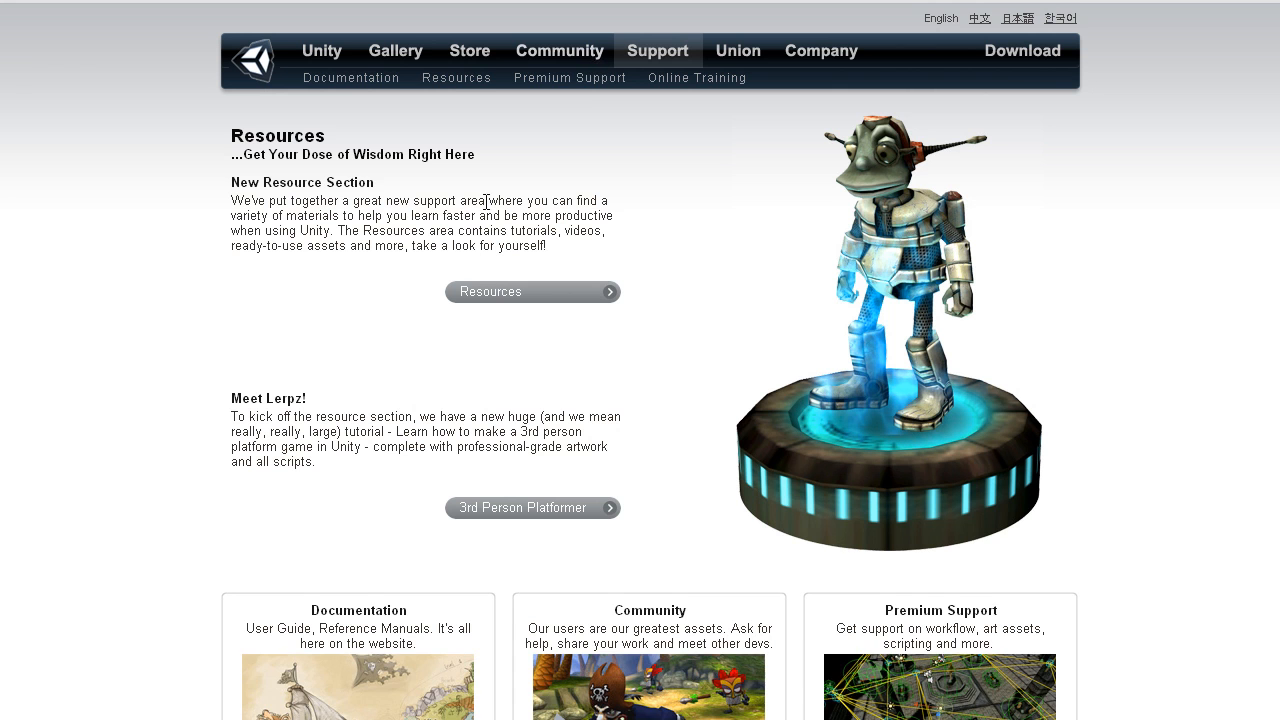
# Browse Unity's online resources, viewing the Terrain Assets package page and the Terrain Toolkit extension.
pyautogui.click(490, 292)
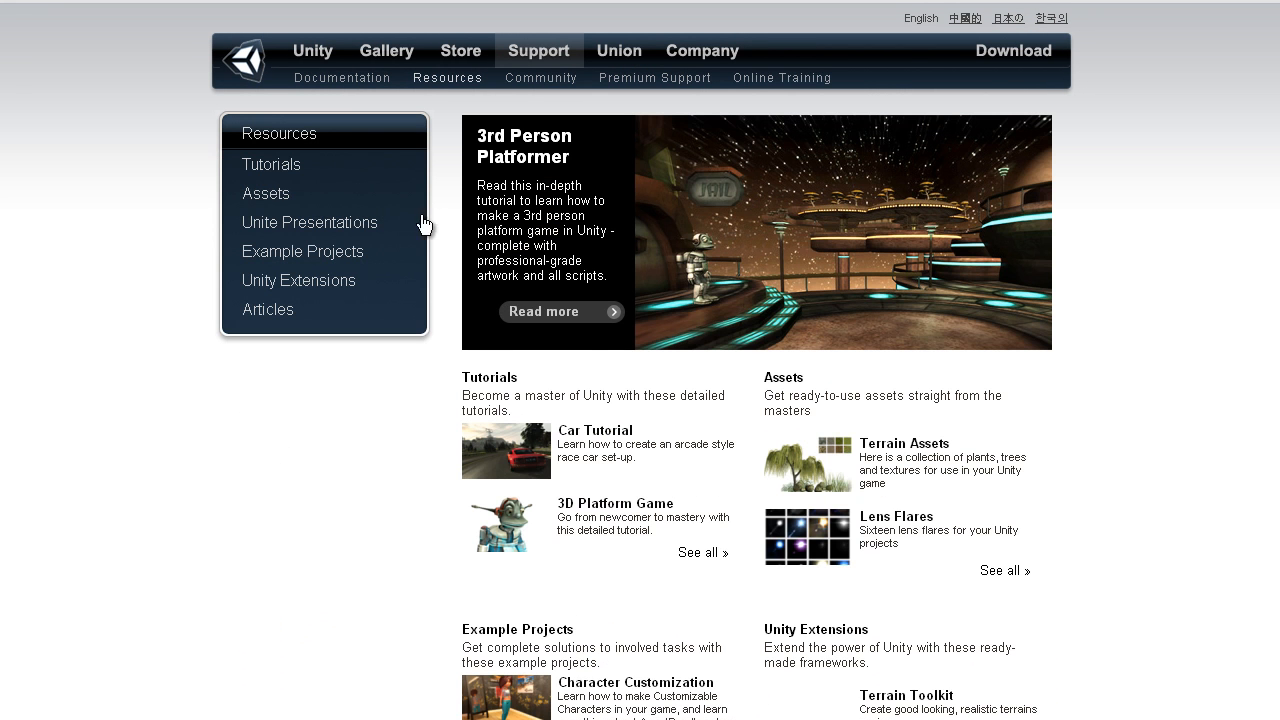
pyautogui.click(268, 196)
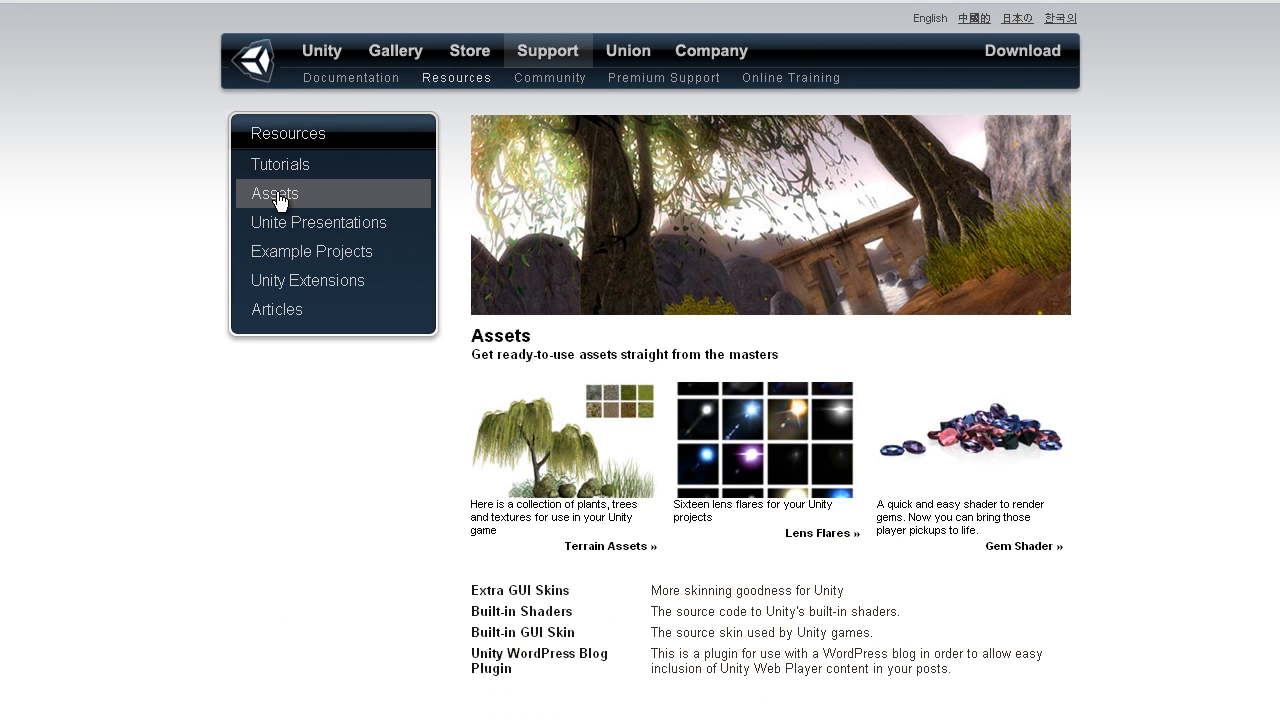
pyautogui.click(612, 547)
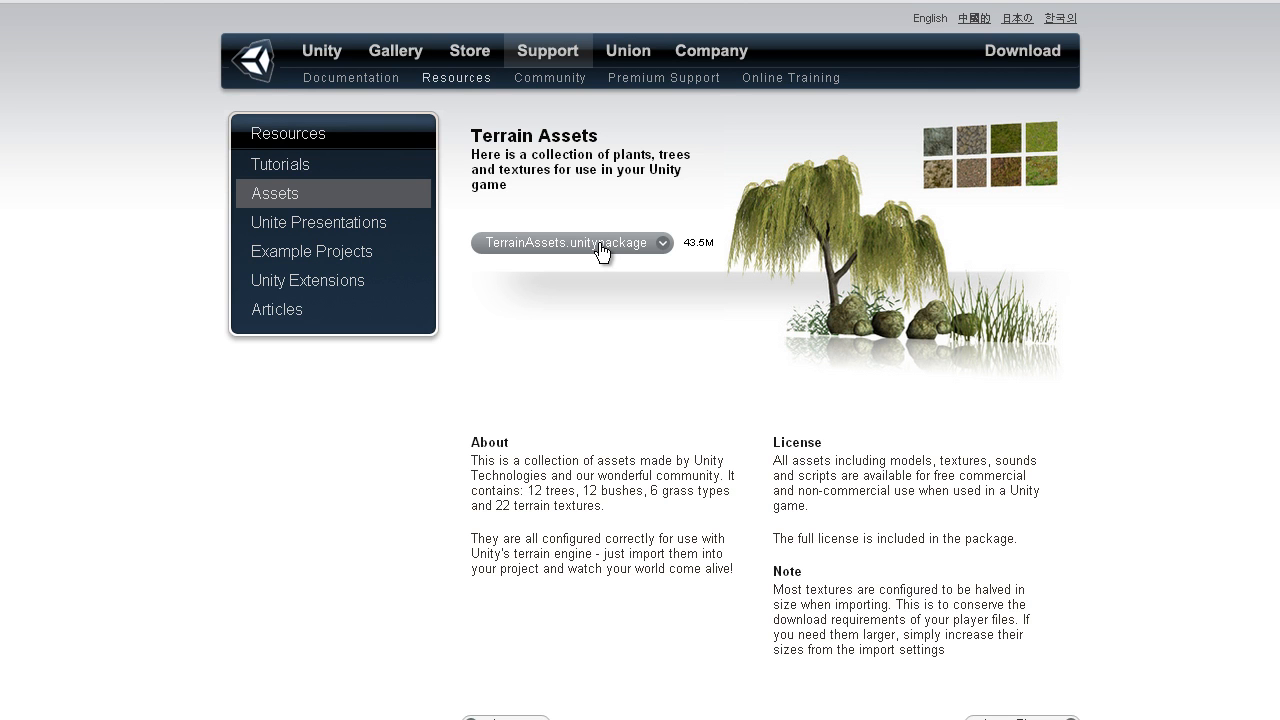
pyautogui.click(352, 280)
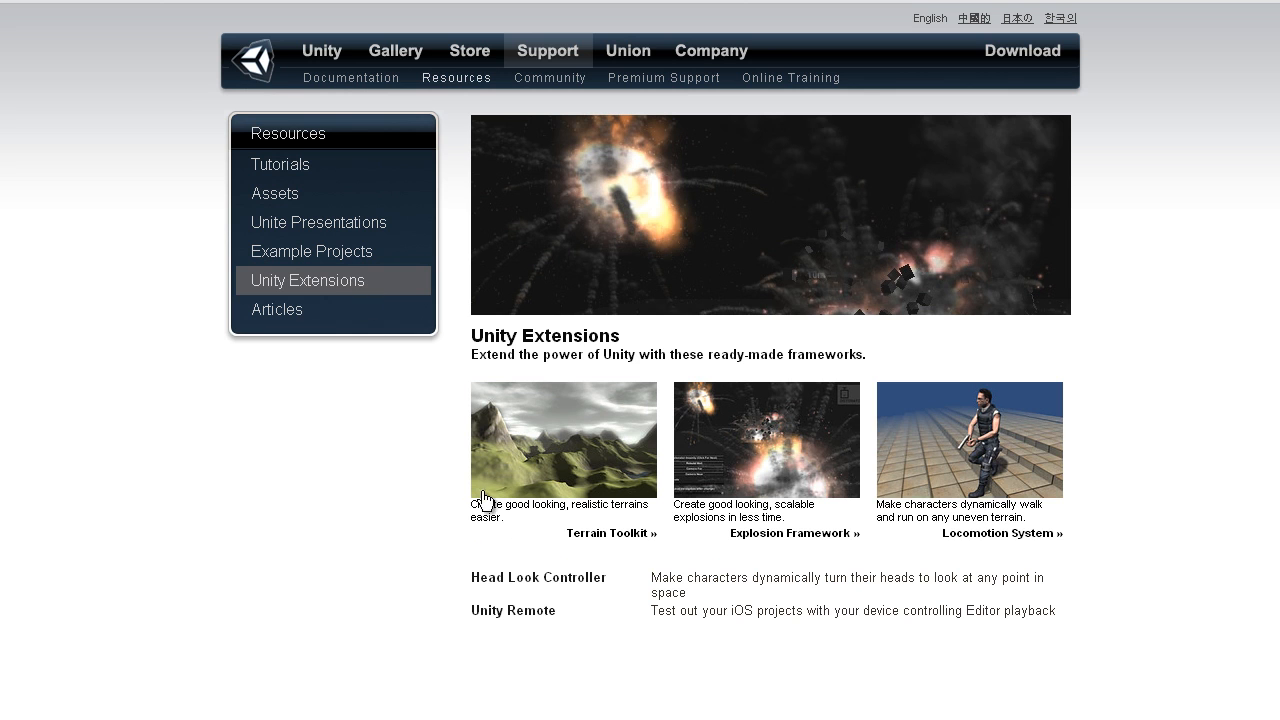
pyautogui.click(612, 534)
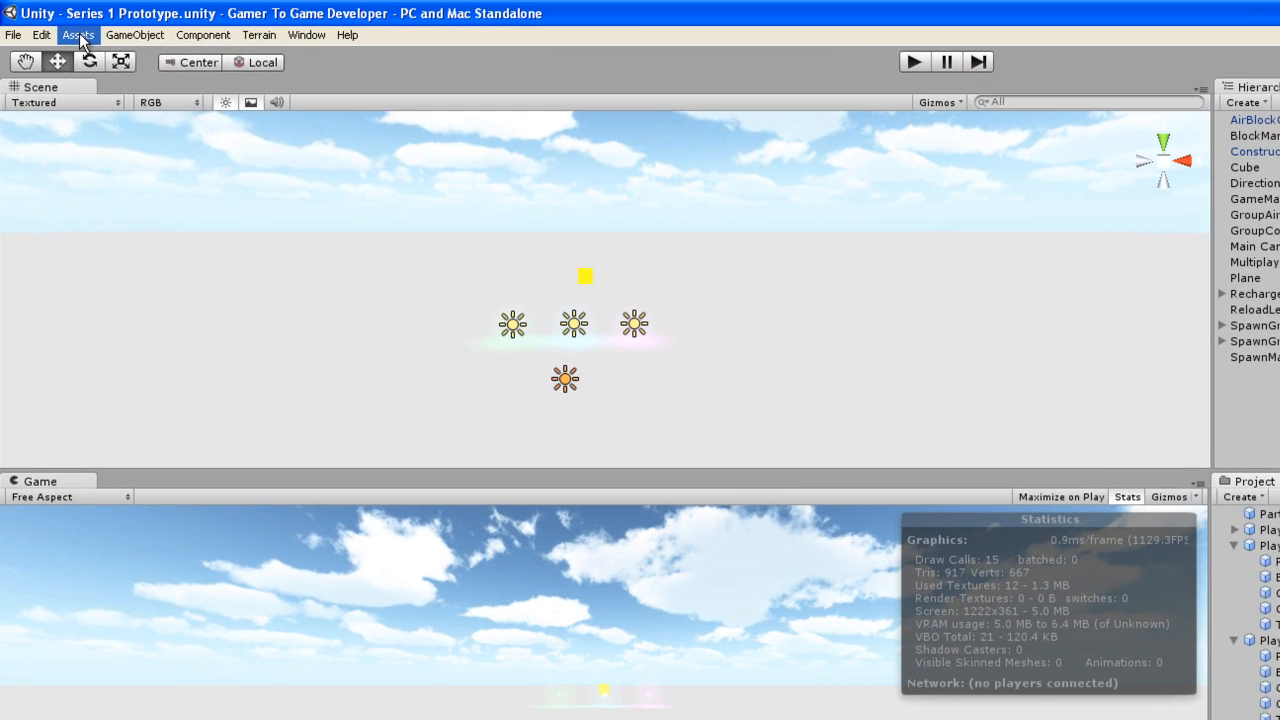
# Switch to the Unity editor and view the available options for importing packages.
pyautogui.click(53, 35)
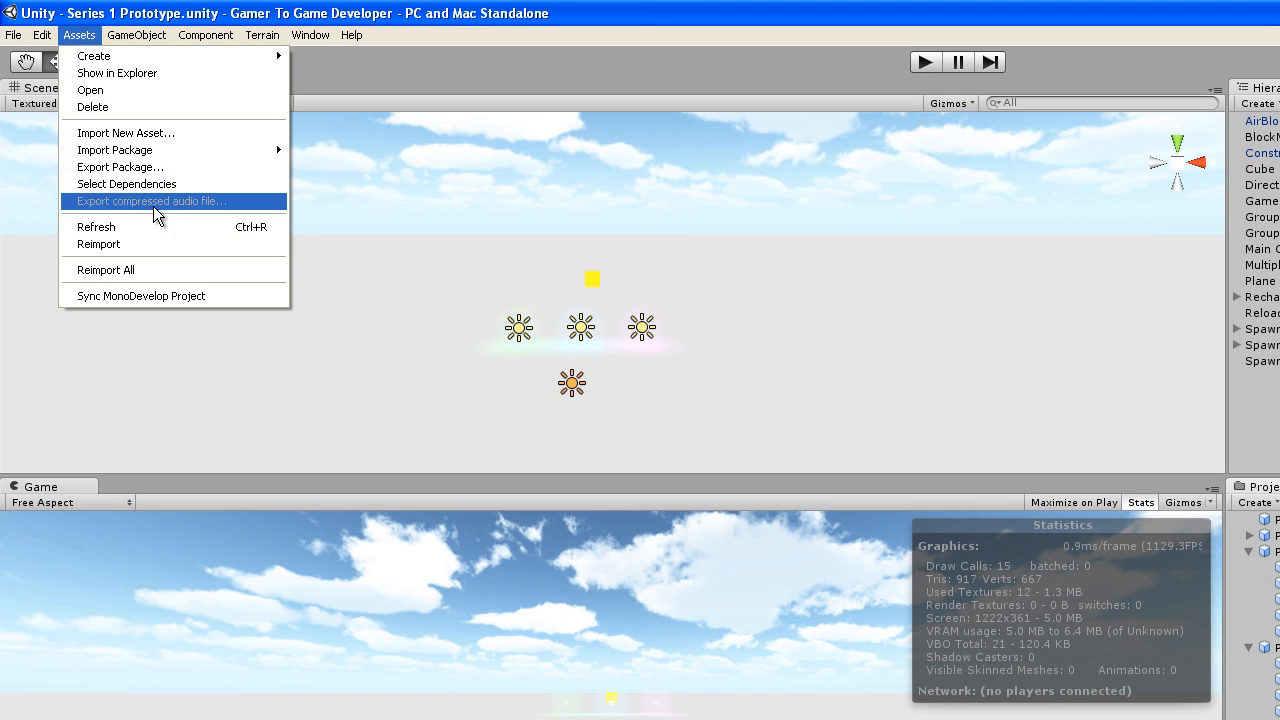
pyautogui.moveTo(153, 152)
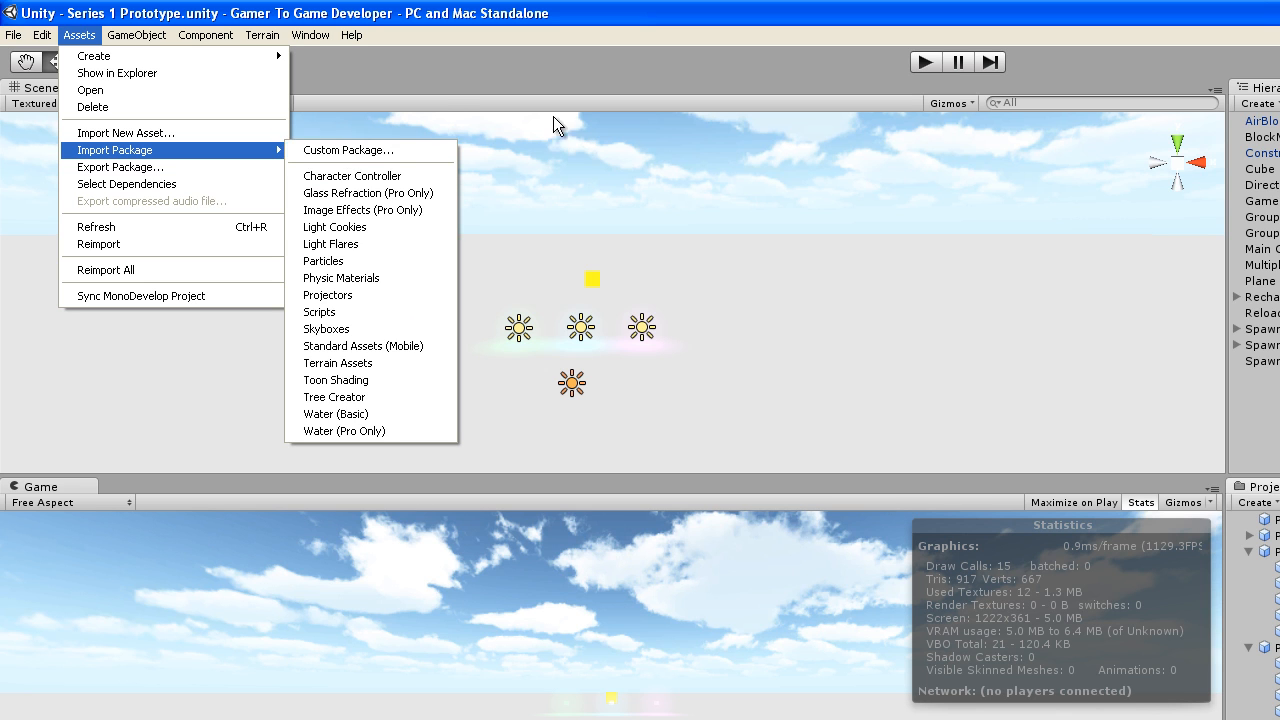
pyautogui.click(677, 10)
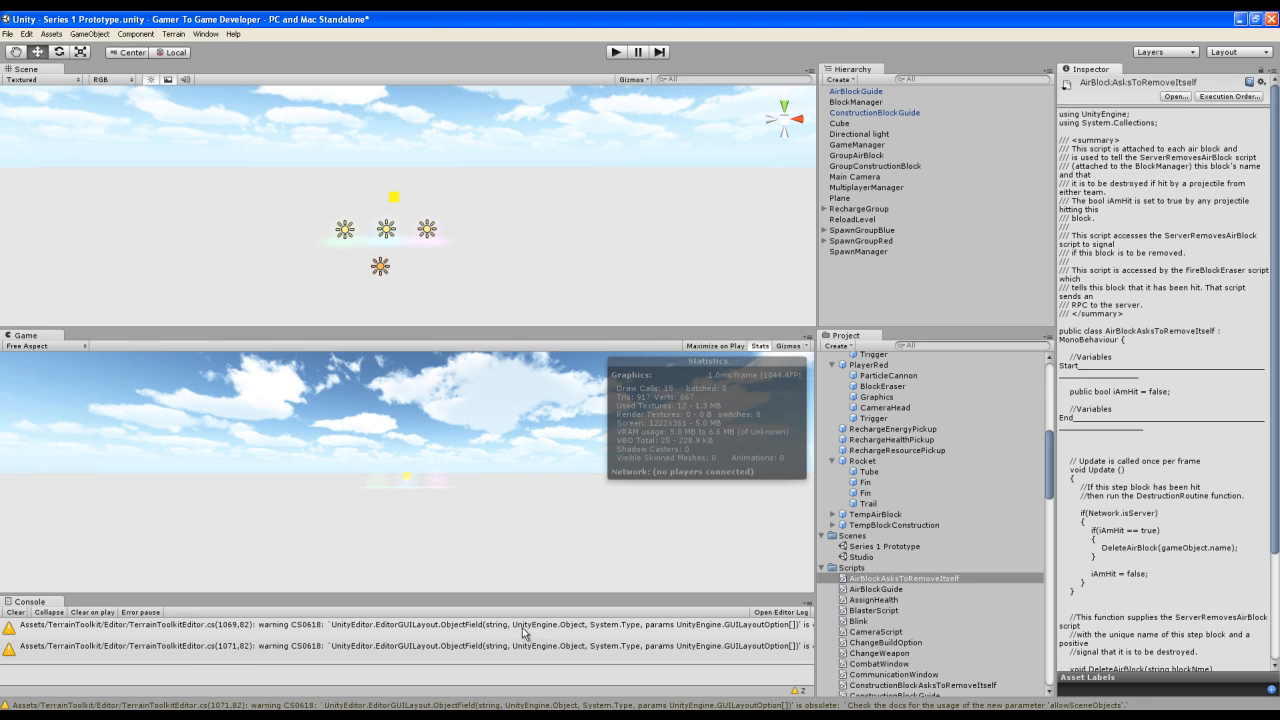
# Open TerrainToolkitEditor.cs from the console warning for line 1069 and inspect the if/else block containing the ObjectField calls.
pyautogui.click(397, 628)
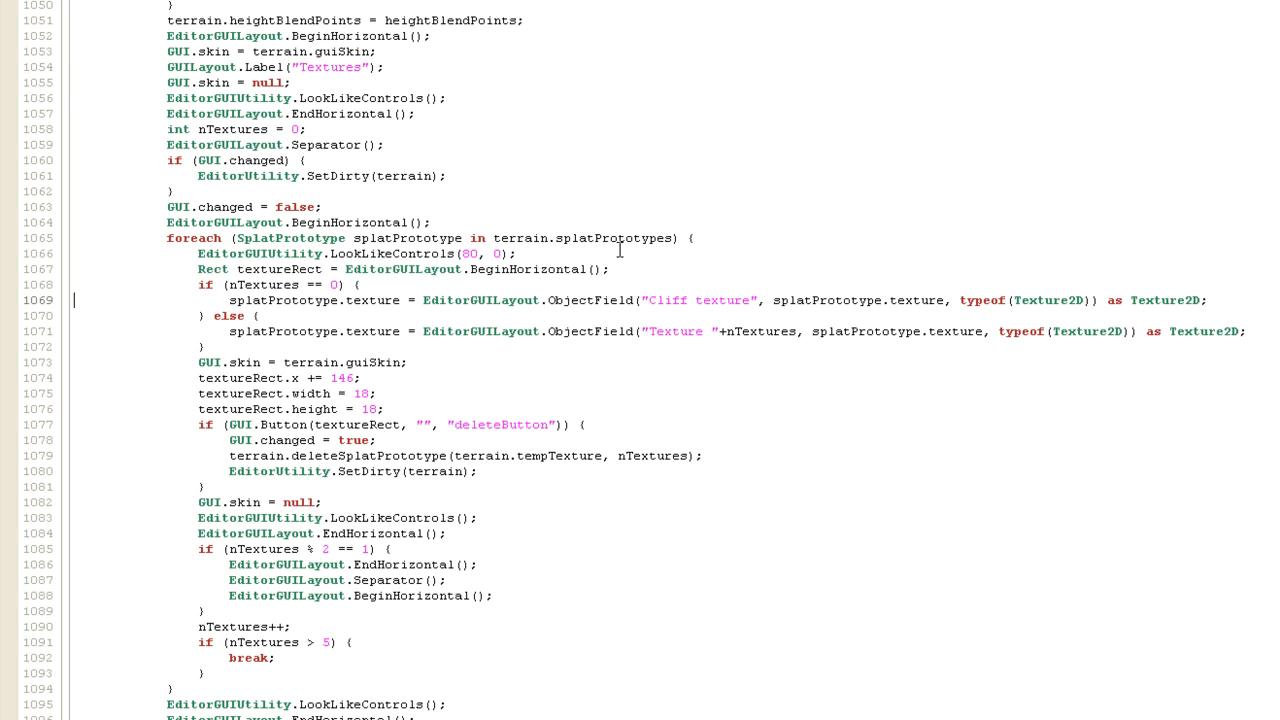
pyautogui.click(196, 284)
pyautogui.moveTo(196, 284); pyautogui.dragTo(210, 346)
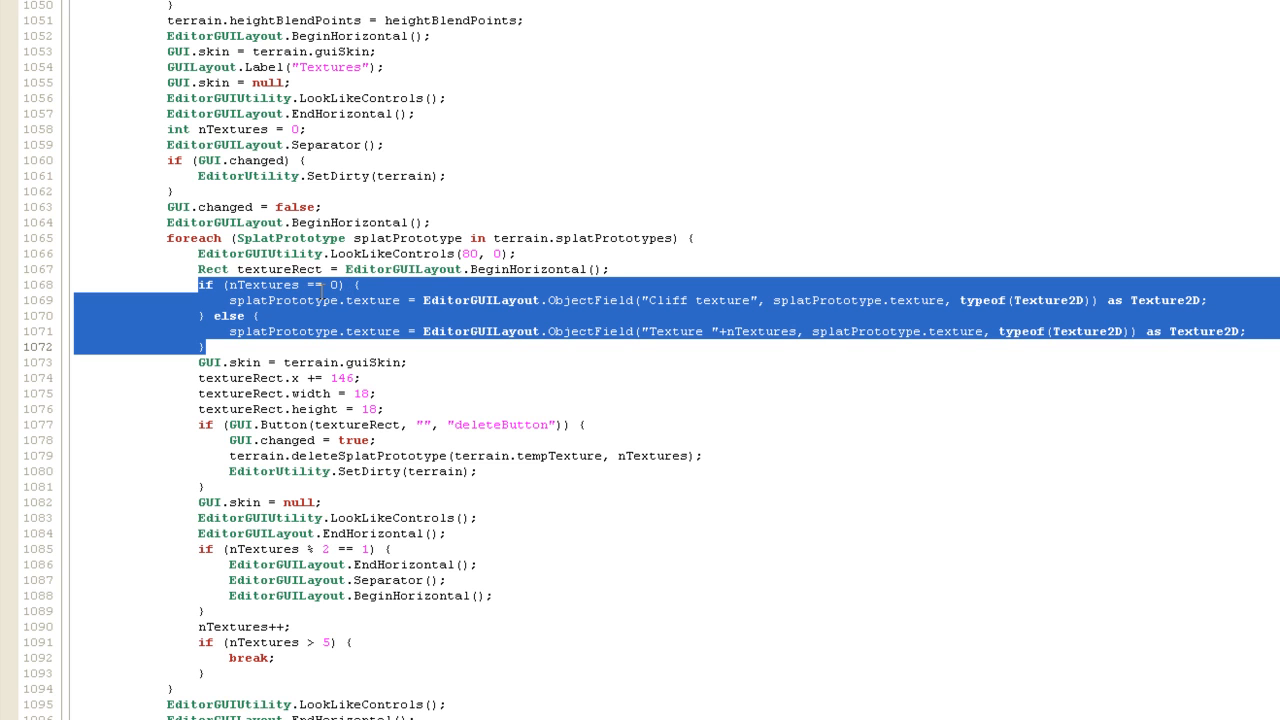
pyautogui.click(460, 304)
pyautogui.click(420, 302)
pyautogui.moveTo(421, 303); pyautogui.dragTo(540, 303)
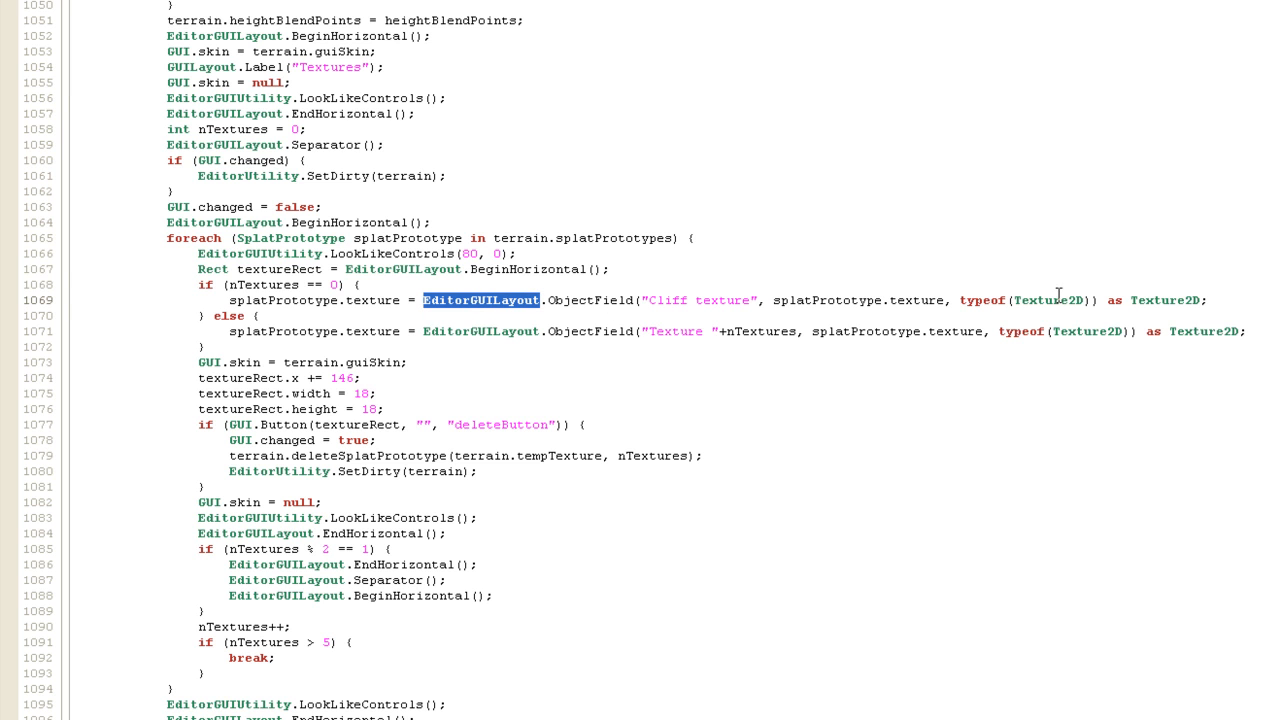
# Add false as an extra argument after typeof(Texture2D) in the ObjectField calls on lines 1069 and 1071.
pyautogui.click(1090, 300)
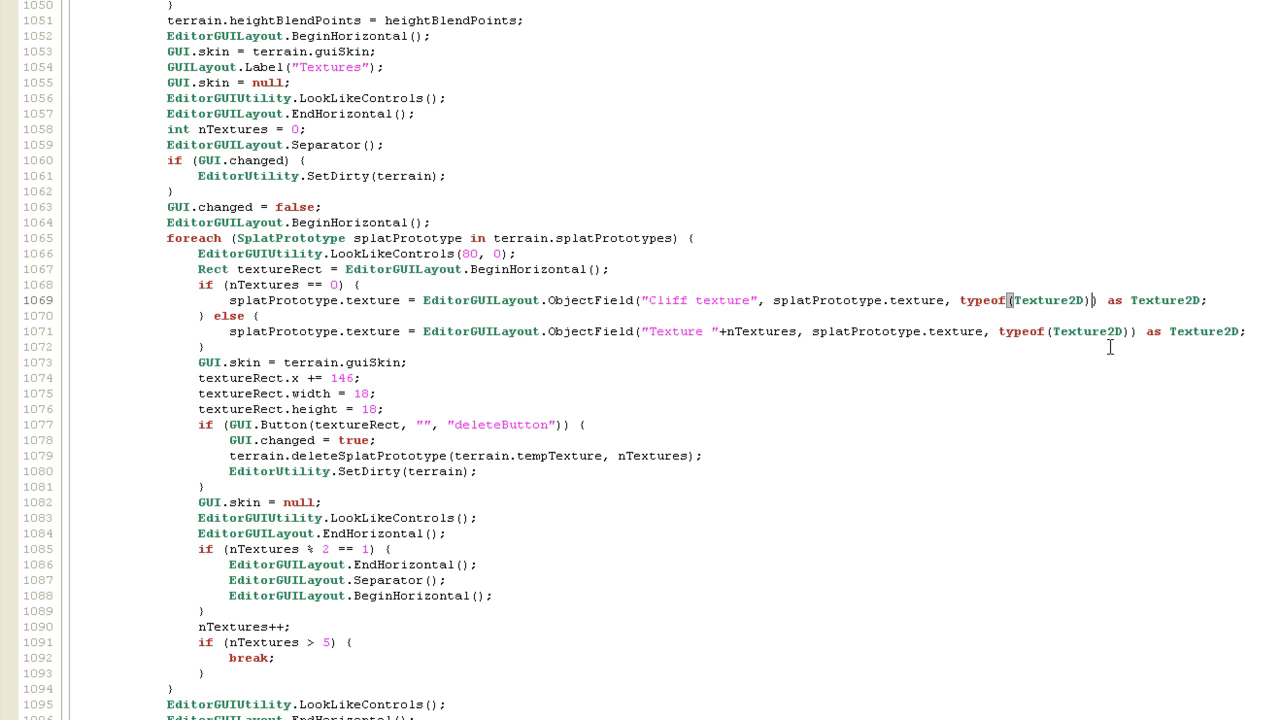
pyautogui.write(', ')
pyautogui.write('false')
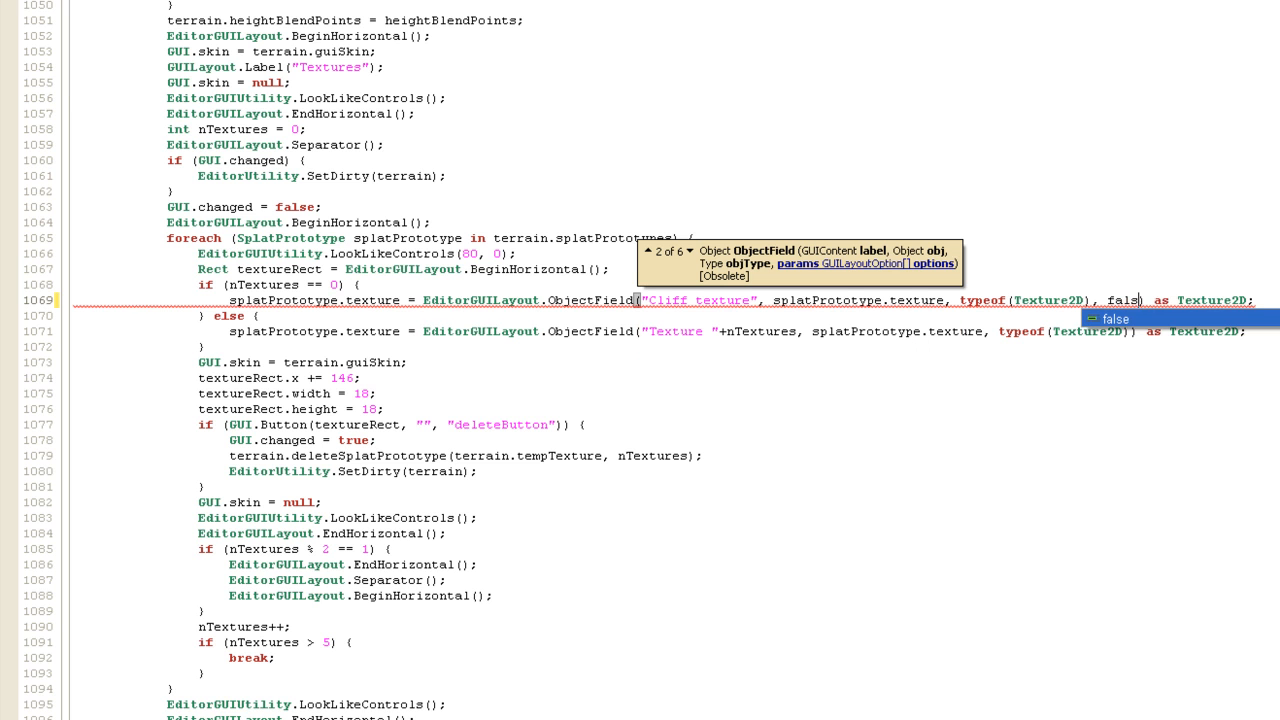
pyautogui.press('Escape')
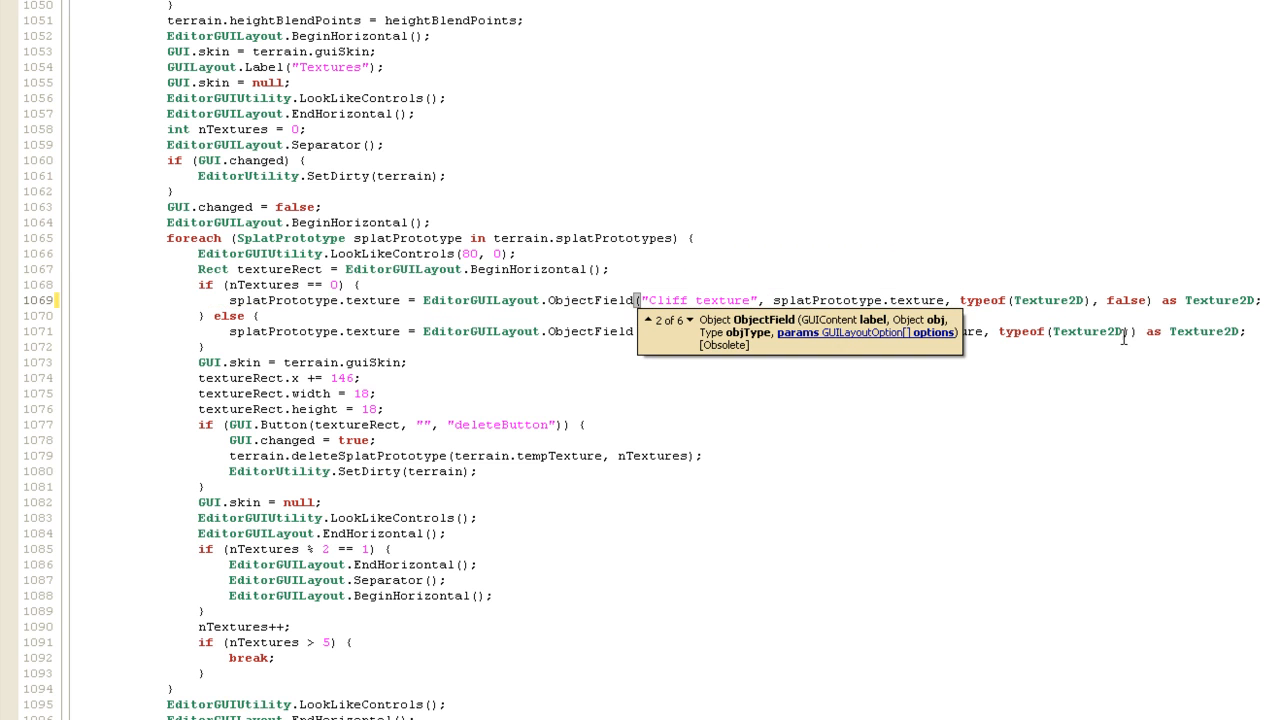
pyautogui.click(1130, 331)
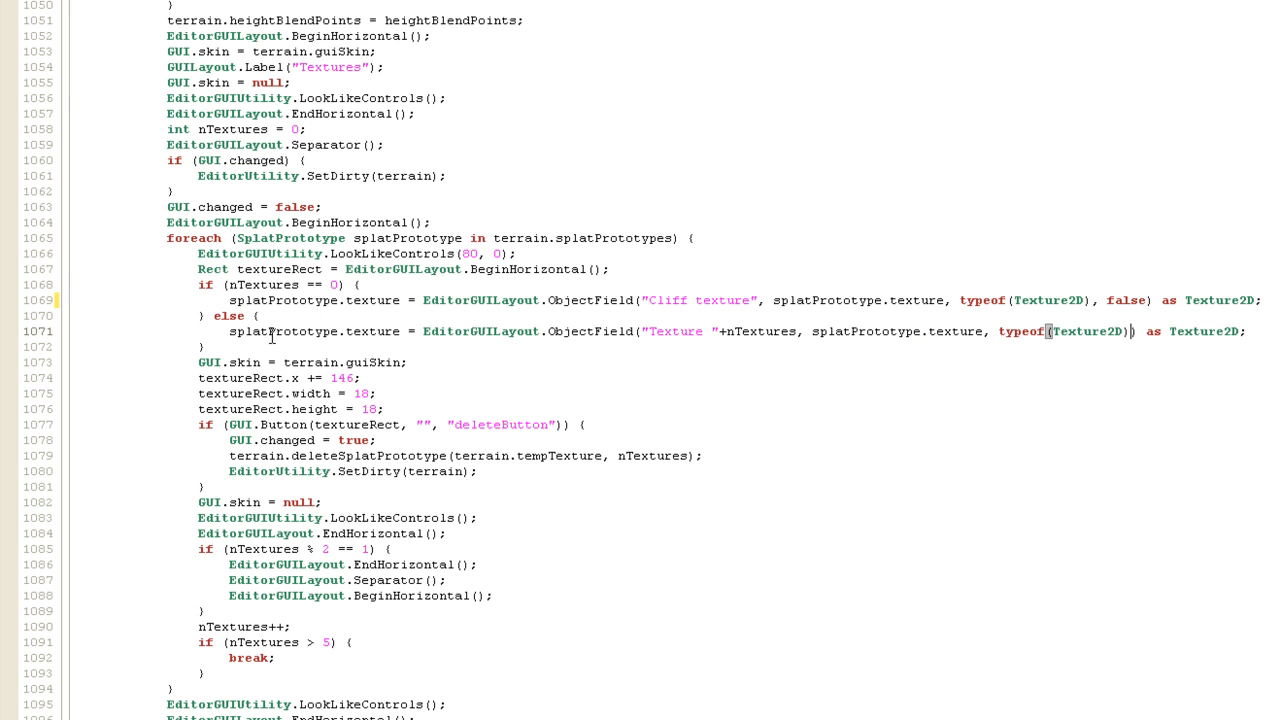
pyautogui.moveTo(271, 337)
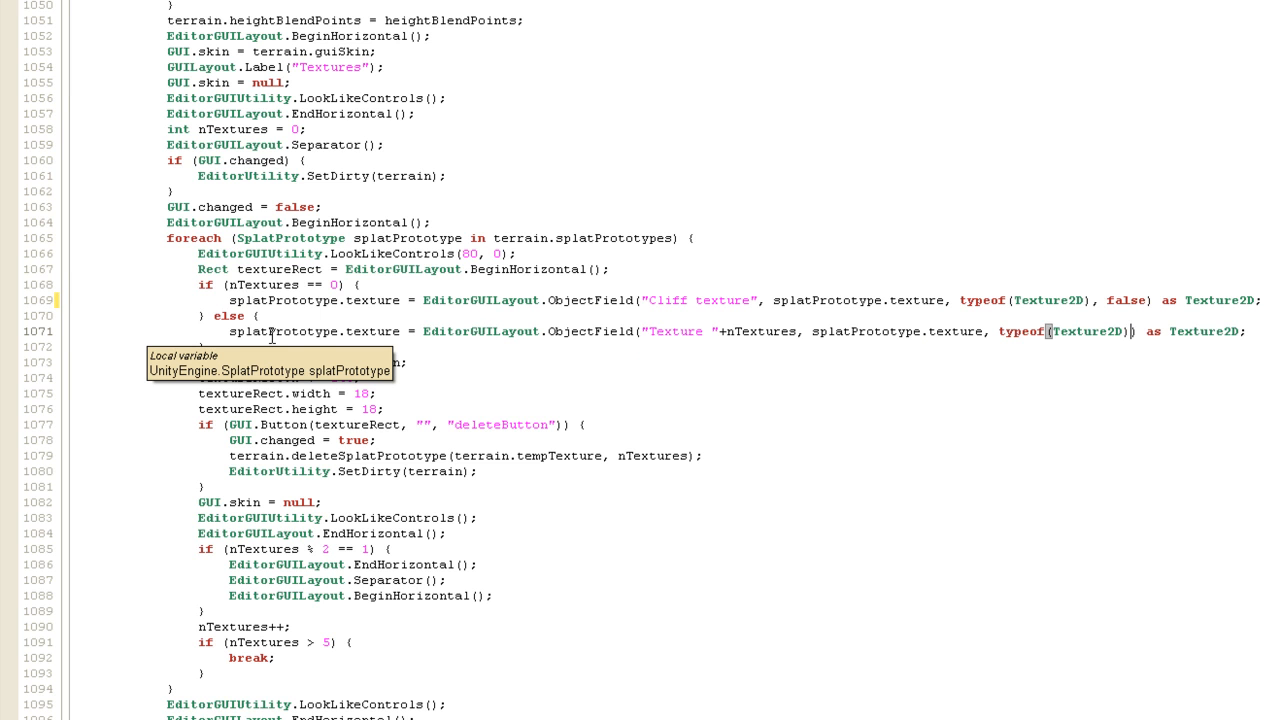
pyautogui.write(', false')
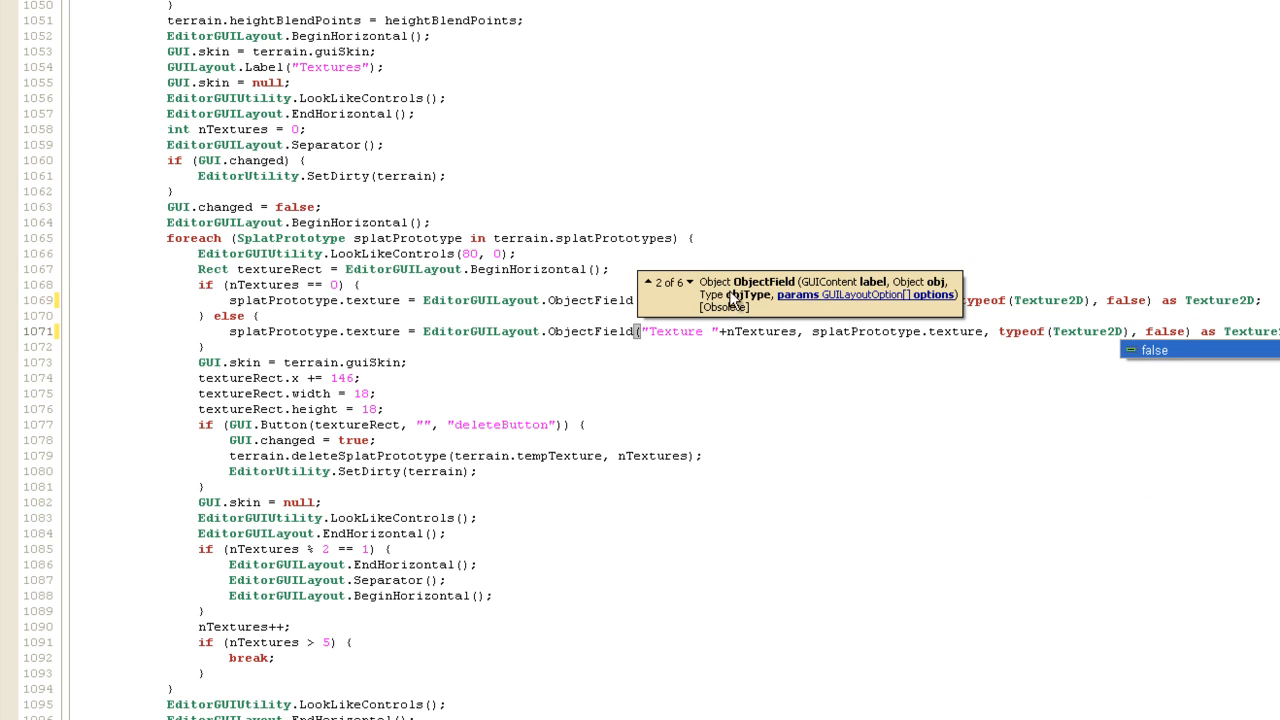
pyautogui.click(456, 284)
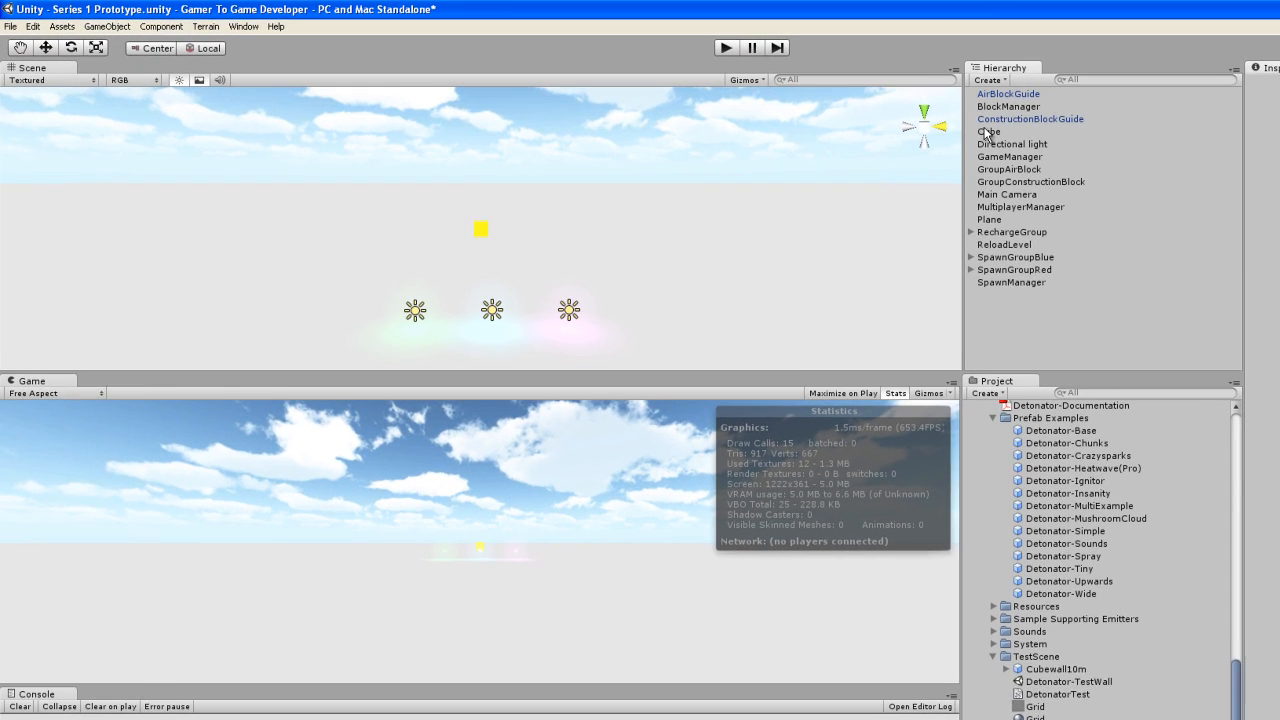
# Delete the Cube from the scene and set the Plane's Y position to -100.
pyautogui.click(839, 124)
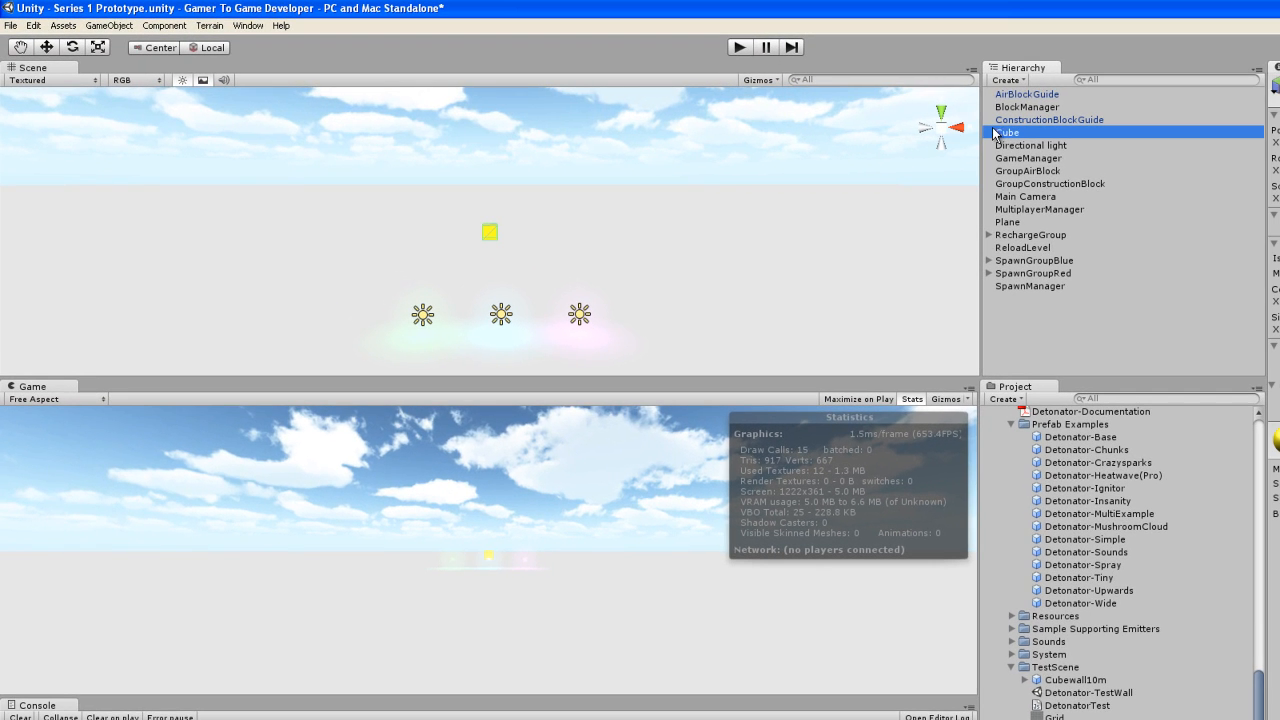
pyautogui.press('Delete')
pyautogui.click(1007, 209)
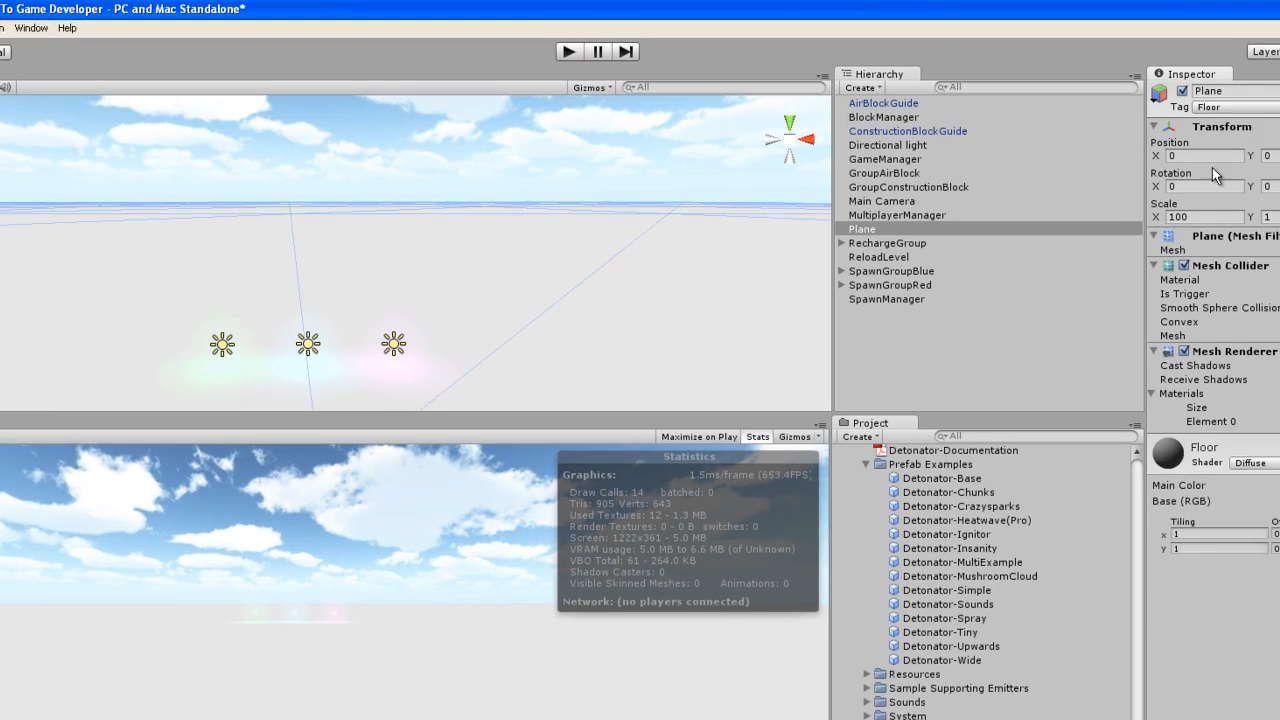
pyautogui.click(1279, 148)
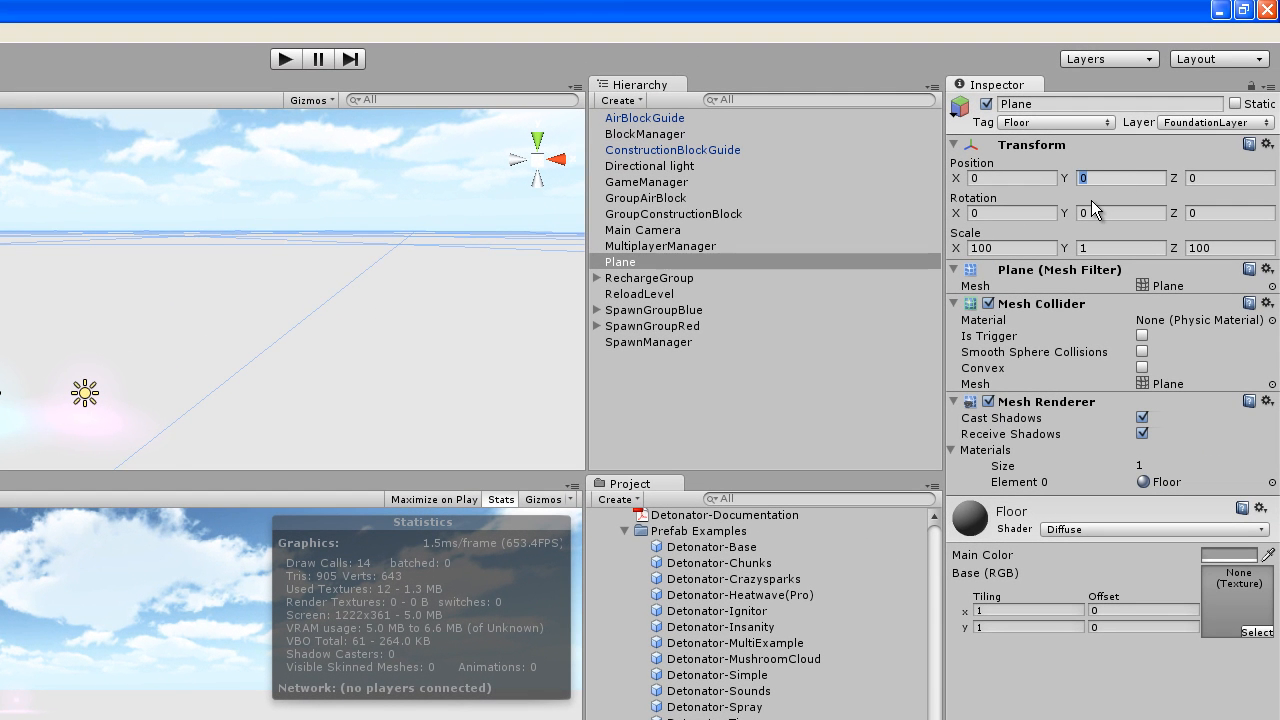
pyautogui.write('-100')
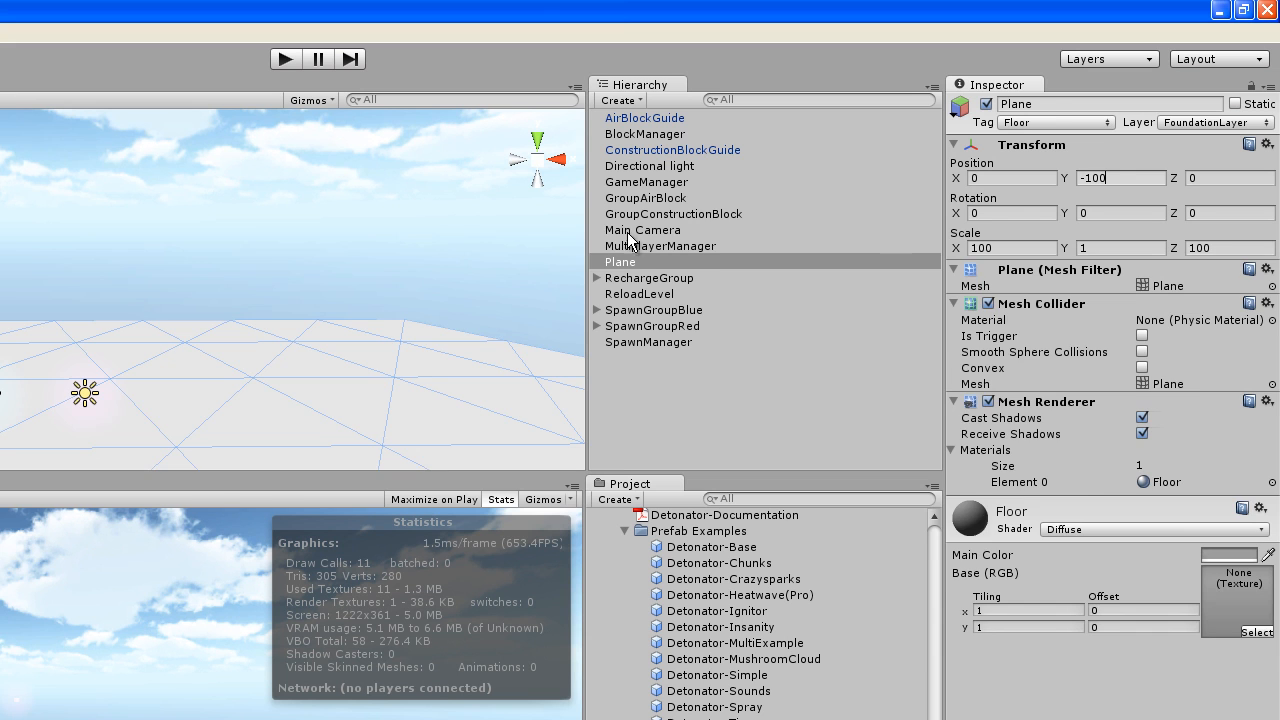
# Set the Main Camera's Y position to 30.
pyautogui.click(630, 231)
pyautogui.click(1108, 177)
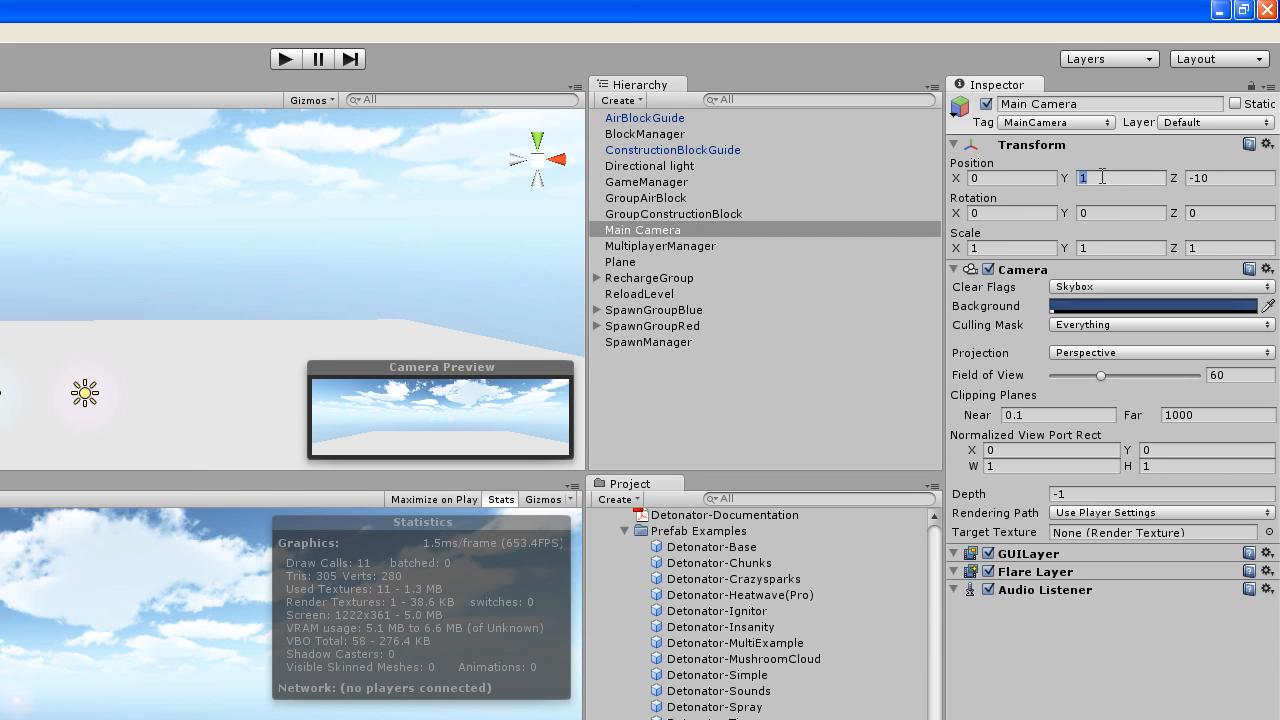
pyautogui.write('30')
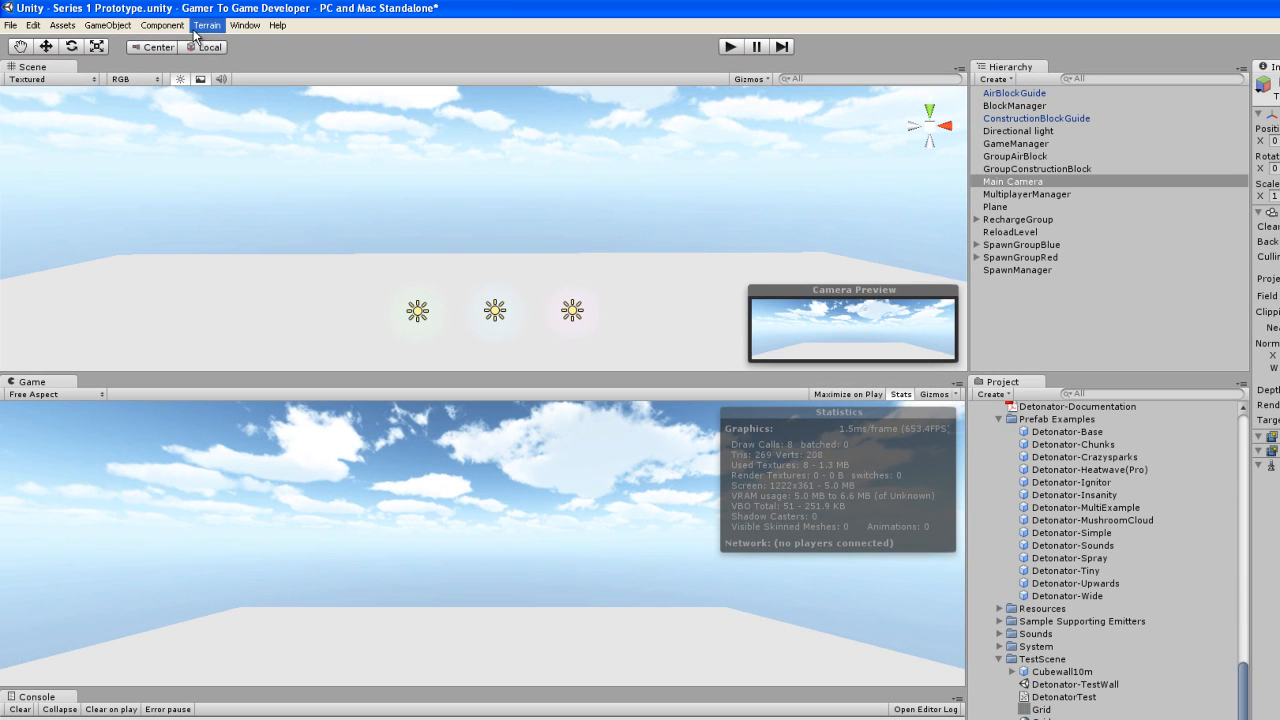
# Create a new terrain in the scene and frame it in the Scene view.
pyautogui.click(200, 28)
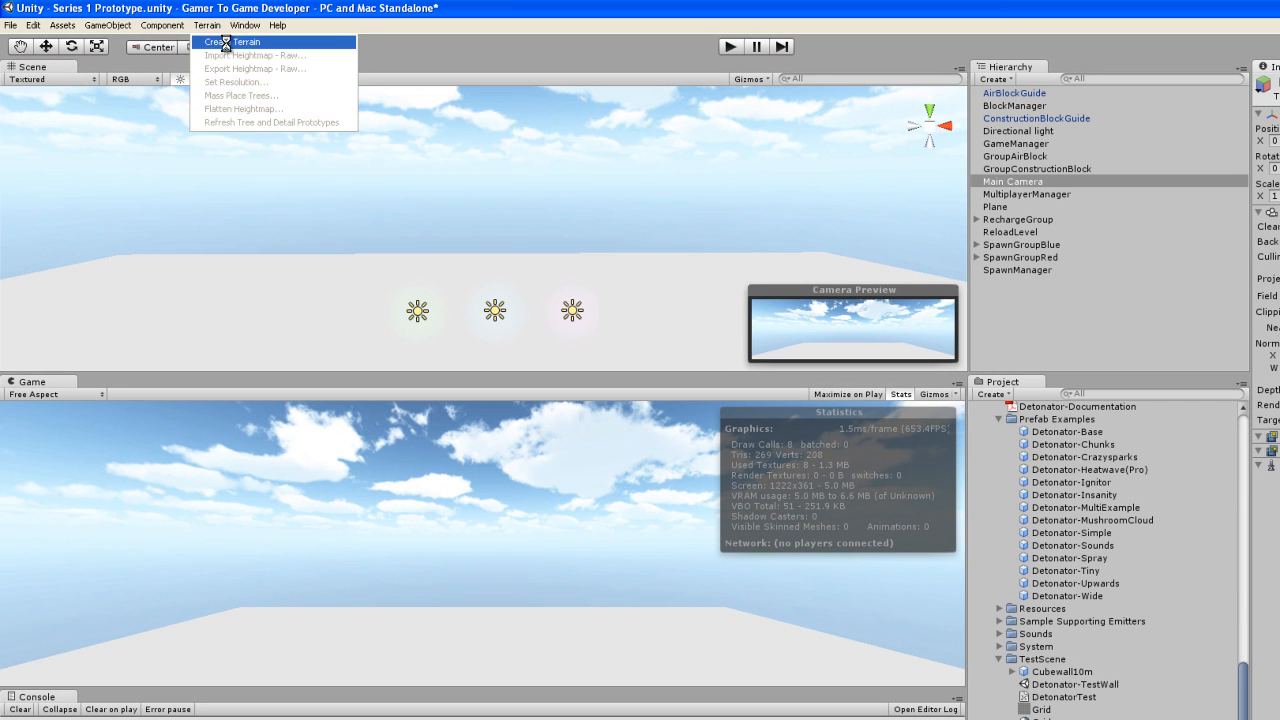
pyautogui.click(232, 42)
pyautogui.doubleClick(1008, 284)
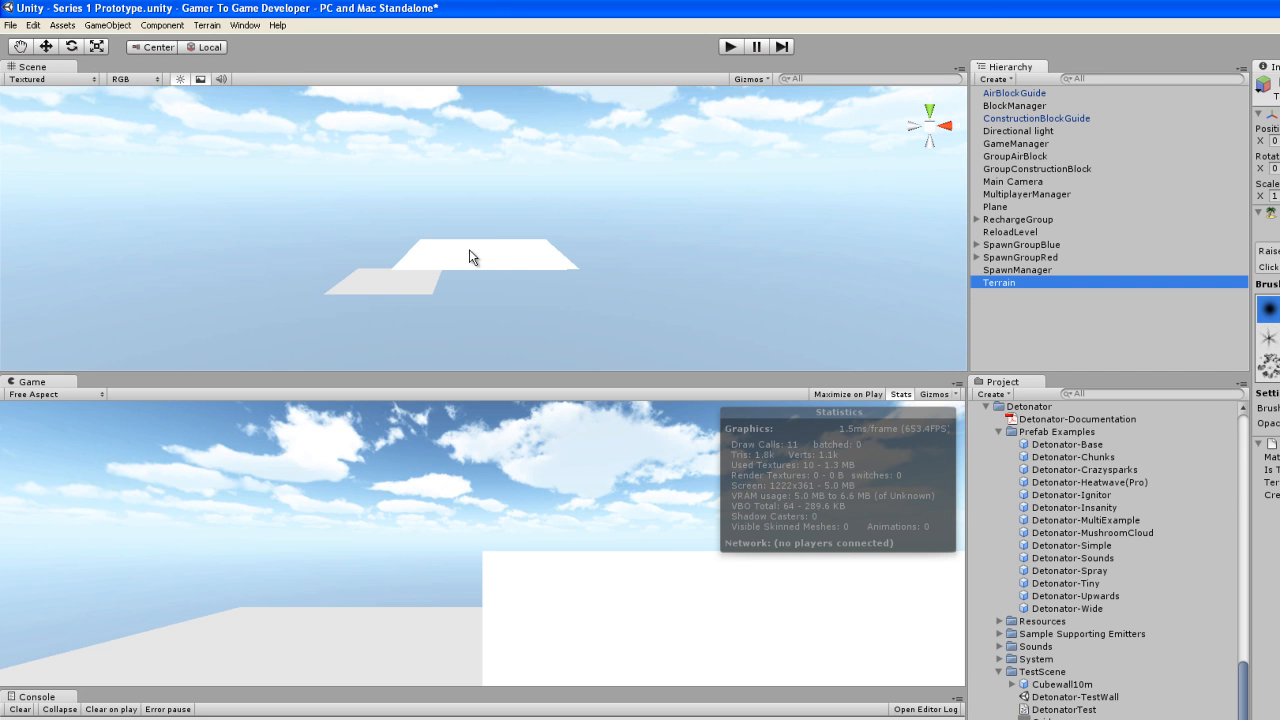
# Set the terrain's resolution to a width of 800, a height of 60 and a length of 800.
pyautogui.click(209, 26)
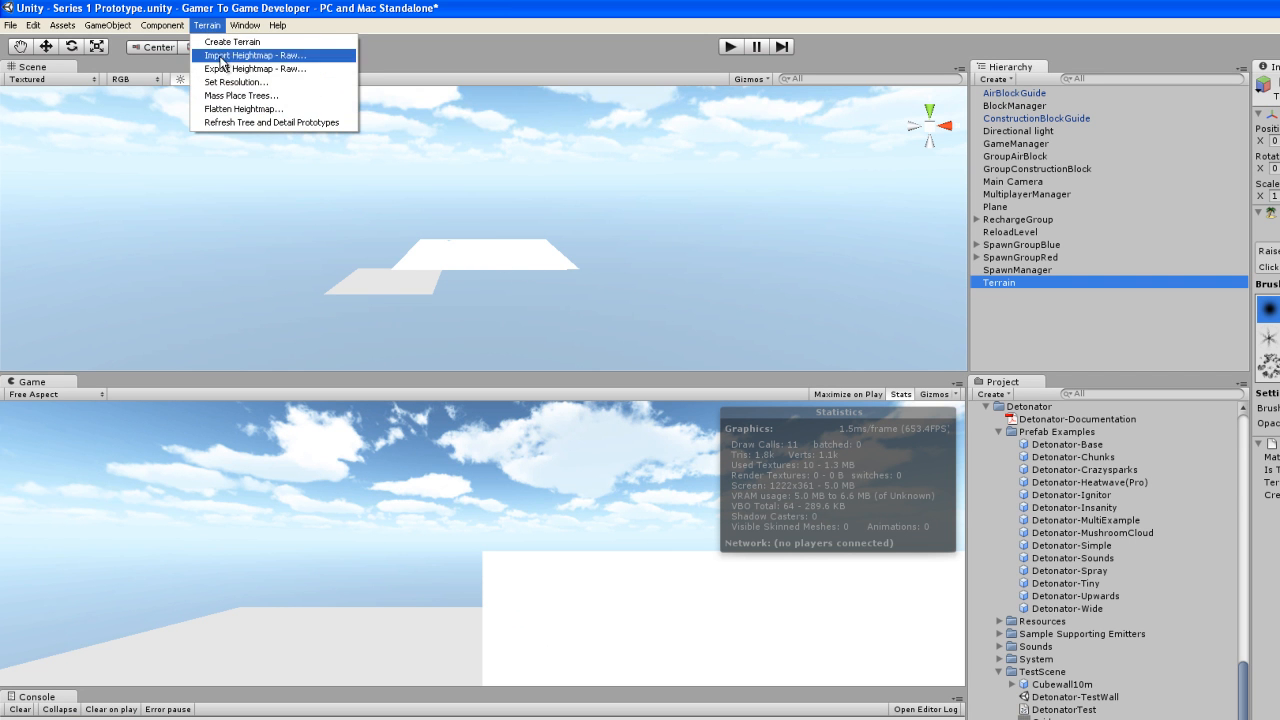
pyautogui.click(214, 81)
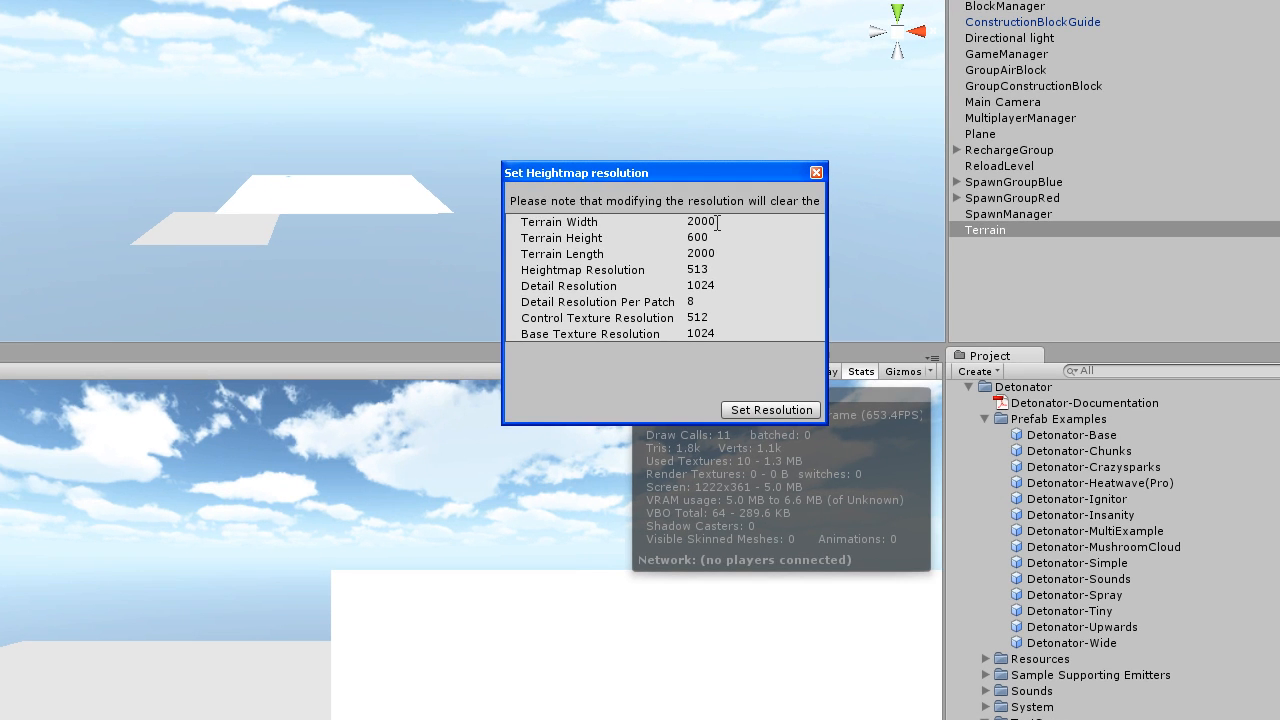
pyautogui.click(779, 264)
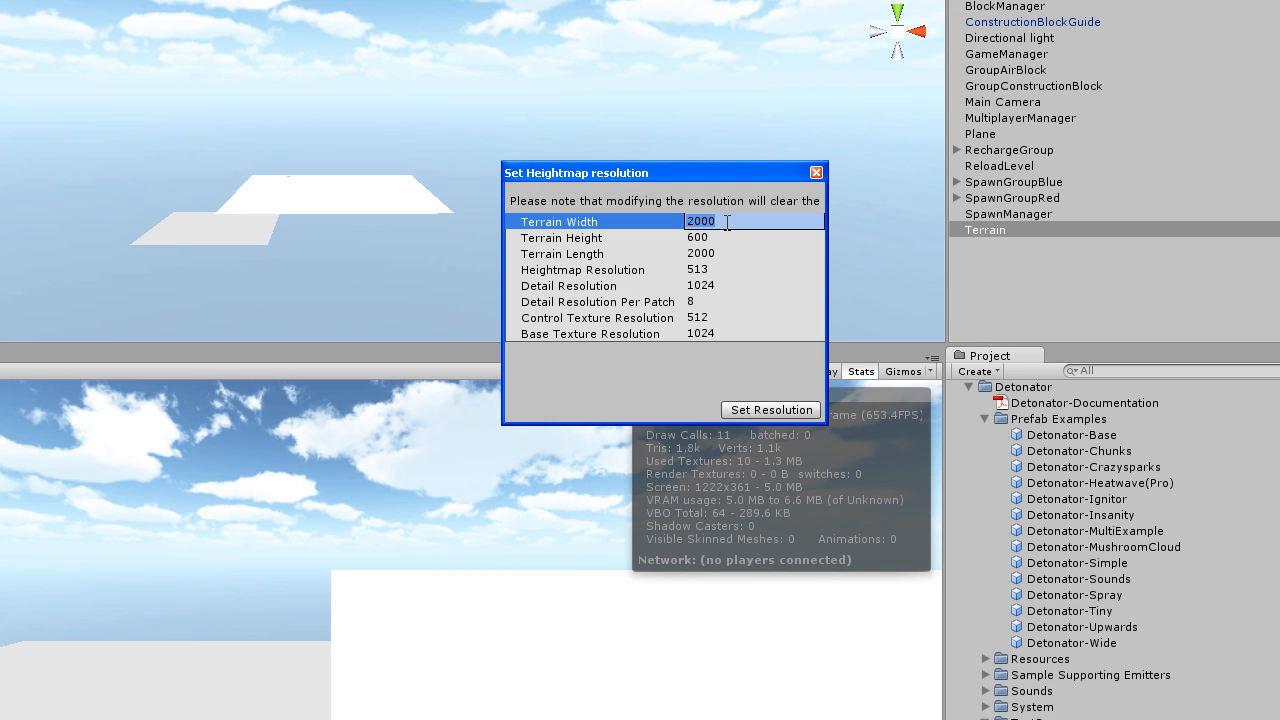
pyautogui.write('80')
pyautogui.press('Tab')
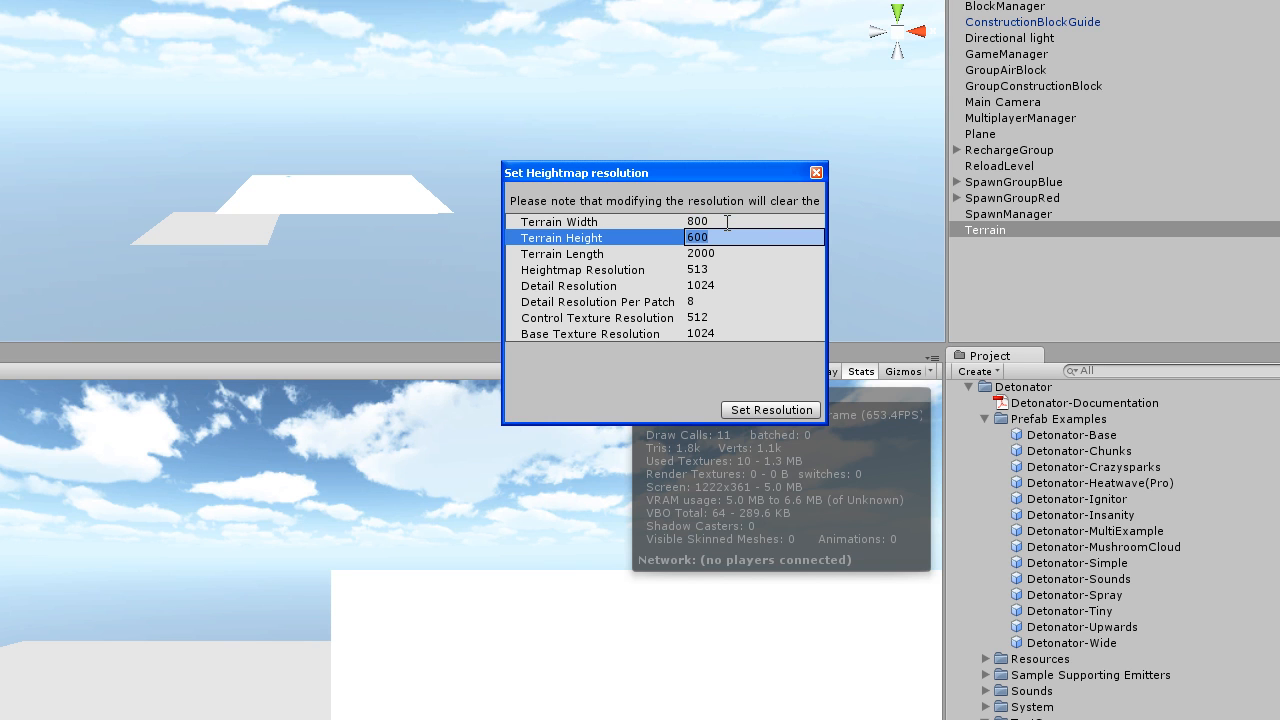
pyautogui.write('60')
pyautogui.press('Tab')
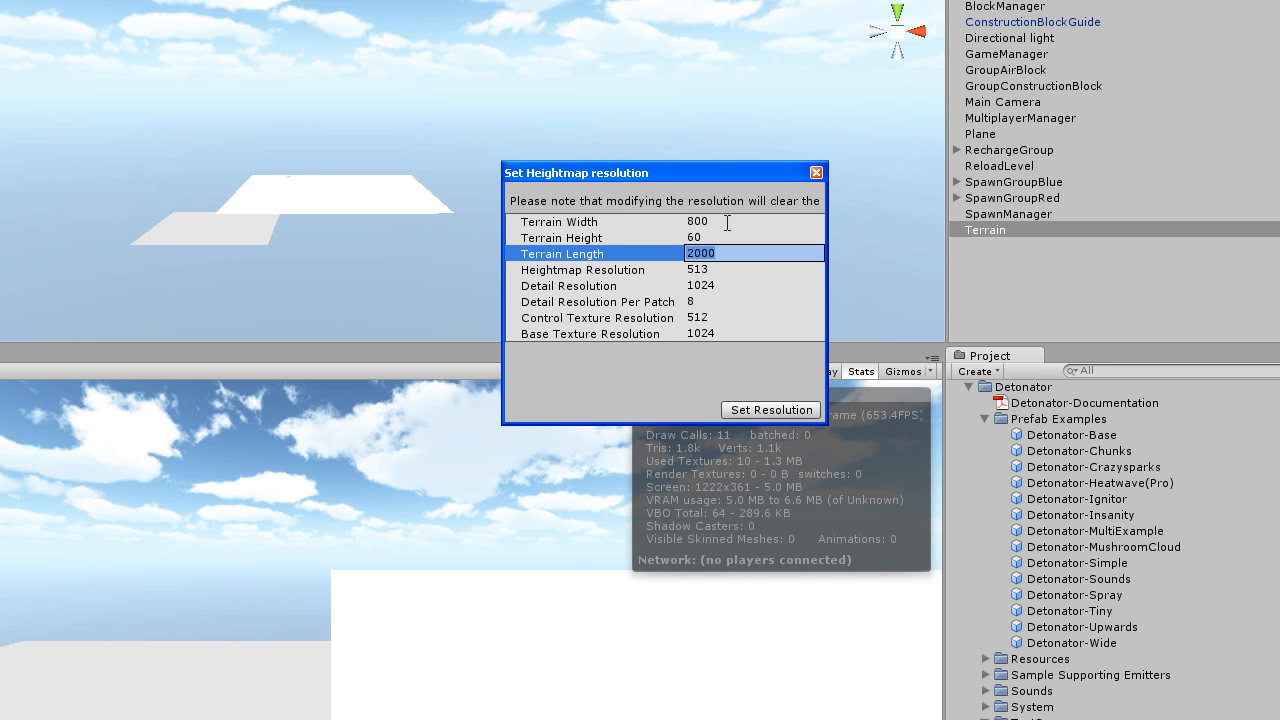
pyautogui.write('800')
pyautogui.click(742, 411)
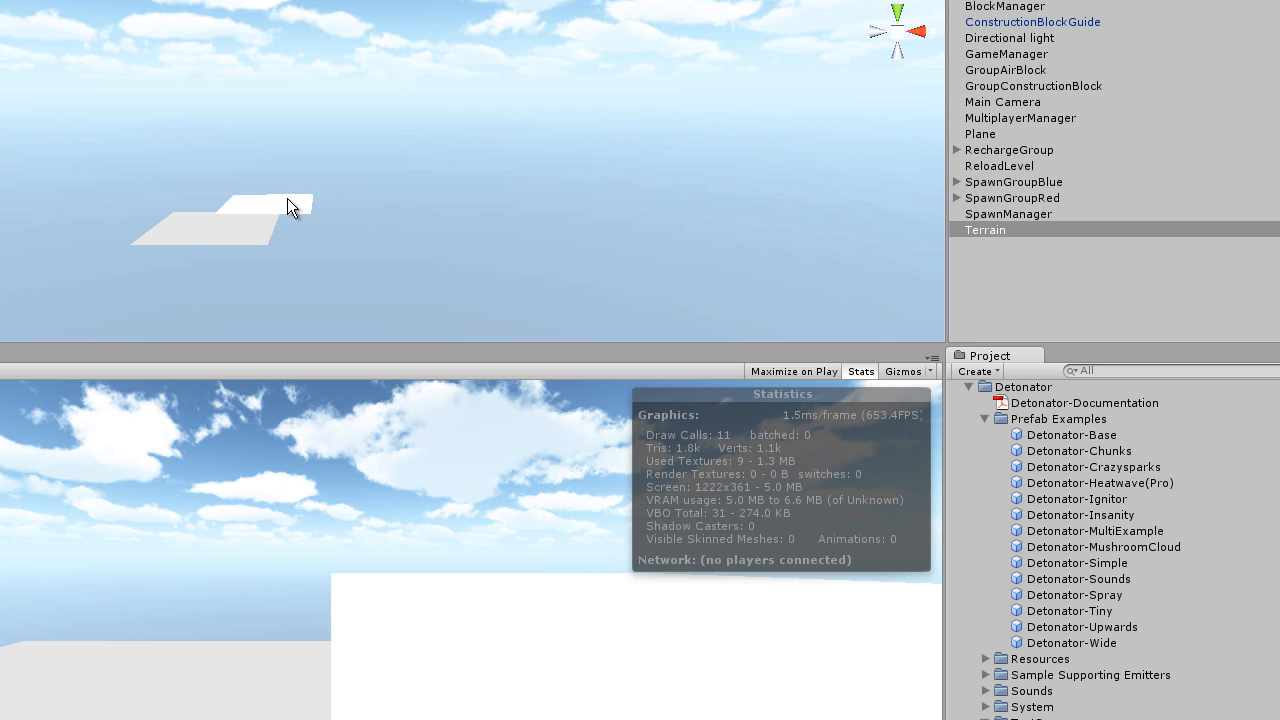
# Set the Terrain's X position to -400.
pyautogui.doubleClick(981, 226)
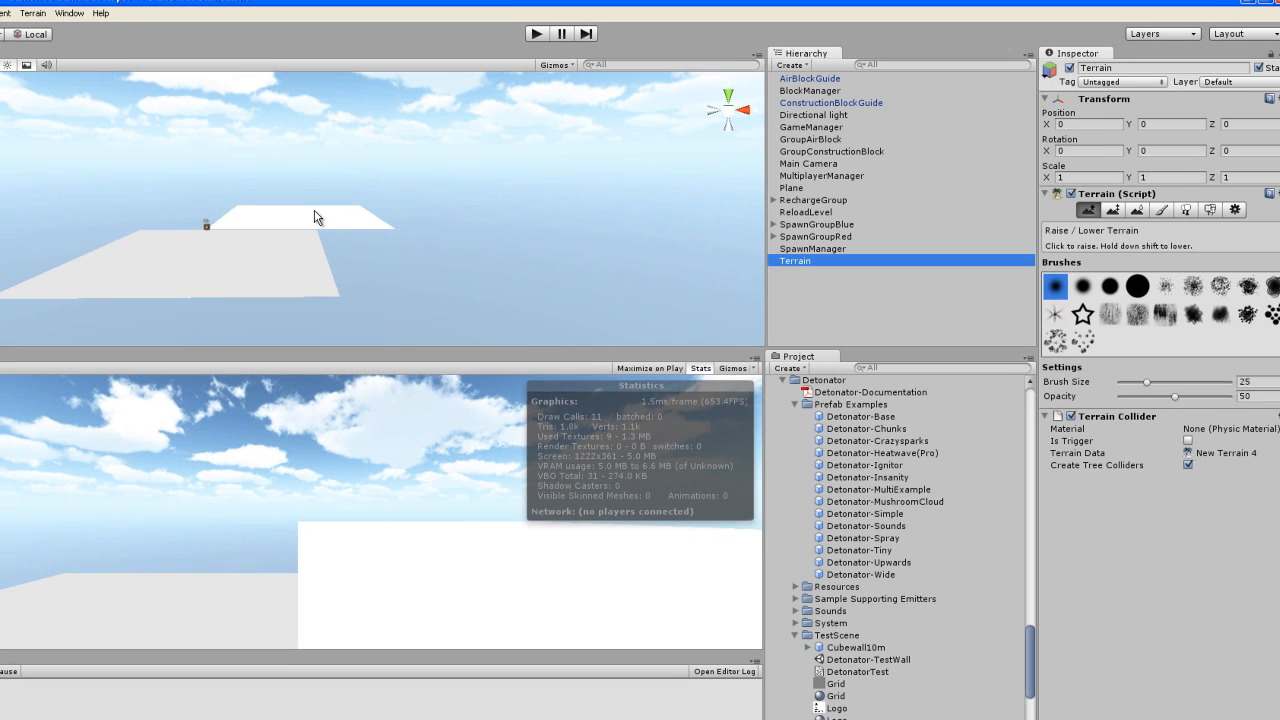
pyautogui.keyDown('alt'); pyautogui.moveTo(324, 228); pyautogui.dragTo(434, 289); pyautogui.keyUp('alt')
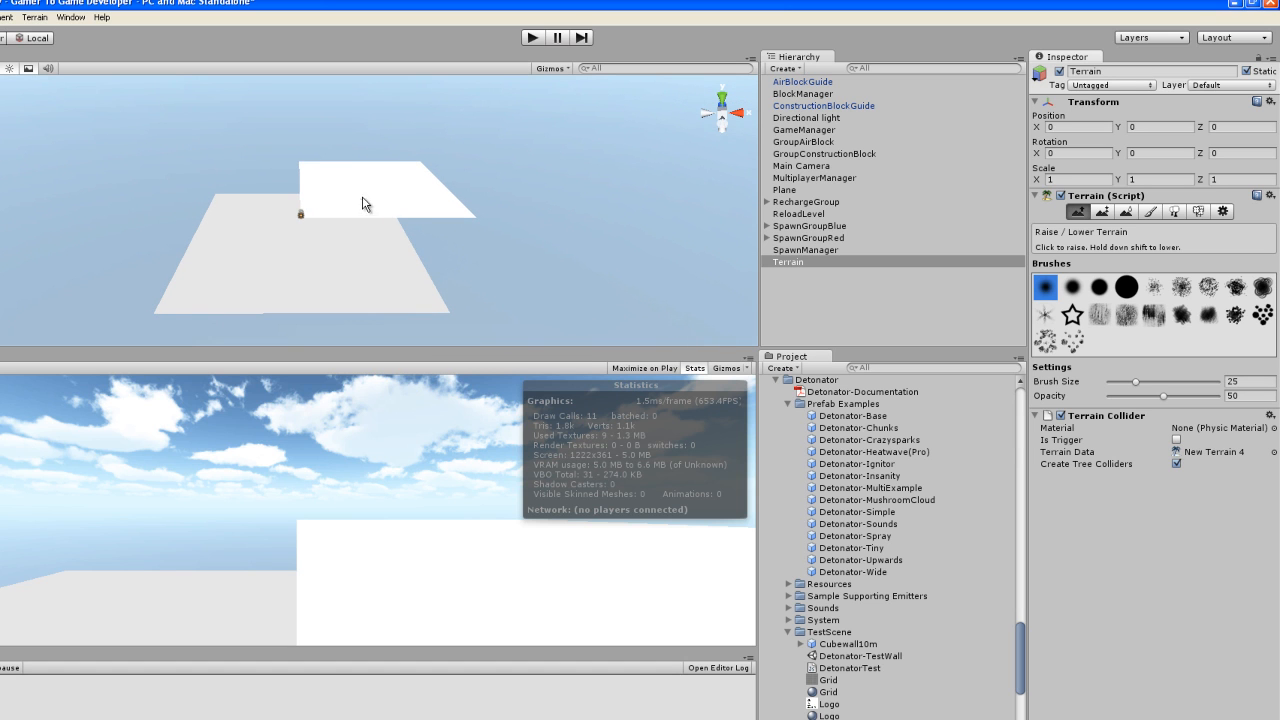
pyautogui.click(1087, 124)
pyautogui.write('-400')
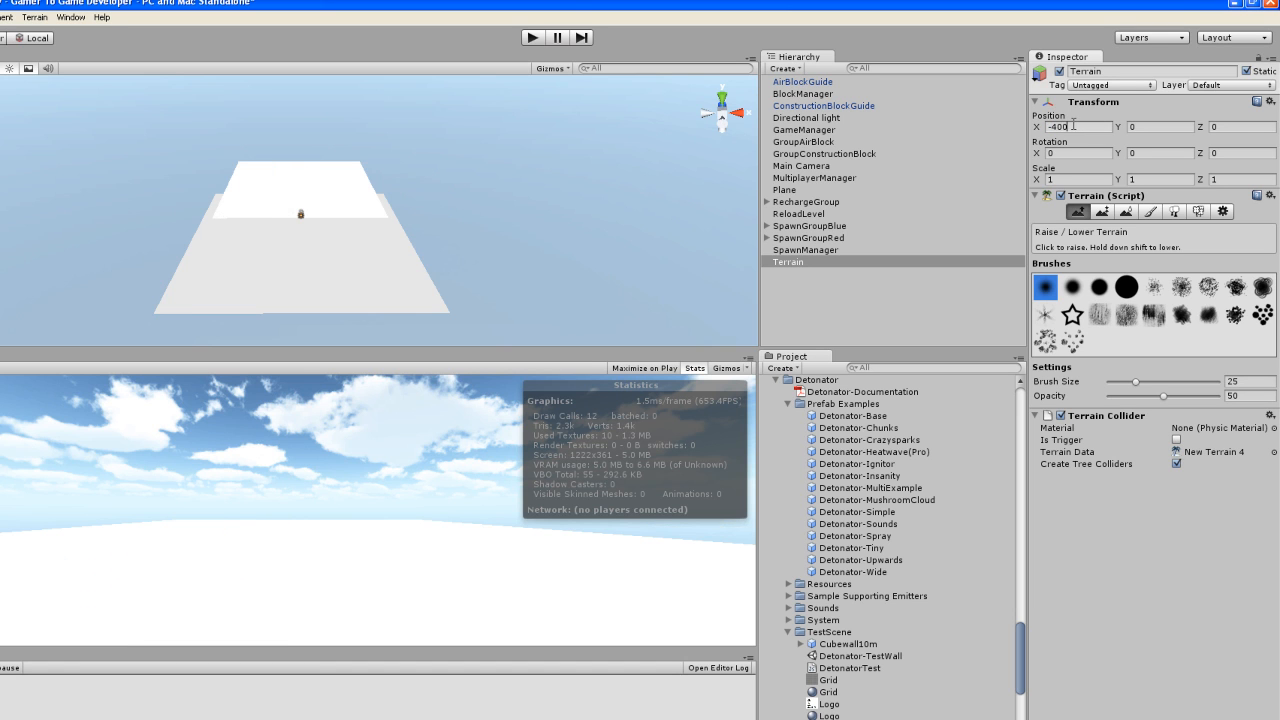
# Set the Terrain's Z position to -400.
pyautogui.click(1250, 126)
pyautogui.write('-400')
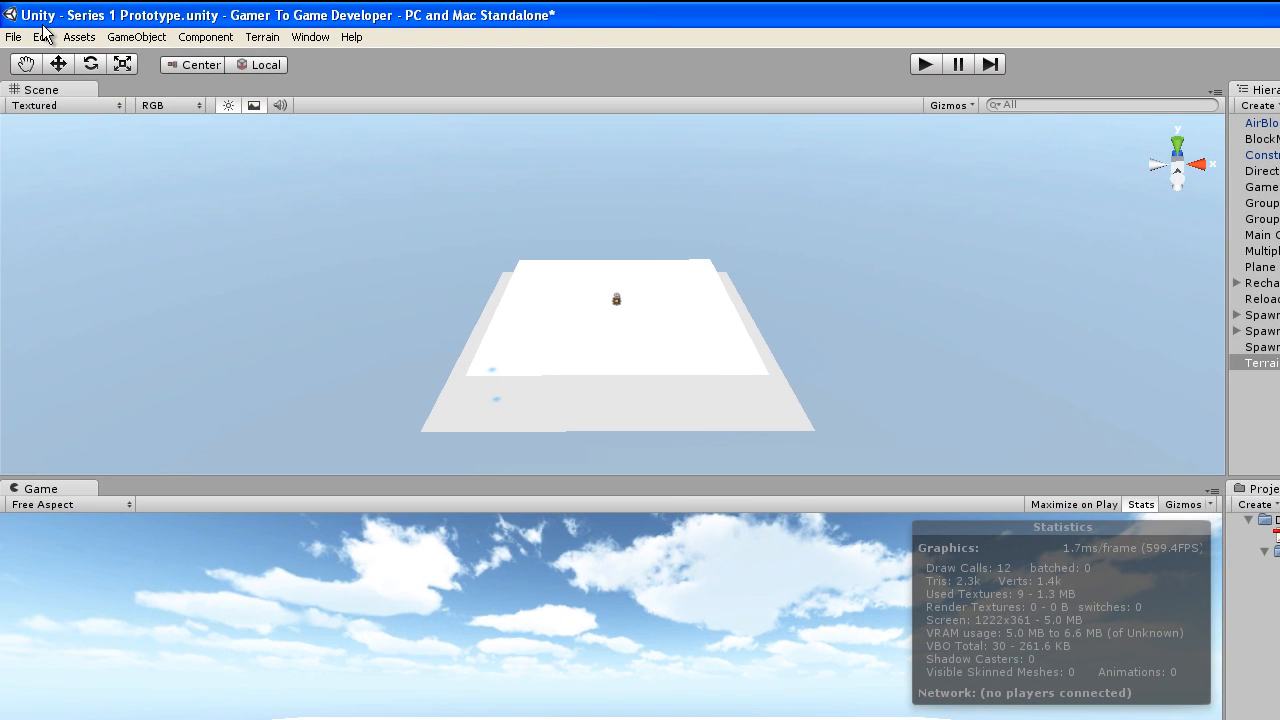
# Set the scene's ambient light in the render settings to a dark grey with red, green and blue at 70.
pyautogui.click(1, 17)
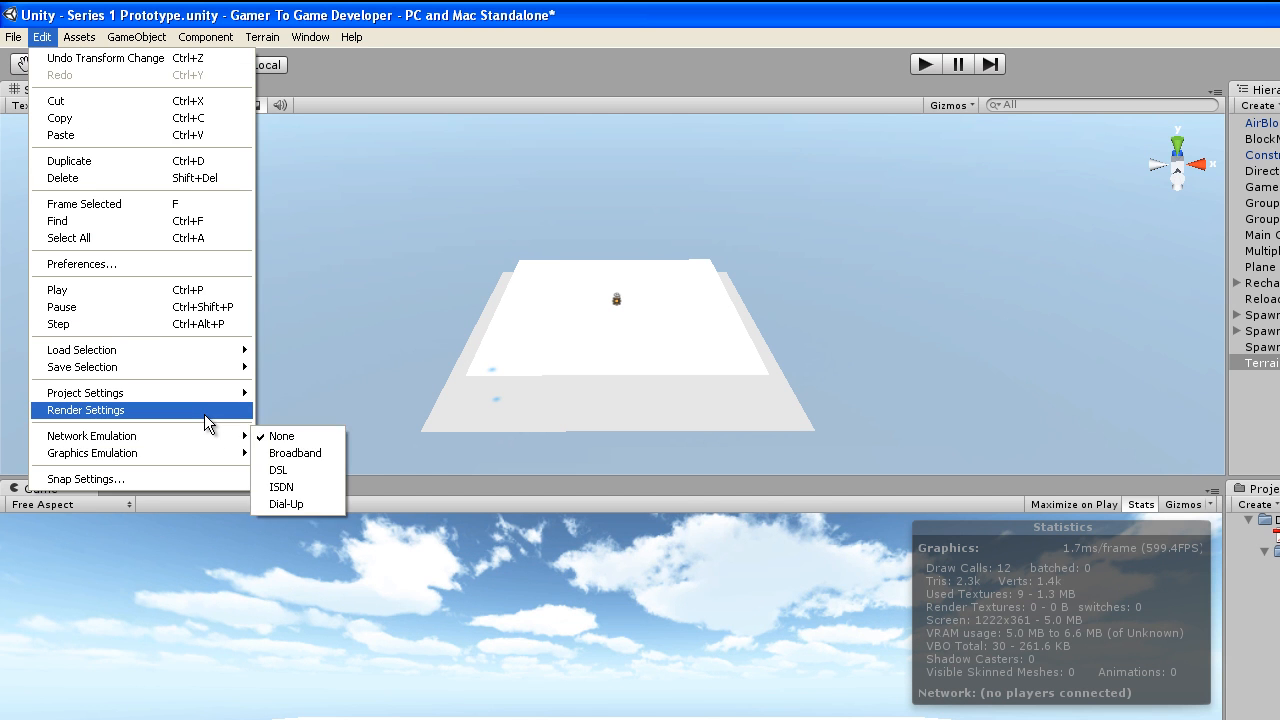
pyautogui.click(204, 410)
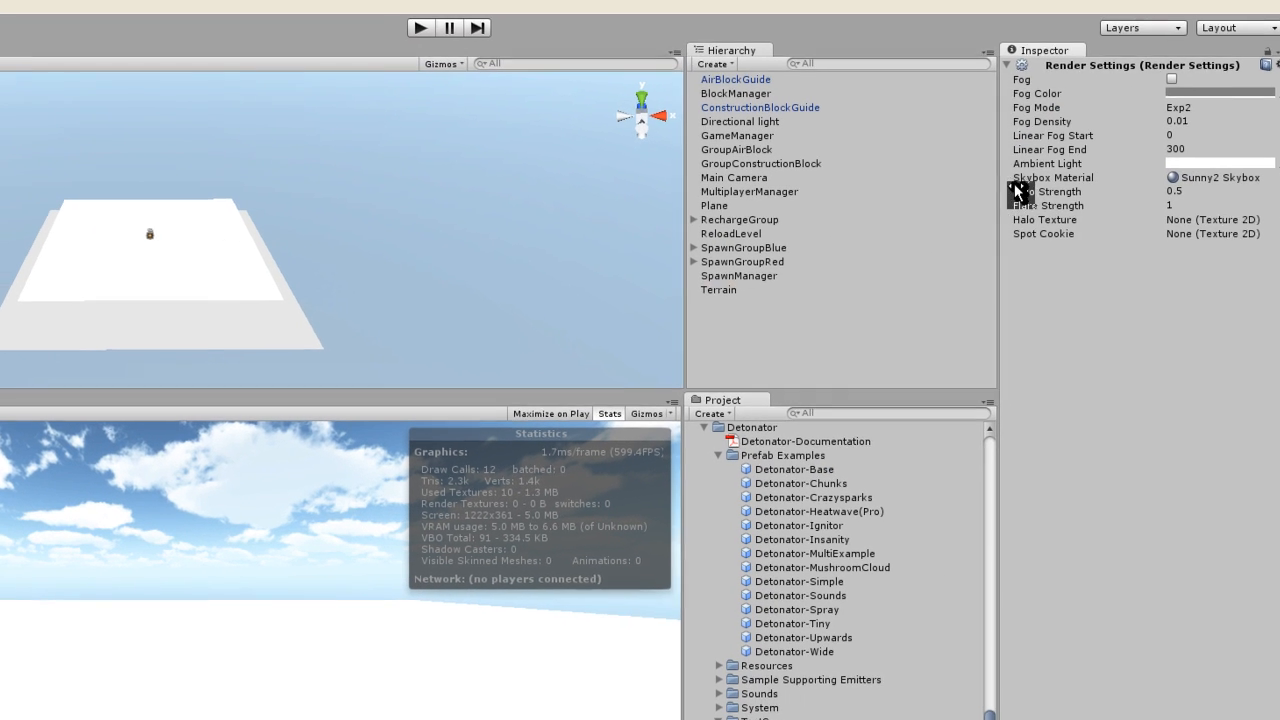
pyautogui.click(1256, 163)
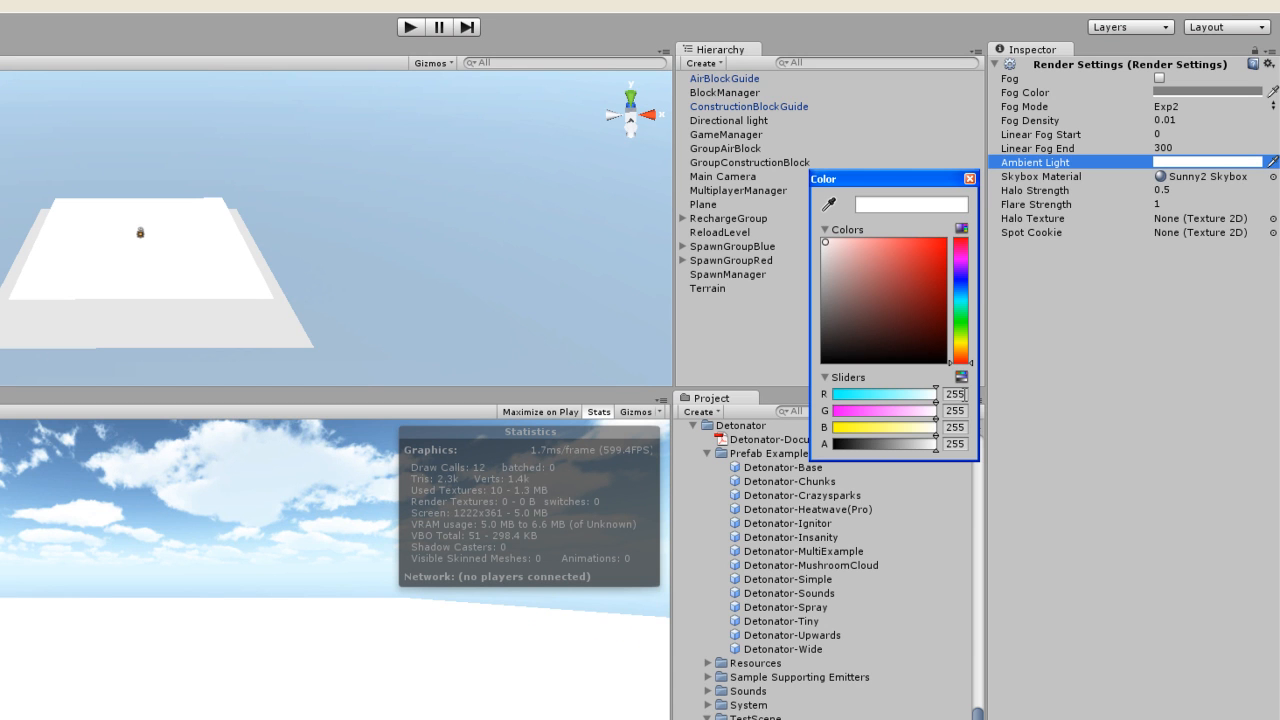
pyautogui.doubleClick(956, 394)
pyautogui.write('70')
pyautogui.press('Tab')
pyautogui.write('70')
pyautogui.press('Tab')
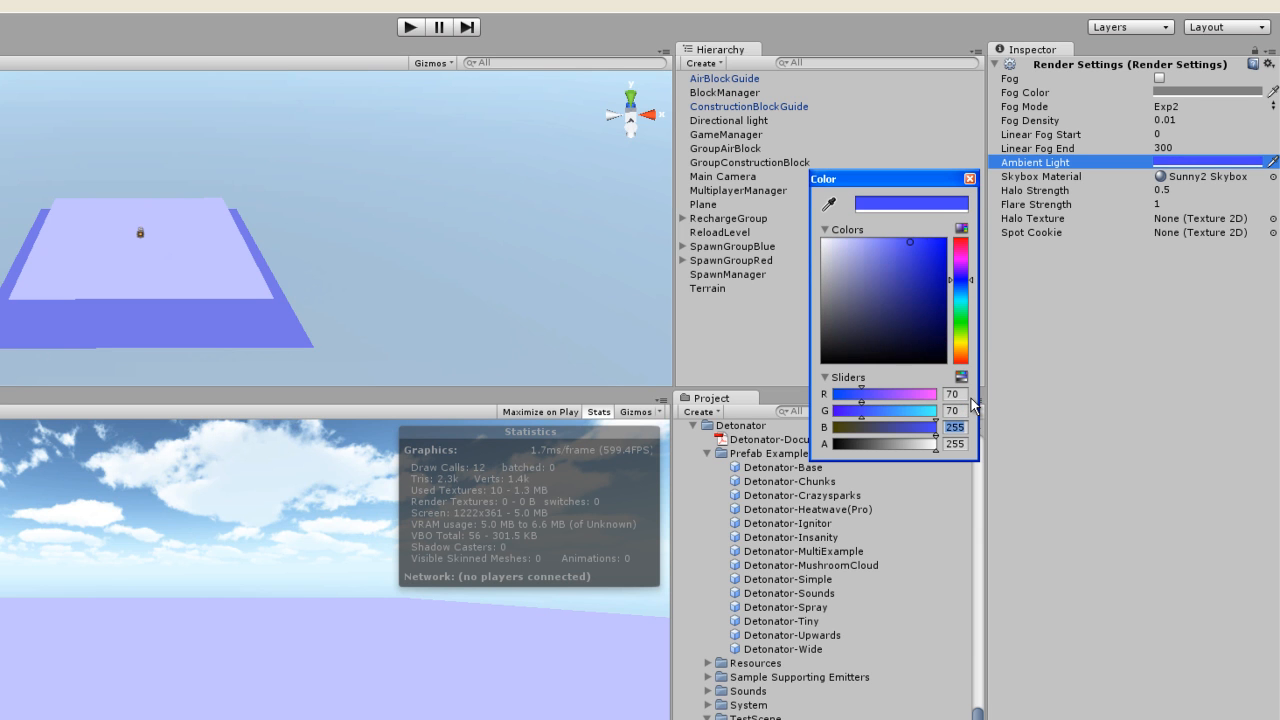
pyautogui.write('70')
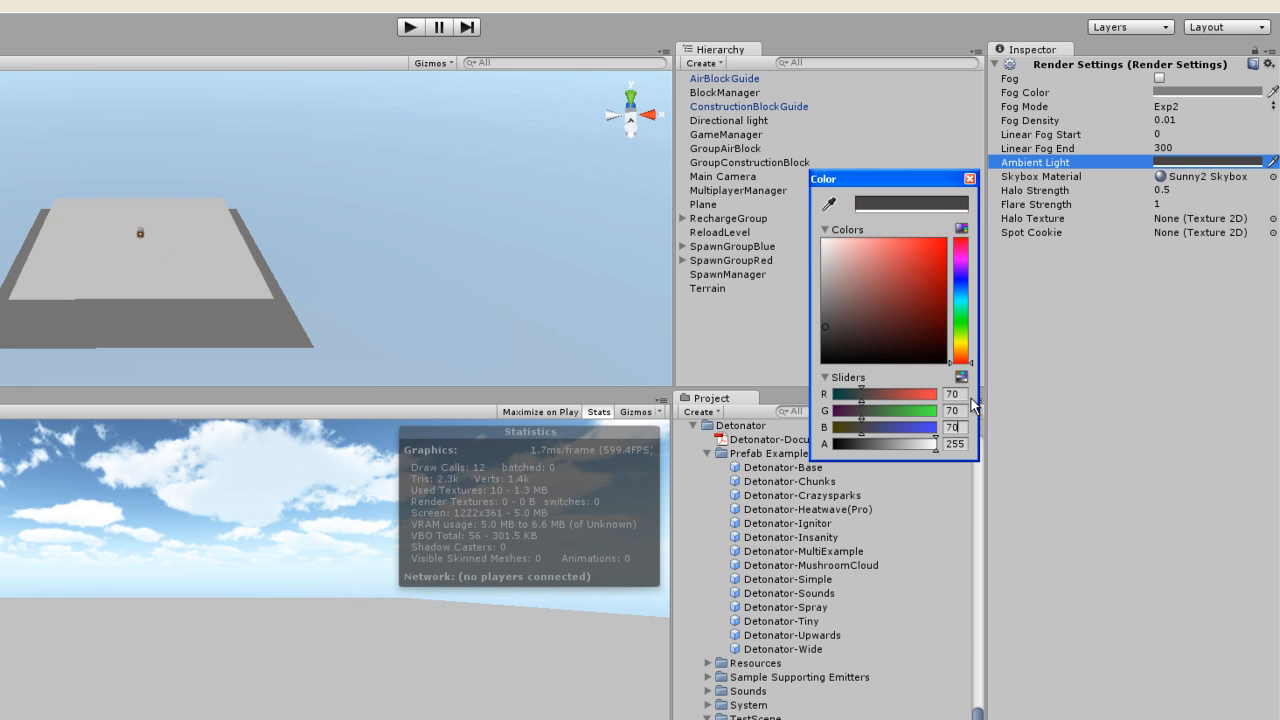
pyautogui.click(969, 179)
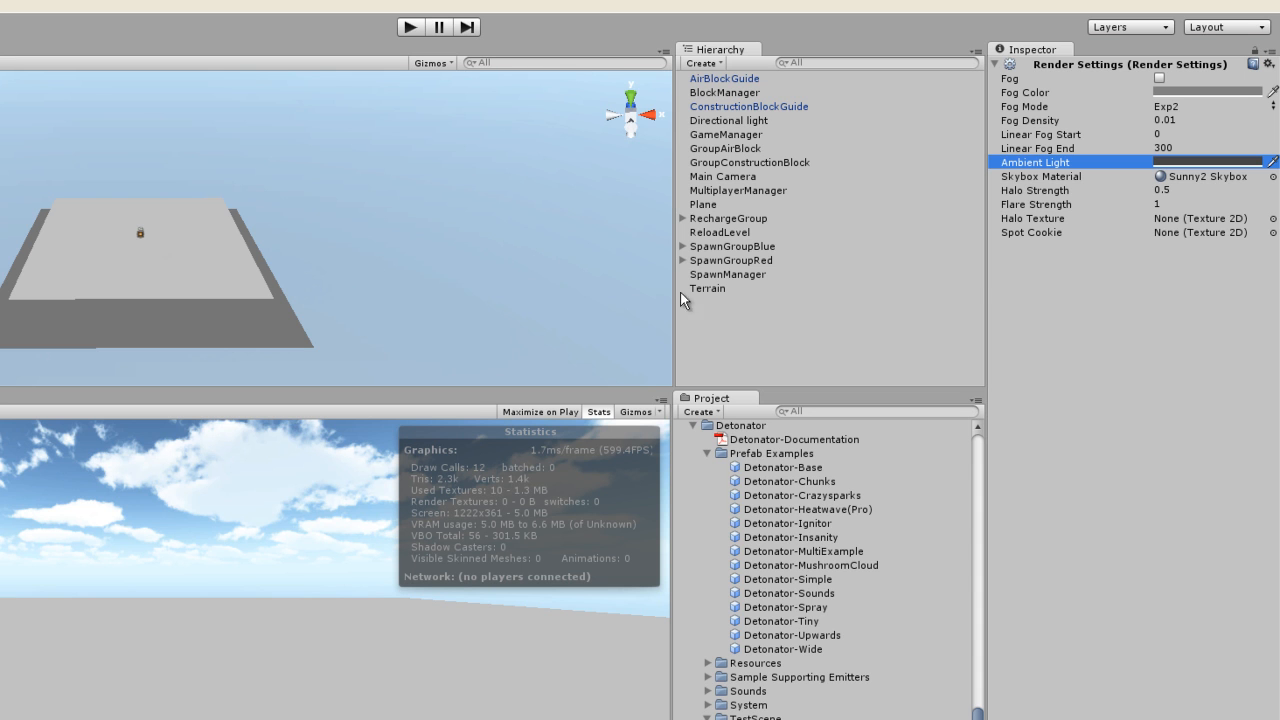
# Add the Terrain Toolkit component to the Terrain object.
pyautogui.click(706, 288)
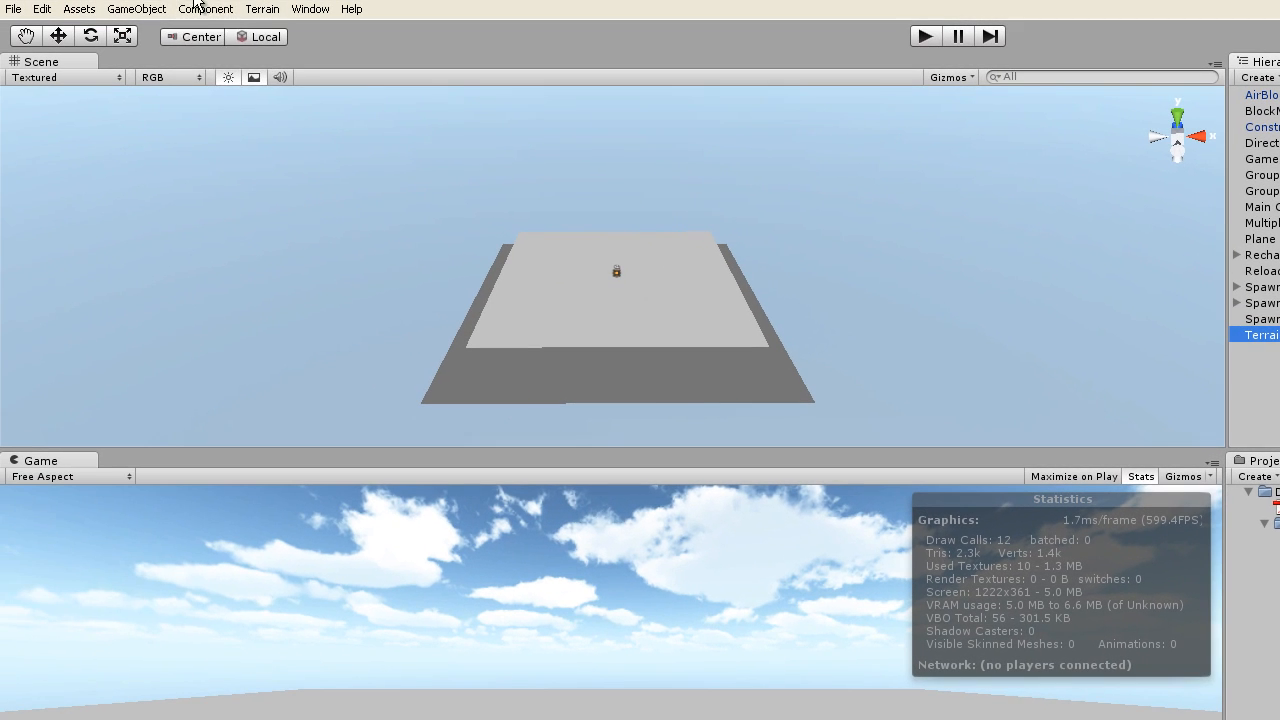
pyautogui.click(198, 8)
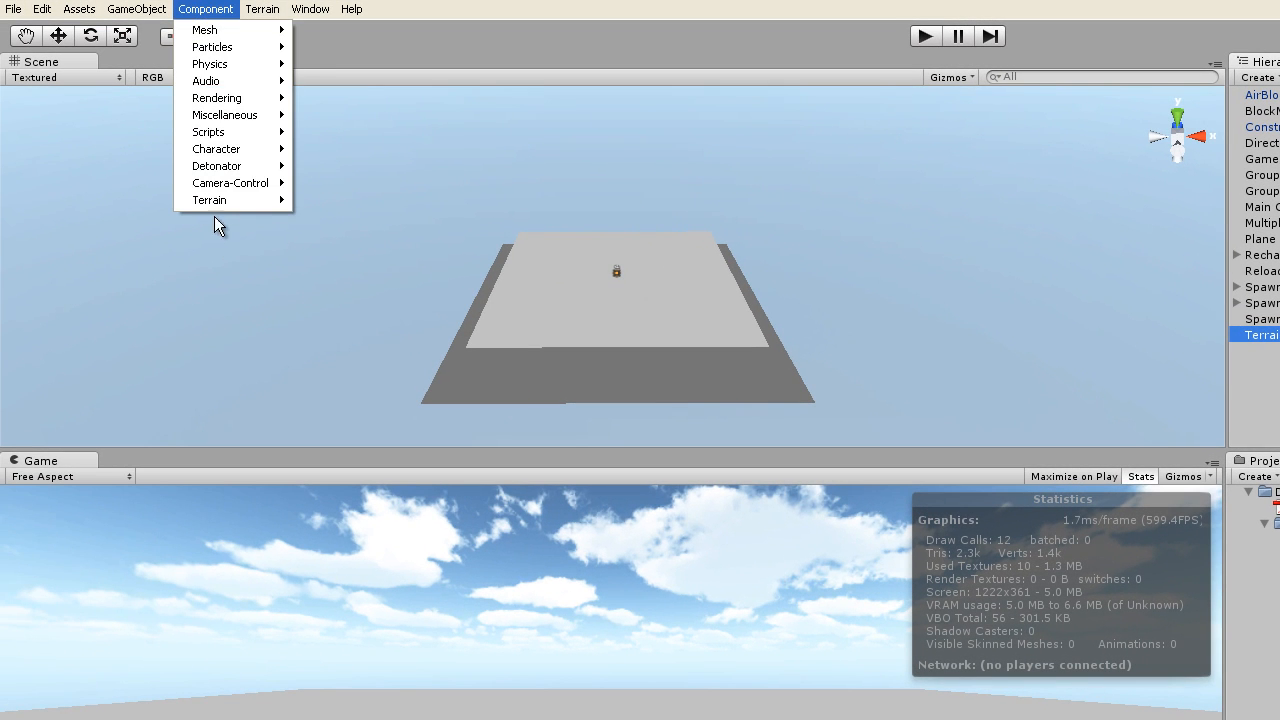
pyautogui.moveTo(212, 208)
pyautogui.click(330, 200)
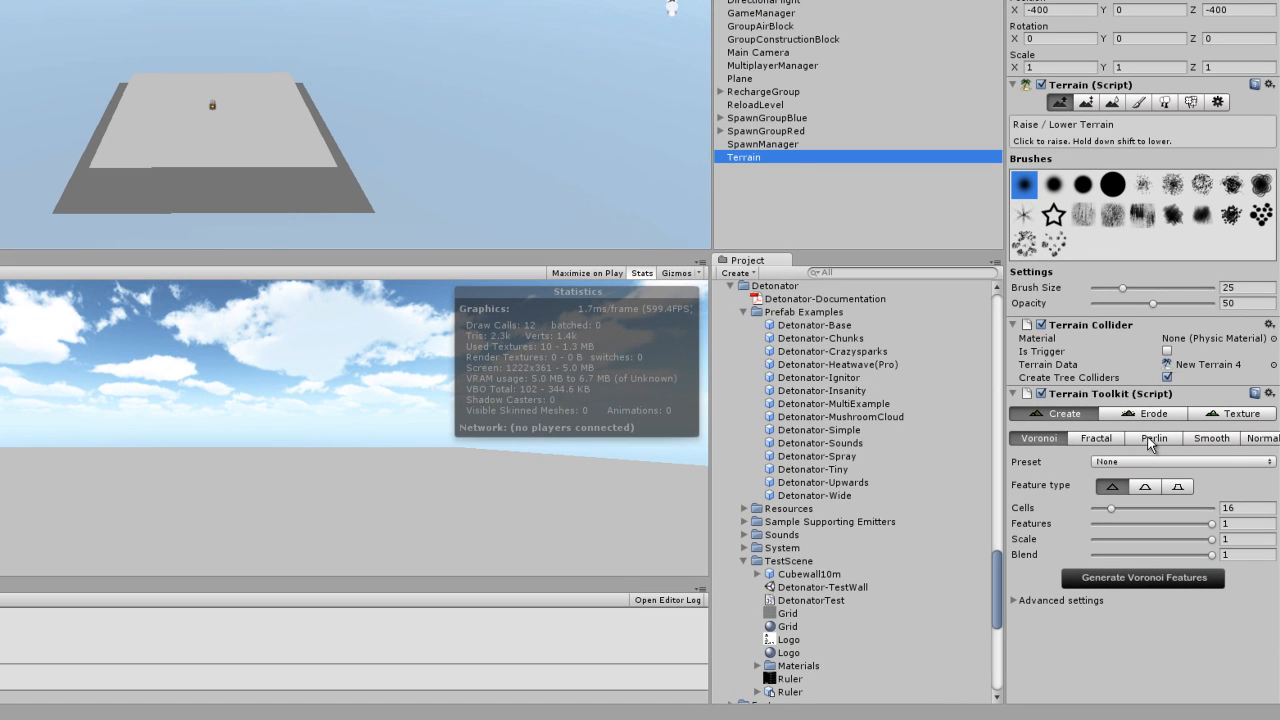
# Generate Perlin terrain with the Terrain Toolkit from the Rolling Hills preset, using a frequency of 6 and 4 octaves.
pyautogui.click(1155, 444)
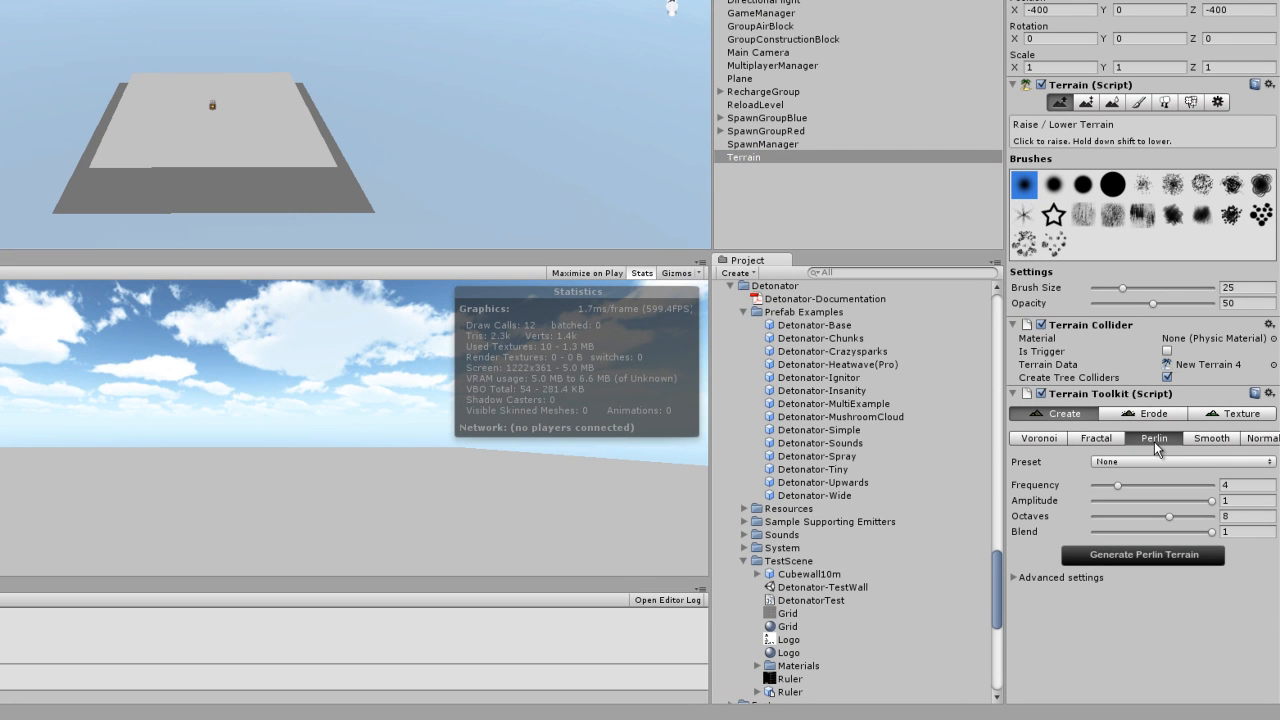
pyautogui.click(1150, 463)
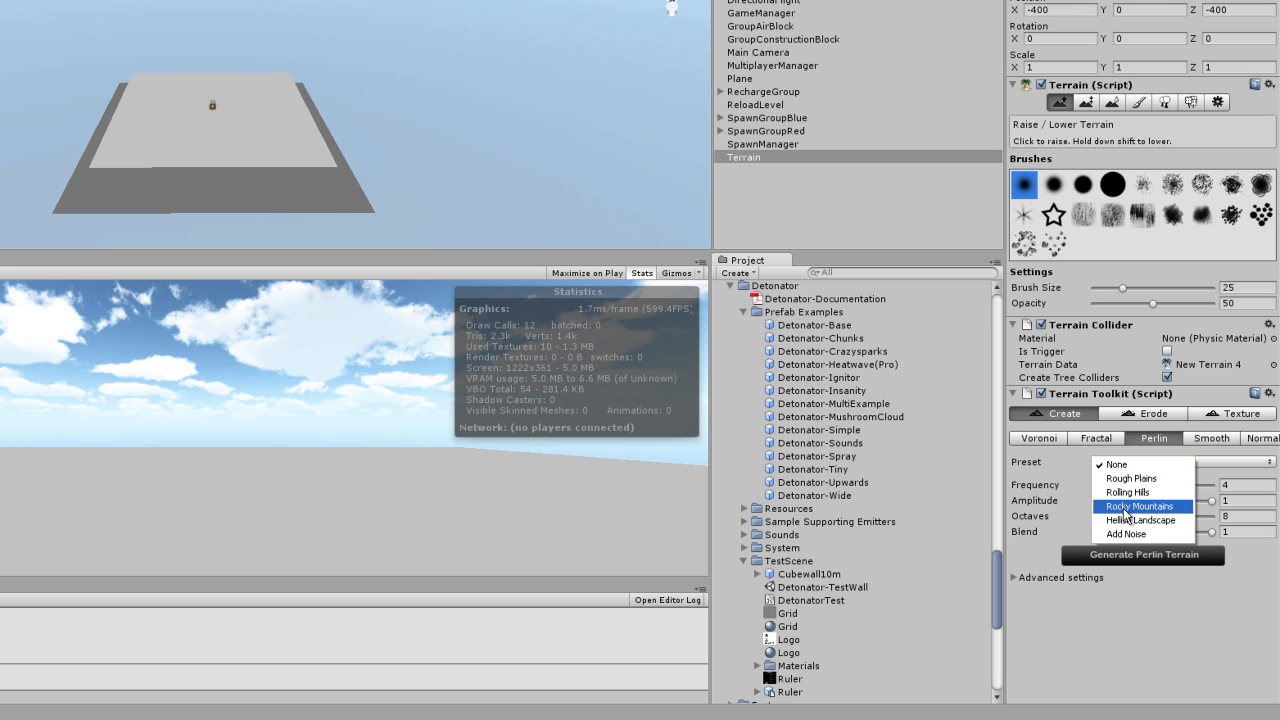
pyautogui.click(1128, 492)
pyautogui.click(1249, 485)
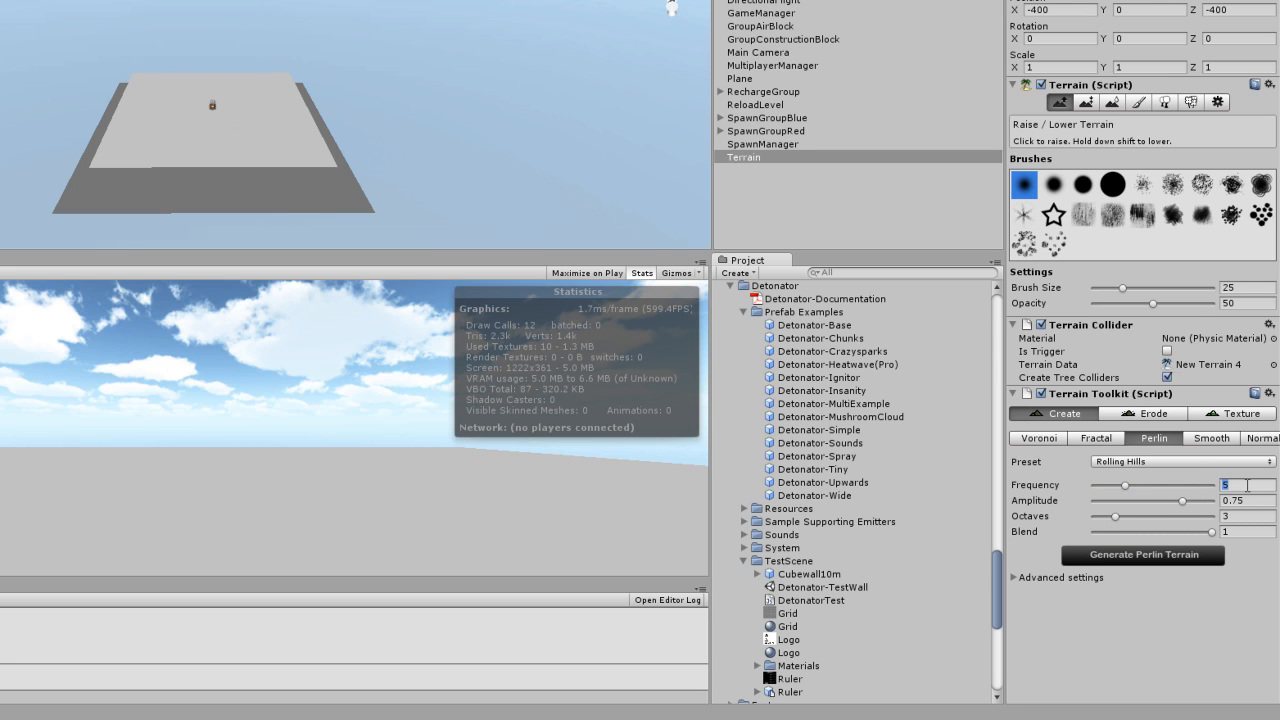
pyautogui.write('6')
pyautogui.click(1241, 516)
pyautogui.write('4')
pyautogui.click(1232, 485)
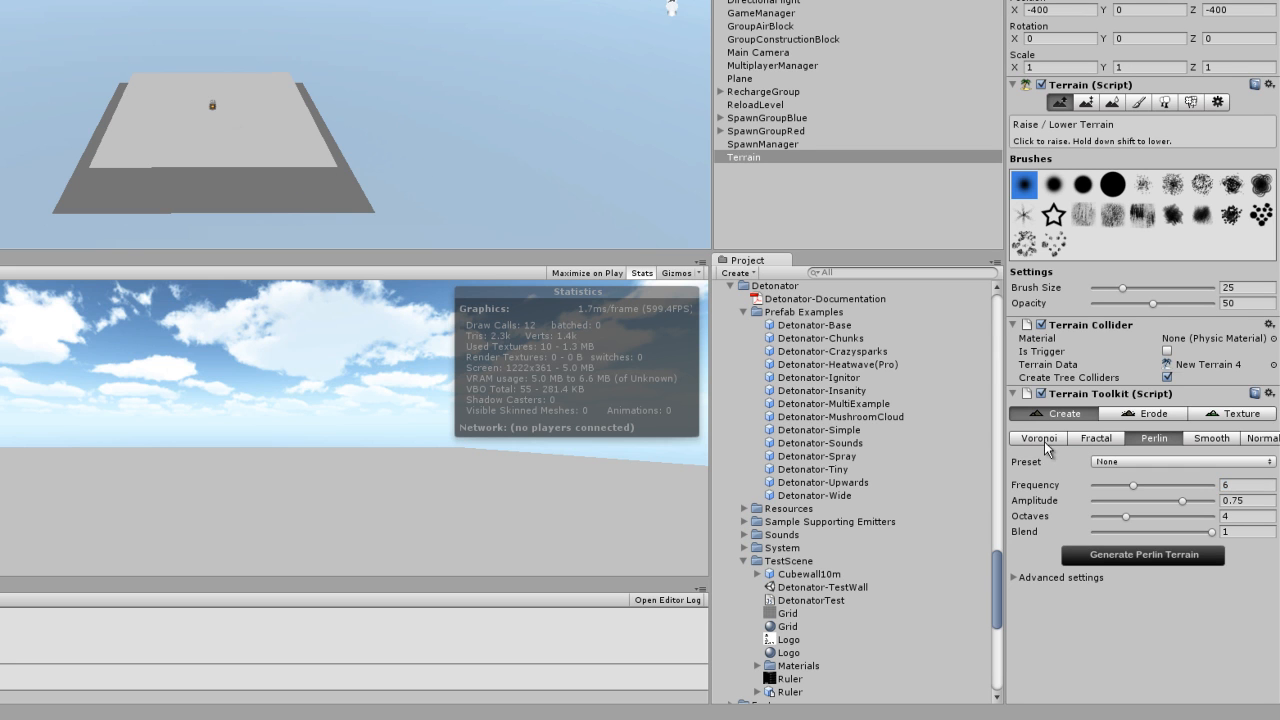
pyautogui.click(1088, 556)
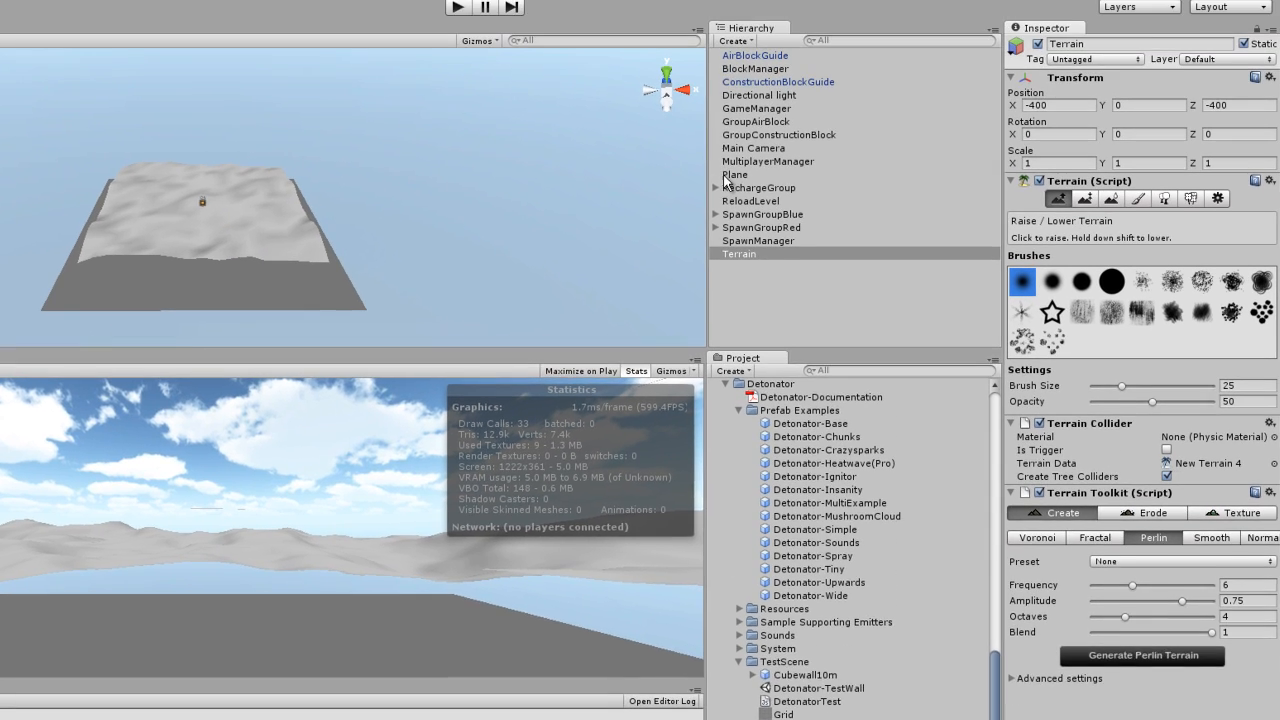
# Assign the Yellow material to the Plane and set its Y position to 14.
pyautogui.click(272, 173)
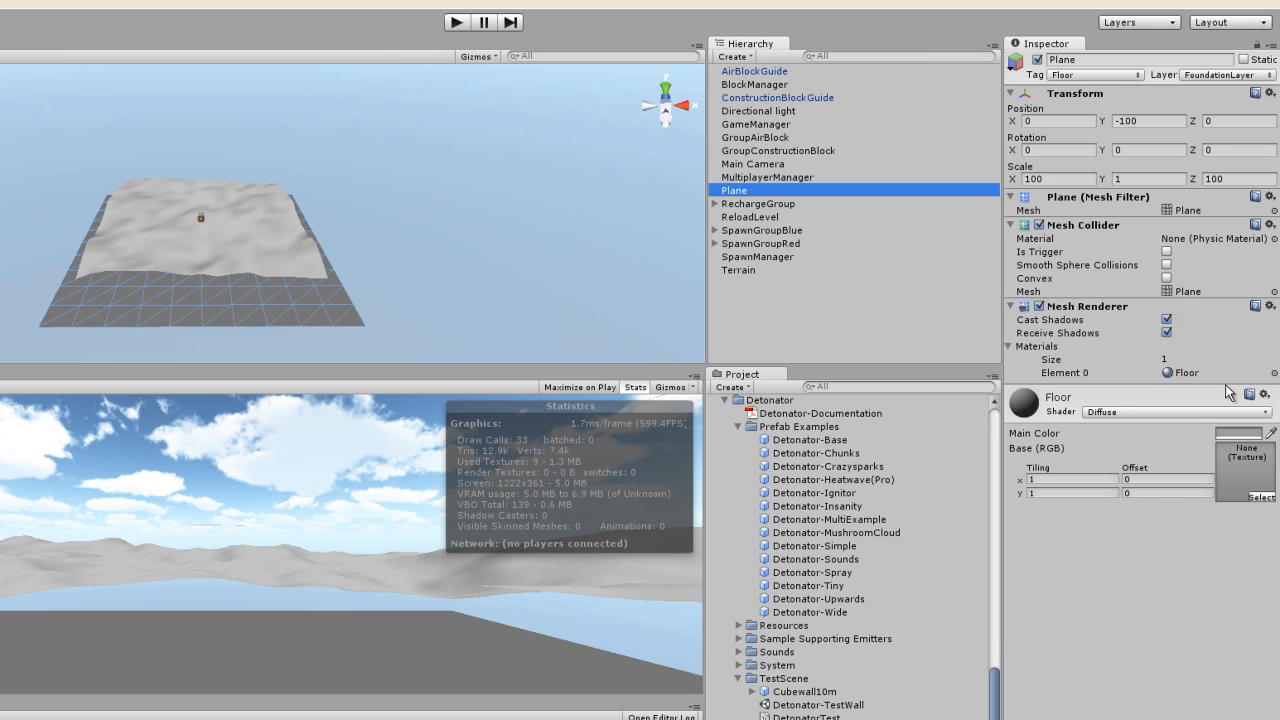
pyautogui.click(1273, 373)
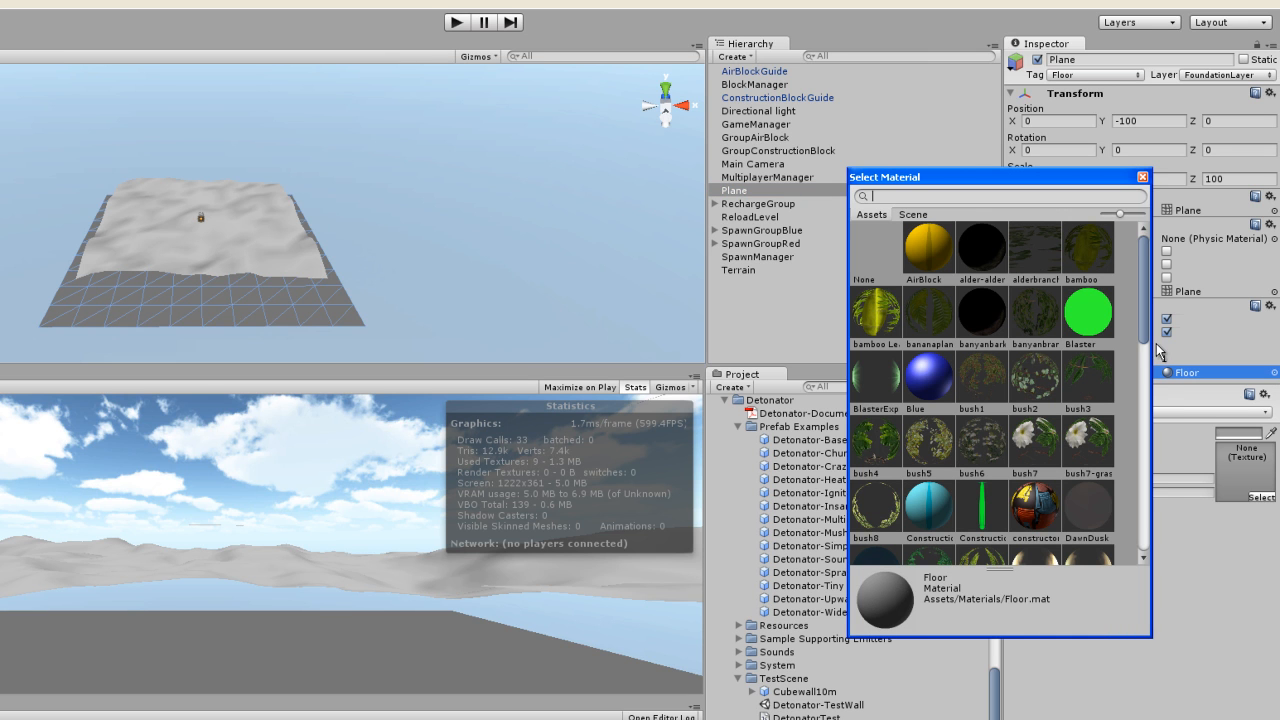
pyautogui.moveTo(1148, 300); pyautogui.dragTo(1121, 488)
pyautogui.click(1084, 476)
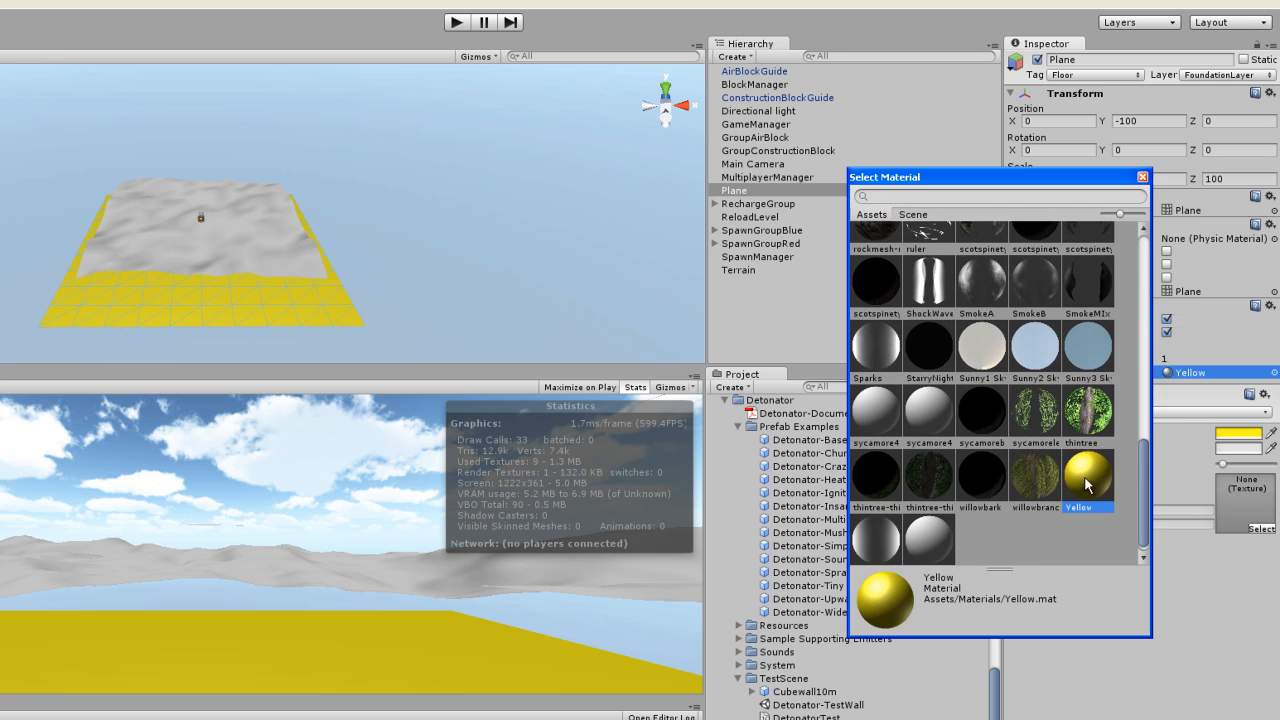
pyautogui.doubleClick(1084, 476)
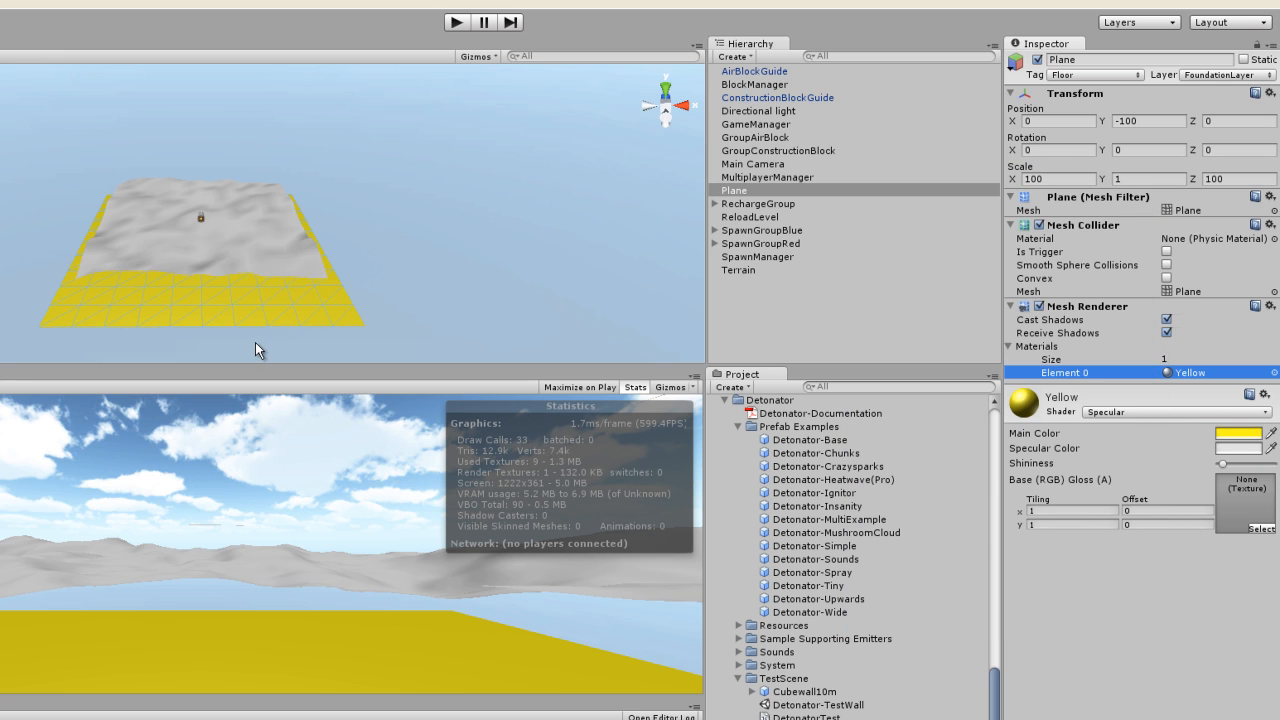
pyautogui.click(1146, 121)
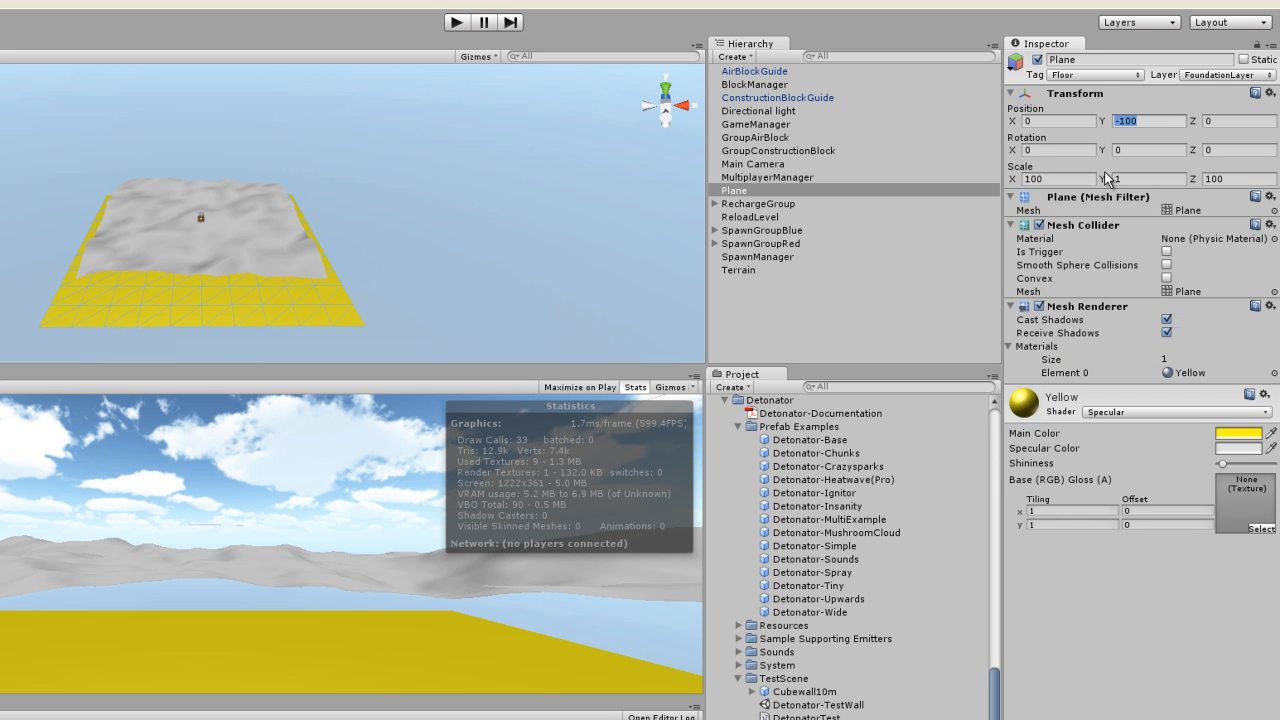
pyautogui.write('14')
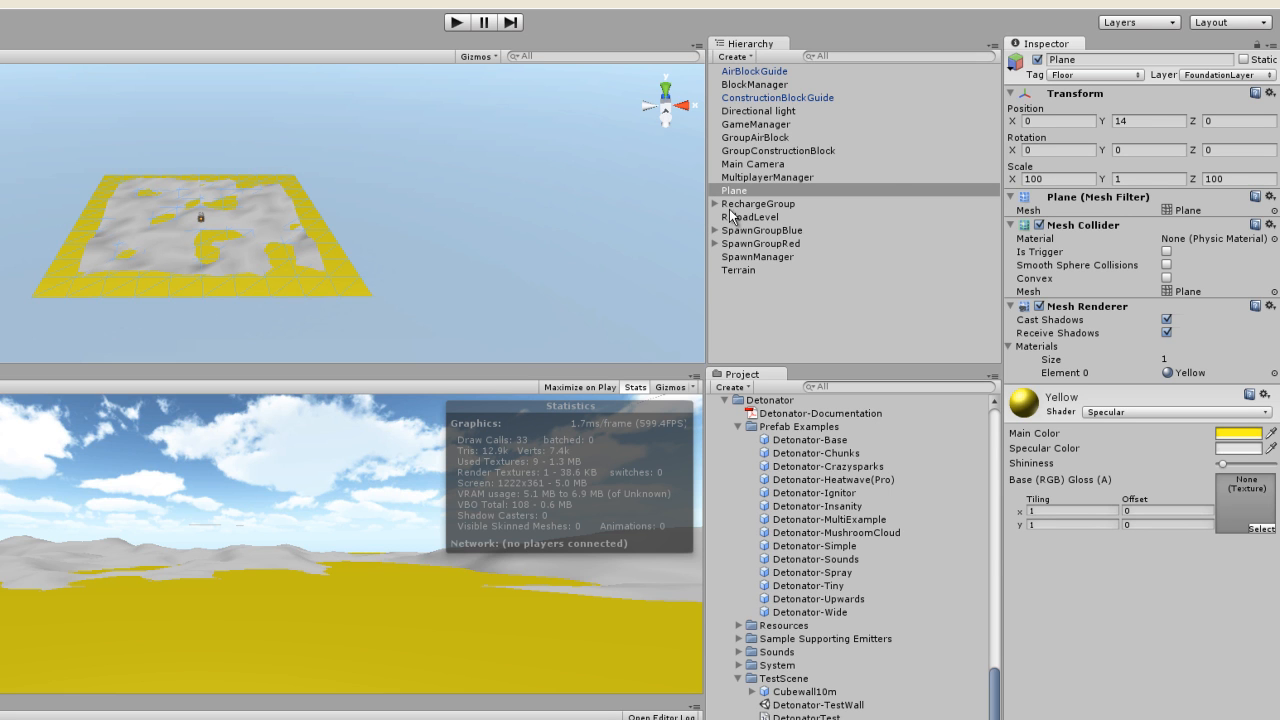
# Lower the Terrain's pixel error to 1 in its terrain settings.
pyautogui.click(740, 270)
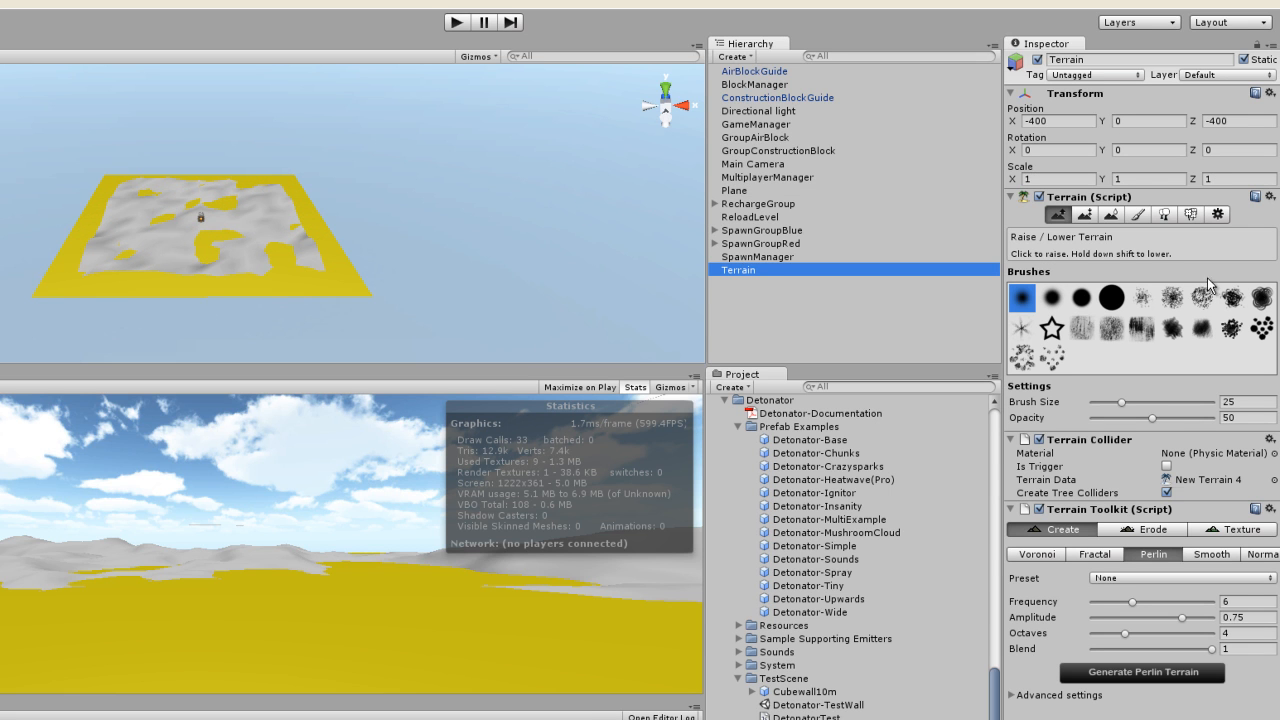
pyautogui.click(1218, 215)
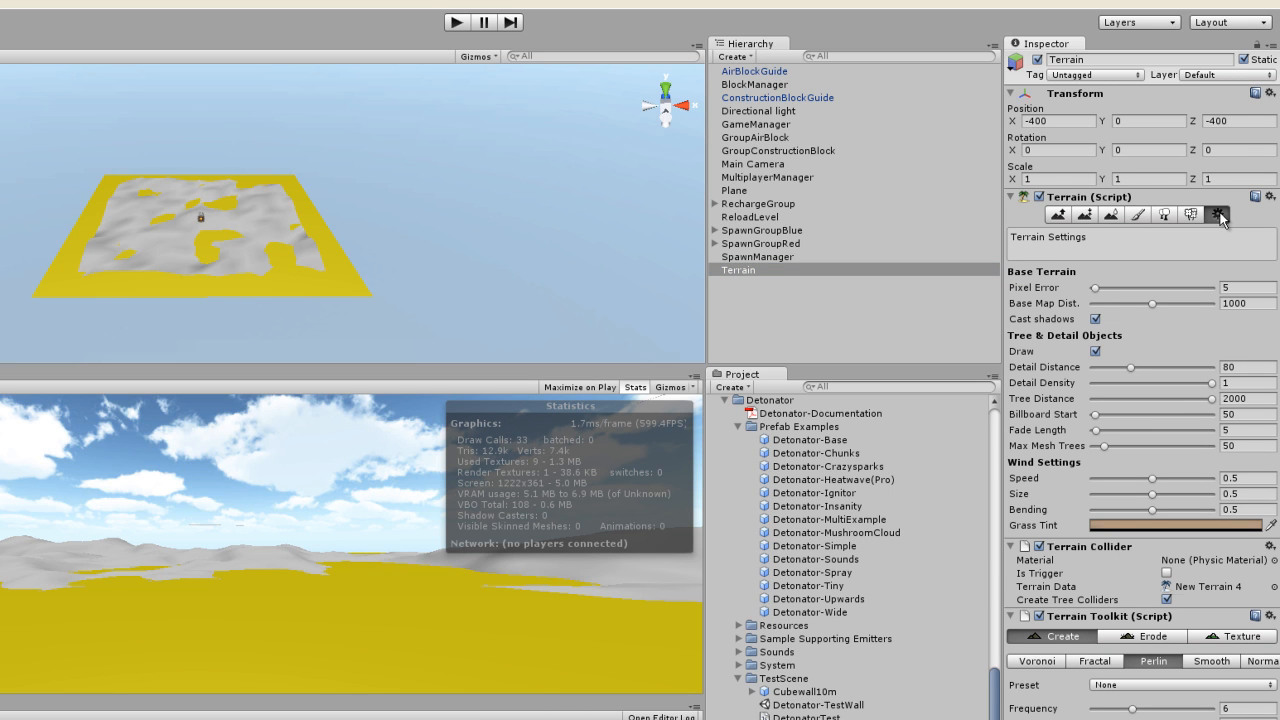
pyautogui.moveTo(1095, 288); pyautogui.dragTo(1133, 292)
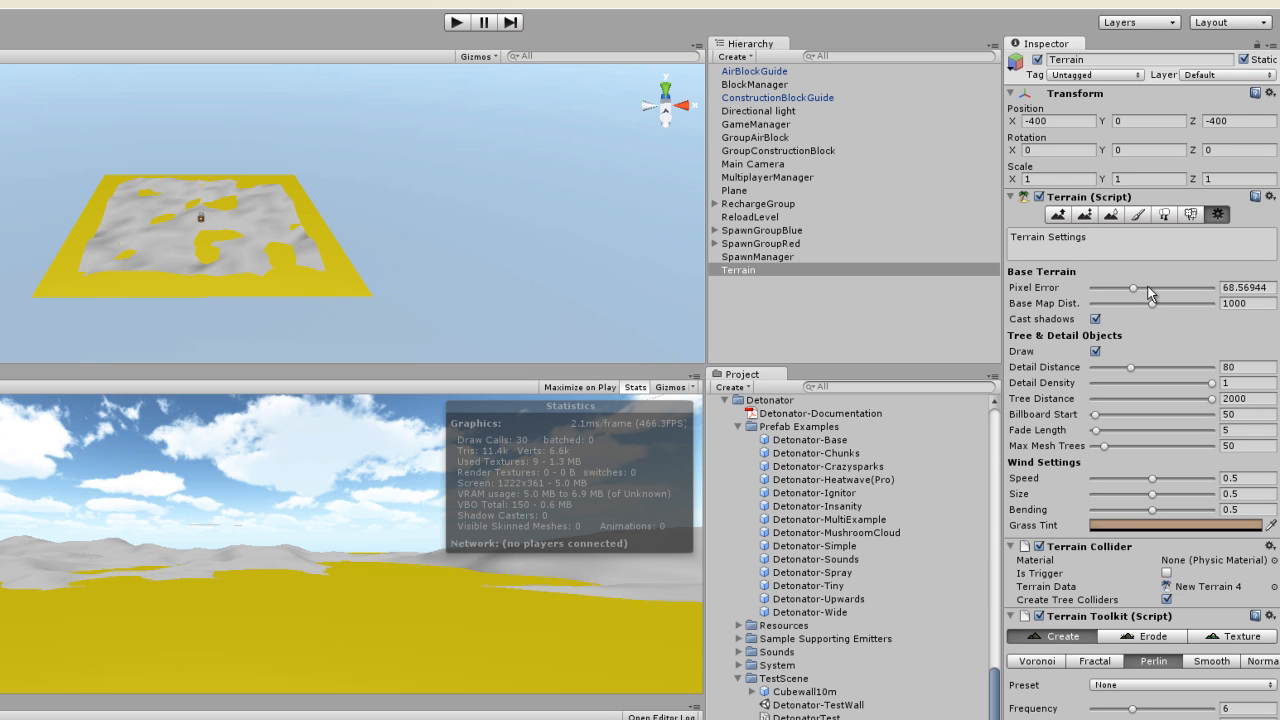
pyautogui.moveTo(1135, 291); pyautogui.dragTo(1082, 293)
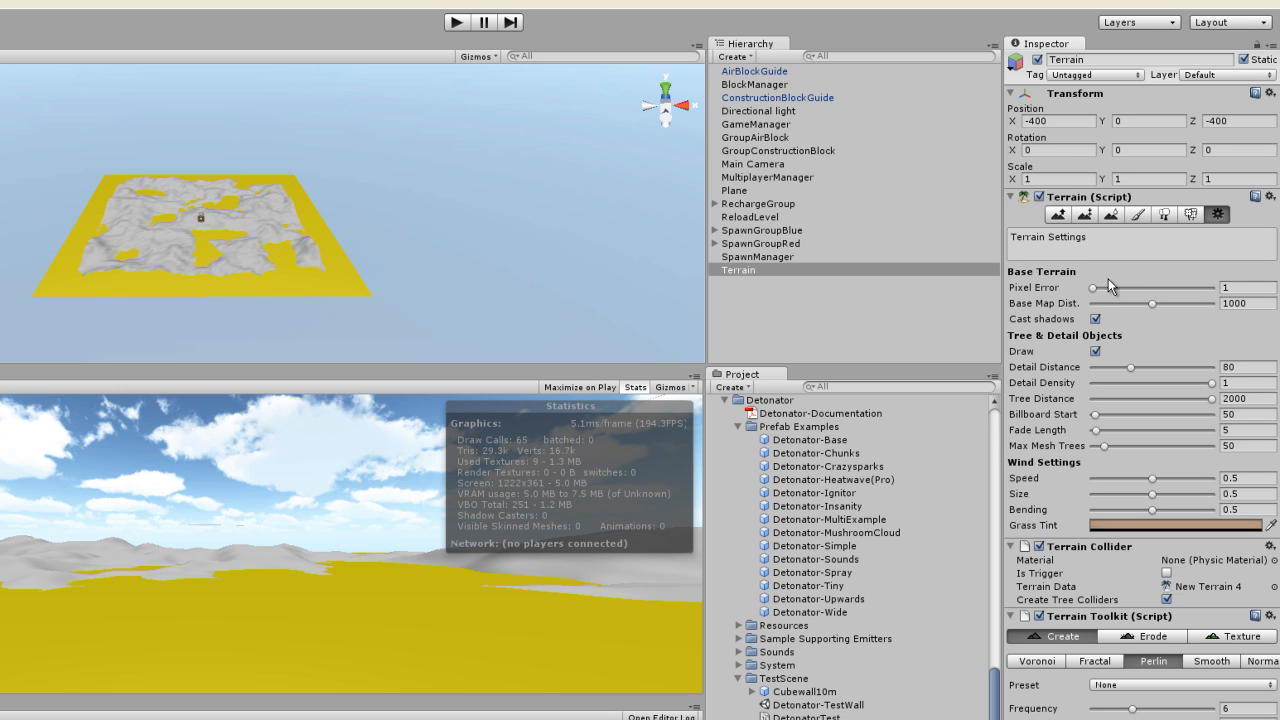
# Examine the generated hills and the areas where the yellow plane cuts through the terrain, both close up and from afar.
pyautogui.scroll(10, 218, 270)
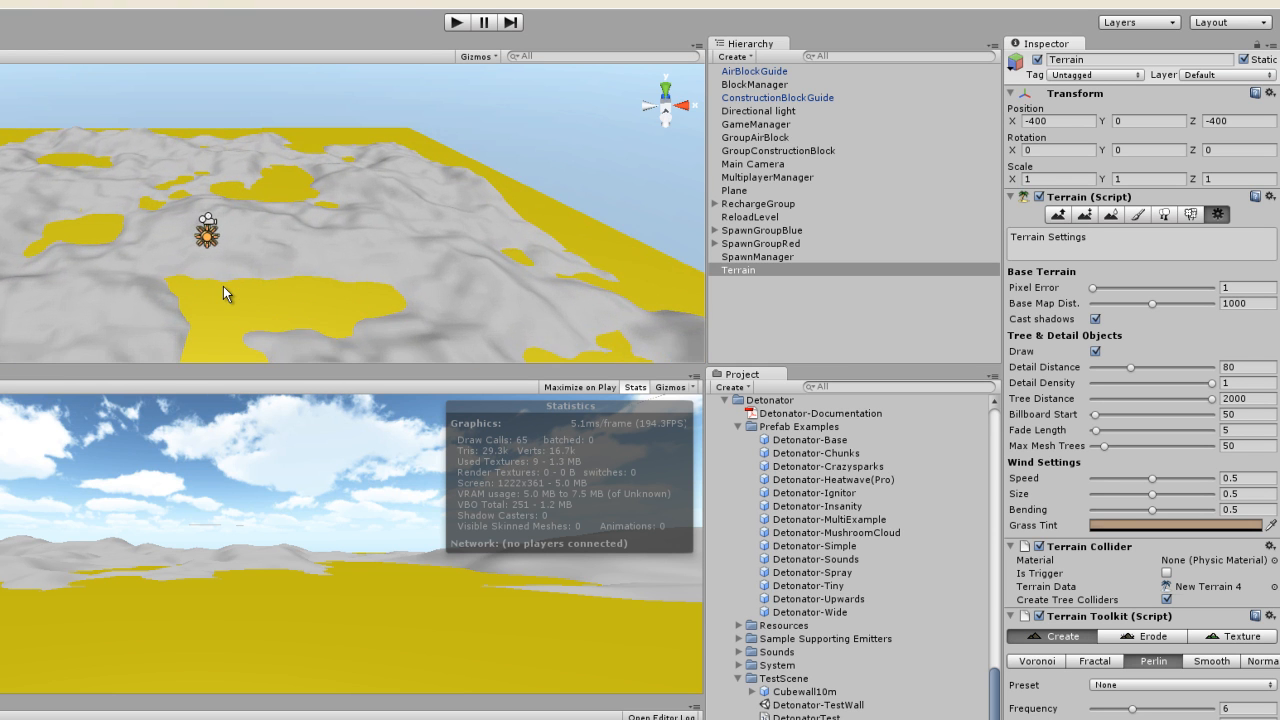
pyautogui.scroll(10, 228, 287)
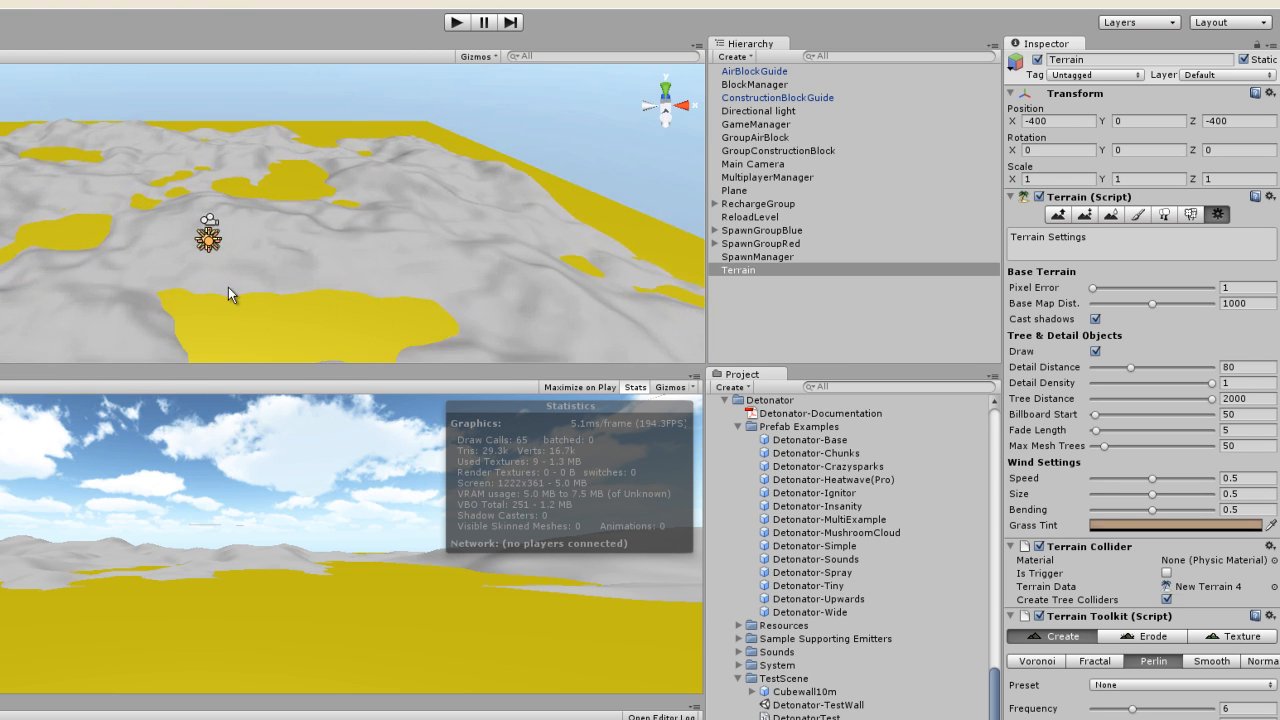
pyautogui.scroll(-10, 237, 297)
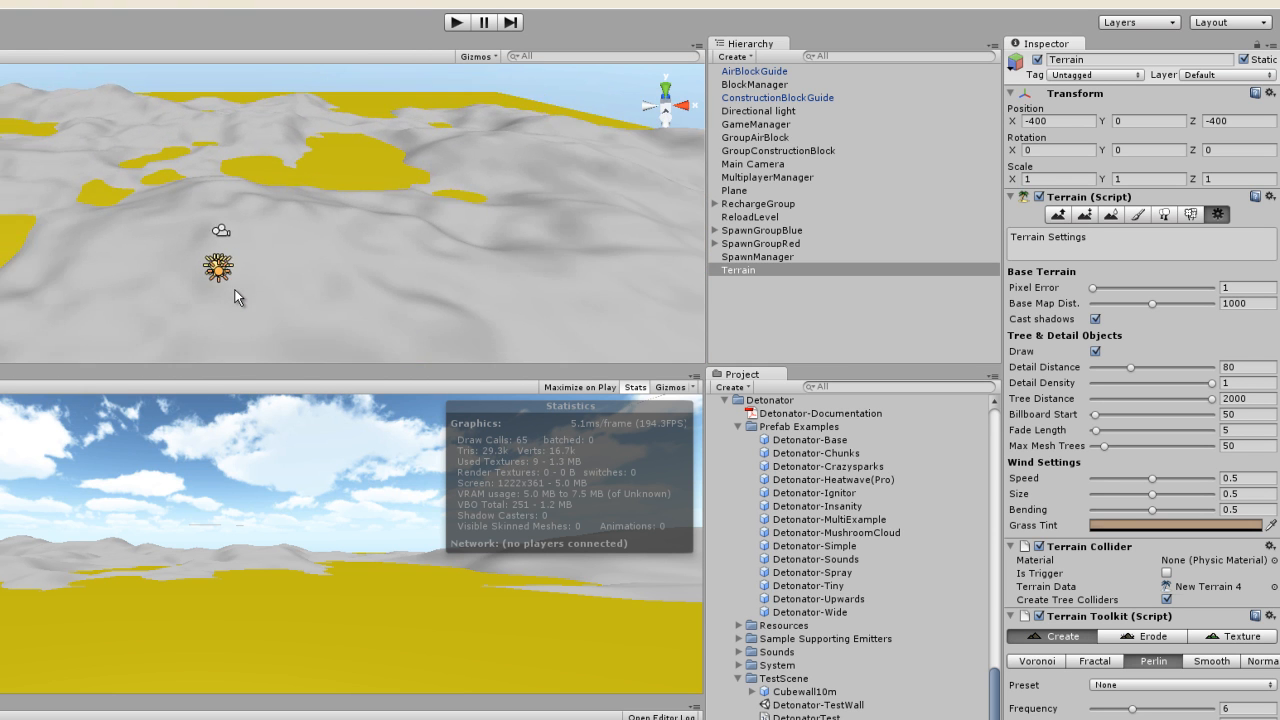
pyautogui.scroll(-5, 237, 297)
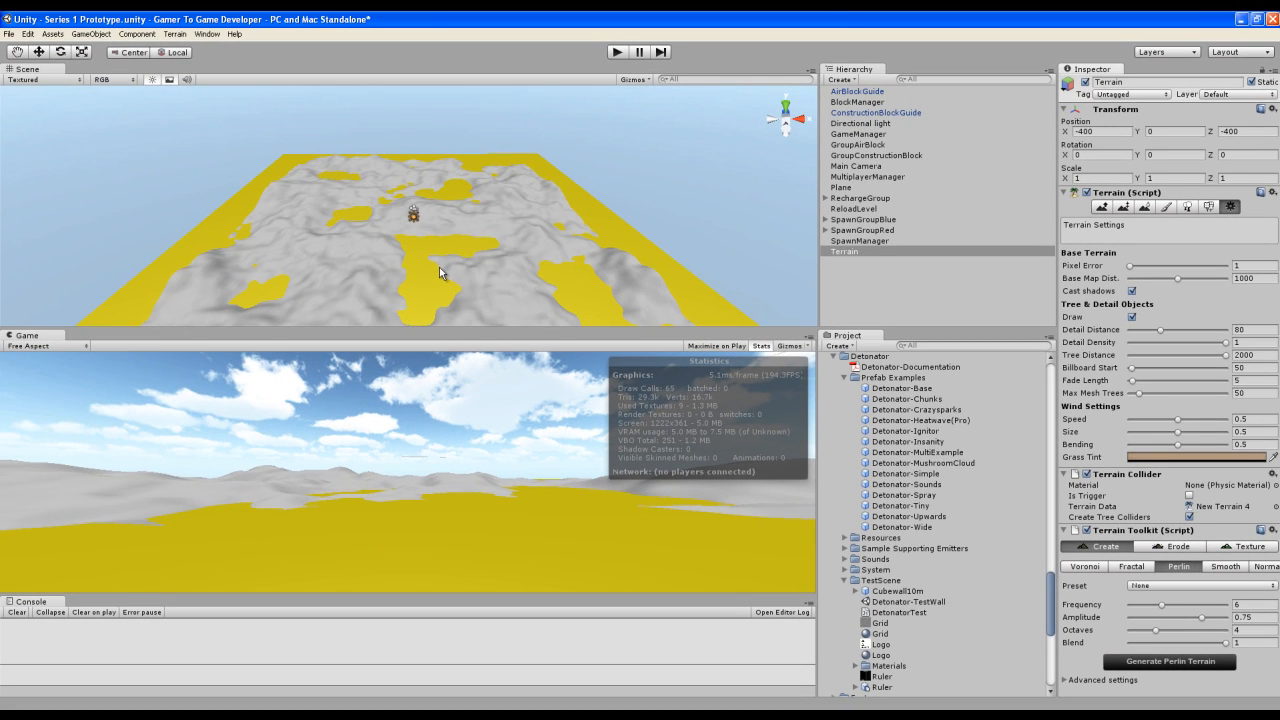
pyautogui.scroll(3, 440, 272)
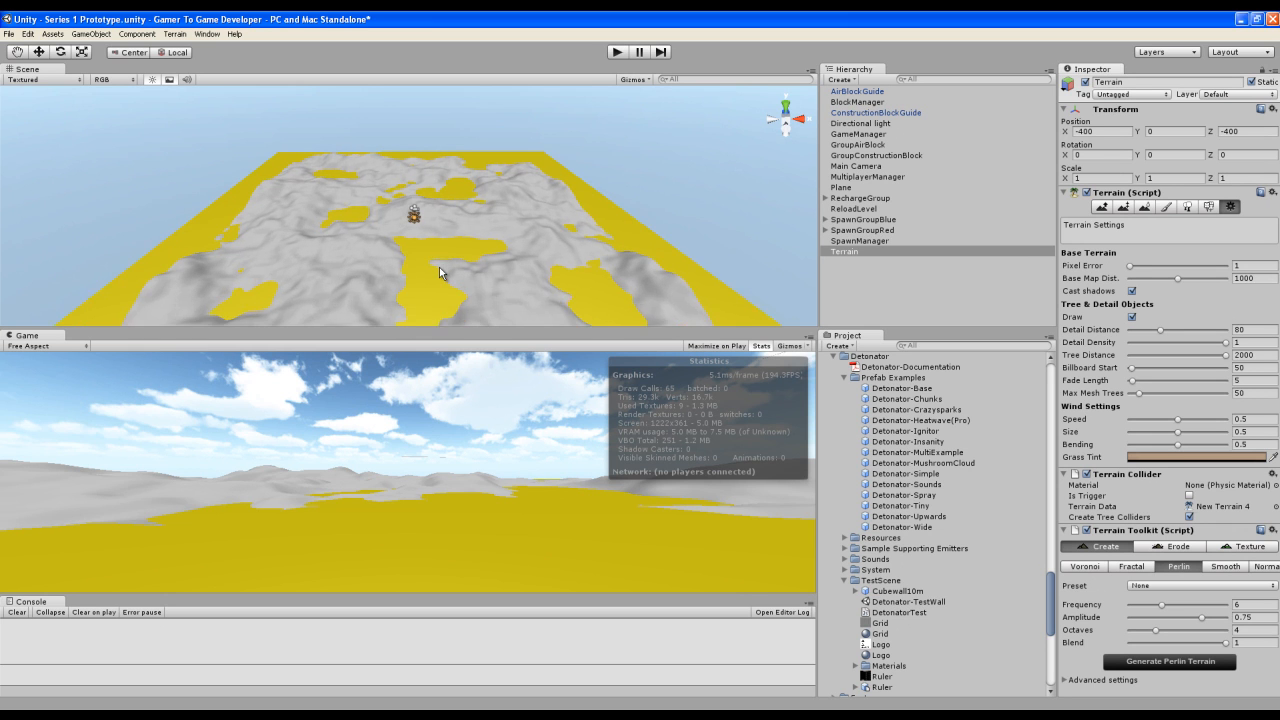
pyautogui.scroll(2, 440, 272)
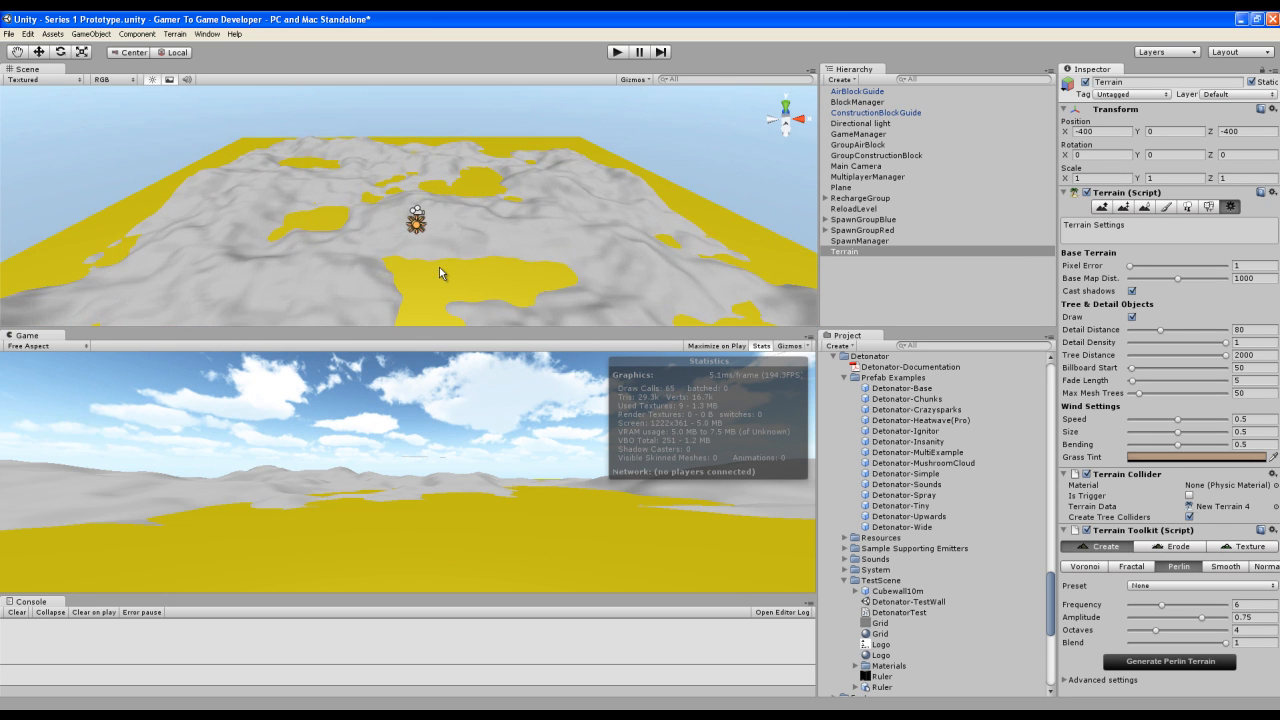
pyautogui.scroll(3, 439, 267)
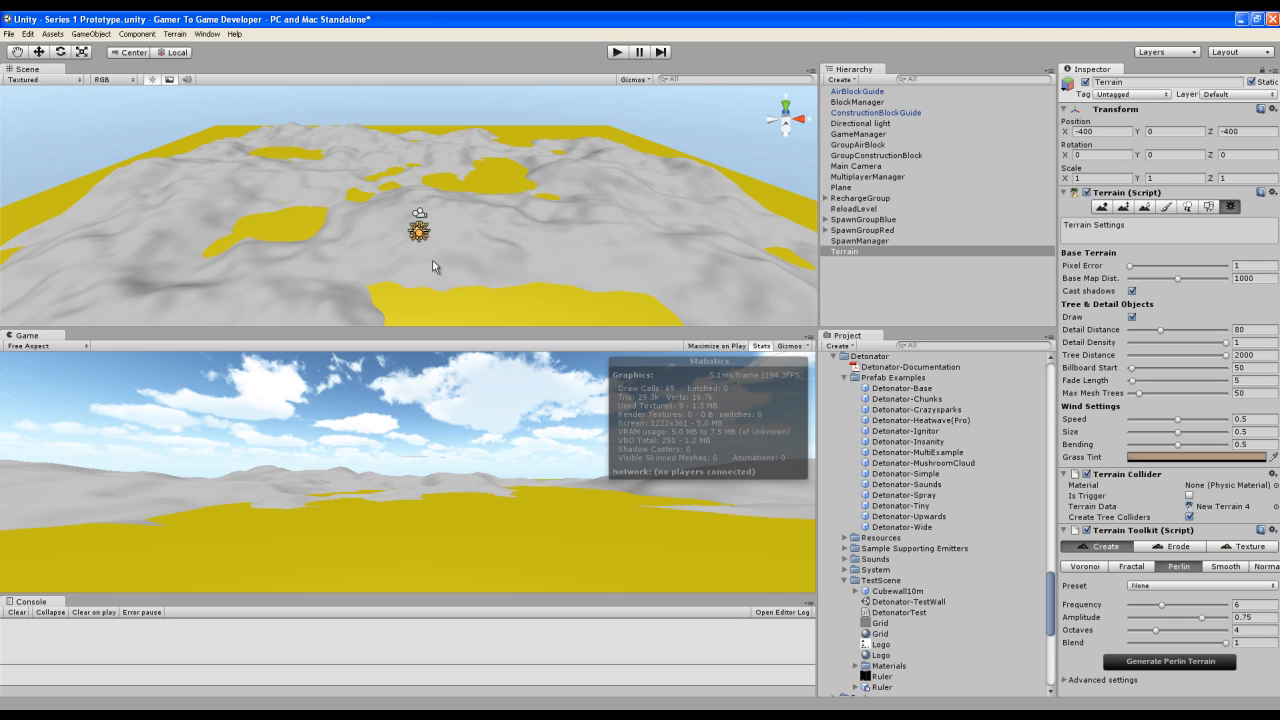
pyautogui.scroll(-5, 433, 265)
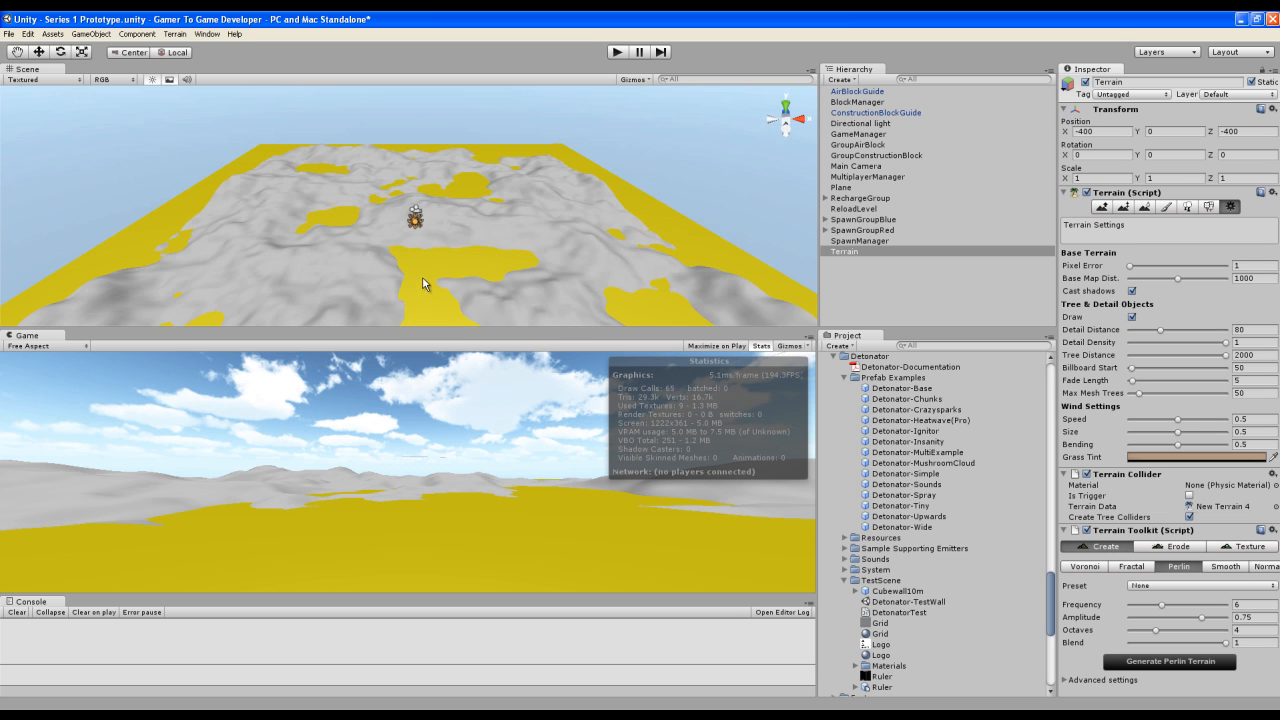
pyautogui.moveTo(418, 261)
pyautogui.keyDown('alt'); pyautogui.mouseDown()
pyautogui.moveTo(430, 306)
pyautogui.moveTo(409, 289)
pyautogui.moveTo(478, 295)
pyautogui.moveTo(400, 277)
pyautogui.moveTo(417, 283)
pyautogui.mouseUp(); pyautogui.keyUp('alt')
pyautogui.scroll(2, 411, 282)
pyautogui.scroll(5, 413, 283)
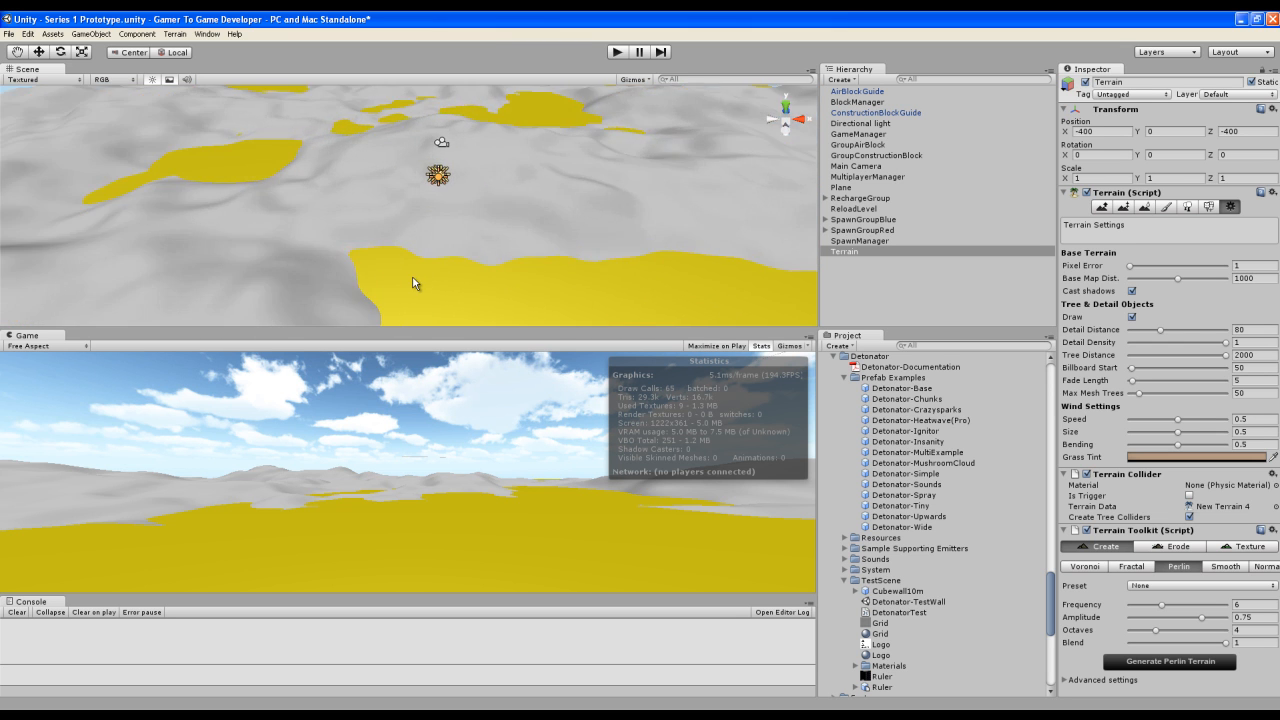
pyautogui.scroll(-10, 415, 284)
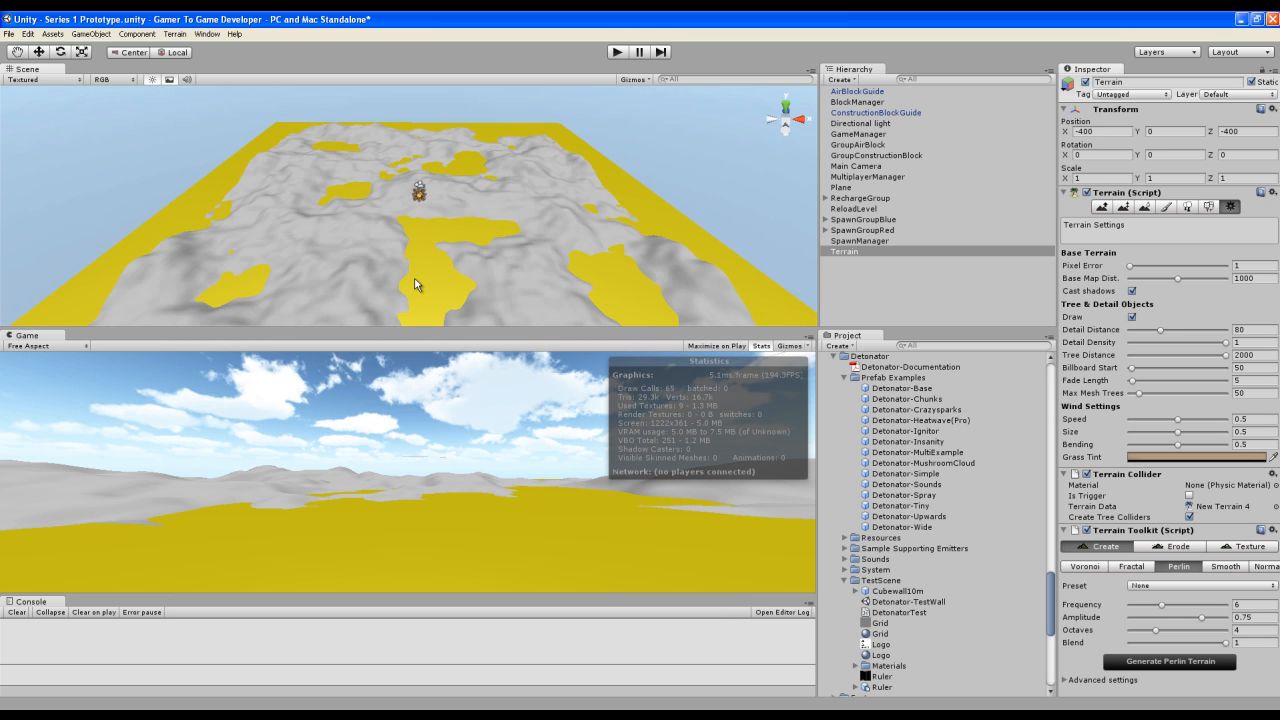
# Regenerate the Perlin terrain repeatedly with the current settings until its hills and low areas form a suitable layout.
pyautogui.scroll(-2, 415, 284)
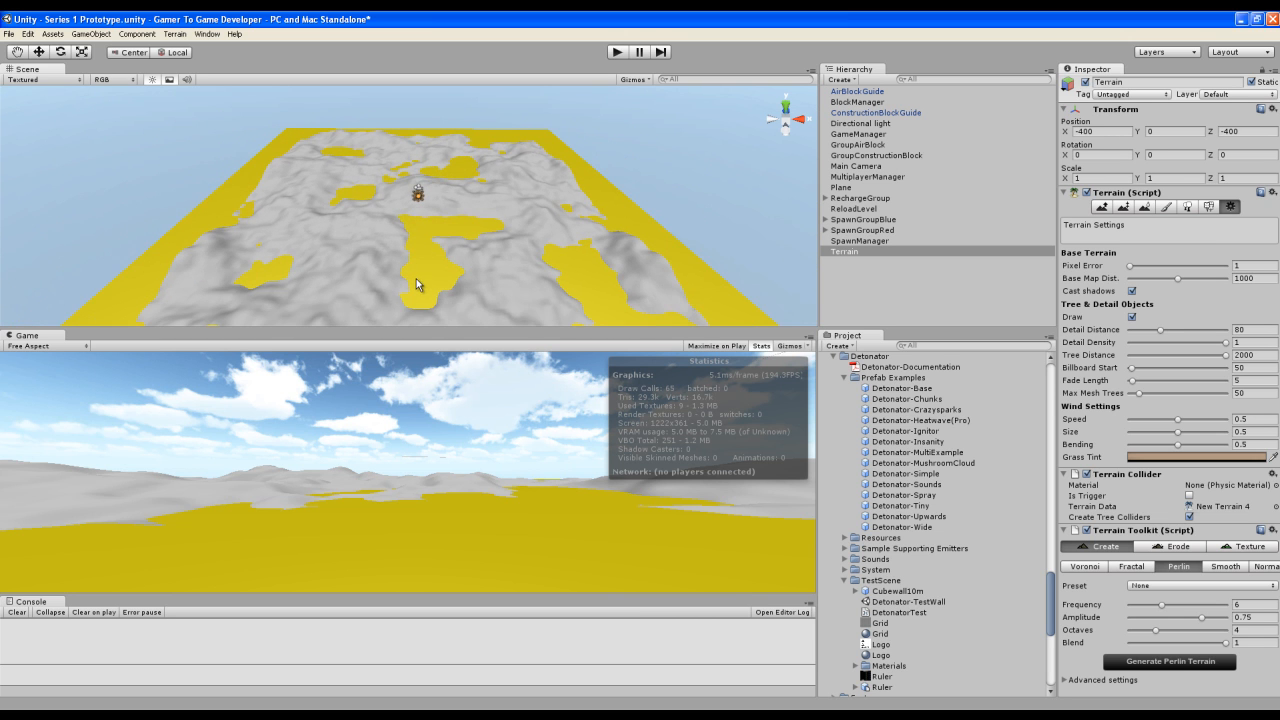
pyautogui.moveTo(412, 208)
pyautogui.keyDown('alt'); pyautogui.mouseDown()
pyautogui.moveTo(423, 237)
pyautogui.moveTo(418, 218)
pyautogui.moveTo(434, 217)
pyautogui.moveTo(416, 215)
pyautogui.mouseUp(); pyautogui.keyUp('alt')
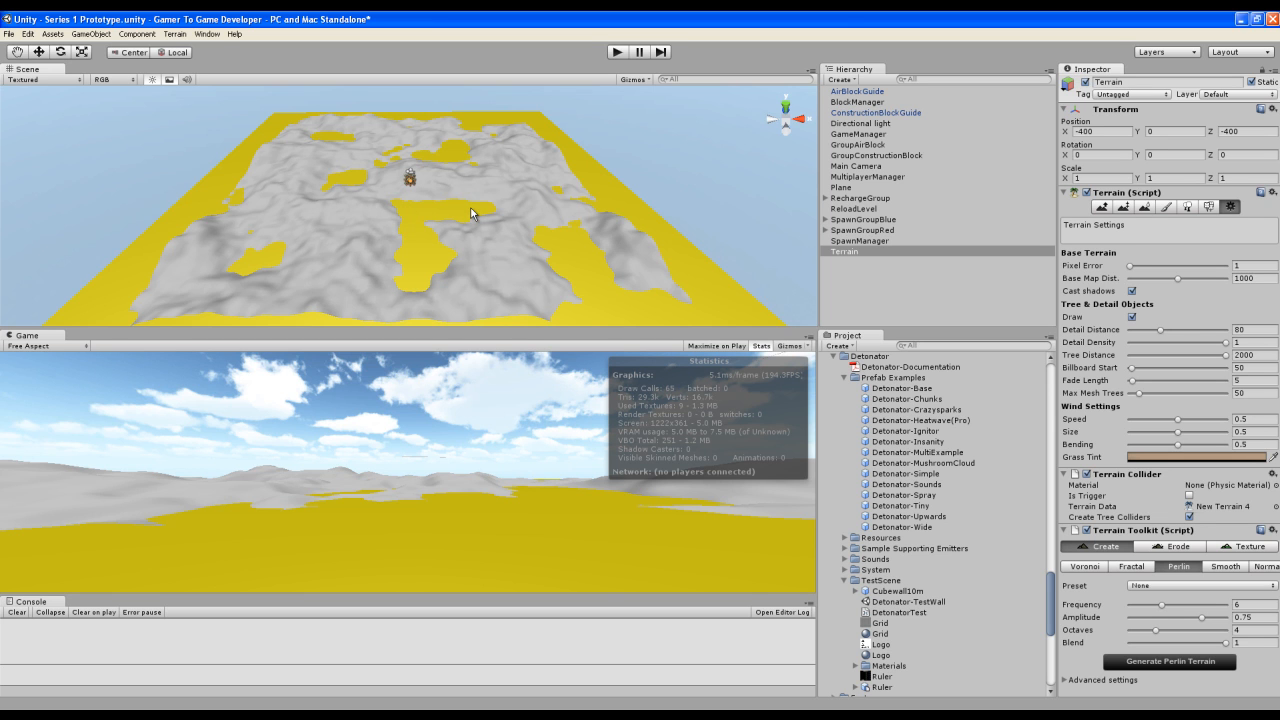
pyautogui.moveTo(414, 187); pyautogui.dragTo(445, 183, button='right')
pyautogui.moveTo(339, 231); pyautogui.dragTo(532, 283, button='middle')
pyautogui.press('f')
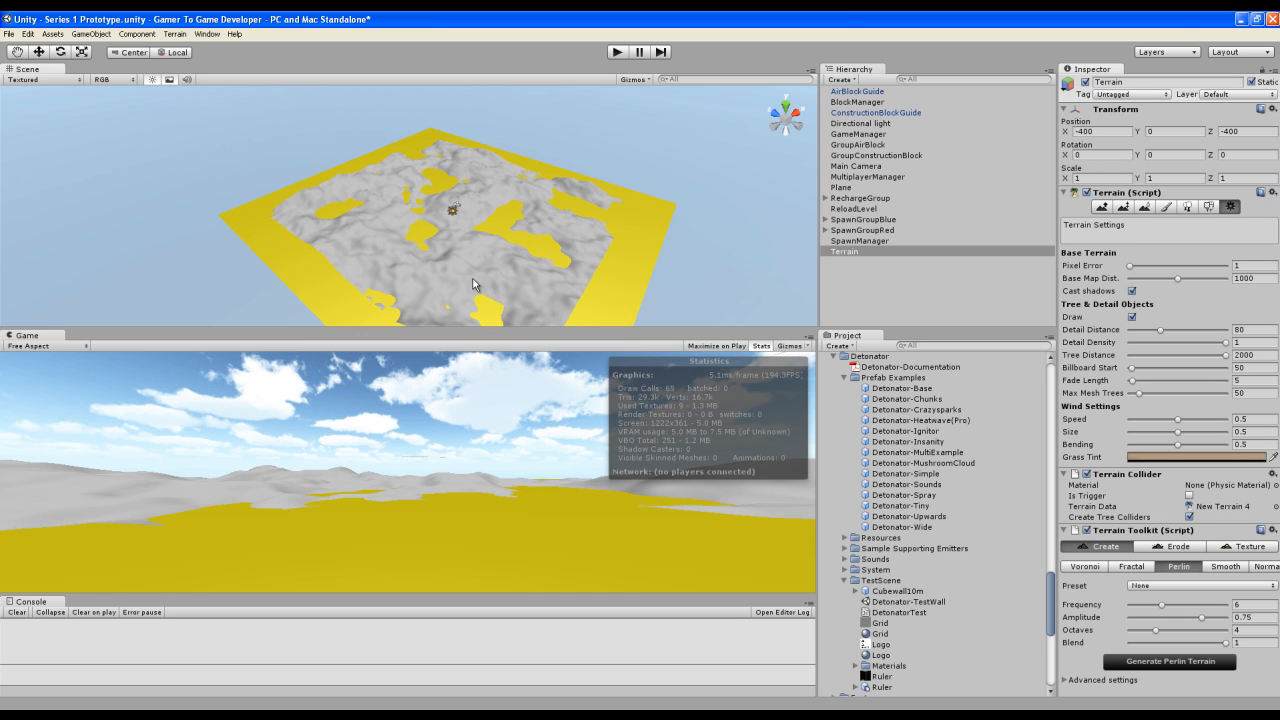
pyautogui.click(838, 253)
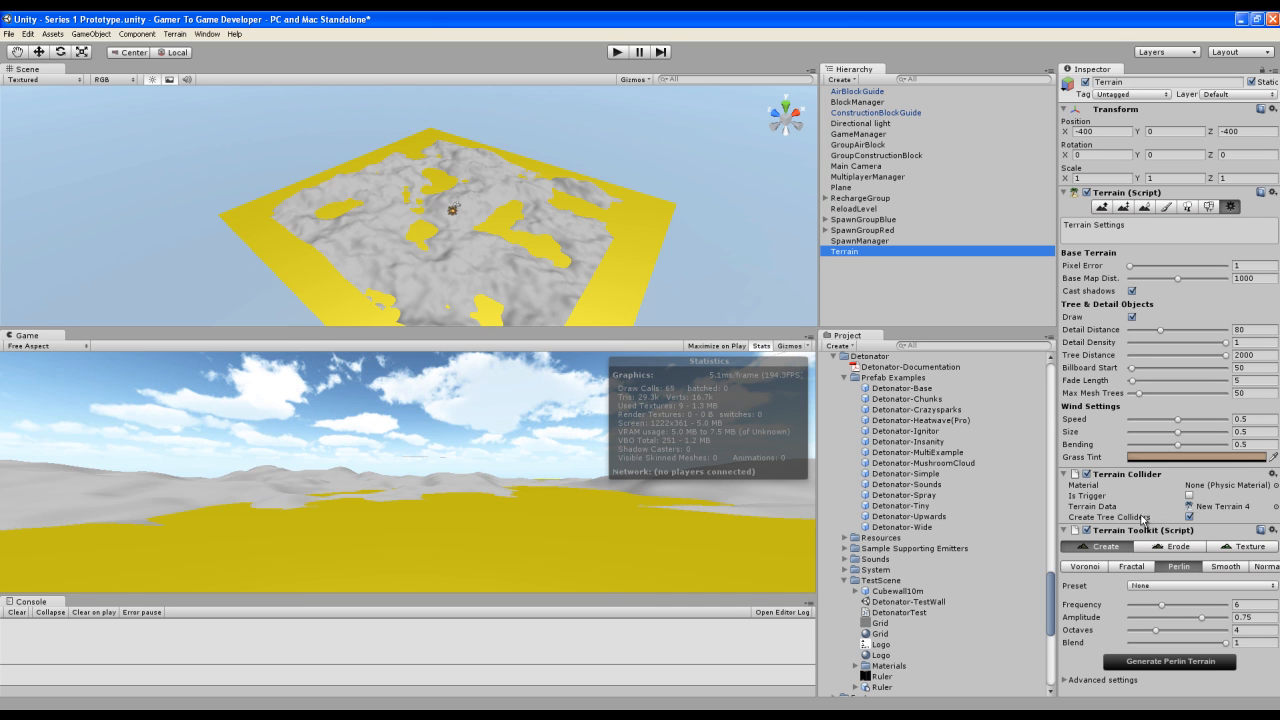
pyautogui.click(1176, 661)
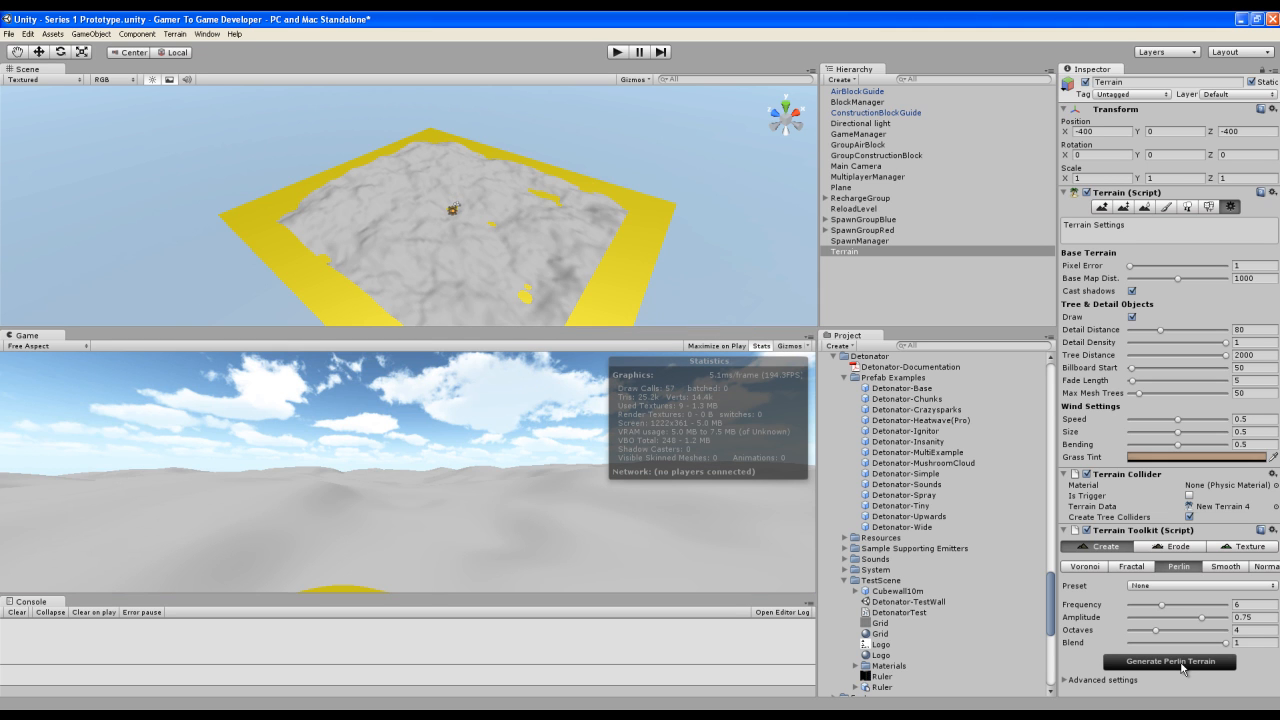
pyautogui.click(1176, 661)
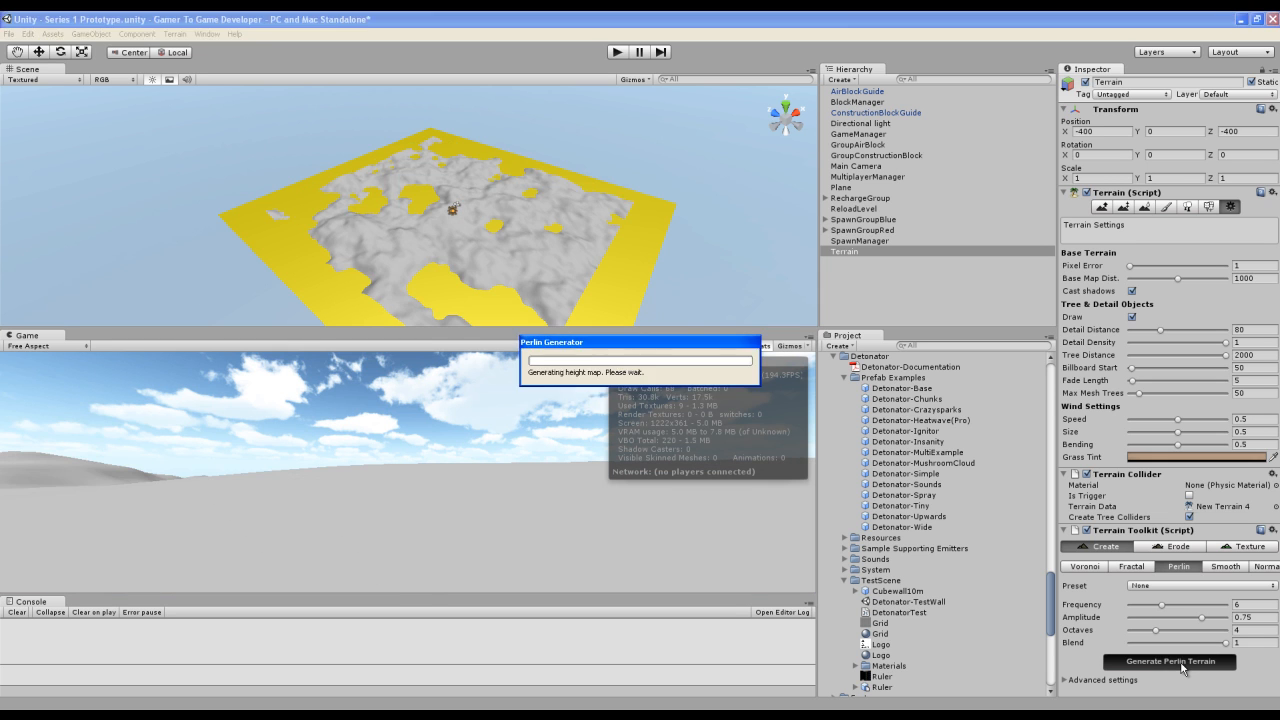
pyautogui.click(1181, 664)
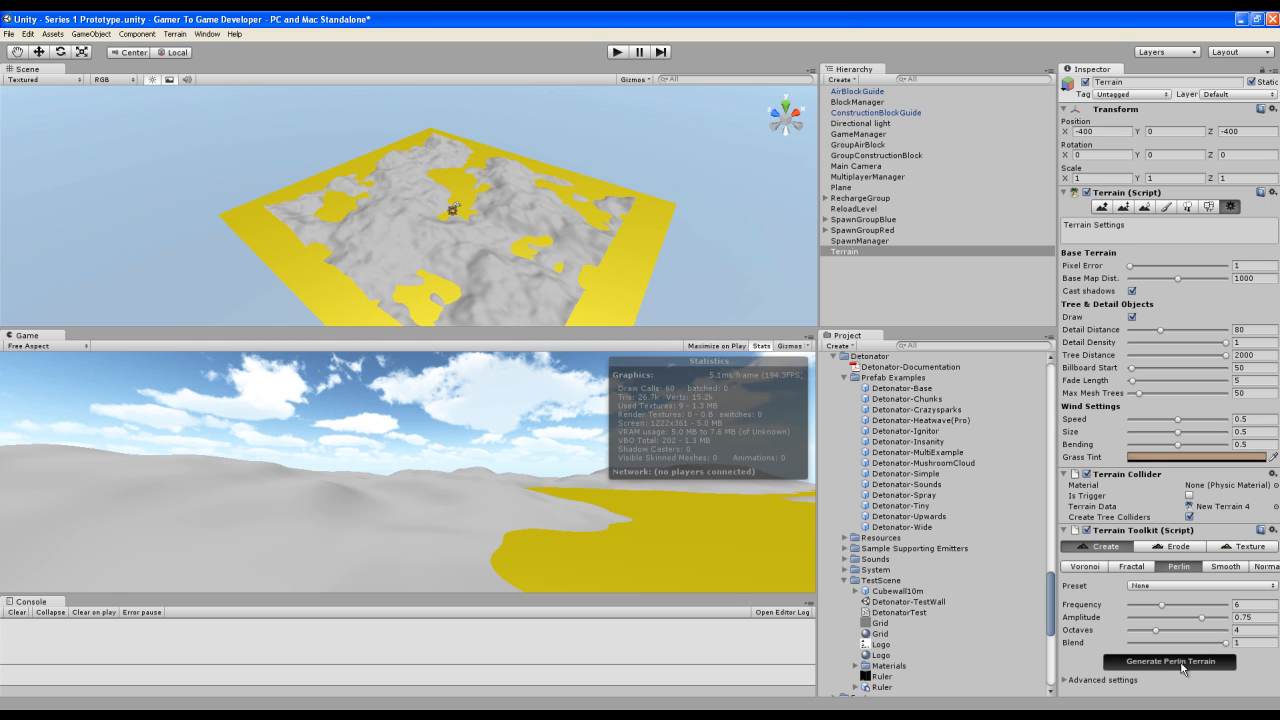
pyautogui.click(1181, 664)
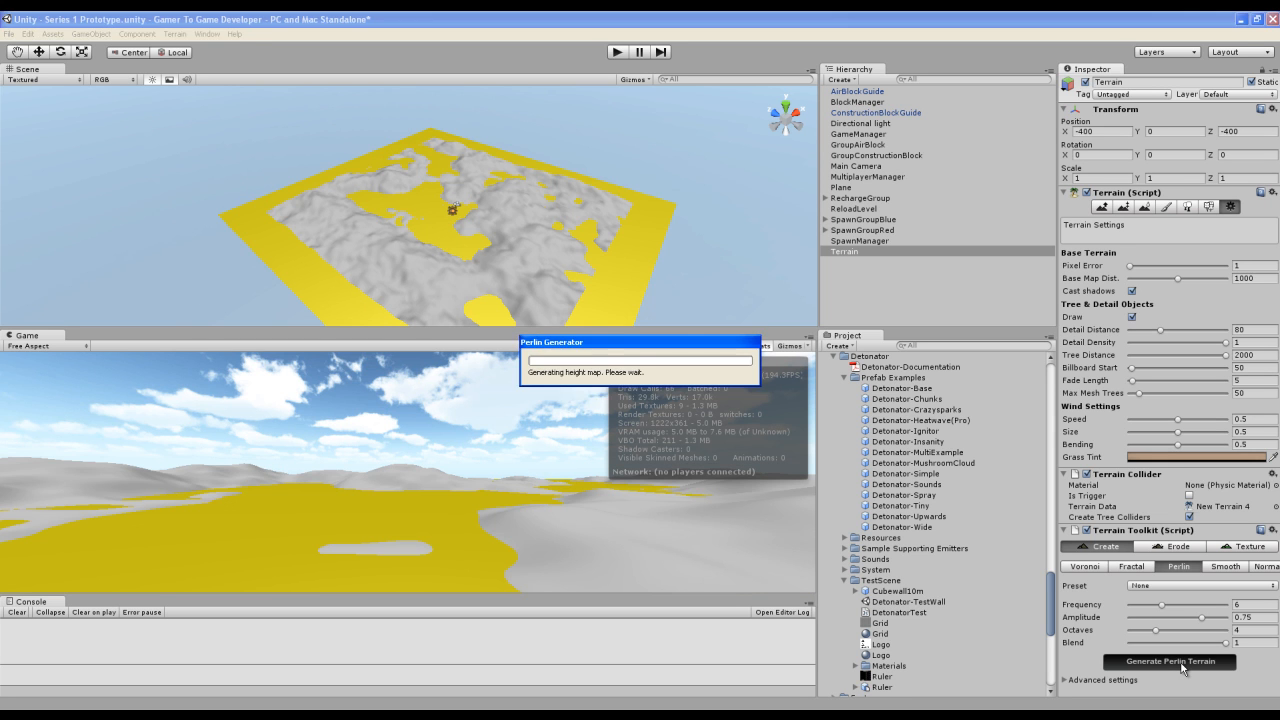
pyautogui.click(1181, 664)
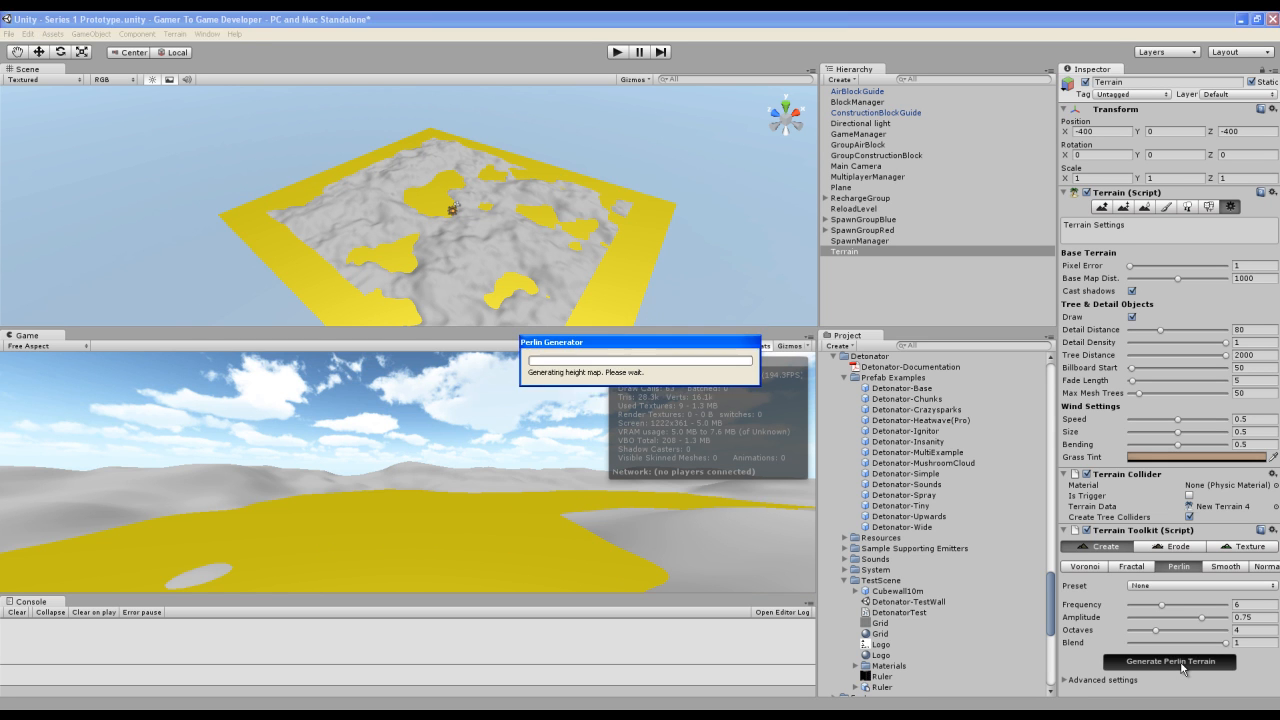
pyautogui.click(1181, 664)
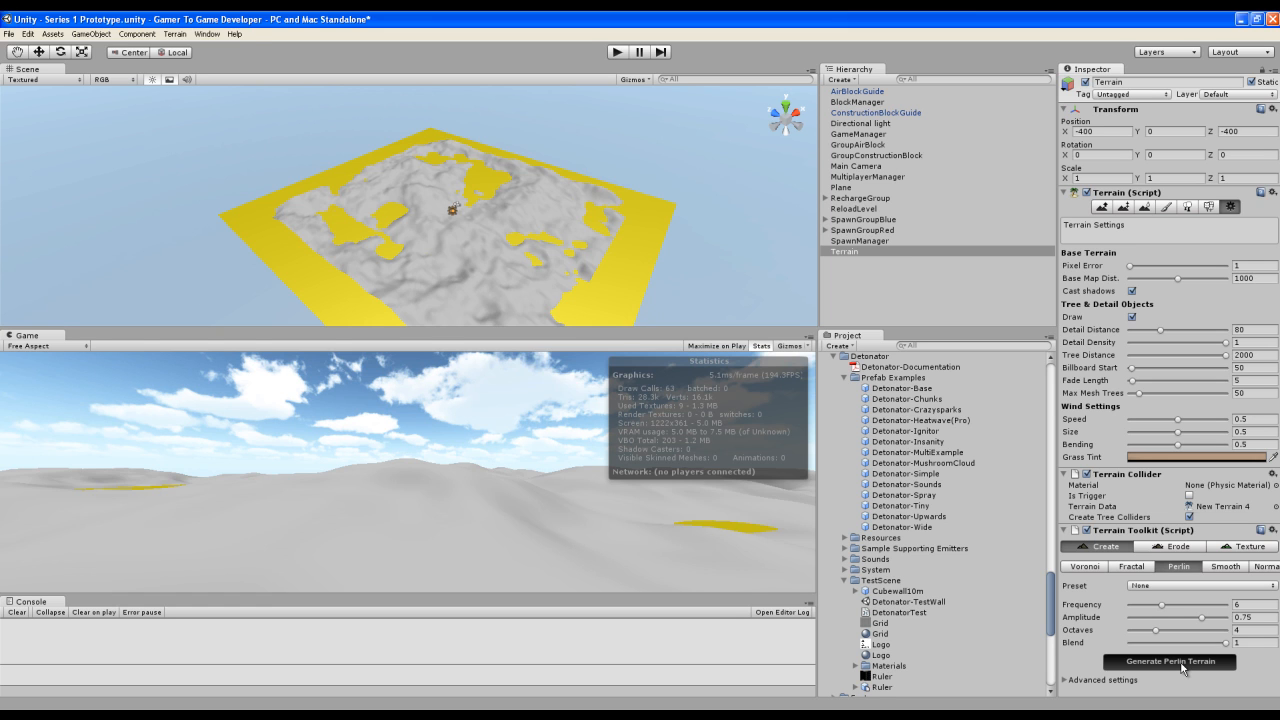
pyautogui.click(1181, 664)
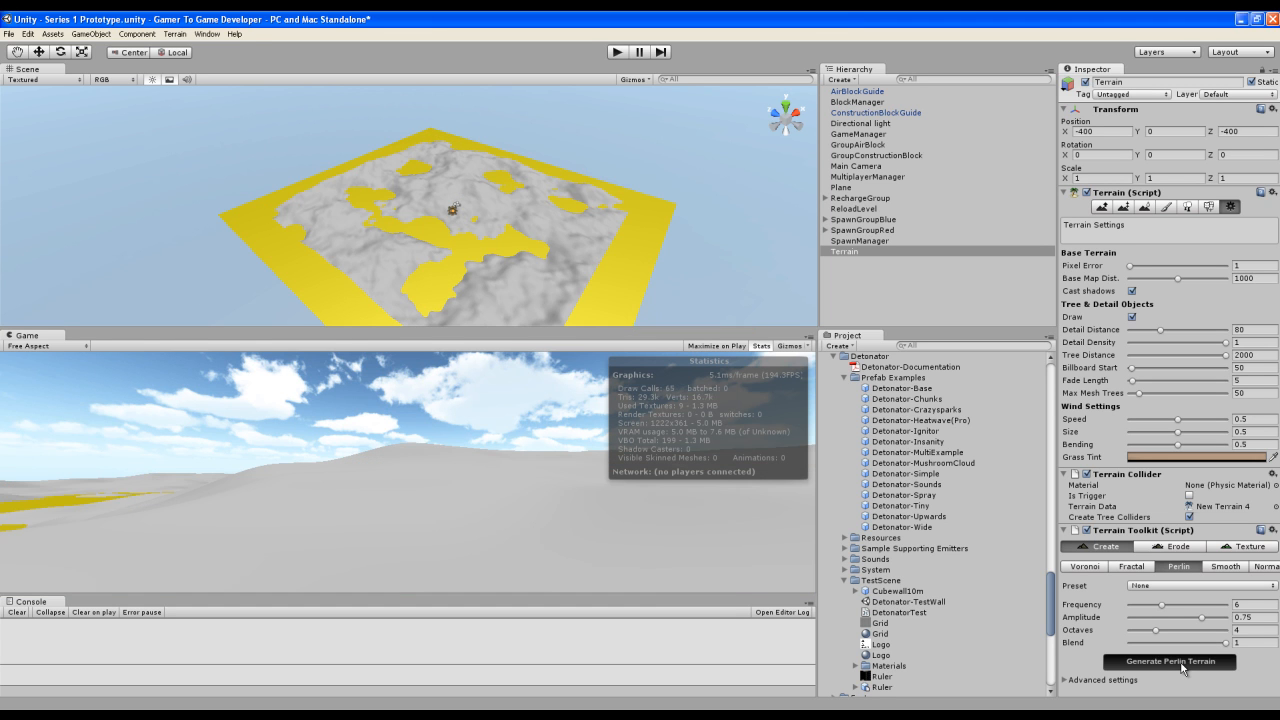
pyautogui.click(1181, 664)
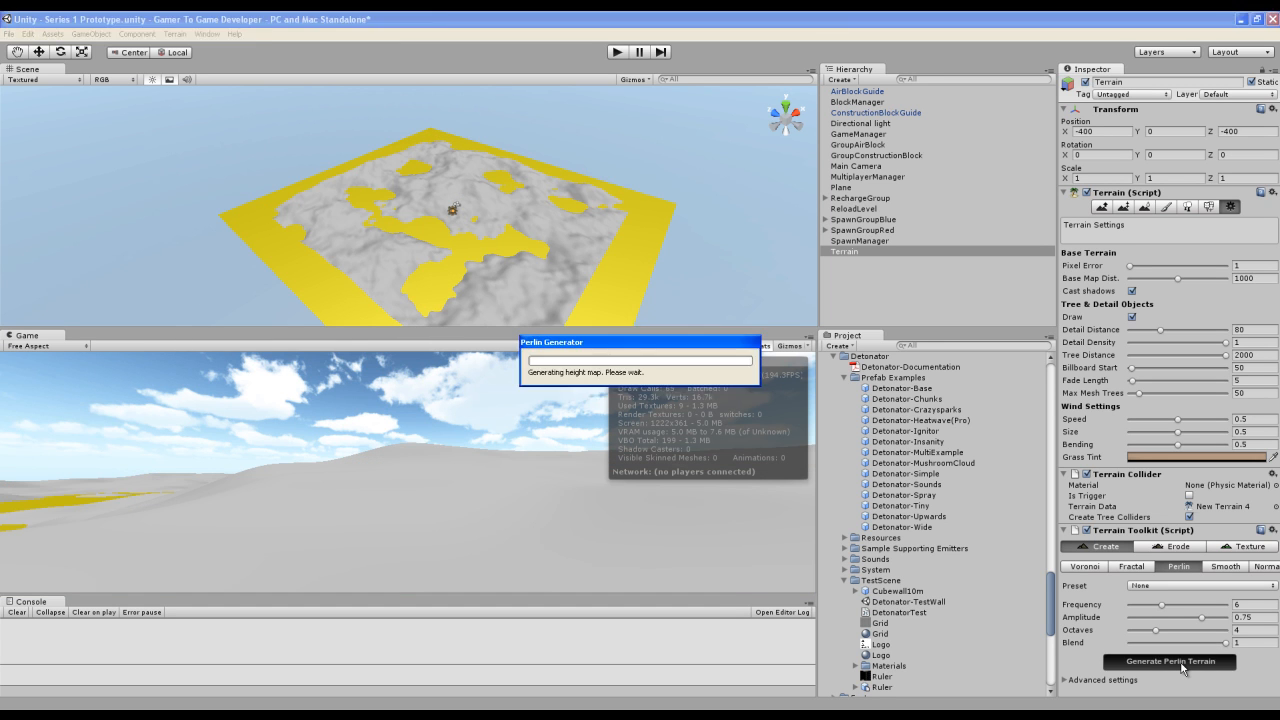
pyautogui.click(1181, 664)
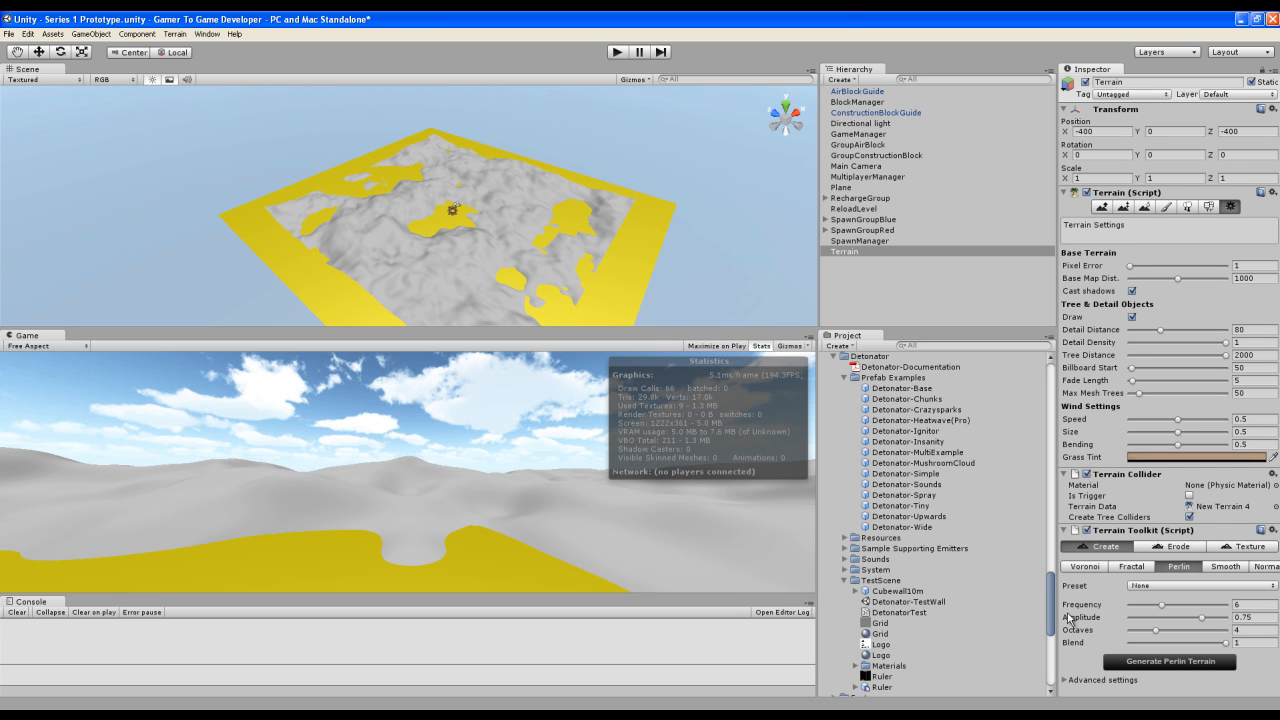
# Examine the regenerated terrain from several sides, checking its hills and the areas where the yellow plane cuts through.
pyautogui.moveTo(533, 229); pyautogui.dragTo(490, 194, button='right')
pyautogui.moveTo(490, 194); pyautogui.dragTo(437, 132, button='middle')
pyautogui.moveTo(533, 199); pyautogui.dragTo(552, 128, button='right')
pyautogui.moveTo(535, 177); pyautogui.dragTo(552, 258, button='middle')
pyautogui.moveTo(551, 258); pyautogui.dragTo(583, 315, button='right')
pyautogui.moveTo(432, 165); pyautogui.dragTo(451, 247, button='middle')
pyautogui.moveTo(451, 247); pyautogui.dragTo(580, 284, button='right')
pyautogui.moveTo(340, 240); pyautogui.dragTo(661, 217, button='middle')
pyautogui.moveTo(661, 217); pyautogui.dragTo(775, 236, button='right')
pyautogui.moveTo(506, 196); pyautogui.dragTo(535, 205, button='middle')
pyautogui.scroll(-4, 532, 198)
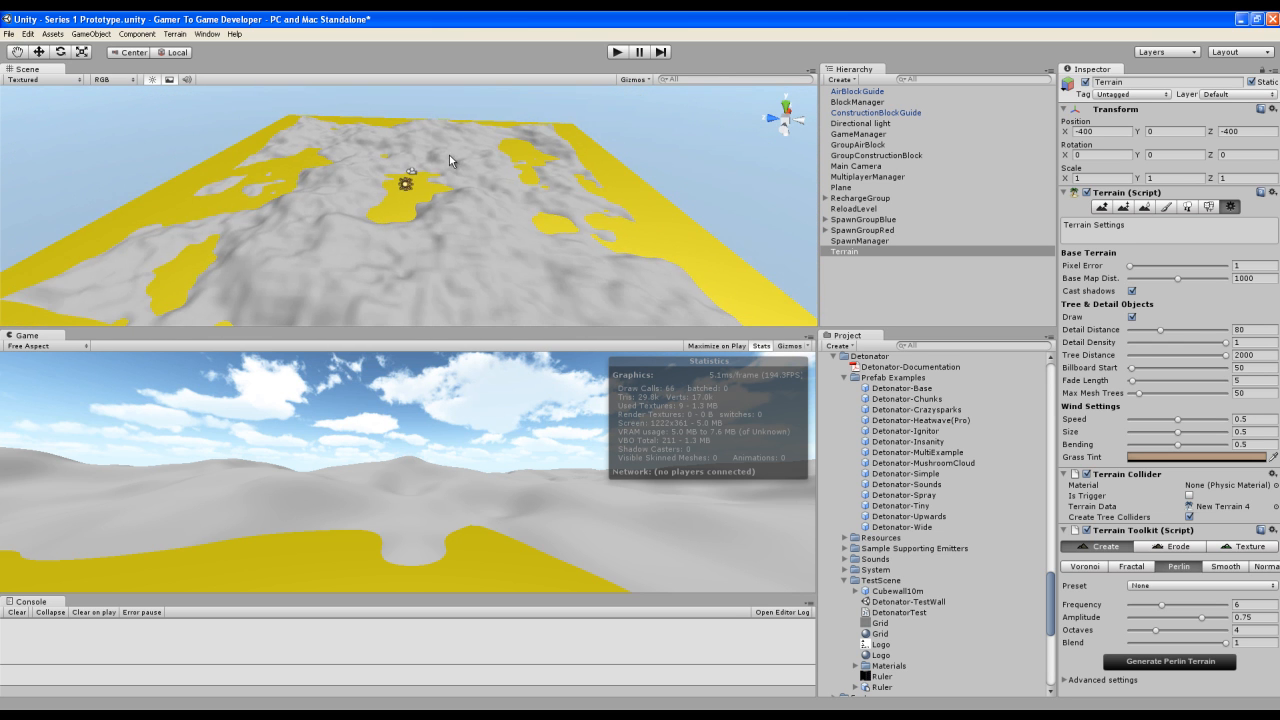
pyautogui.moveTo(439, 194); pyautogui.dragTo(467, 270, button='middle')
pyautogui.moveTo(446, 247)
pyautogui.mouseDown(button='right')
pyautogui.moveTo(456, 283)
pyautogui.moveTo(480, 278)
pyautogui.moveTo(440, 236)
pyautogui.mouseUp(button='right')
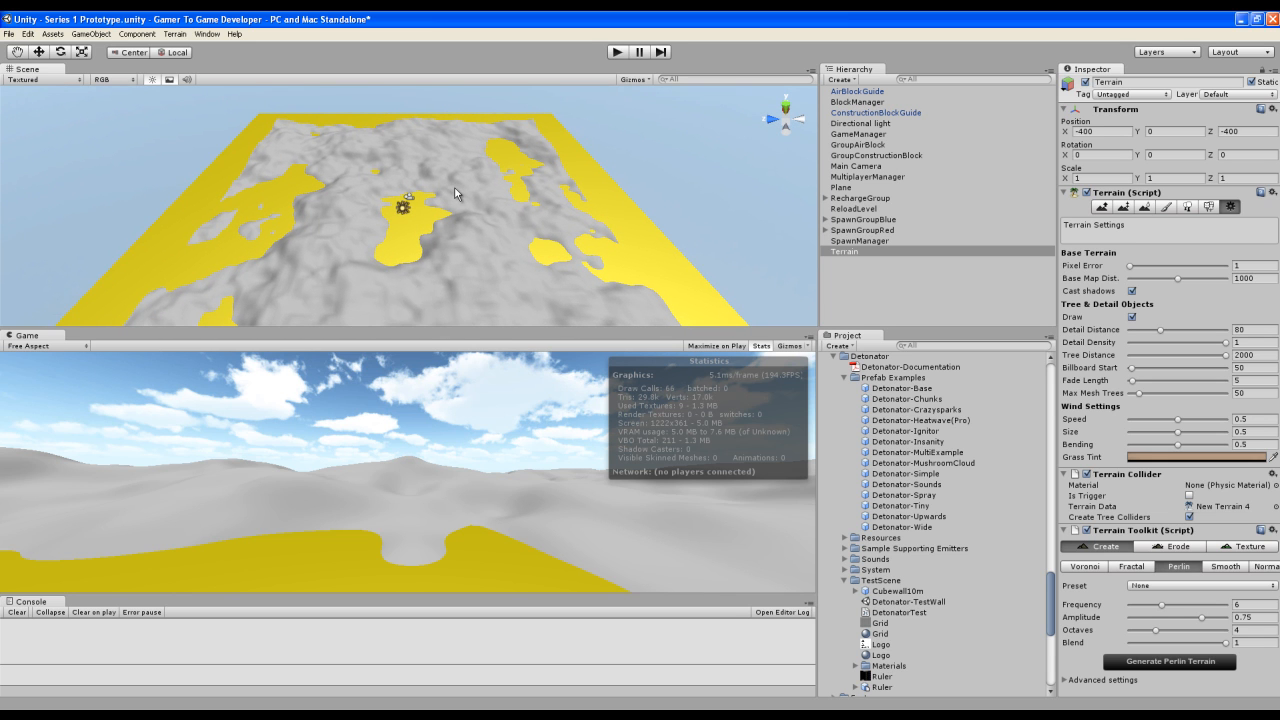
pyautogui.moveTo(440, 262); pyautogui.dragTo(425, 208, button='right')
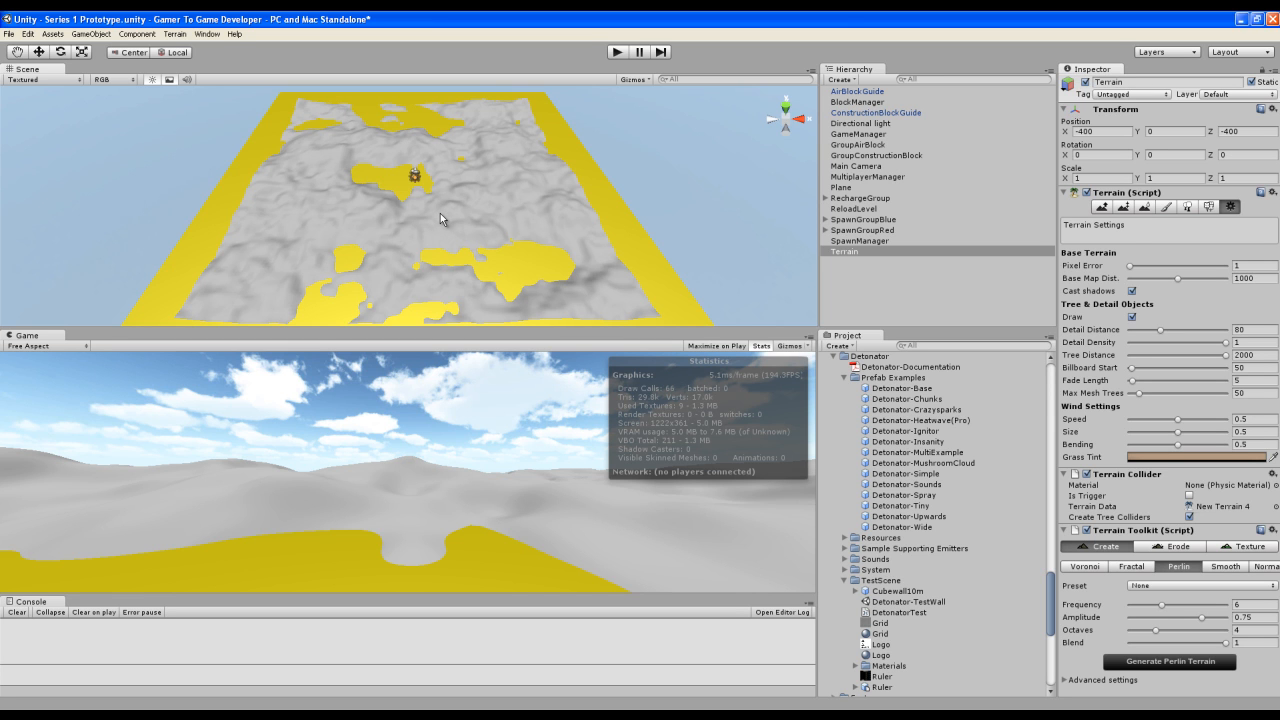
# Add three texture slots to the Terrain Toolkit's texturing settings: the cliff texture, Texture 1 and Texture 2.
pyautogui.click(1240, 547)
pyautogui.moveTo(1058, 320); pyautogui.dragTo(1019, 317)
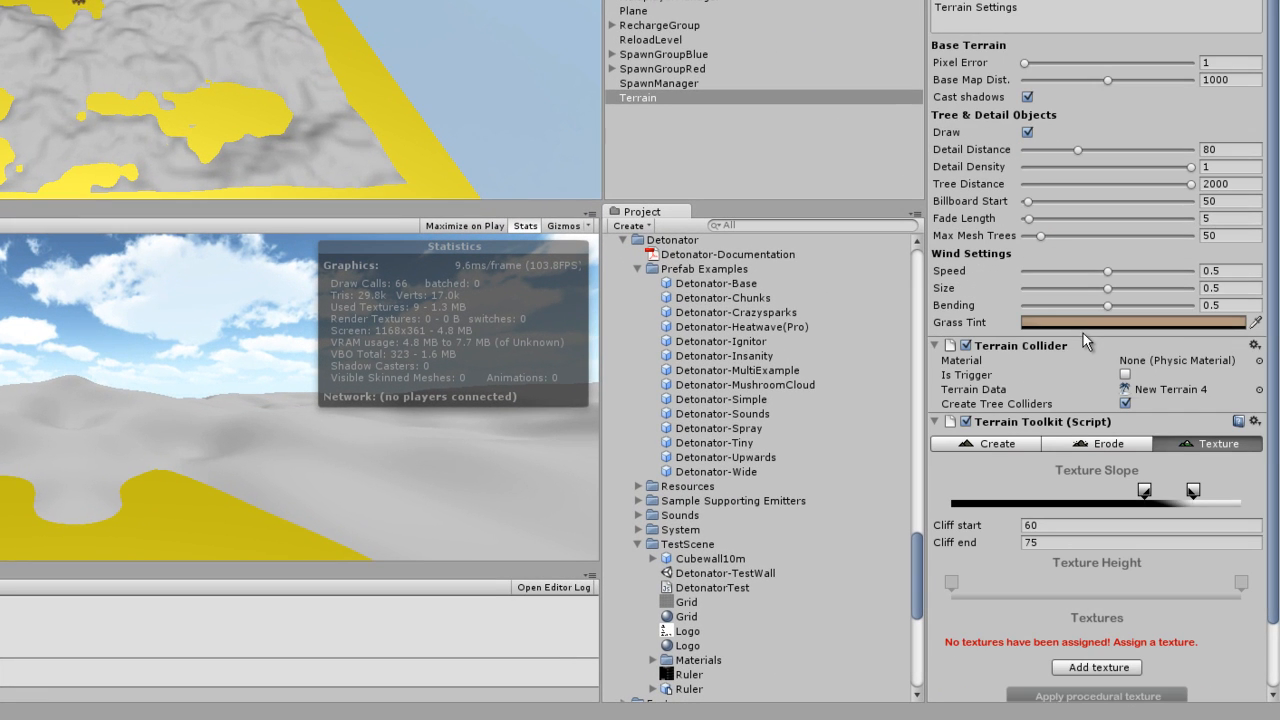
pyautogui.scroll(-3, 1083, 332)
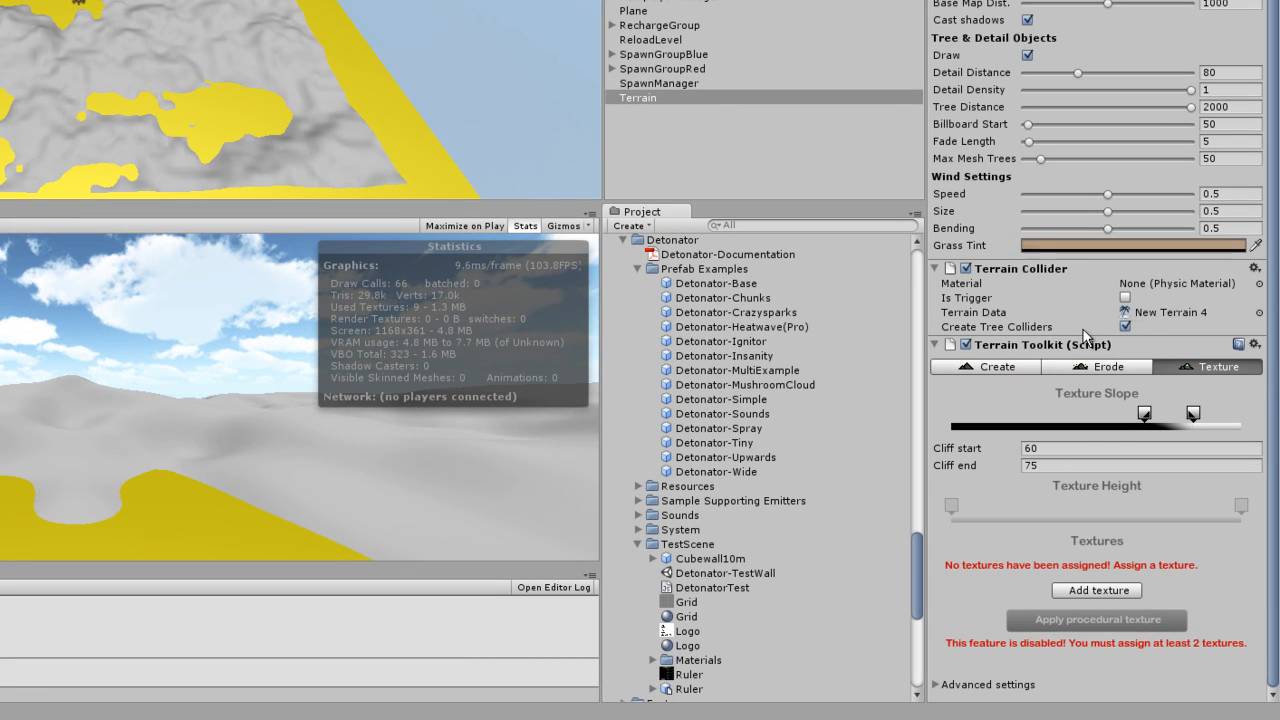
pyautogui.click(1074, 592)
pyautogui.click(1074, 634)
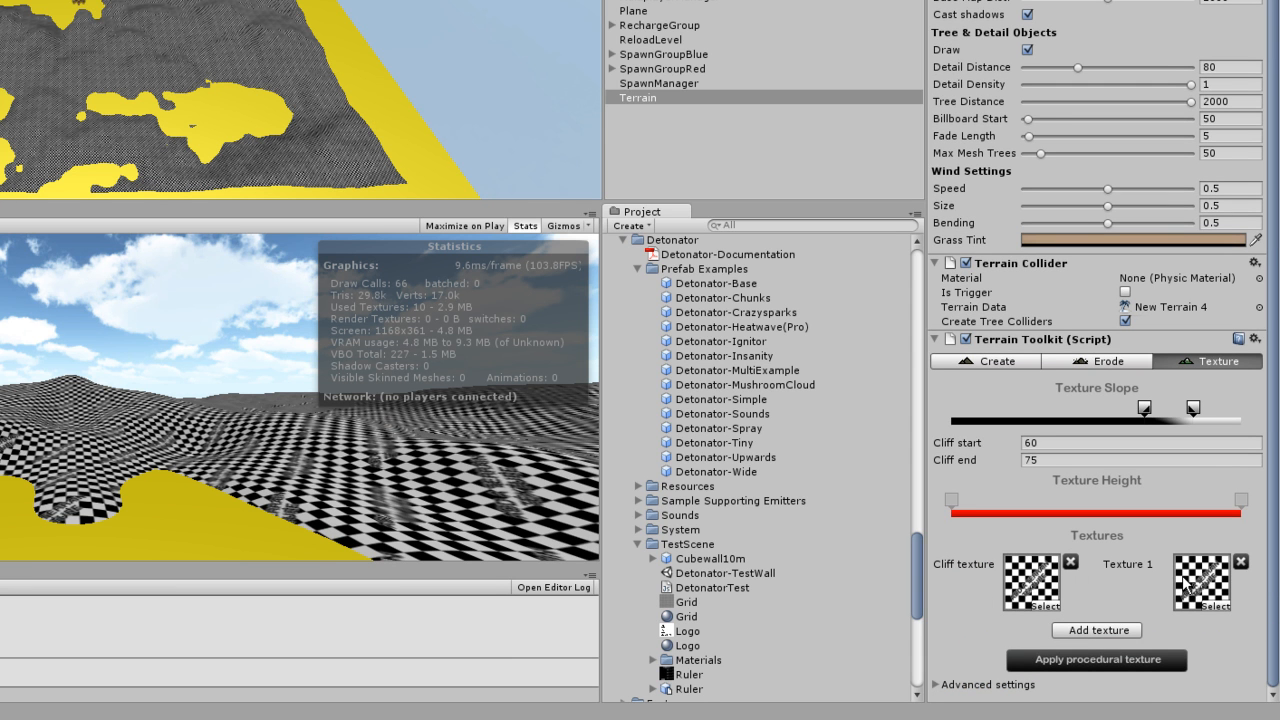
pyautogui.click(1068, 633)
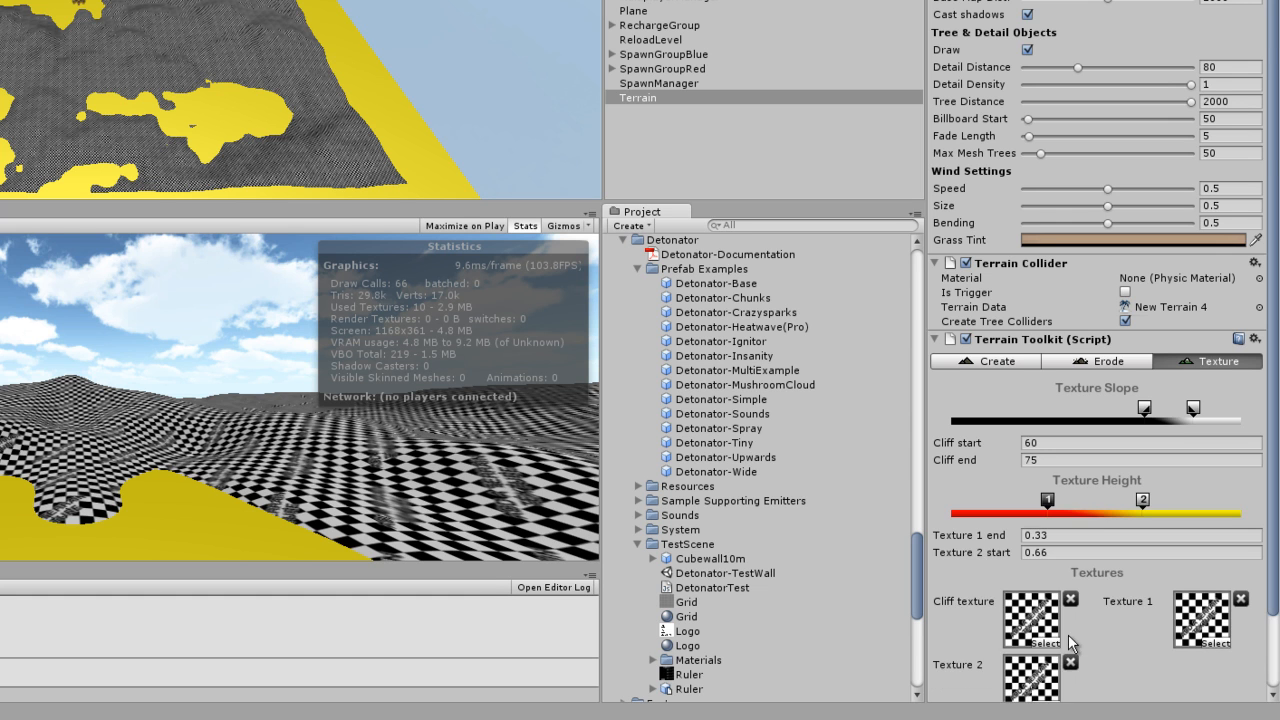
pyautogui.scroll(-3, 1039, 555)
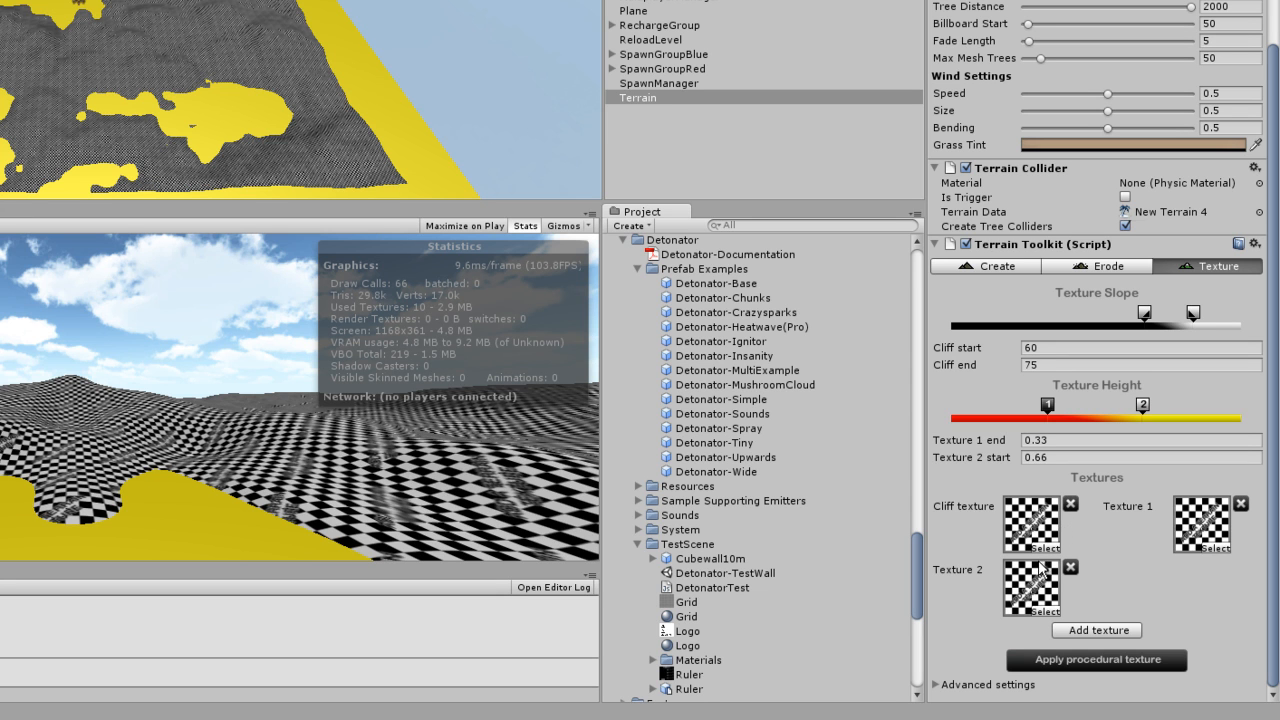
# Assign the Grass&Rock texture as the Terrain Toolkit's cliff texture.
pyautogui.click(1045, 548)
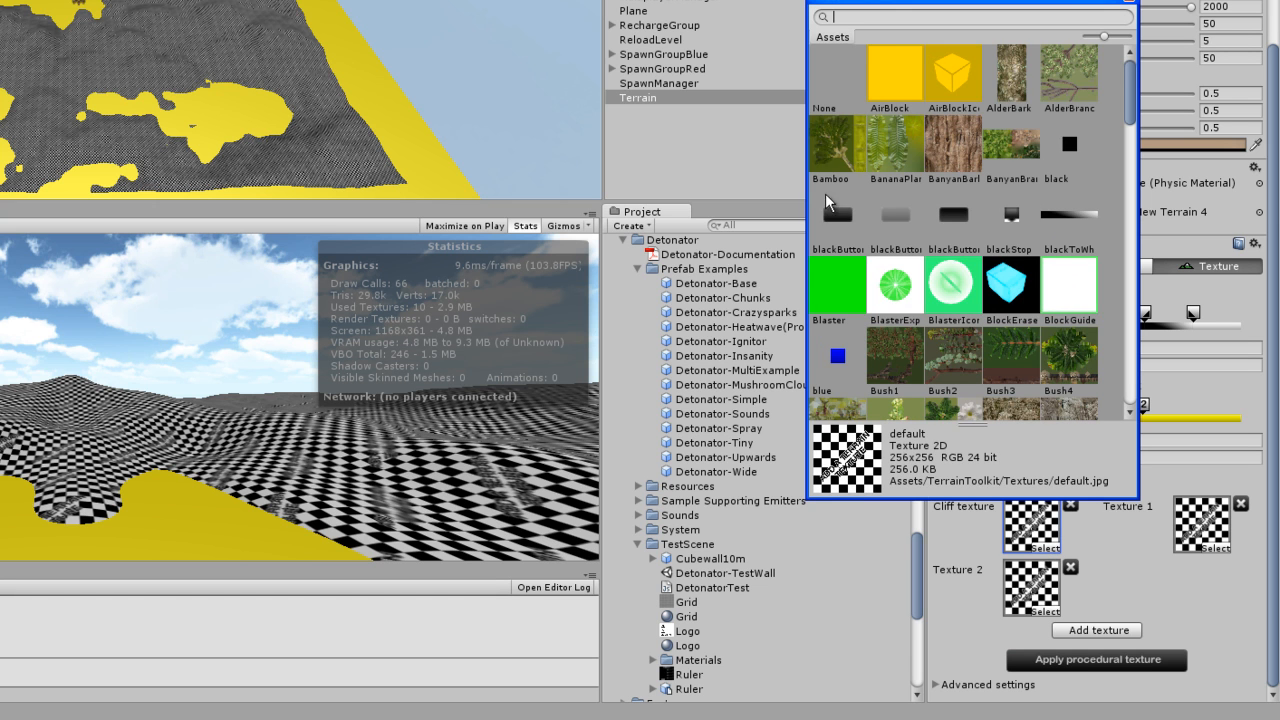
pyautogui.moveTo(808, 194); pyautogui.dragTo(410, 192)
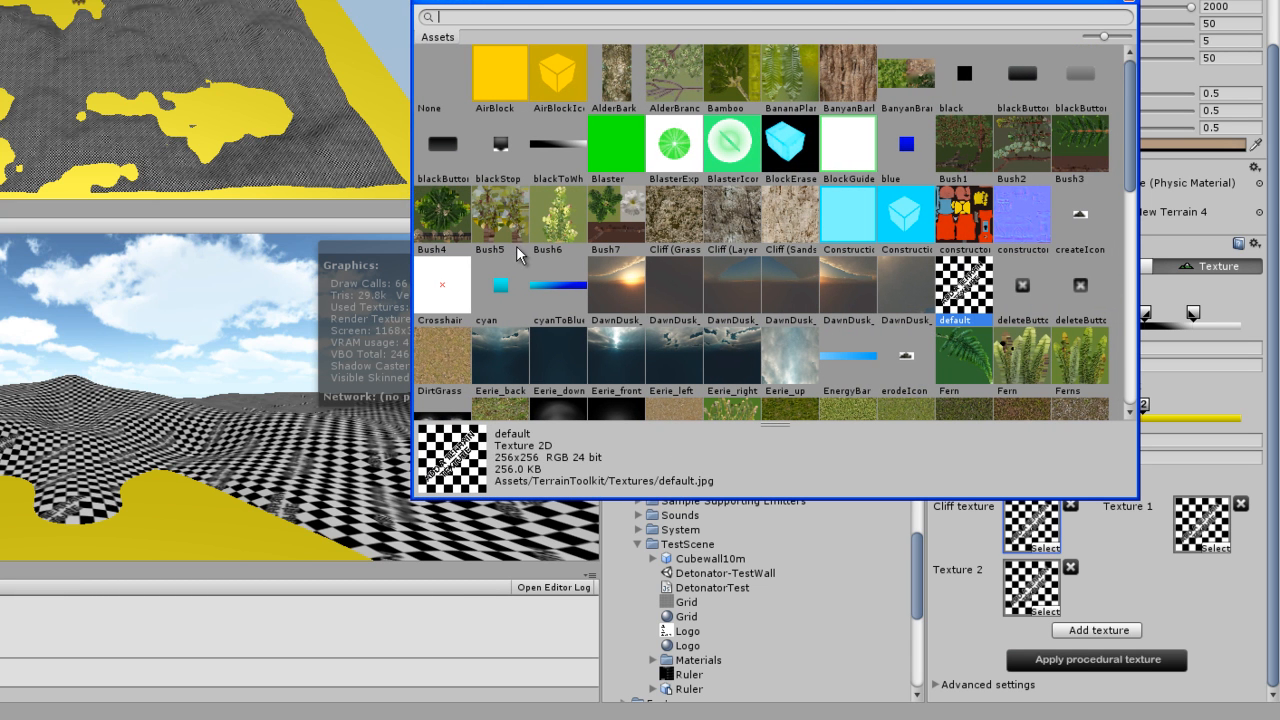
pyautogui.scroll(-2, 607, 272)
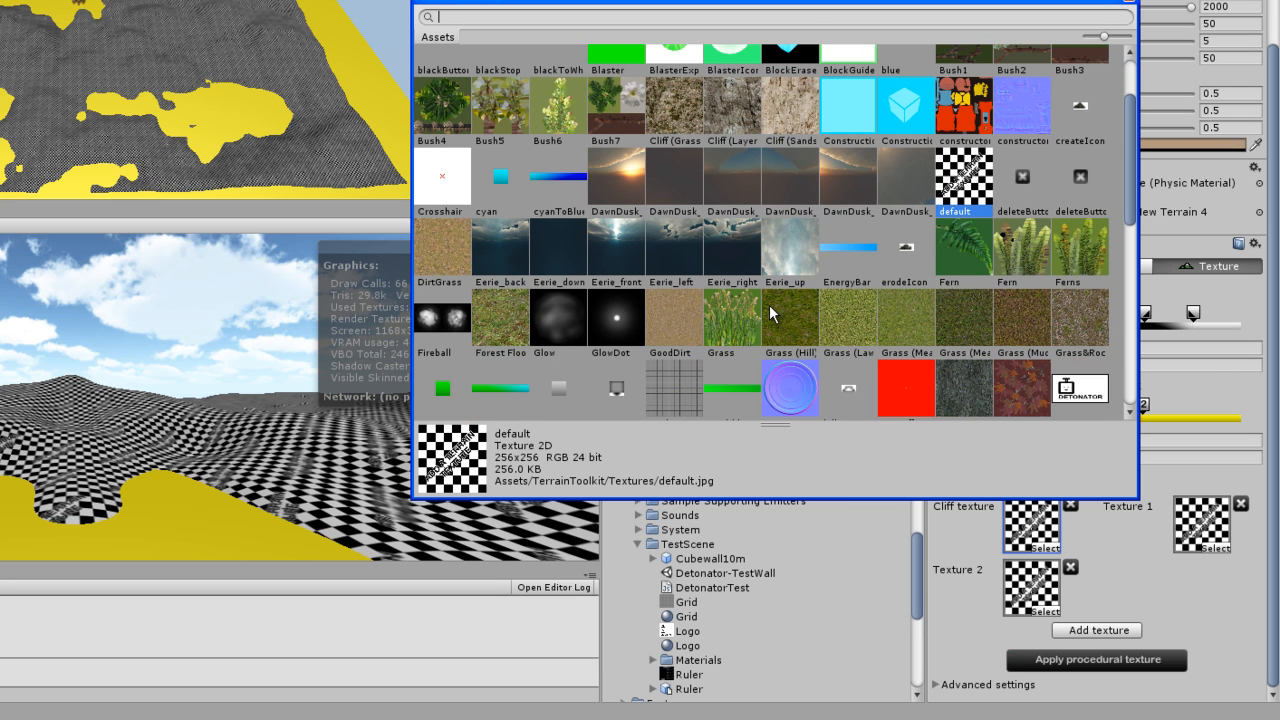
pyautogui.click(1082, 322)
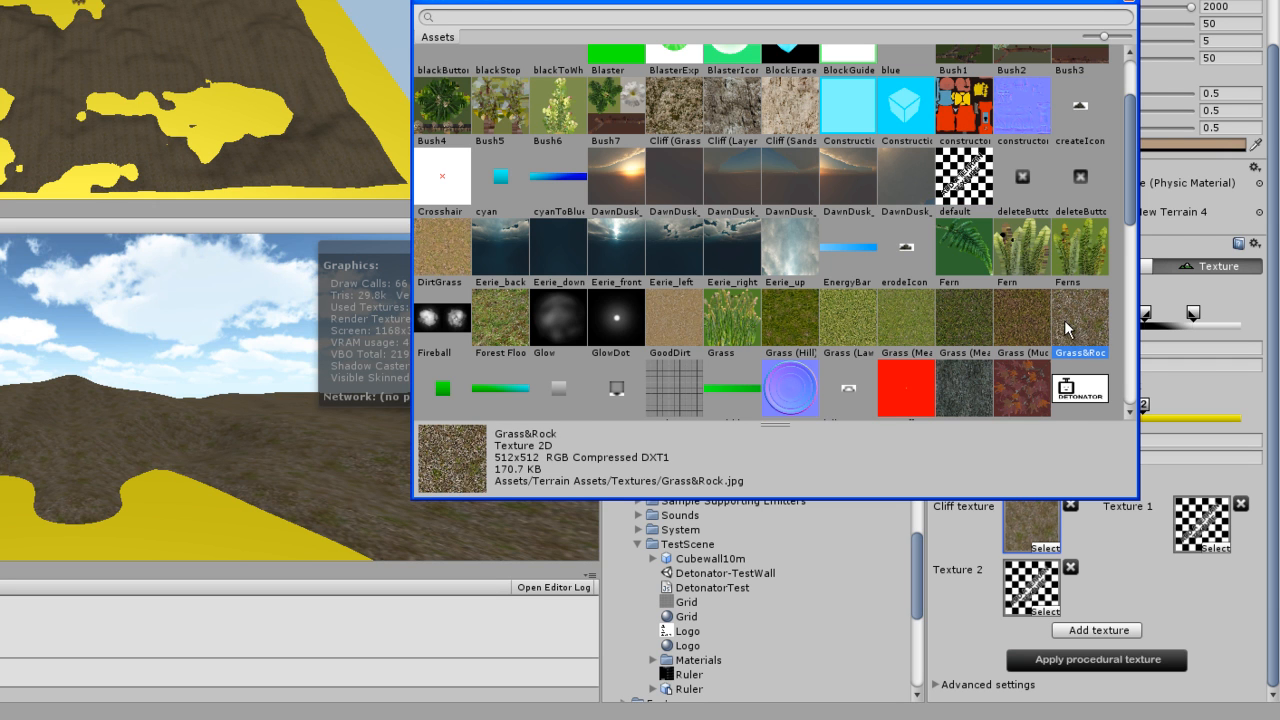
pyautogui.doubleClick(1068, 328)
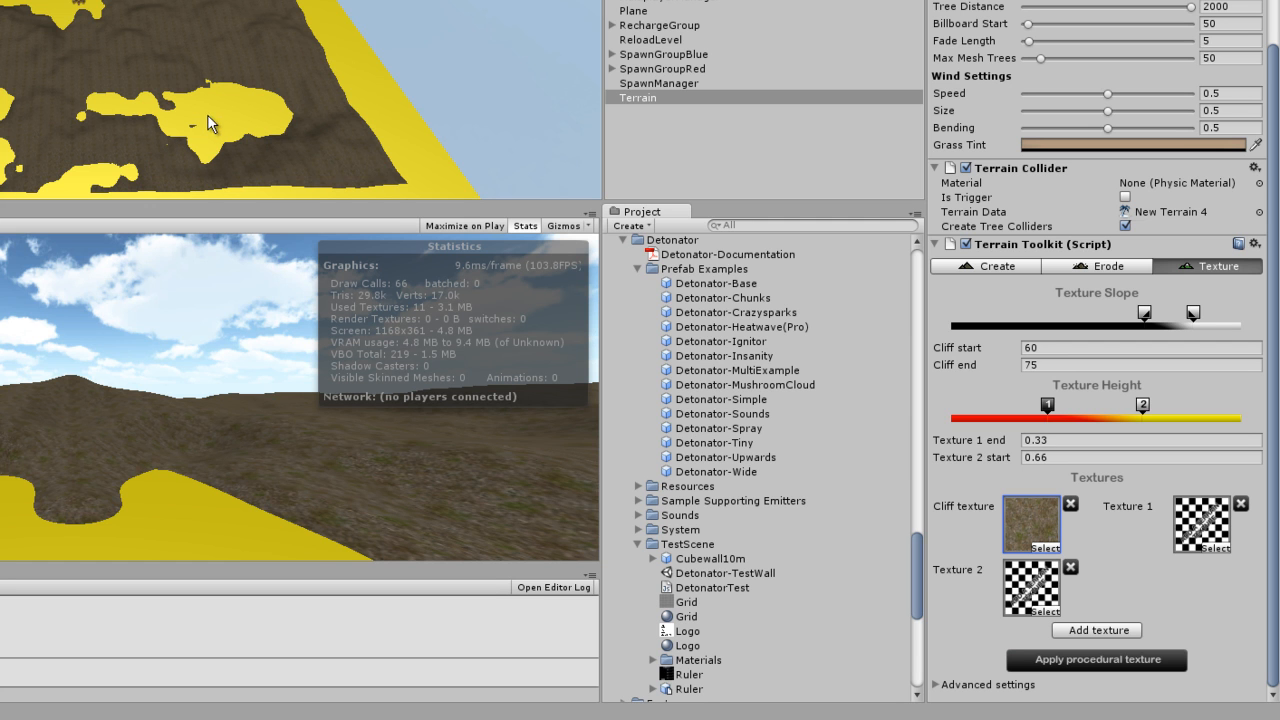
# Assign the Sand (Beach2) texture to Texture 1 in the Terrain Toolkit.
pyautogui.click(1217, 551)
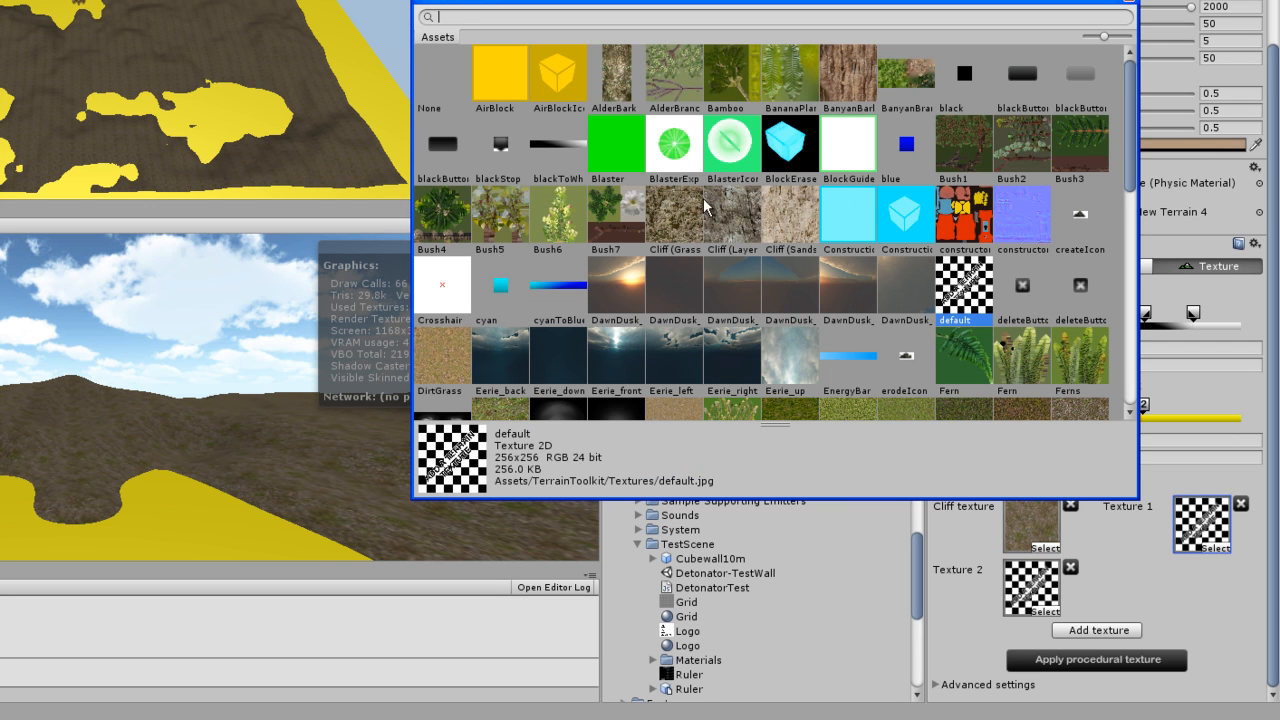
pyautogui.moveTo(660, 15); pyautogui.dragTo(541, 7)
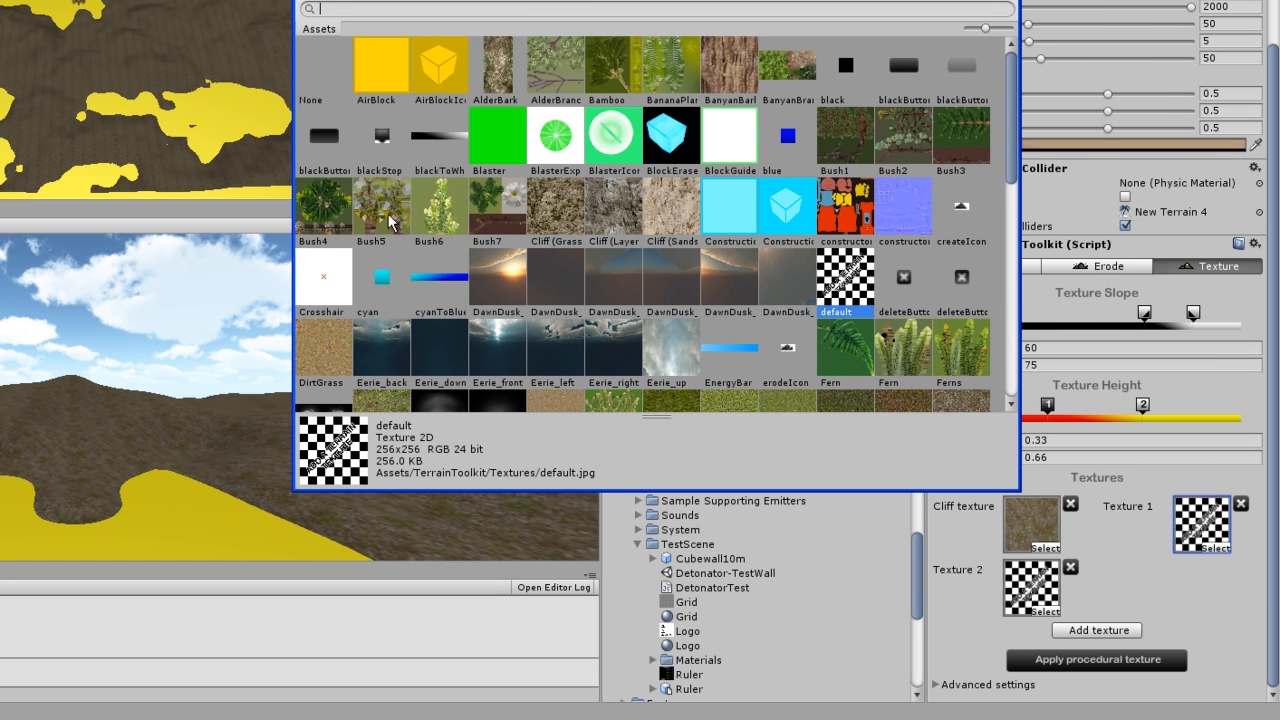
pyautogui.scroll(-6, 645, 222)
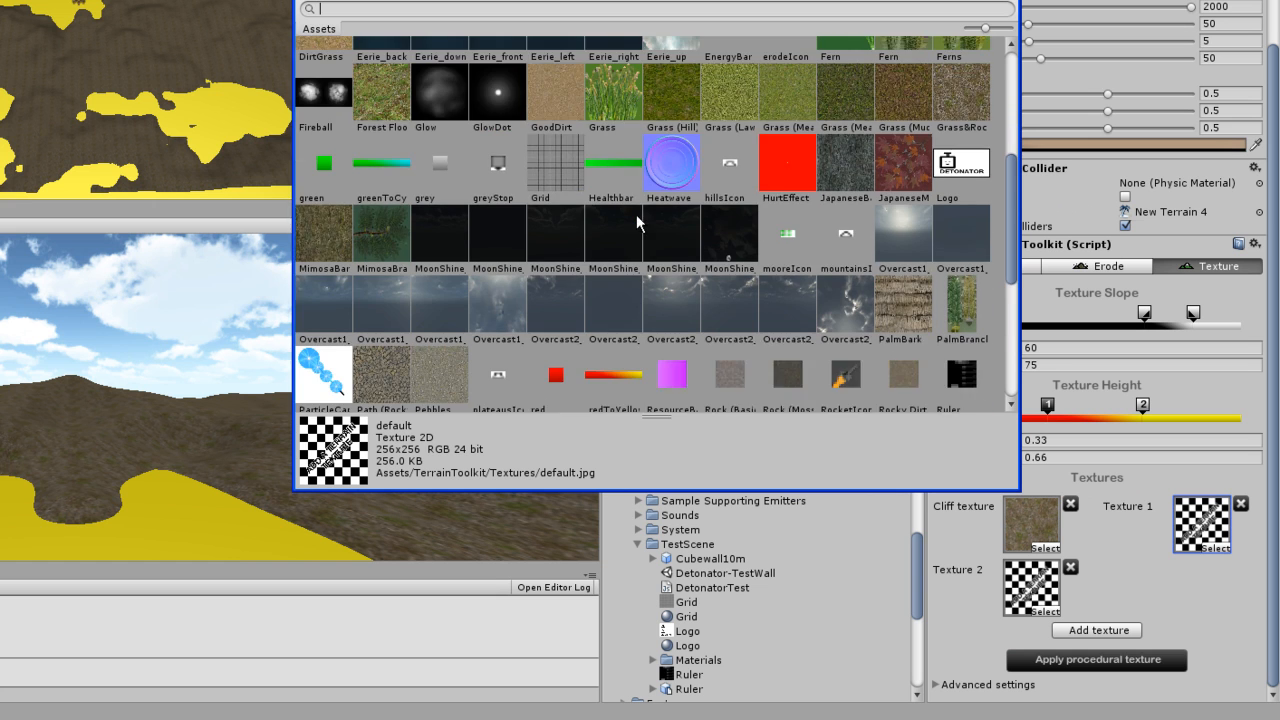
pyautogui.scroll(-4, 638, 222)
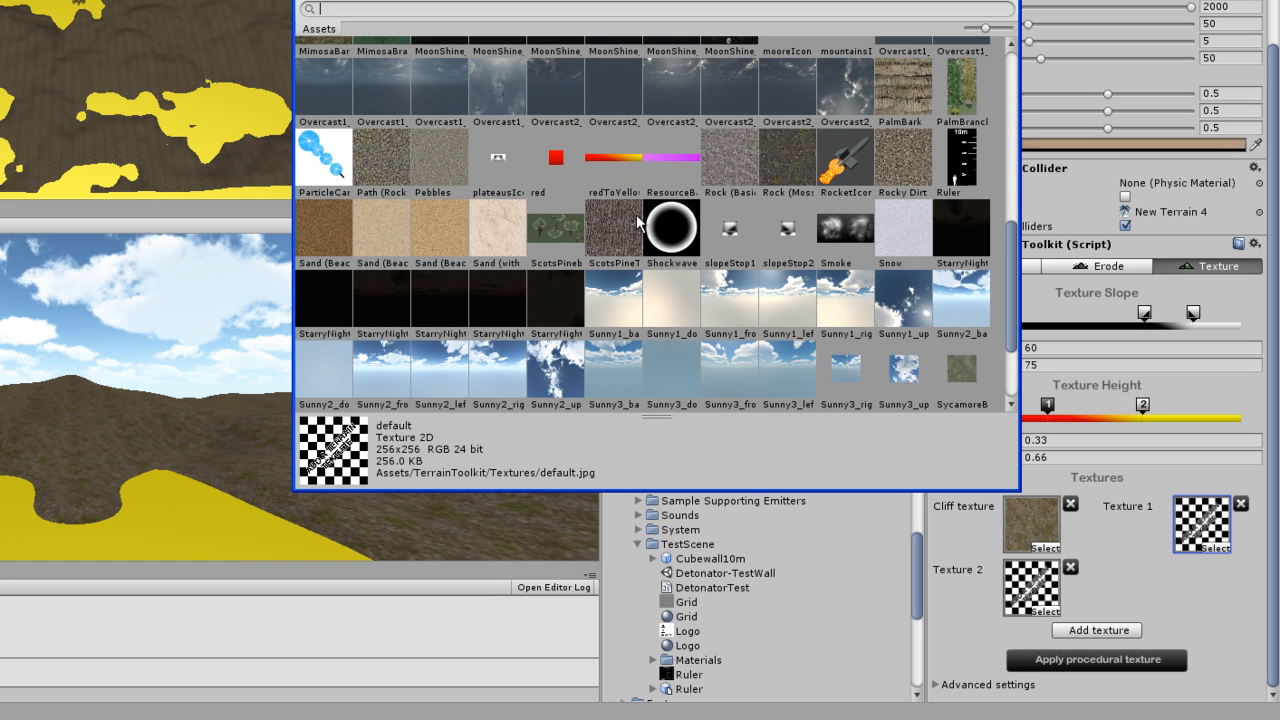
pyautogui.click(433, 229)
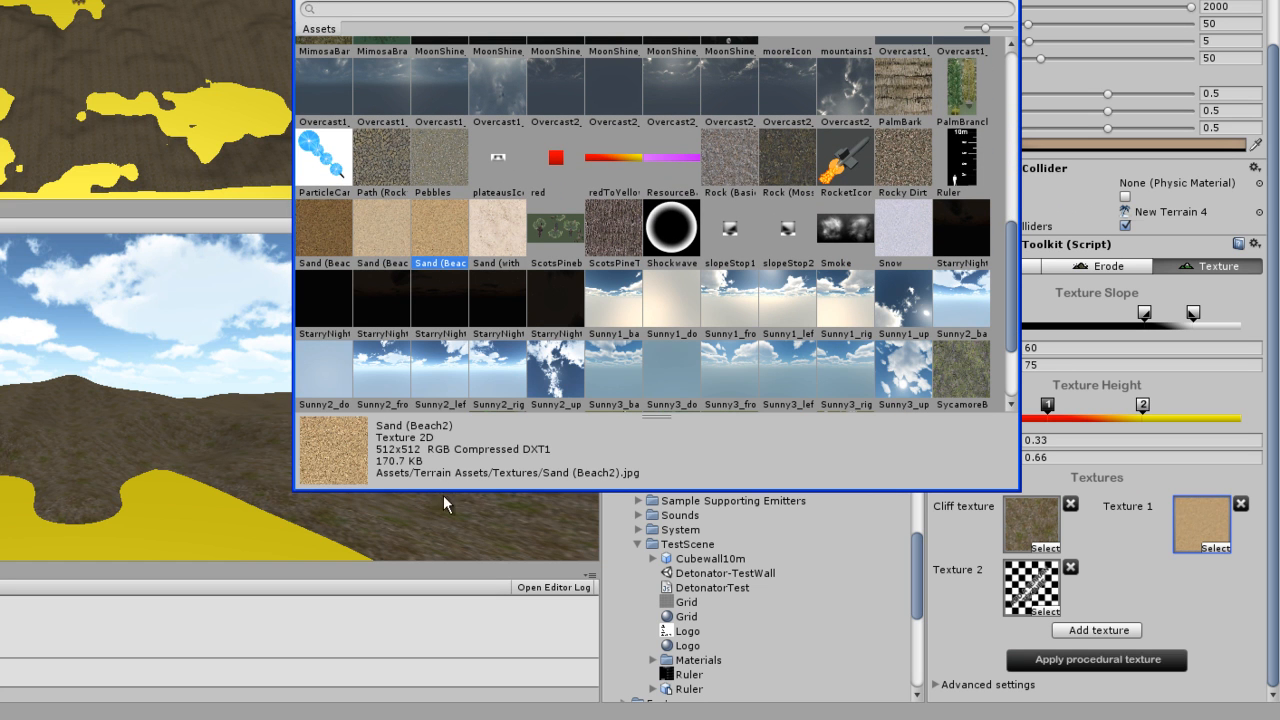
pyautogui.doubleClick(442, 239)
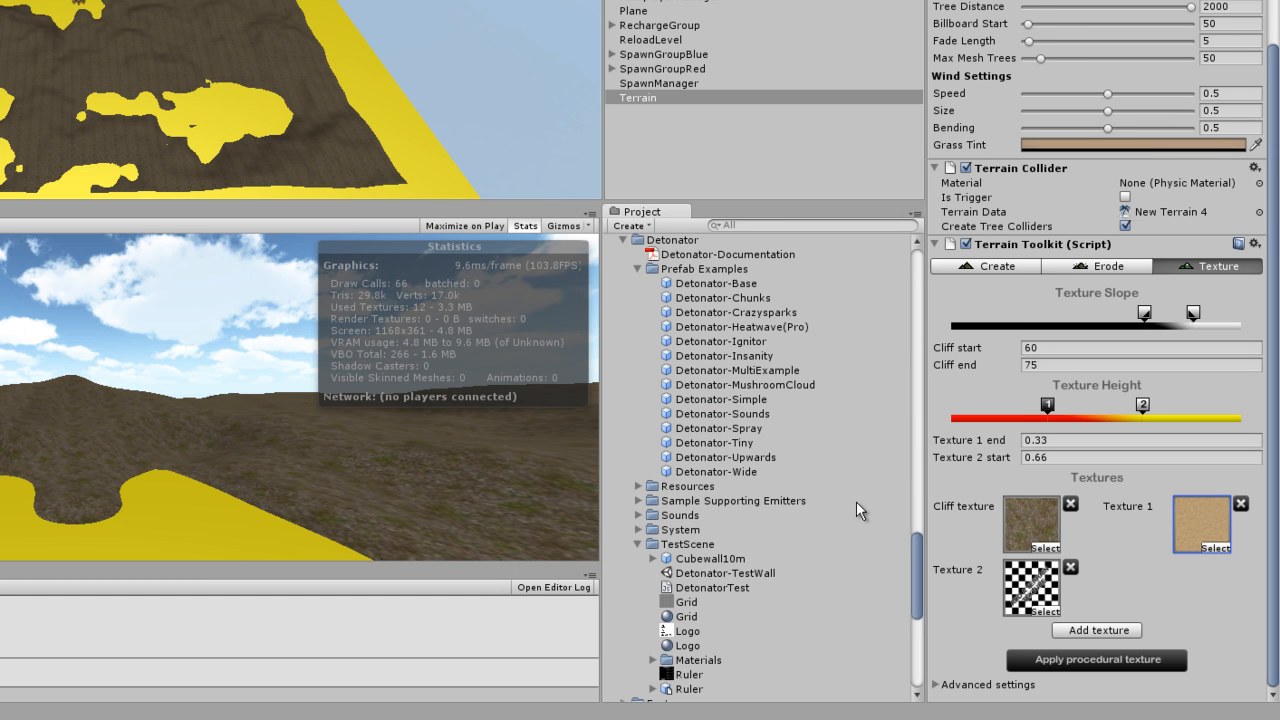
# Assign the Grass (Lawn) texture to Texture 2 in the Terrain Toolkit.
pyautogui.click(1040, 611)
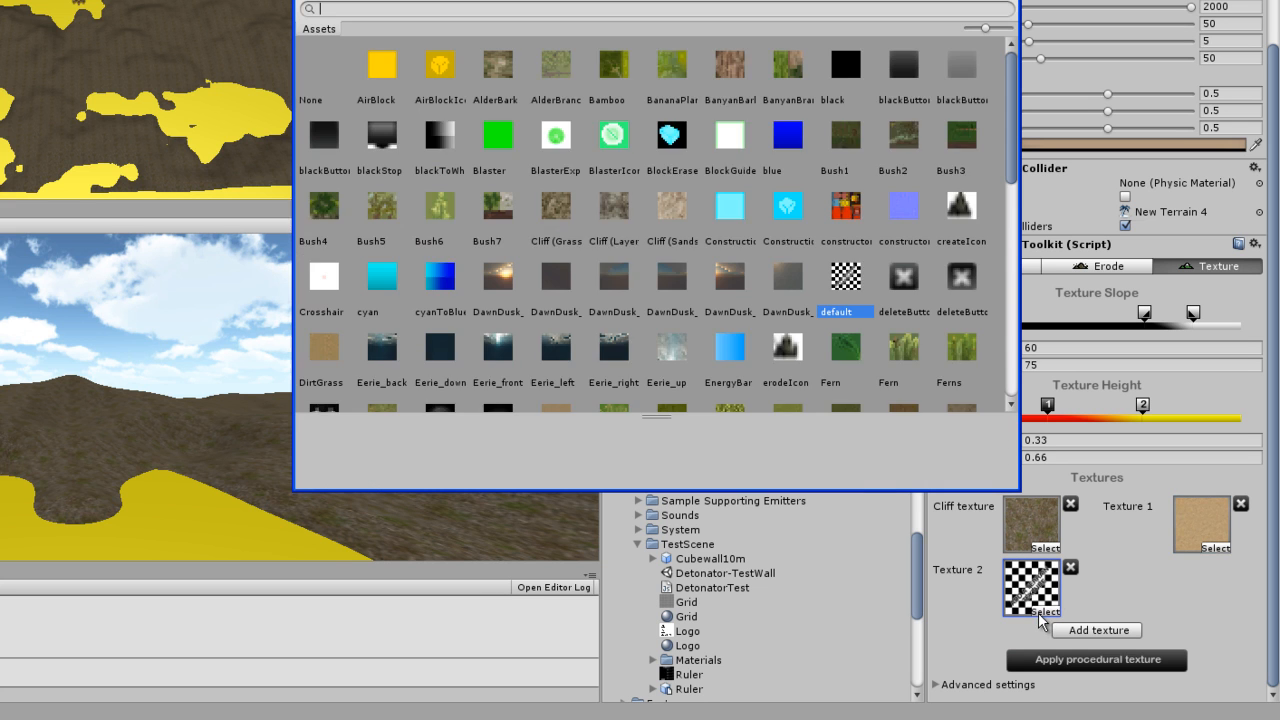
pyautogui.scroll(-1, 817, 397)
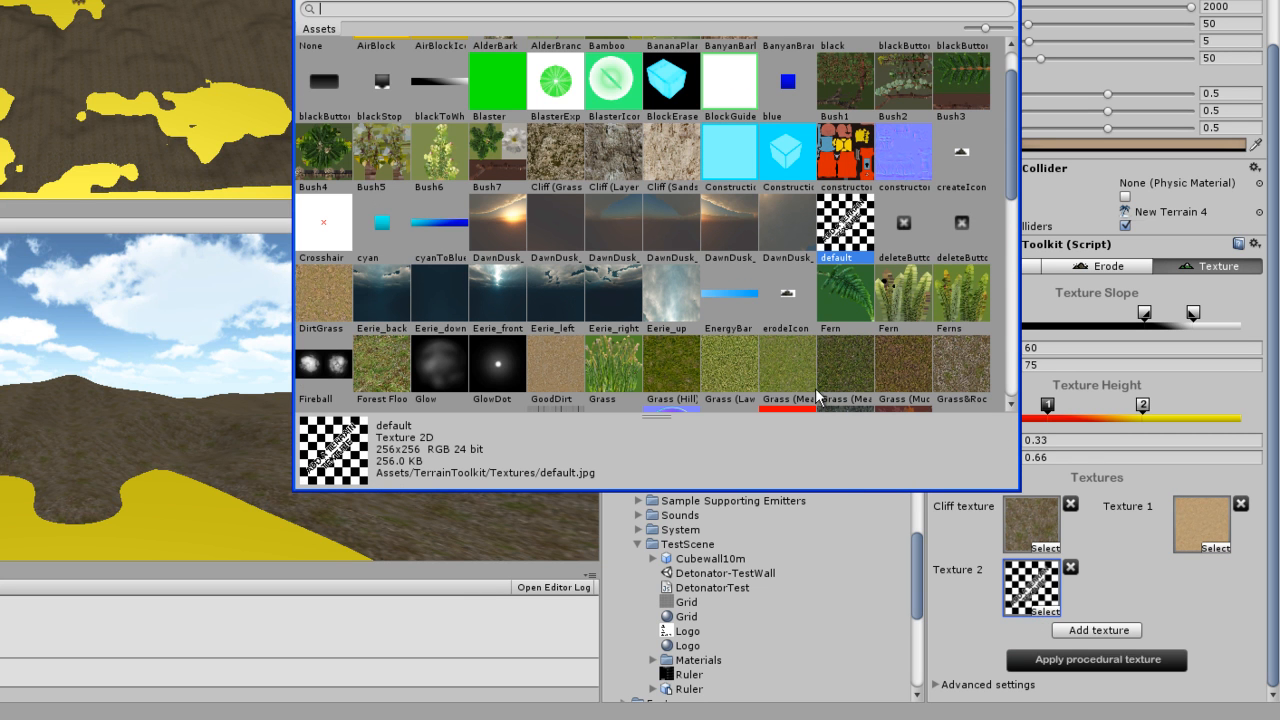
pyautogui.click(740, 367)
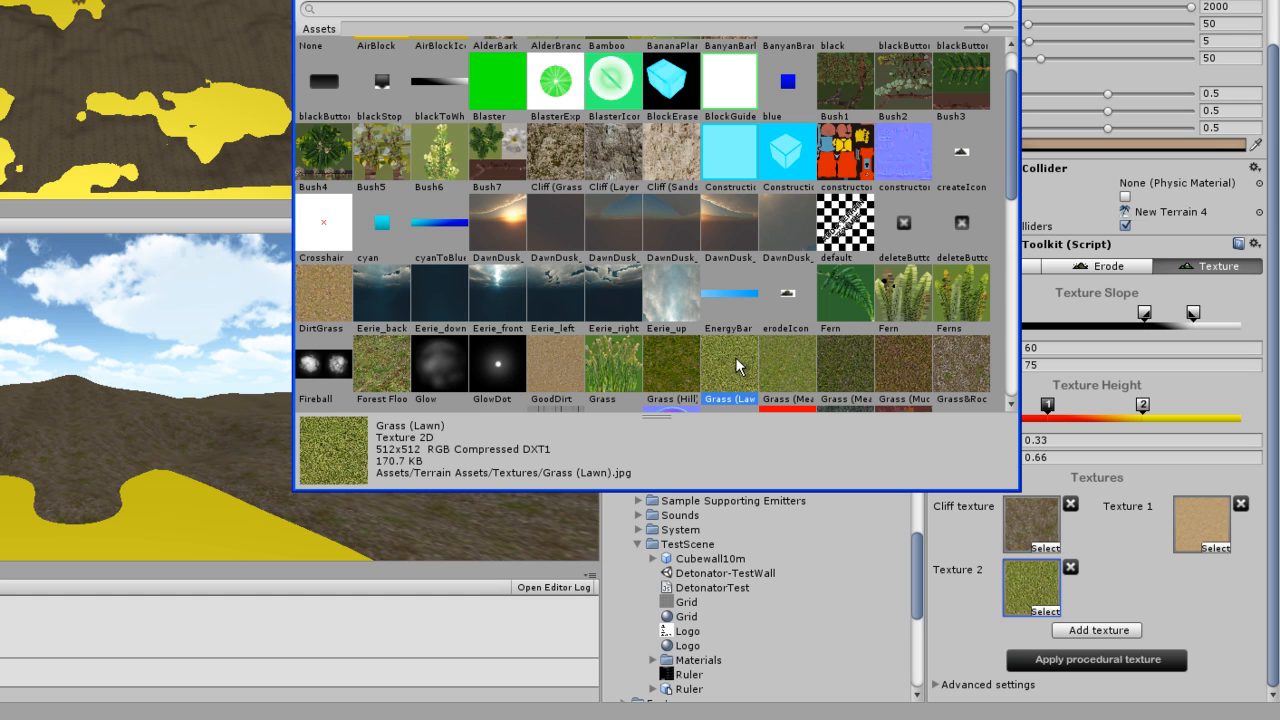
# Confirm Grass (Lawn) for Texture 2 and set the texture slope's cliff start to 5 and cliff end to 50.
pyautogui.doubleClick(735, 357)
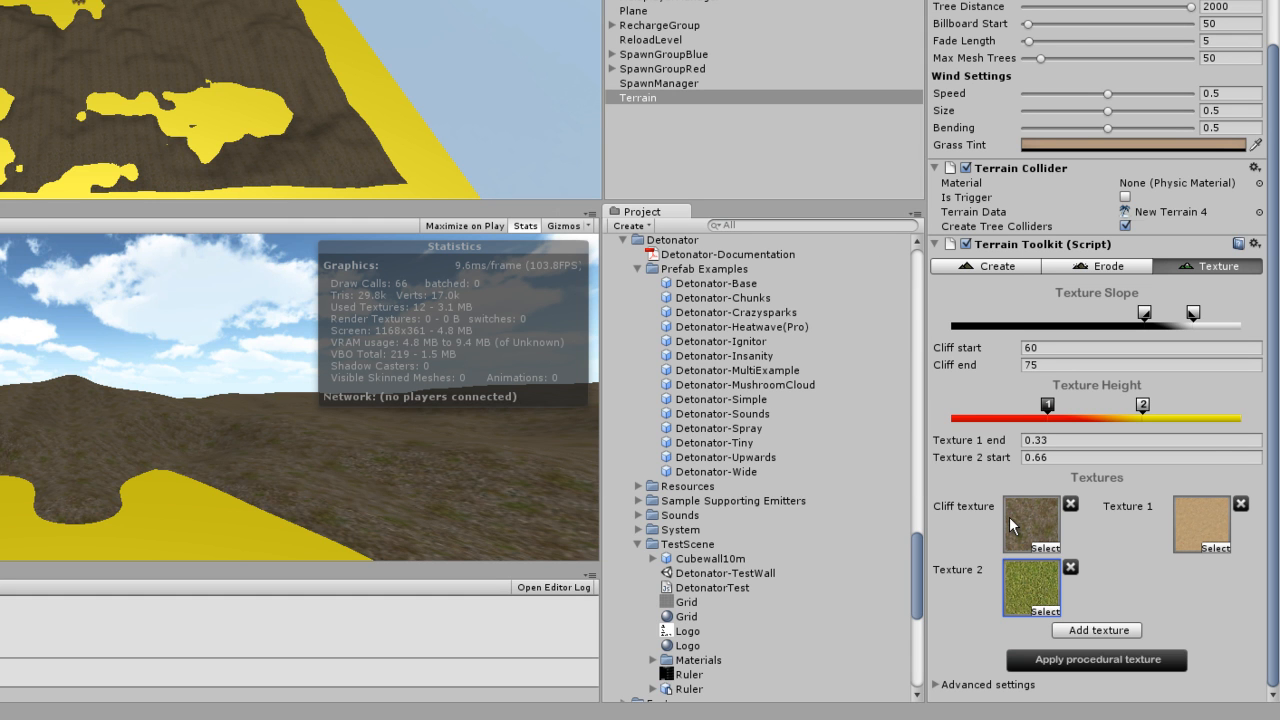
pyautogui.click(1027, 363)
pyautogui.click(1036, 348)
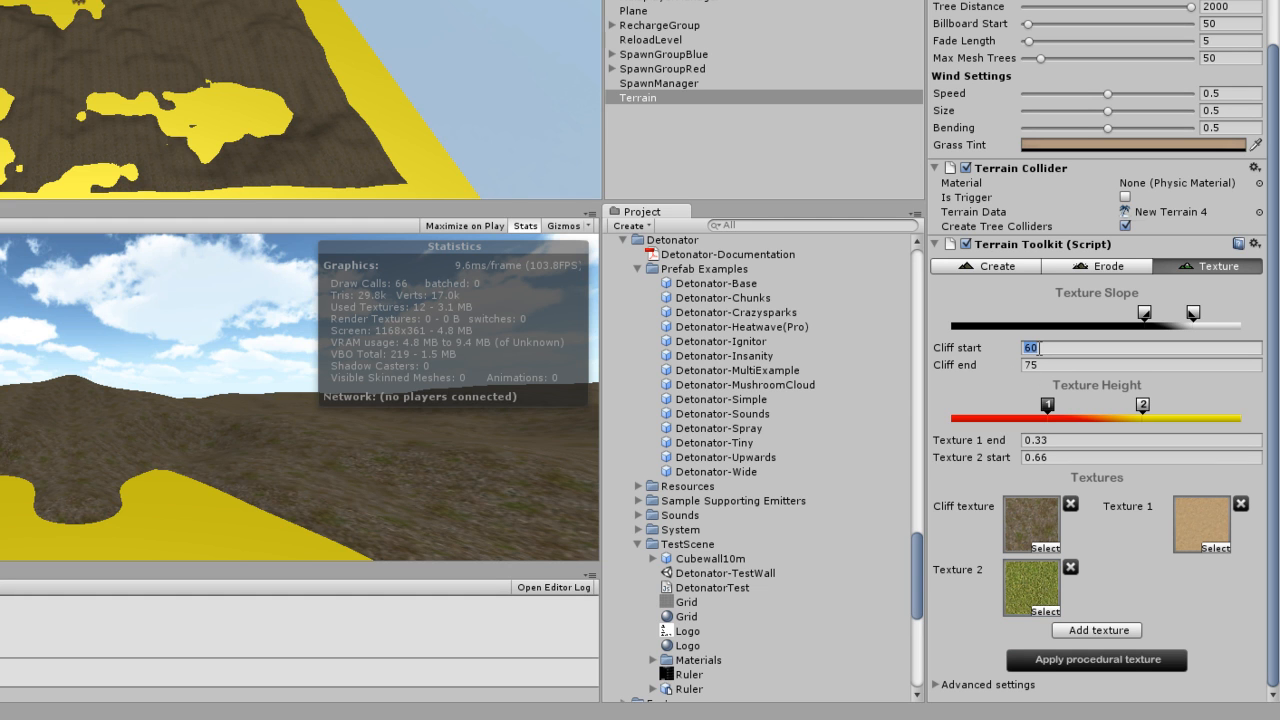
pyautogui.write('5')
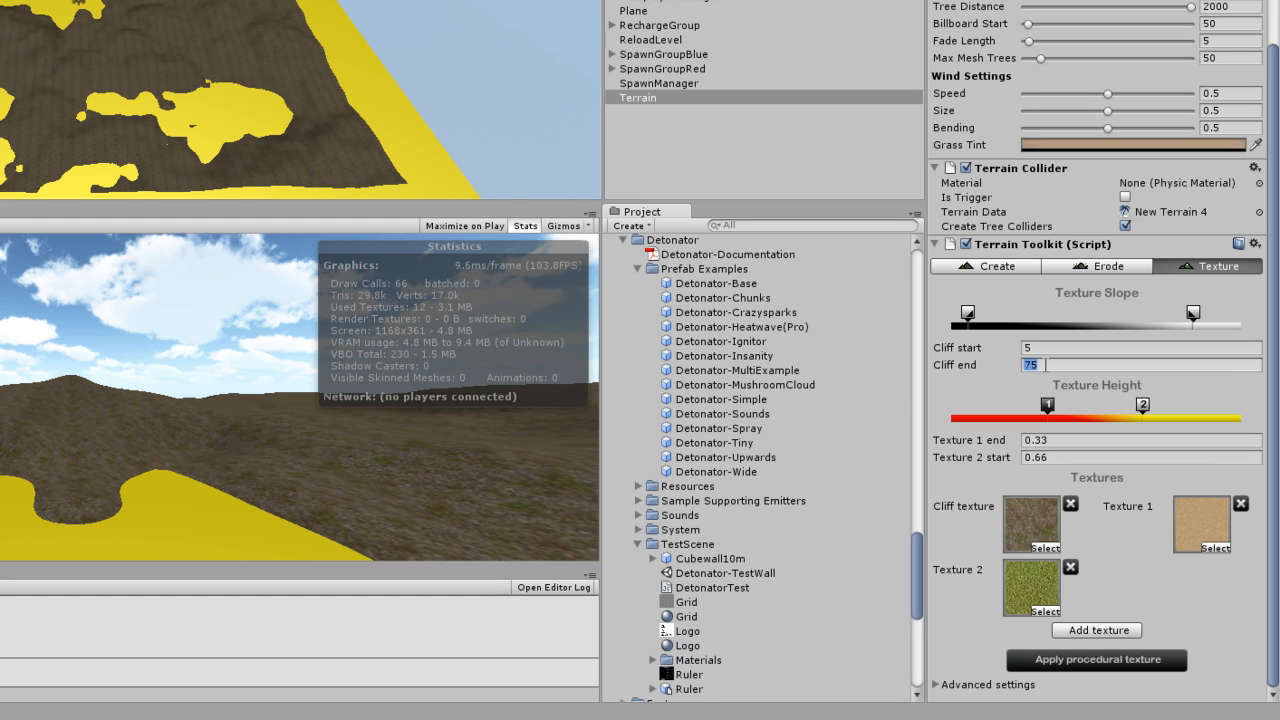
pyautogui.write('50')
pyautogui.click(1045, 347)
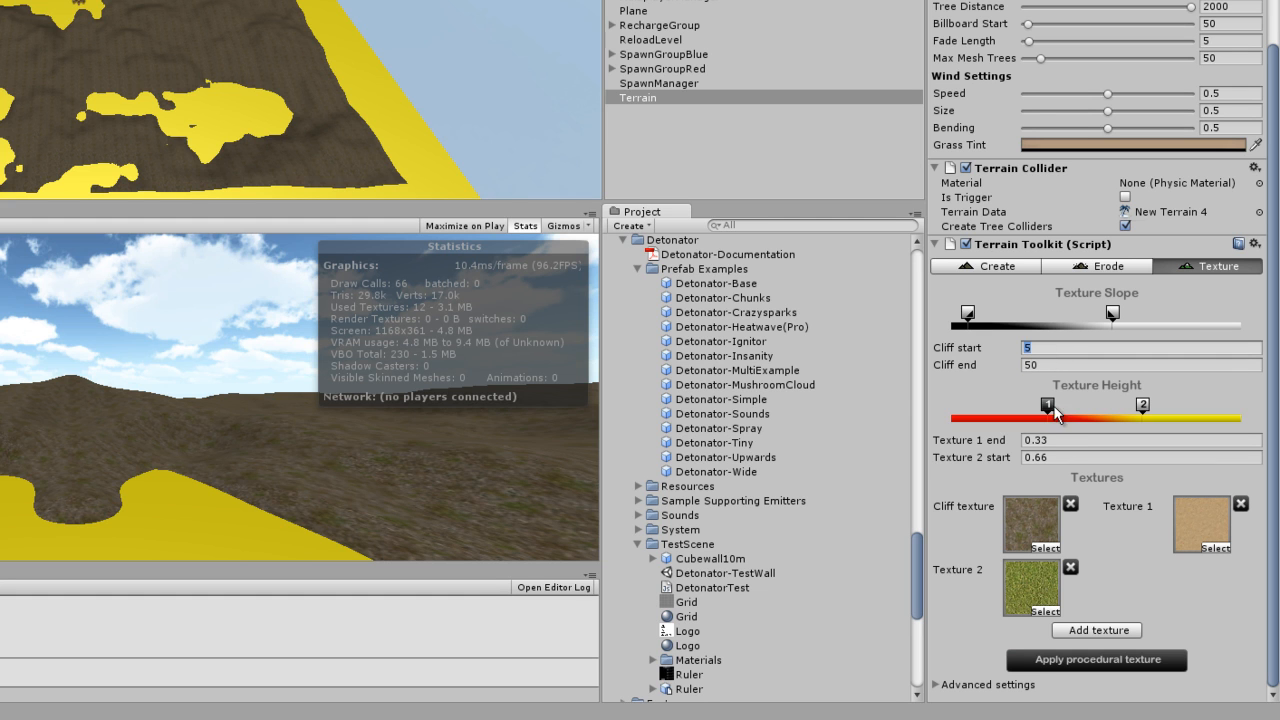
# Set the texture height values in the Terrain Toolkit: Texture 1 end to 0.2 and Texture 2 start to 0.32.
pyautogui.click(1054, 440)
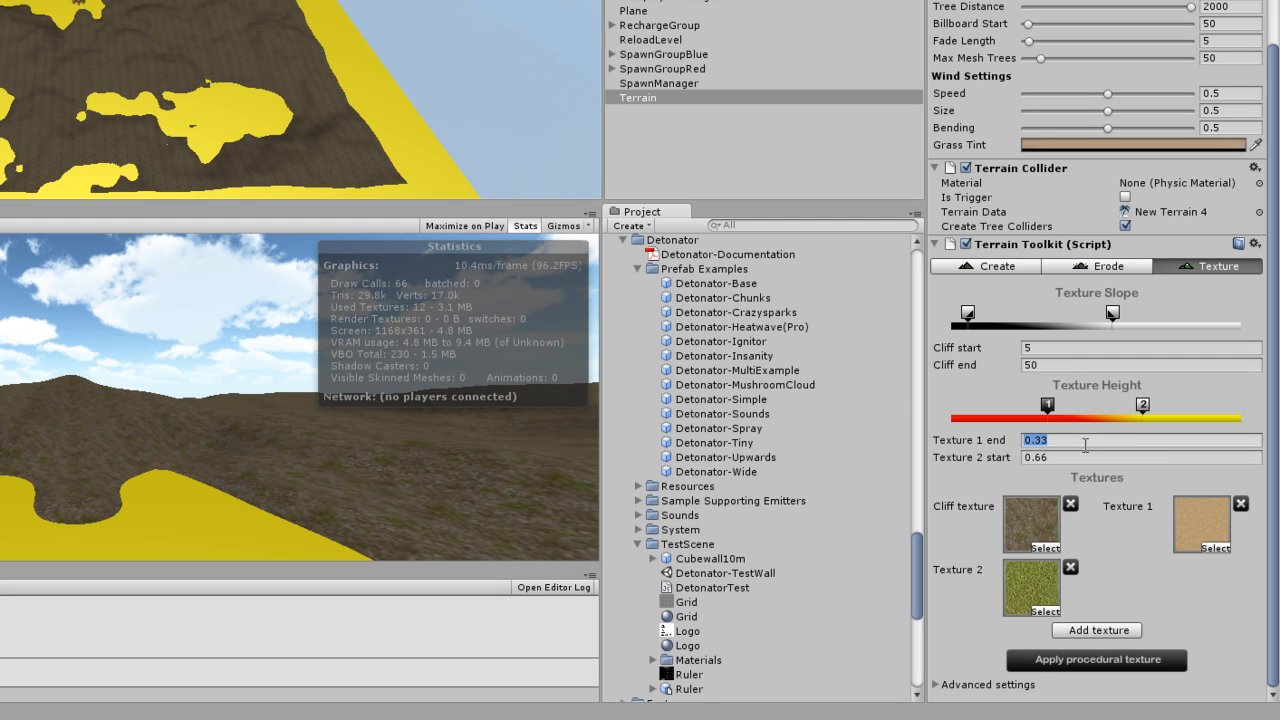
pyautogui.write('0.2')
pyautogui.click(1066, 453)
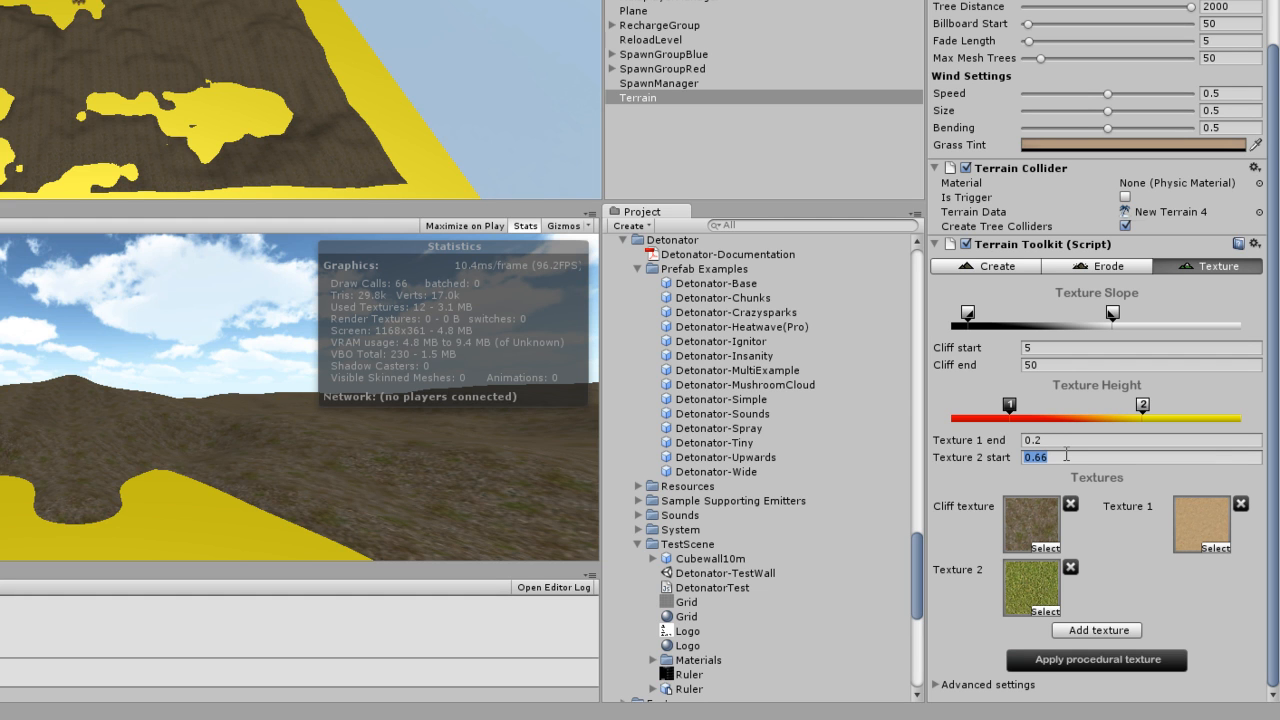
pyautogui.write('0.32')
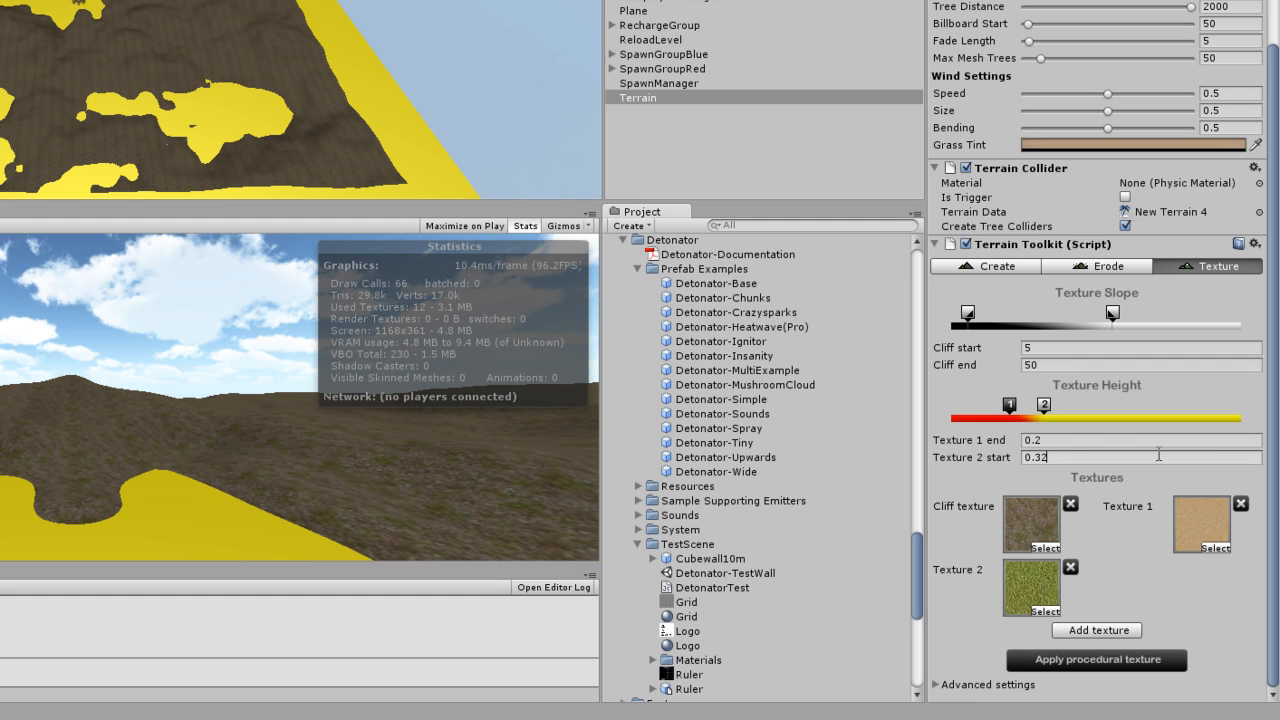
pyautogui.click(1093, 441)
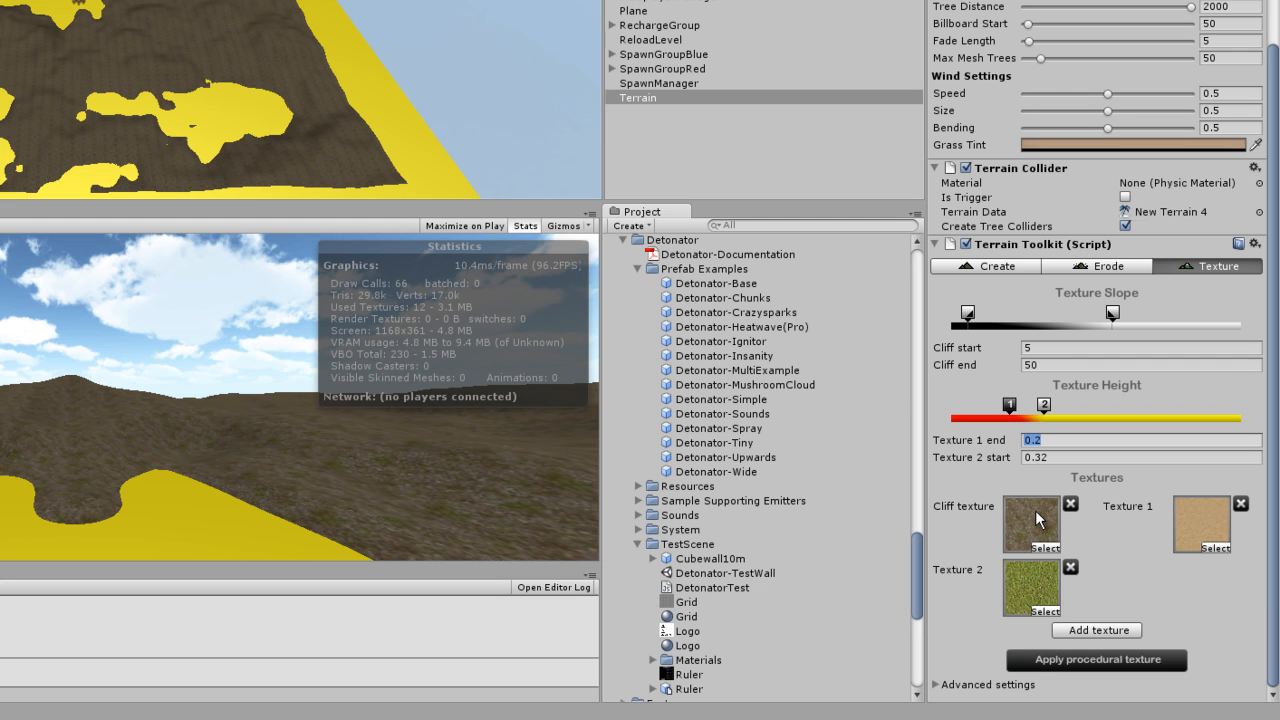
# Apply the procedural texture to the terrain and look over the textured hills in the scene.
pyautogui.click(1036, 660)
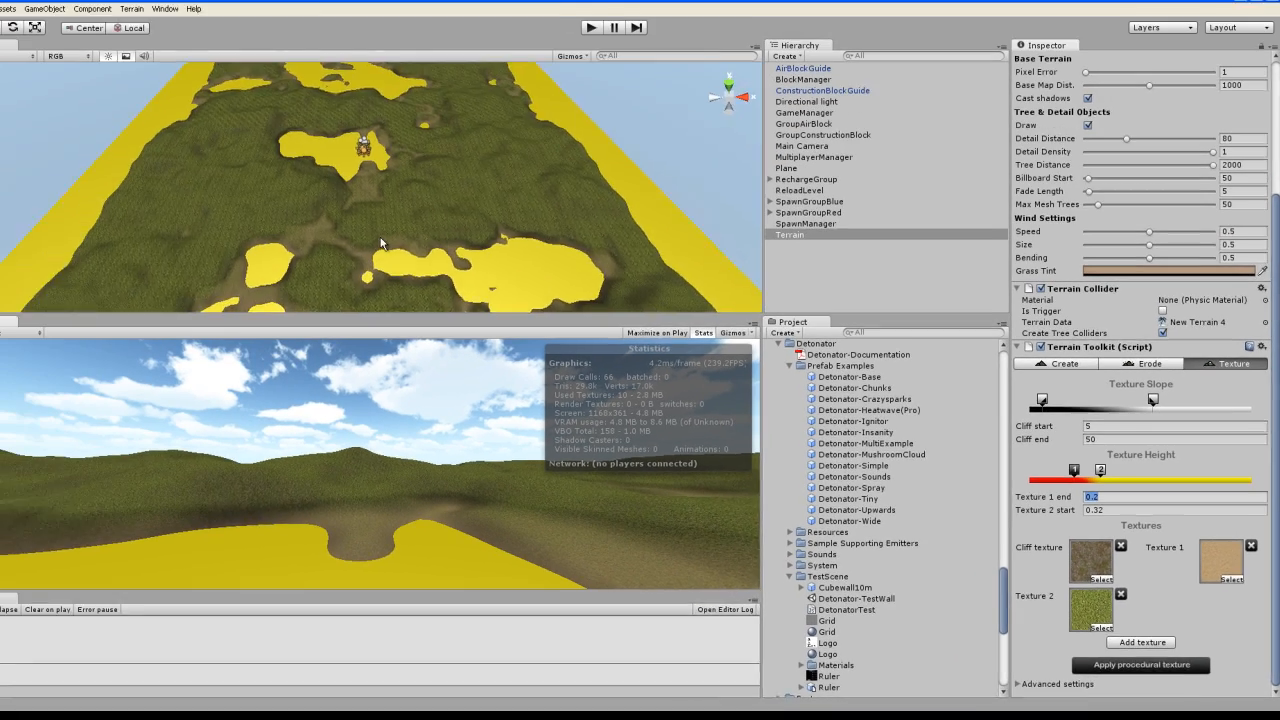
pyautogui.scroll(5, 423, 257)
pyautogui.scroll(-4, 424, 257)
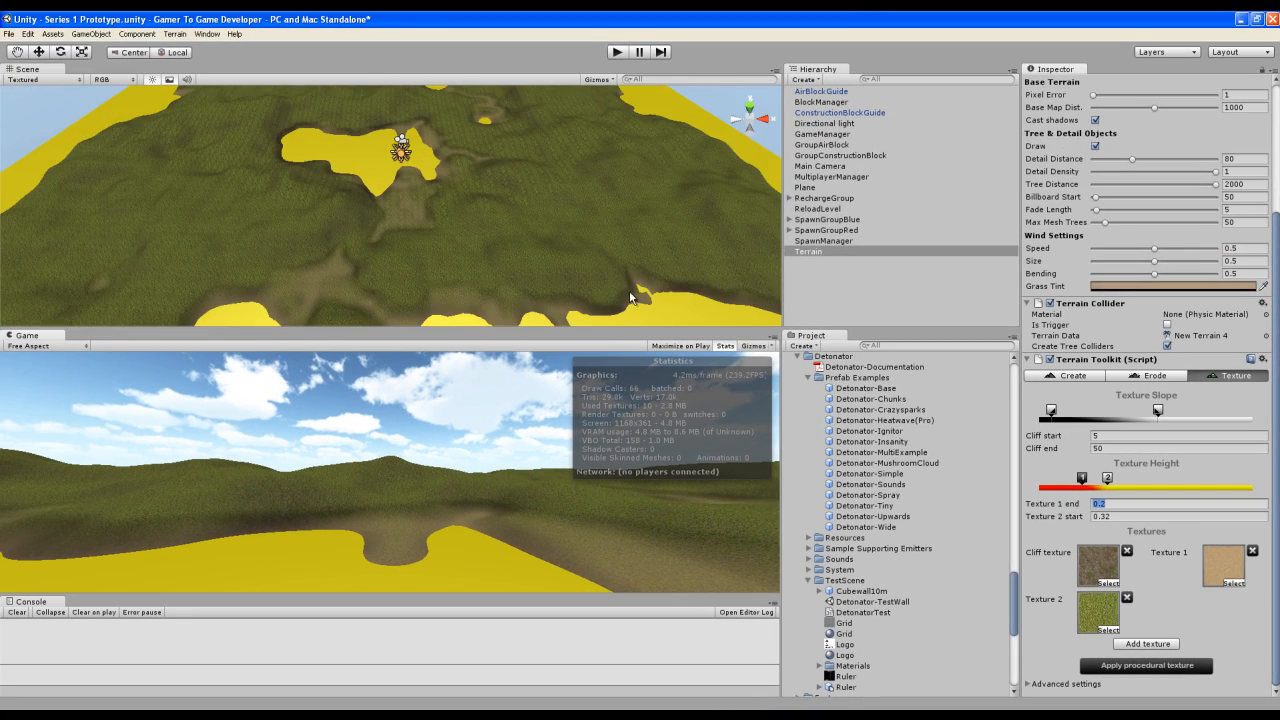
pyautogui.scroll(-4, 574, 268)
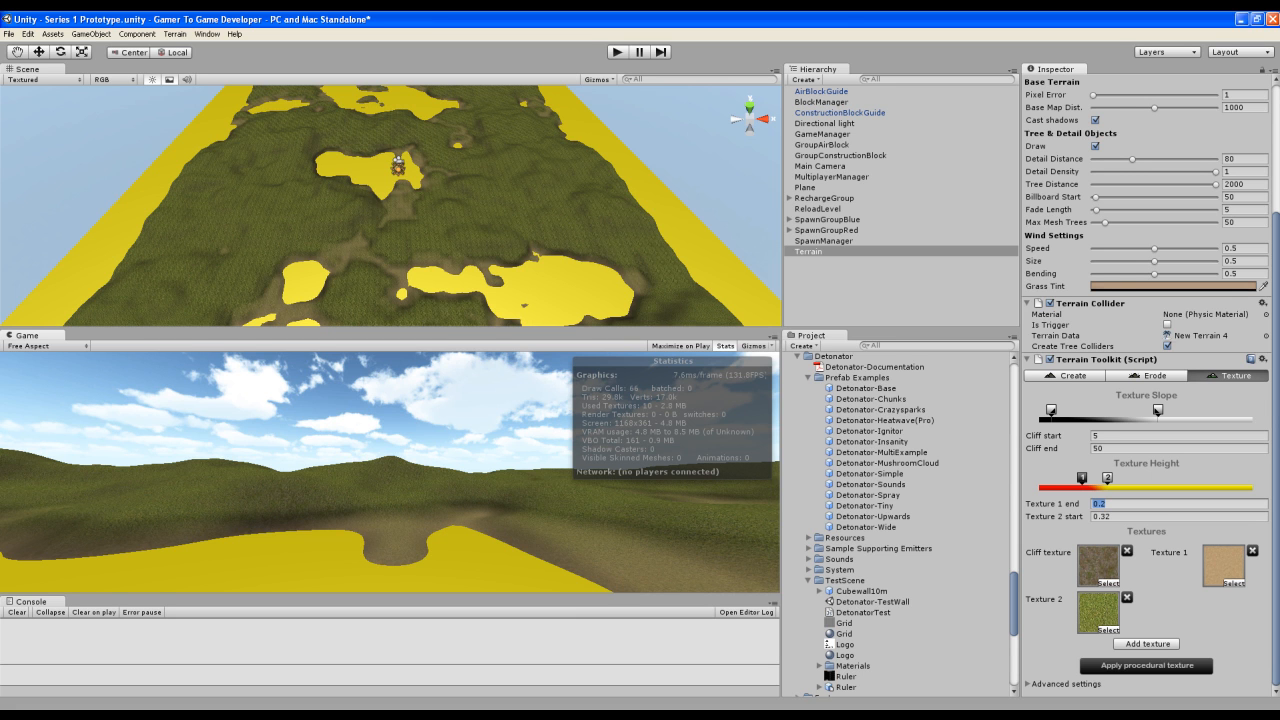
# Edit the Grass&Rock texture in the terrain's Paint Texture settings, setting its tile size to 4 in X and Y.
pyautogui.scroll(5, 1277, 400)
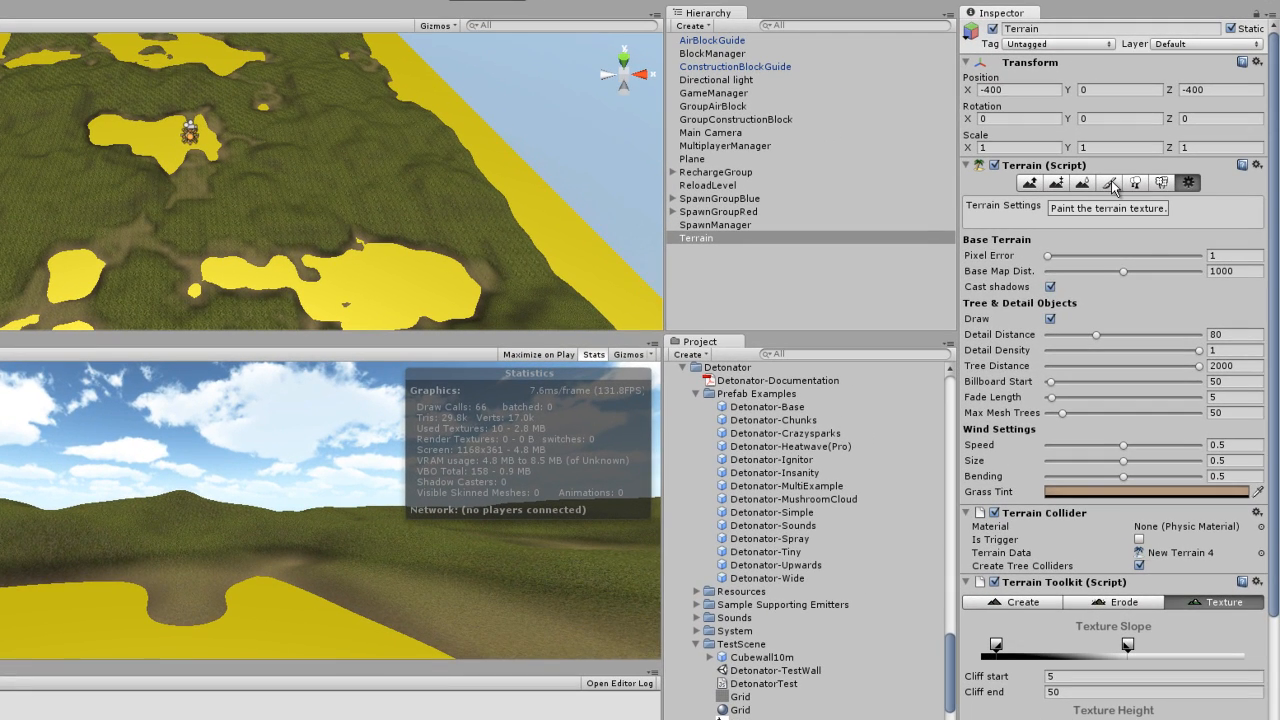
pyautogui.click(1110, 184)
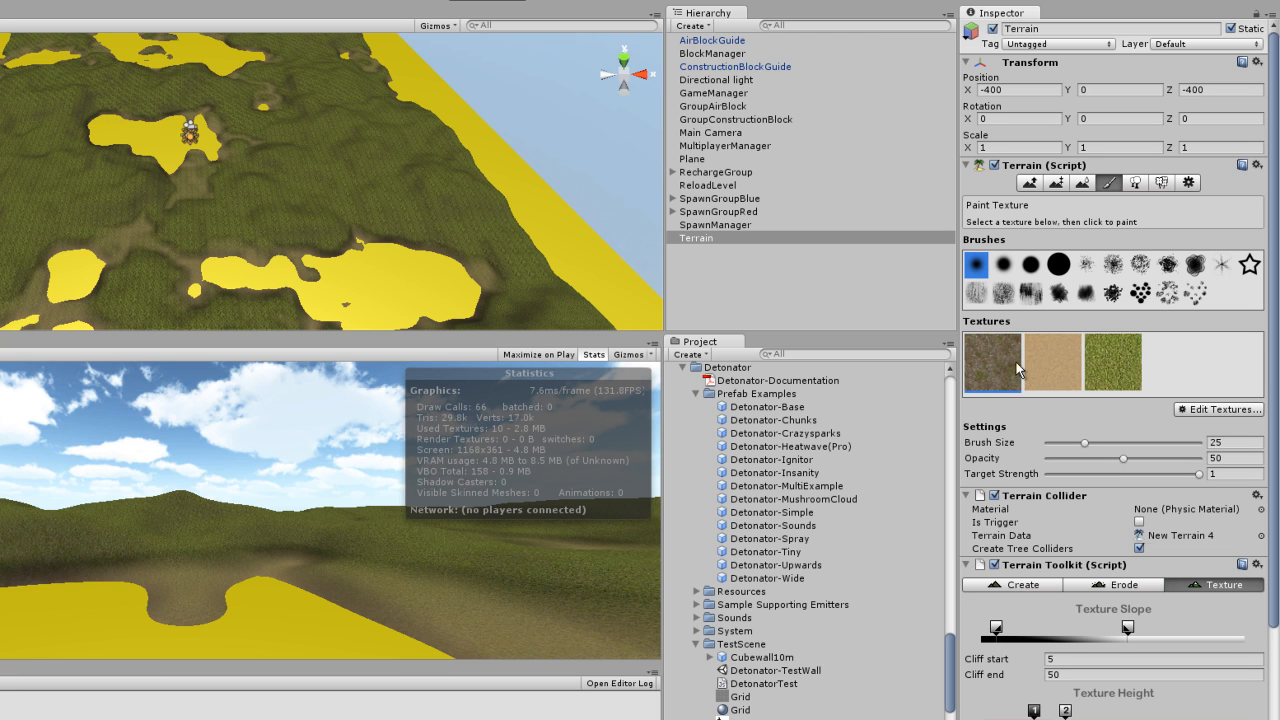
pyautogui.click(1200, 410)
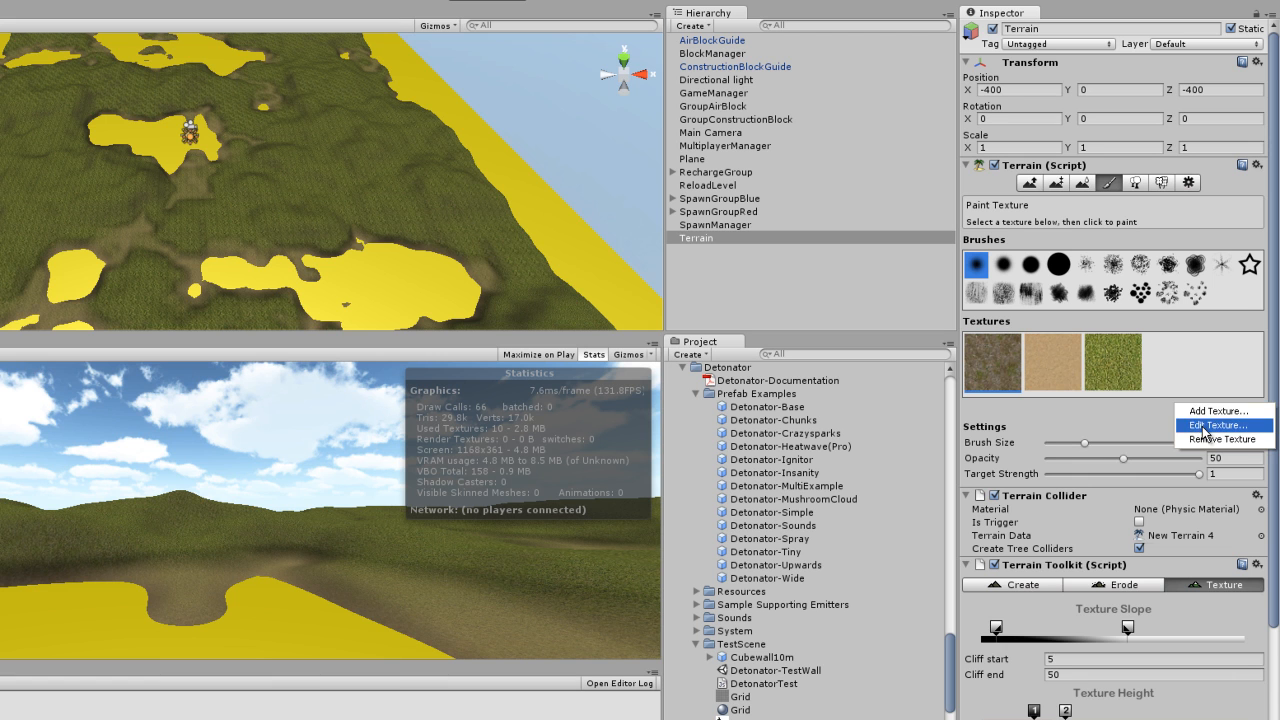
pyautogui.click(1205, 426)
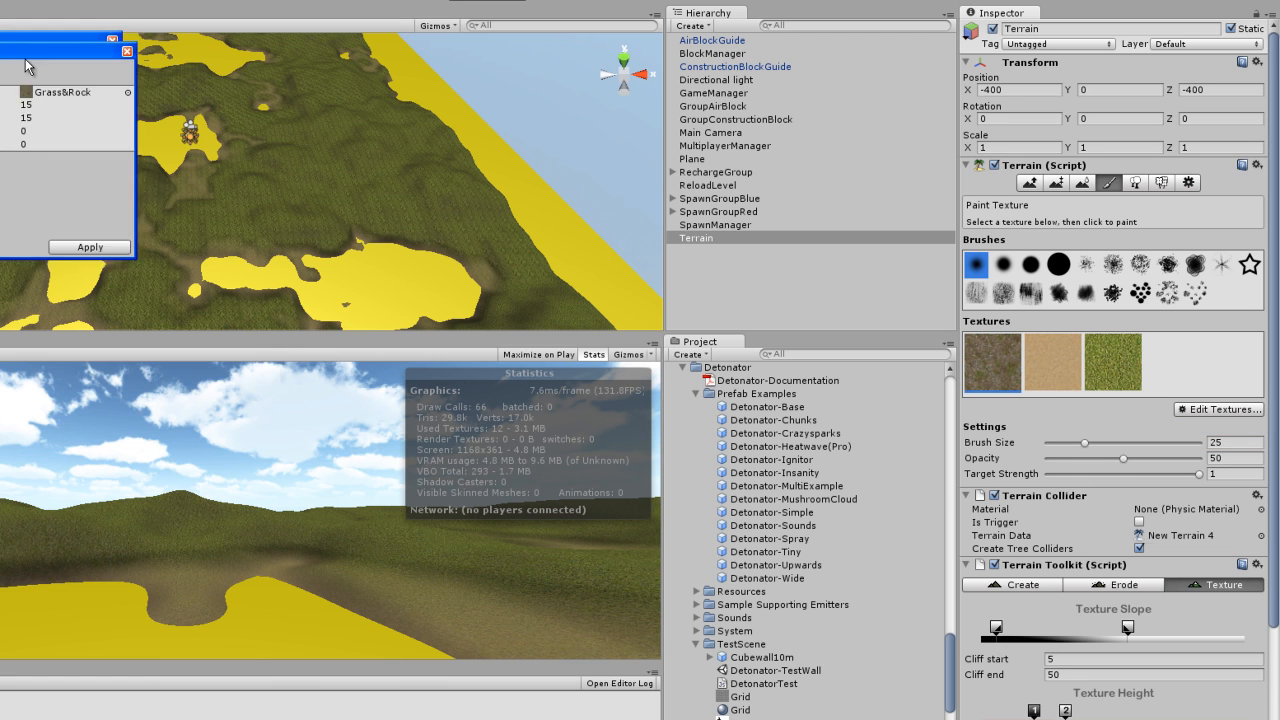
pyautogui.moveTo(825, 287); pyautogui.dragTo(750, 350)
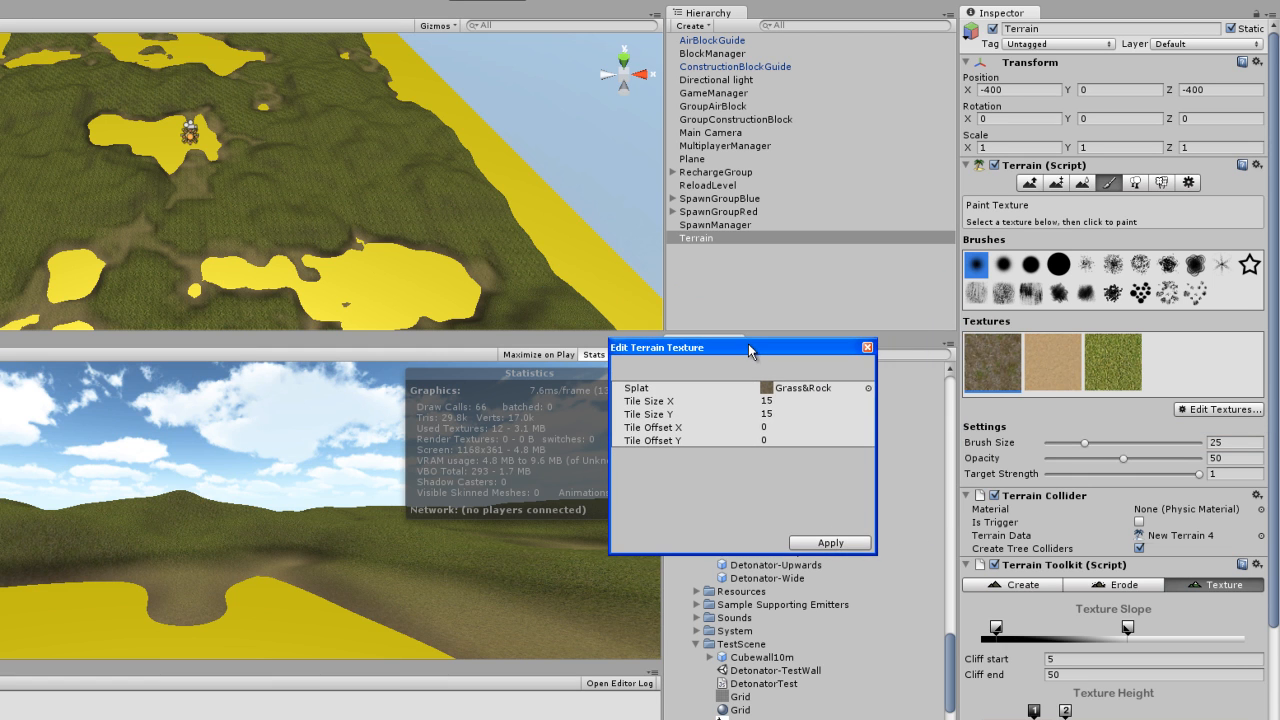
pyautogui.click(776, 401)
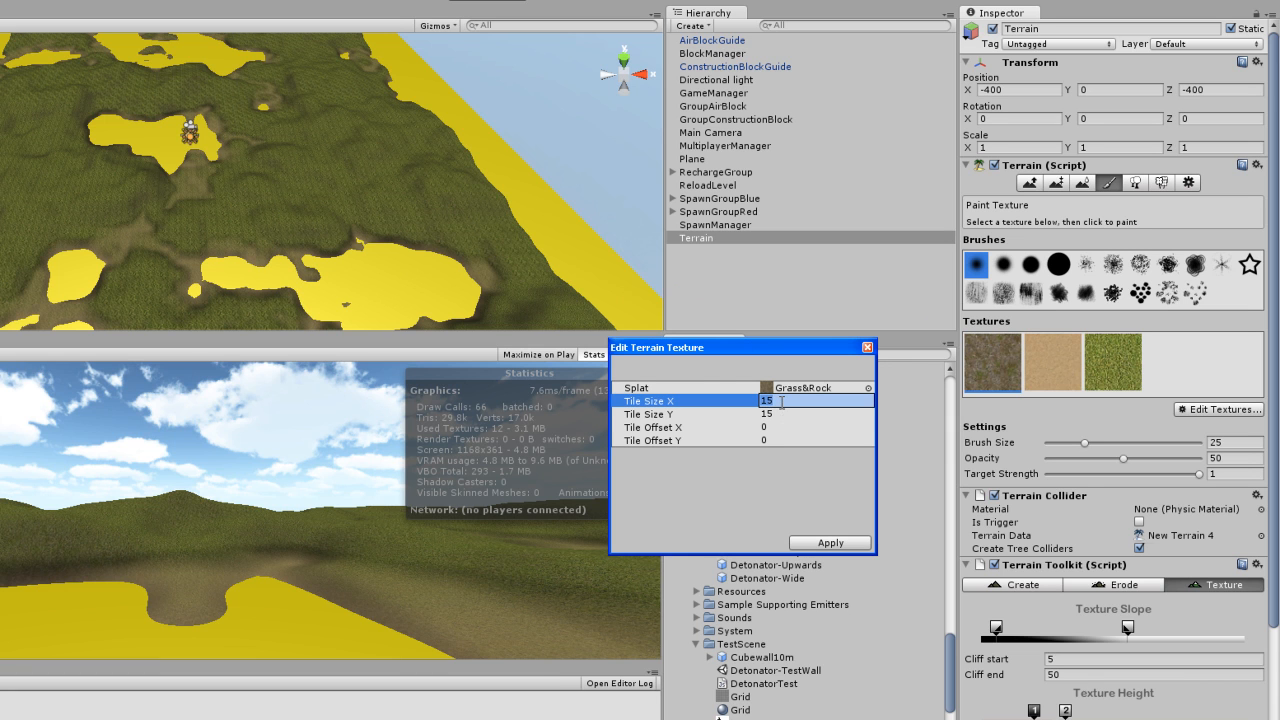
pyautogui.write('4')
pyautogui.click(784, 412)
pyautogui.write('4')
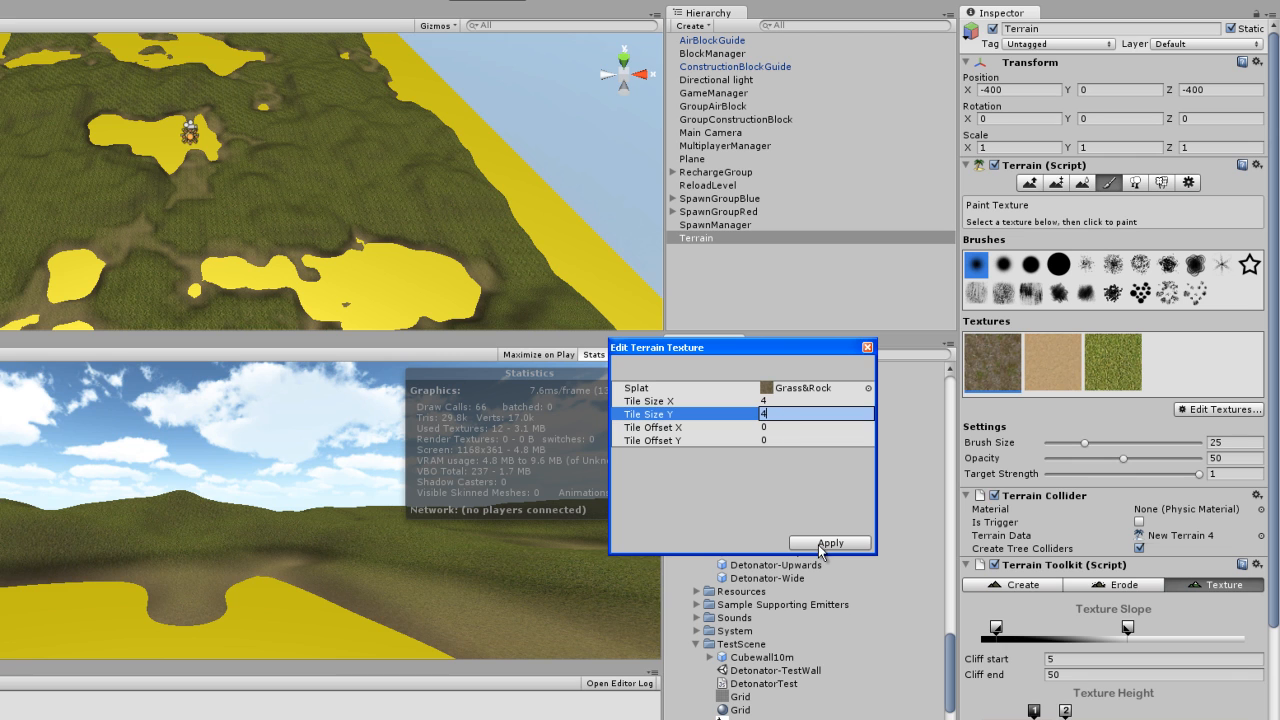
pyautogui.click(826, 542)
# Set the Sand (Beach2) terrain texture's tile size to 4 in both X and Y.
pyautogui.click(1037, 362)
pyautogui.click(1212, 410)
pyautogui.click(1215, 425)
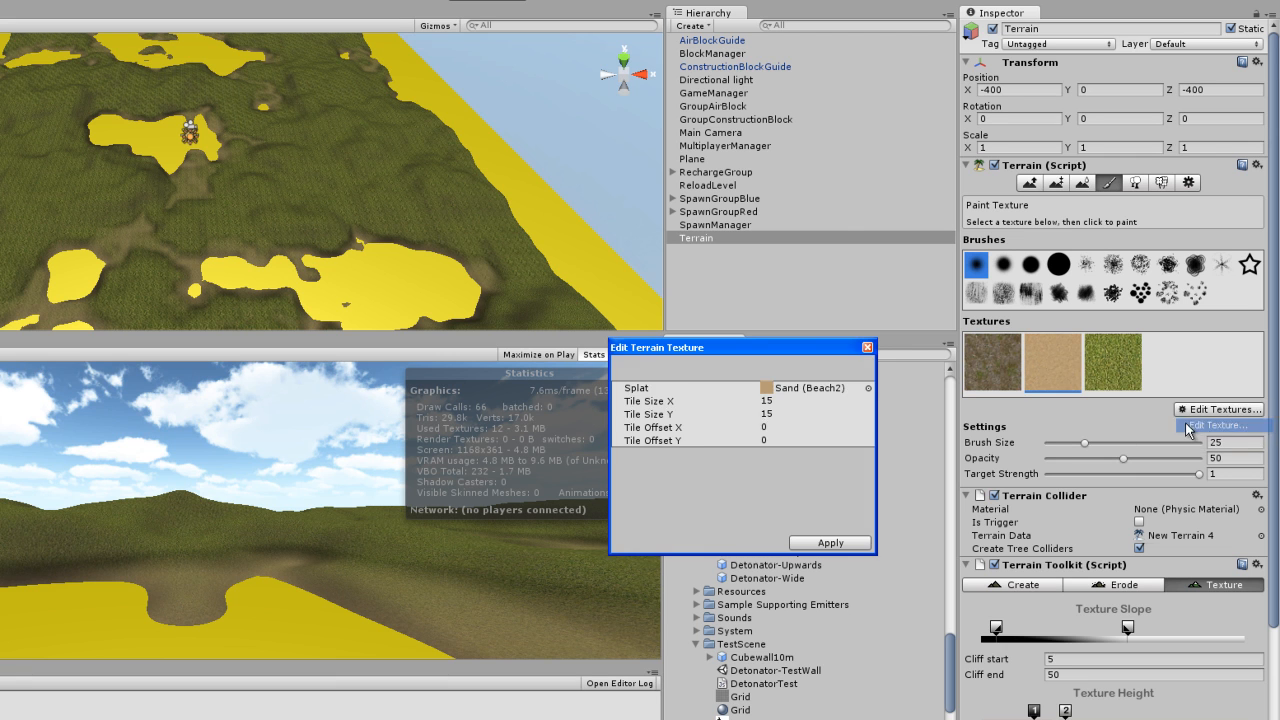
pyautogui.click(778, 400)
pyautogui.write('4')
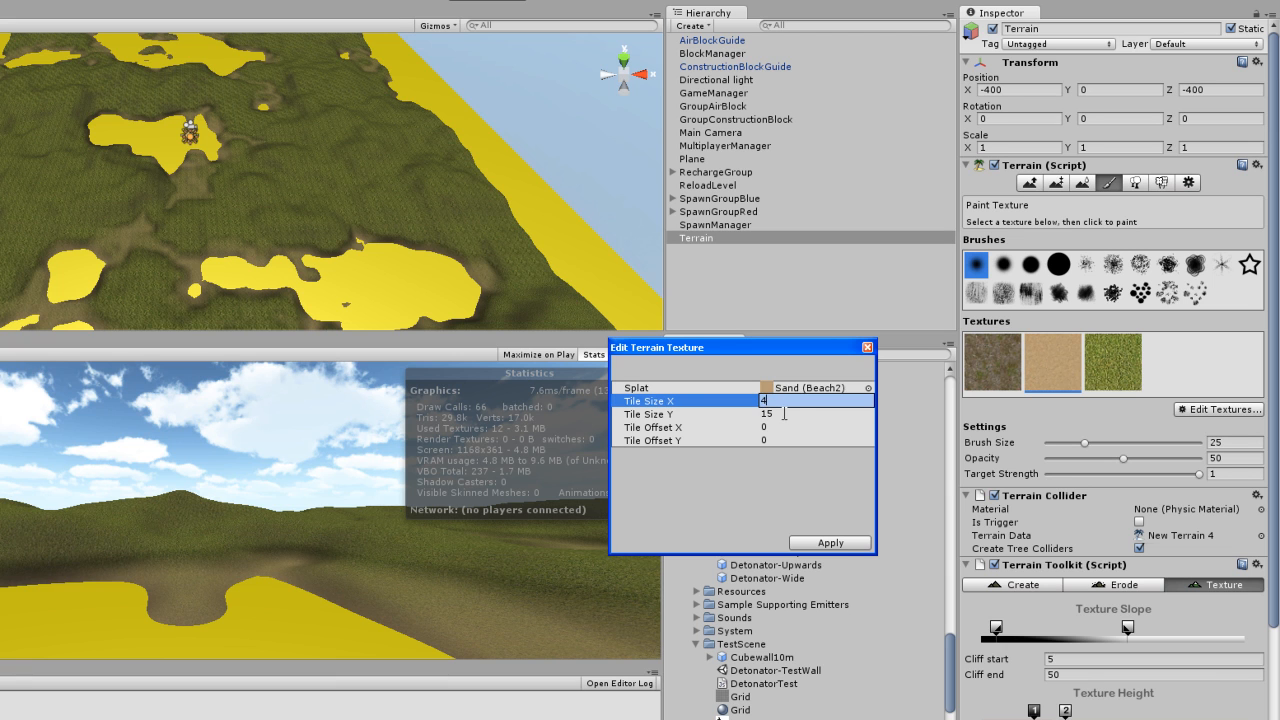
pyautogui.click(786, 414)
pyautogui.write('4')
pyautogui.click(831, 542)
# Set the Grass (Lawn) terrain texture's tile size to 4 in both X and Y.
pyautogui.click(1113, 362)
pyautogui.click(1217, 410)
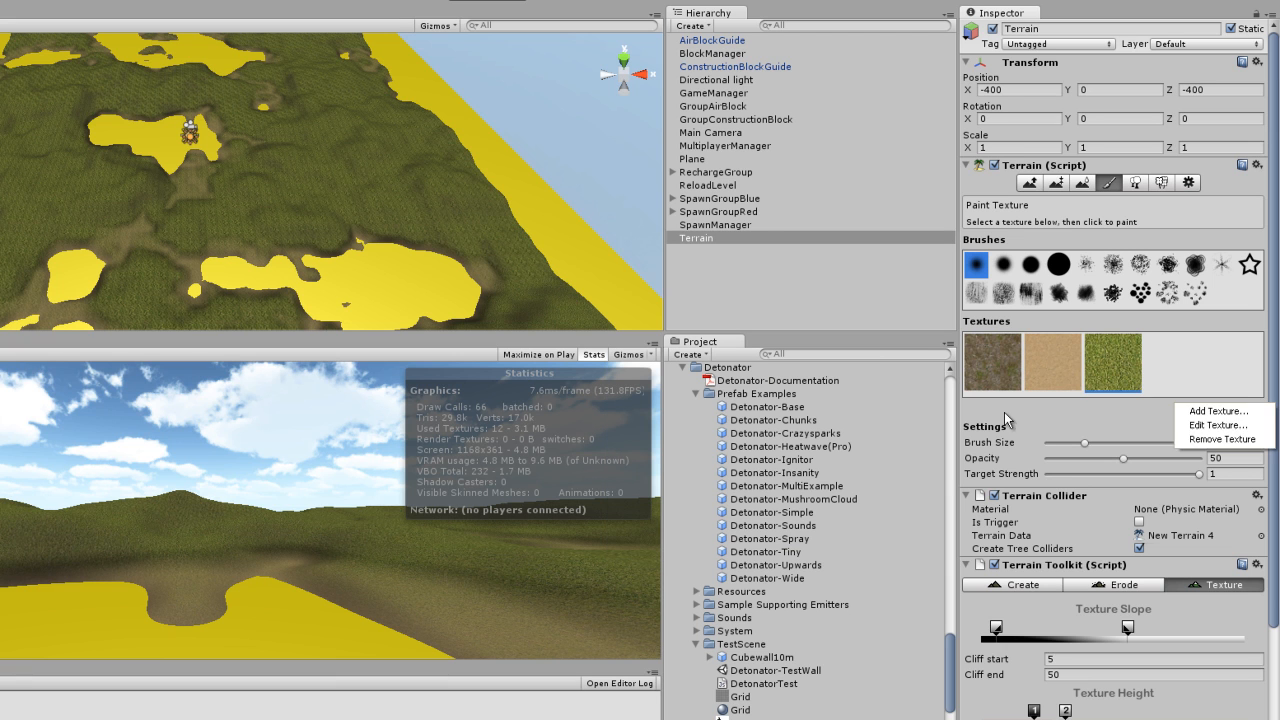
pyautogui.click(1217, 425)
pyautogui.click(778, 401)
pyautogui.write('4')
pyautogui.click(786, 414)
pyautogui.write('4')
pyautogui.click(823, 544)
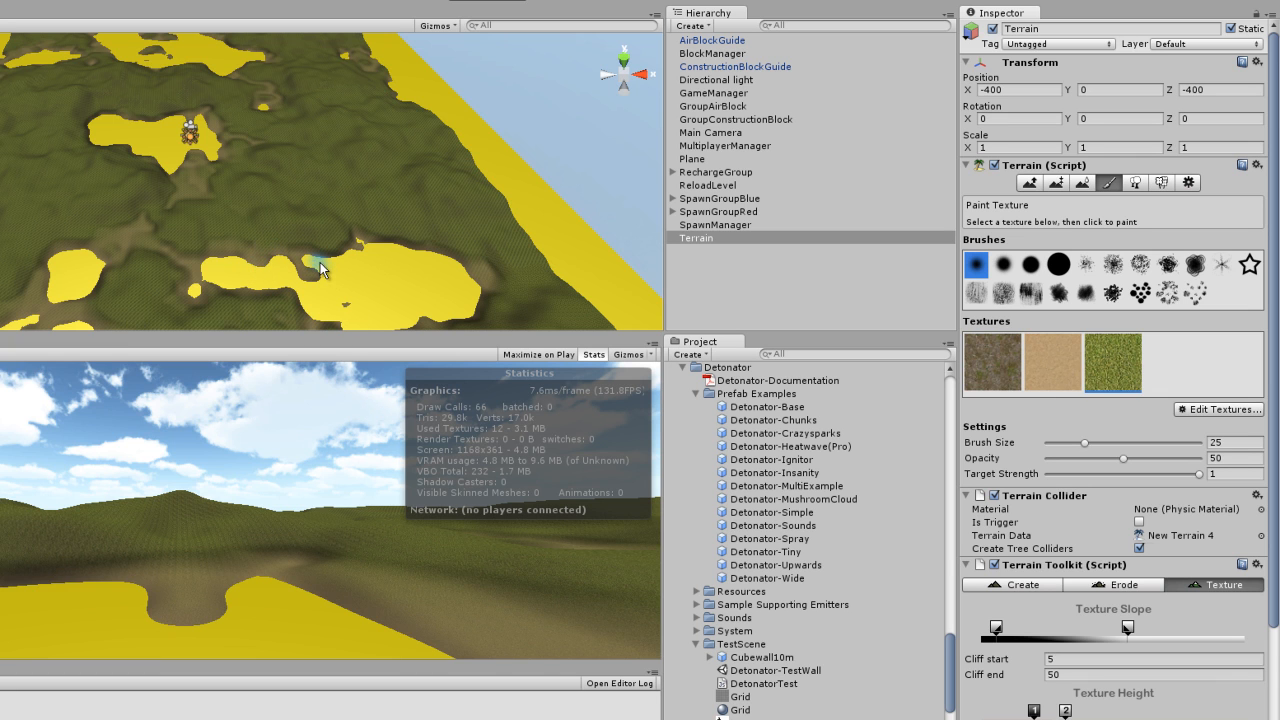
# Deselect the terrain and examine its retiled textures up close and across the surrounding hills.
pyautogui.click(751, 273)
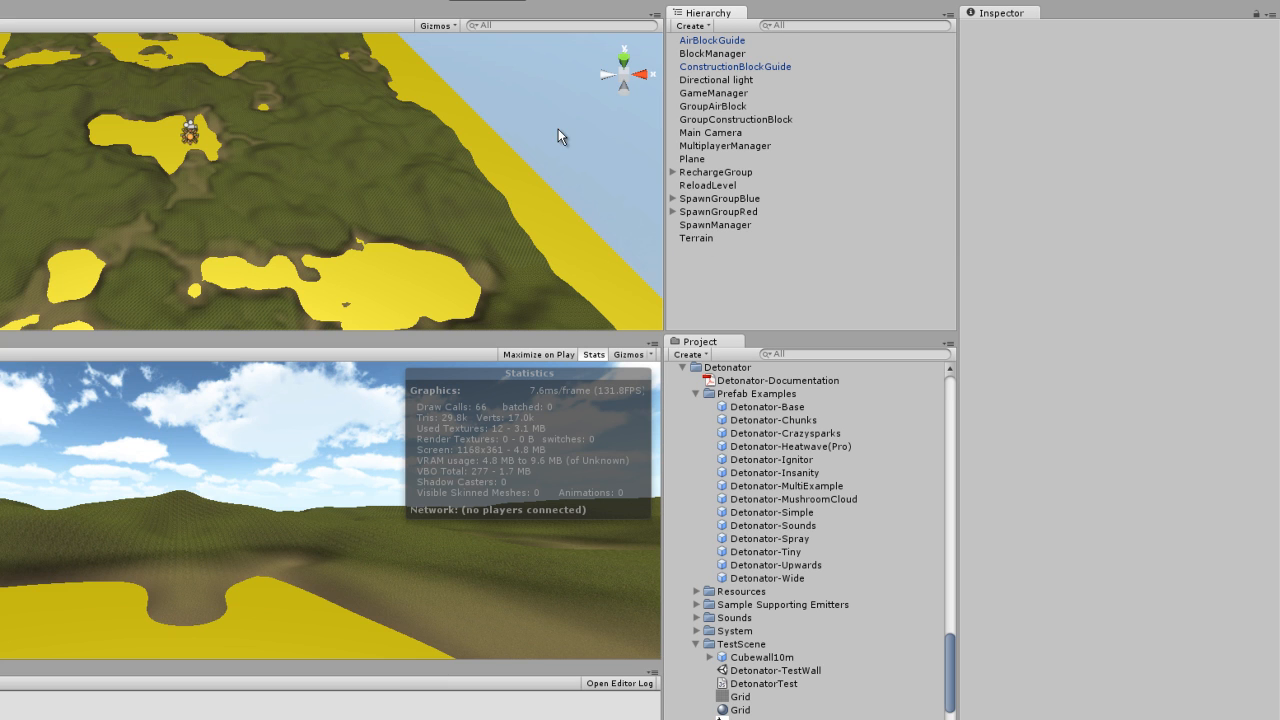
pyautogui.click(697, 242)
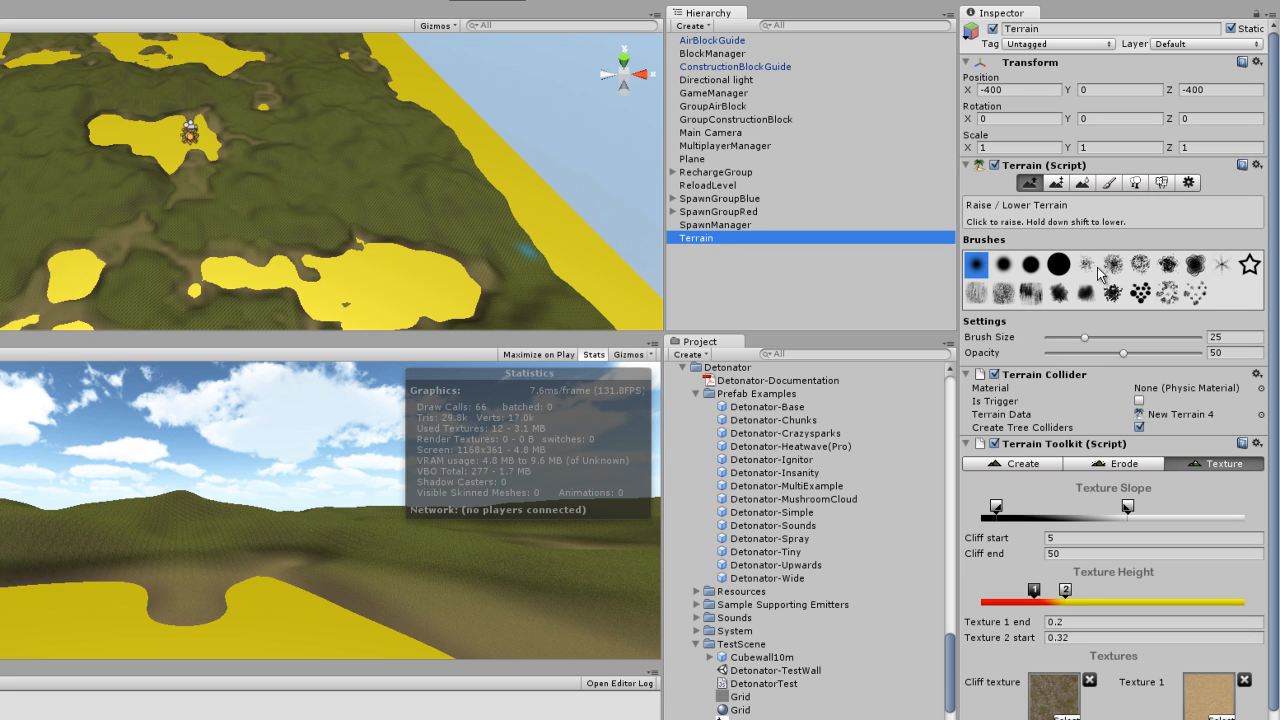
pyautogui.click(684, 240)
pyautogui.click(808, 269)
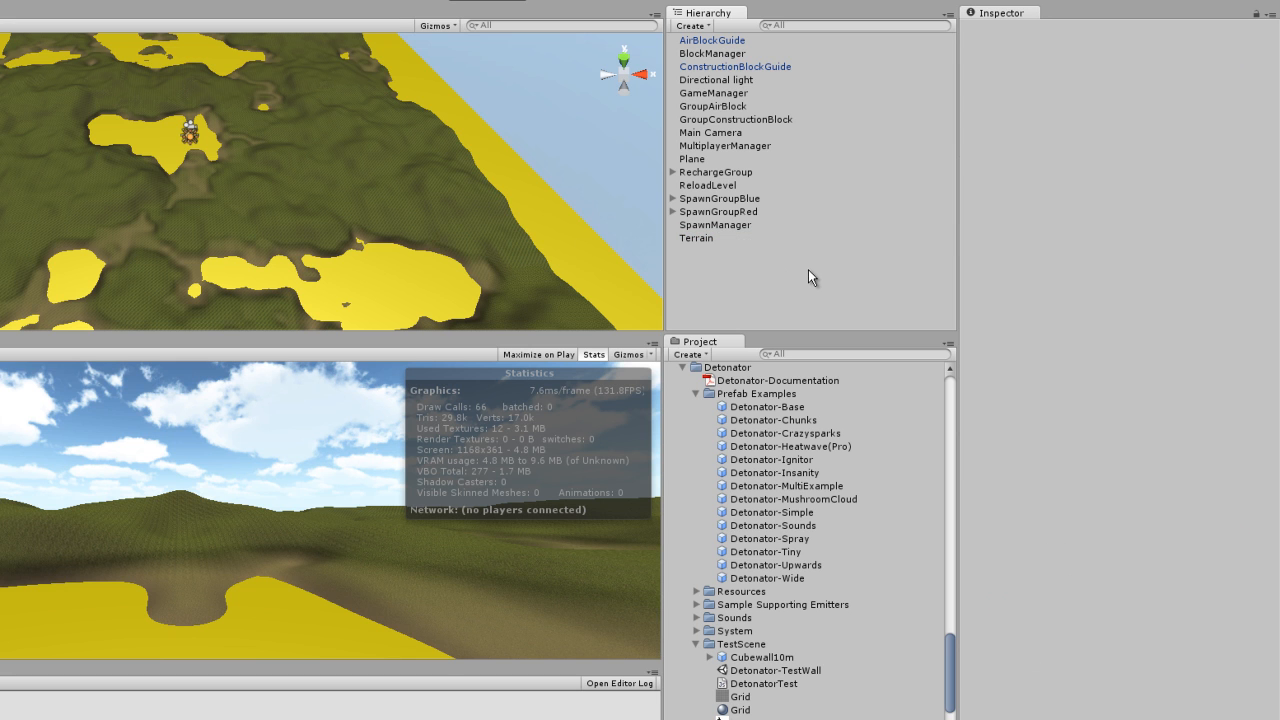
pyautogui.scroll(15, 315, 226)
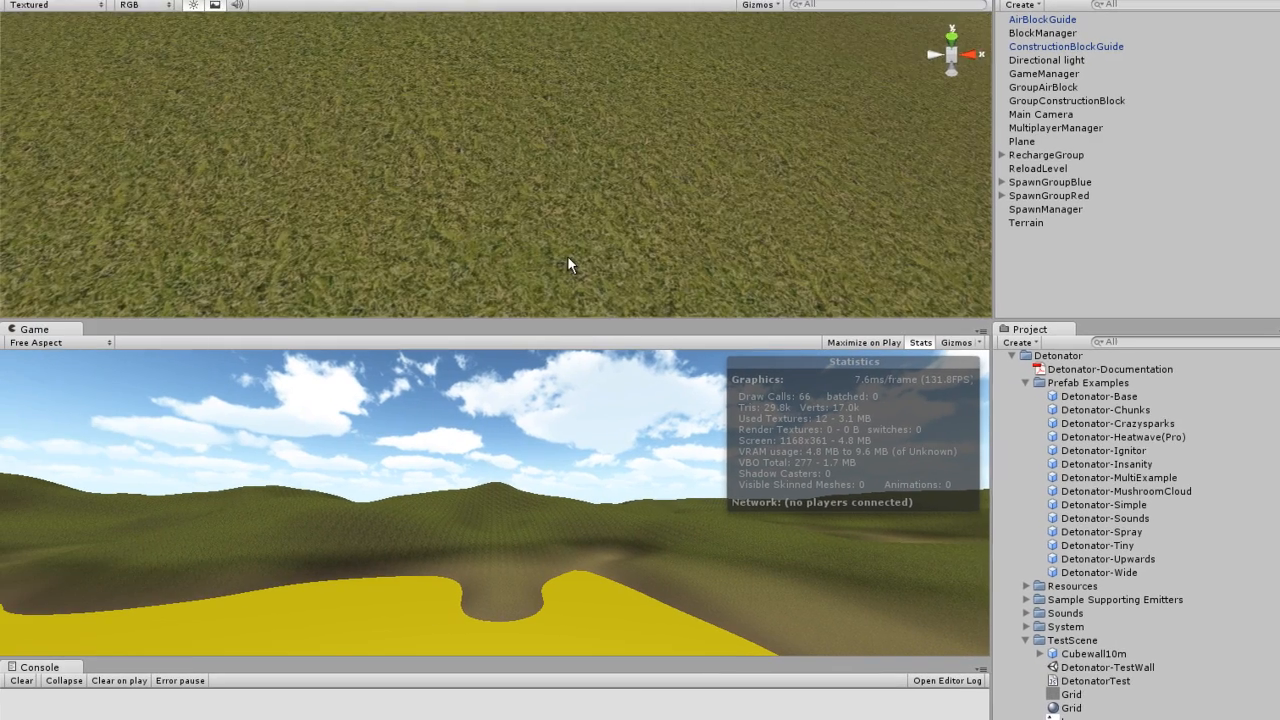
pyautogui.scroll(-10, 250, 281)
pyautogui.moveTo(783, 54); pyautogui.dragTo(606, 150, button='right')
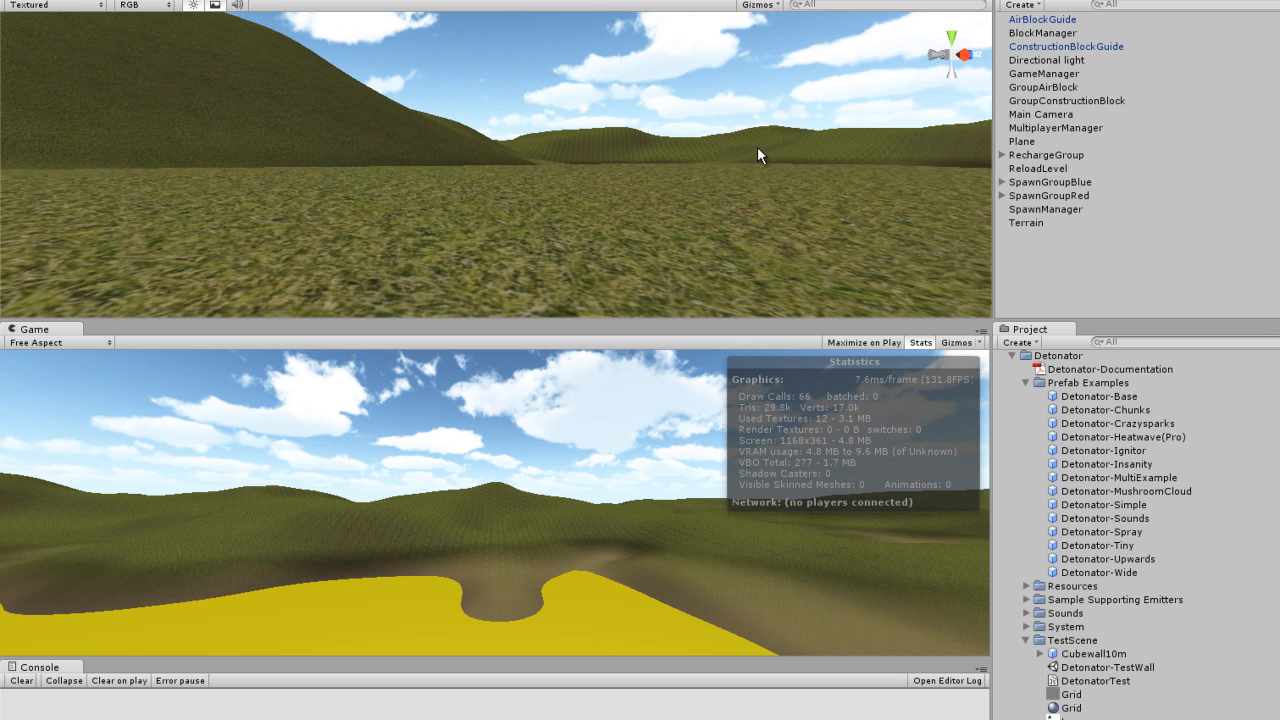
pyautogui.moveTo(552, 201); pyautogui.dragTo(469, 183, button='right')
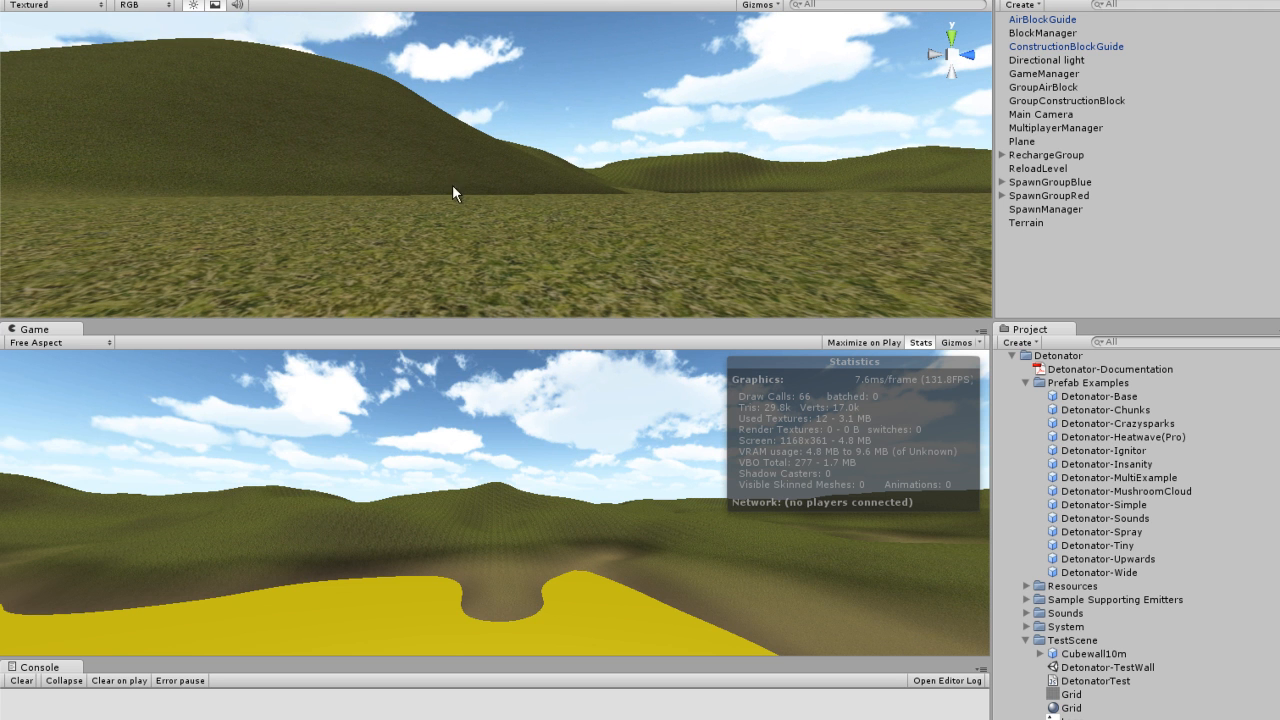
pyautogui.moveTo(588, 195); pyautogui.dragTo(840, 188, button='right')
pyautogui.moveTo(468, 213); pyautogui.dragTo(667, 112, button='right')
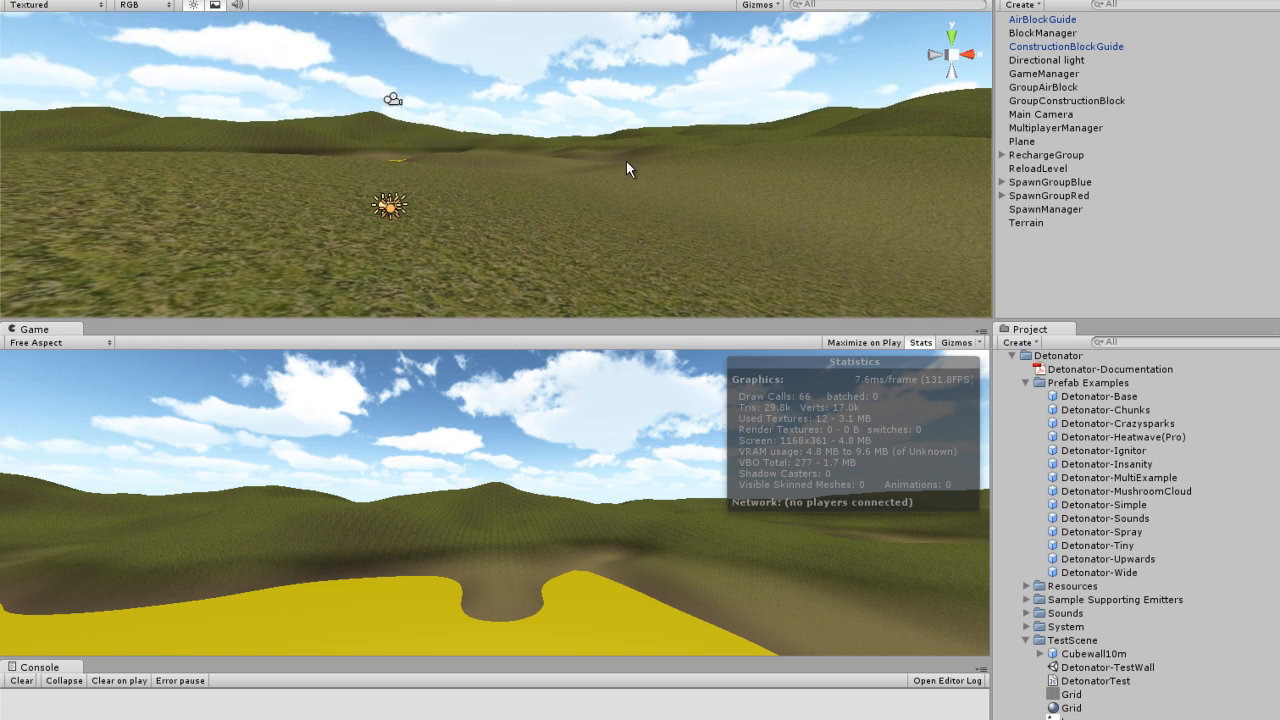
pyautogui.scroll(-3, 598, 178)
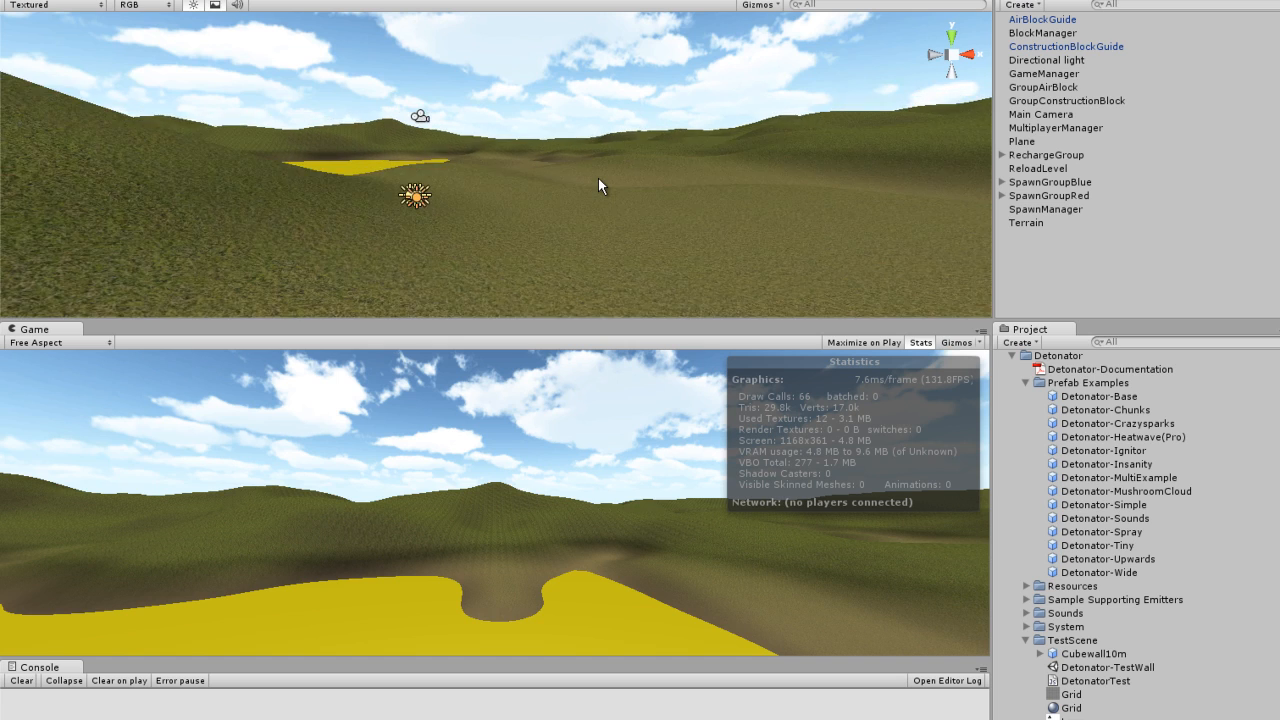
pyautogui.scroll(-2, 598, 178)
pyautogui.moveTo(598, 177); pyautogui.dragTo(562, 171, button='right')
pyautogui.scroll(-5, 430, 234)
# Give the Terrain object the Floor tag and put it on the FoundationLayer layer.
pyautogui.click(1024, 225)
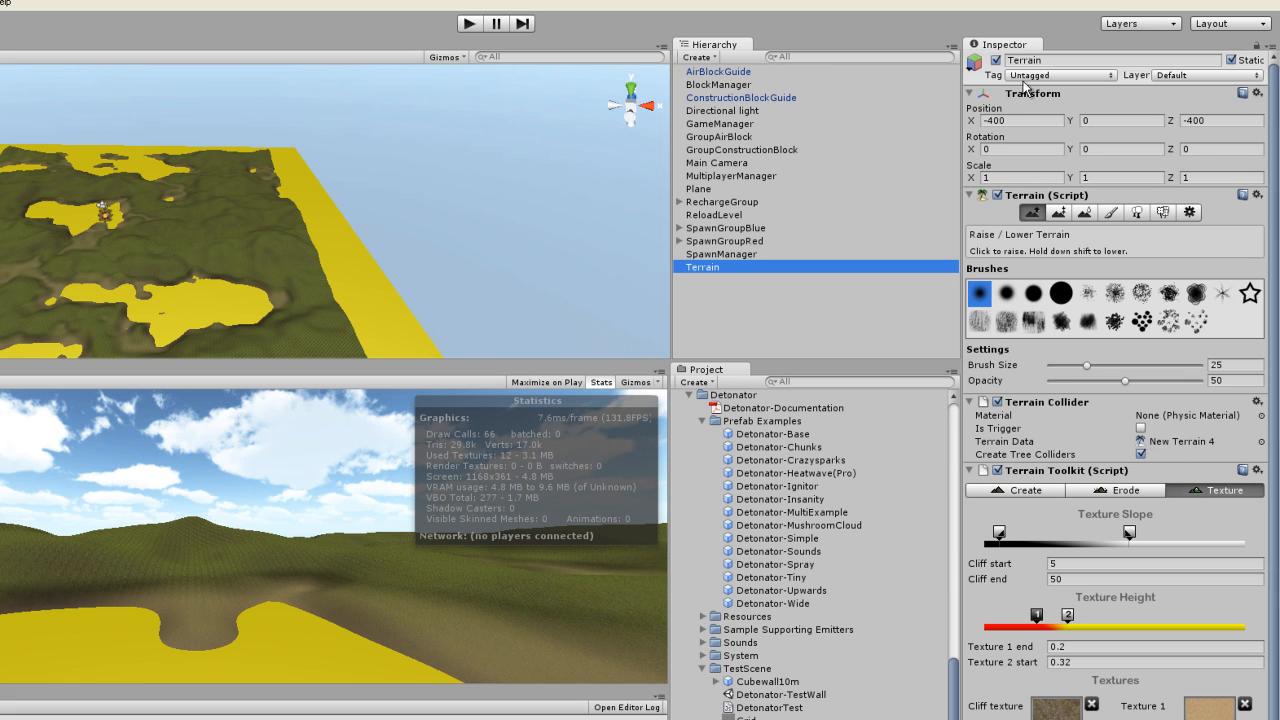
pyautogui.click(1058, 80)
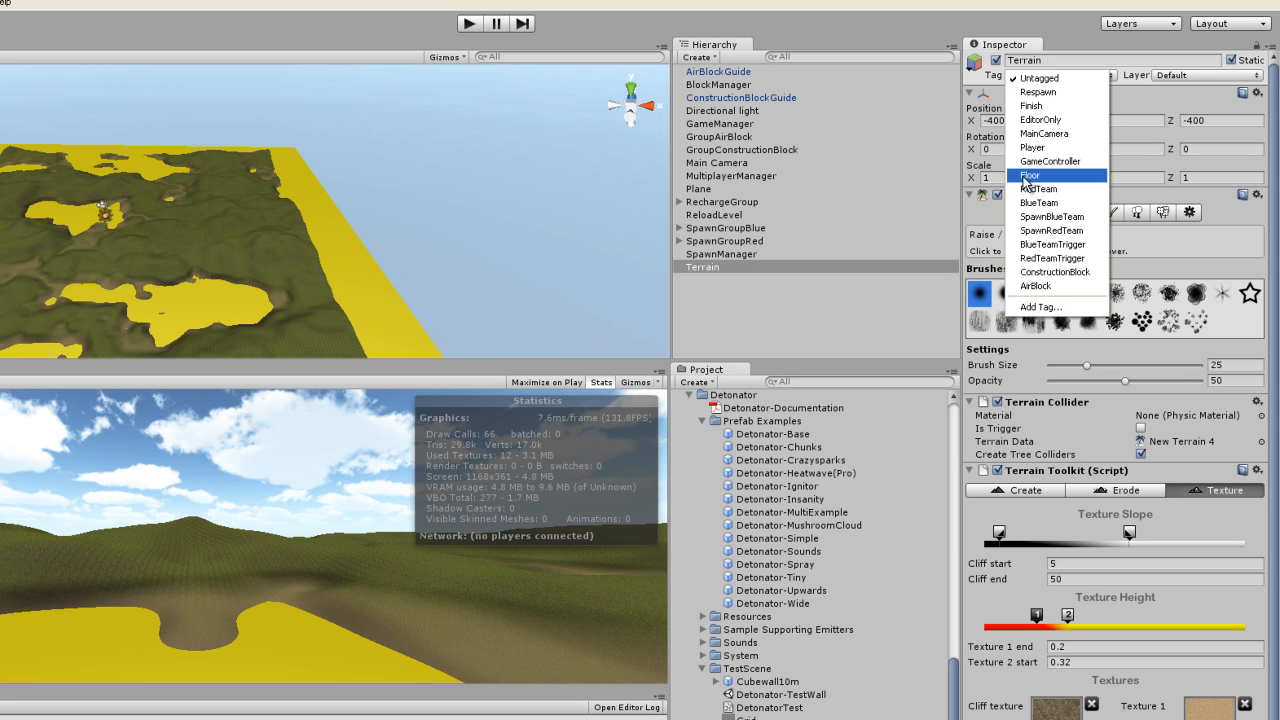
pyautogui.click(1026, 175)
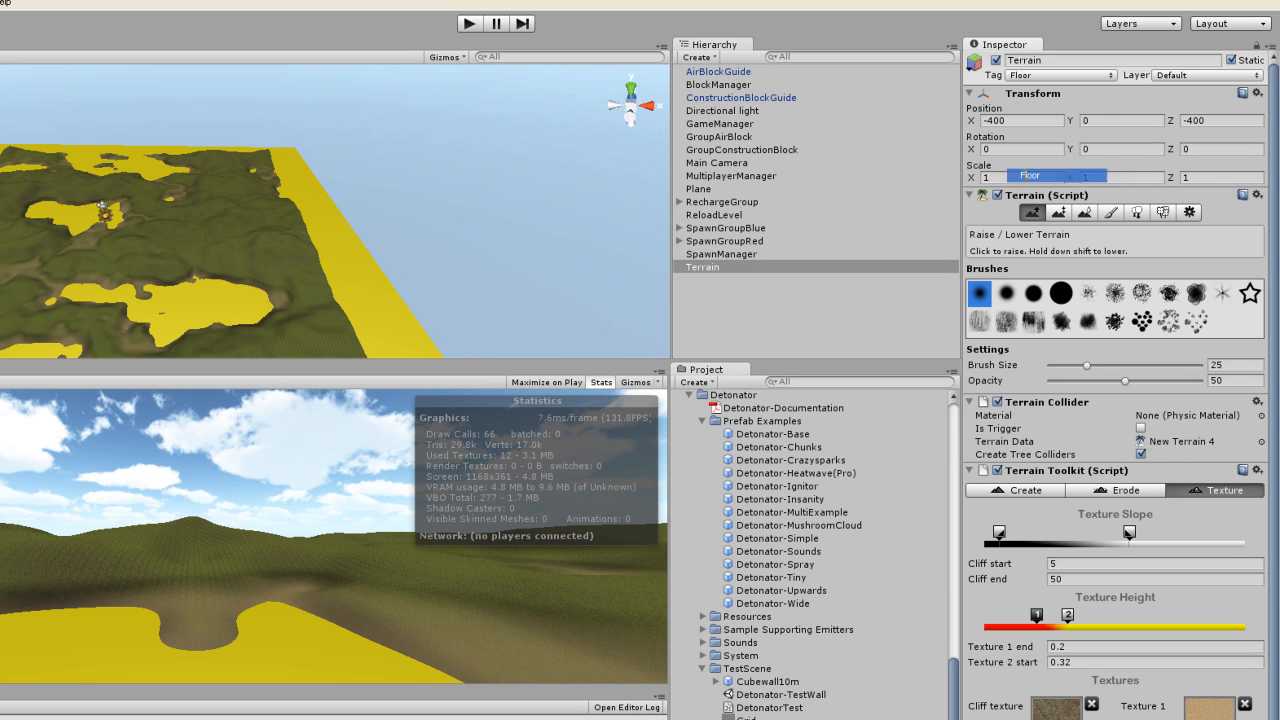
pyautogui.click(1200, 76)
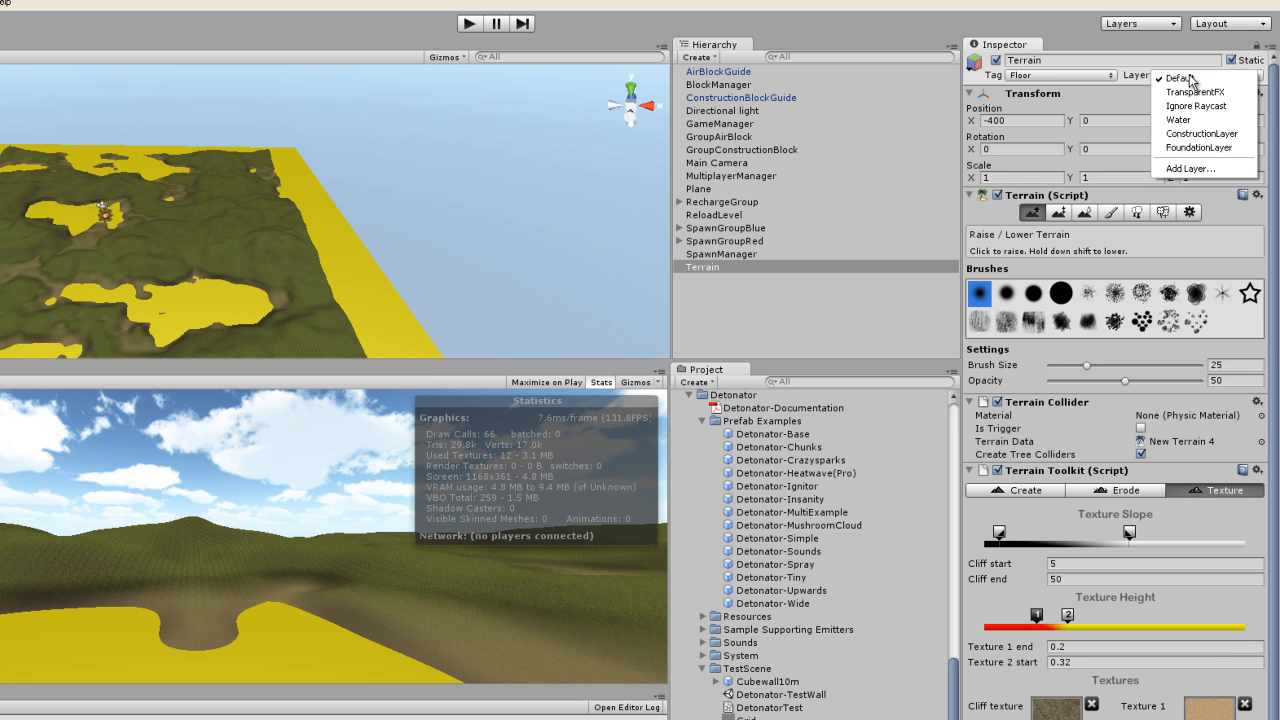
pyautogui.click(1200, 148)
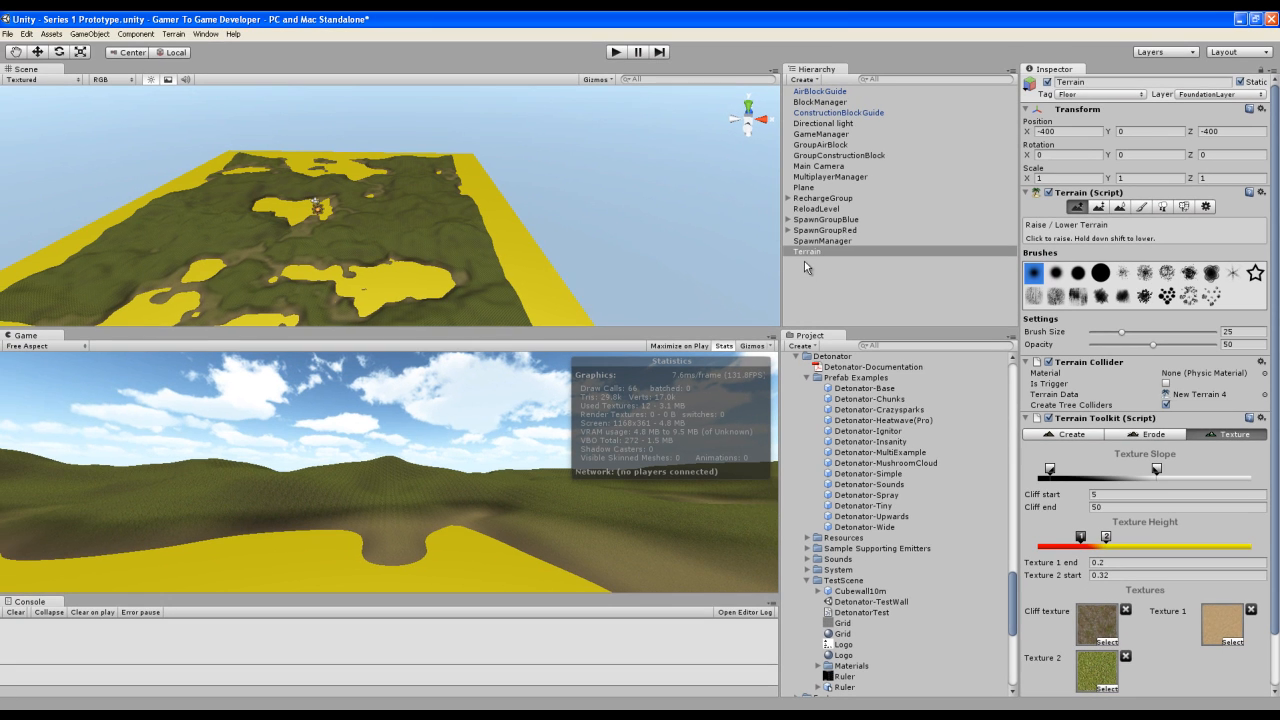
# Expand the Terrain Assets folder and its Trees Ambient-Occlusion subfolder among the project assets.
pyautogui.click(806, 254)
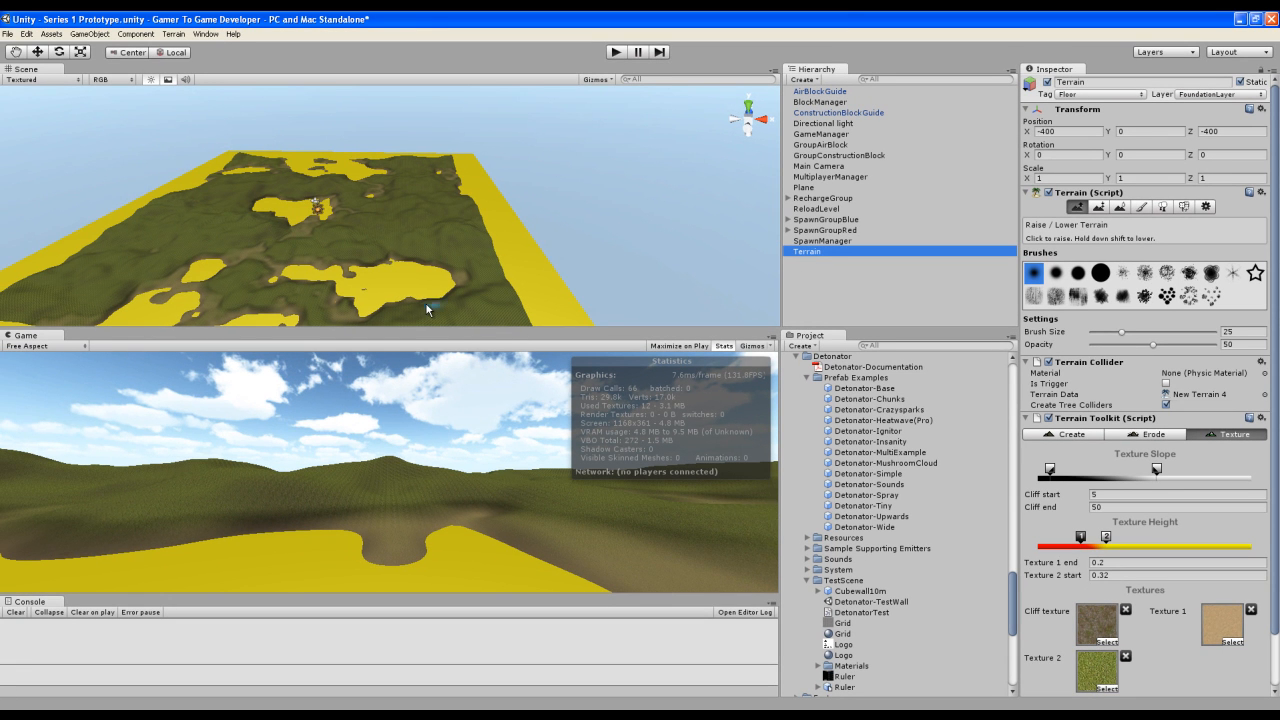
pyautogui.keyDown('alt'); pyautogui.moveTo(319, 253); pyautogui.dragTo(408, 235); pyautogui.keyUp('alt')
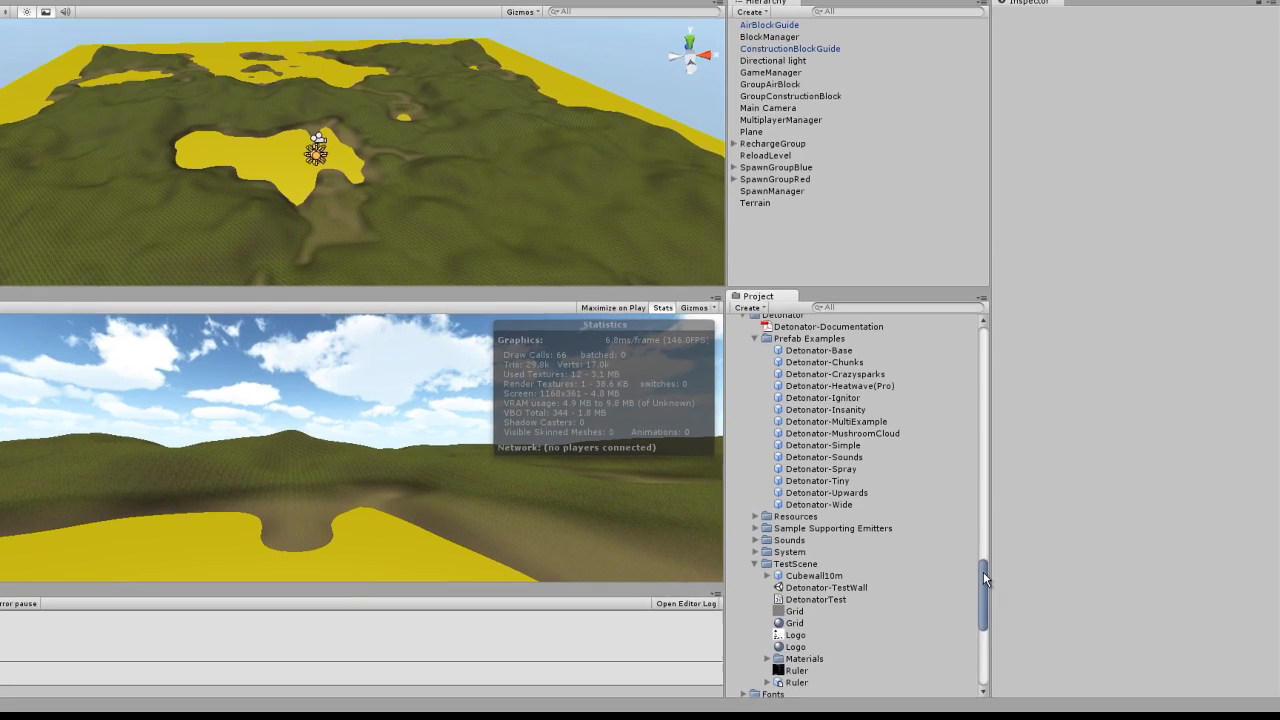
pyautogui.scroll(-5, 1007, 598)
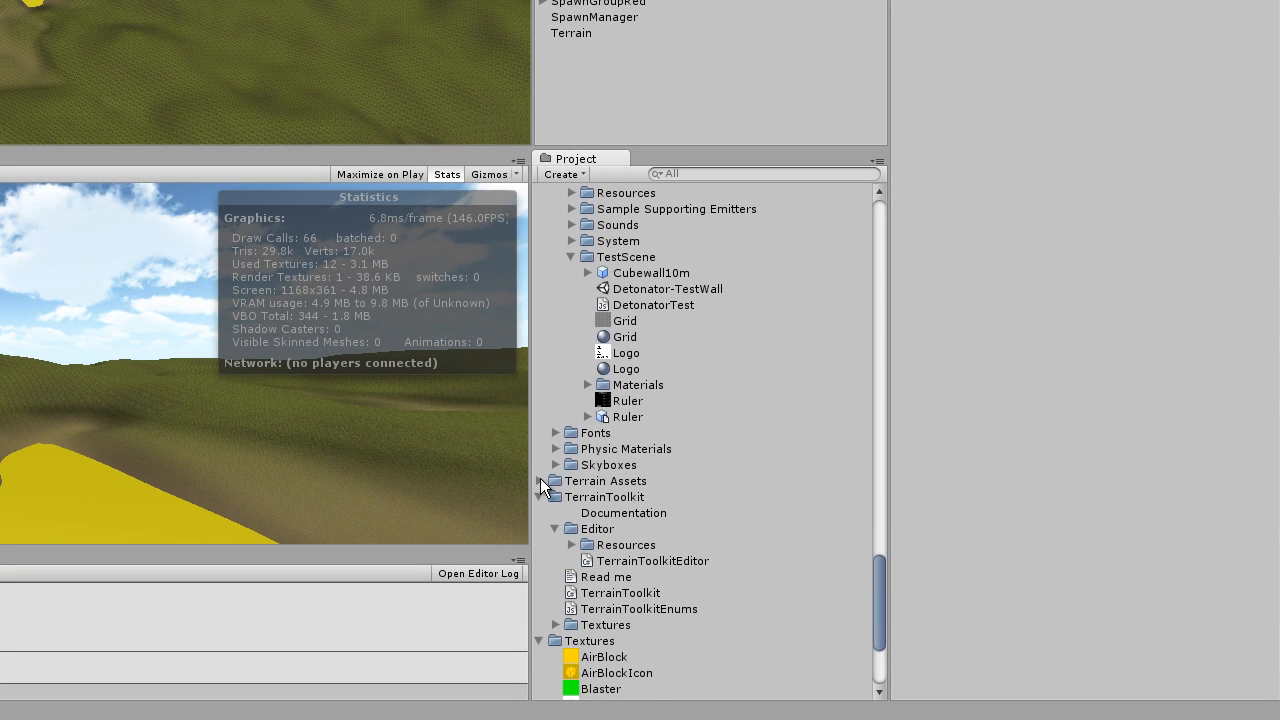
pyautogui.click(540, 480)
pyautogui.scroll(-3, 542, 466)
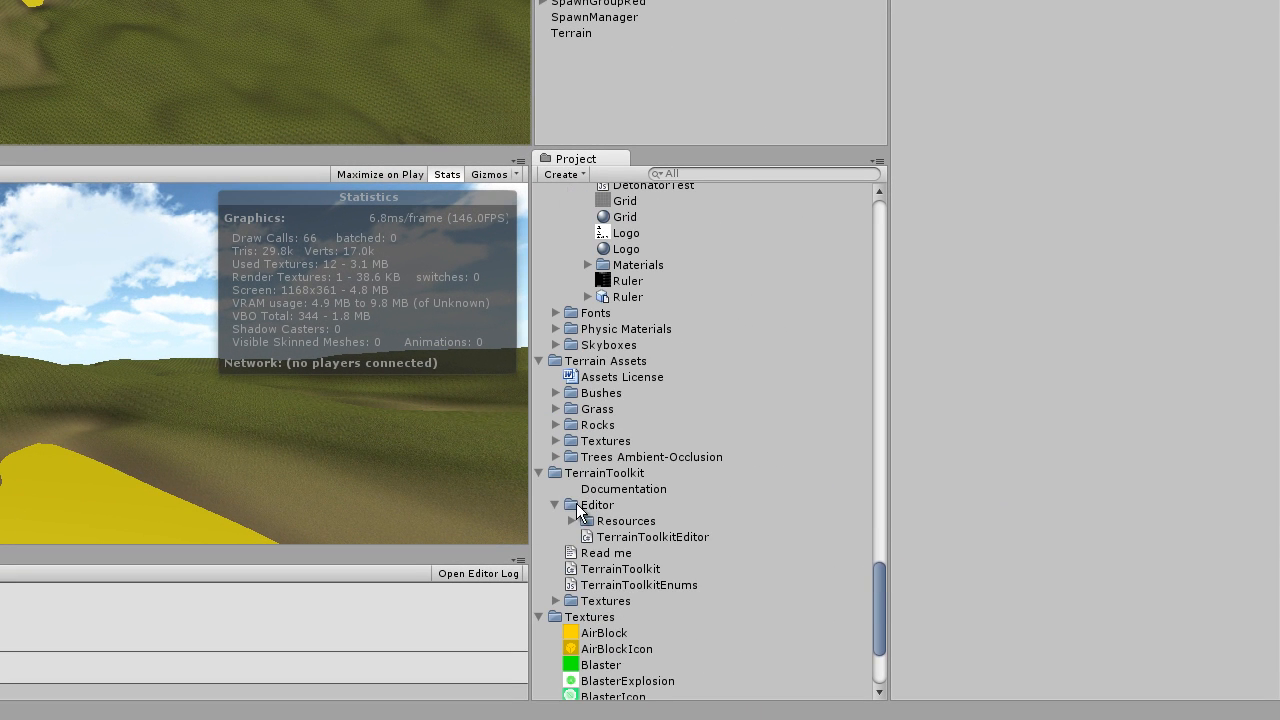
pyautogui.click(556, 457)
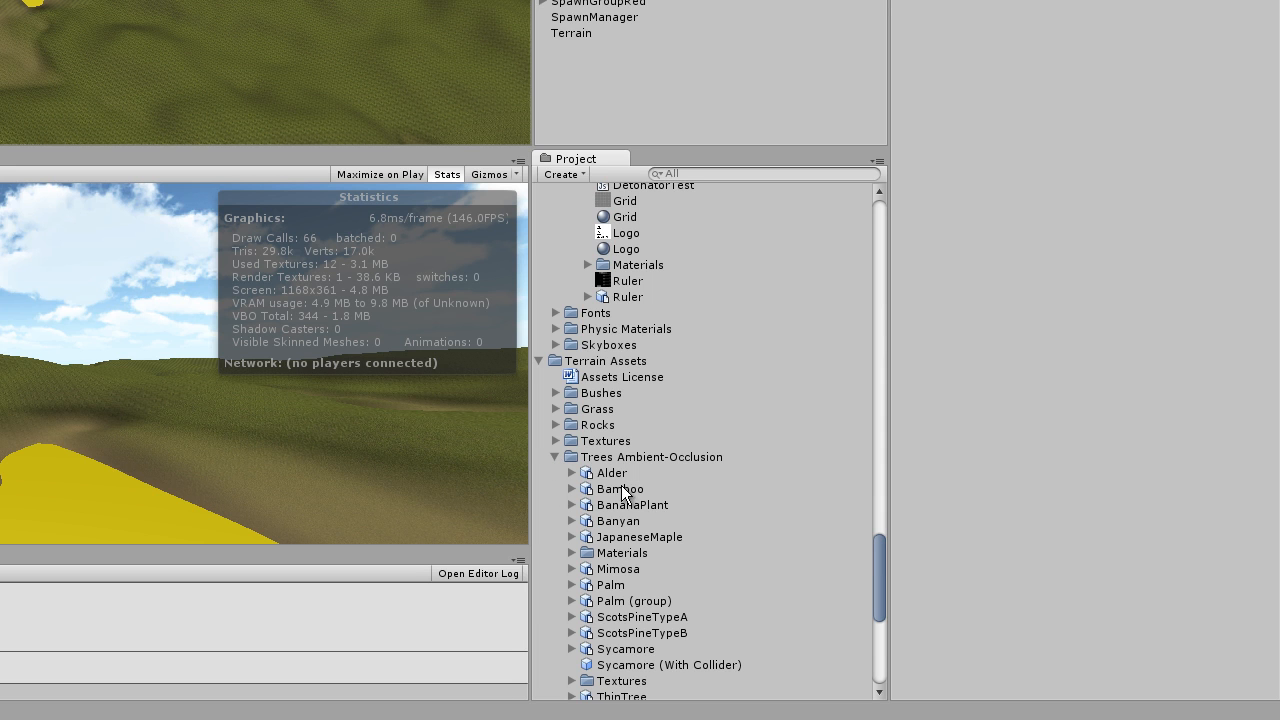
pyautogui.scroll(-2, 609, 487)
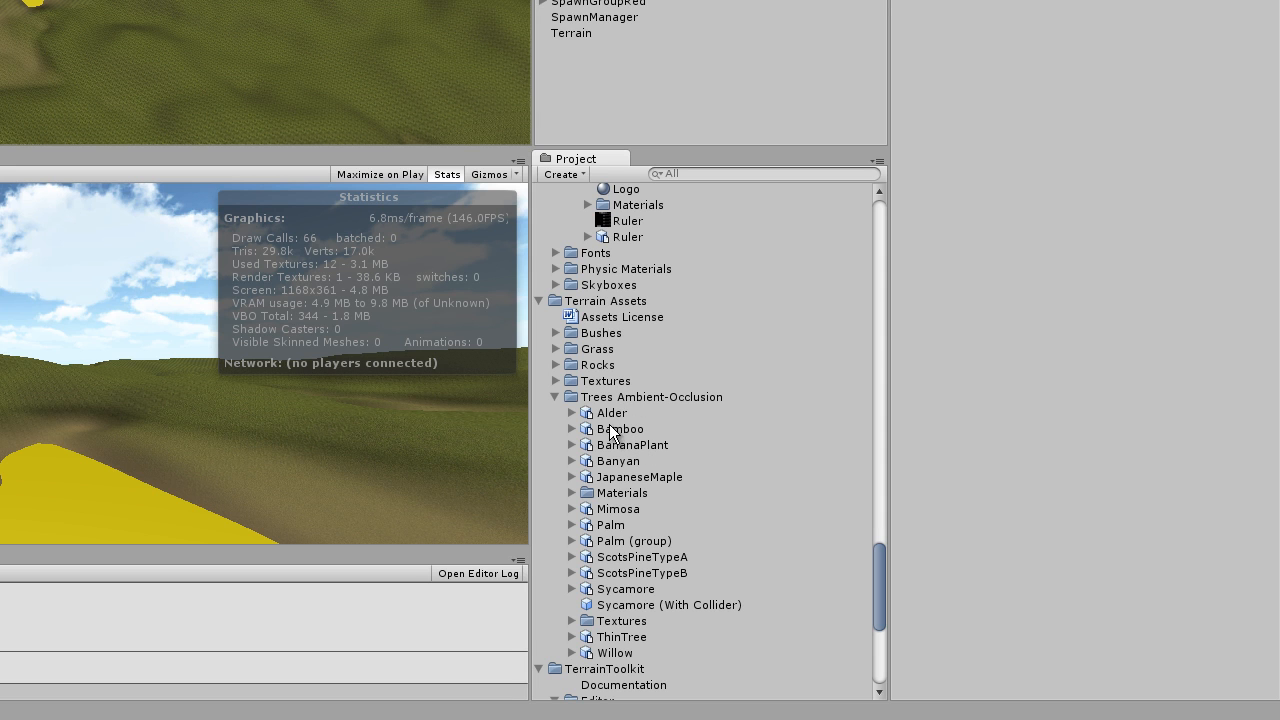
# Add the Alder tree model to the scene and set its Y position to 25.
pyautogui.moveTo(609, 414); pyautogui.dragTo(624, 107)
pyautogui.moveTo(696, 174); pyautogui.dragTo(700, 166)
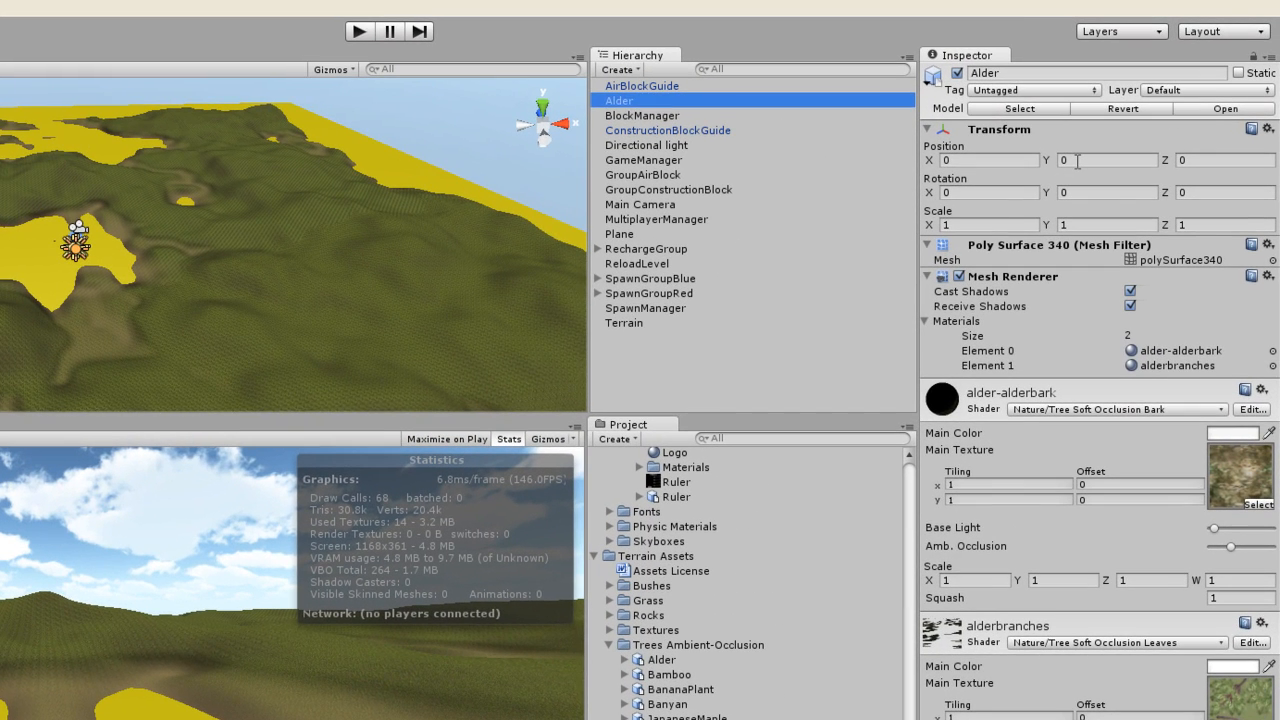
pyautogui.click(1127, 121)
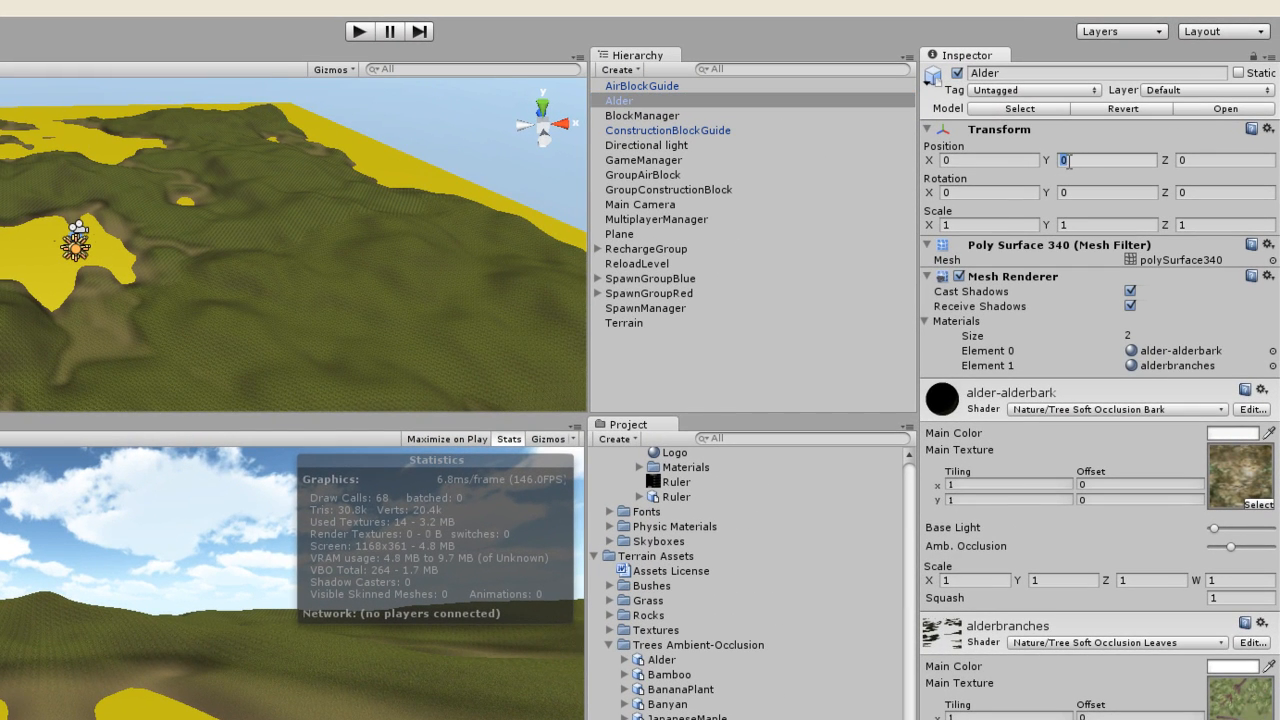
pyautogui.write('2')
pyautogui.press('Return')
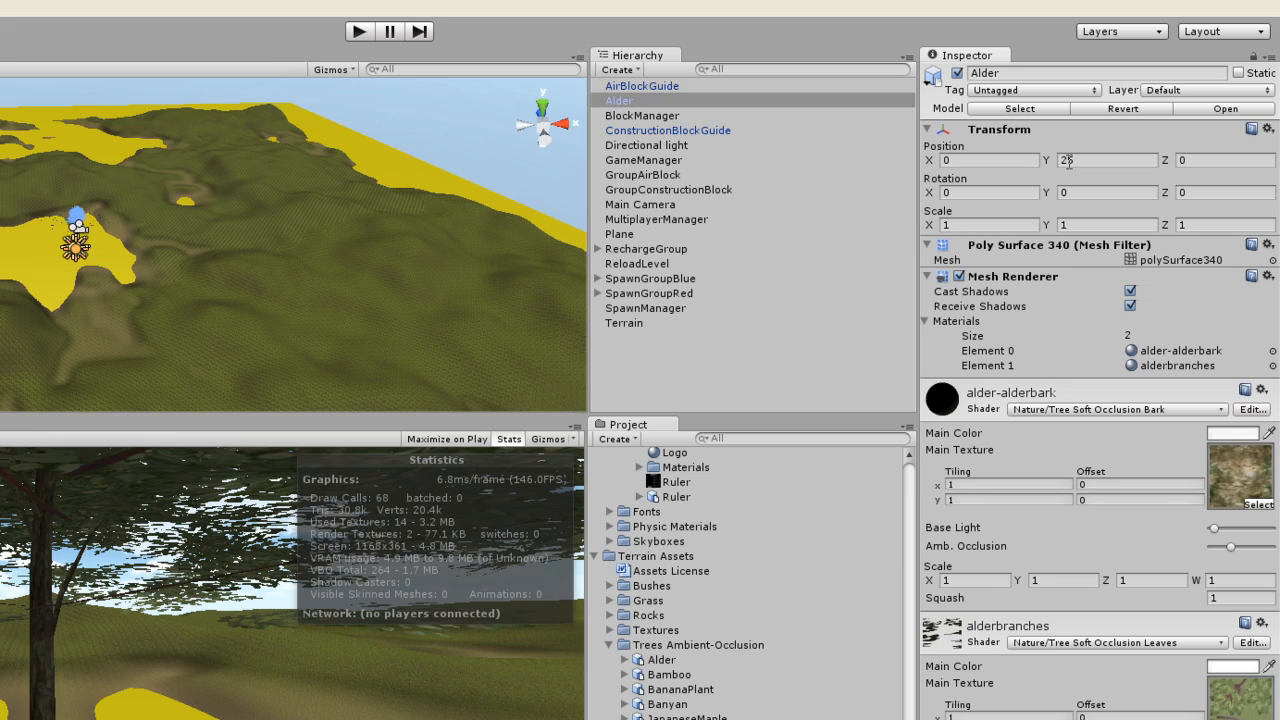
# Frame the Alder tree in the scene and examine its trunk and canopy from near ground level.
pyautogui.doubleClick(612, 102)
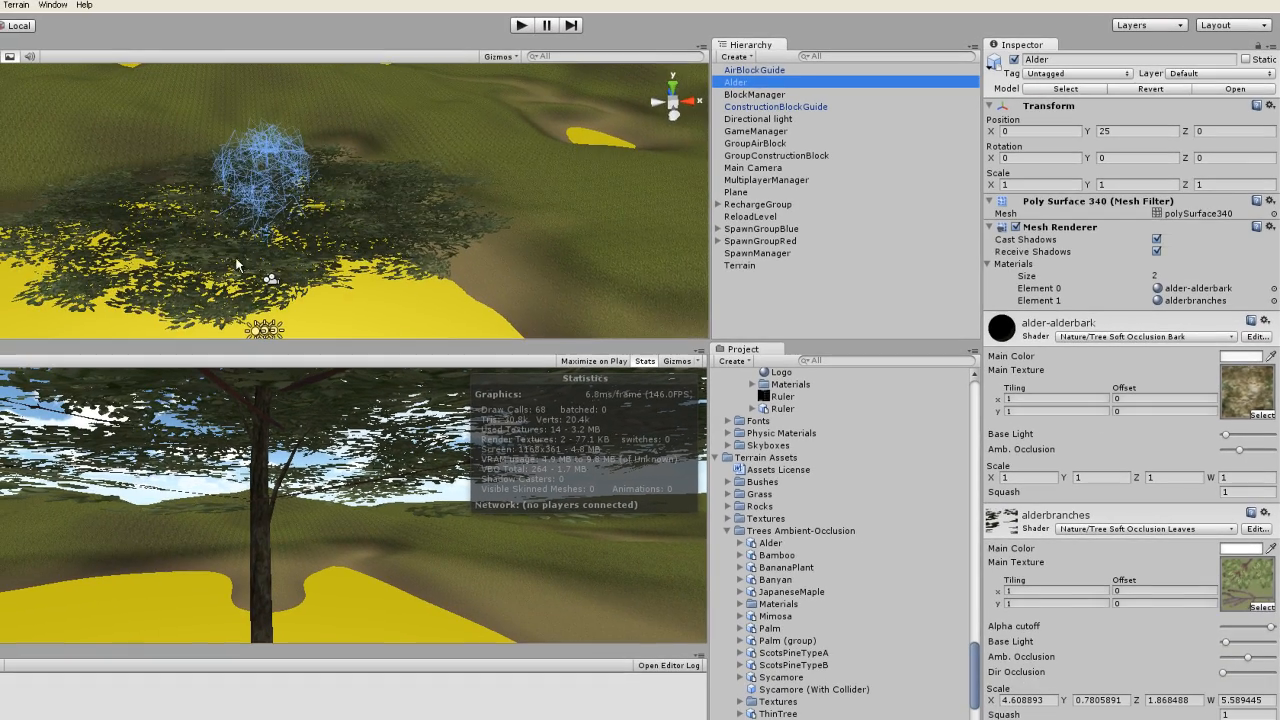
pyautogui.scroll(2, 60, 325)
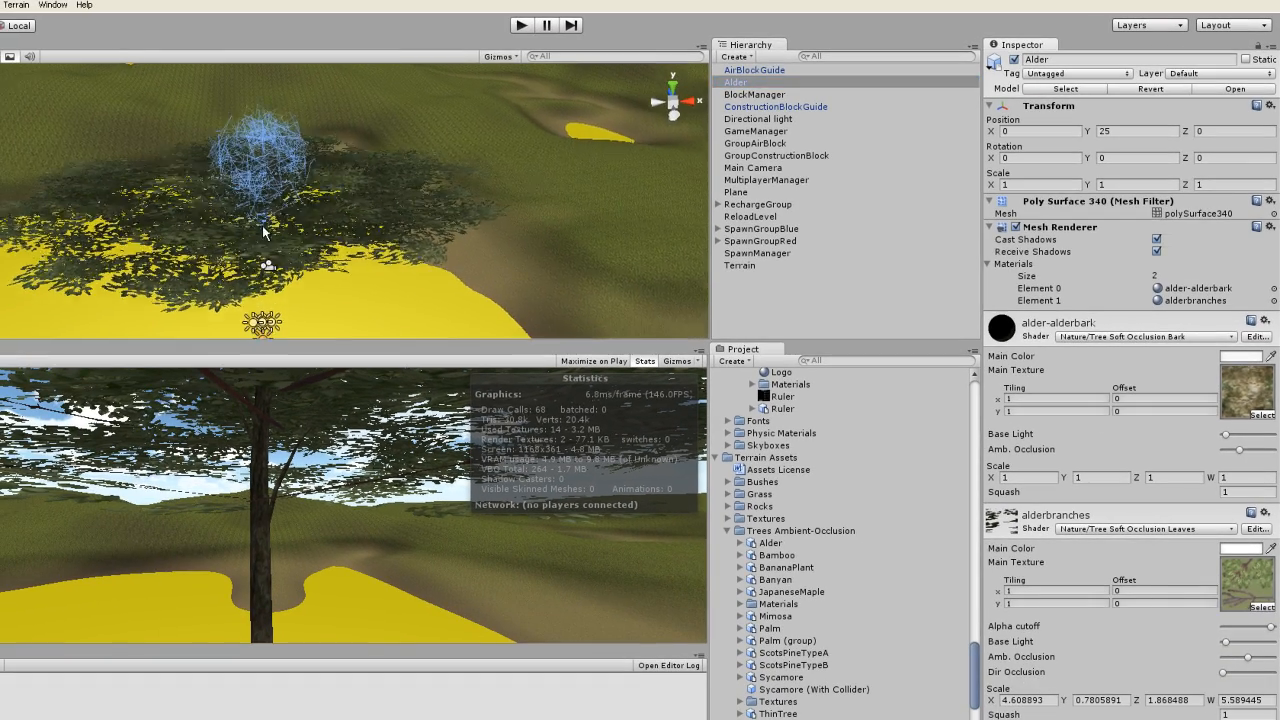
pyautogui.moveTo(62, 308); pyautogui.dragTo(80, 174, button='middle')
pyautogui.moveTo(303, 198); pyautogui.dragTo(300, 170, button='middle')
pyautogui.keyDown('alt'); pyautogui.moveTo(322, 235); pyautogui.dragTo(326, 150); pyautogui.keyUp('alt')
pyautogui.moveTo(313, 212); pyautogui.dragTo(329, 287, button='middle')
pyautogui.scroll(7, 328, 153)
pyautogui.scroll(-2, 329, 287)
pyautogui.keyDown('alt'); pyautogui.moveTo(340, 322); pyautogui.dragTo(344, 266); pyautogui.keyUp('alt')
pyautogui.moveTo(327, 256); pyautogui.dragTo(315, 153, button='middle')
pyautogui.scroll(-5, 314, 149)
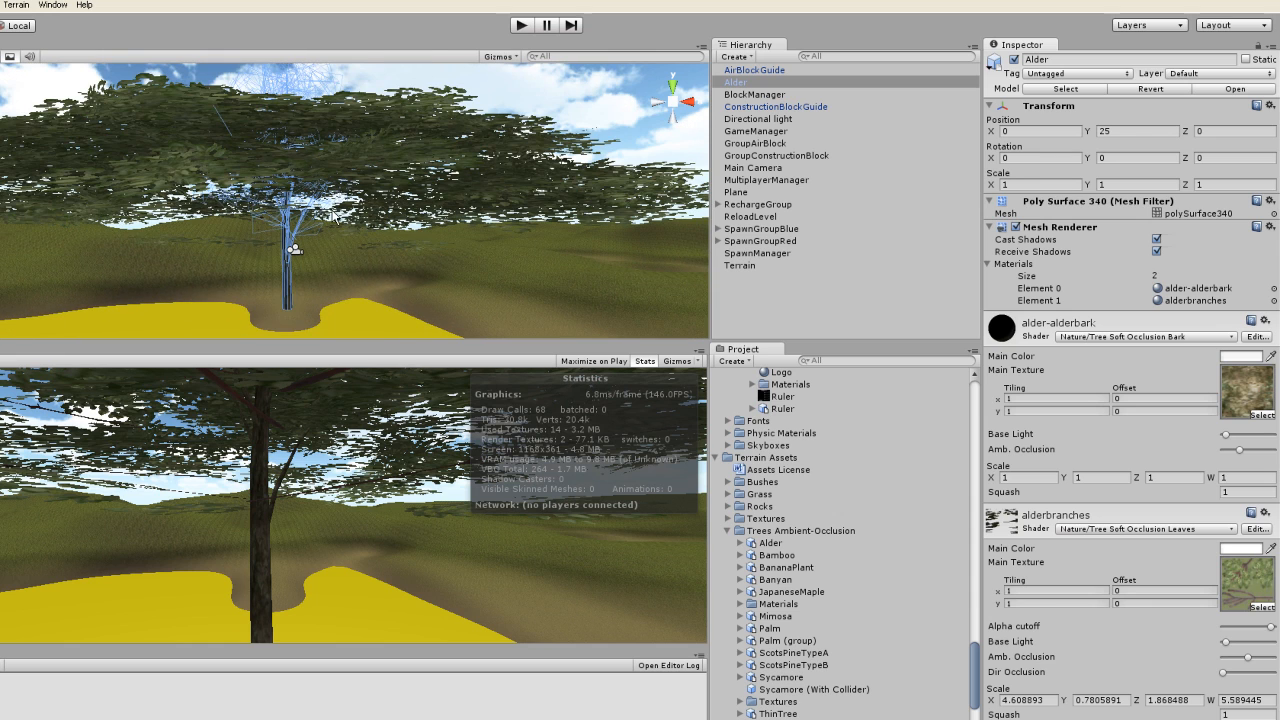
pyautogui.moveTo(276, 150); pyautogui.dragTo(272, 200, button='middle')
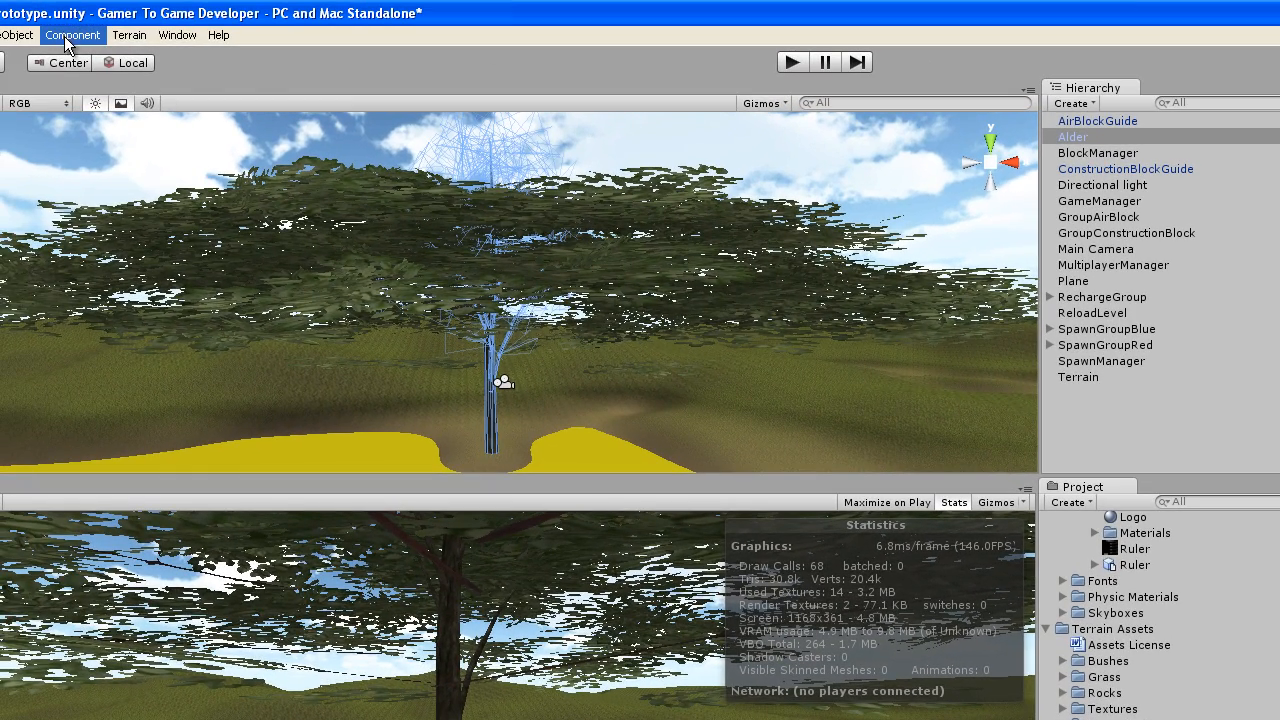
# Add a Capsule Collider to the Alder tree, accepting the loss of its prefab parent.
pyautogui.click(66, 40)
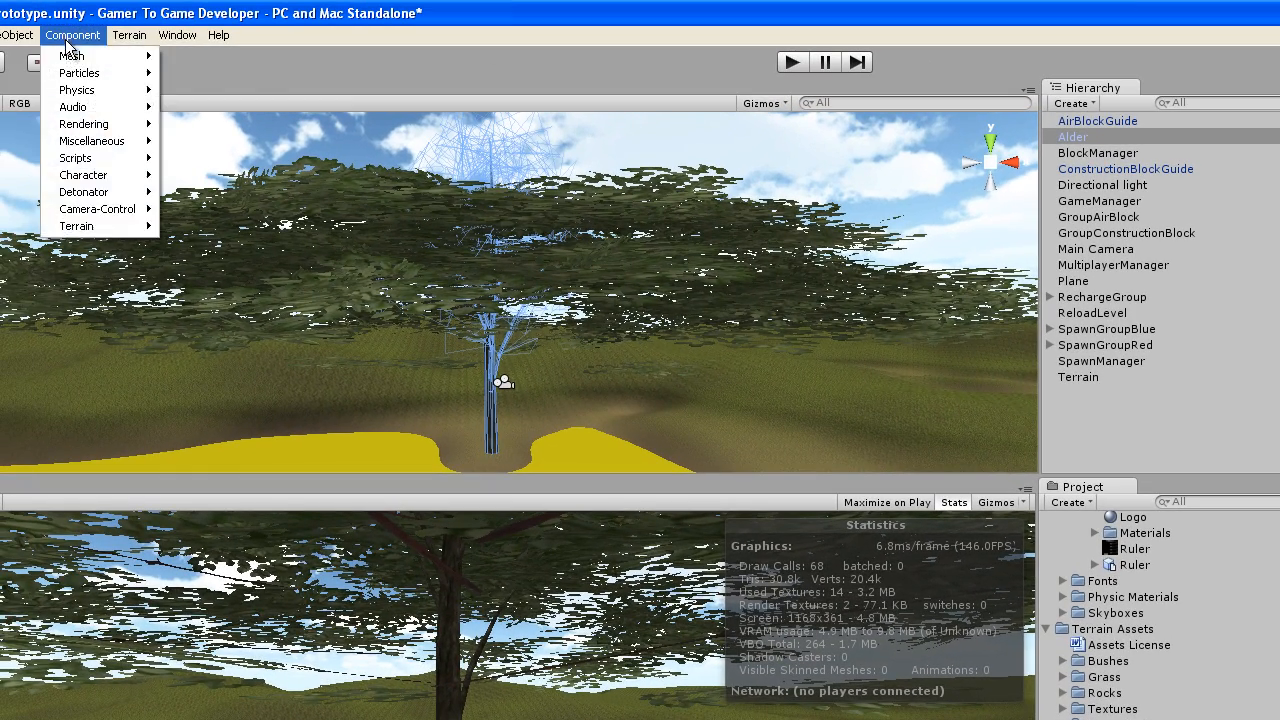
pyautogui.moveTo(97, 93)
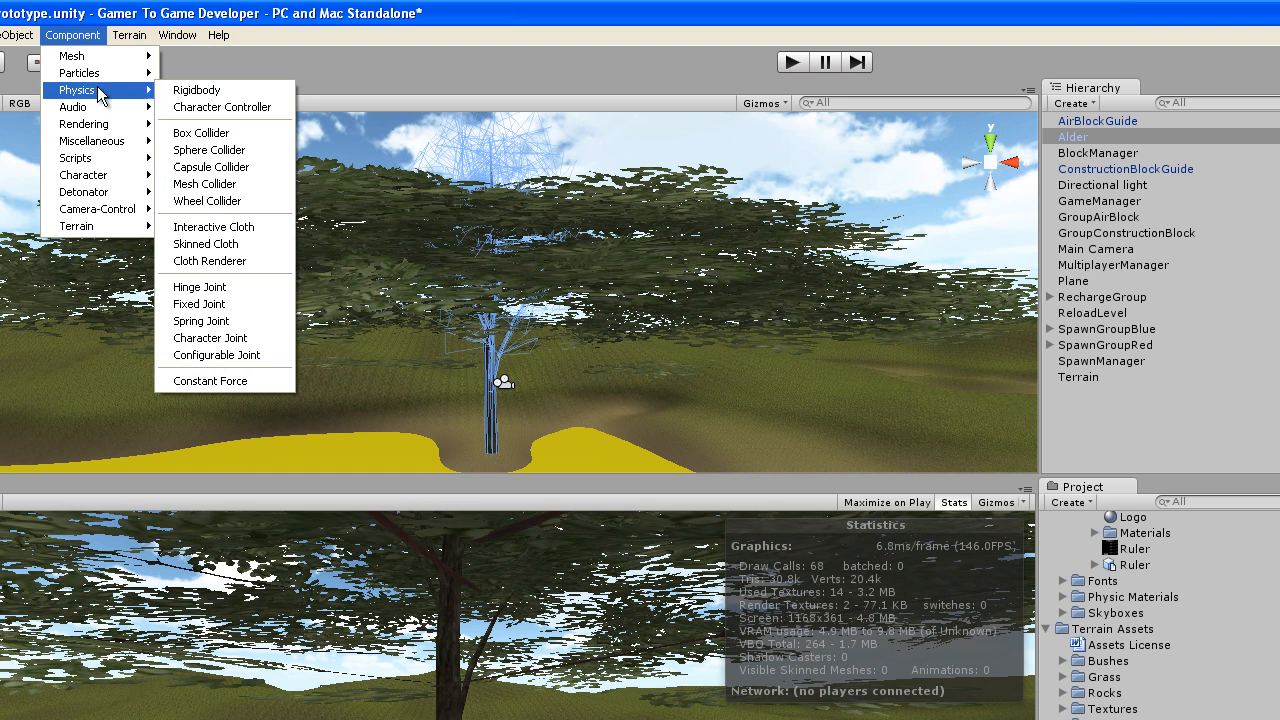
pyautogui.click(213, 167)
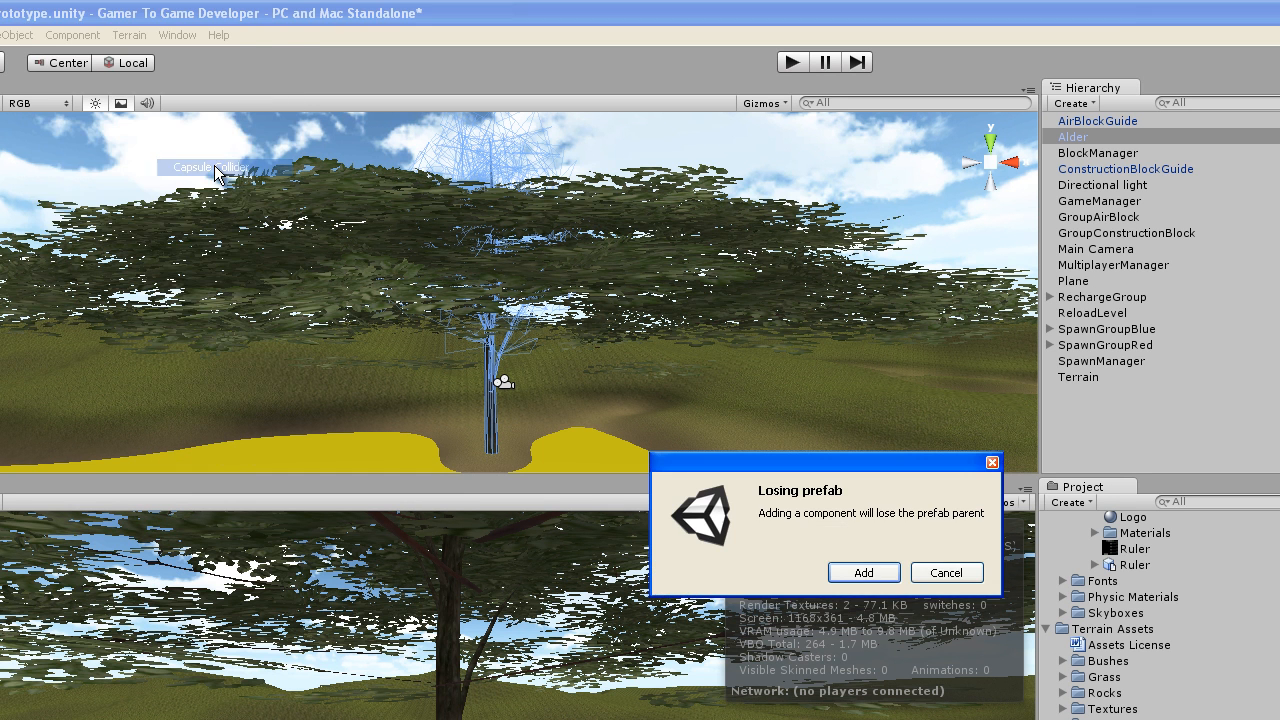
pyautogui.click(864, 573)
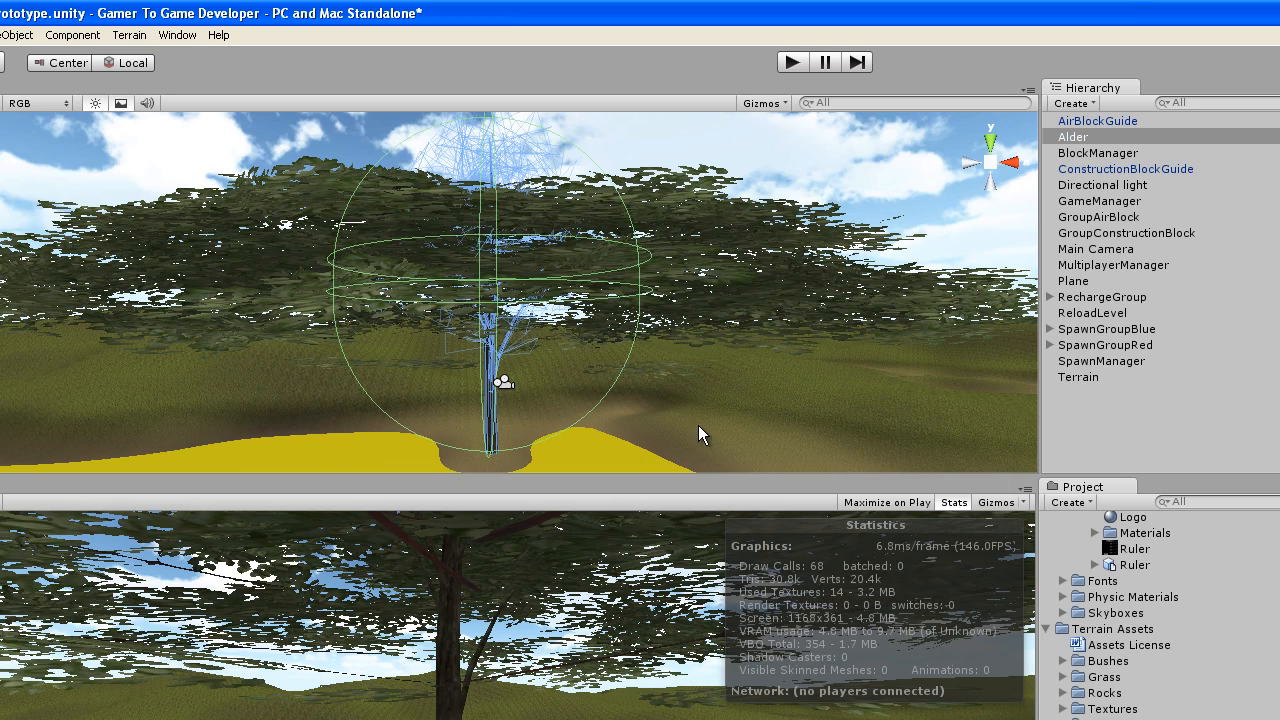
# Set the radius of the Alder's Capsule Collider to 0.7.
pyautogui.moveTo(498, 309); pyautogui.dragTo(536, 308, button='middle')
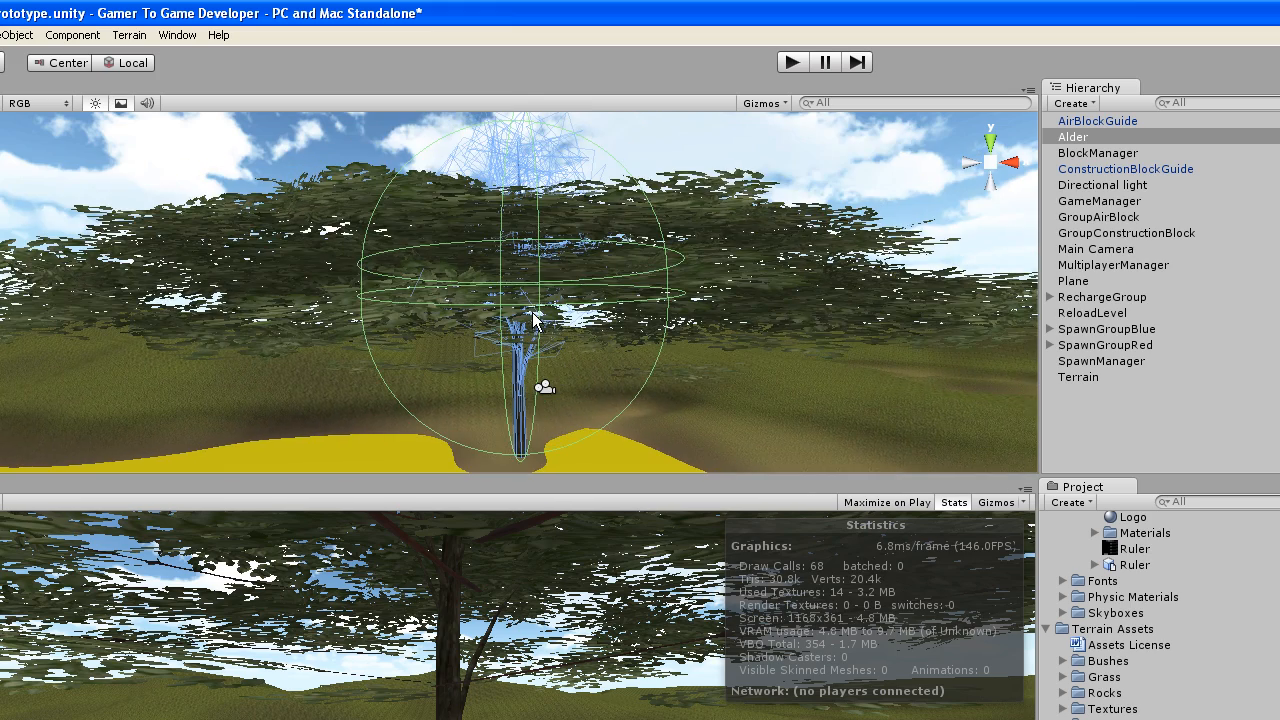
pyautogui.scroll(-2, 1273, 552)
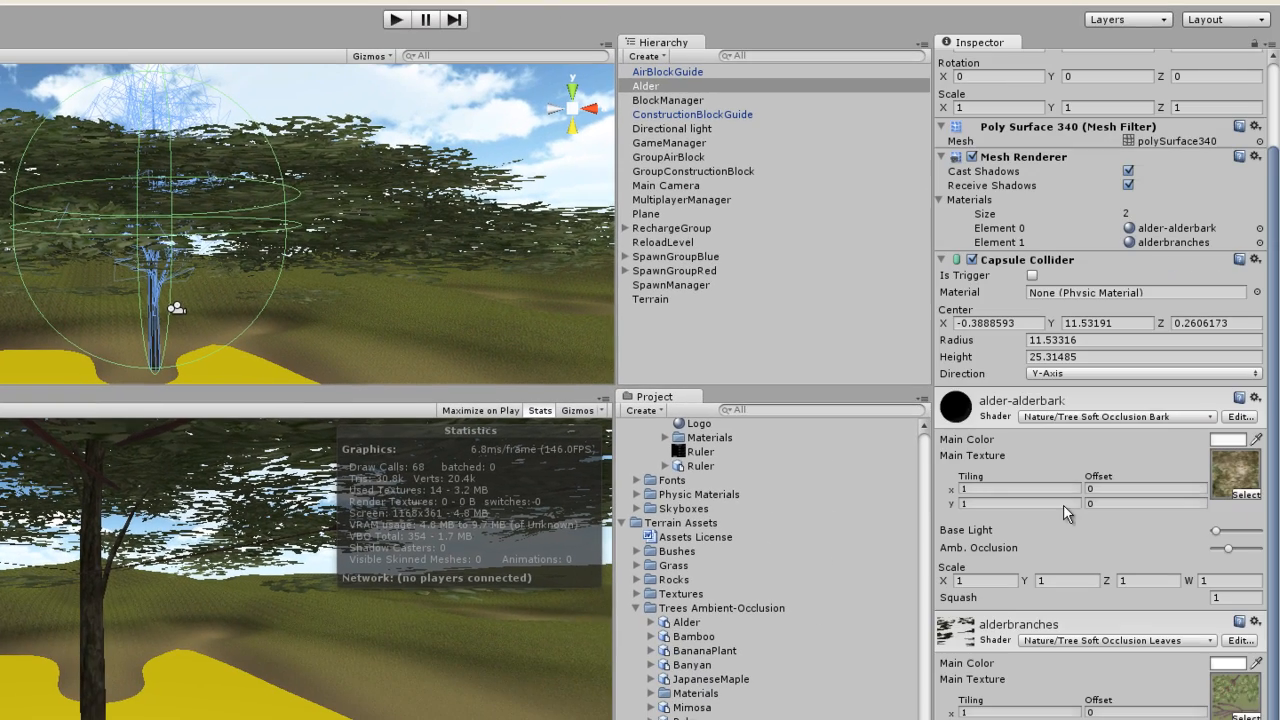
pyautogui.click(1092, 340)
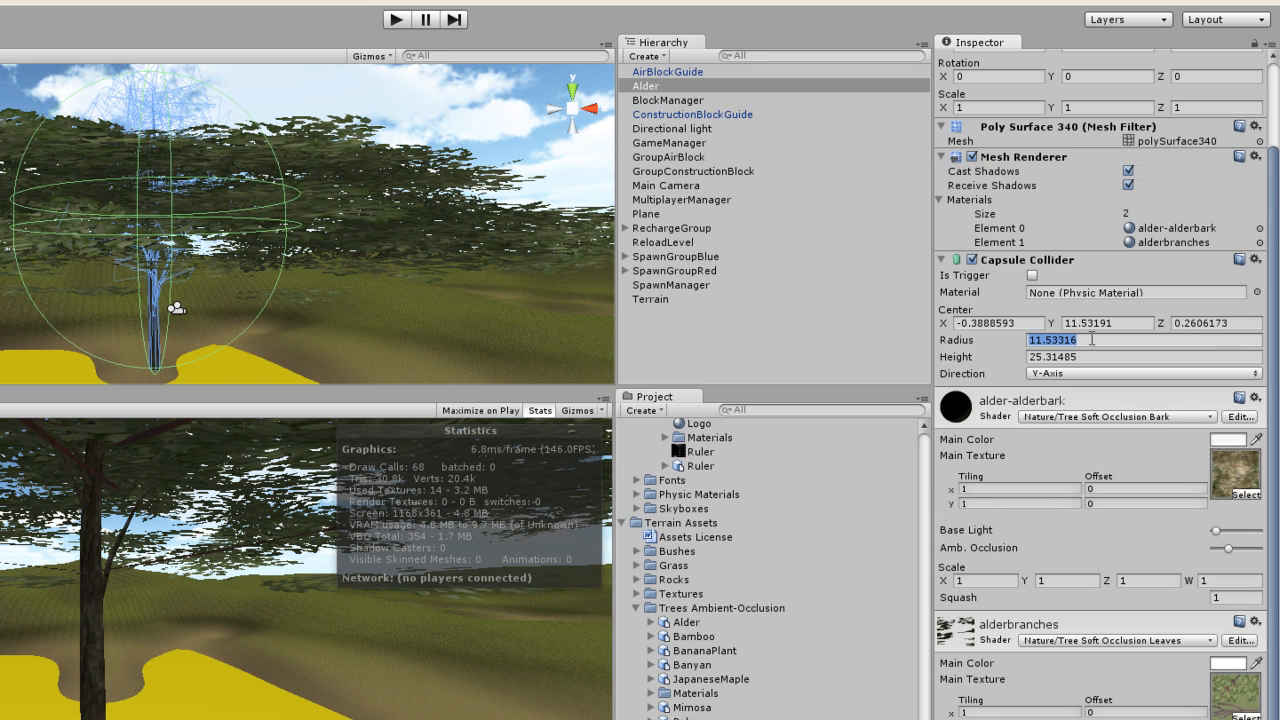
pyautogui.write('0.7')
pyautogui.press('Return')
pyautogui.keyDown('alt'); pyautogui.moveTo(208, 291); pyautogui.dragTo(105, 197); pyautogui.keyUp('alt')
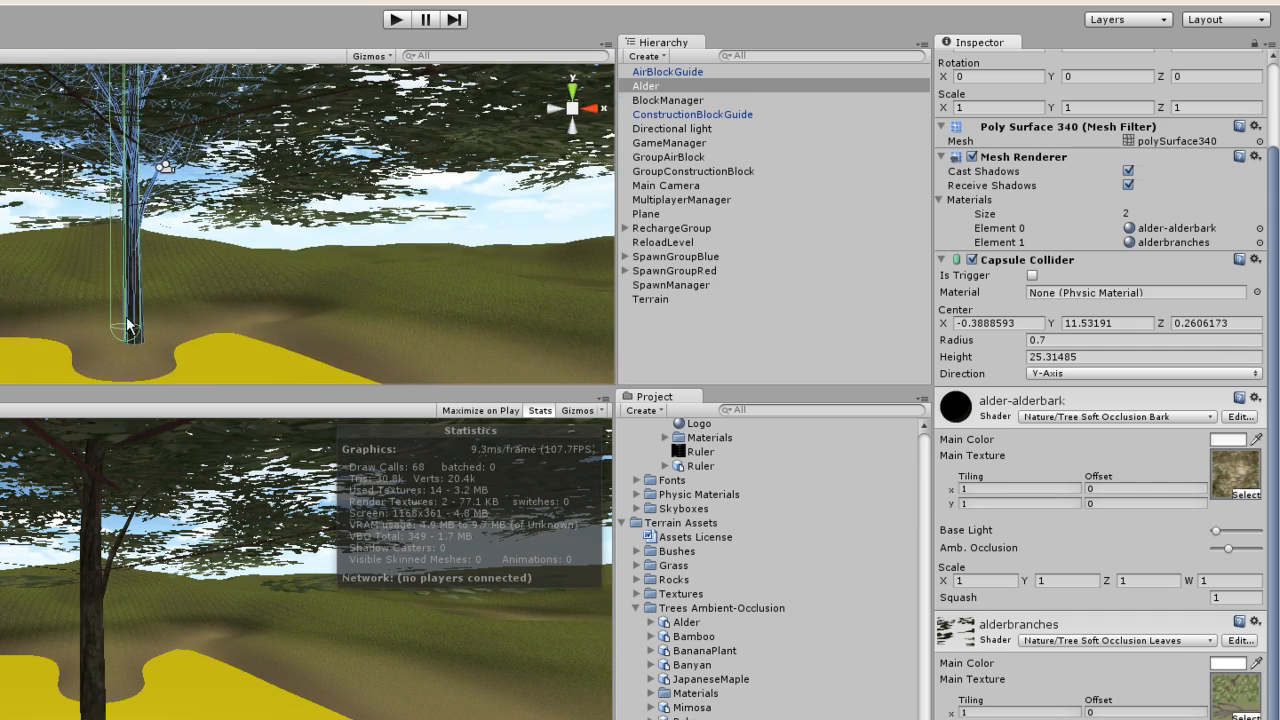
# Set the center of the Alder's Capsule Collider to X 0, Y 11.5, Z 0.
pyautogui.keyDown('alt'); pyautogui.moveTo(185, 257); pyautogui.dragTo(190, 10); pyautogui.keyUp('alt')
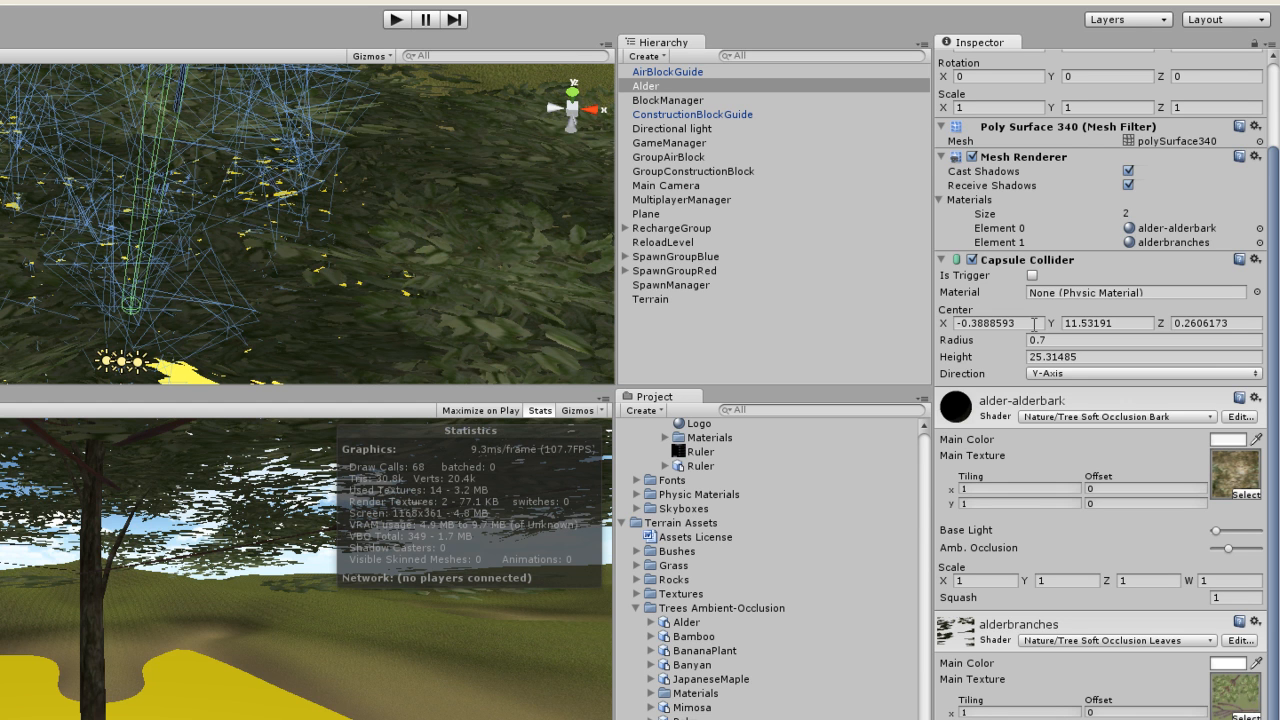
pyautogui.click(1034, 323)
pyautogui.write('0')
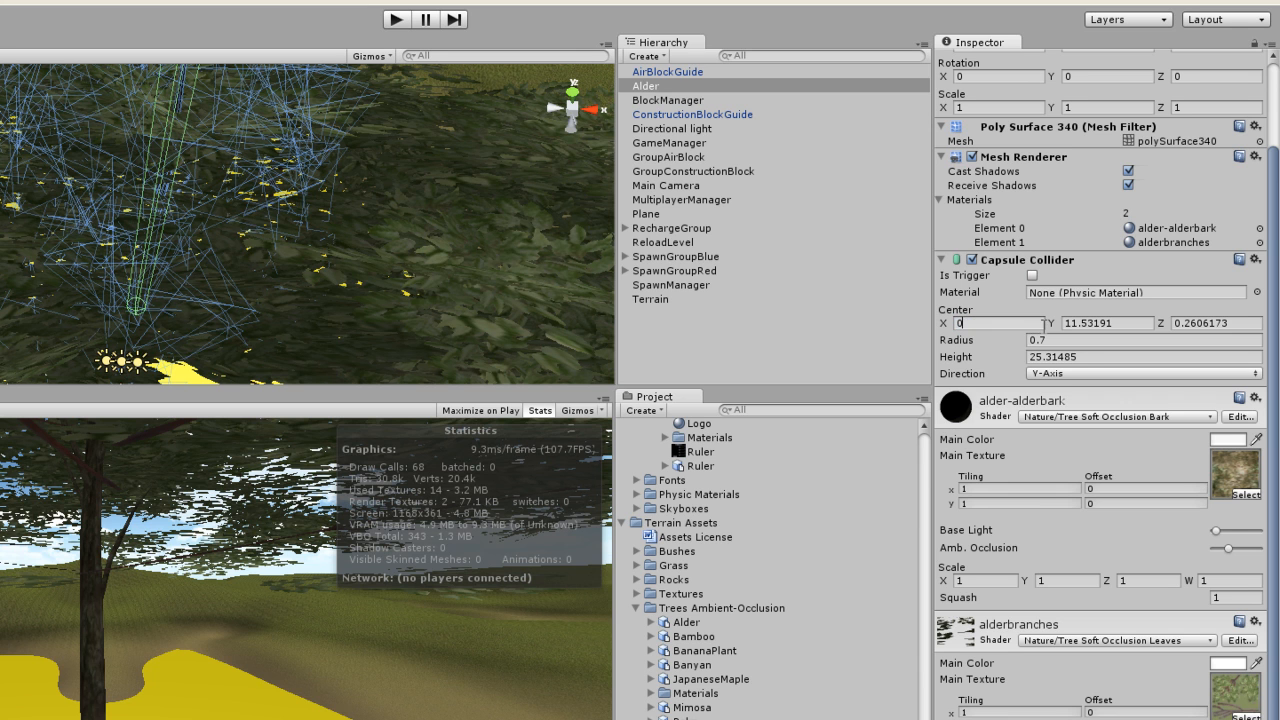
pyautogui.click(1145, 323)
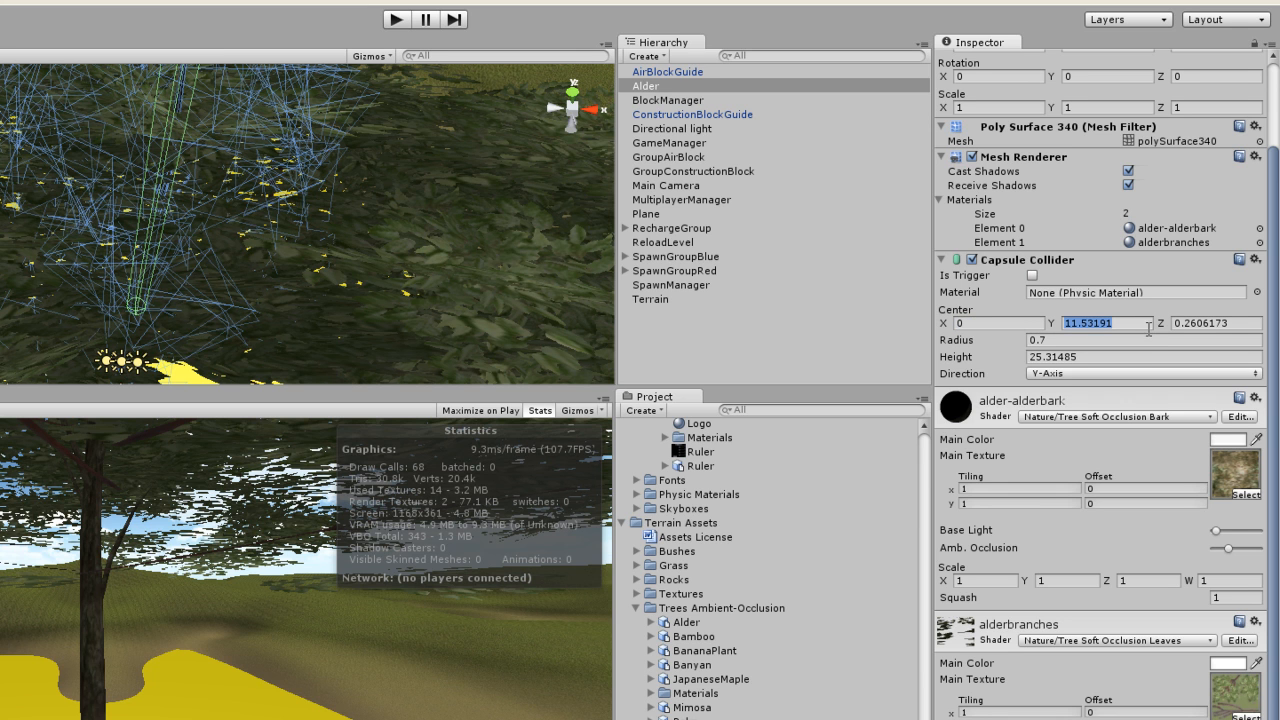
pyautogui.write('11.5')
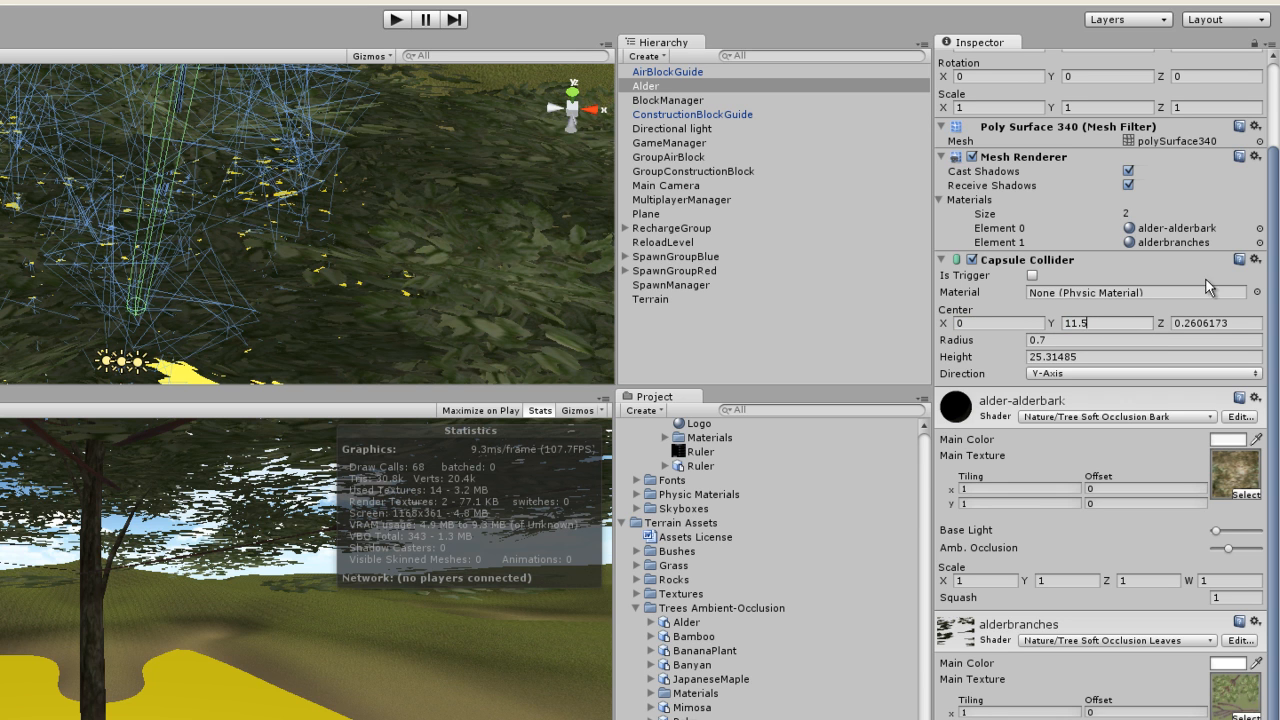
pyautogui.click(1238, 322)
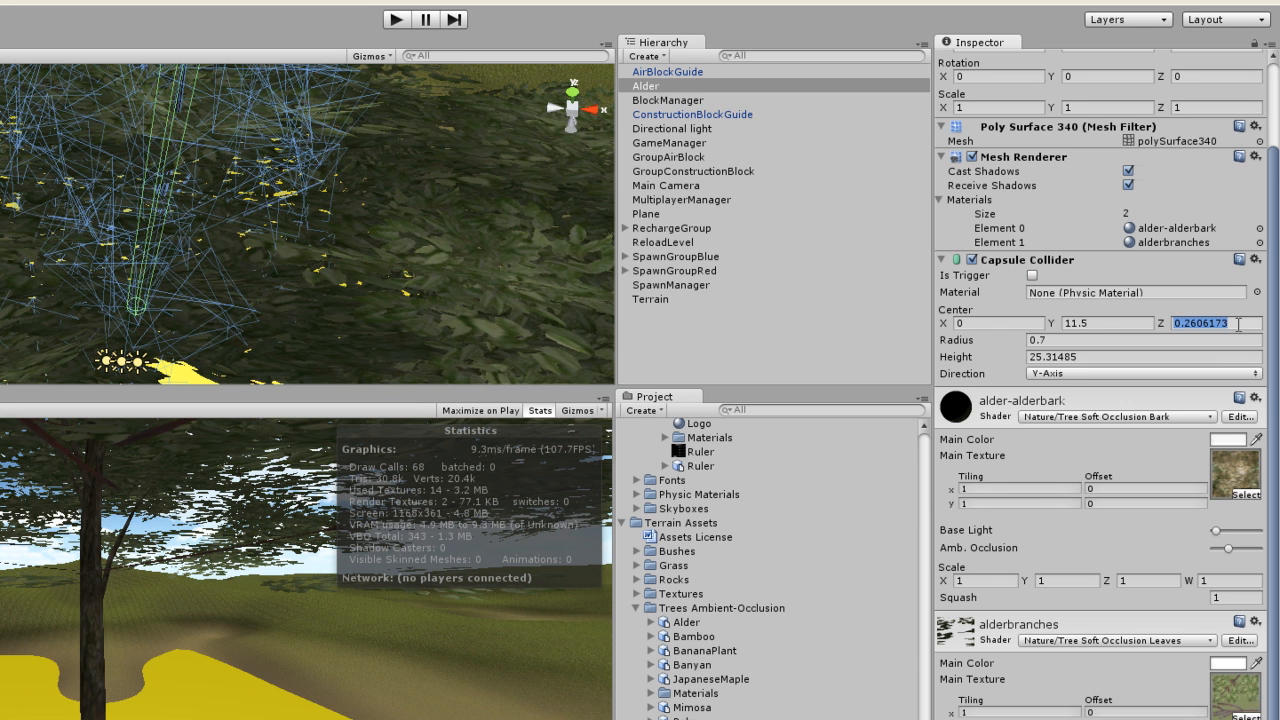
pyautogui.write('0')
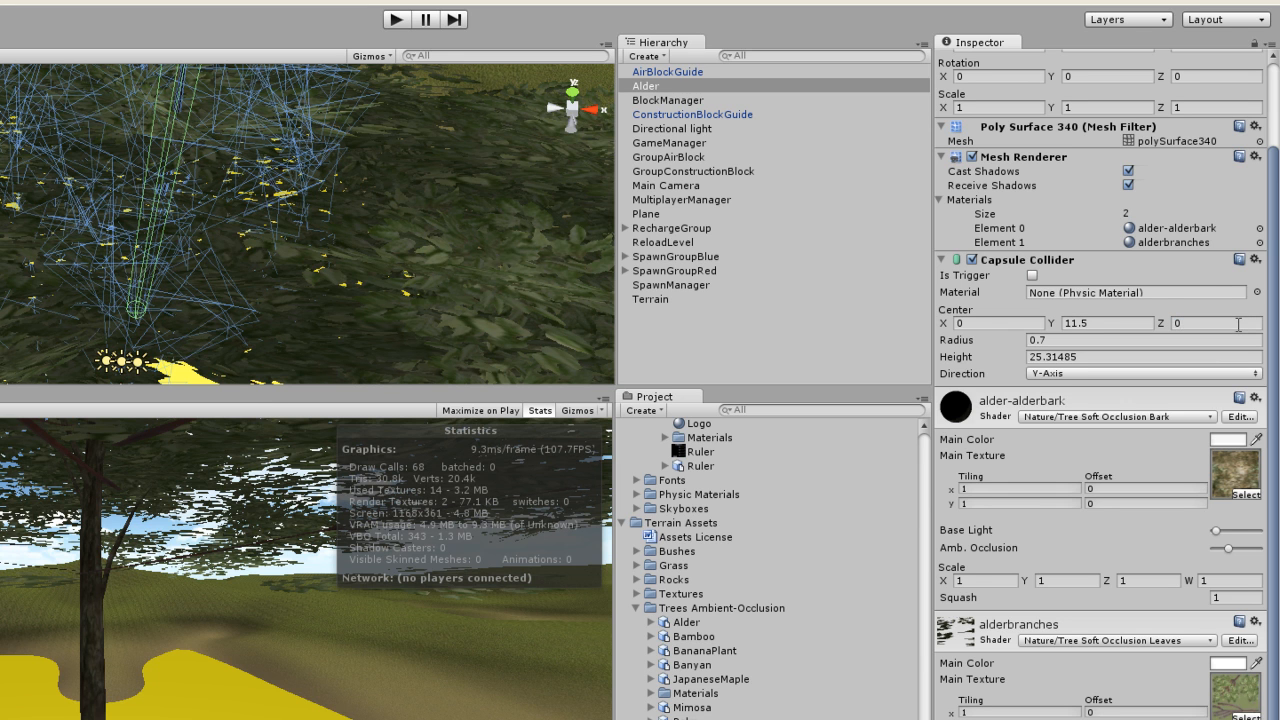
# Examine the collider's fit around the Alder's trunk and the tree's canopy from several sides and heights.
pyautogui.moveTo(246, 269); pyautogui.dragTo(231, 6, button='middle')
pyautogui.moveTo(190, 140); pyautogui.dragTo(175, 2, button='right')
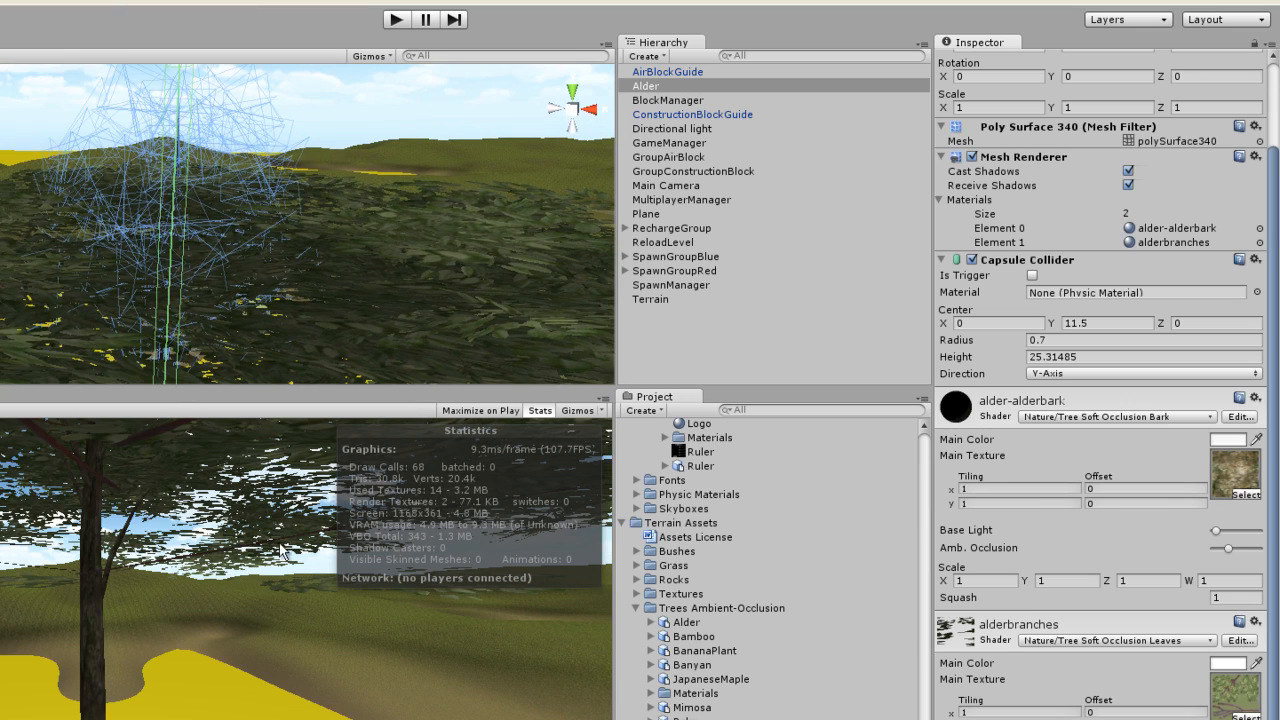
pyautogui.moveTo(248, 294); pyautogui.dragTo(240, 50, button='middle')
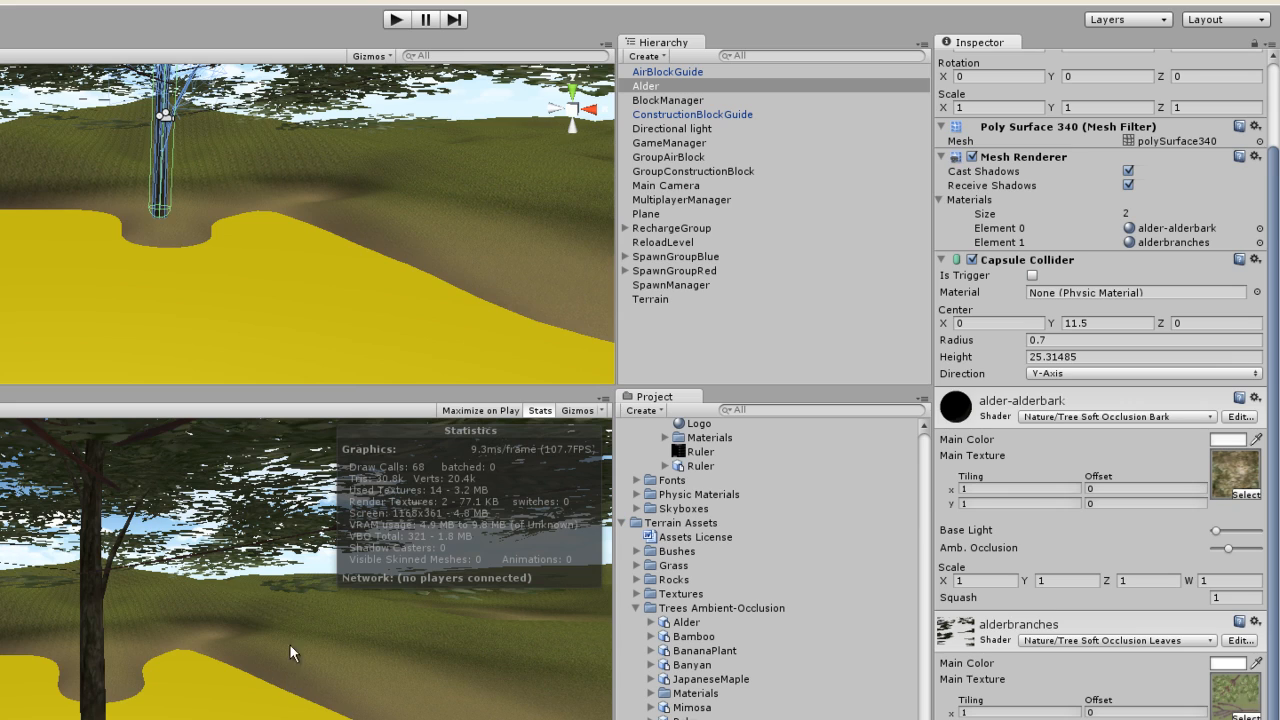
pyautogui.moveTo(282, 220); pyautogui.dragTo(374, 58, button='right')
pyautogui.moveTo(55, 250); pyautogui.dragTo(654, 243, button='middle')
pyautogui.moveTo(377, 271); pyautogui.dragTo(546, 348, button='right')
pyautogui.moveTo(238, 196); pyautogui.dragTo(440, 300, button='middle')
pyautogui.moveTo(132, 226); pyautogui.dragTo(392, 285, button='middle')
pyautogui.moveTo(130, 220); pyautogui.dragTo(262, 281, button='right')
pyautogui.moveTo(2, 165); pyautogui.dragTo(432, 262, button='middle')
pyautogui.moveTo(170, 215); pyautogui.dragTo(335, 238, button='right')
pyautogui.moveTo(5, 268); pyautogui.dragTo(308, 330, button='middle')
pyautogui.moveTo(125, 165); pyautogui.dragTo(90, 105, button='middle')
pyautogui.moveTo(233, 231); pyautogui.dragTo(118, 227, button='right')
pyautogui.moveTo(310, 246); pyautogui.dragTo(115, 267, button='middle')
pyautogui.moveTo(243, 242); pyautogui.dragTo(15, 286, button='middle')
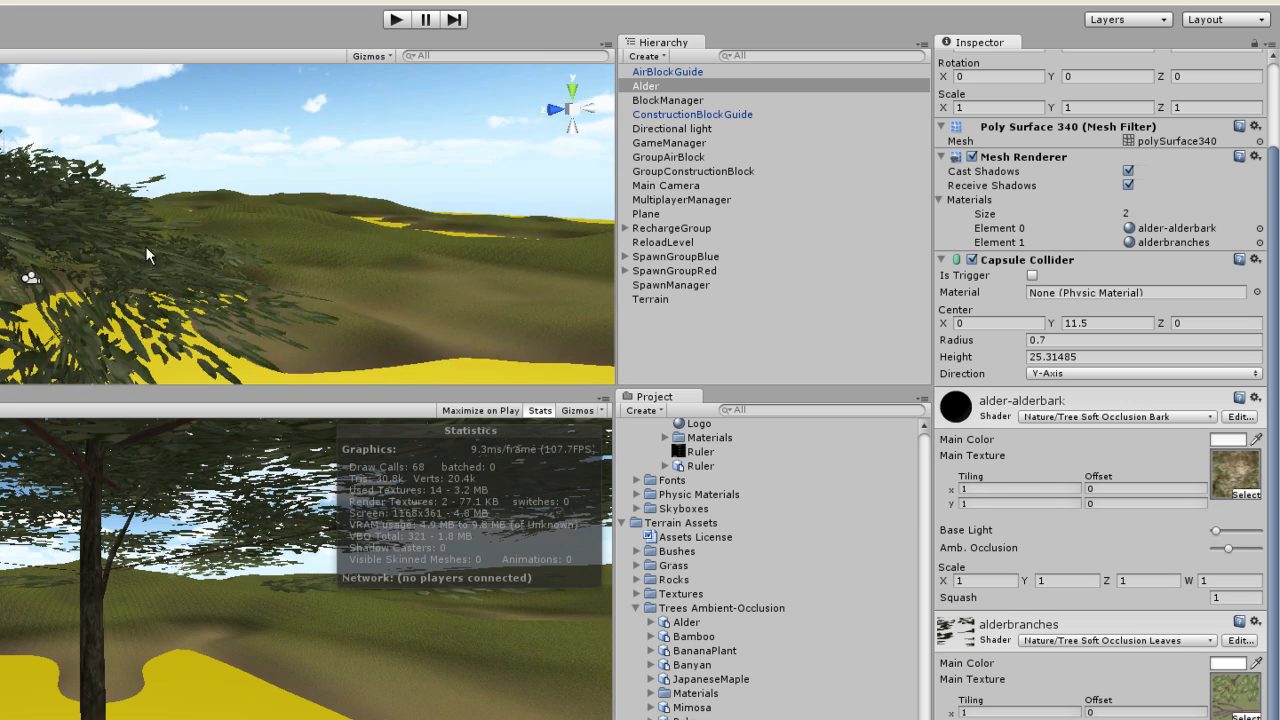
pyautogui.moveTo(184, 259); pyautogui.dragTo(85, 215, button='right')
pyautogui.press('f')
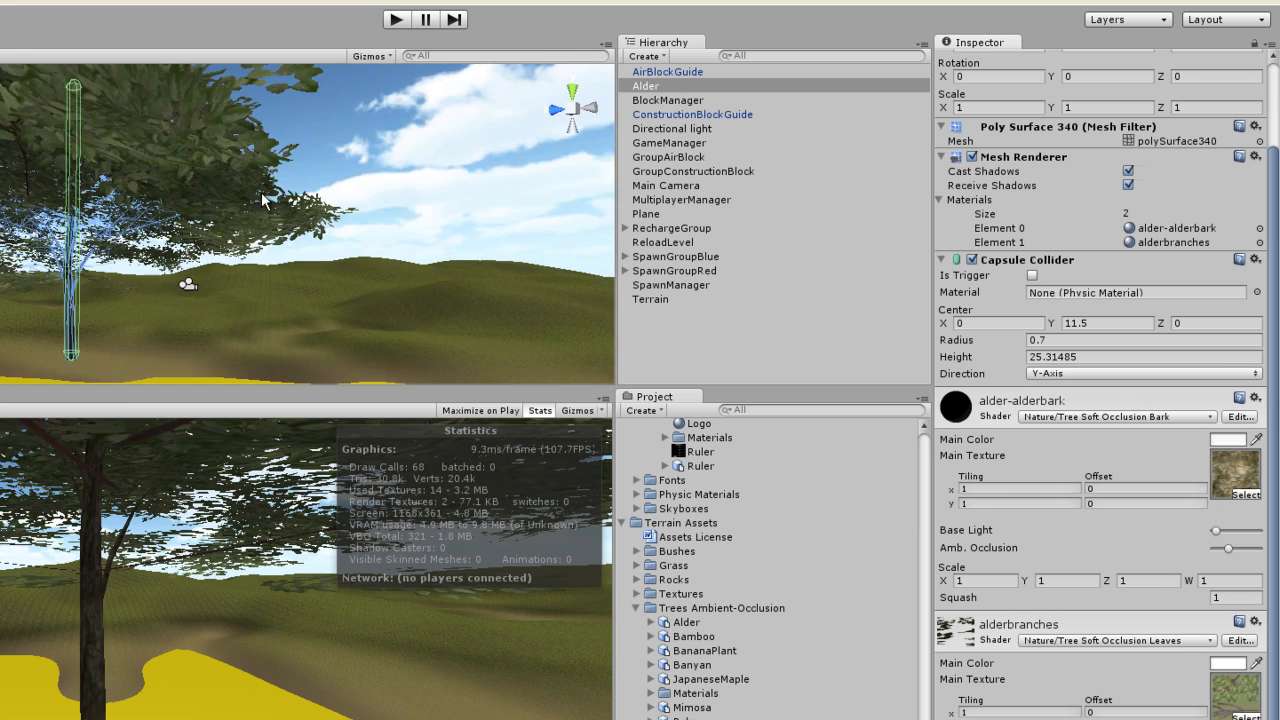
pyautogui.moveTo(262, 201); pyautogui.dragTo(186, 215, button='right')
pyautogui.moveTo(230, 145); pyautogui.dragTo(137, 282, button='middle')
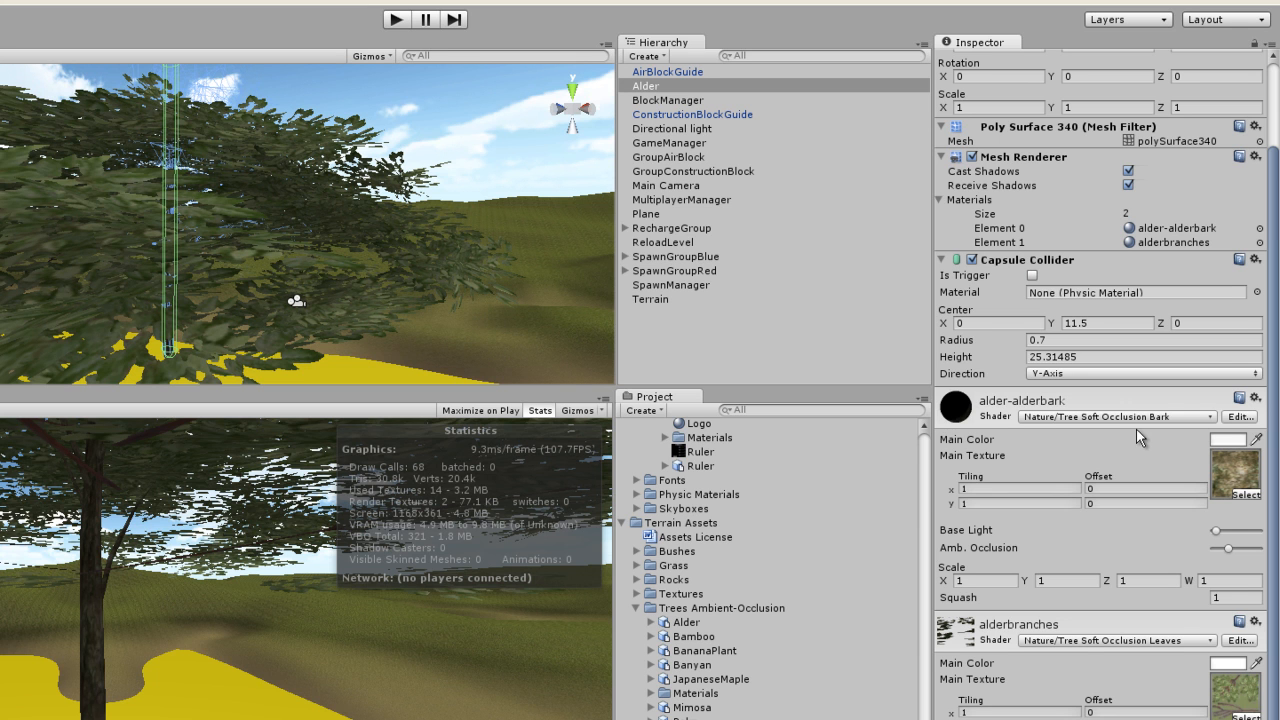
# Set the Scale of the Alder's alderbranches material to 1 in X, Y, Z and W.
pyautogui.click(1279, 515)
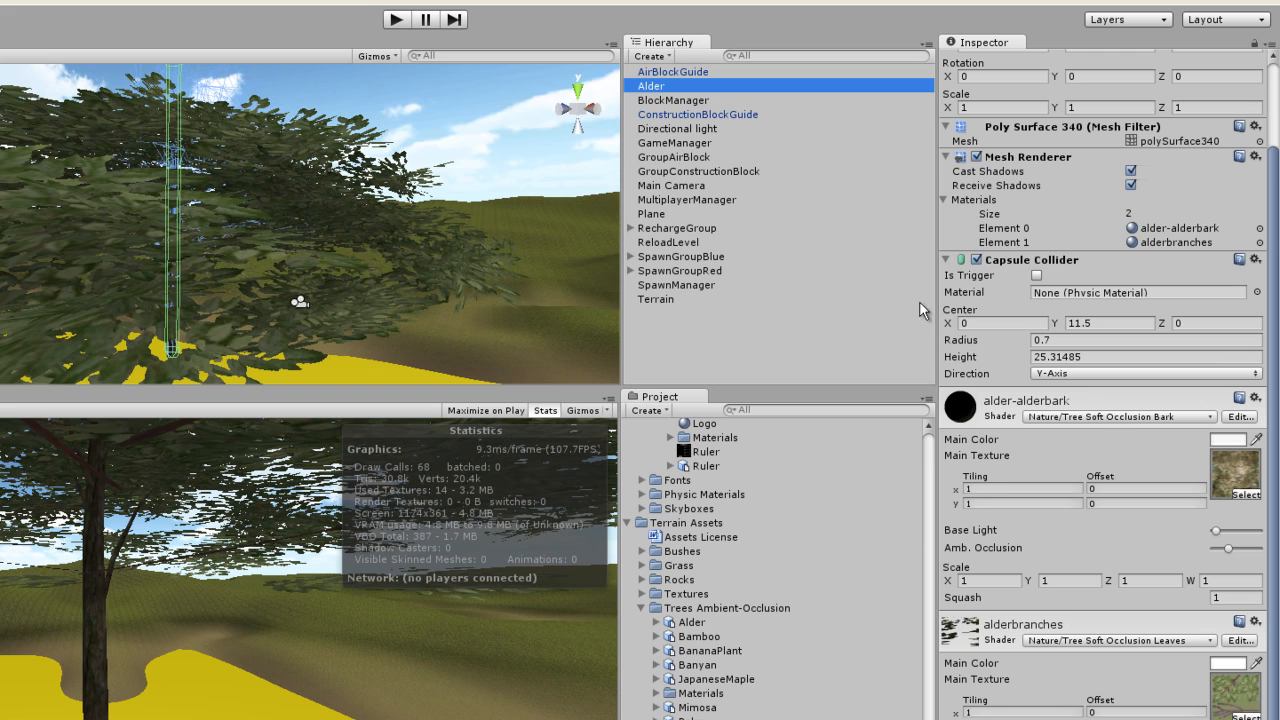
pyautogui.moveTo(351, 222); pyautogui.dragTo(372, 250, button='right')
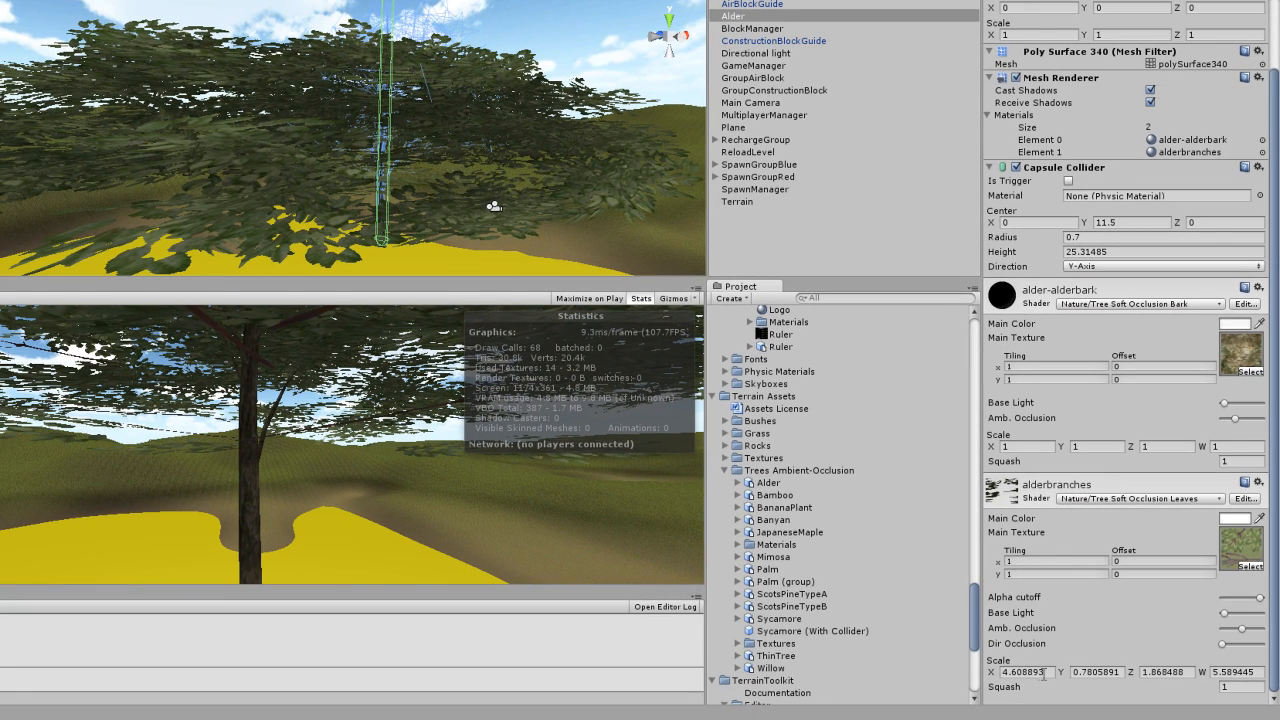
pyautogui.click(1045, 672)
pyautogui.write('1')
pyautogui.press('Tab')
pyautogui.write('1')
pyautogui.press('Tab')
pyautogui.write('1')
pyautogui.press('Tab')
pyautogui.write('1')
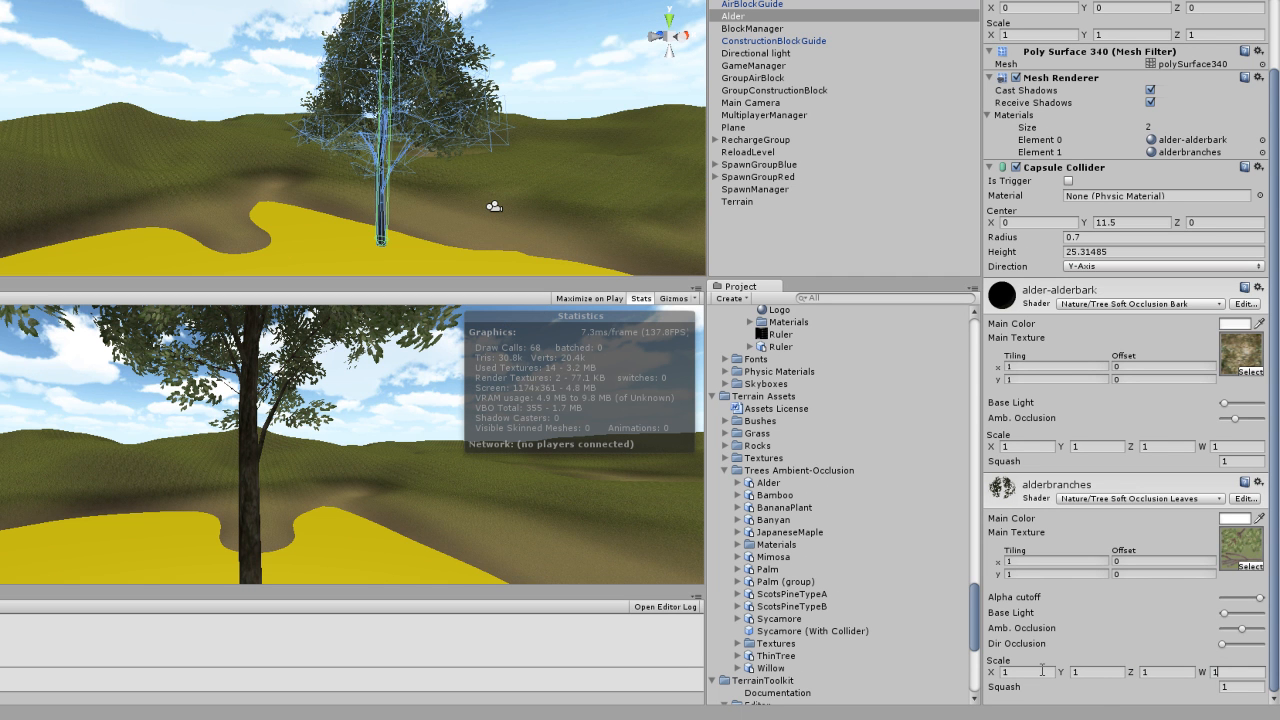
# Examine the selected Alder's canopy, trunk and collider from several sides and distances.
pyautogui.click(1038, 670)
pyautogui.moveTo(538, 190); pyautogui.dragTo(582, 163, button='right')
pyautogui.moveTo(403, 244); pyautogui.dragTo(636, 263, button='right')
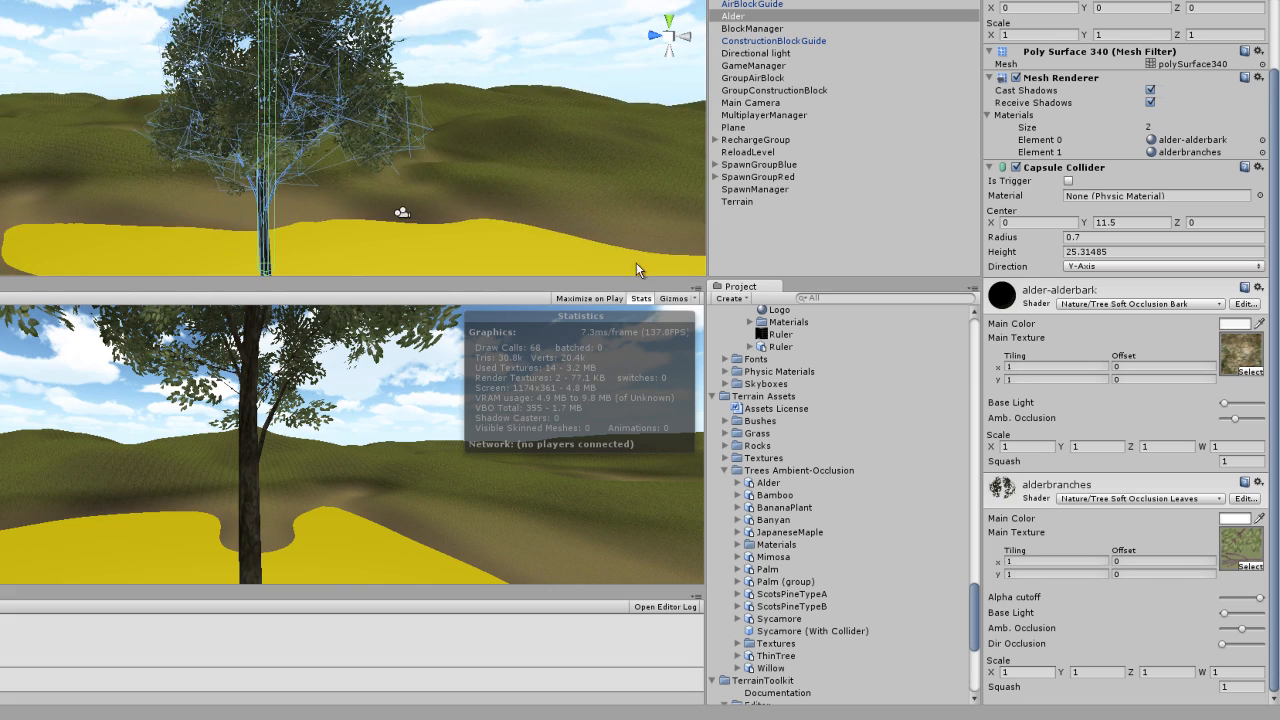
pyautogui.moveTo(305, 150); pyautogui.dragTo(526, 274, button='right')
pyautogui.moveTo(334, 194); pyautogui.dragTo(446, 211, button='right')
pyautogui.scroll(-2, 446, 211)
pyautogui.moveTo(446, 211); pyautogui.dragTo(309, 87, button='middle')
pyautogui.moveTo(309, 87); pyautogui.dragTo(238, 143, button='right')
pyautogui.scroll(-3, 238, 143)
pyautogui.scroll(3, 238, 143)
pyautogui.moveTo(250, 148); pyautogui.dragTo(270, 98, button='middle')
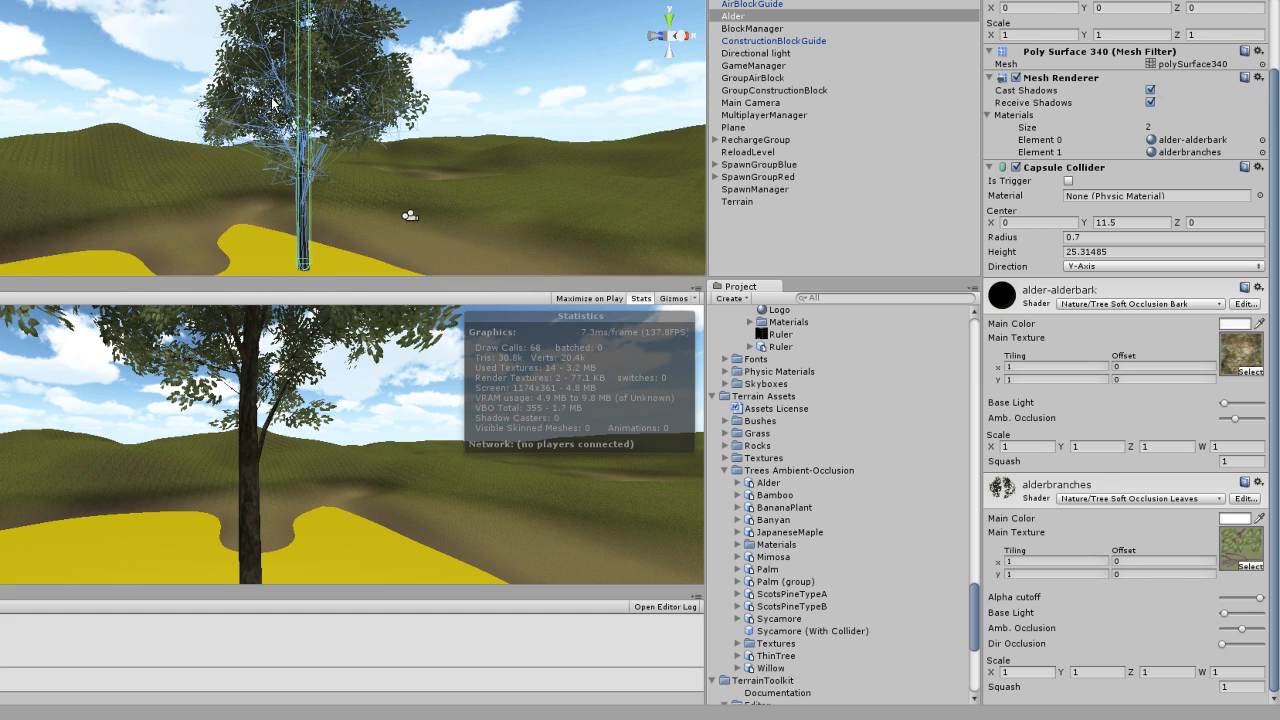
pyautogui.moveTo(280, 135); pyautogui.dragTo(303, 68, button='right')
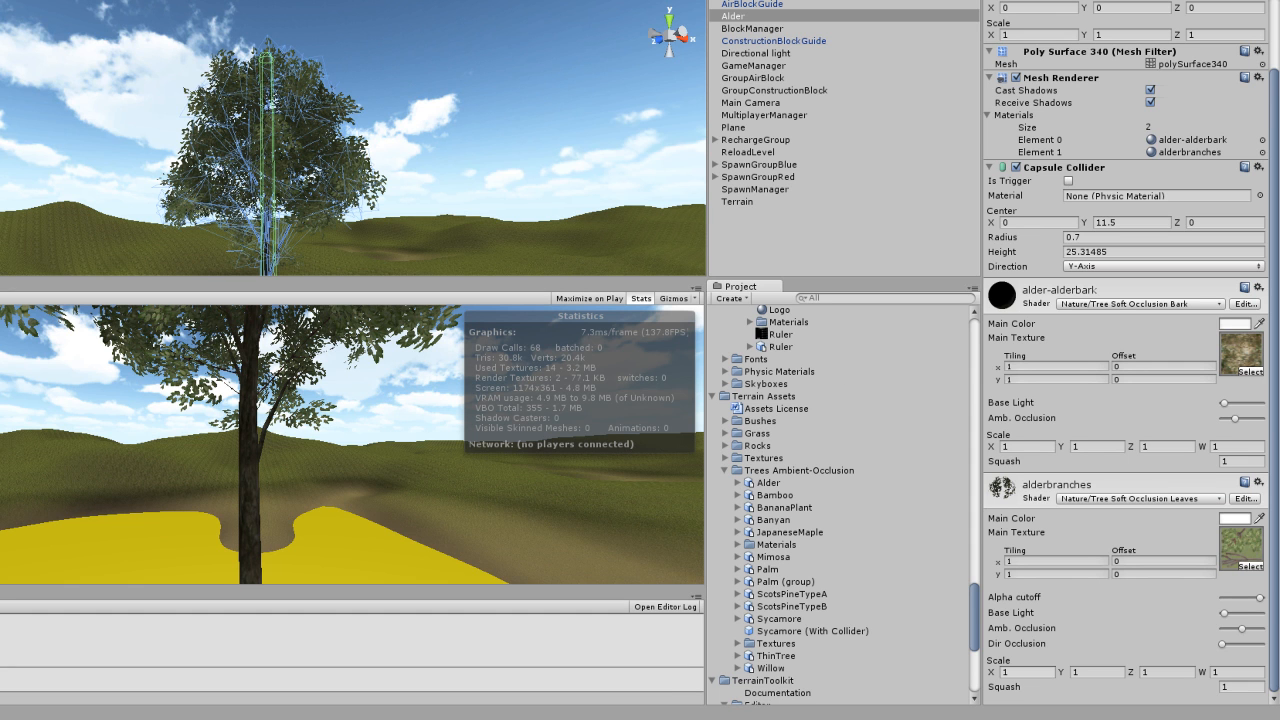
pyautogui.moveTo(426, 117); pyautogui.dragTo(397, 139, button='right')
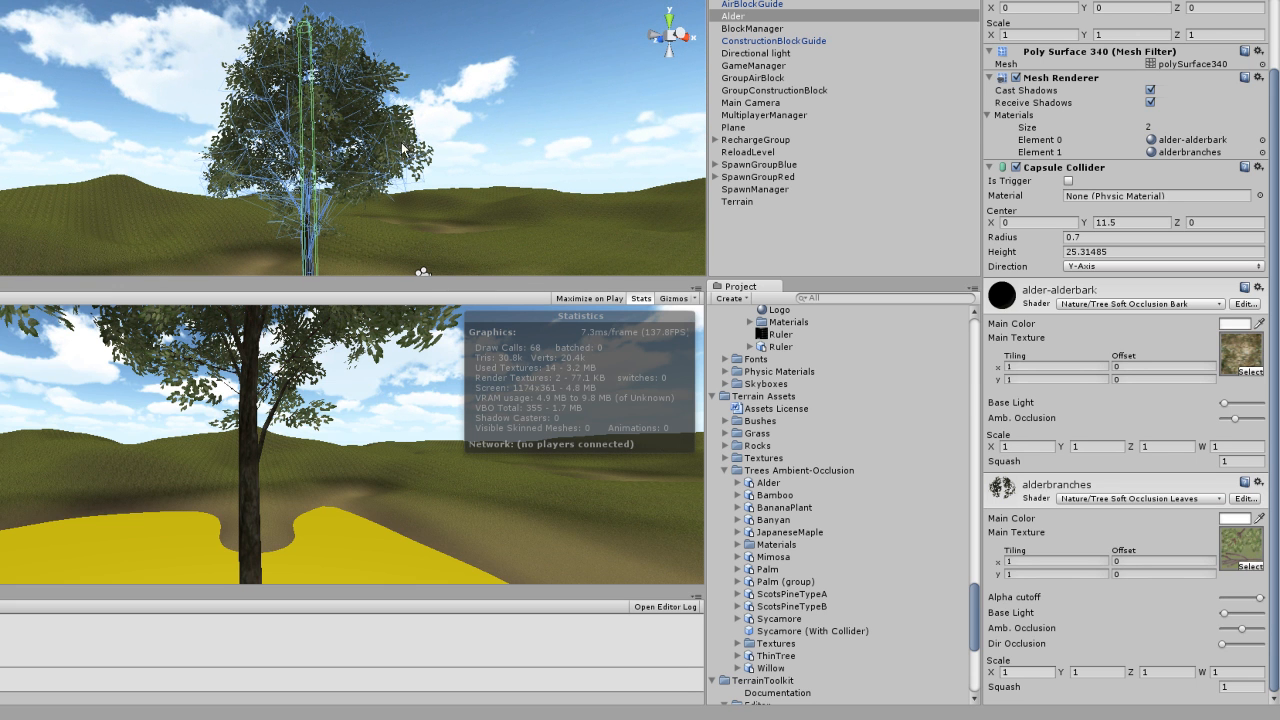
# Deselect the Alder and inspect its leaves from several sides without the wireframe overlay.
pyautogui.click(753, 255)
pyautogui.moveTo(343, 125); pyautogui.dragTo(260, 197, button='right')
pyautogui.moveTo(465, 146); pyautogui.dragTo(316, 290, button='middle')
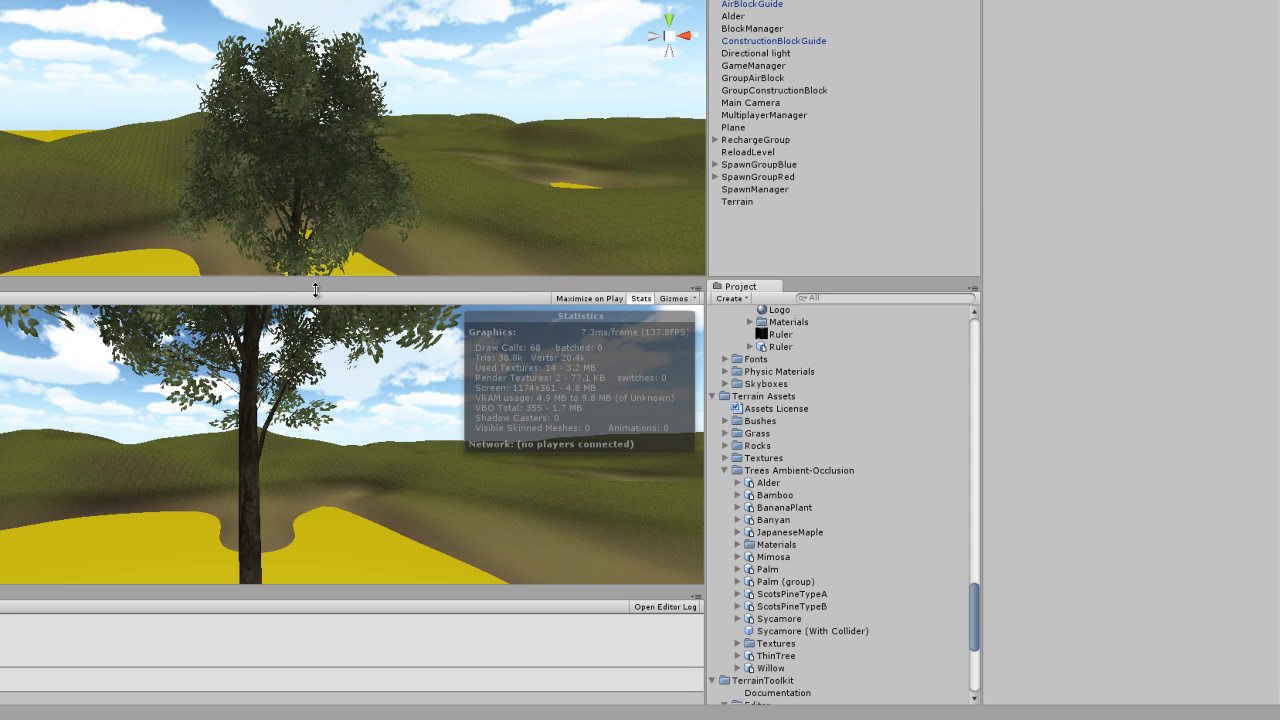
pyautogui.moveTo(312, 236); pyautogui.dragTo(561, 96, button='middle')
pyautogui.moveTo(561, 96); pyautogui.dragTo(519, 156, button='right')
pyautogui.moveTo(519, 156); pyautogui.dragTo(533, 143, button='middle')
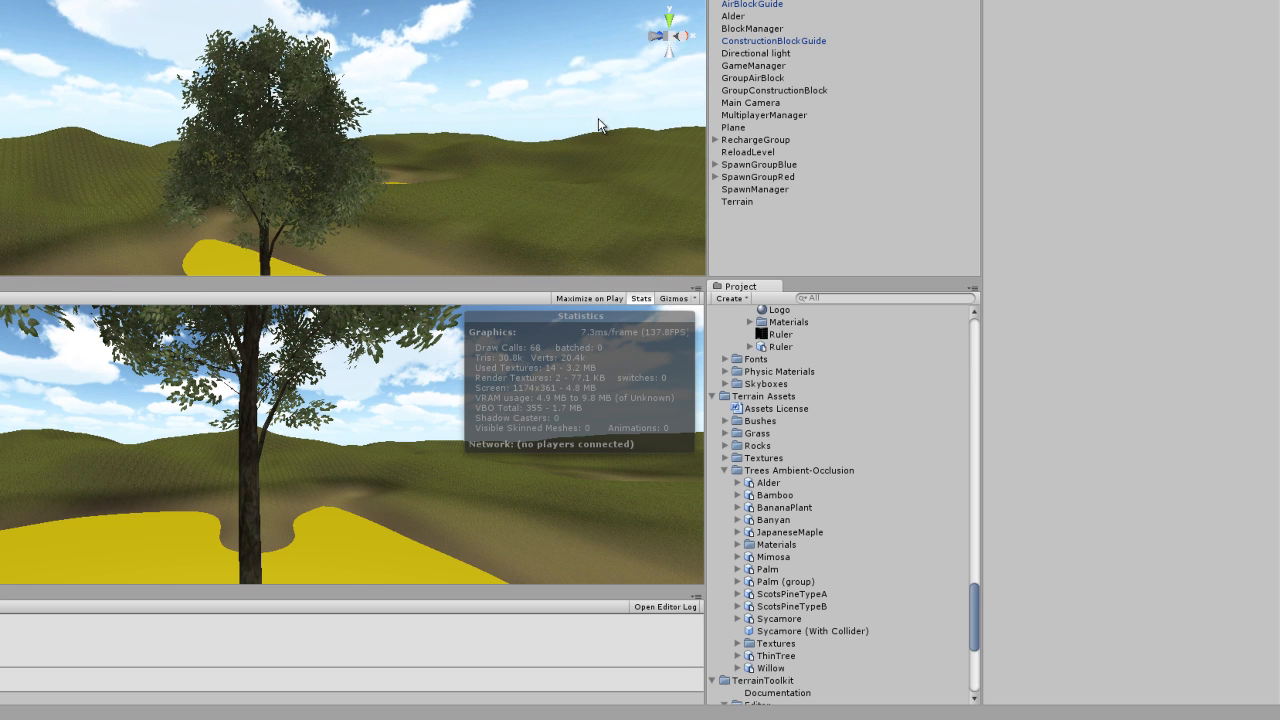
# Raise Base Light slightly on the Alder's alder-alderbark and alderbranches materials and check the deselected tree in the scene.
pyautogui.click(747, 19)
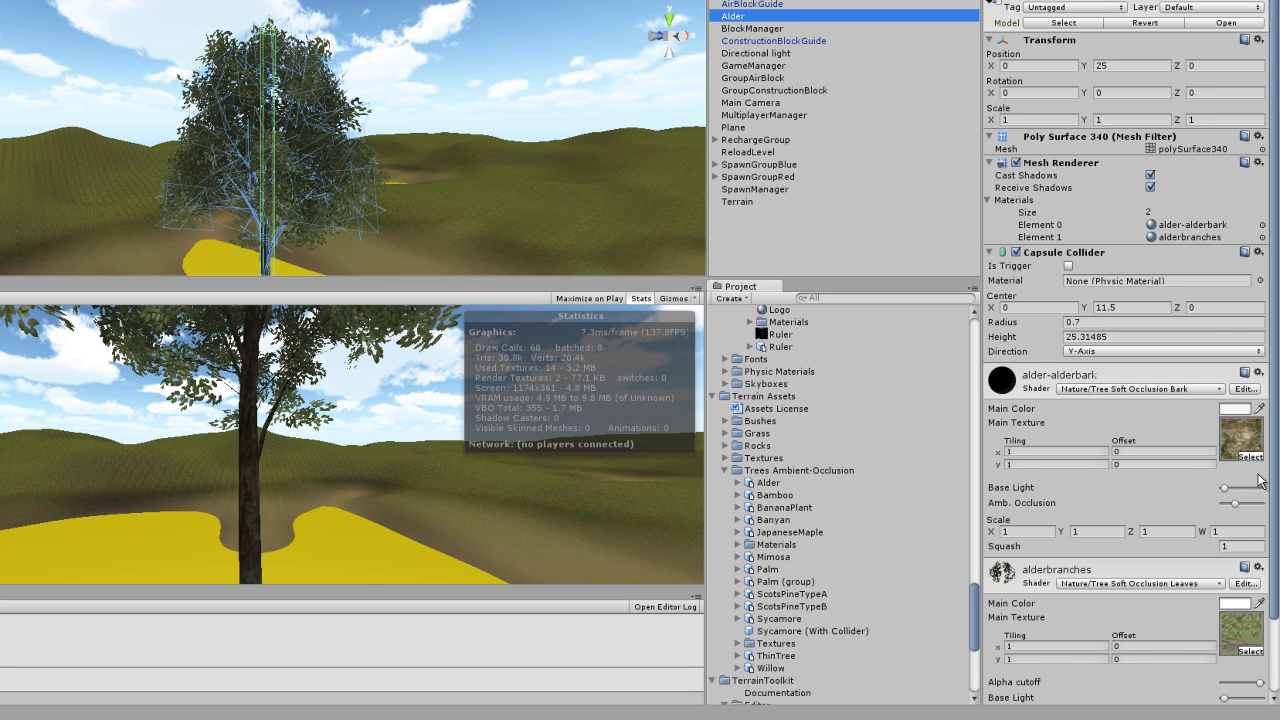
pyautogui.scroll(-1, 1275, 490)
pyautogui.scroll(-3, 1275, 490)
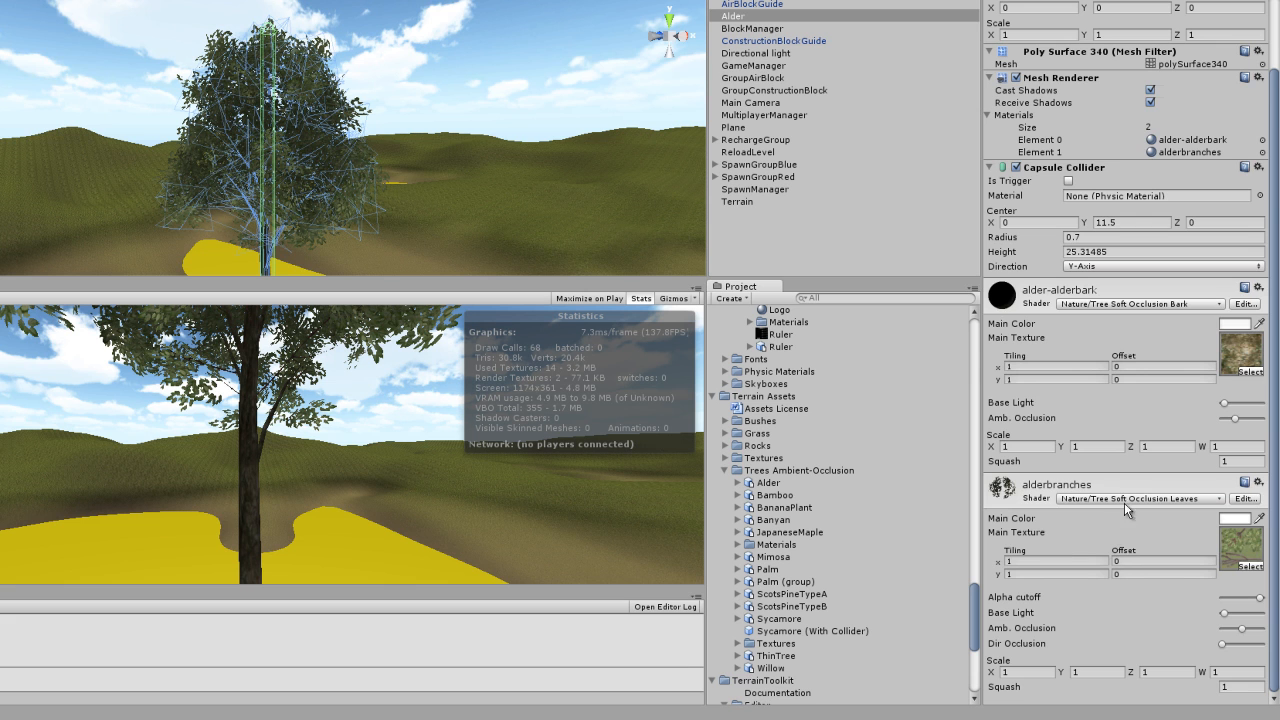
pyautogui.click(439, 163)
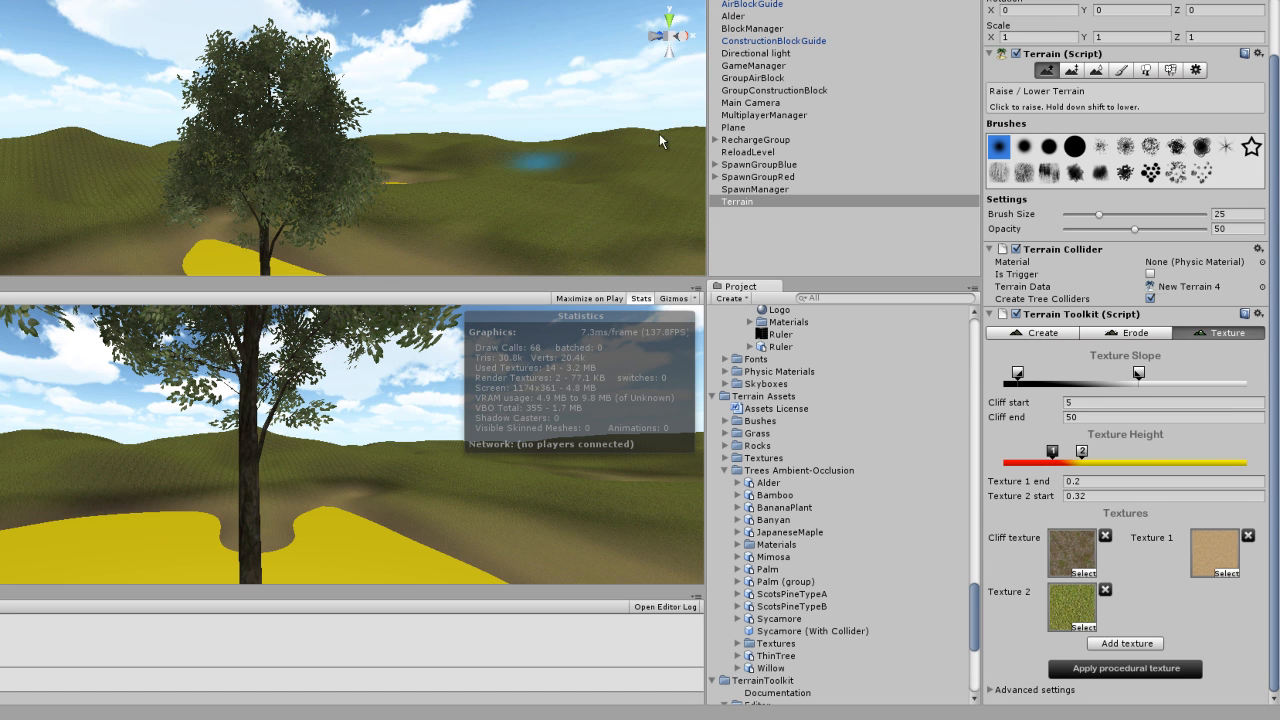
pyautogui.click(736, 16)
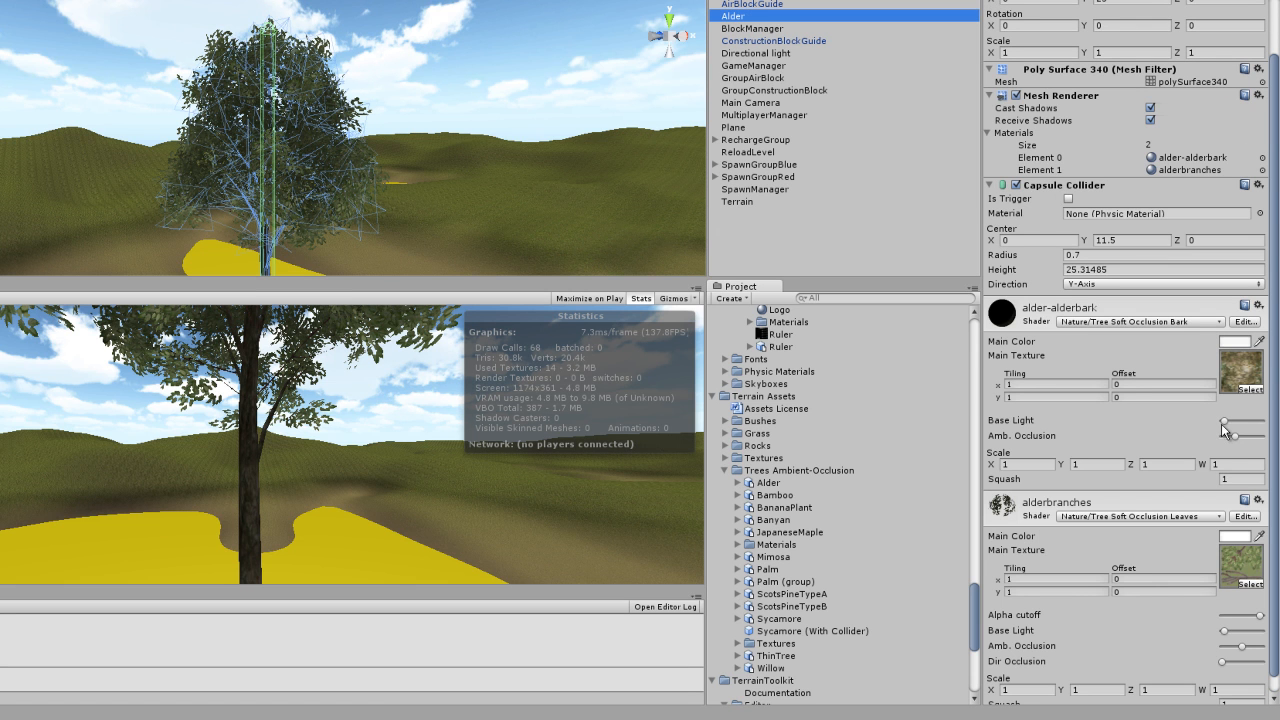
pyautogui.moveTo(1226, 426)
pyautogui.mouseDown()
pyautogui.moveTo(1247, 424)
pyautogui.moveTo(1222, 427)
pyautogui.mouseUp()
pyautogui.moveTo(1218, 425); pyautogui.dragTo(1235, 424)
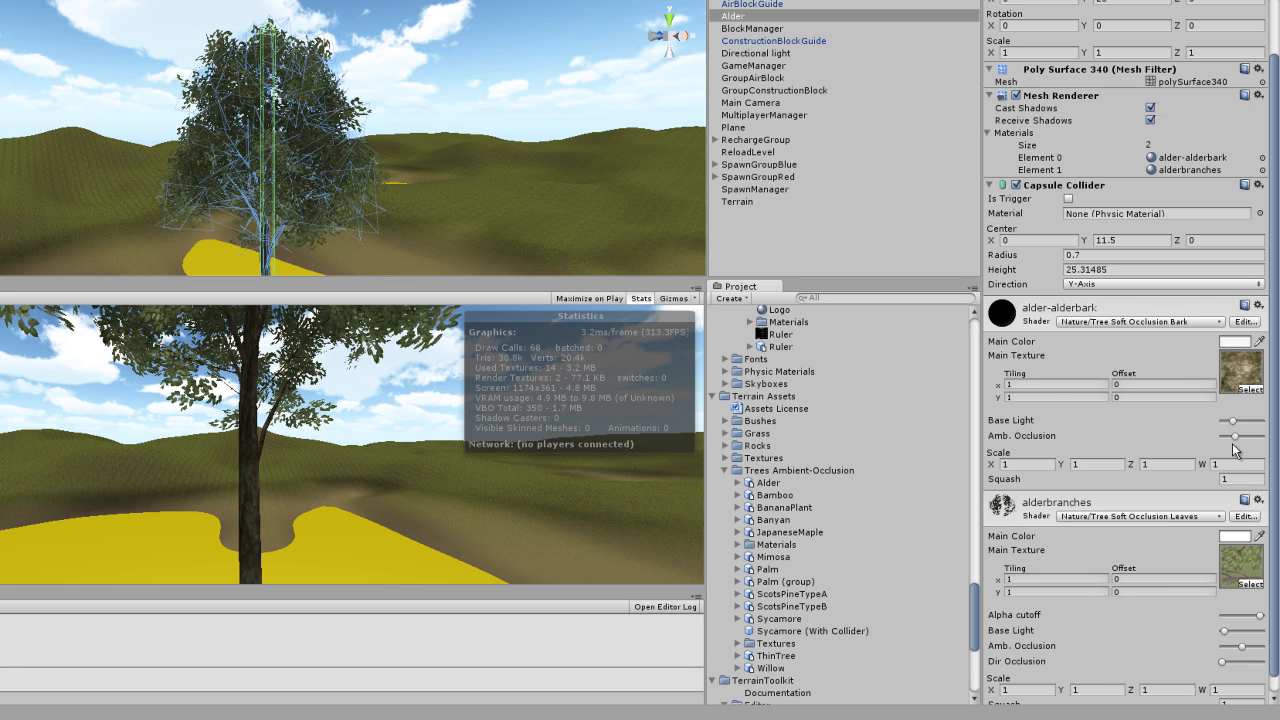
pyautogui.moveTo(1232, 424); pyautogui.dragTo(1228, 425)
pyautogui.moveTo(1223, 631); pyautogui.dragTo(1226, 634)
pyautogui.click(424, 192)
pyautogui.moveTo(273, 209); pyautogui.dragTo(304, 232, button='right')
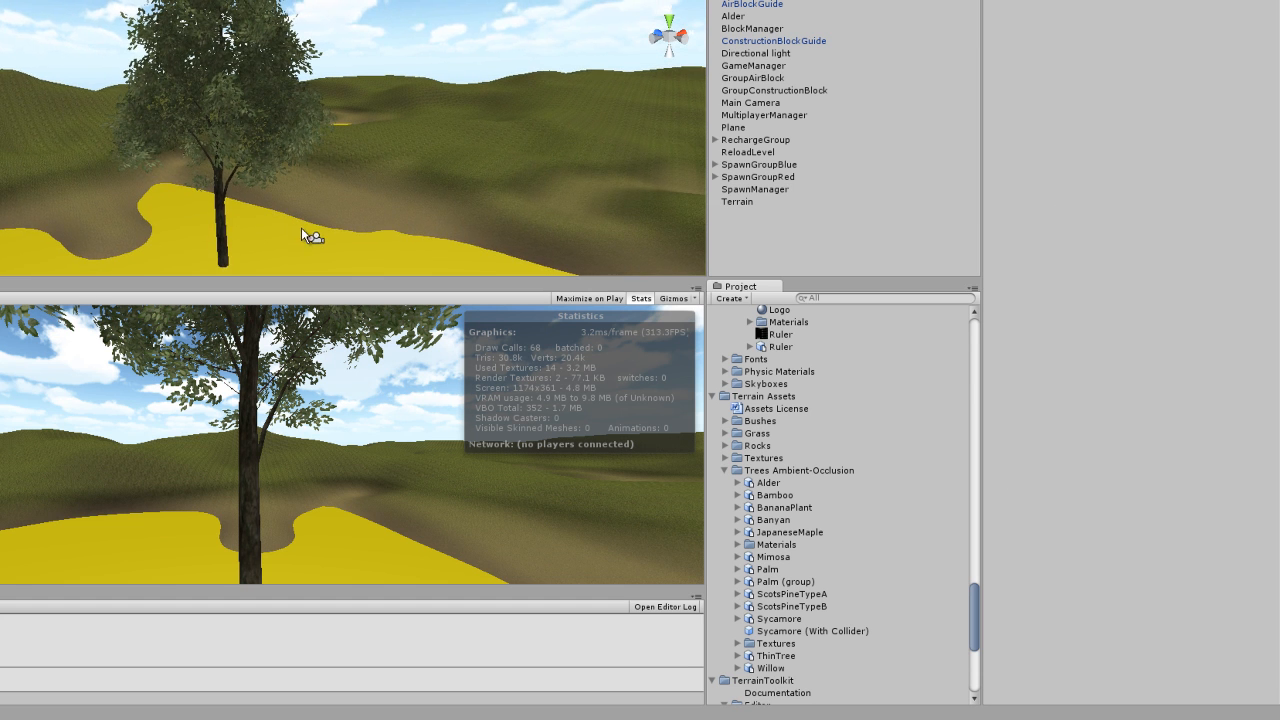
pyautogui.moveTo(240, 171)
pyautogui.mouseDown(button='right')
pyautogui.moveTo(331, 176)
pyautogui.moveTo(232, 154)
pyautogui.mouseUp(button='right')
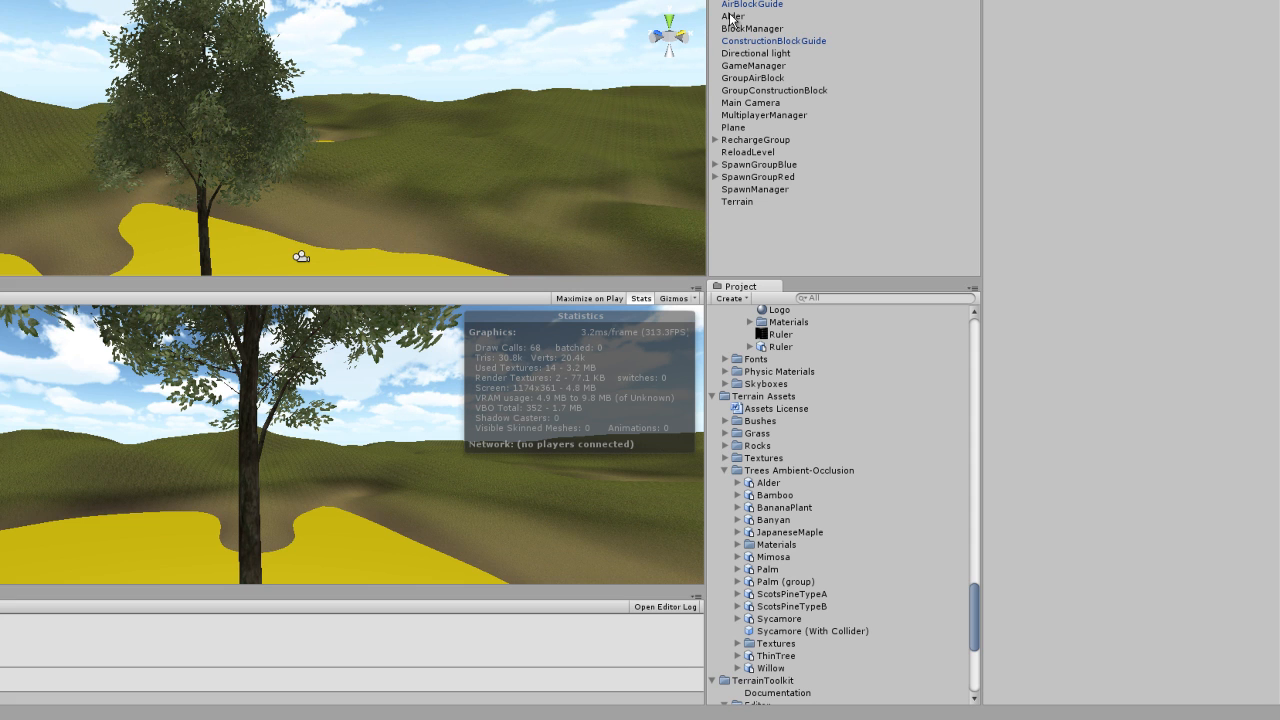
# Create a prefab named Alder-Collider in the Trees Ambient-Occlusion folder and assign the scene's Alder to it.
pyautogui.rightClick(778, 472)
pyautogui.moveTo(808, 483)
pyautogui.click(980, 562)
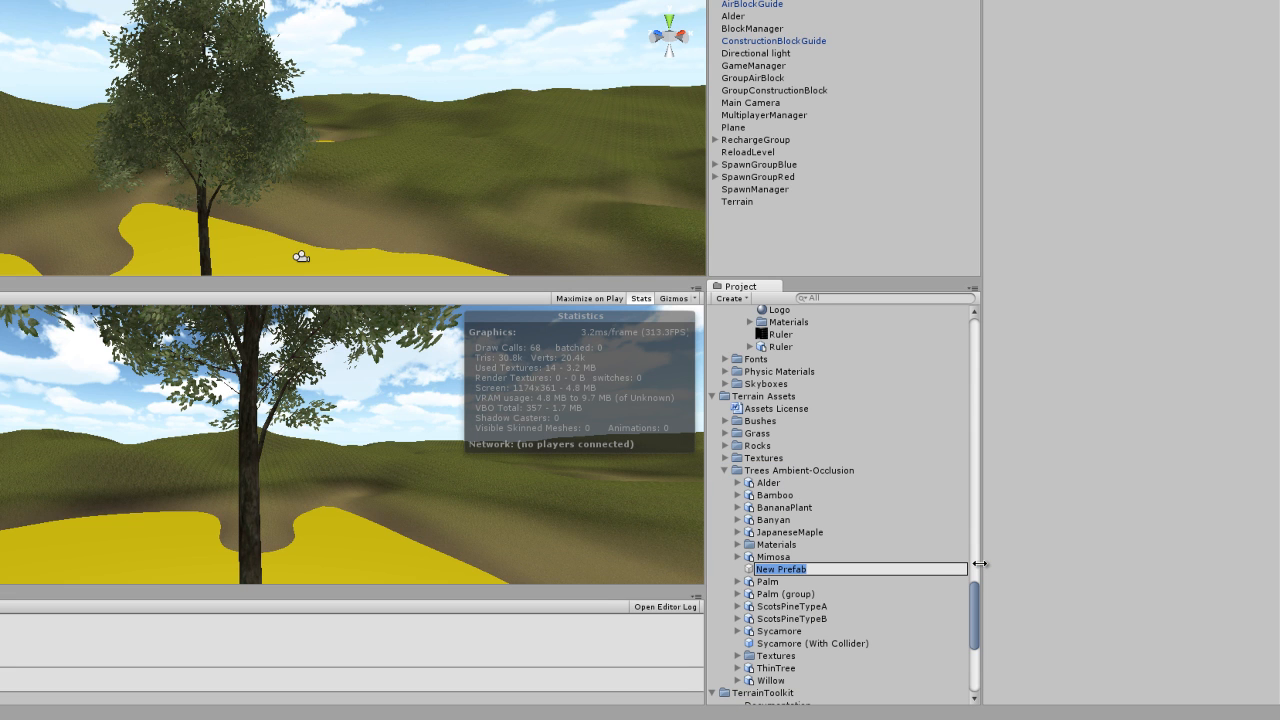
pyautogui.write('Alder-Collider')
pyautogui.press('Return')
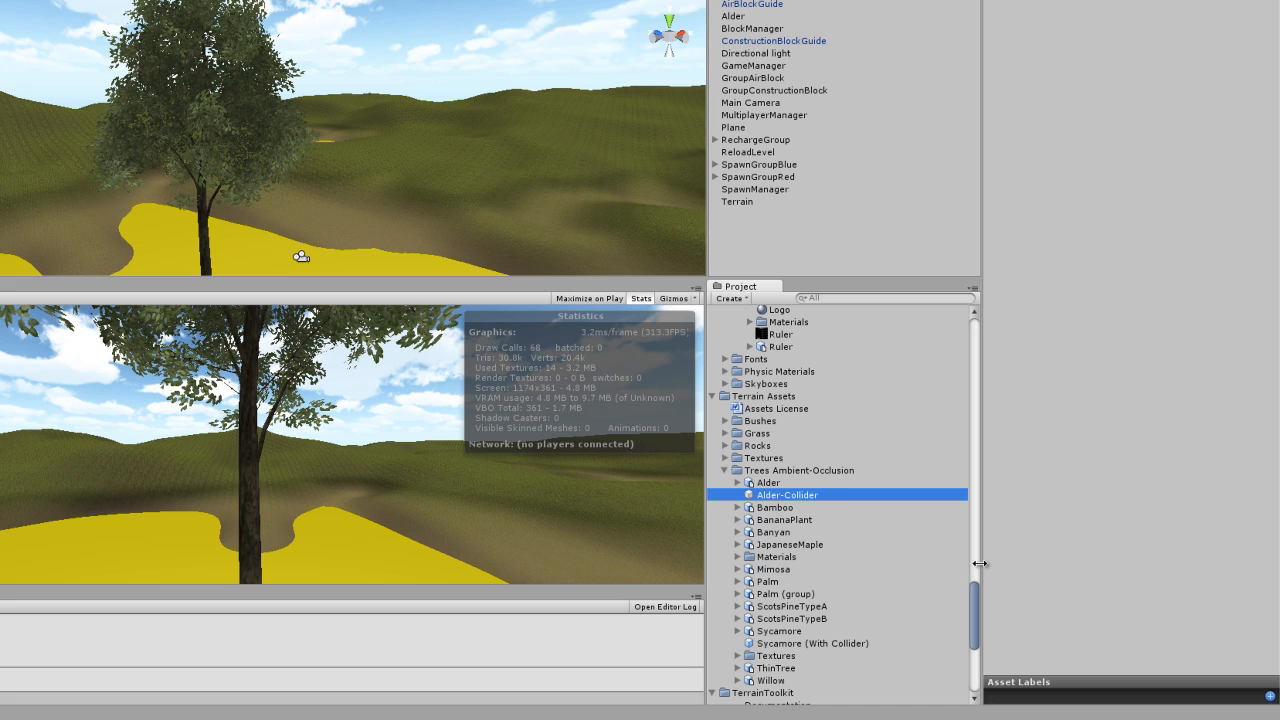
pyautogui.moveTo(733, 16); pyautogui.dragTo(780, 501)
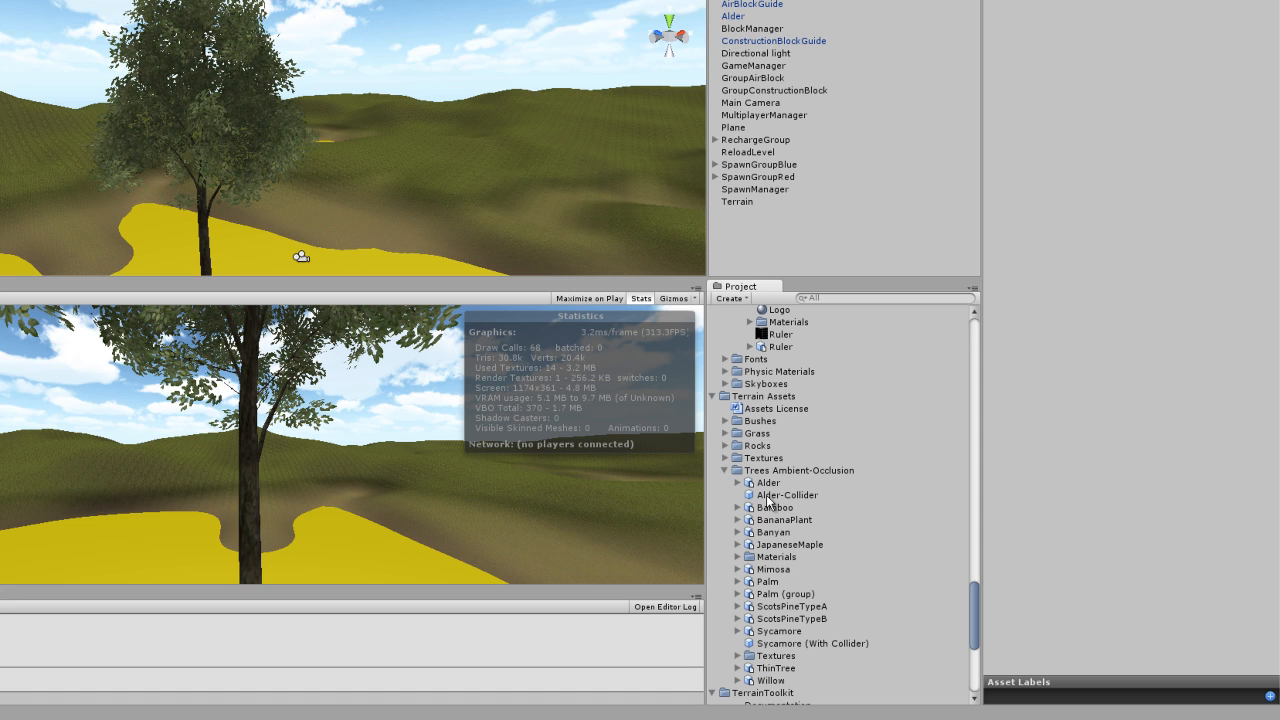
# Delete the Alder from the scene and add the ThinTree model in its place at Position Y 25.
pyautogui.click(732, 17)
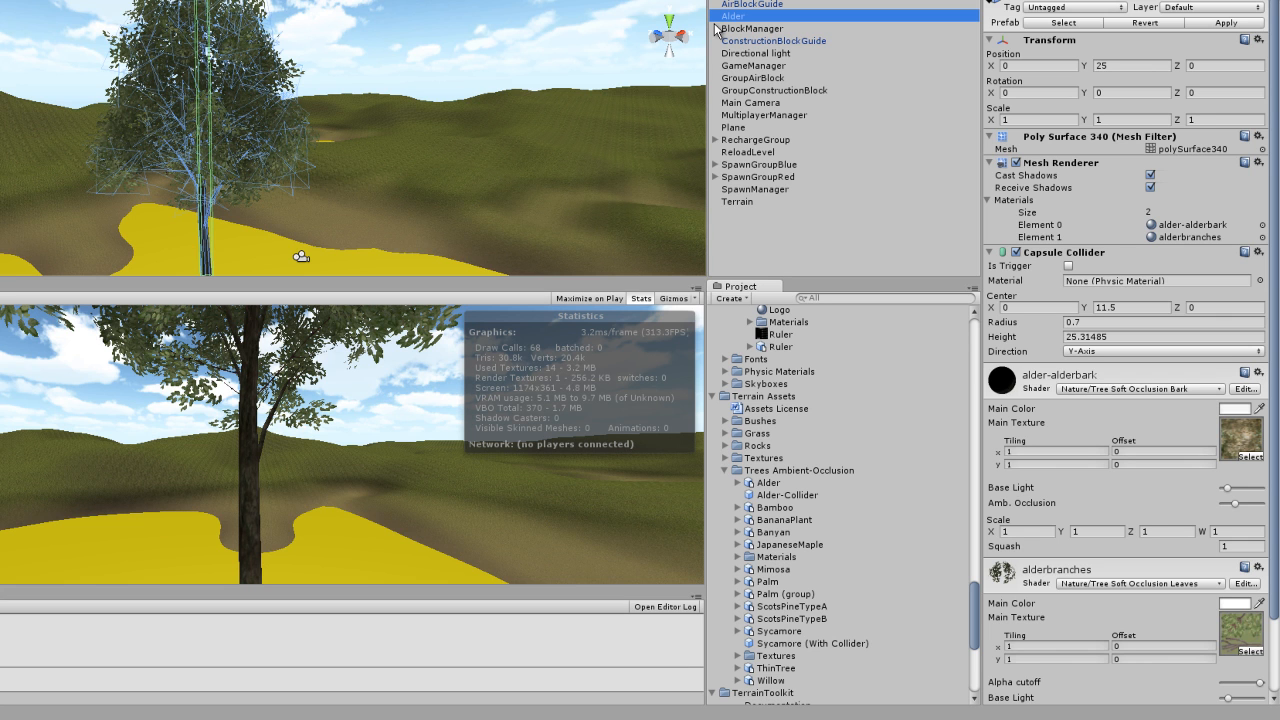
pyautogui.press('Delete')
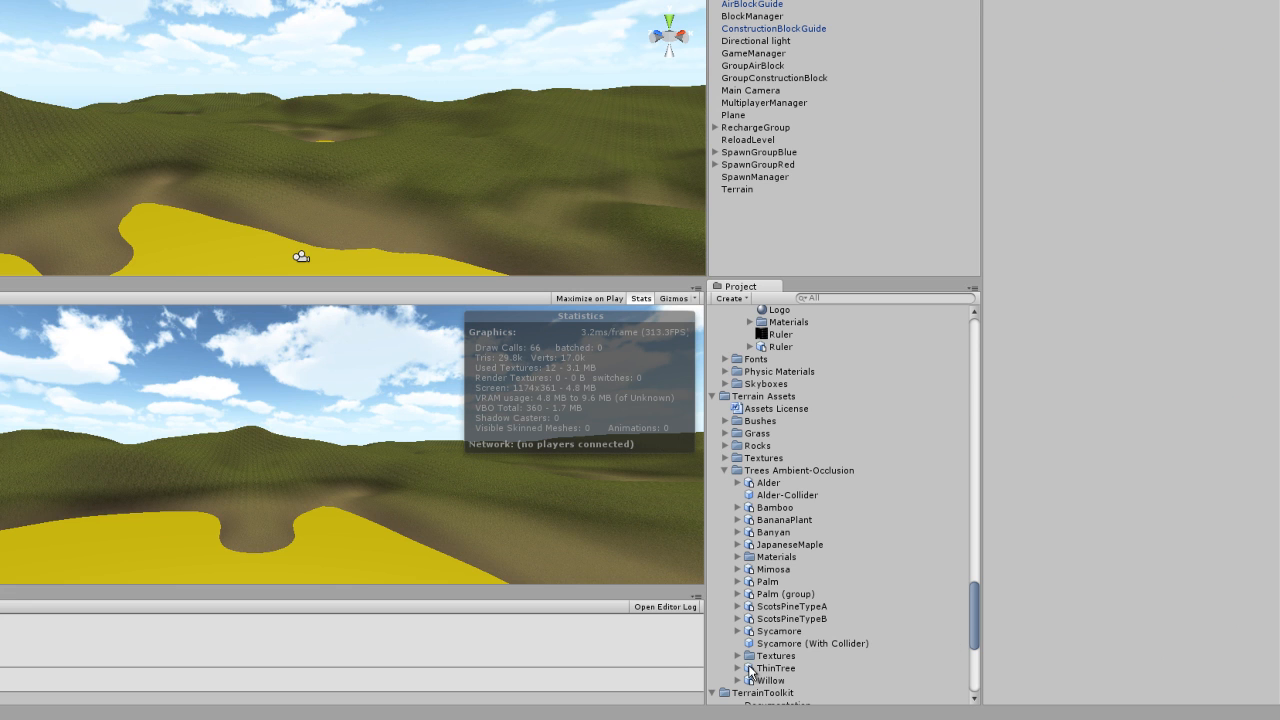
pyautogui.moveTo(751, 670); pyautogui.dragTo(770, 213)
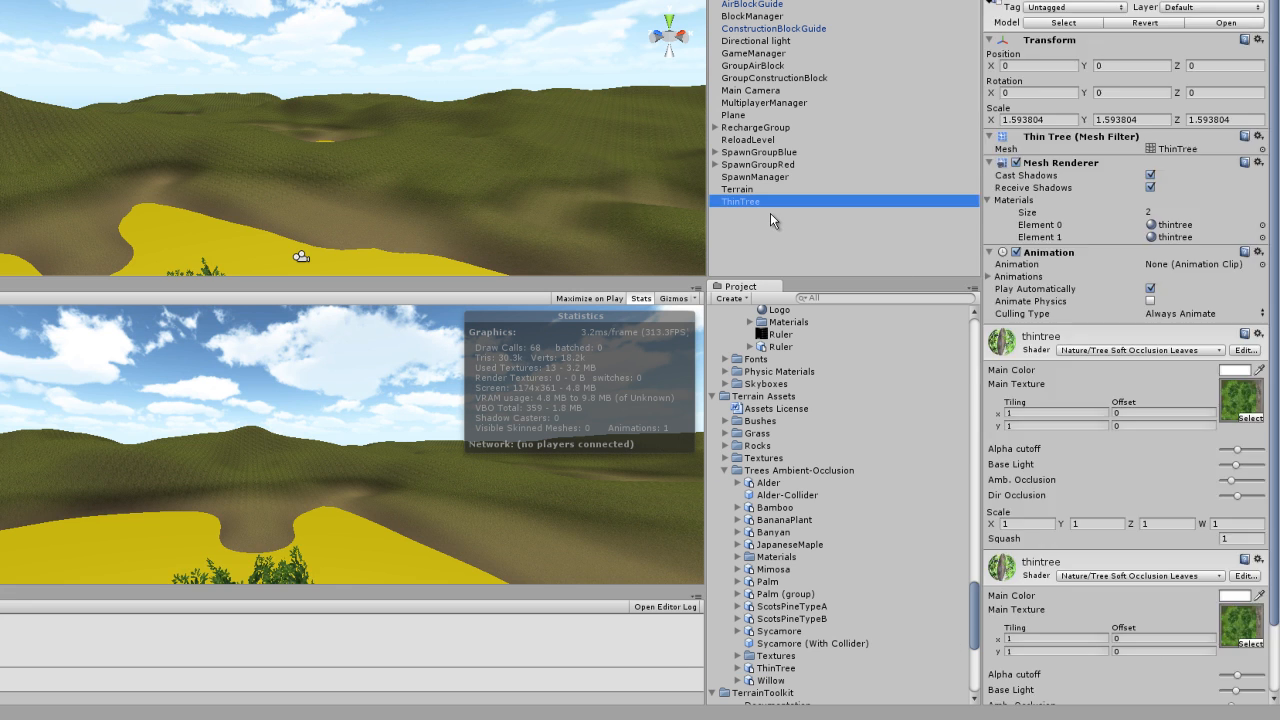
pyautogui.click(1125, 66)
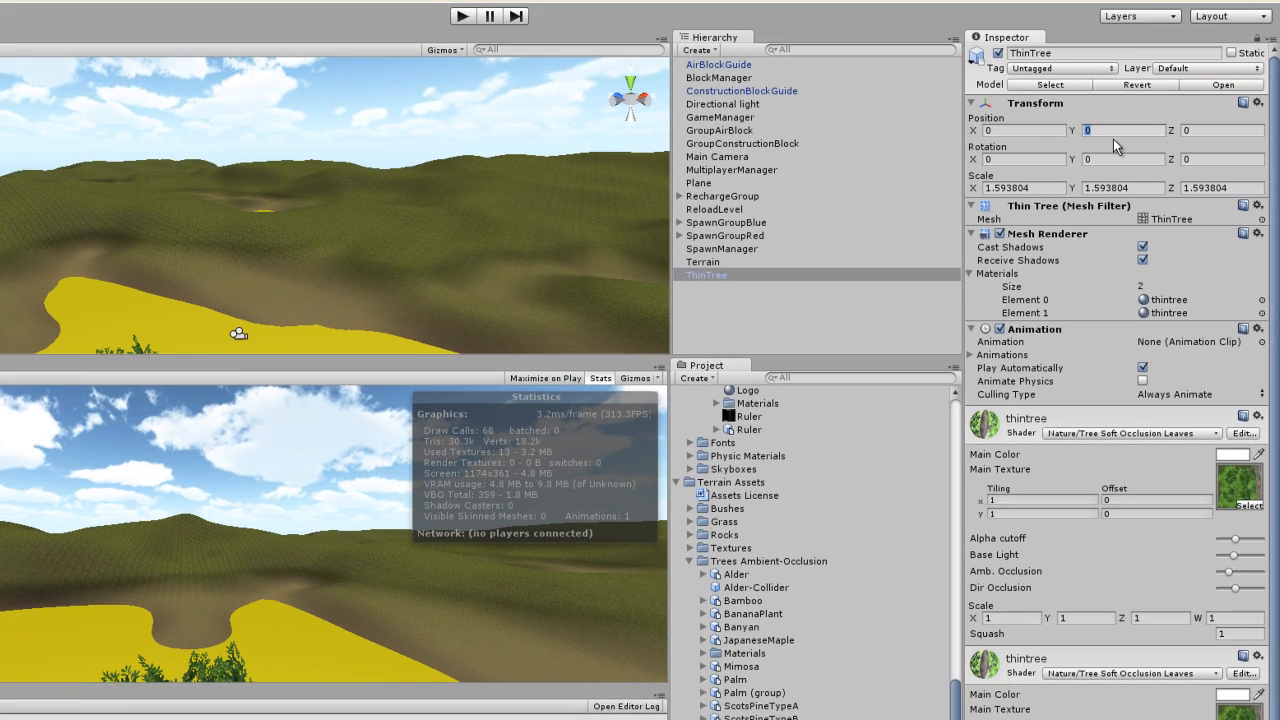
pyautogui.write('25')
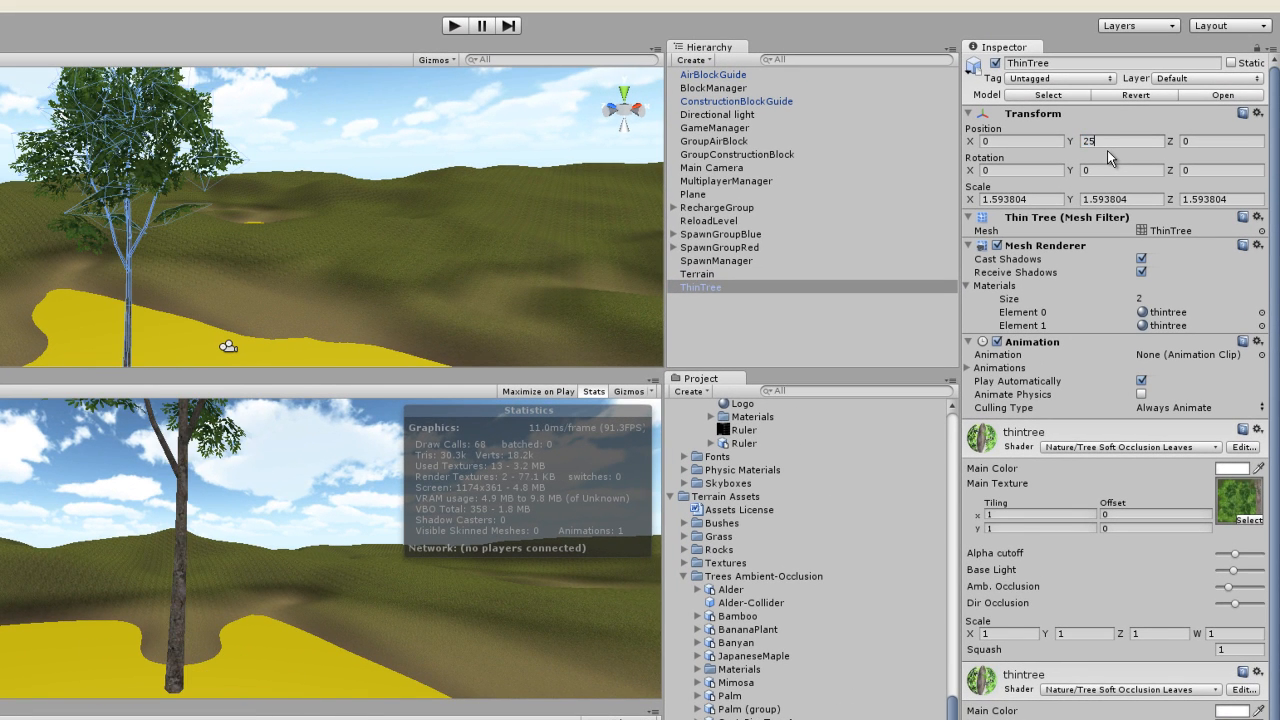
# Add a Capsule Collider component to the ThinTree.
pyautogui.doubleClick(711, 290)
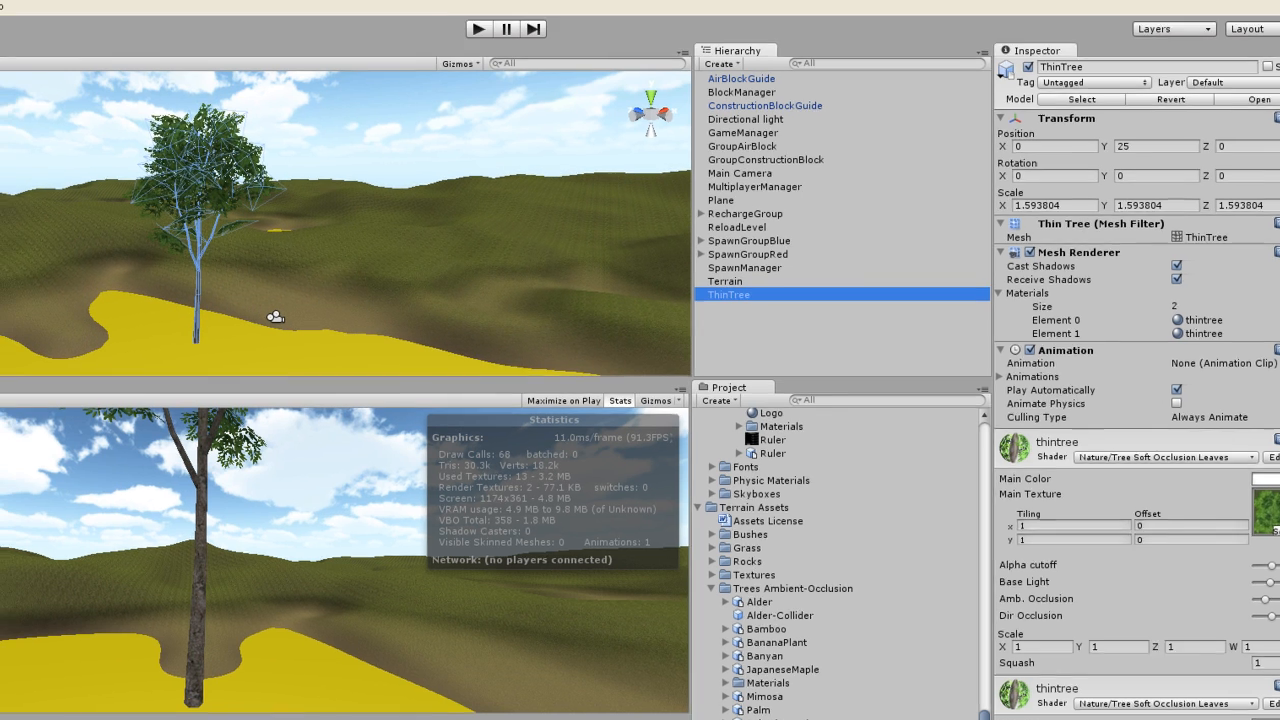
pyautogui.click(12, 34)
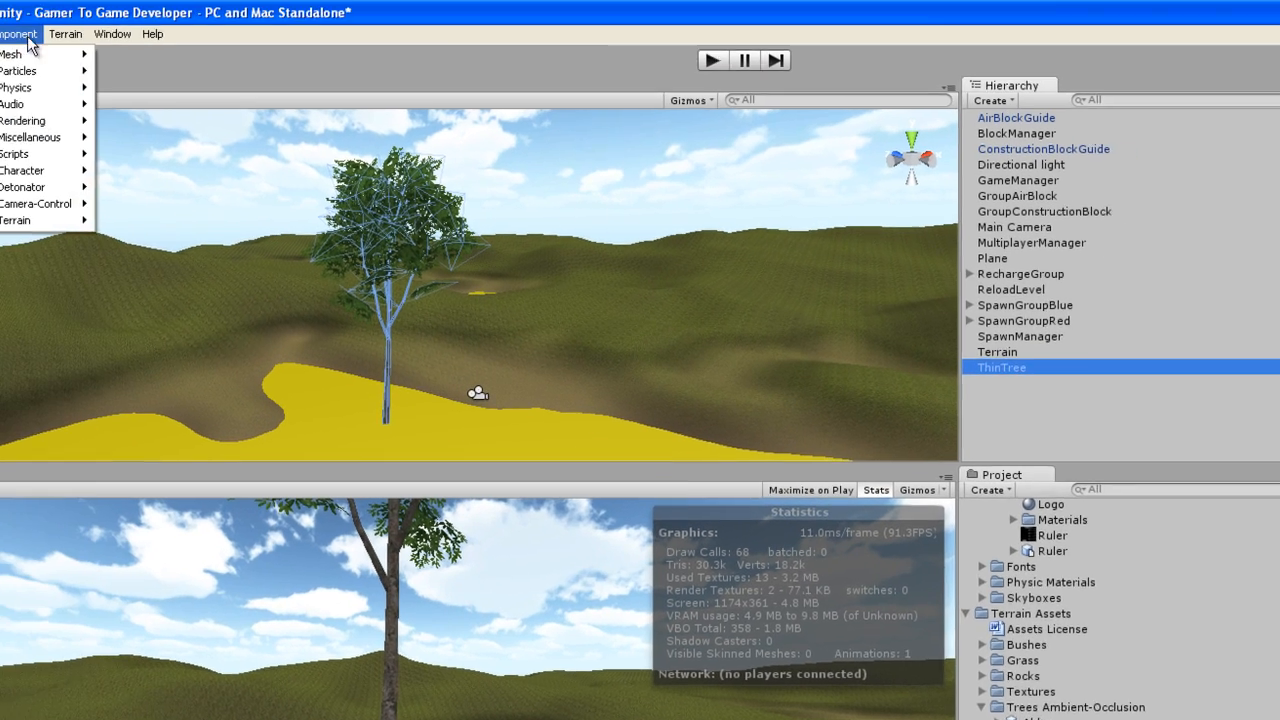
pyautogui.moveTo(88, 100)
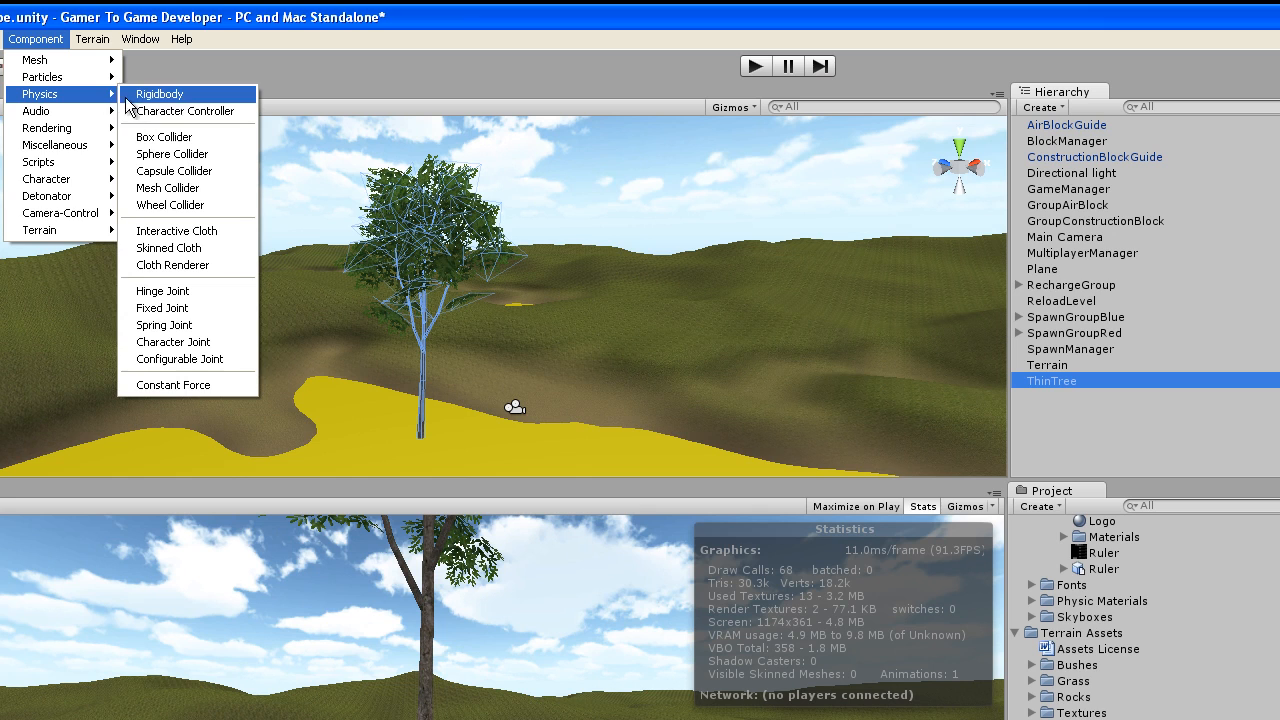
pyautogui.click(192, 176)
pyautogui.click(827, 576)
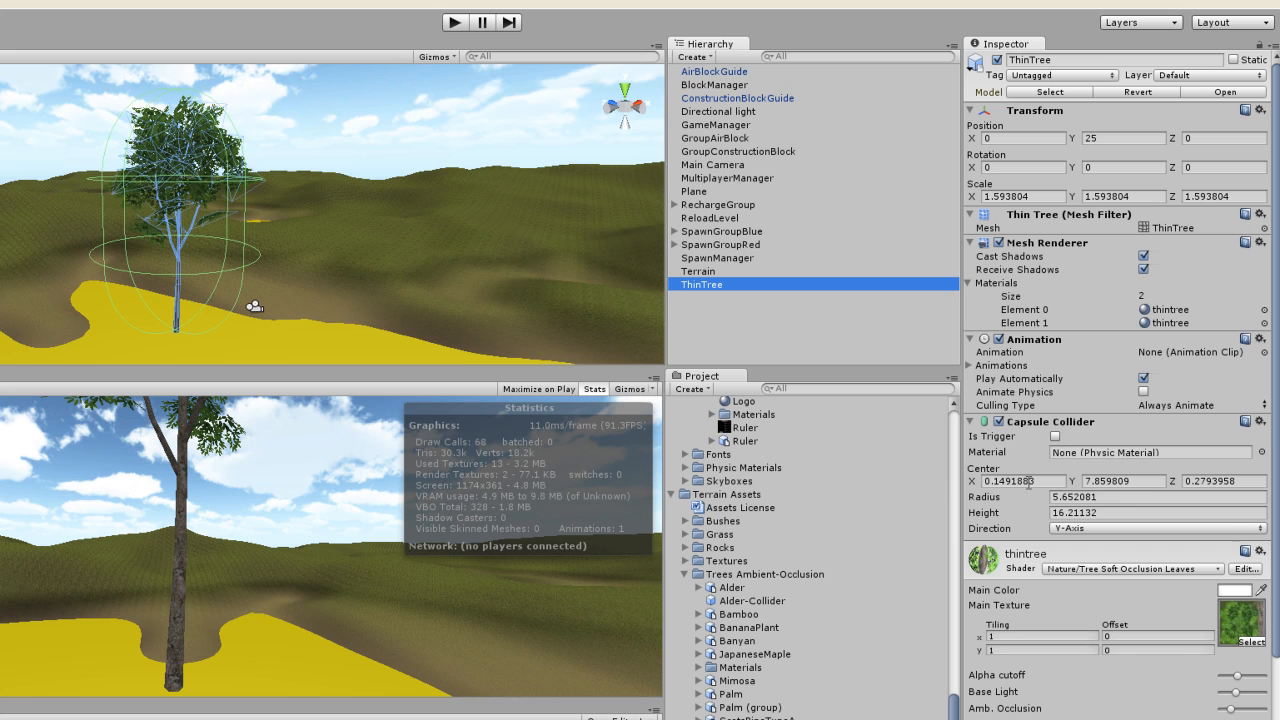
# Set the ThinTree Capsule Collider's Center X to 0 and its Radius to 0.4.
pyautogui.doubleClick(1100, 497)
pyautogui.write('0')
pyautogui.press('Return')
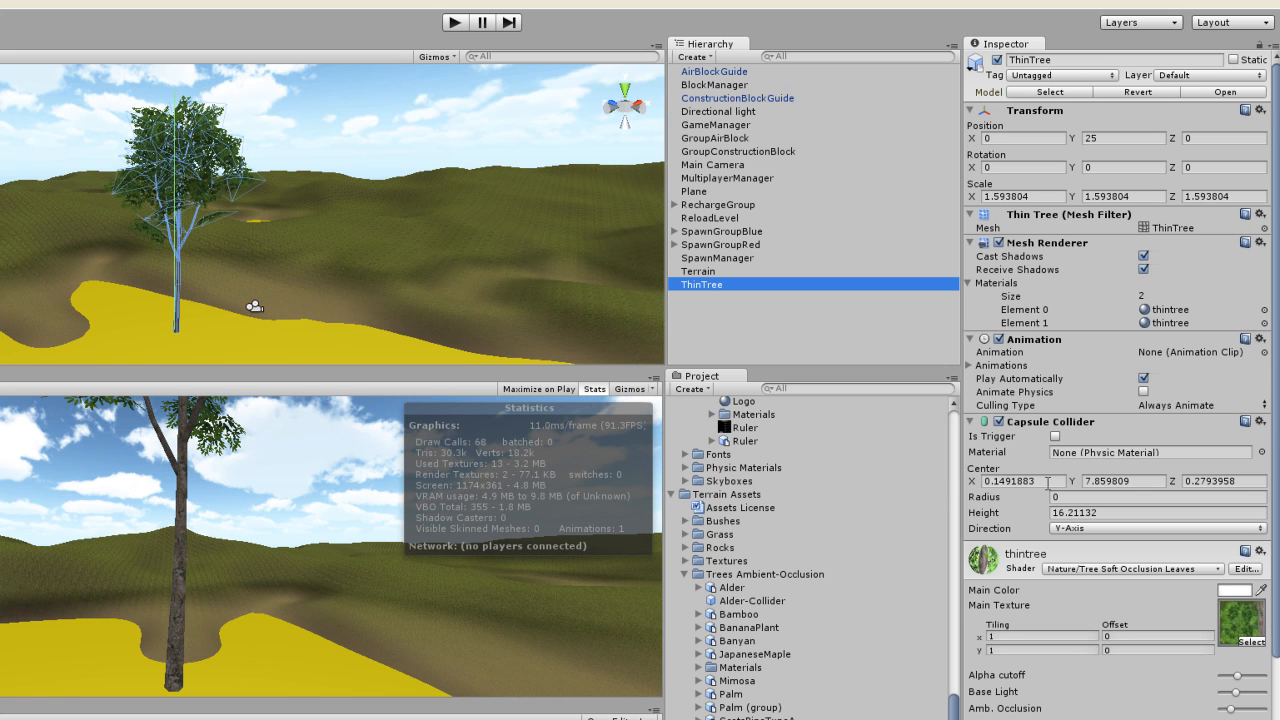
pyautogui.click(1051, 481)
pyautogui.write('0')
pyautogui.click(1071, 497)
pyautogui.write('.4')
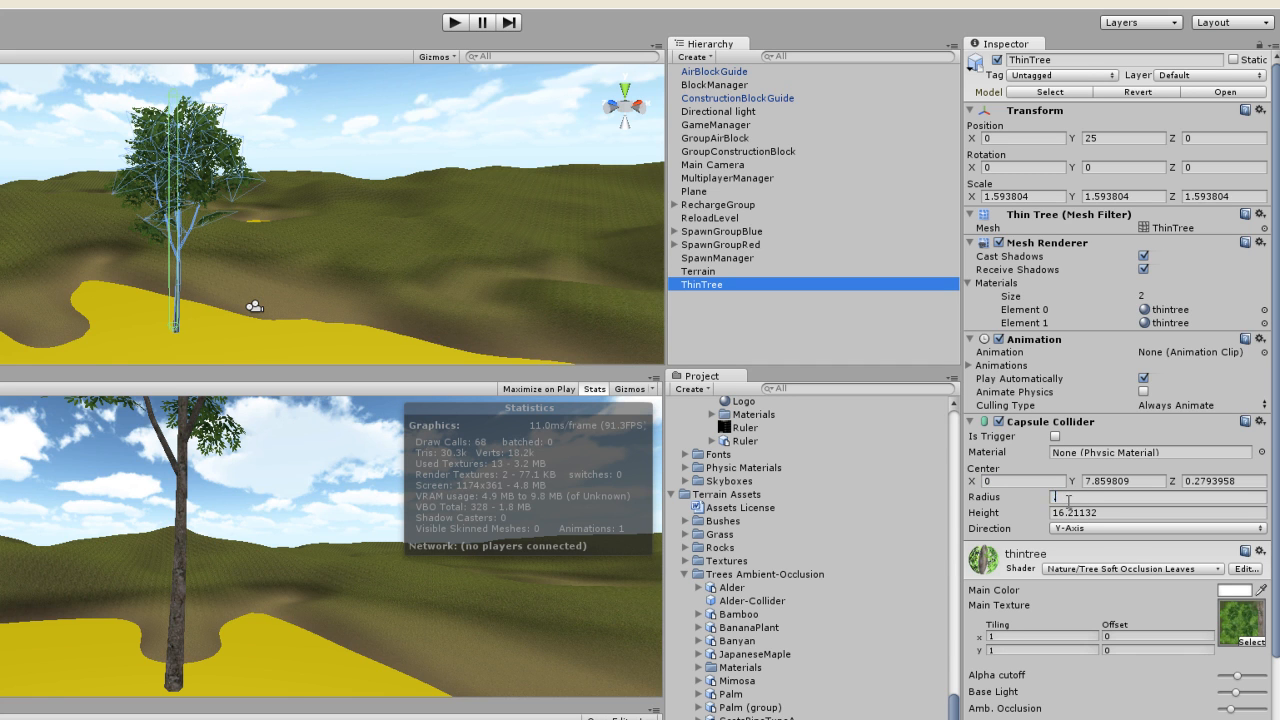
pyautogui.press('Return')
# Check the collider's offset from the ThinTree's trunk and set its Center Z to 0.
pyautogui.click(1008, 482)
pyautogui.scroll(5, 180, 311)
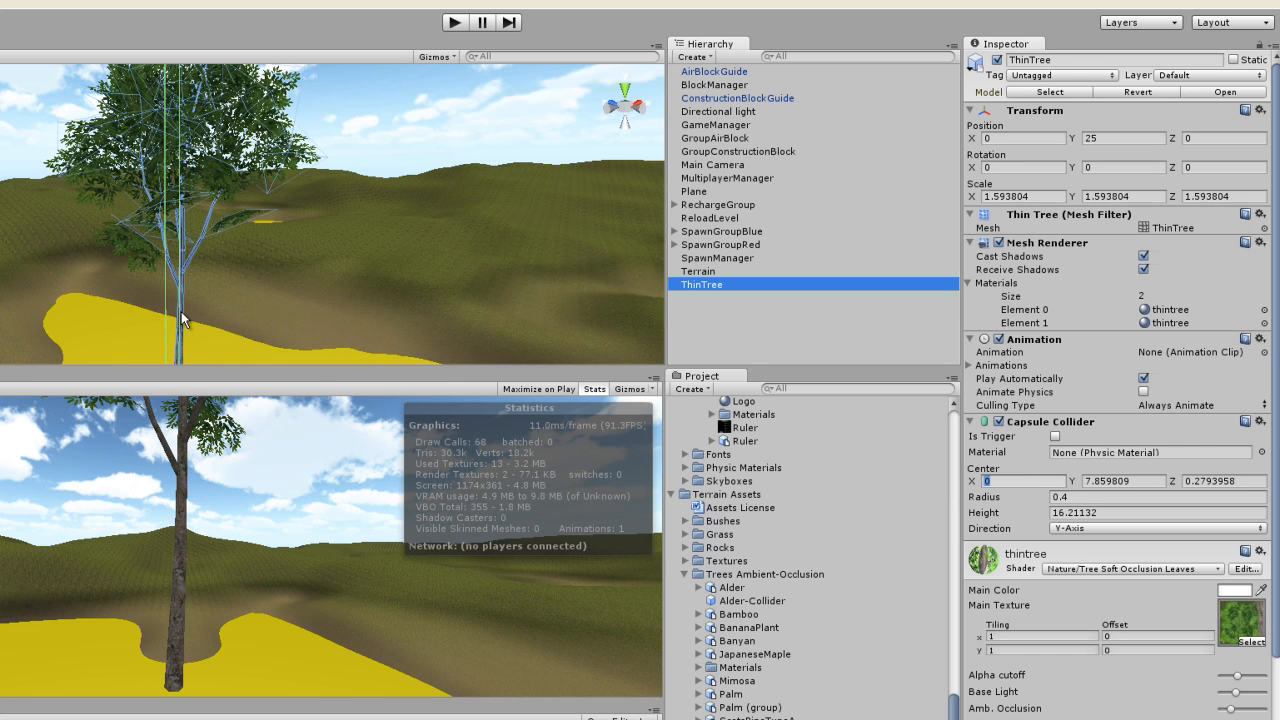
pyautogui.moveTo(156, 300); pyautogui.dragTo(351, 159, button='middle')
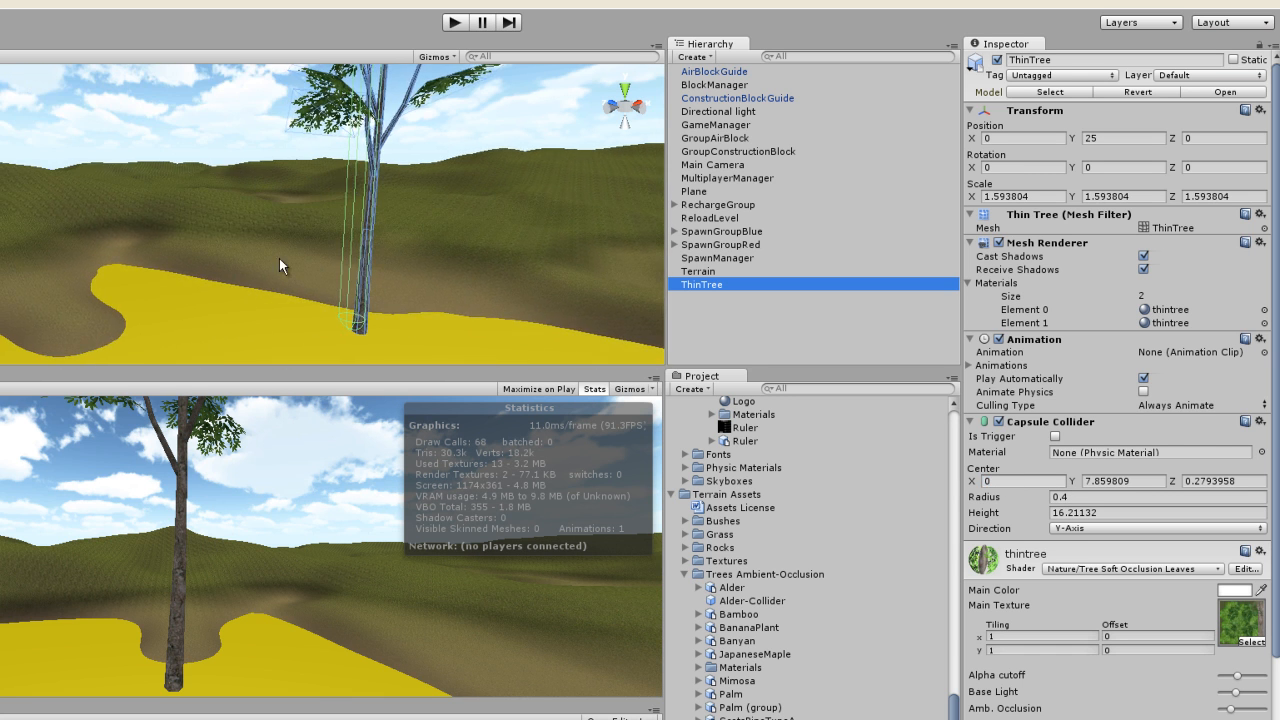
pyautogui.moveTo(279, 259); pyautogui.dragTo(366, 240, button='right')
pyautogui.moveTo(292, 216); pyautogui.dragTo(305, 291, button='middle')
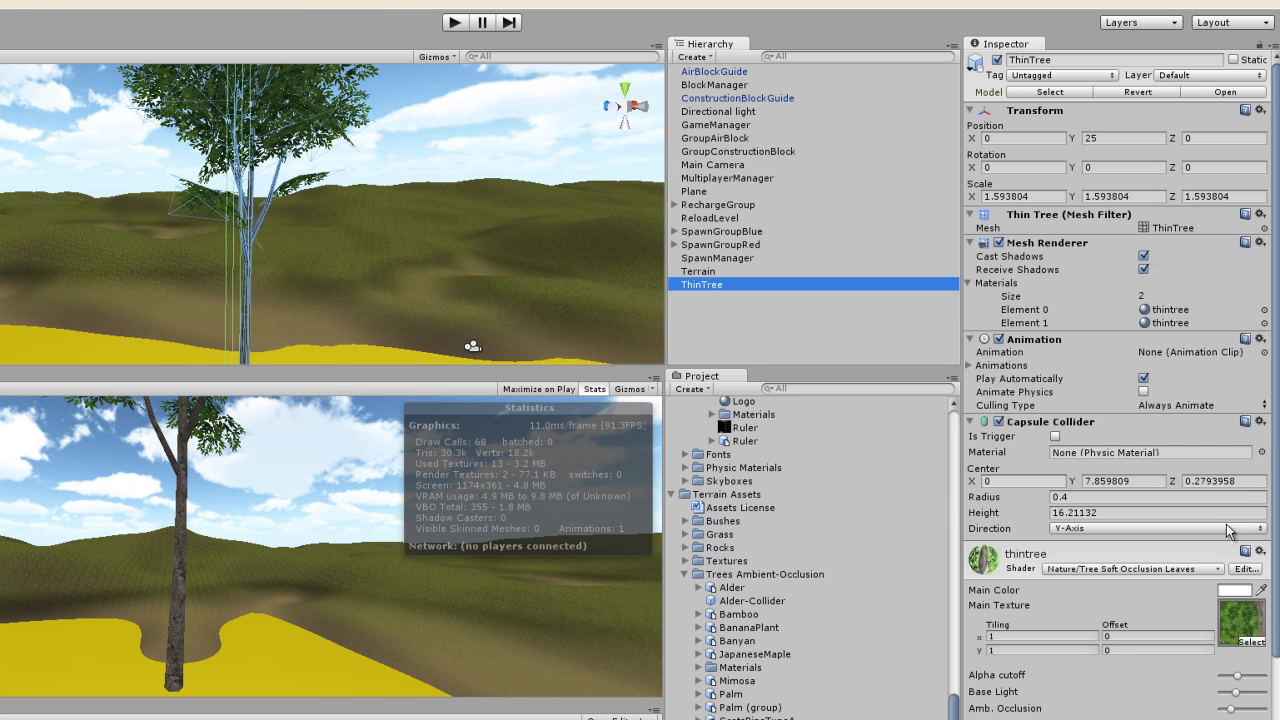
pyautogui.click(1248, 484)
pyautogui.write('0')
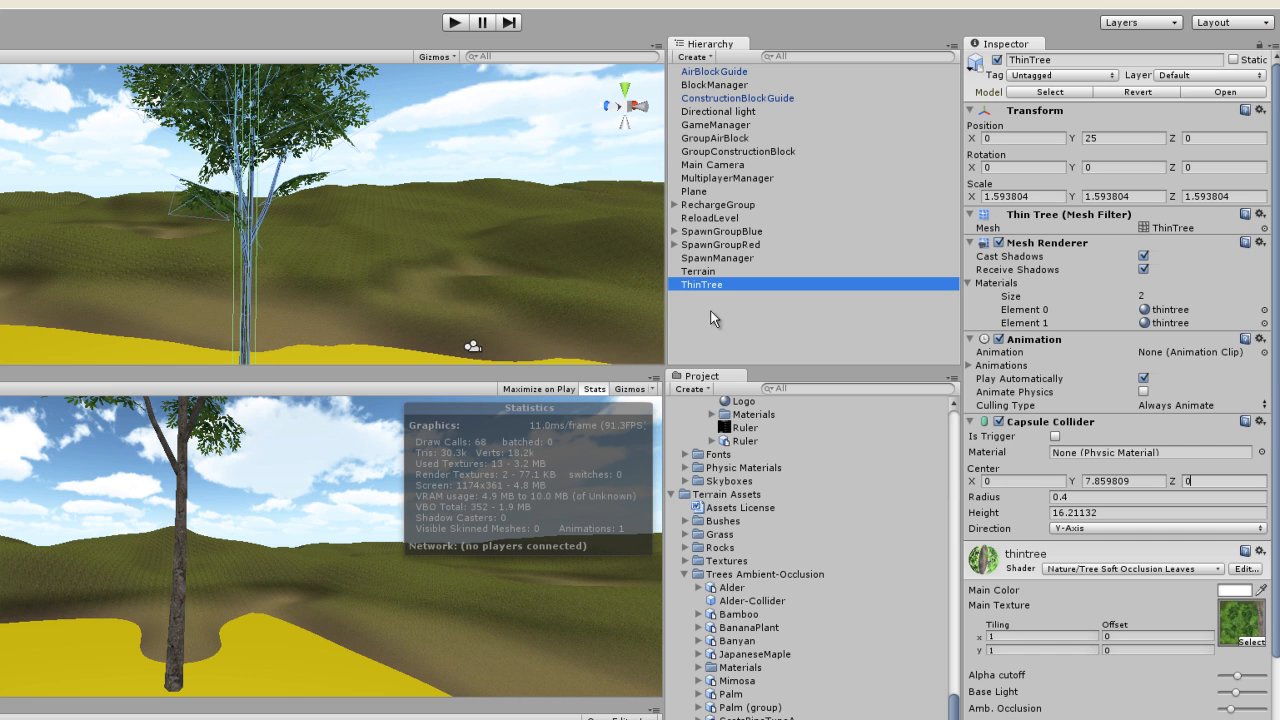
# Examine the collider's fit around the ThinTree's trunk, base and canopy from several sides and heights.
pyautogui.moveTo(300, 180); pyautogui.dragTo(285, 103, button='middle')
pyautogui.scroll(-3, 300, 267)
pyautogui.scroll(-2, 300, 267)
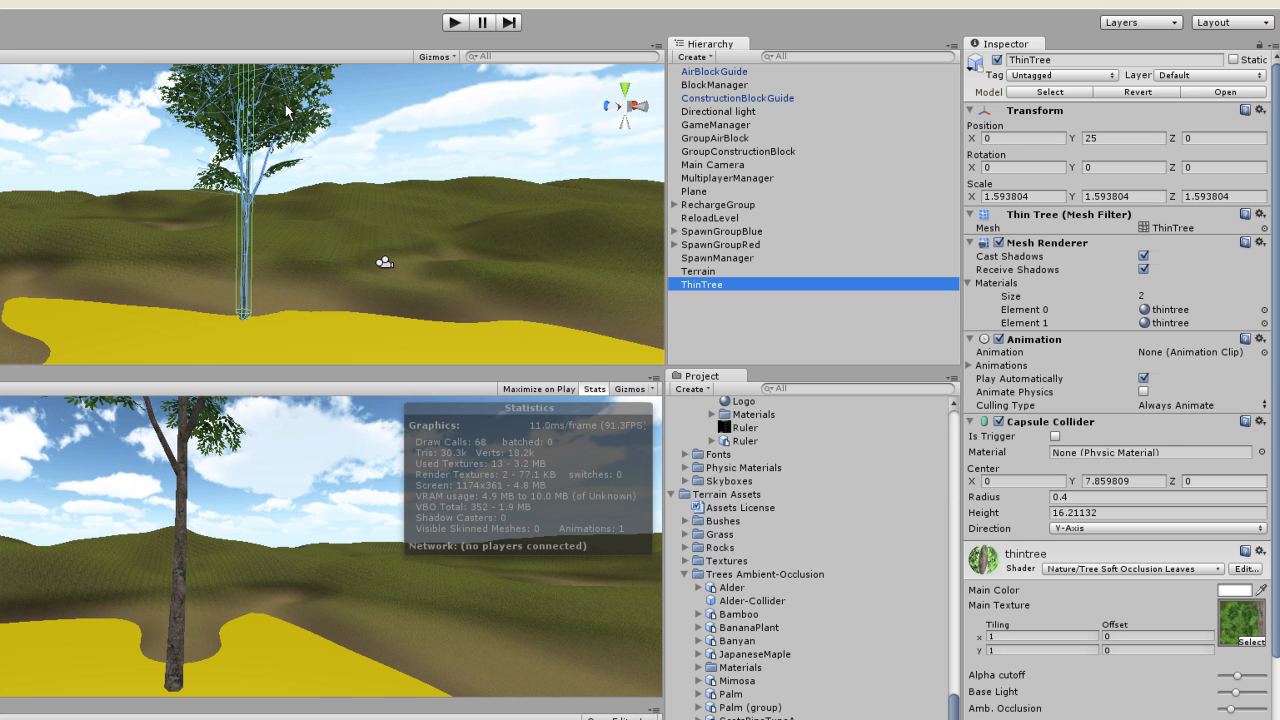
pyautogui.moveTo(286, 111); pyautogui.dragTo(289, 239, button='middle')
pyautogui.scroll(2, 297, 251)
pyautogui.scroll(4, 299, 253)
pyautogui.moveTo(295, 248); pyautogui.dragTo(400, 246, button='right')
pyautogui.moveTo(230, 257); pyautogui.dragTo(300, 257, button='middle')
pyautogui.moveTo(300, 257); pyautogui.dragTo(228, 250, button='right')
pyautogui.moveTo(228, 250); pyautogui.dragTo(253, 259, button='middle')
pyautogui.moveTo(253, 259); pyautogui.dragTo(389, 234, button='right')
pyautogui.scroll(-4, 235, 270)
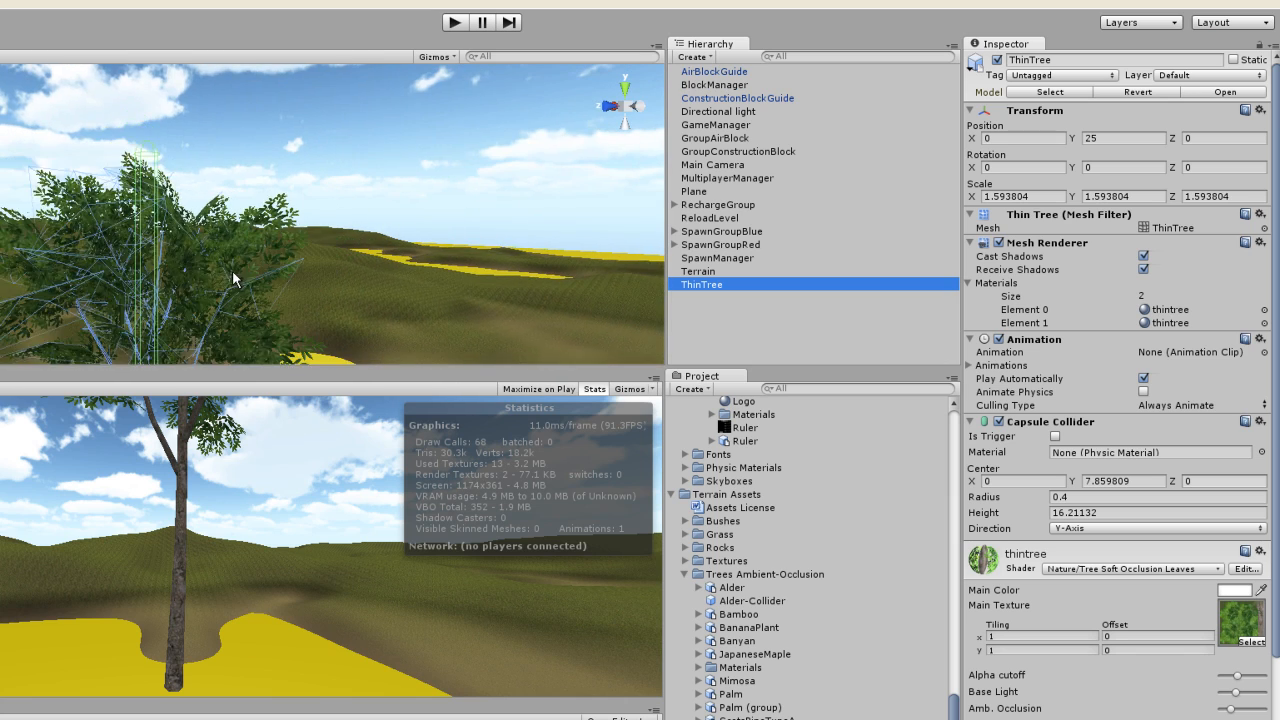
pyautogui.moveTo(210, 300); pyautogui.dragTo(231, 371, button='right')
pyautogui.moveTo(189, 244)
pyautogui.mouseDown(button='right')
pyautogui.moveTo(182, 266)
pyautogui.moveTo(181, 244)
pyautogui.mouseUp(button='right')
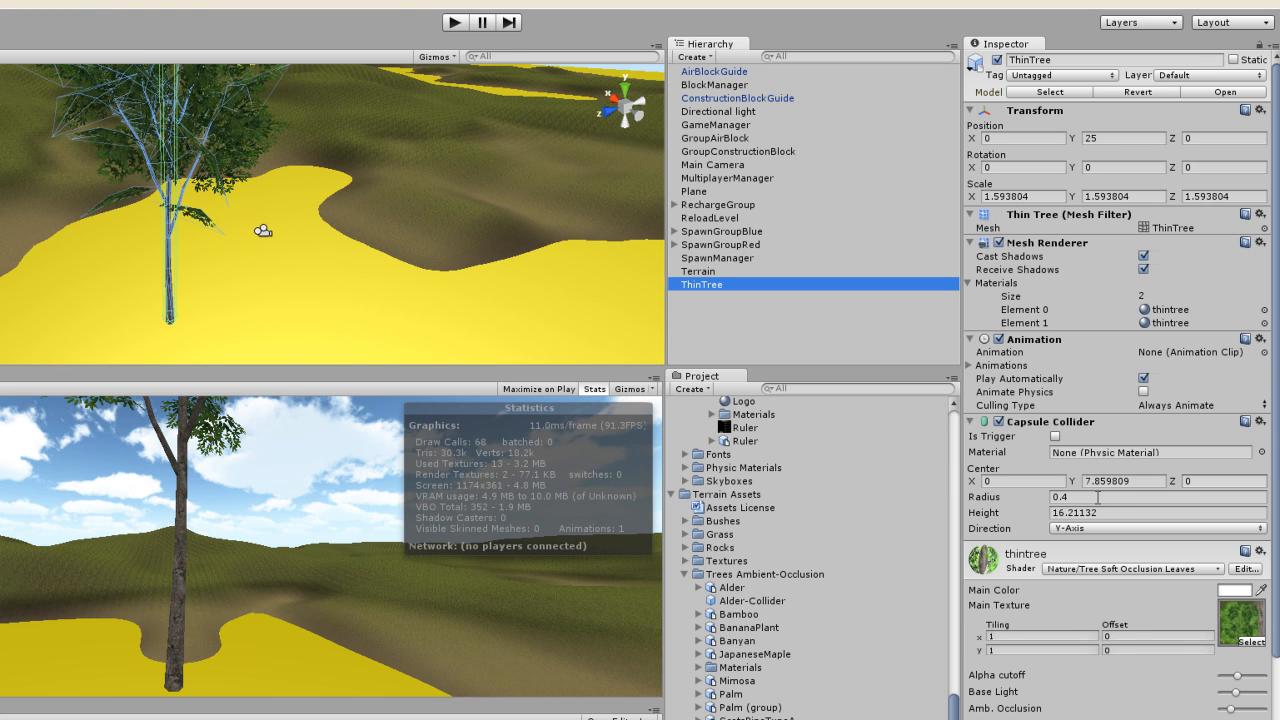
# Set the ThinTree Capsule Collider's Height to 14 and its Center Y to 7, and check the fit up to the canopy.
pyautogui.click(1109, 513)
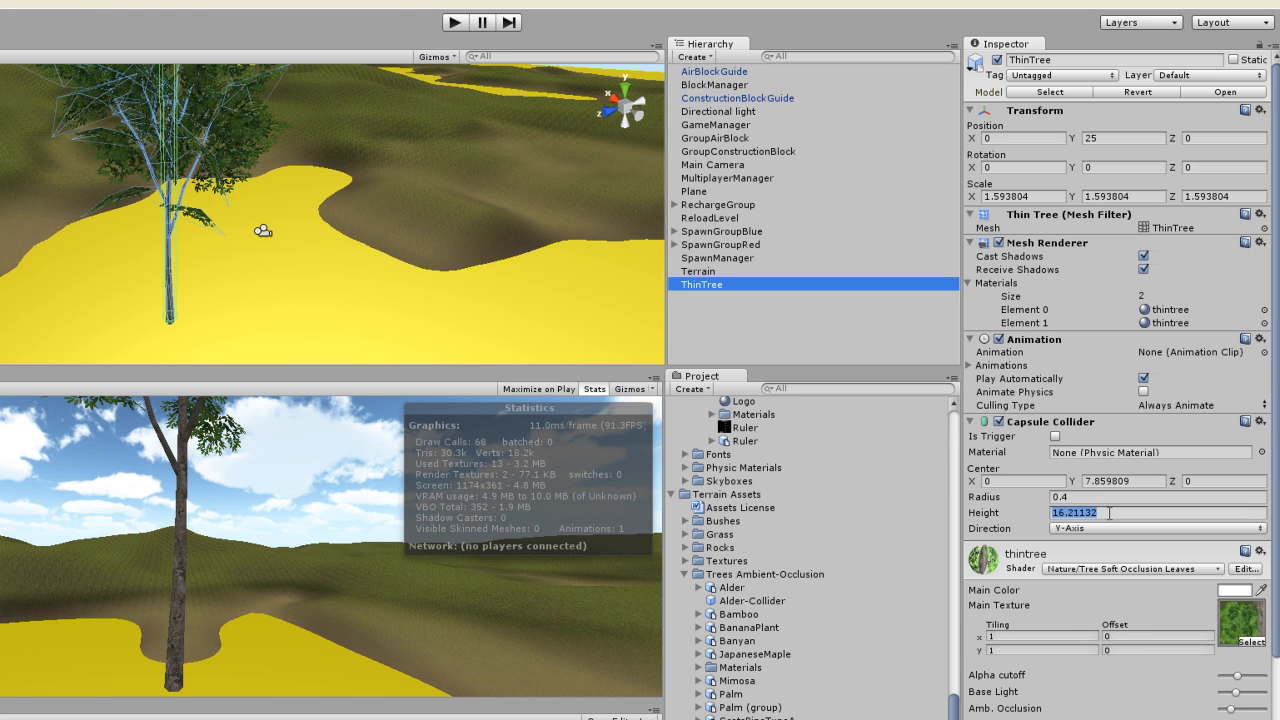
pyautogui.write('14')
pyautogui.click(1136, 480)
pyautogui.write('7')
pyautogui.press('Return')
pyautogui.moveTo(273, 275); pyautogui.dragTo(241, 125)
pyautogui.moveTo(274, 279); pyautogui.dragTo(269, 151, button='right')
pyautogui.scroll(-2, 269, 151)
pyautogui.moveTo(266, 203); pyautogui.dragTo(272, 62)
pyautogui.moveTo(233, 257); pyautogui.dragTo(260, 345)
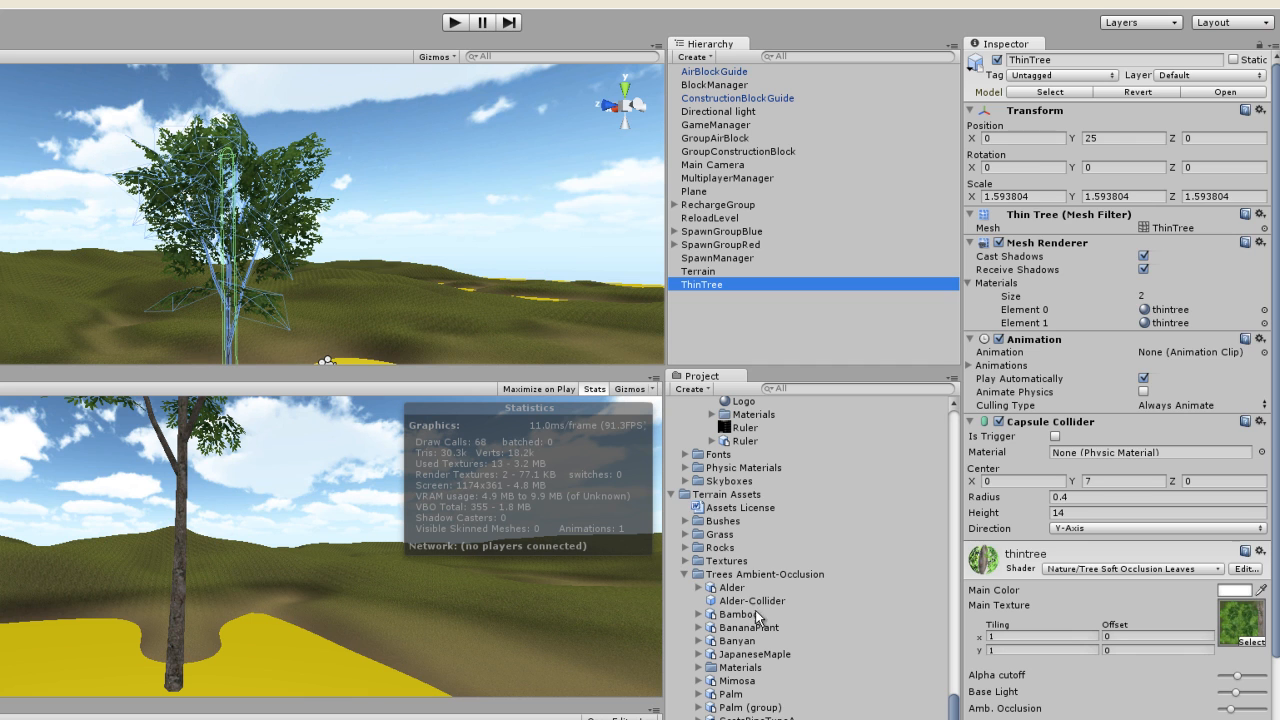
# Create a new prefab named ThinTree-Collider in the Trees Ambient-Occlusion folder.
pyautogui.rightClick(743, 578)
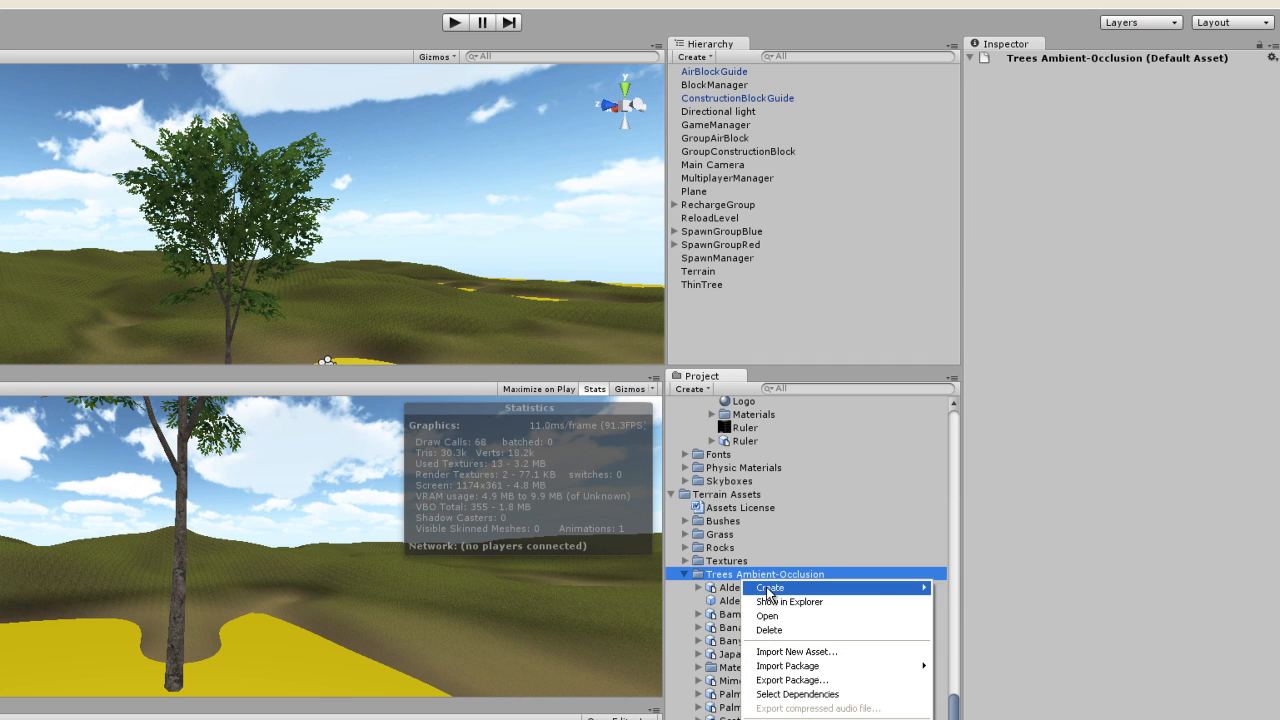
pyautogui.moveTo(770, 588)
pyautogui.click(966, 674)
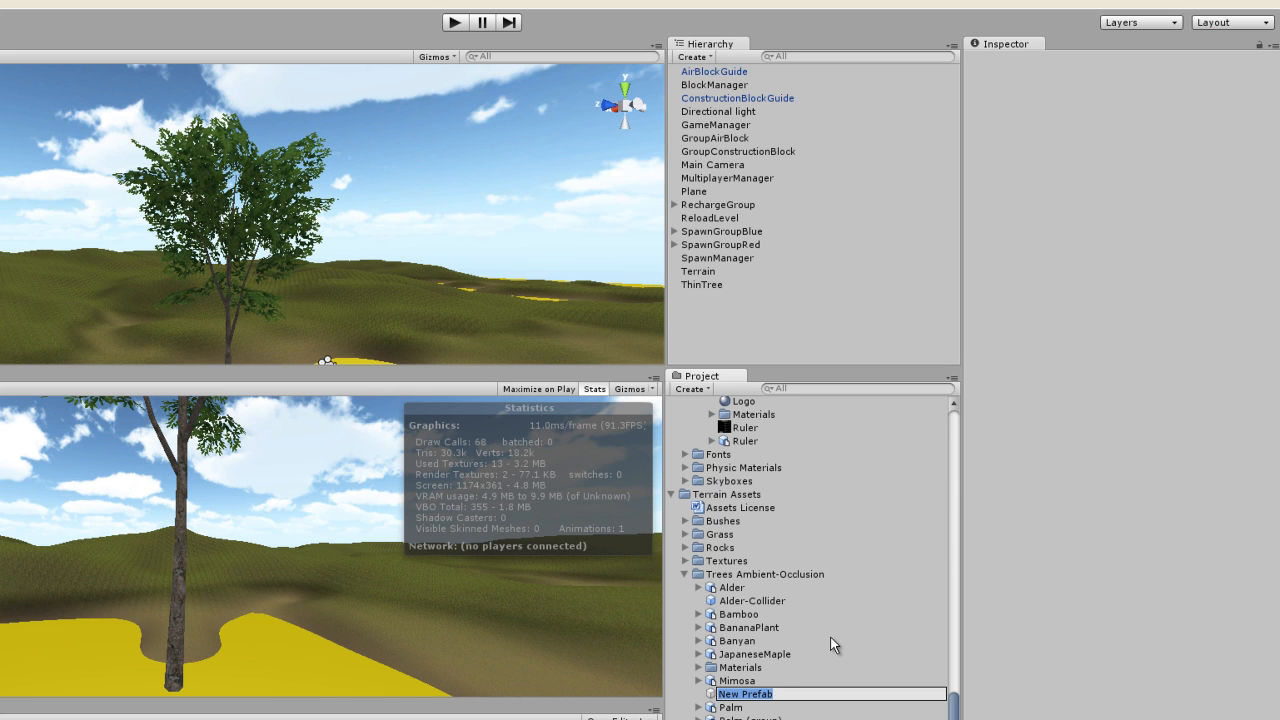
pyautogui.write('ThinTree-Collider')
pyautogui.press('Return')
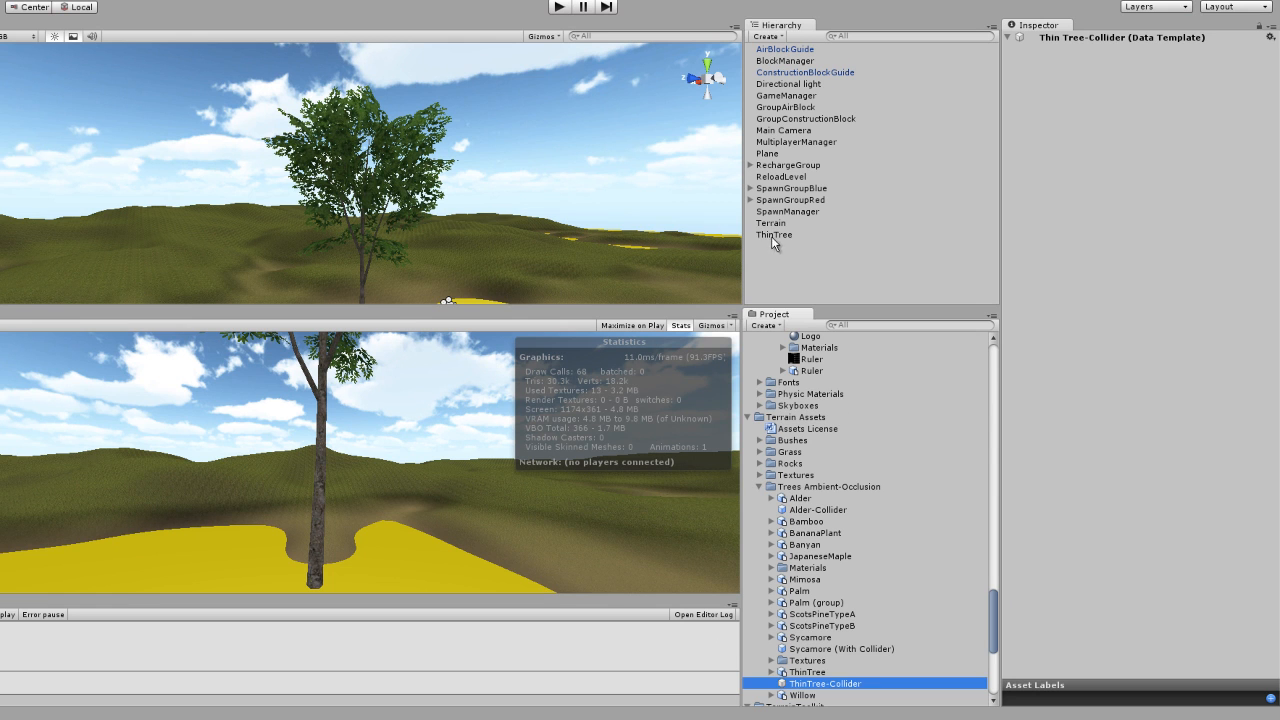
# Store the scene's ThinTree in the ThinTree-Collider prefab and delete the tree from the scene.
pyautogui.moveTo(771, 236); pyautogui.dragTo(803, 686)
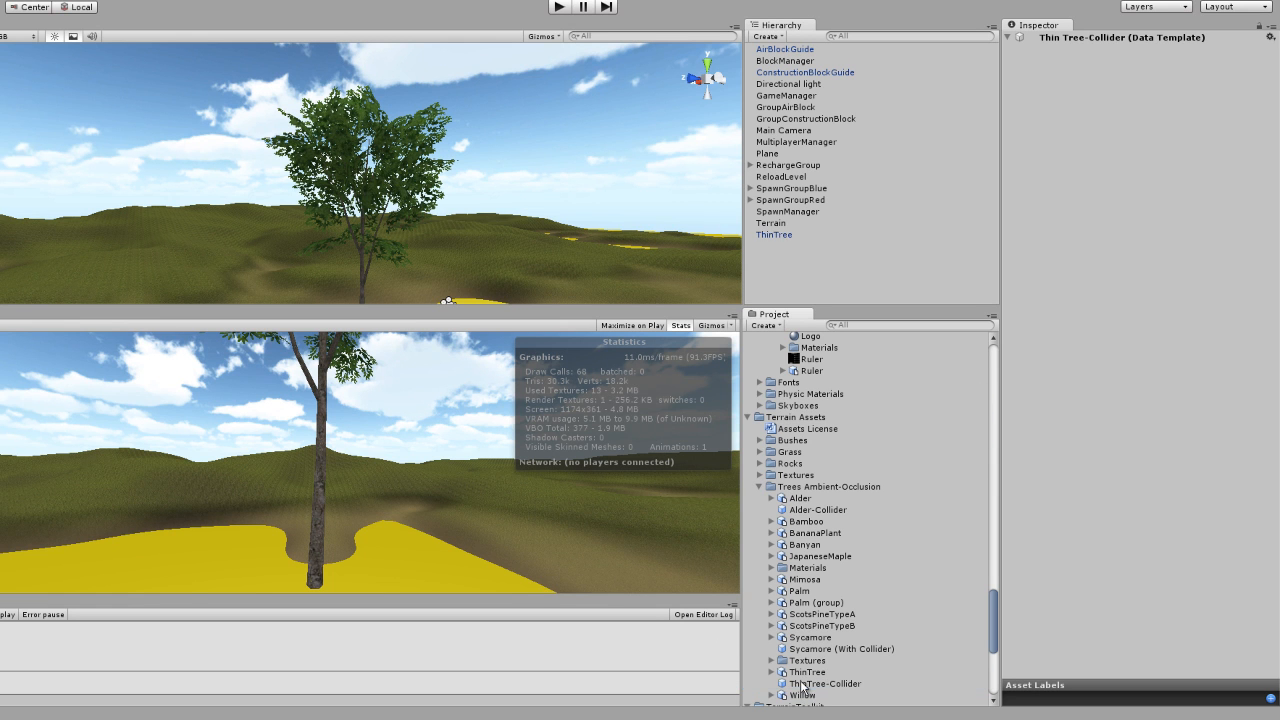
pyautogui.click(776, 236)
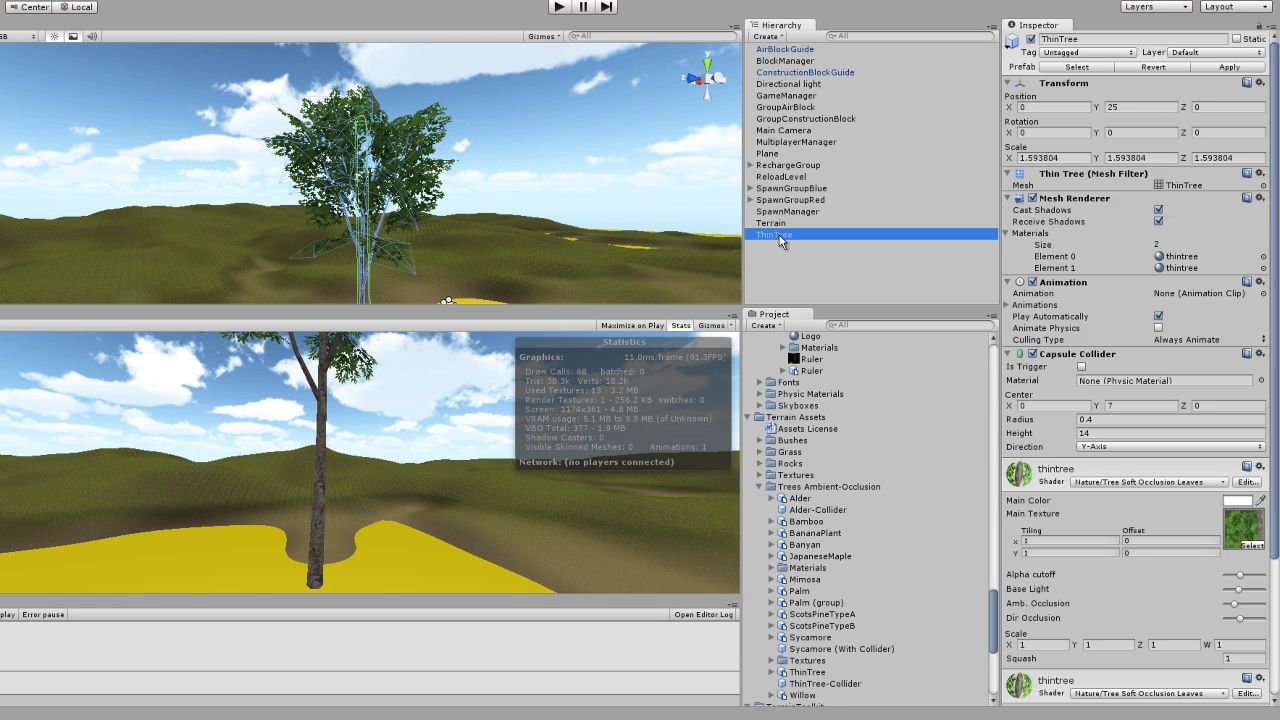
pyautogui.press('Delete')
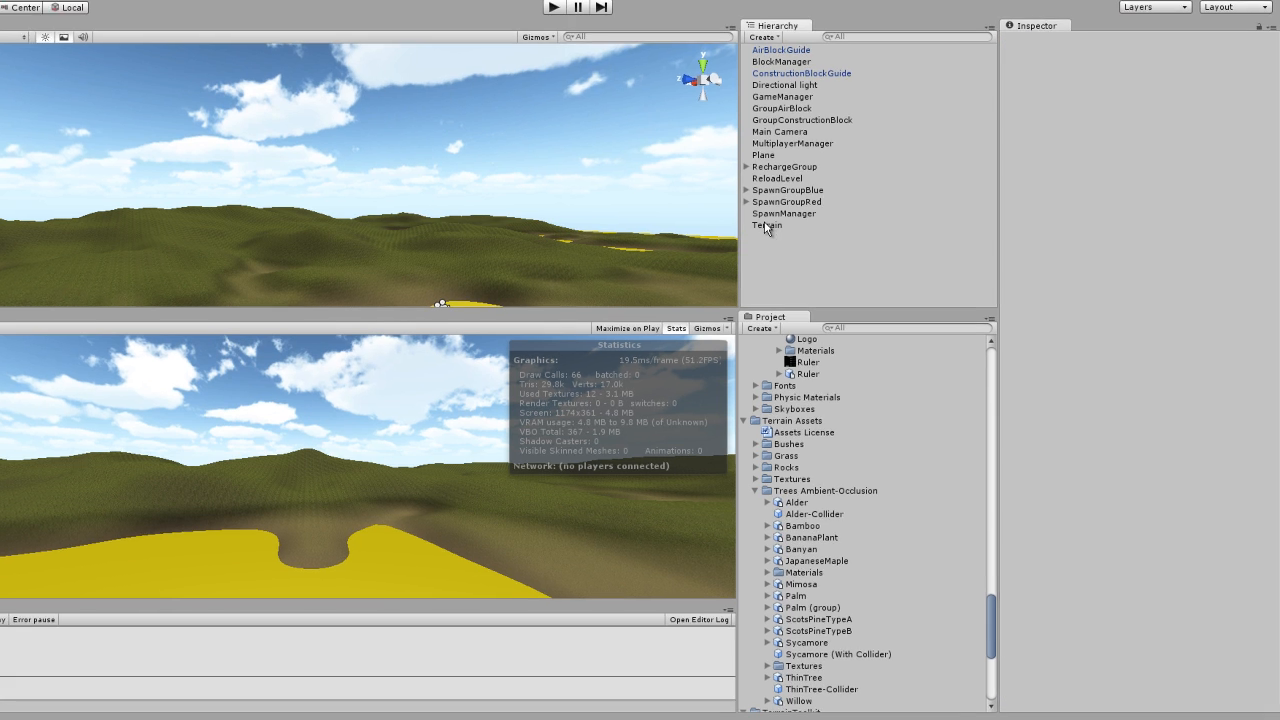
# Select the Terrain object in the scene to show its terrain editing tools.
pyautogui.click(771, 223)
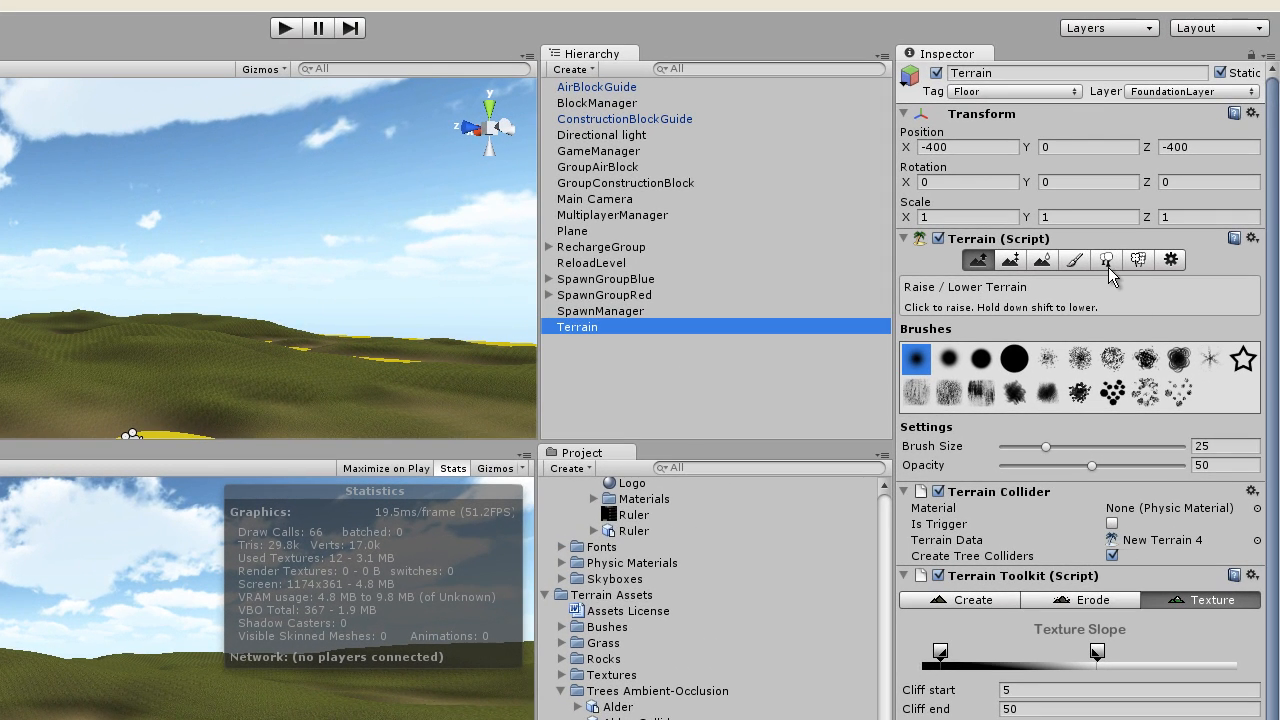
# Add the Alder-Collider prefab to the terrain's tree types with a bend factor of 1.
pyautogui.click(1107, 262)
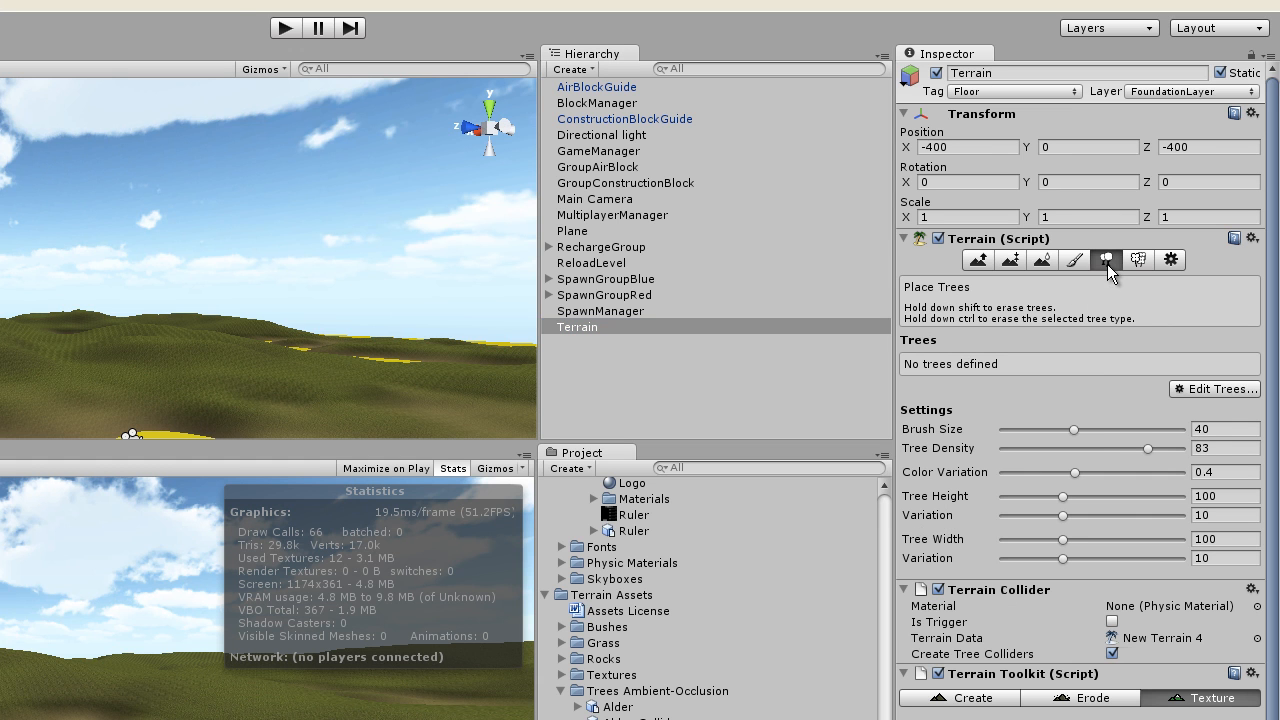
pyautogui.click(1200, 392)
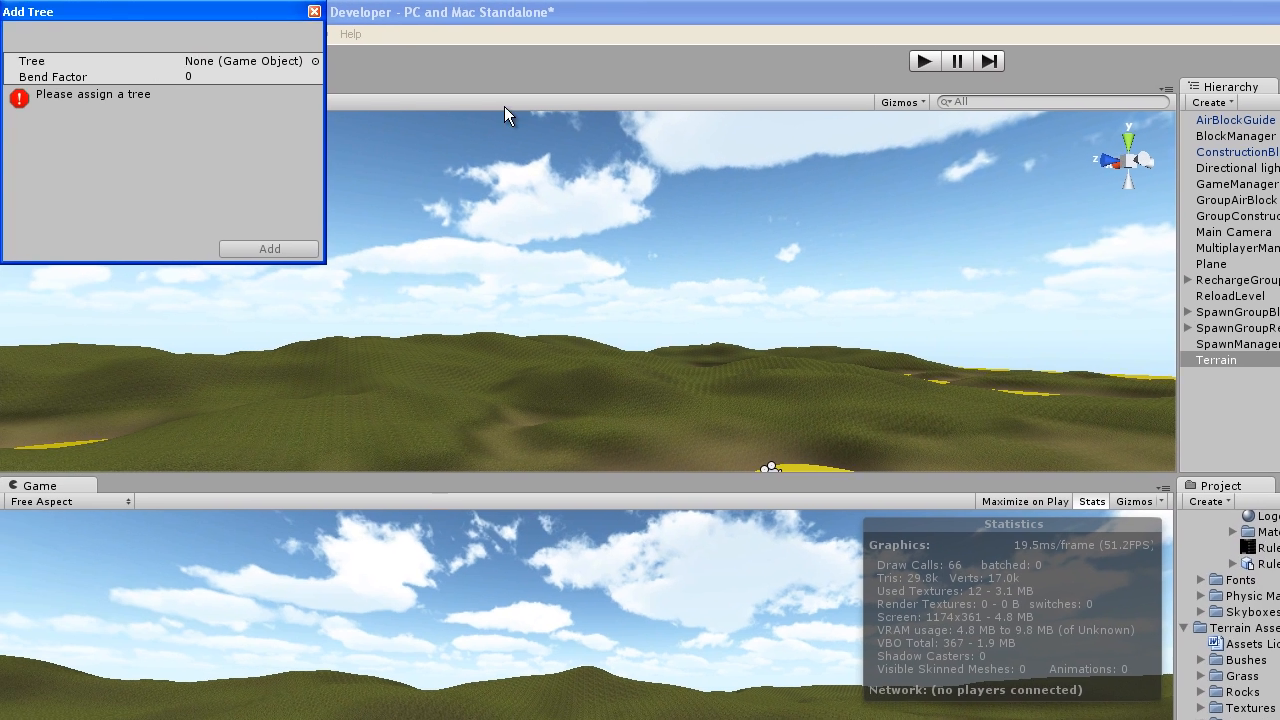
pyautogui.click(316, 62)
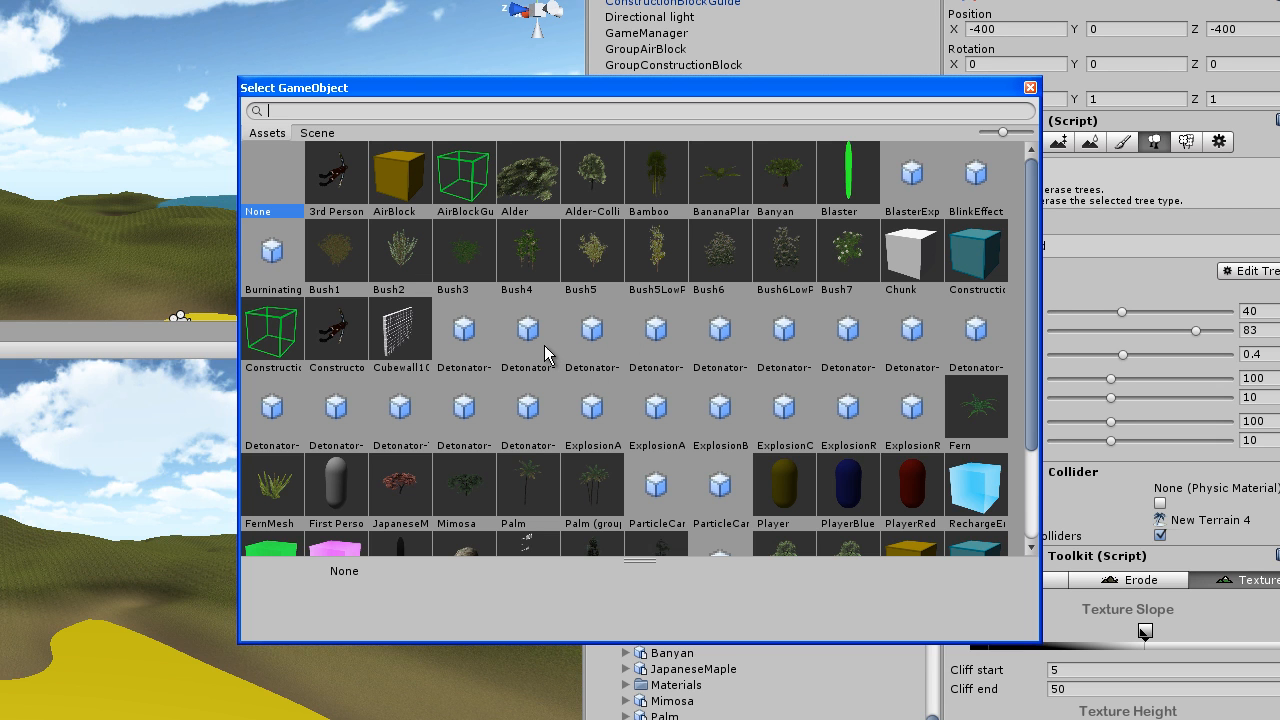
pyautogui.click(592, 175)
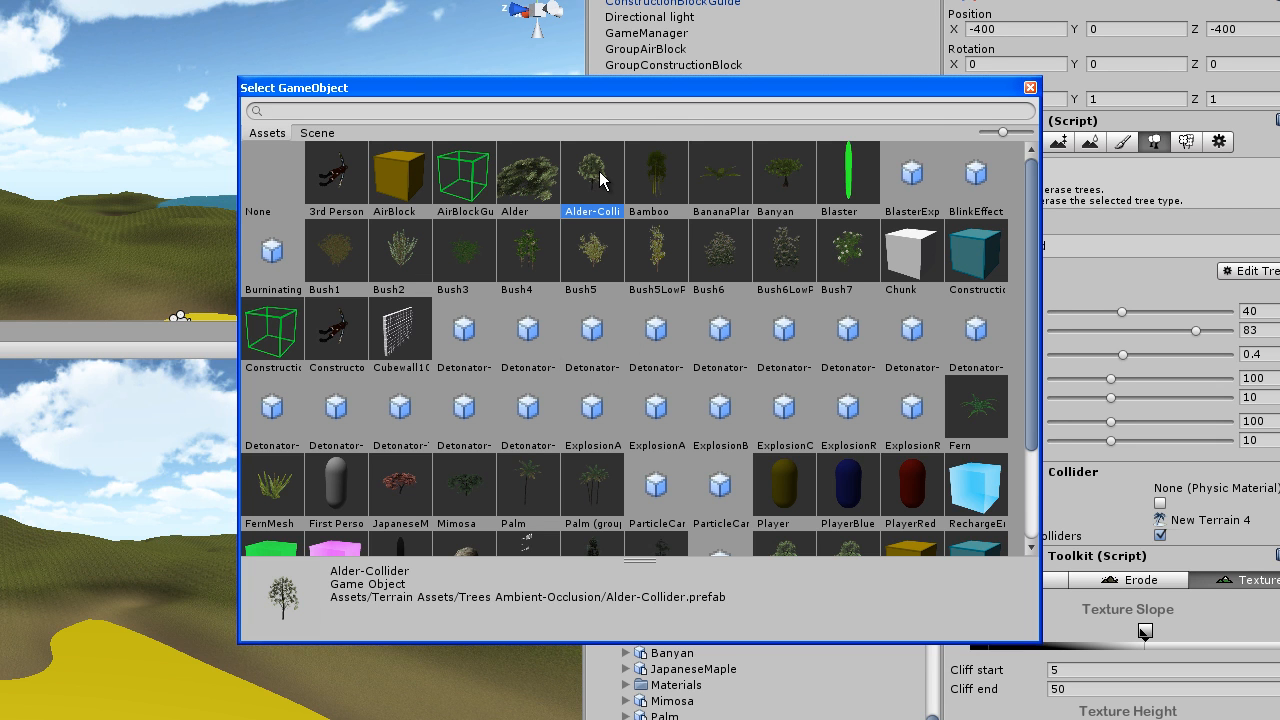
pyautogui.doubleClick(592, 175)
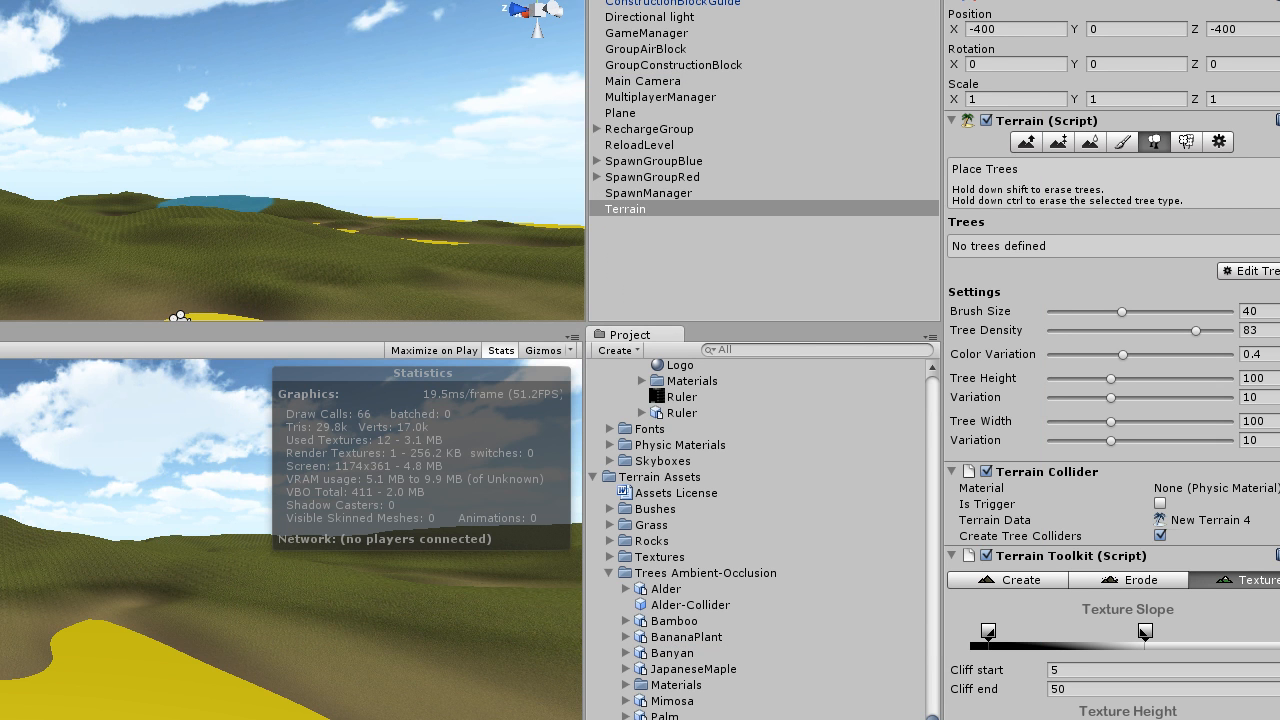
pyautogui.moveTo(400, 214); pyautogui.dragTo(266, 214)
pyautogui.click(415, 283)
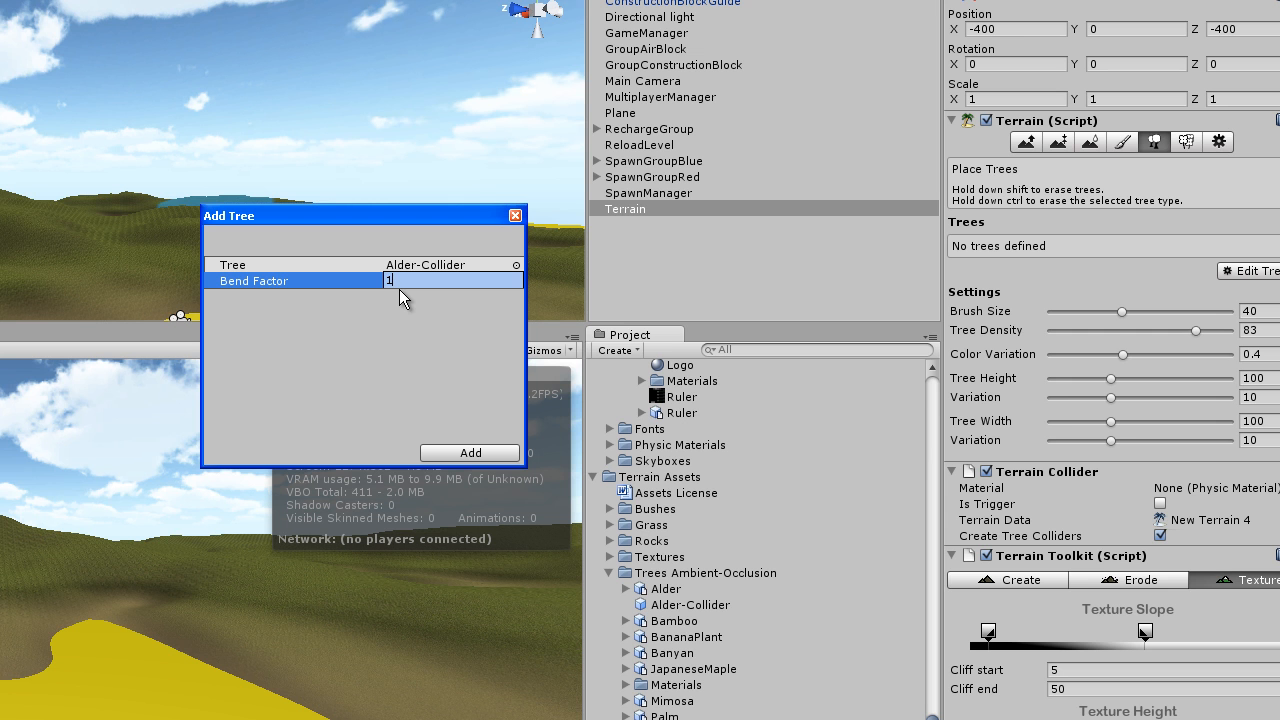
pyautogui.press('Return')
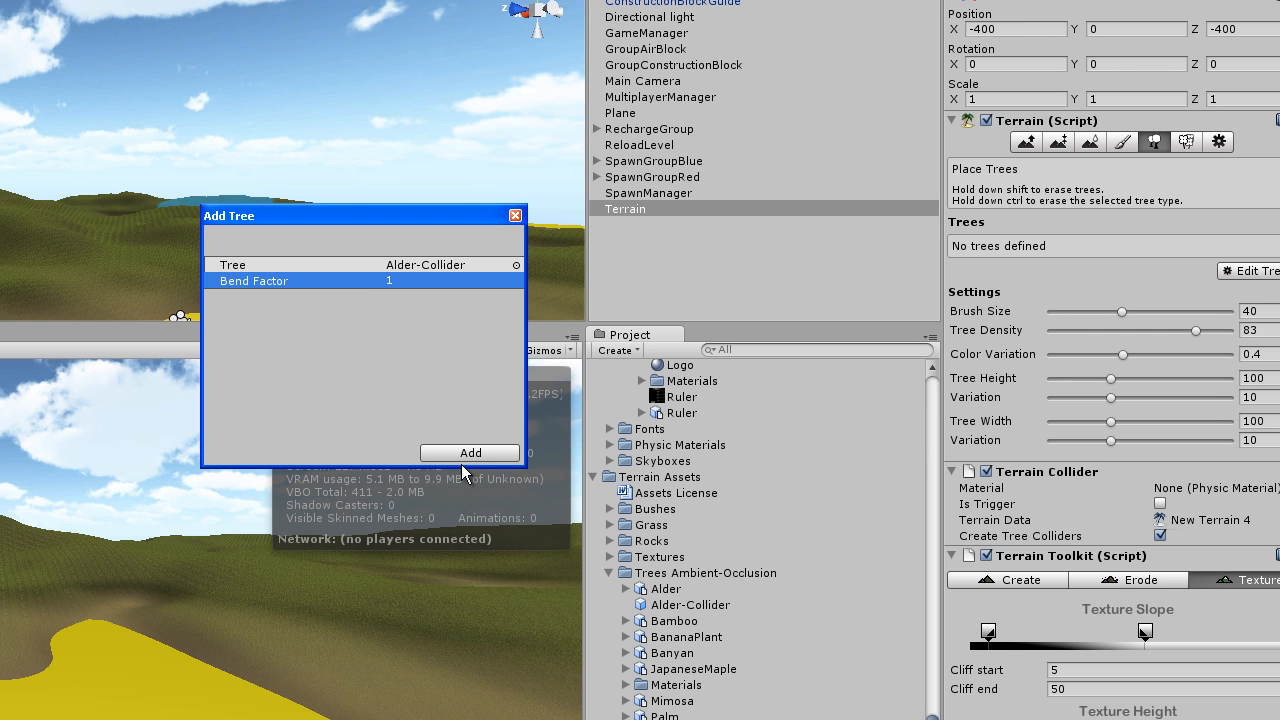
pyautogui.click(452, 450)
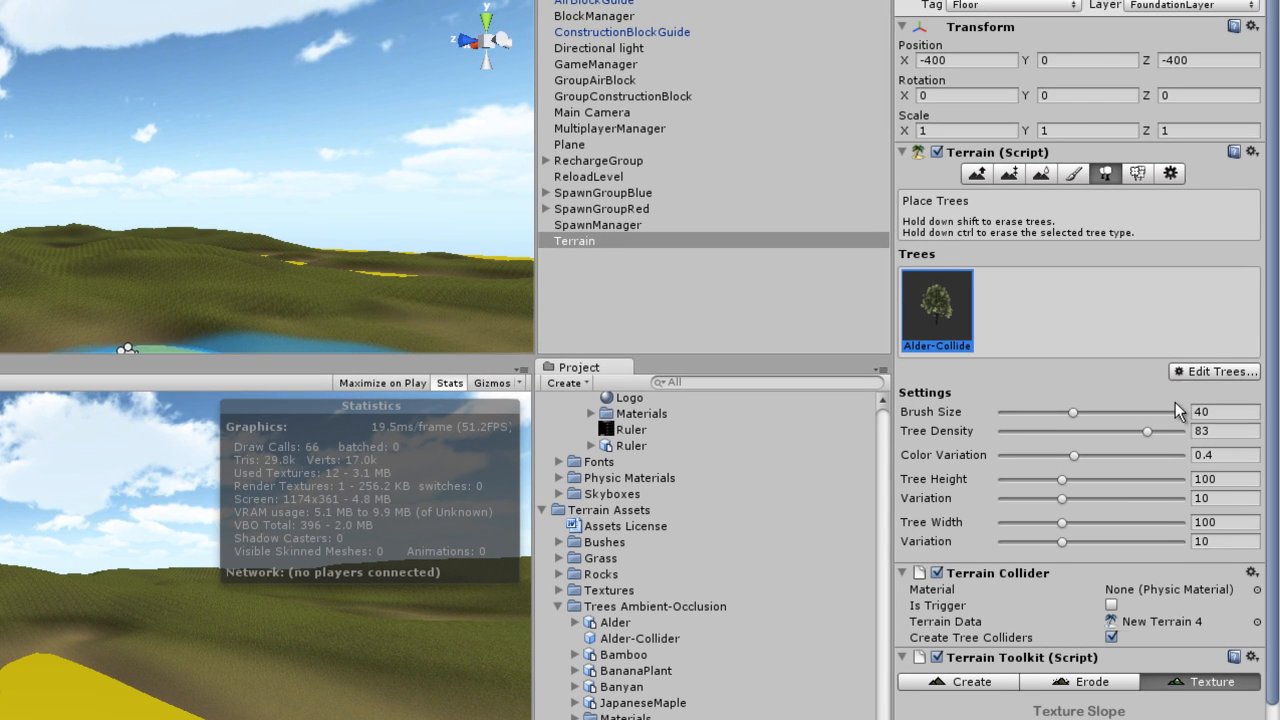
# Add the ThinTree-Collider prefab as a second terrain tree type with a bend factor of 1.
pyautogui.click(1201, 373)
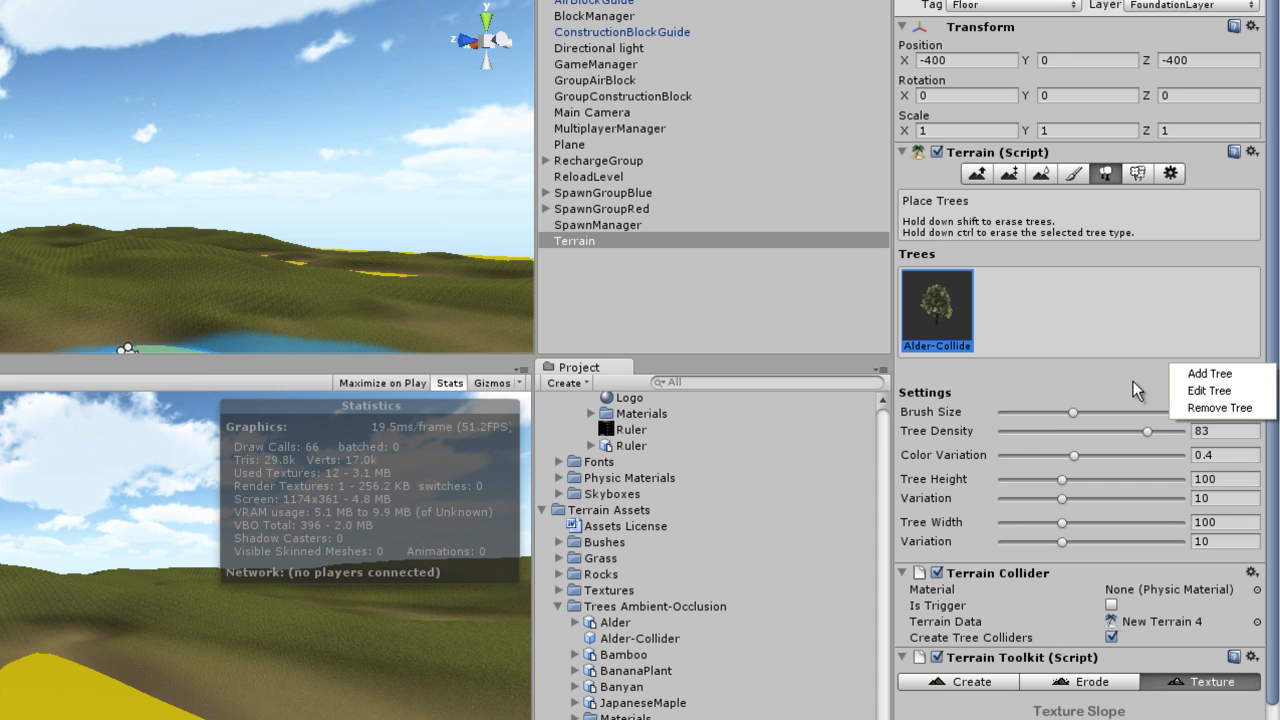
pyautogui.click(1205, 374)
pyautogui.click(465, 297)
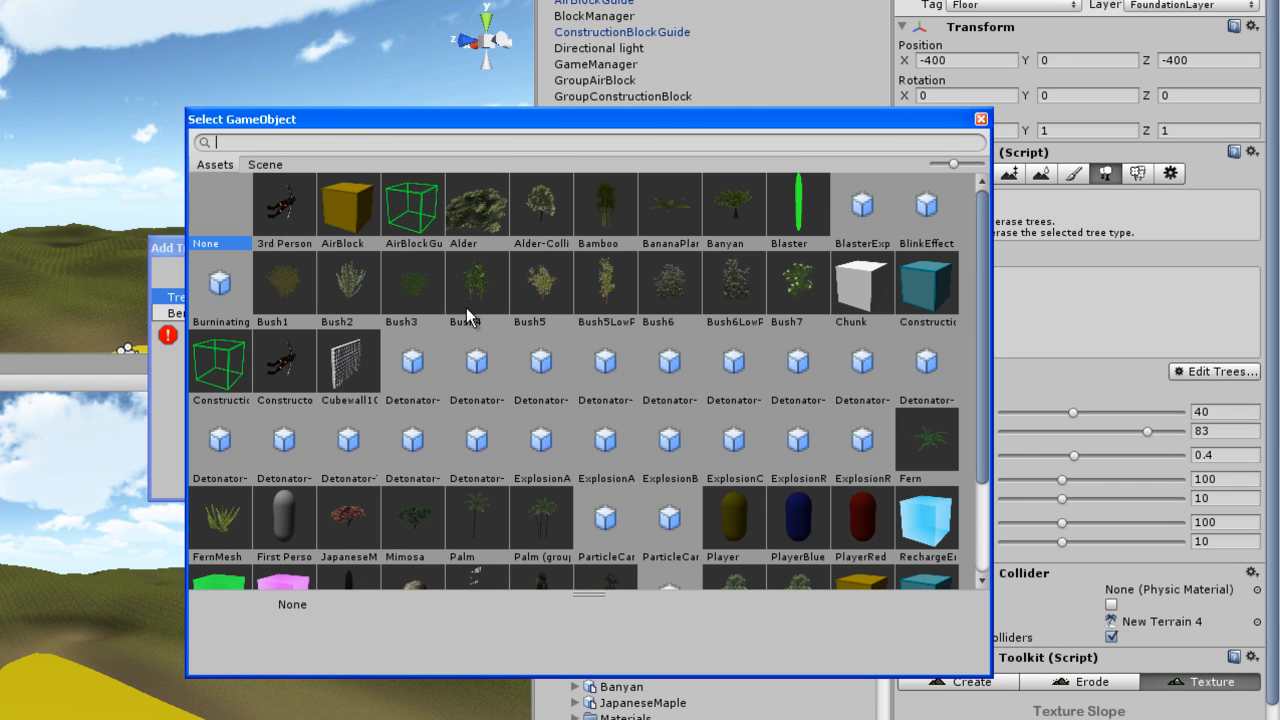
pyautogui.scroll(-1, 466, 307)
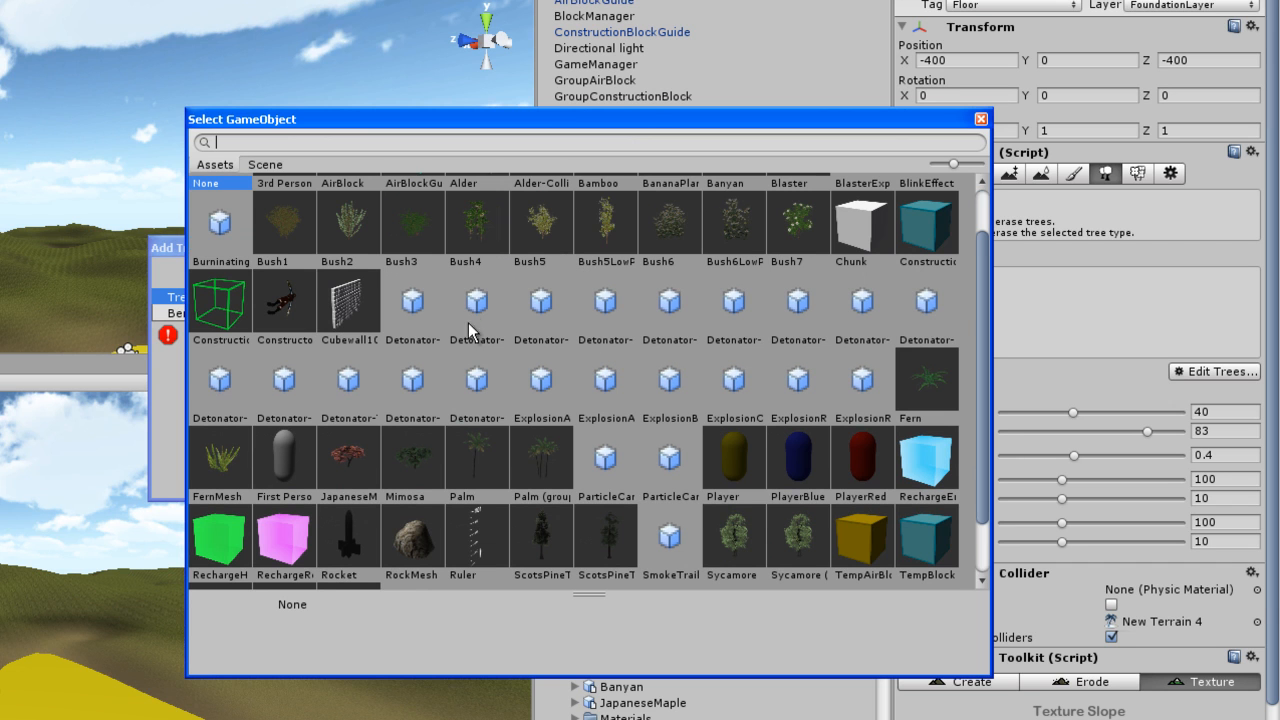
pyautogui.scroll(-1, 523, 444)
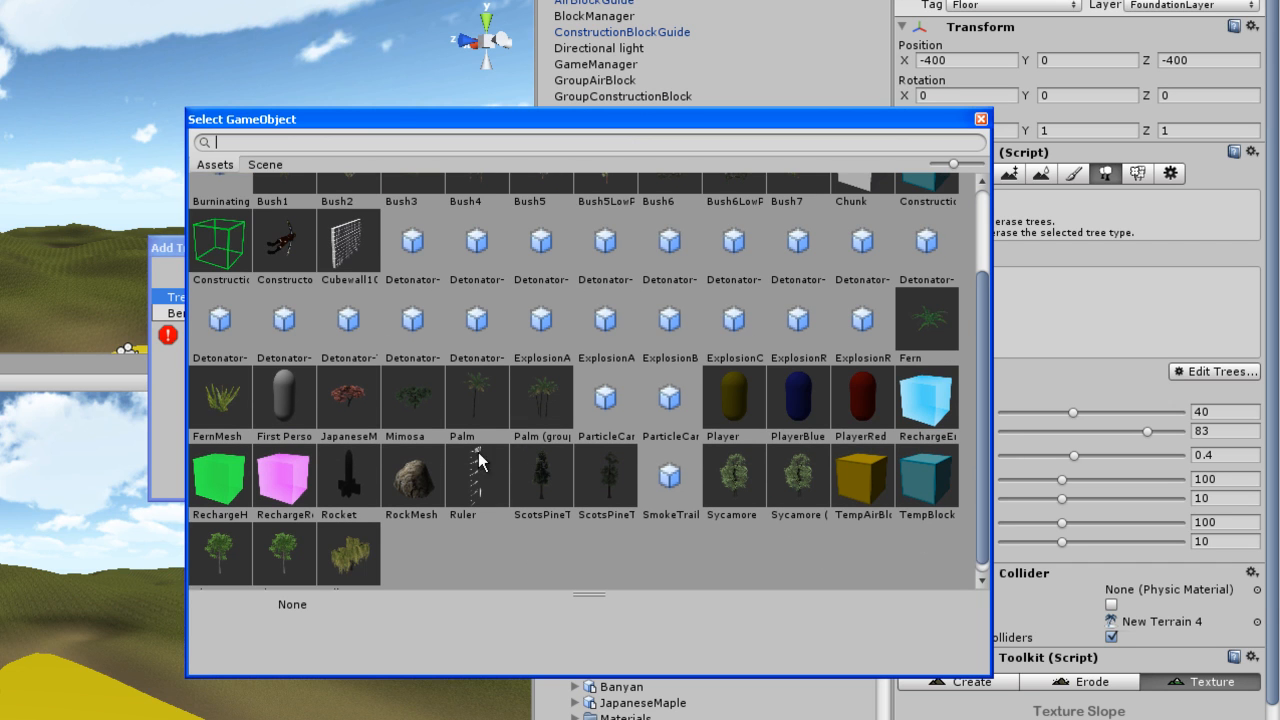
pyautogui.click(287, 540)
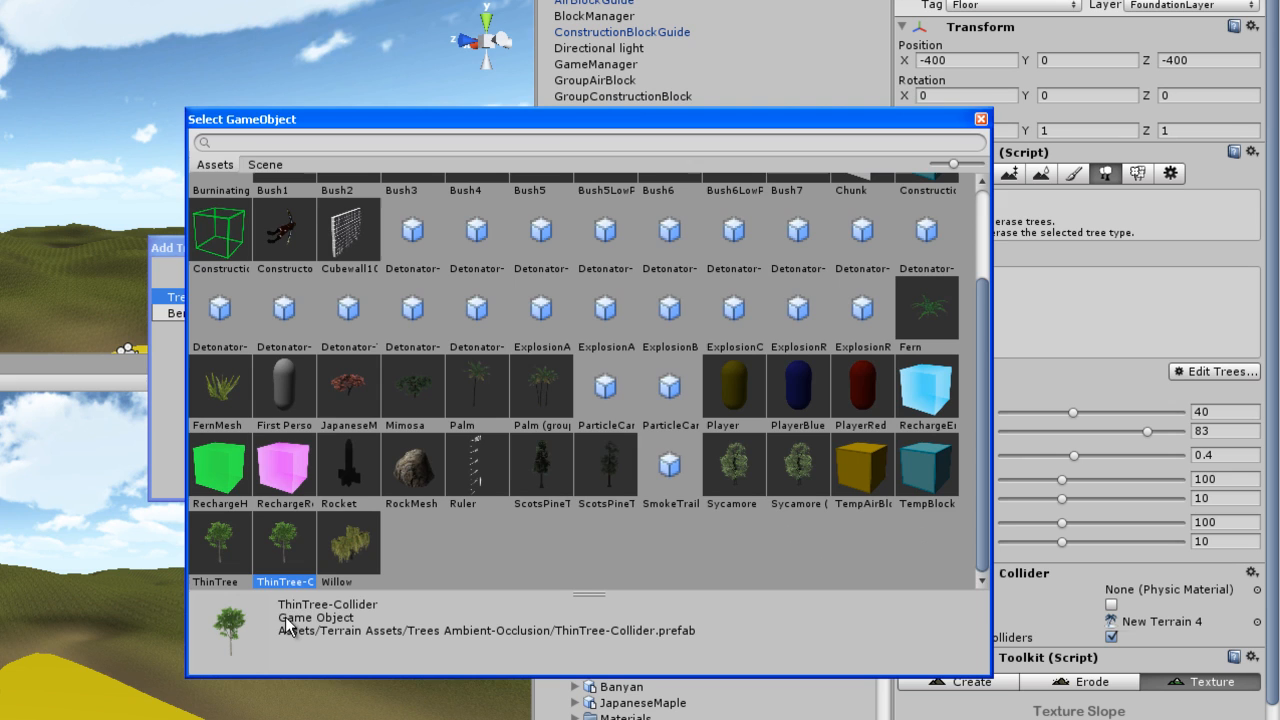
pyautogui.doubleClick(287, 540)
pyautogui.click(335, 312)
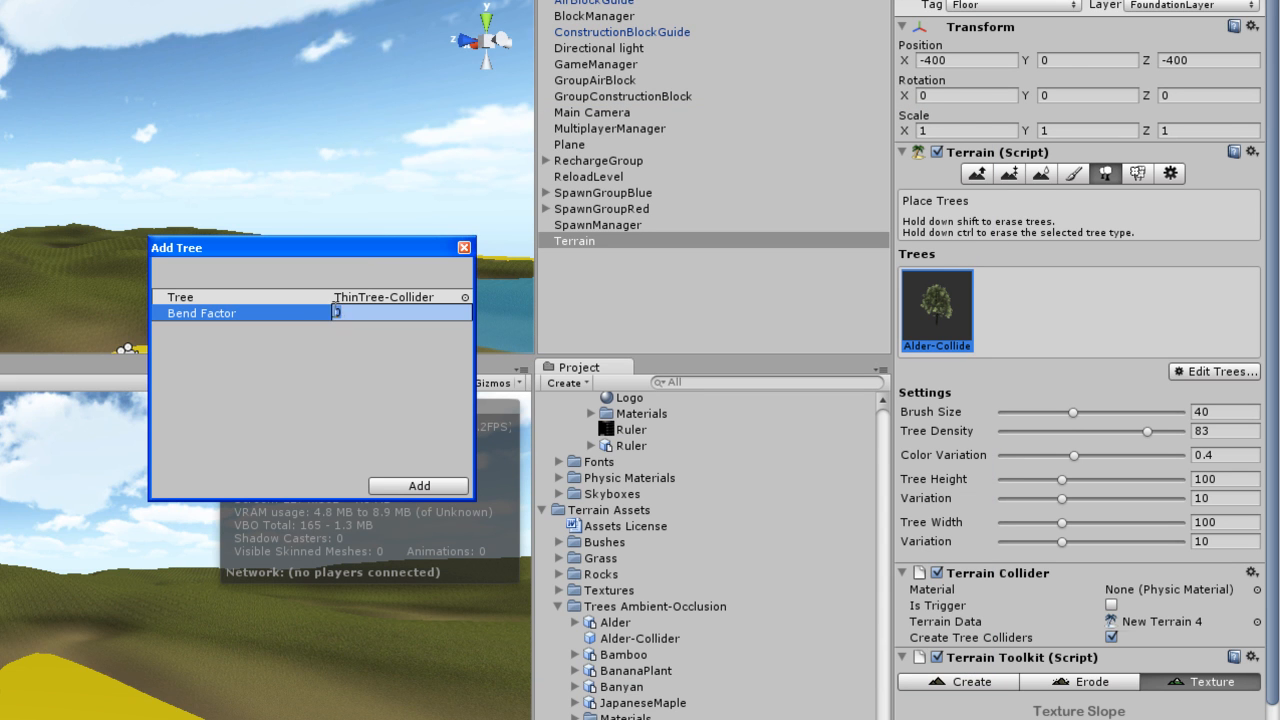
pyautogui.write('1')
pyautogui.press('Return')
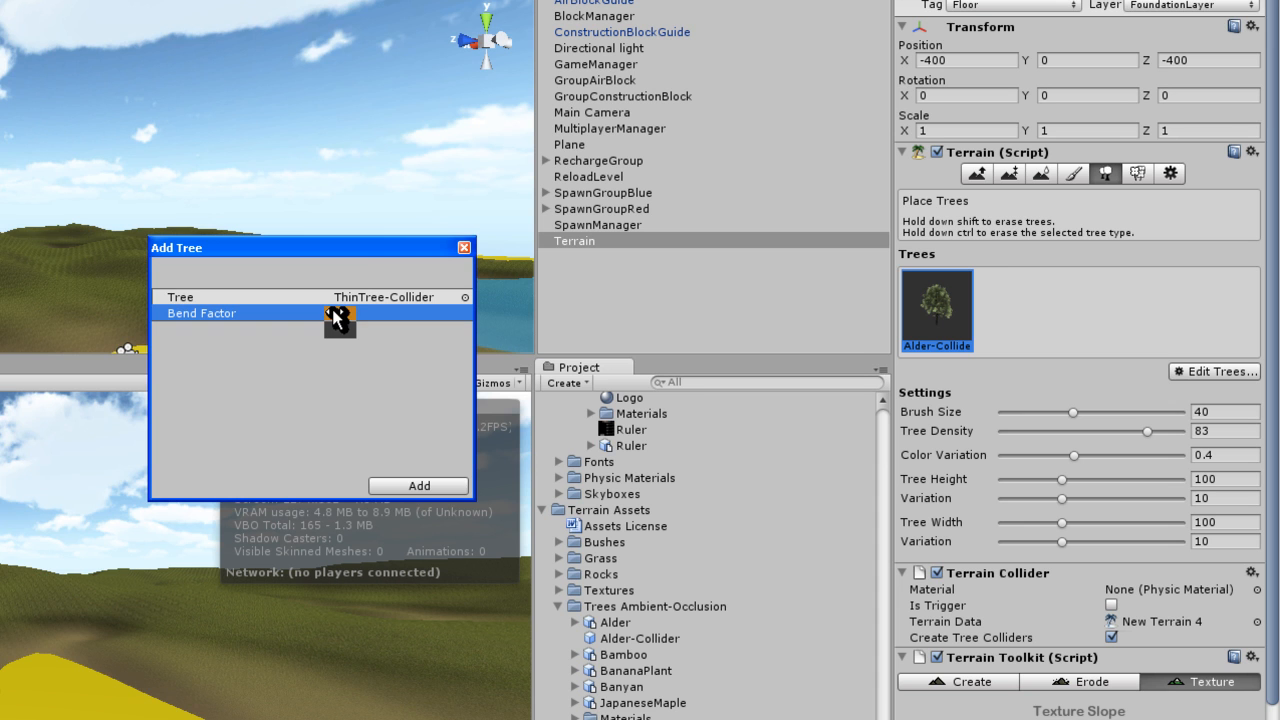
pyautogui.click(416, 487)
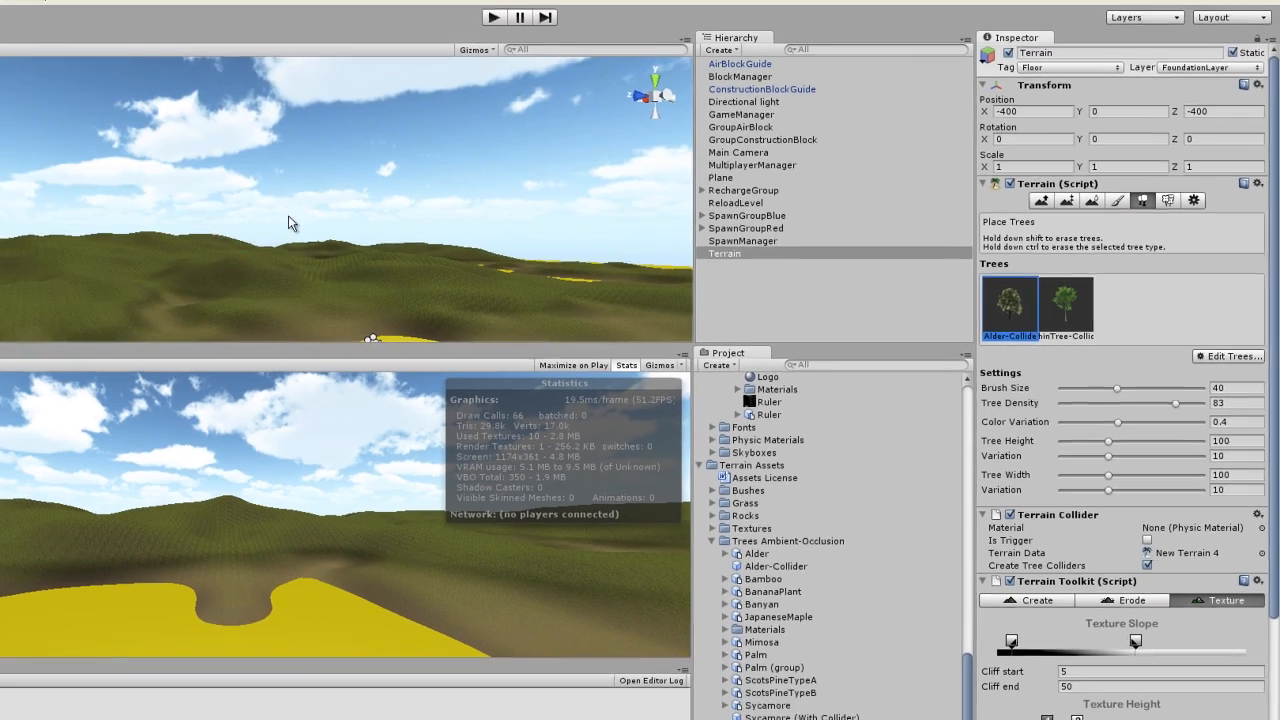
# Set both the tree height and the tree width for placing trees to 50.
pyautogui.moveTo(288, 215); pyautogui.dragTo(259, 355, button='right')
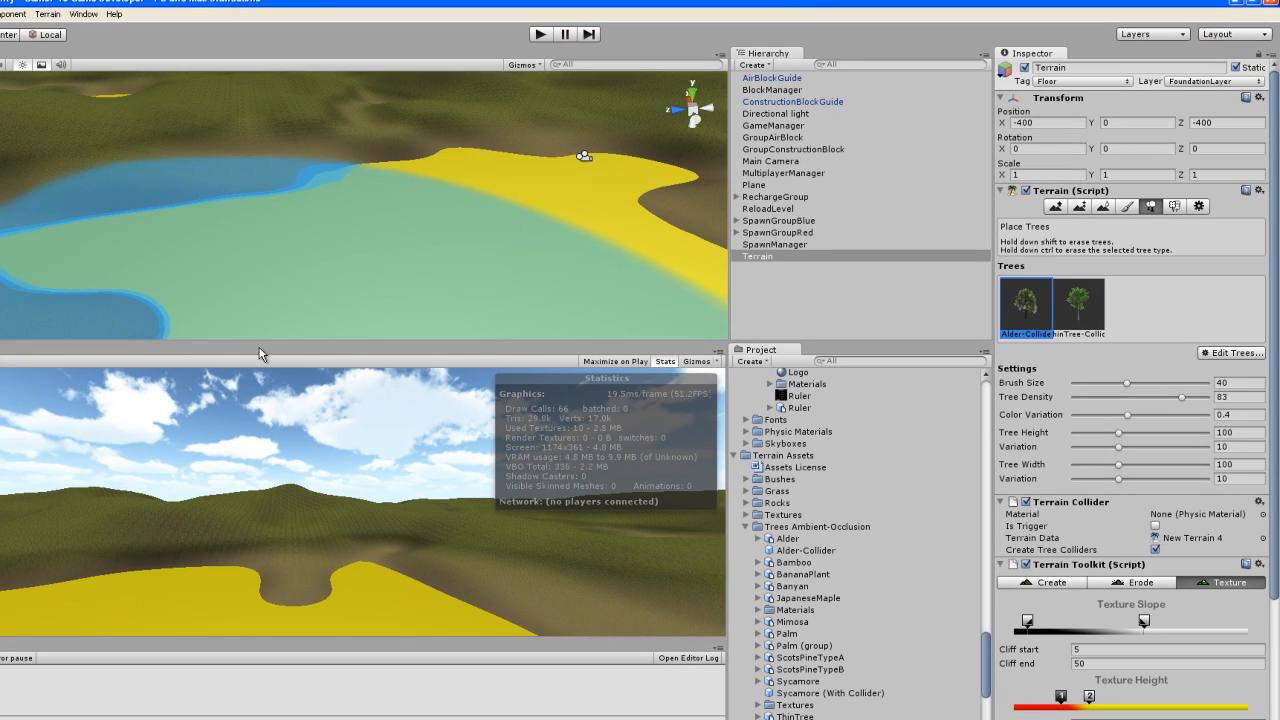
pyautogui.scroll(-3, 265, 269)
pyautogui.scroll(-5, 267, 240)
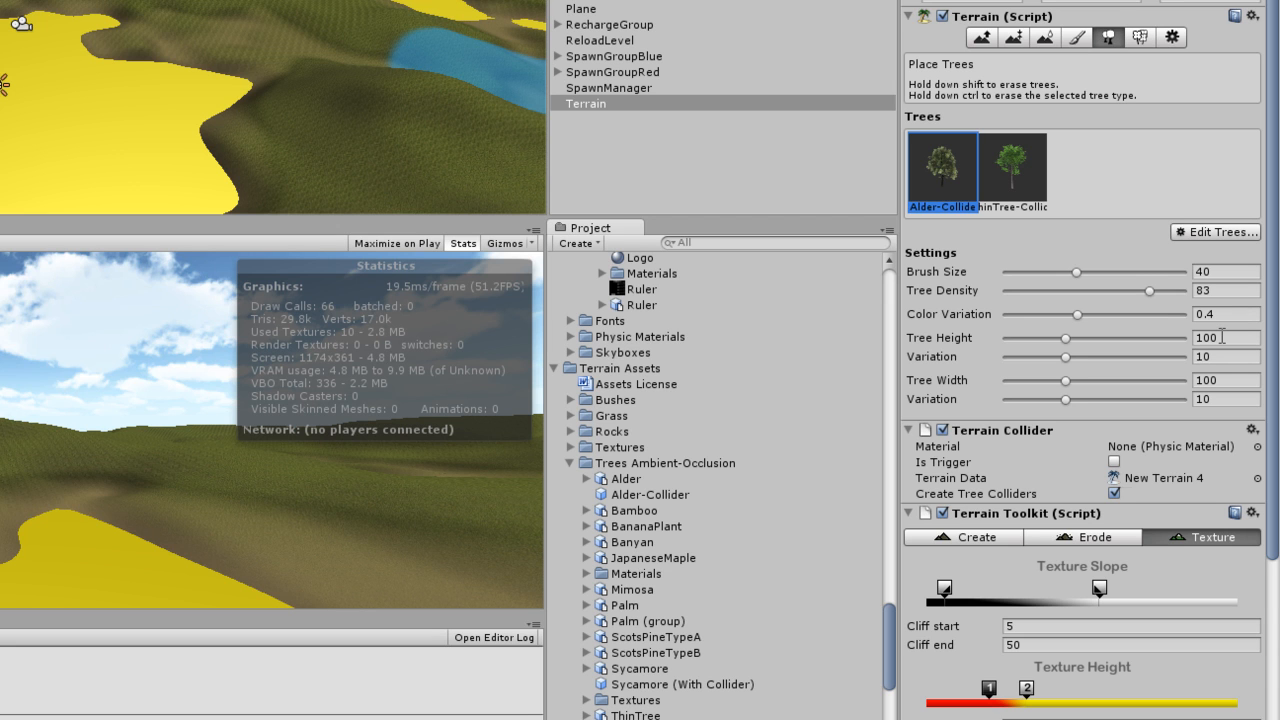
pyautogui.click(1221, 337)
pyautogui.write('50')
pyautogui.click(1237, 382)
pyautogui.write('50')
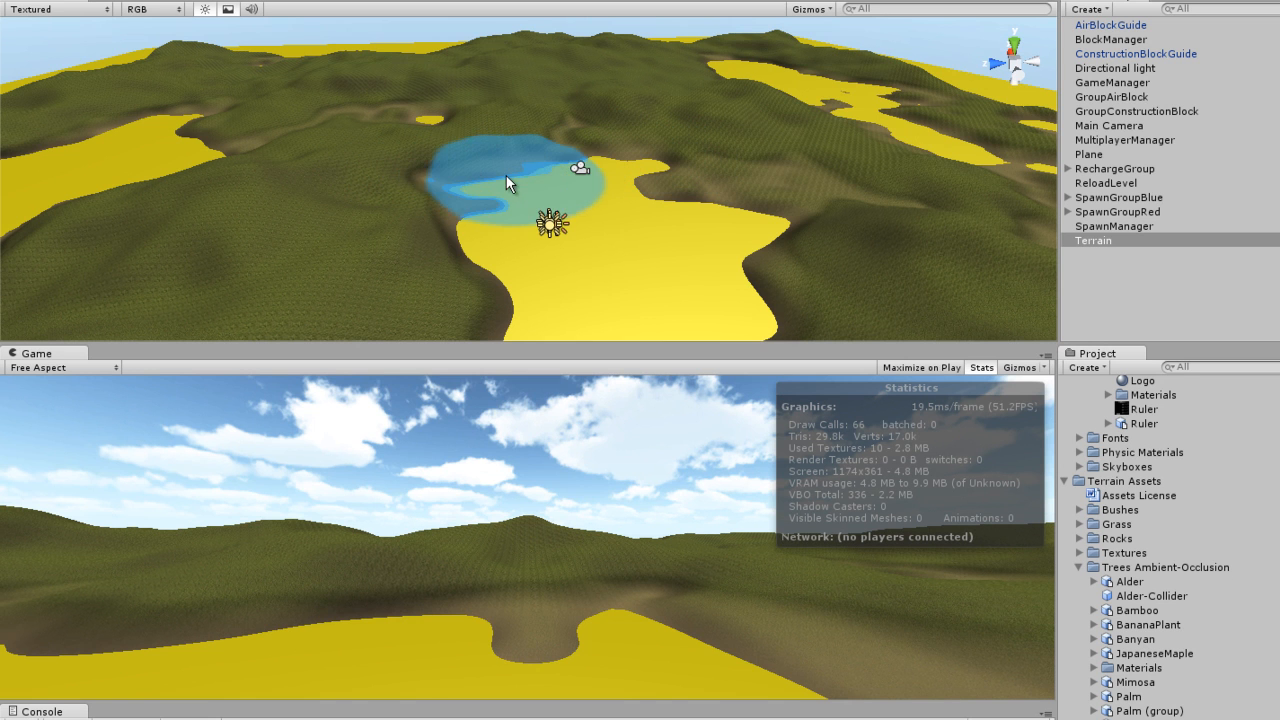
# Enlarge the scene view and plant a small clump of Alder-Collider trees on the grassy hill beside the yellow lowland.
pyautogui.moveTo(475, 225)
pyautogui.mouseDown()
pyautogui.moveTo(471, 286)
pyautogui.moveTo(491, 306)
pyautogui.mouseUp()
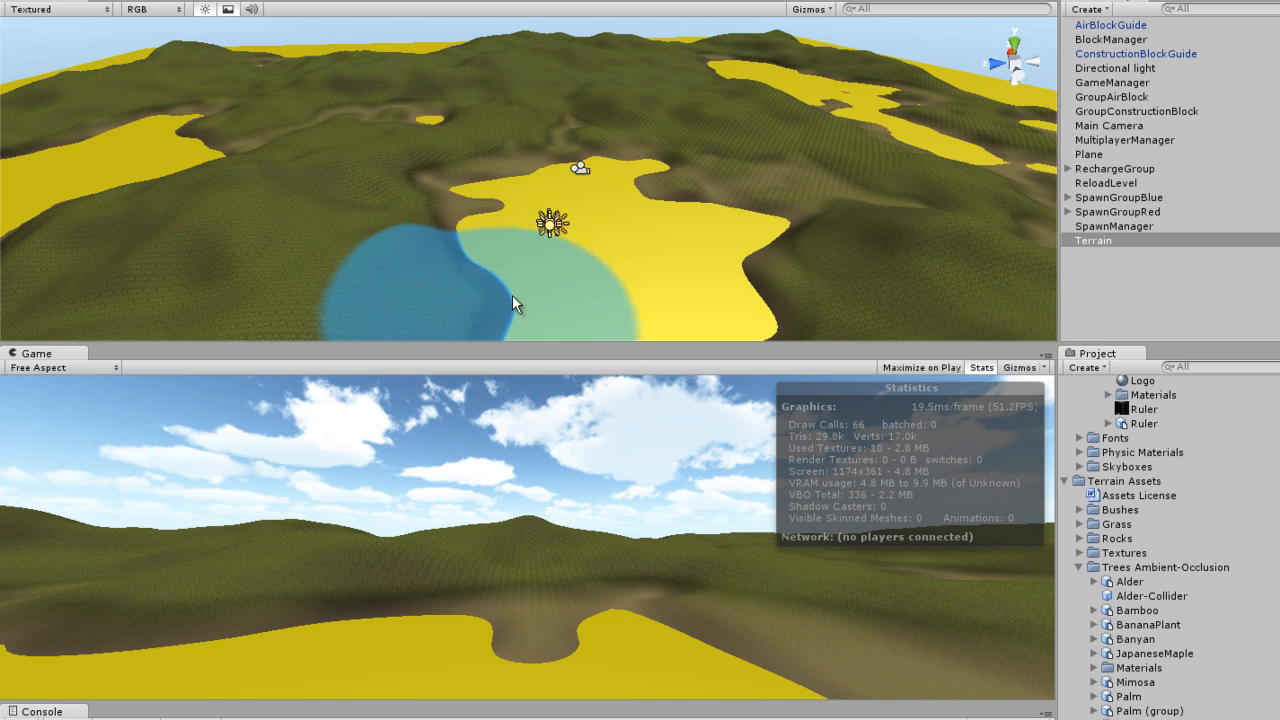
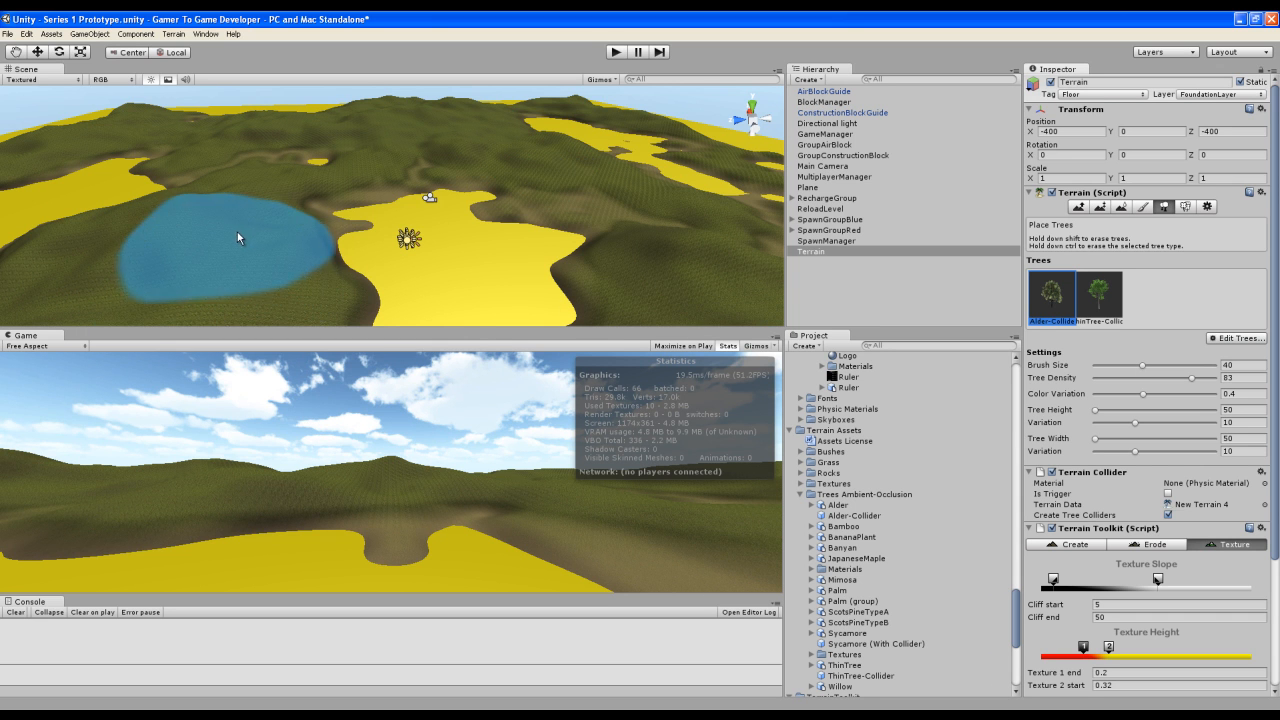
pyautogui.moveTo(503, 332); pyautogui.dragTo(527, 501)
pyautogui.keyDown('alt'); pyautogui.moveTo(545, 285); pyautogui.dragTo(700, 350); pyautogui.keyUp('alt')
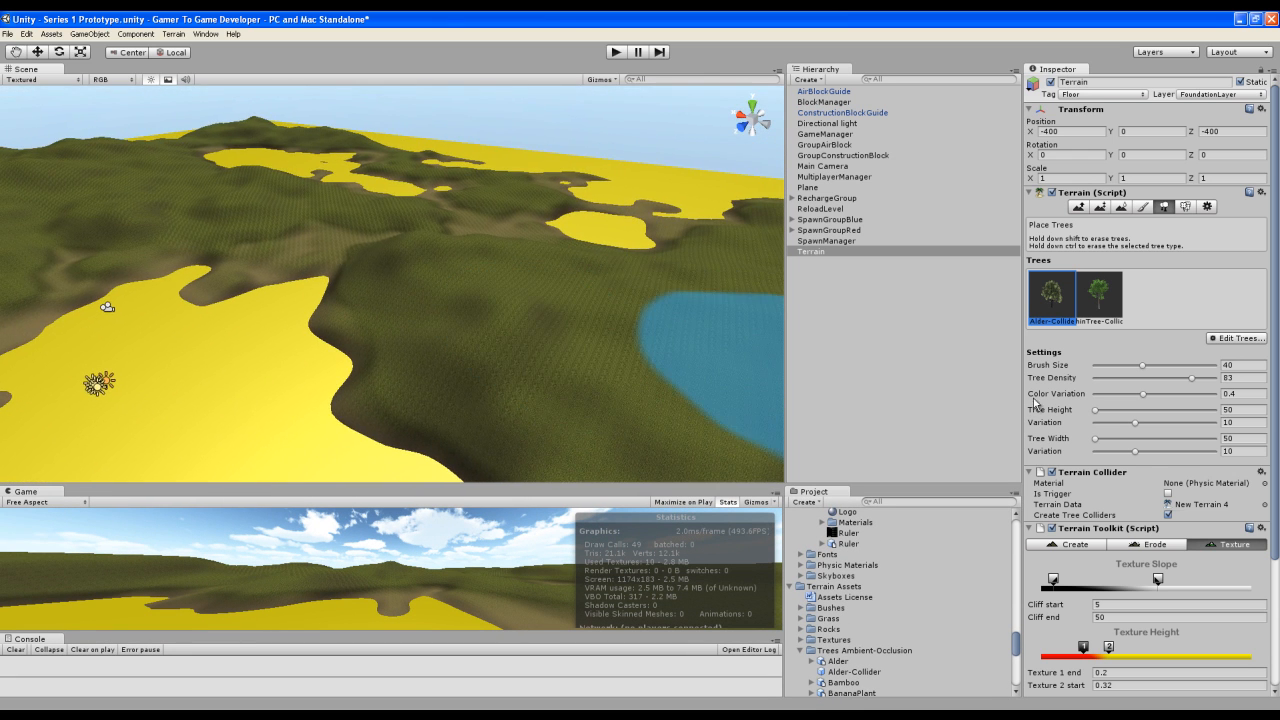
pyautogui.click(531, 317)
pyautogui.moveTo(600, 300)
pyautogui.keyDown('alt'); pyautogui.mouseDown()
pyautogui.moveTo(630, 290)
pyautogui.moveTo(482, 291)
pyautogui.mouseUp(); pyautogui.keyUp('alt')
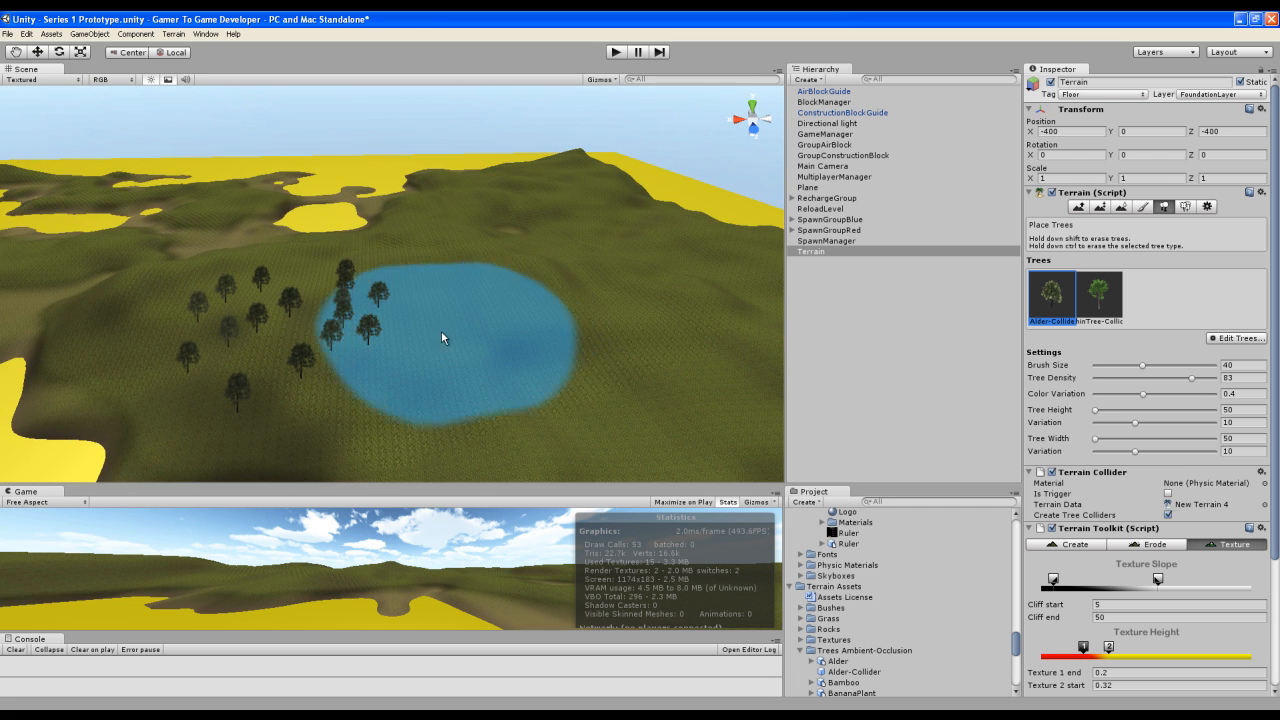
# Paint and undo a trial stroke of Alder-Collider trees beside the first clump, and lower the tree density to 68.
pyautogui.moveTo(463, 352)
pyautogui.mouseDown()
pyautogui.moveTo(555, 271)
pyautogui.moveTo(578, 370)
pyautogui.moveTo(549, 372)
pyautogui.moveTo(576, 369)
pyautogui.mouseUp()
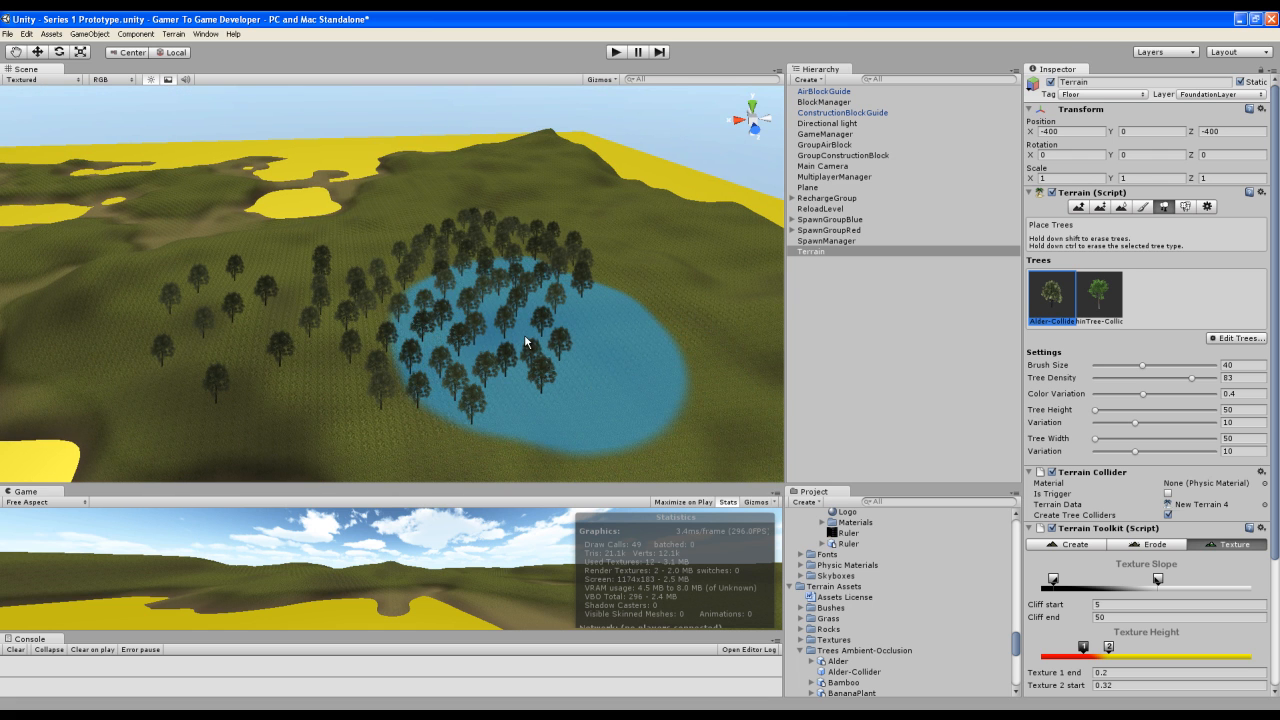
pyautogui.hotkey('ctrl', 'z')
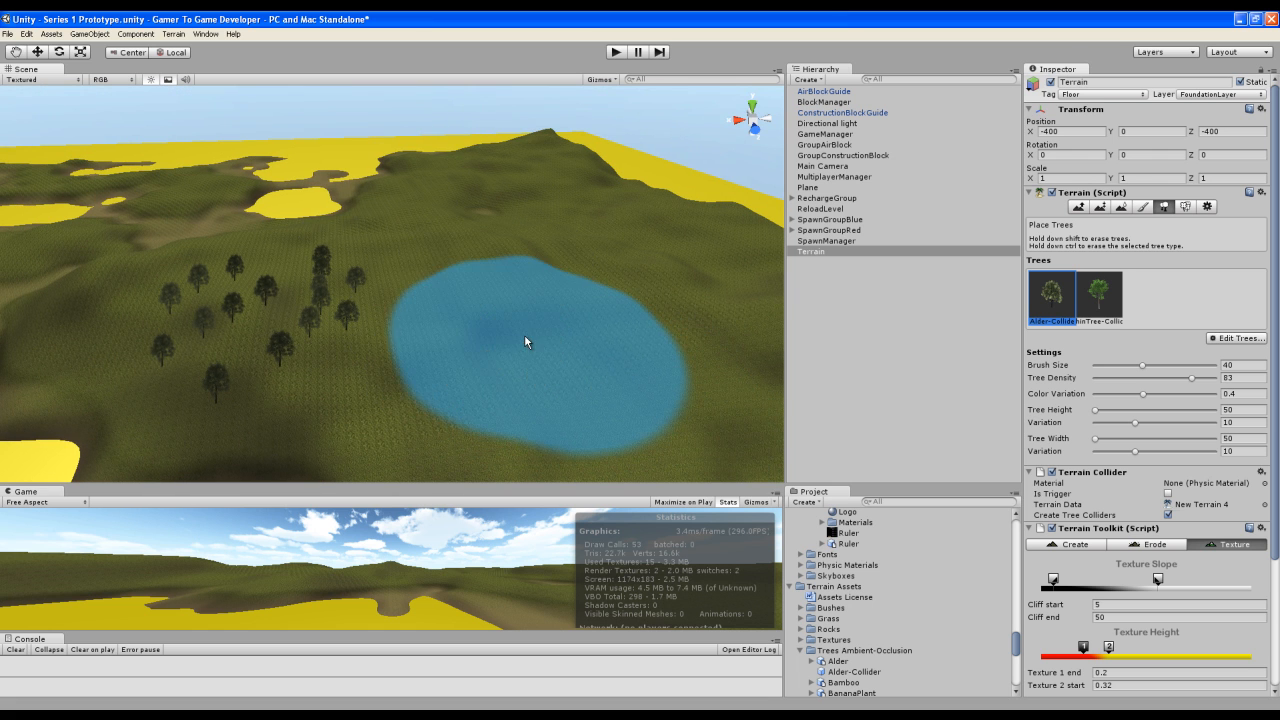
pyautogui.click(1163, 379)
# Paint Alder-Collider trees across the grassy hillside next to the yellow lowland.
pyautogui.moveTo(399, 324)
pyautogui.mouseDown()
pyautogui.moveTo(612, 226)
pyautogui.moveTo(430, 242)
pyautogui.moveTo(406, 229)
pyautogui.mouseUp()
pyautogui.moveTo(406, 229); pyautogui.dragTo(383, 330, button='right')
pyautogui.scroll(-5, 452, 282)
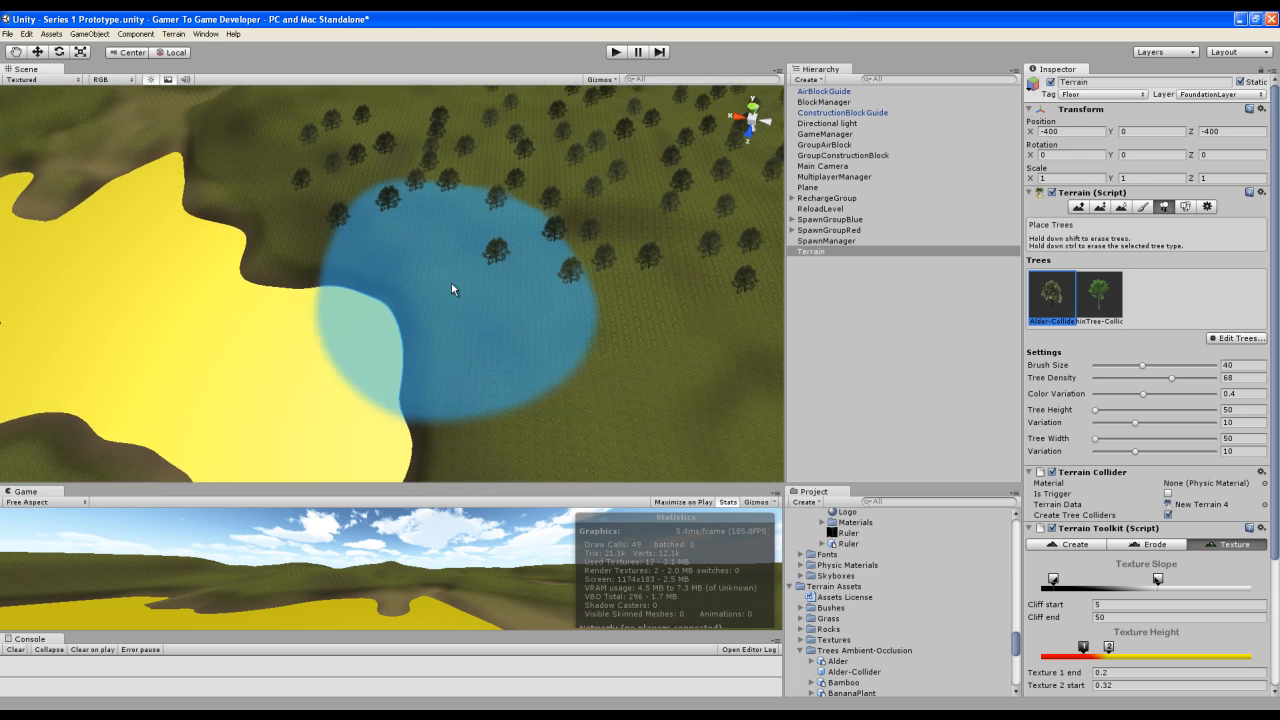
pyautogui.scroll(-3, 454, 282)
pyautogui.moveTo(603, 306); pyautogui.dragTo(588, 376)
# Choose the ThinTree-Collider tree type and paint it on the hillside among and beyond the Alder trees.
pyautogui.click(1109, 300)
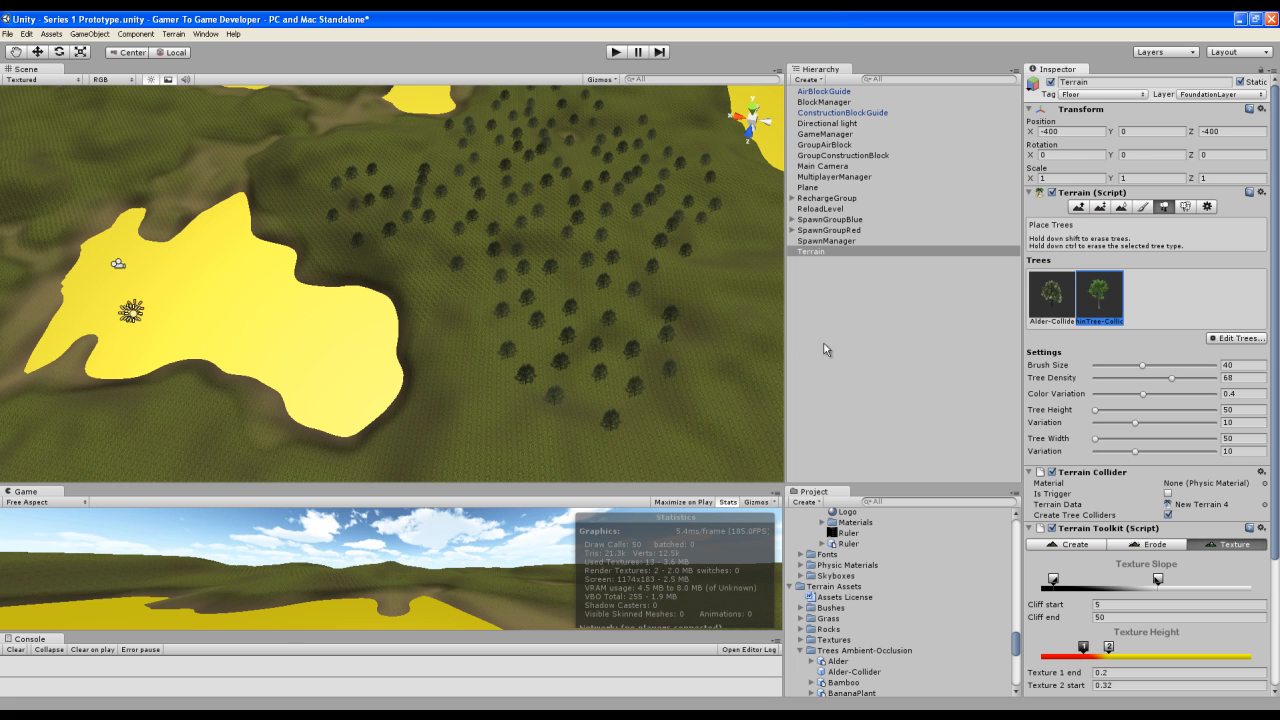
pyautogui.moveTo(594, 368)
pyautogui.mouseDown(button='right')
pyautogui.moveTo(615, 227)
pyautogui.moveTo(582, 347)
pyautogui.mouseUp(button='right')
pyautogui.moveTo(582, 347)
pyautogui.mouseDown()
pyautogui.moveTo(471, 303)
pyautogui.moveTo(336, 337)
pyautogui.mouseUp()
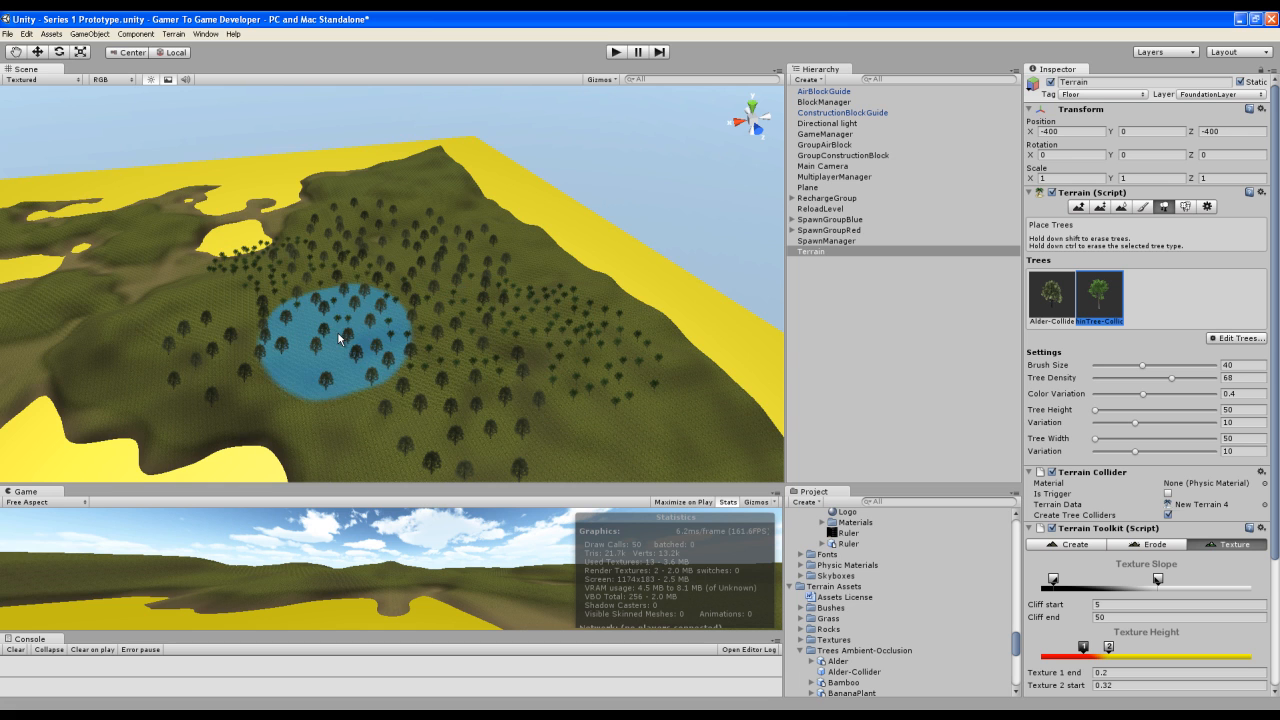
pyautogui.moveTo(289, 291)
pyautogui.mouseDown(button='right')
pyautogui.moveTo(362, 330)
pyautogui.moveTo(320, 253)
pyautogui.moveTo(177, 187)
pyautogui.moveTo(320, 256)
pyautogui.moveTo(304, 230)
pyautogui.moveTo(317, 225)
pyautogui.mouseUp(button='right')
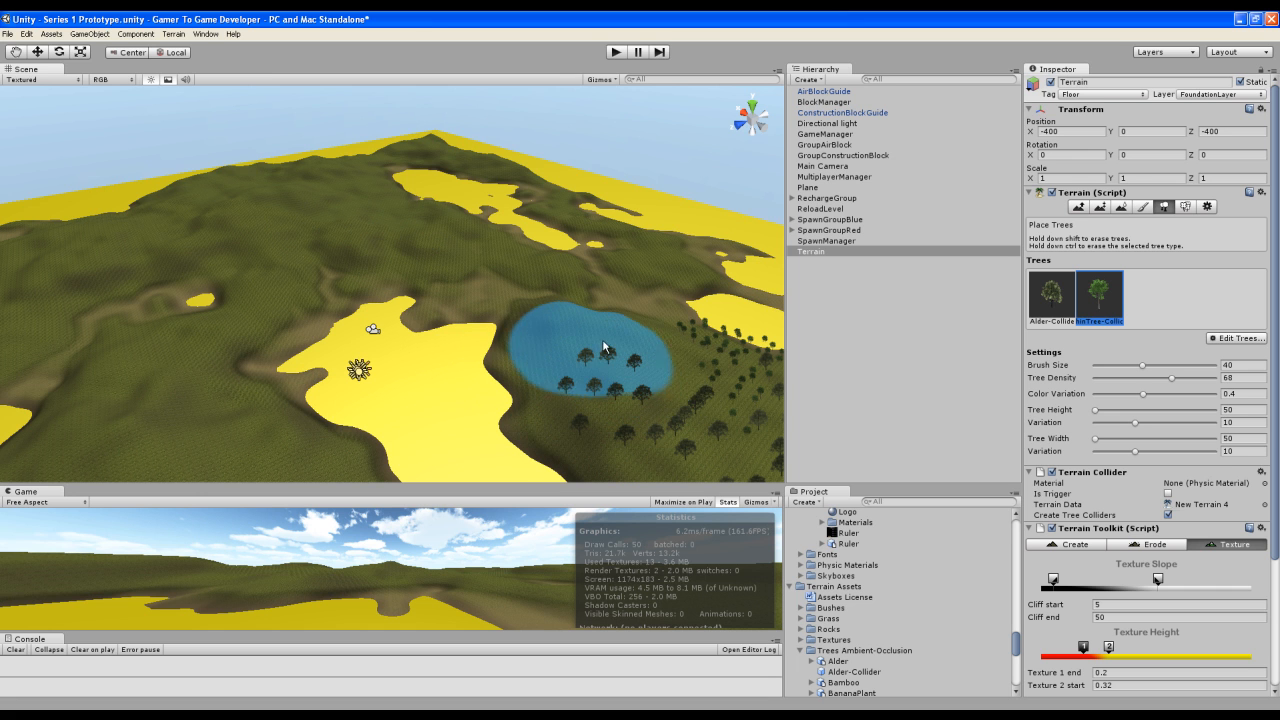
# Paint ThinTree-Collider trees across the open grassland toward the terrain's edge with the brush size reduced to about 24.
pyautogui.moveTo(286, 354); pyautogui.dragTo(149, 328, button='right')
pyautogui.moveTo(361, 314)
pyautogui.mouseDown(button='right')
pyautogui.moveTo(304, 390)
pyautogui.moveTo(490, 282)
pyautogui.moveTo(517, 308)
pyautogui.mouseUp(button='right')
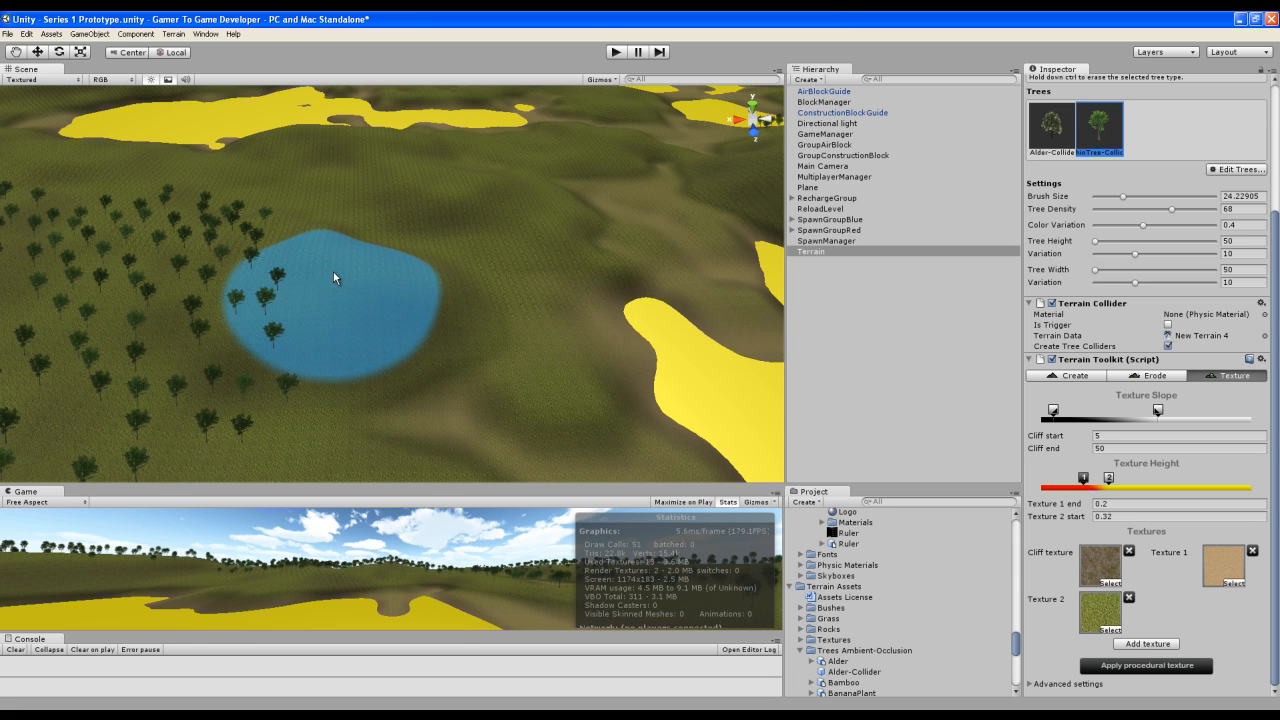
pyautogui.moveTo(327, 258)
pyautogui.mouseDown()
pyautogui.moveTo(441, 193)
pyautogui.moveTo(298, 205)
pyautogui.mouseUp()
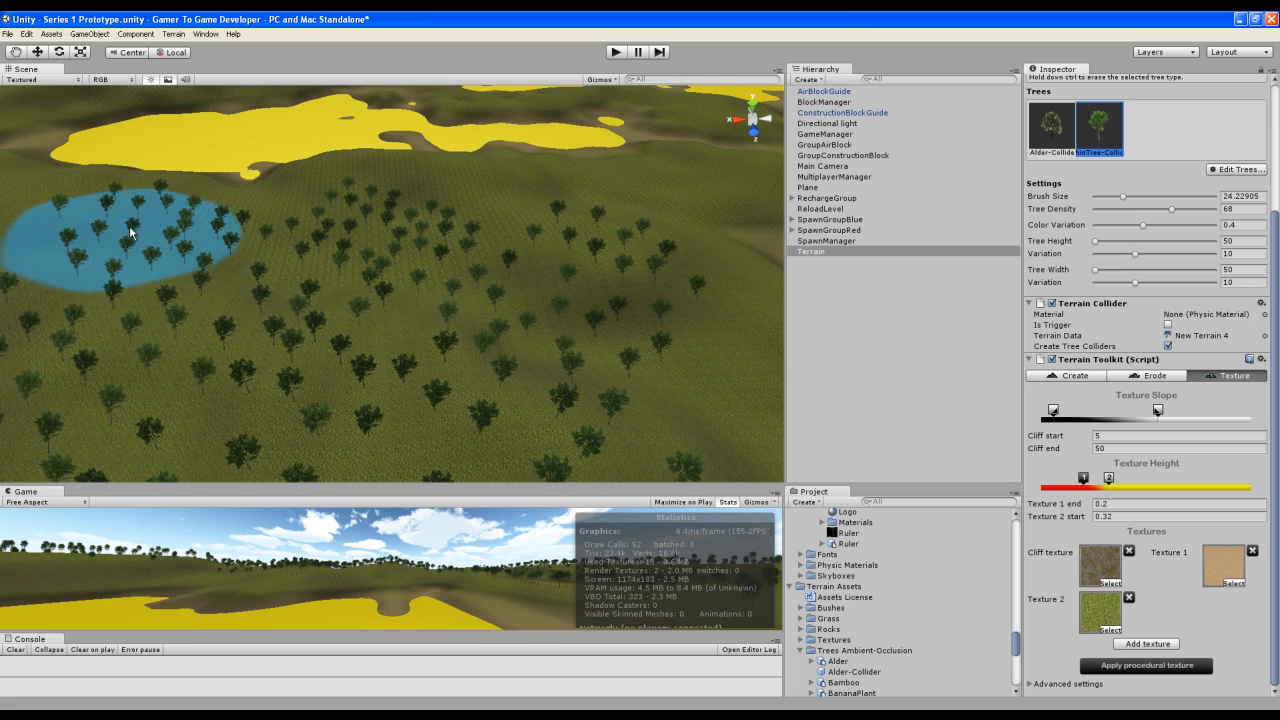
pyautogui.keyDown('alt'); pyautogui.moveTo(129, 225); pyautogui.dragTo(189, 268); pyautogui.keyUp('alt')
pyautogui.moveTo(106, 211)
pyautogui.keyDown('alt'); pyautogui.mouseDown()
pyautogui.moveTo(95, 244)
pyautogui.moveTo(371, 300)
pyautogui.mouseUp(); pyautogui.keyUp('alt')
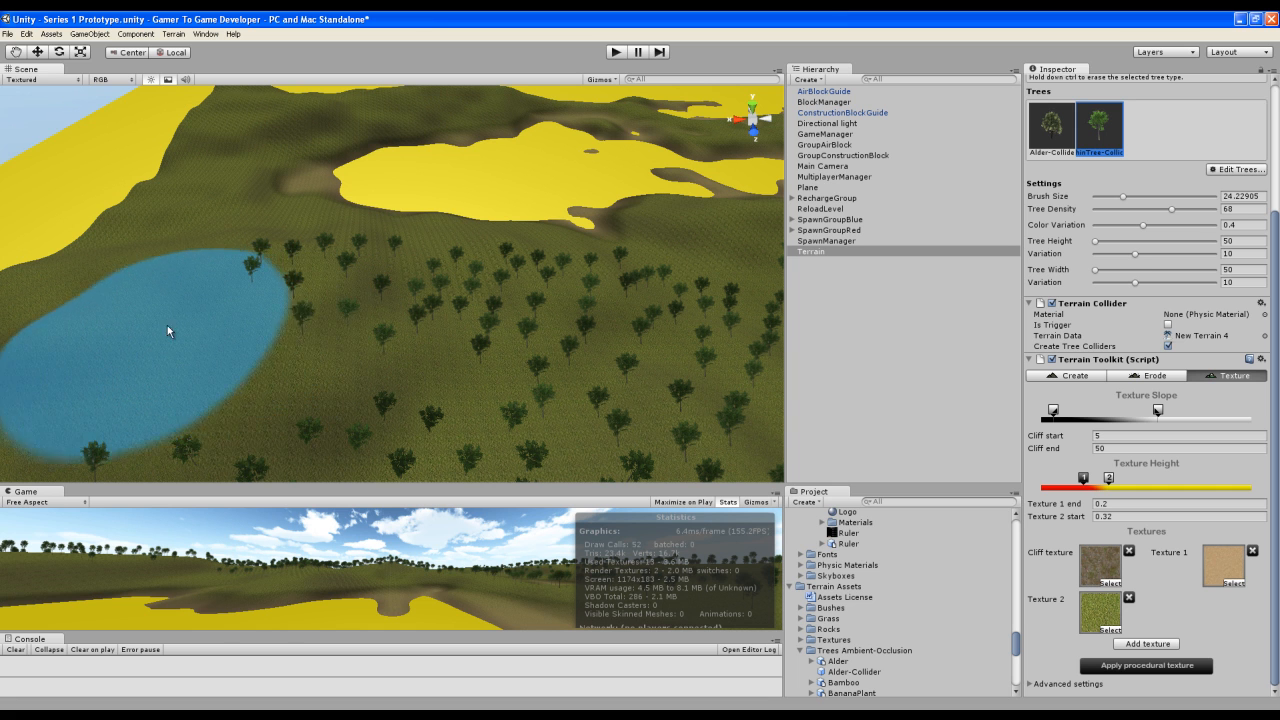
pyautogui.moveTo(206, 203)
pyautogui.keyDown('alt'); pyautogui.mouseDown()
pyautogui.moveTo(222, 313)
pyautogui.moveTo(354, 311)
pyautogui.moveTo(502, 362)
pyautogui.moveTo(502, 376)
pyautogui.mouseUp(); pyautogui.keyUp('alt')
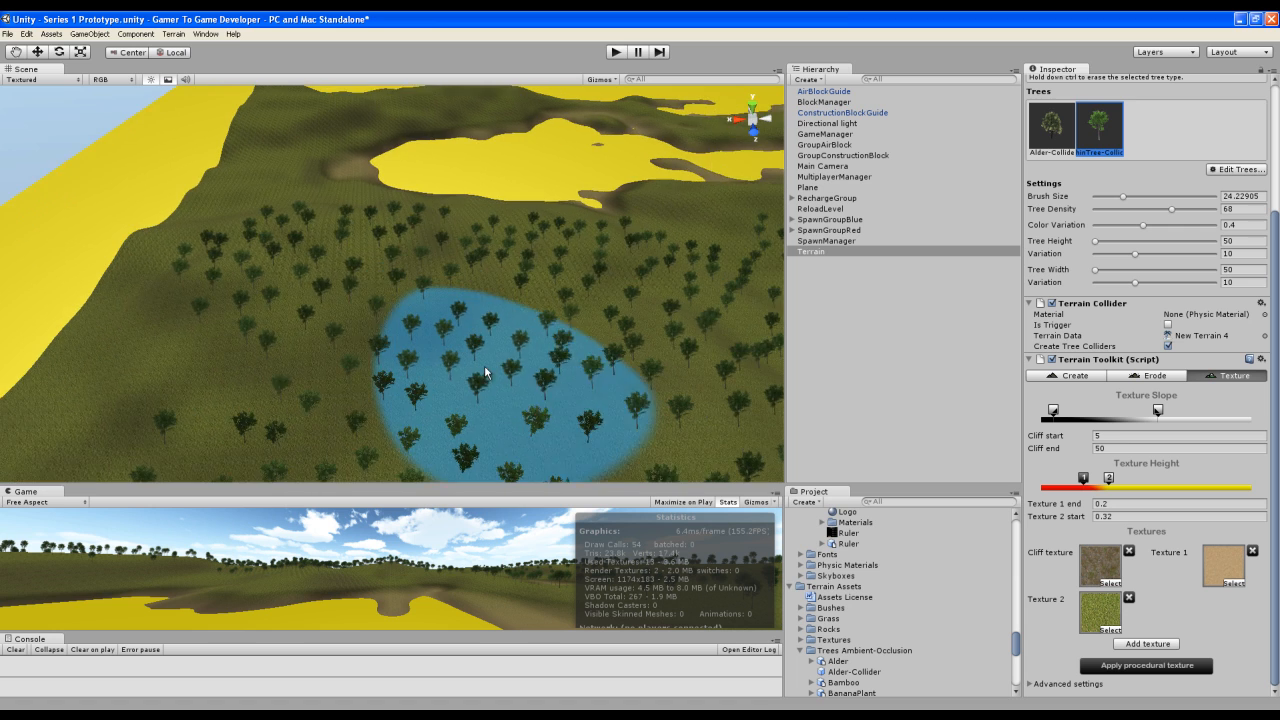
# Extend the ThinTree-Collider trees over the remaining bare grassy slopes between the yellow lowlands.
pyautogui.scroll(-10, 392, 334)
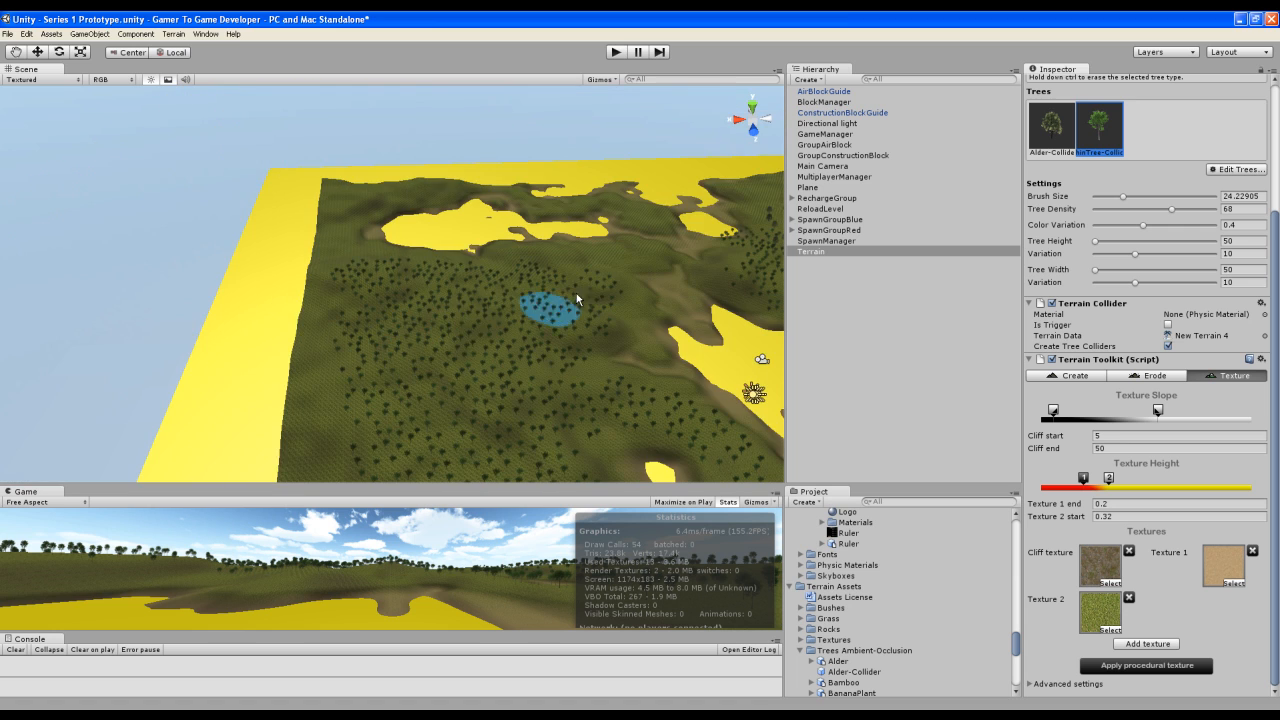
pyautogui.scroll(10, 562, 266)
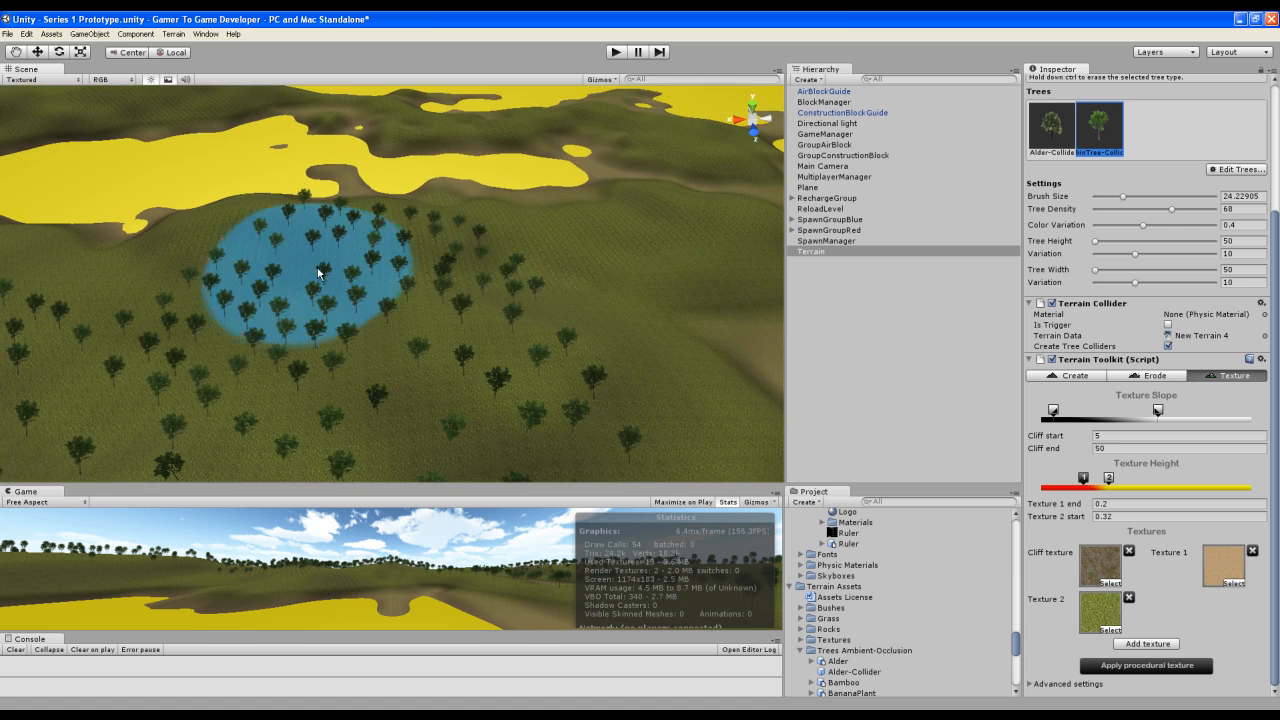
pyautogui.moveTo(401, 296)
pyautogui.keyDown('alt'); pyautogui.mouseDown()
pyautogui.moveTo(514, 380)
pyautogui.moveTo(417, 254)
pyautogui.mouseUp(); pyautogui.keyUp('alt')
pyautogui.scroll(-5, 417, 254)
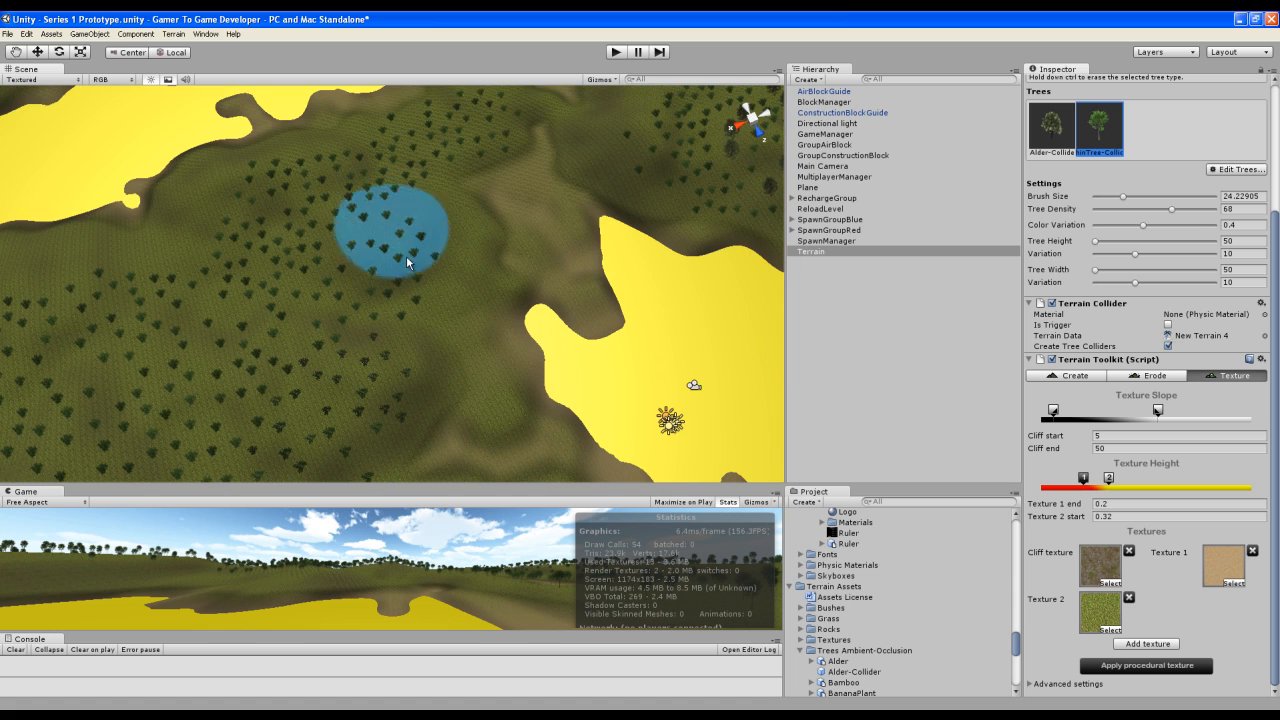
pyautogui.keyDown('alt'); pyautogui.moveTo(341, 241); pyautogui.dragTo(513, 162); pyautogui.keyUp('alt')
pyautogui.scroll(3, 562, 199)
pyautogui.scroll(2, 565, 205)
pyautogui.scroll(2, 551, 230)
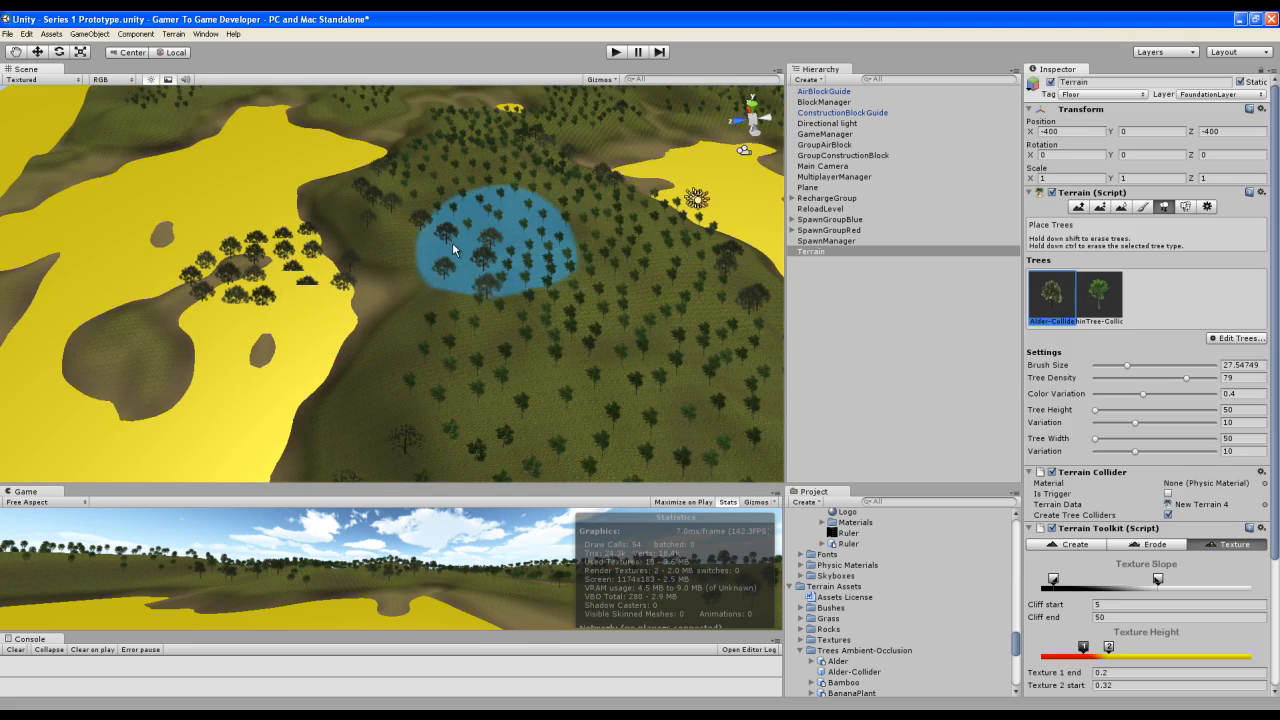
# Paint Alder-Collider trees at density 79 along the hillside and erase the ones placed on the yellow lowland.
pyautogui.moveTo(452, 242); pyautogui.dragTo(178, 287)
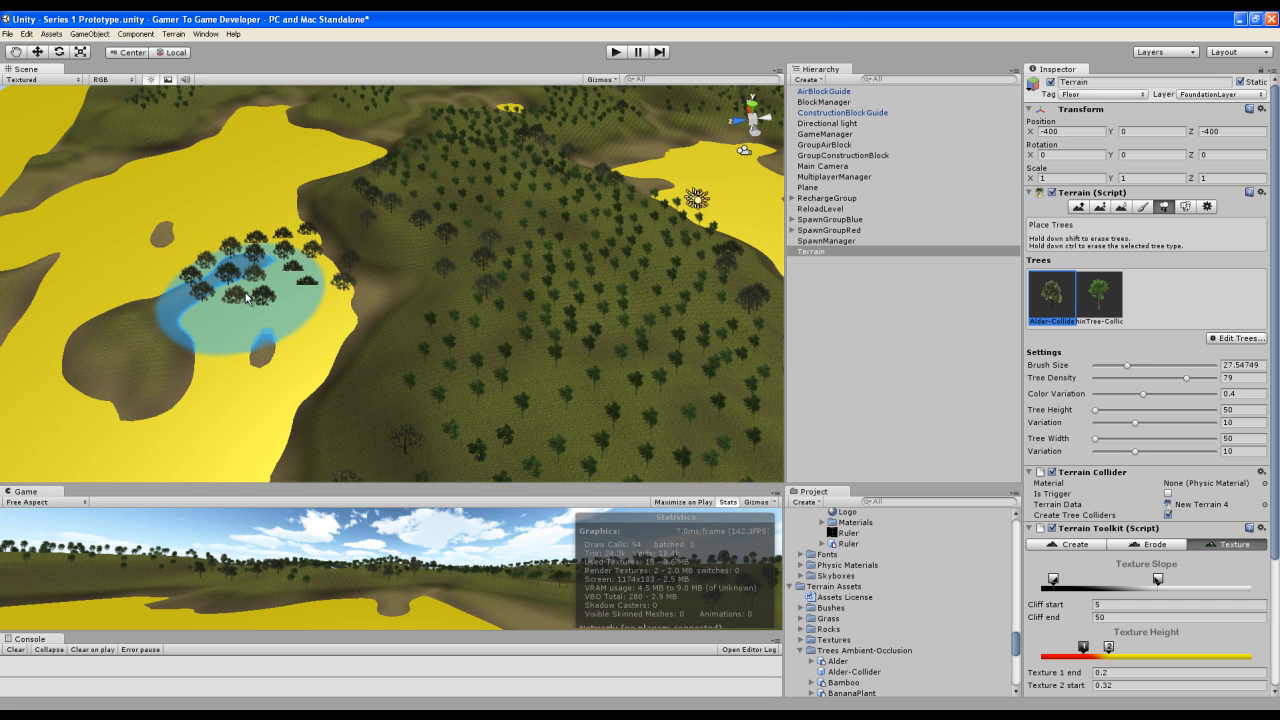
pyautogui.moveTo(246, 297)
pyautogui.keyDown('shift'); pyautogui.mouseDown()
pyautogui.moveTo(205, 272)
pyautogui.moveTo(275, 290)
pyautogui.moveTo(305, 278)
pyautogui.moveTo(248, 278)
pyautogui.moveTo(254, 292)
pyautogui.moveTo(247, 255)
pyautogui.mouseUp(); pyautogui.keyUp('shift')
# Fill the remaining grassy hills with Alder-Collider trees, and choose the ThinTree-Collider type with a tree density of 56.
pyautogui.scroll(-5, 350, 251)
pyautogui.scroll(2, 349, 248)
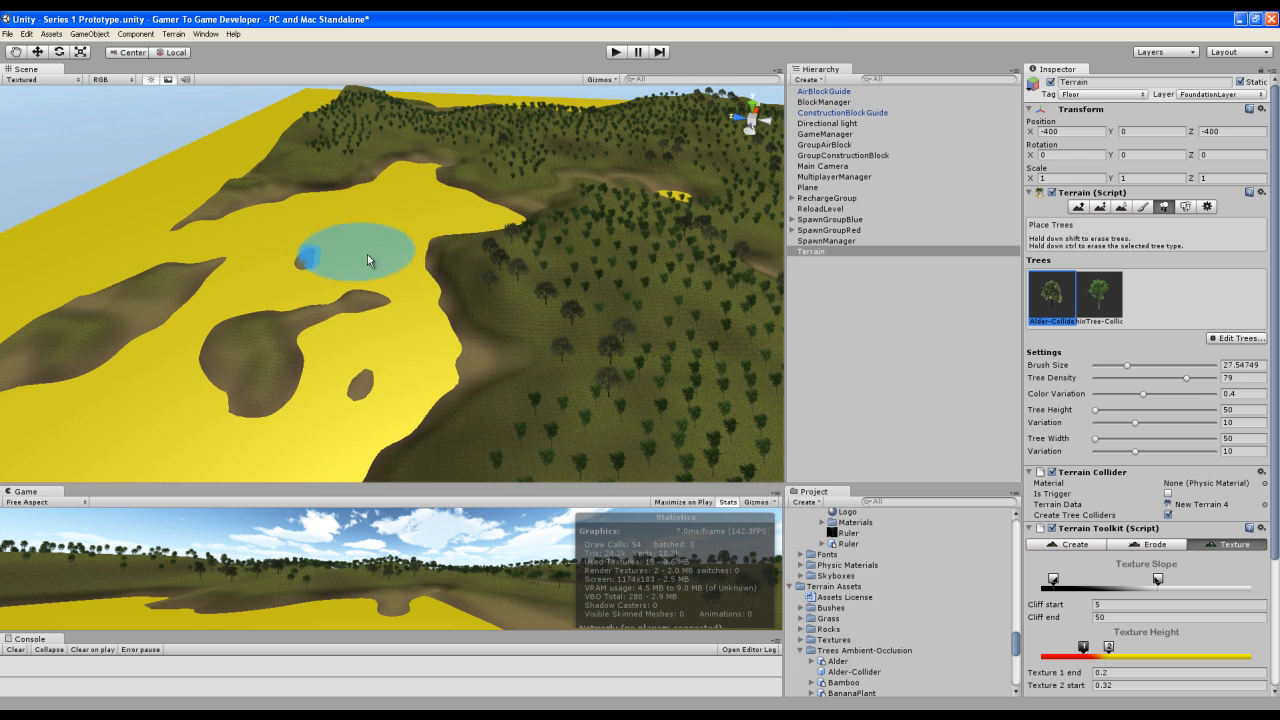
pyautogui.moveTo(298, 153)
pyautogui.mouseDown()
pyautogui.moveTo(386, 114)
pyautogui.moveTo(315, 135)
pyautogui.mouseUp()
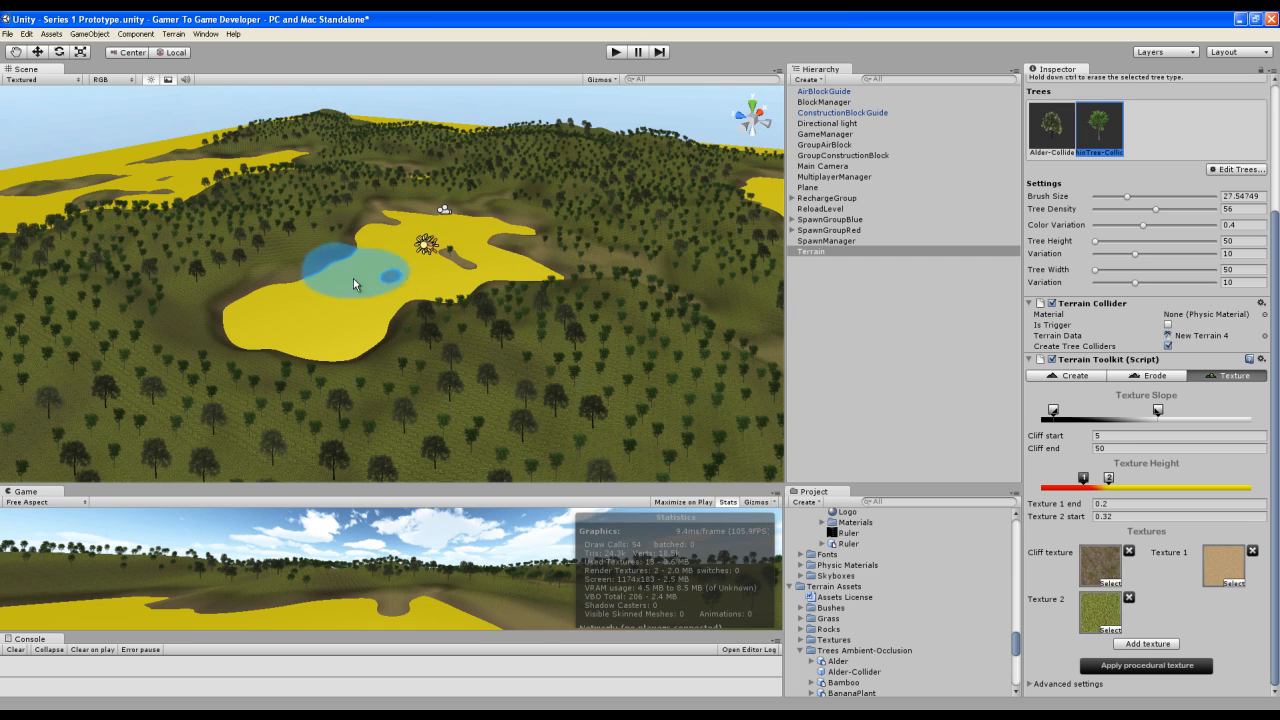
pyautogui.moveTo(515, 243); pyautogui.dragTo(698, 235, button='right')
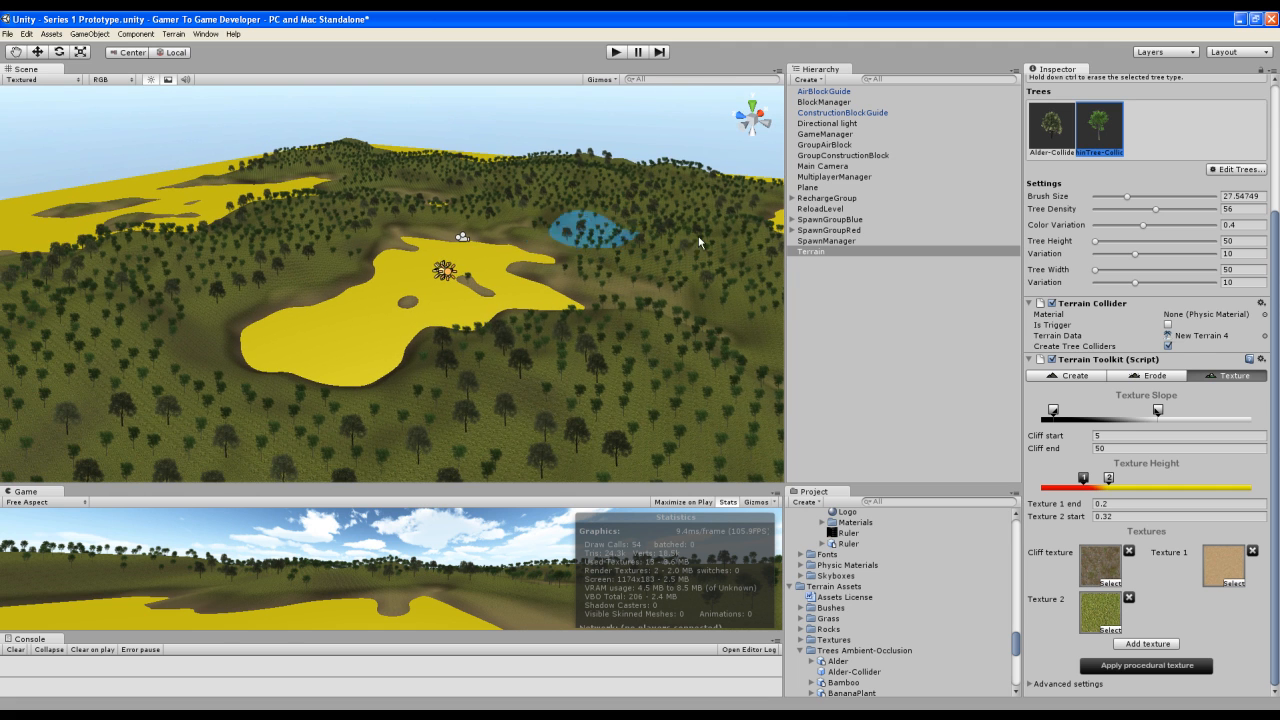
# Deactivate the yellow Plane object and inspect the bare lowland basin up close.
pyautogui.click(809, 189)
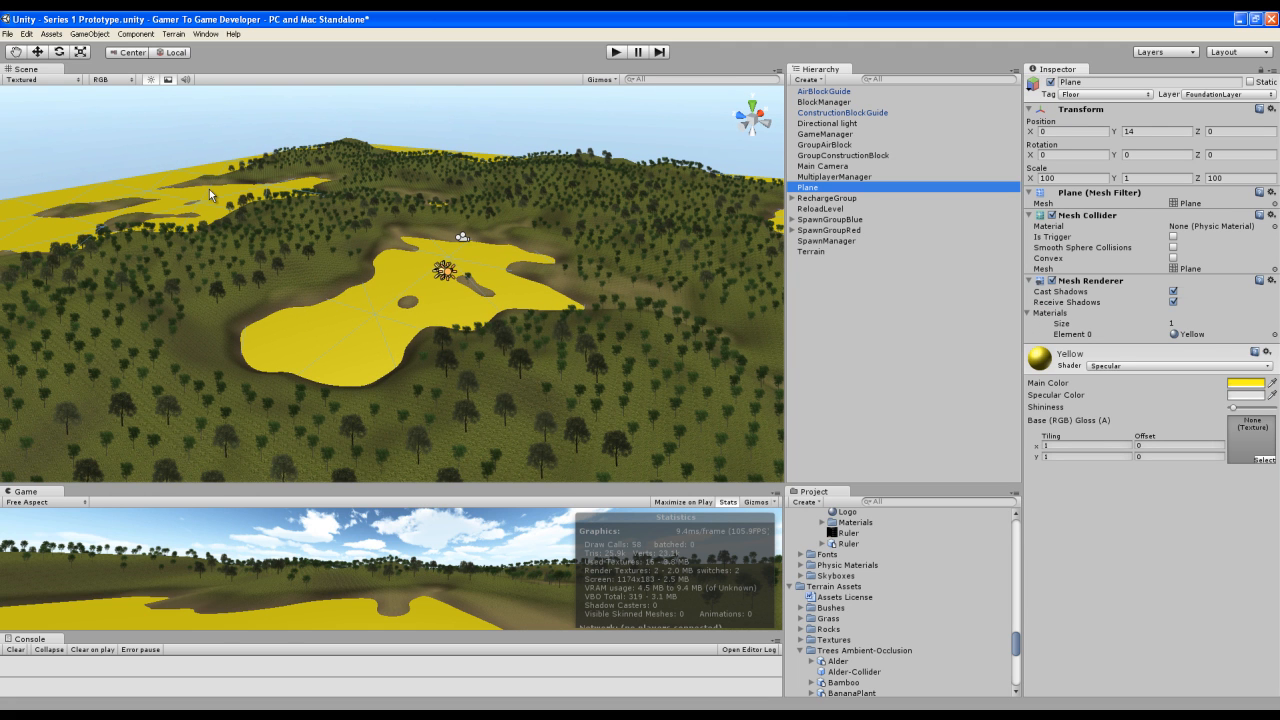
pyautogui.click(1050, 82)
pyautogui.moveTo(374, 293); pyautogui.dragTo(415, 268, button='right')
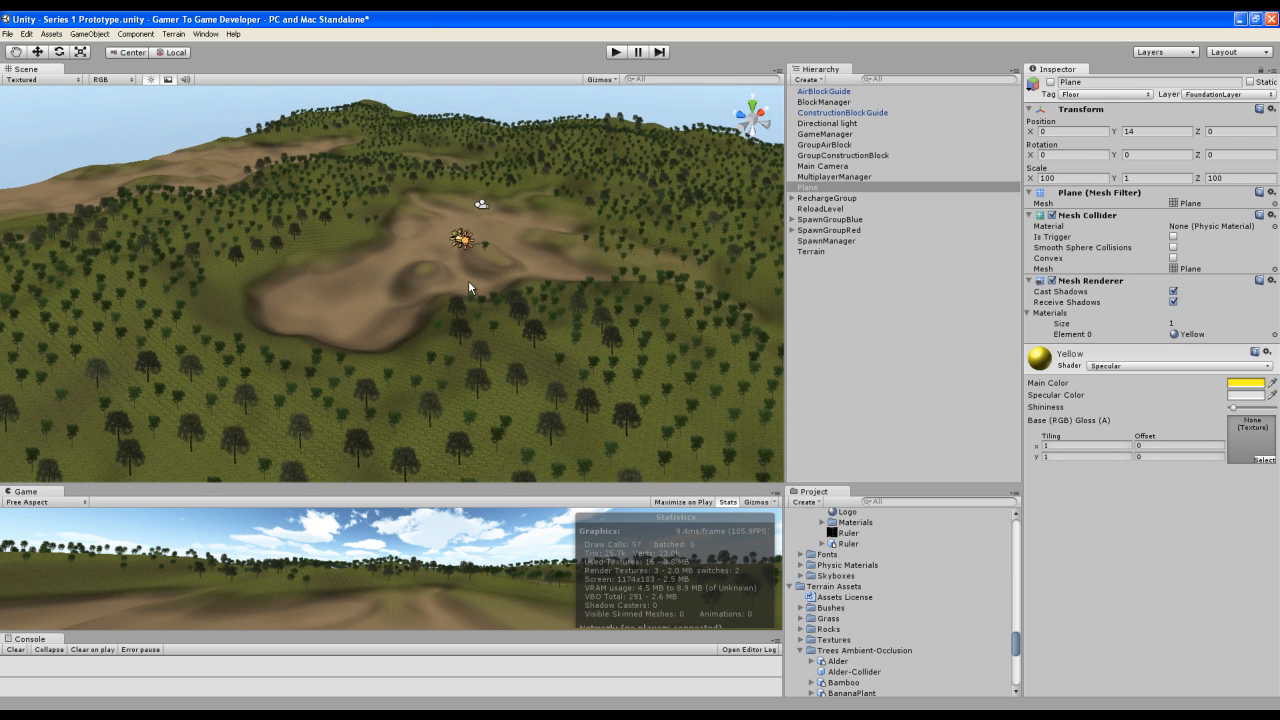
pyautogui.scroll(5, 473, 279)
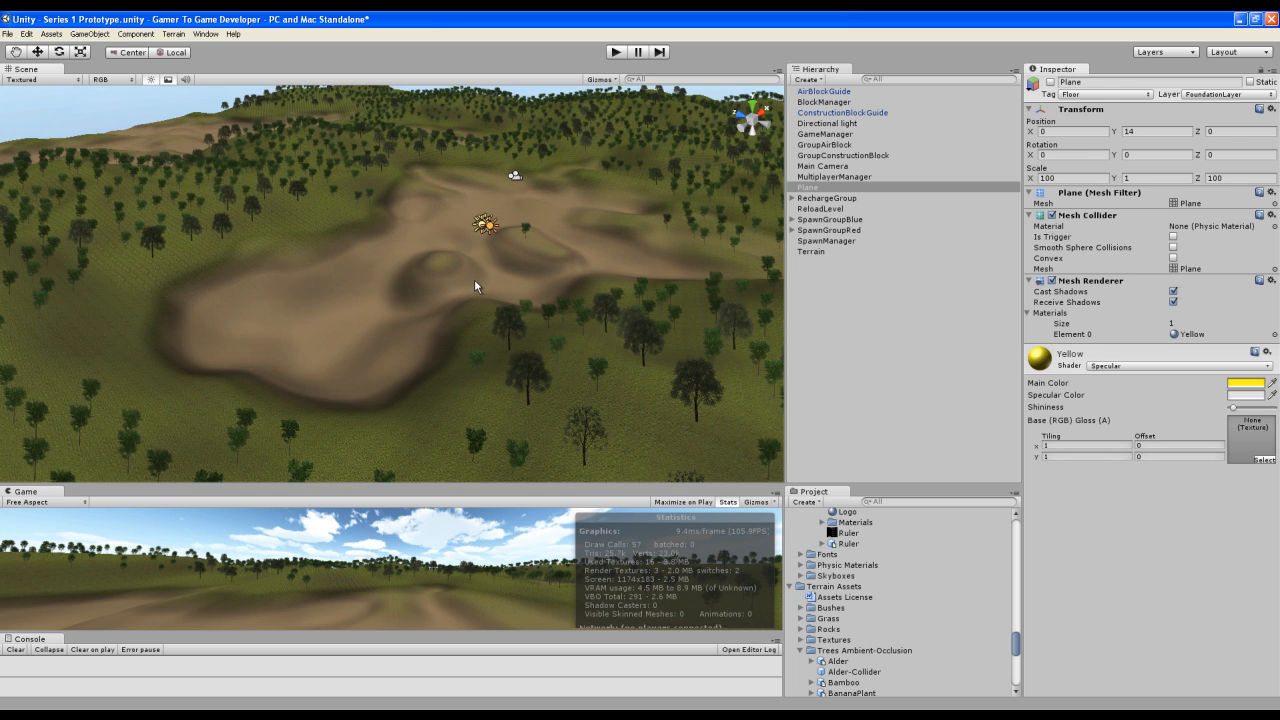
pyautogui.scroll(3, 474, 279)
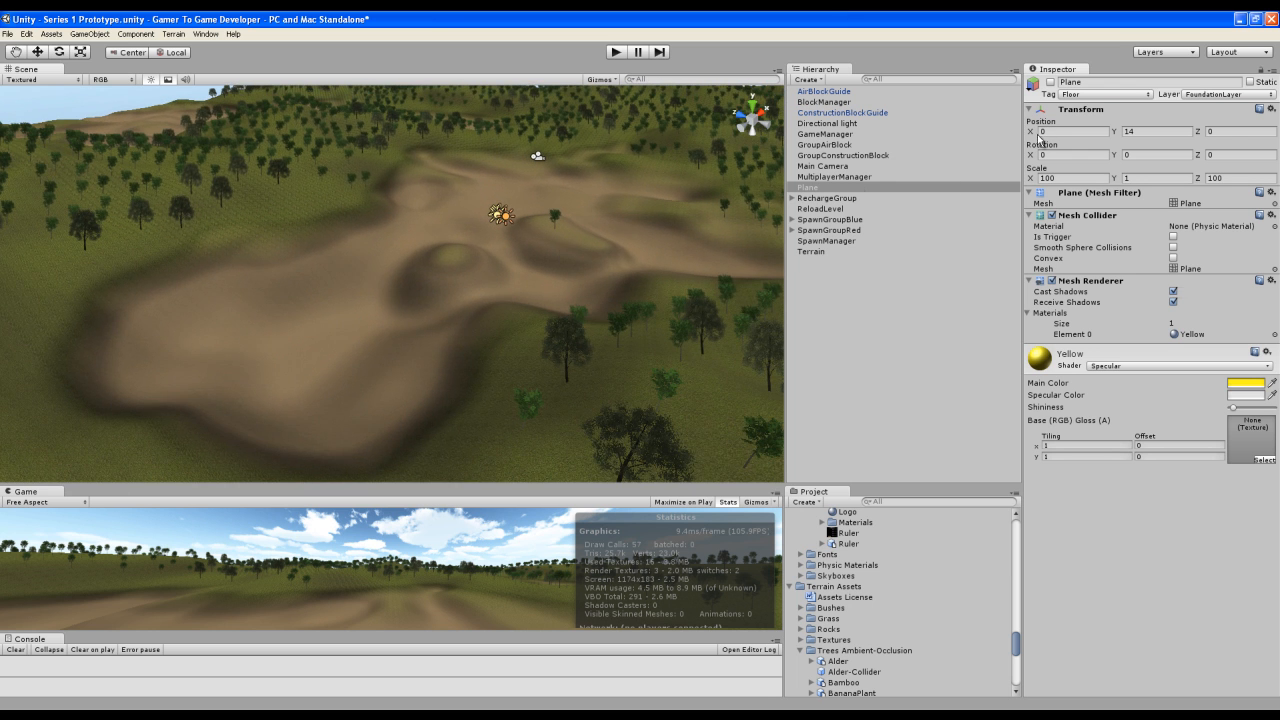
# Toggle the Plane object on and off again to compare the lowland basin with and without it.
pyautogui.click(1050, 82)
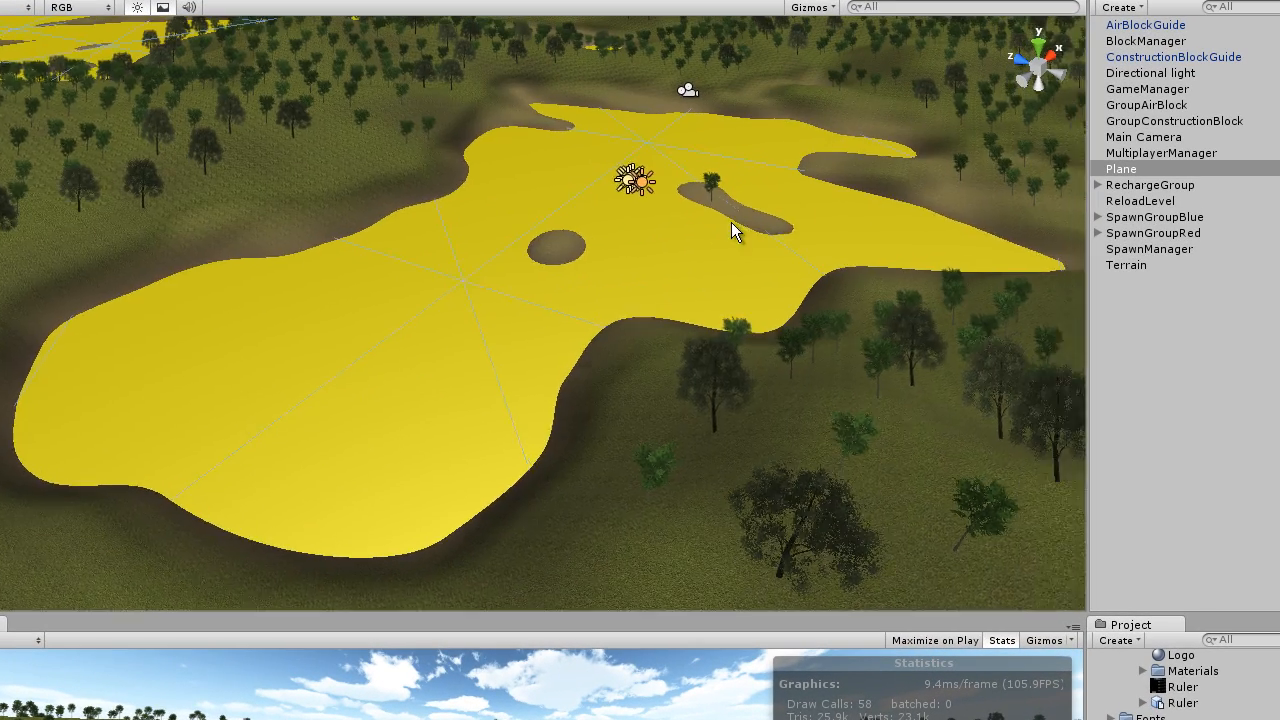
pyautogui.moveTo(731, 230); pyautogui.dragTo(574, 323, button='middle')
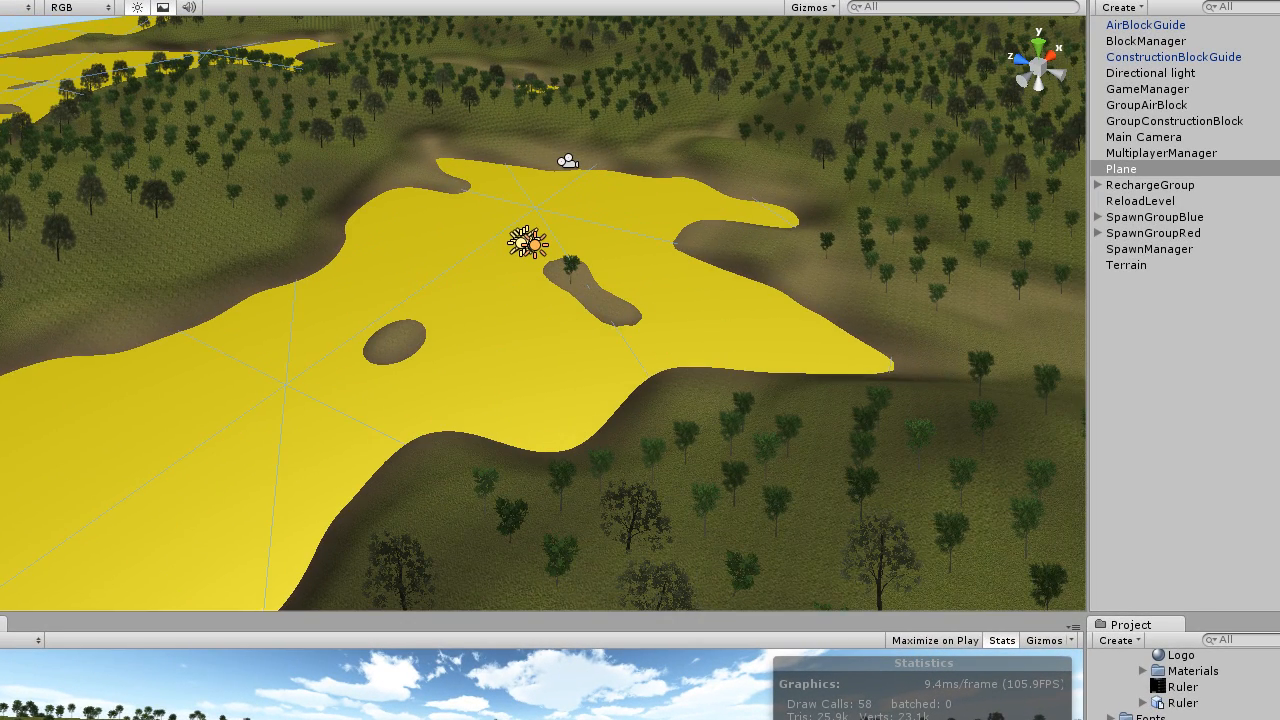
pyautogui.hotkey('alt', 'shift', 'a')
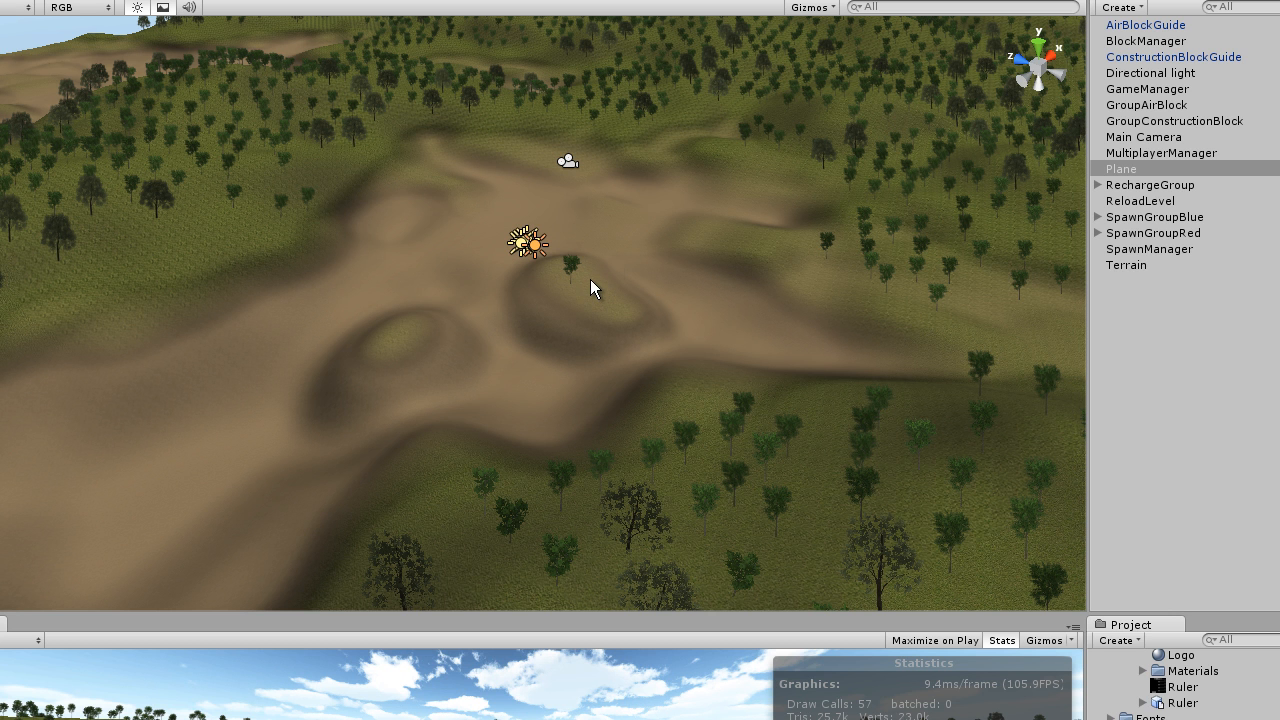
# Switch the Terrain to the Smooth Height tool and examine the procedural texture settings, the lowland mounds and the surrounding forested hills.
pyautogui.moveTo(397, 339); pyautogui.dragTo(691, 317, button='right')
pyautogui.click(1136, 264)
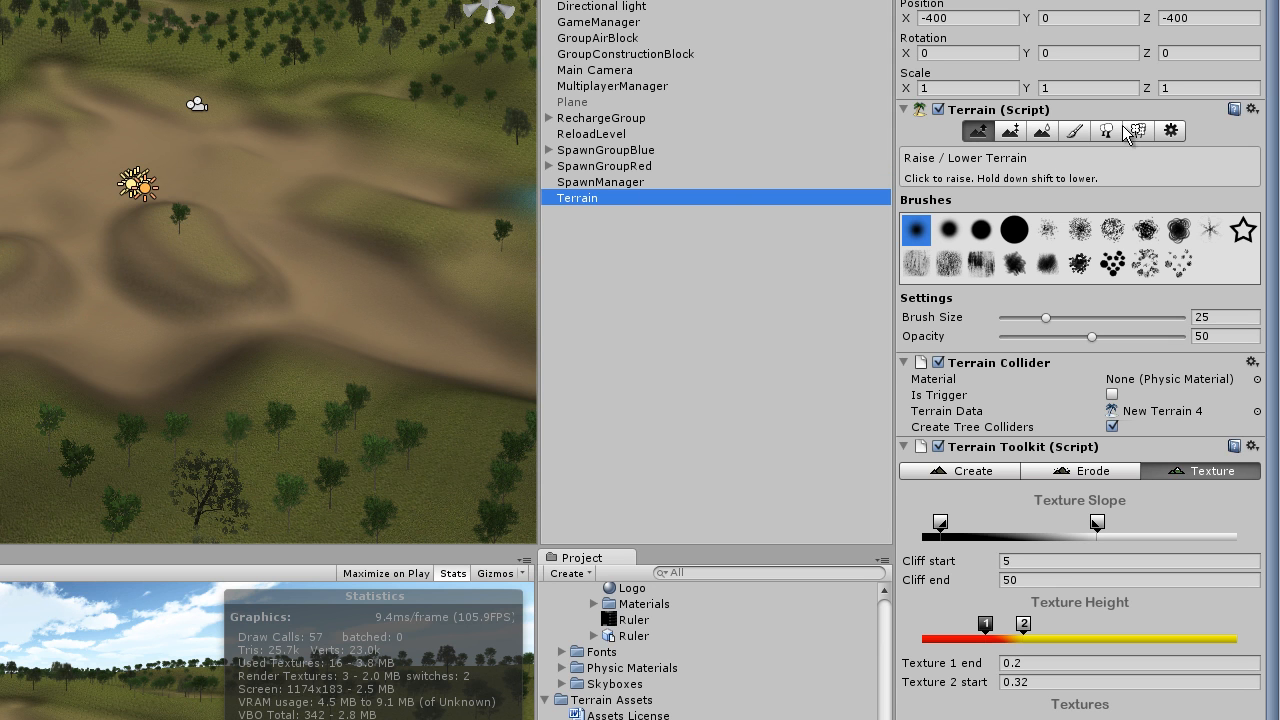
pyautogui.click(1041, 131)
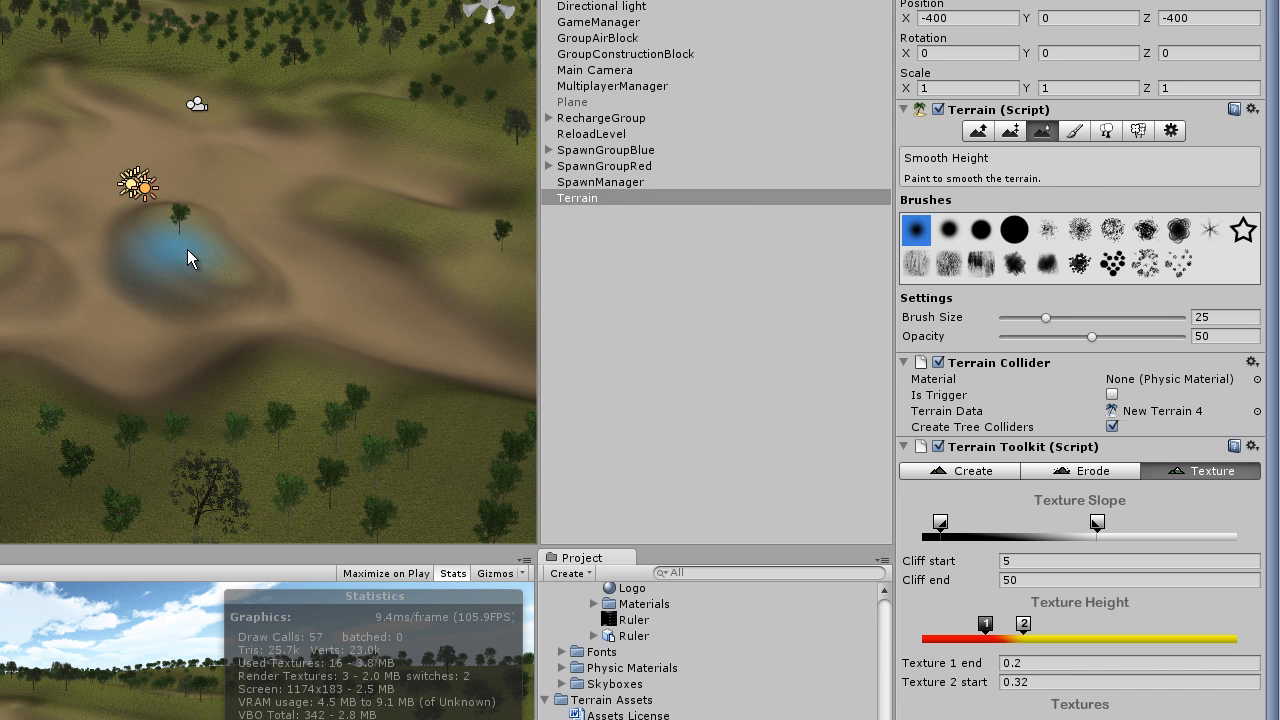
pyautogui.scroll(-3, 1181, 181)
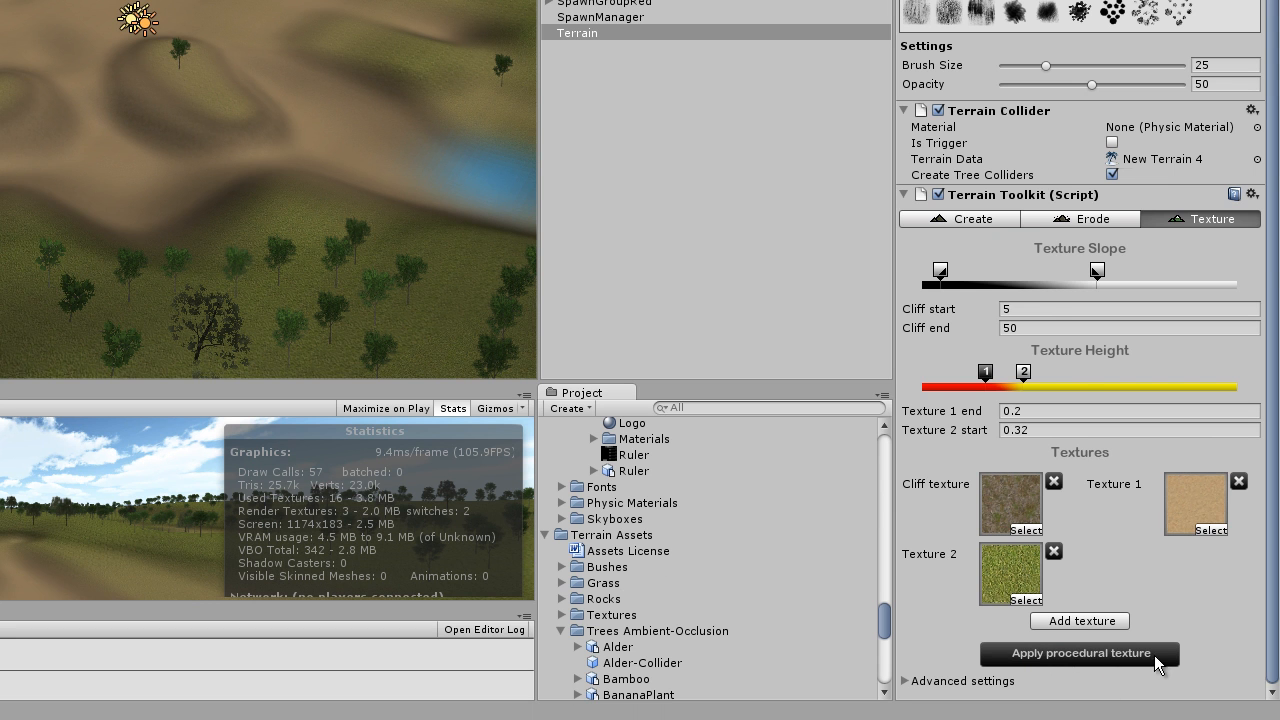
pyautogui.scroll(3, 1000, 560)
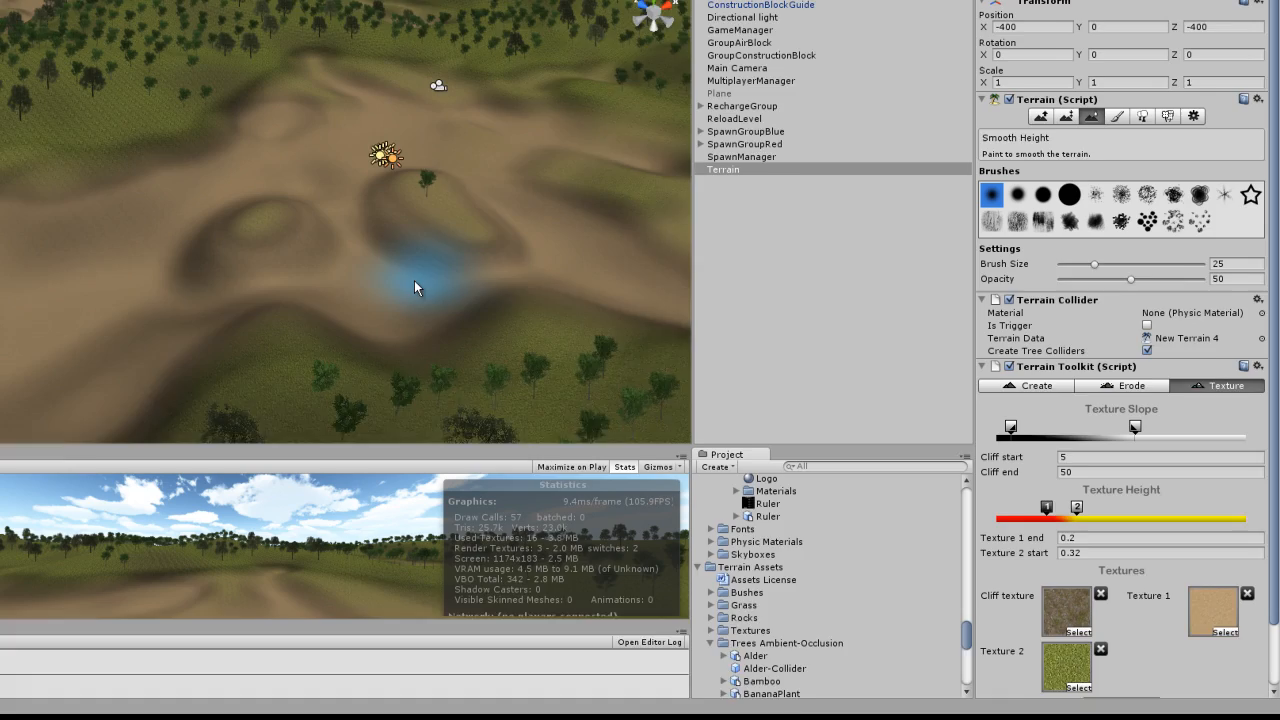
pyautogui.scroll(4, 195, 190)
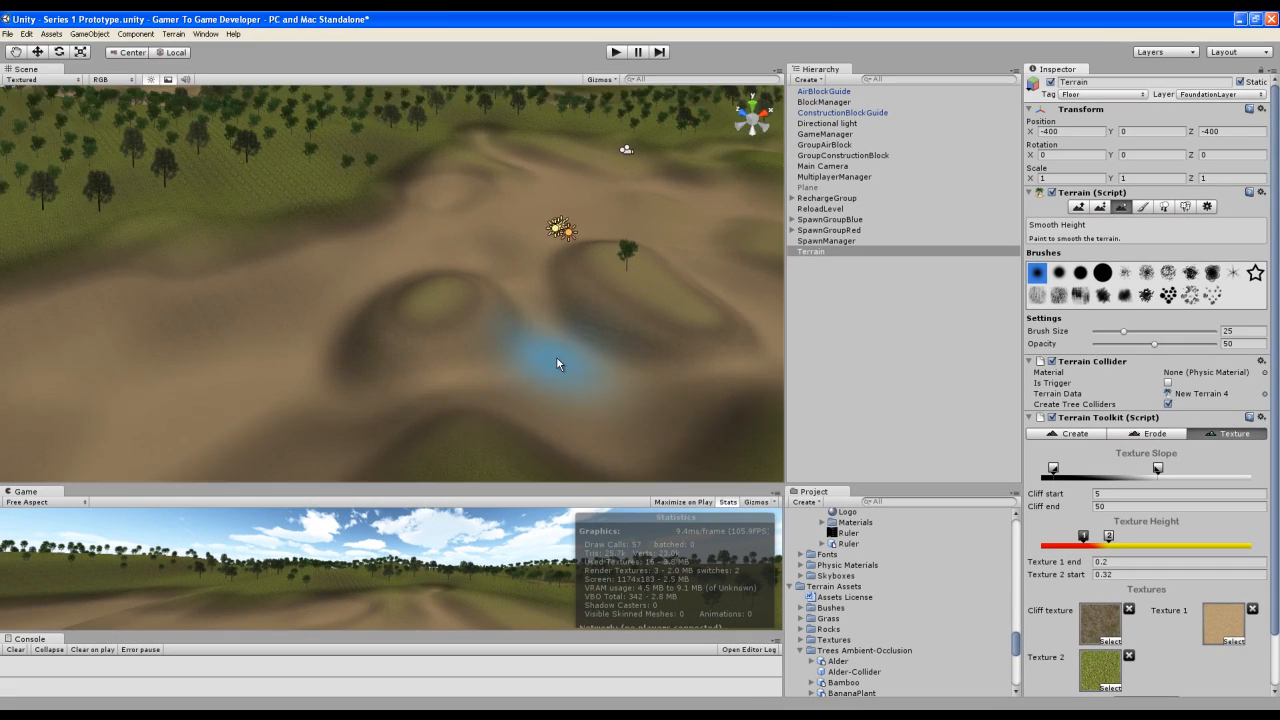
pyautogui.scroll(-3, 559, 357)
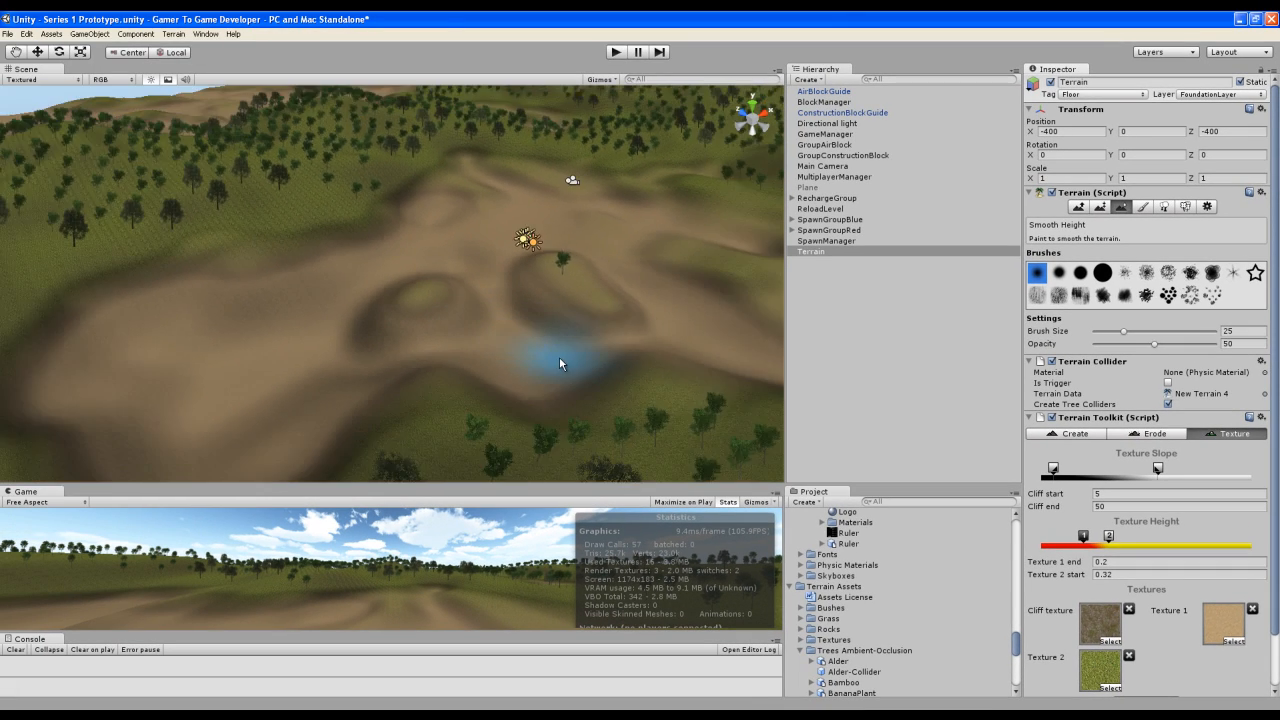
pyautogui.scroll(-6, 559, 357)
pyautogui.moveTo(422, 308); pyautogui.dragTo(505, 290, button='right')
pyautogui.moveTo(443, 319); pyautogui.dragTo(381, 332, button='right')
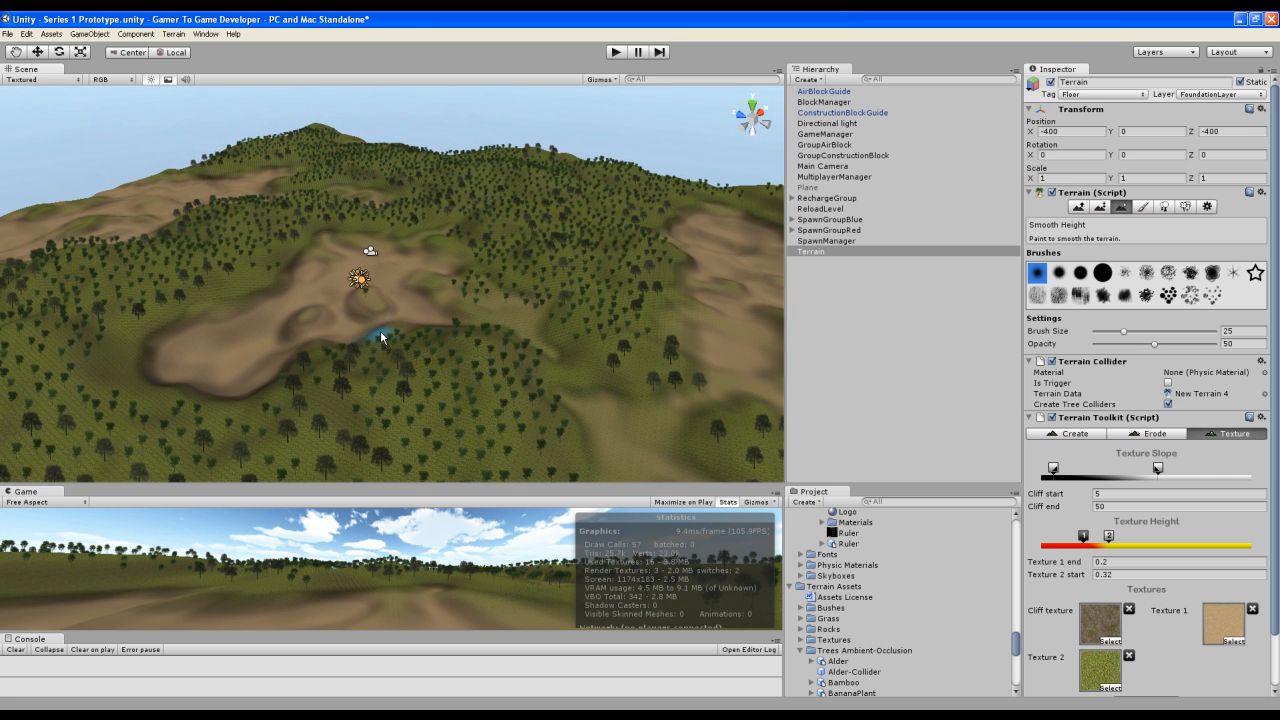
pyautogui.moveTo(420, 325); pyautogui.dragTo(375, 327, button='right')
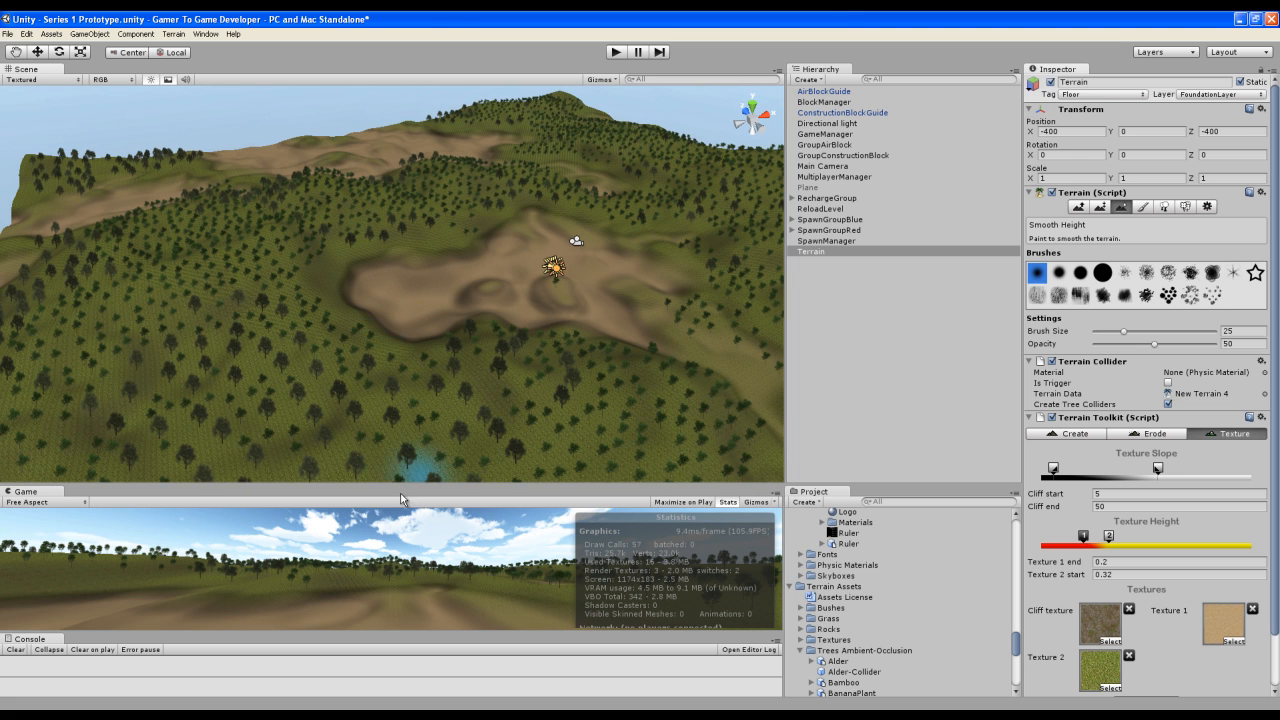
# Enlarge the Game view and open the scene's Render Settings.
pyautogui.moveTo(399, 484); pyautogui.dragTo(400, 340)
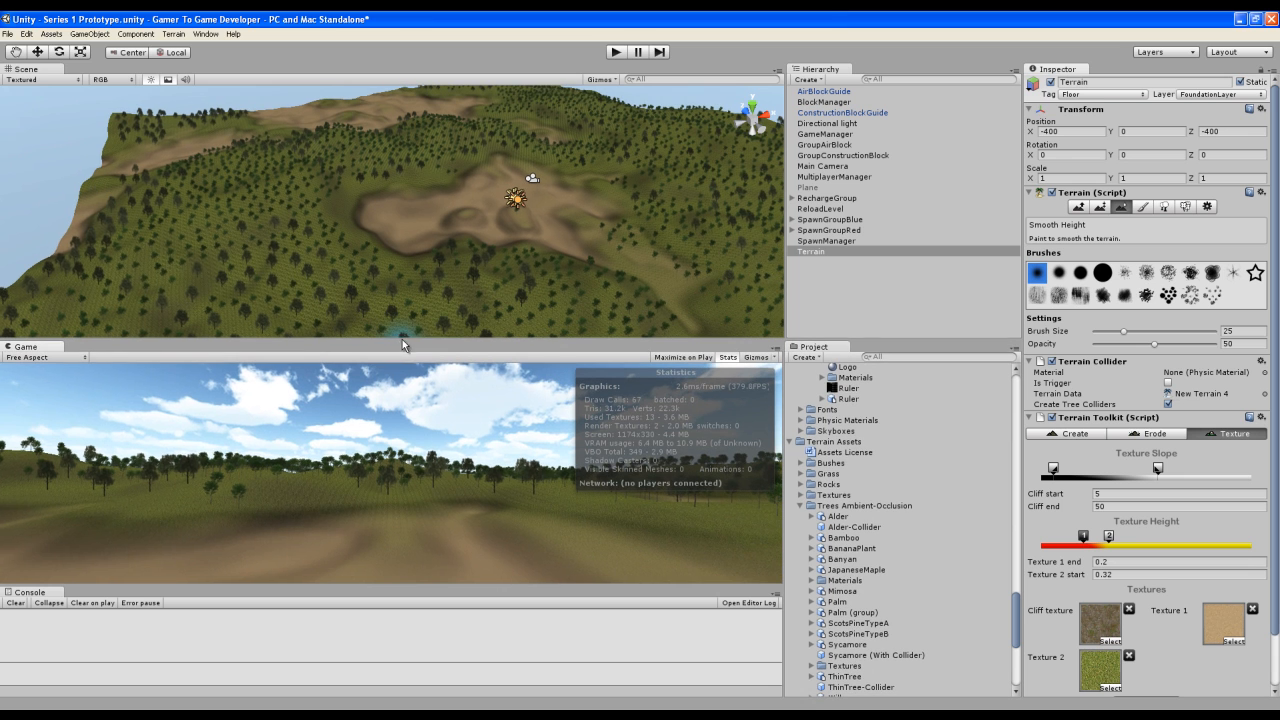
pyautogui.click(26, 34)
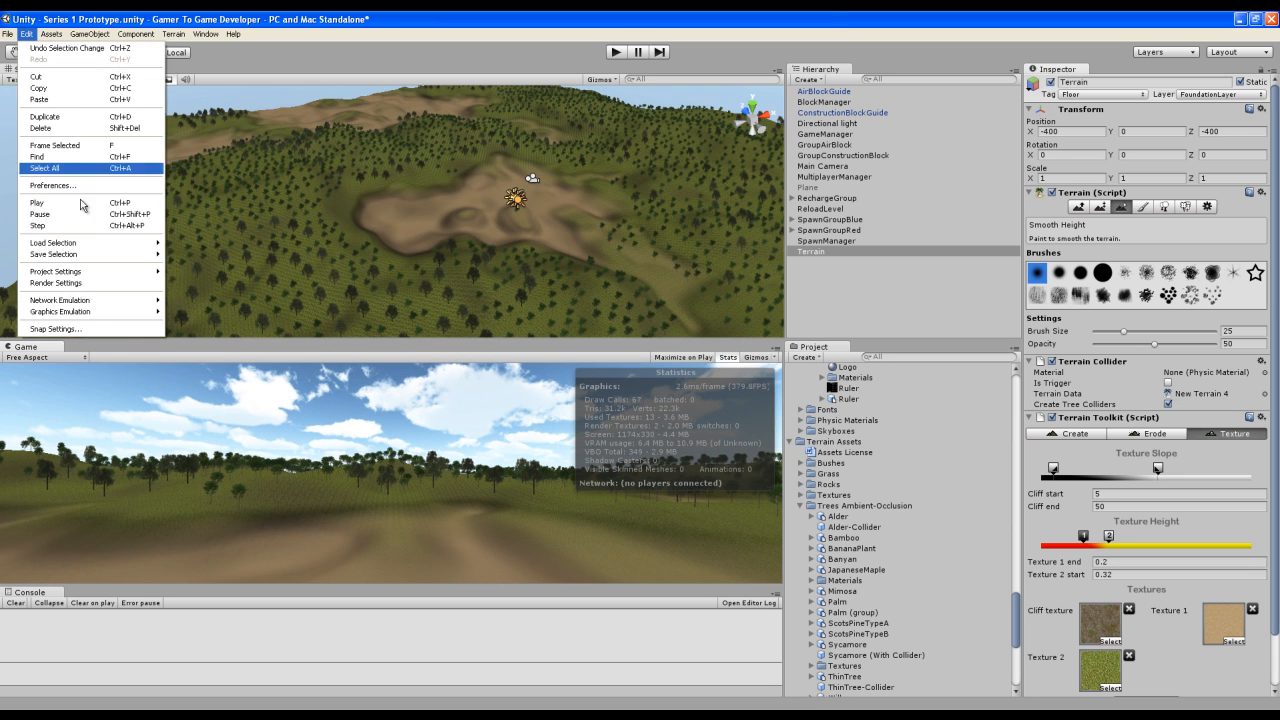
pyautogui.click(73, 284)
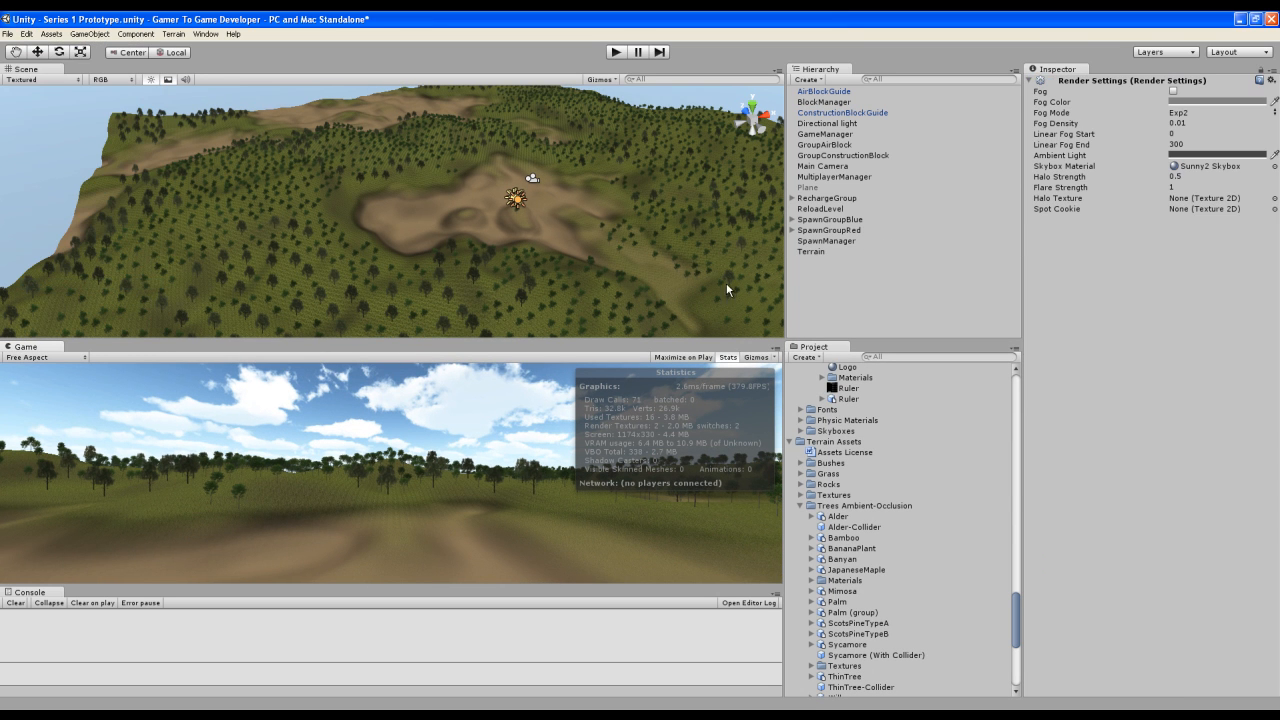
pyautogui.click(1203, 146)
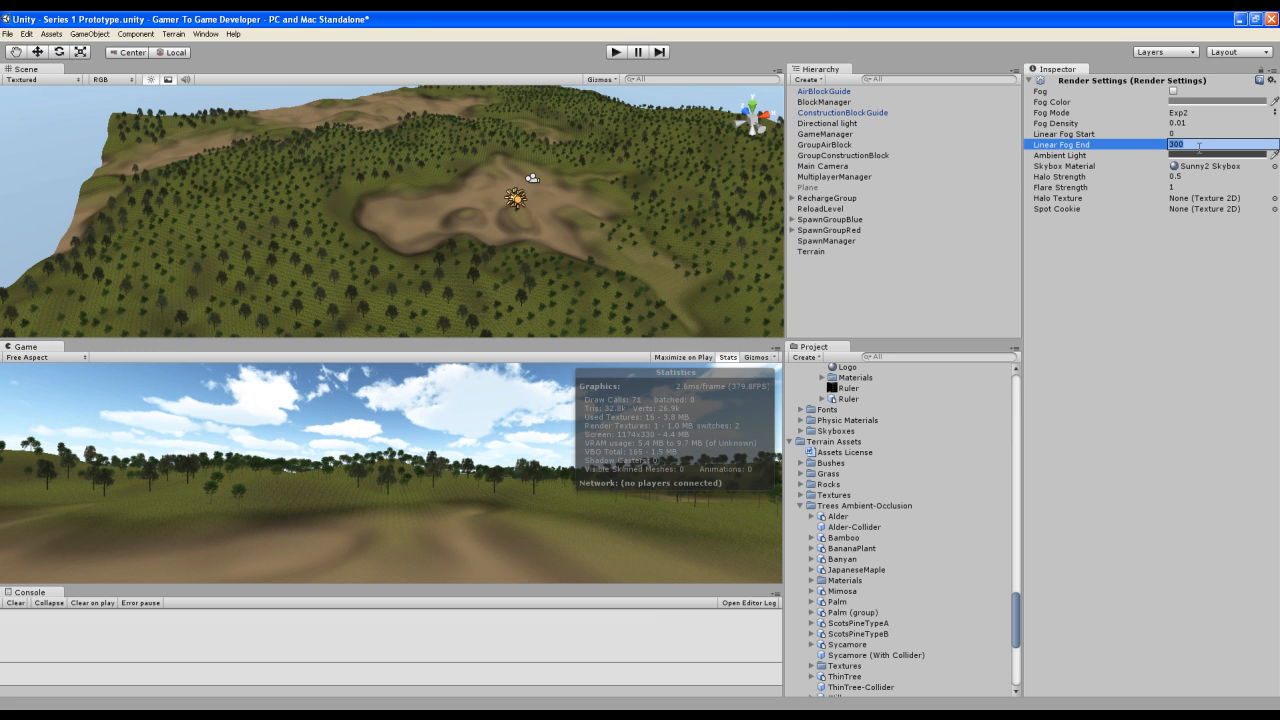
# Set the ambient light color to R 230, G 230, B 220.
pyautogui.click(1201, 155)
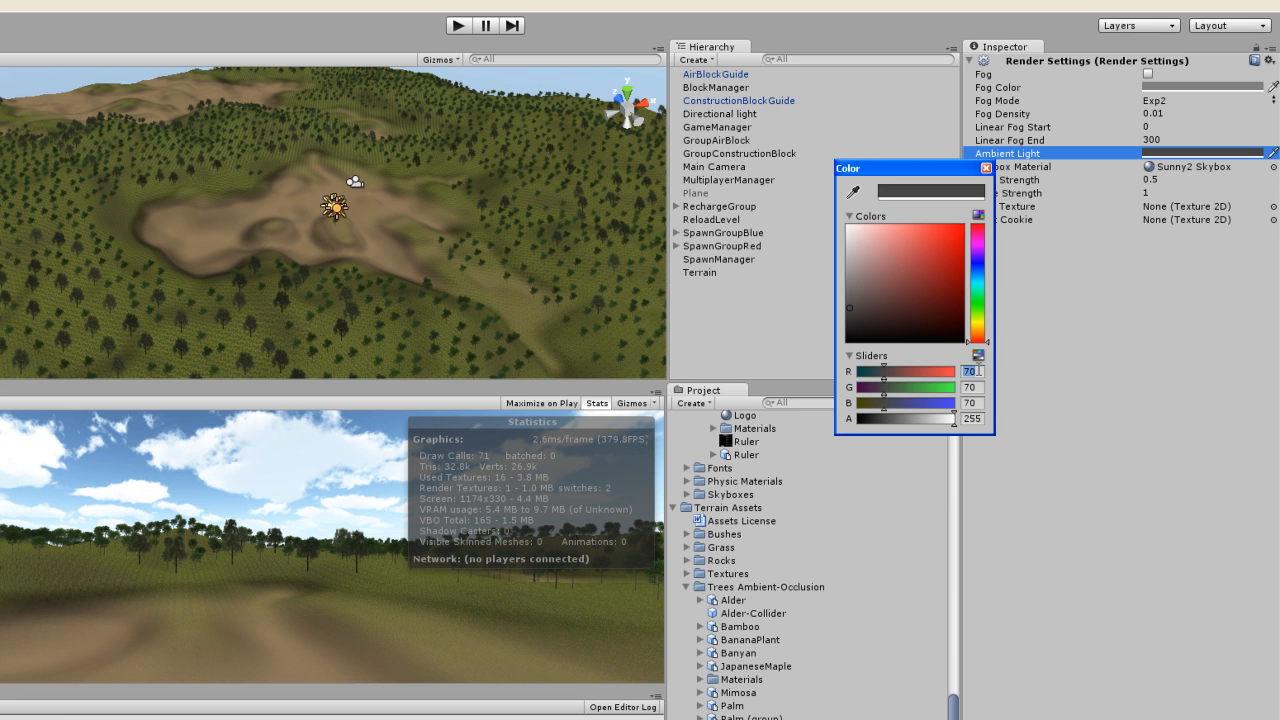
pyautogui.write('230')
pyautogui.press('Tab')
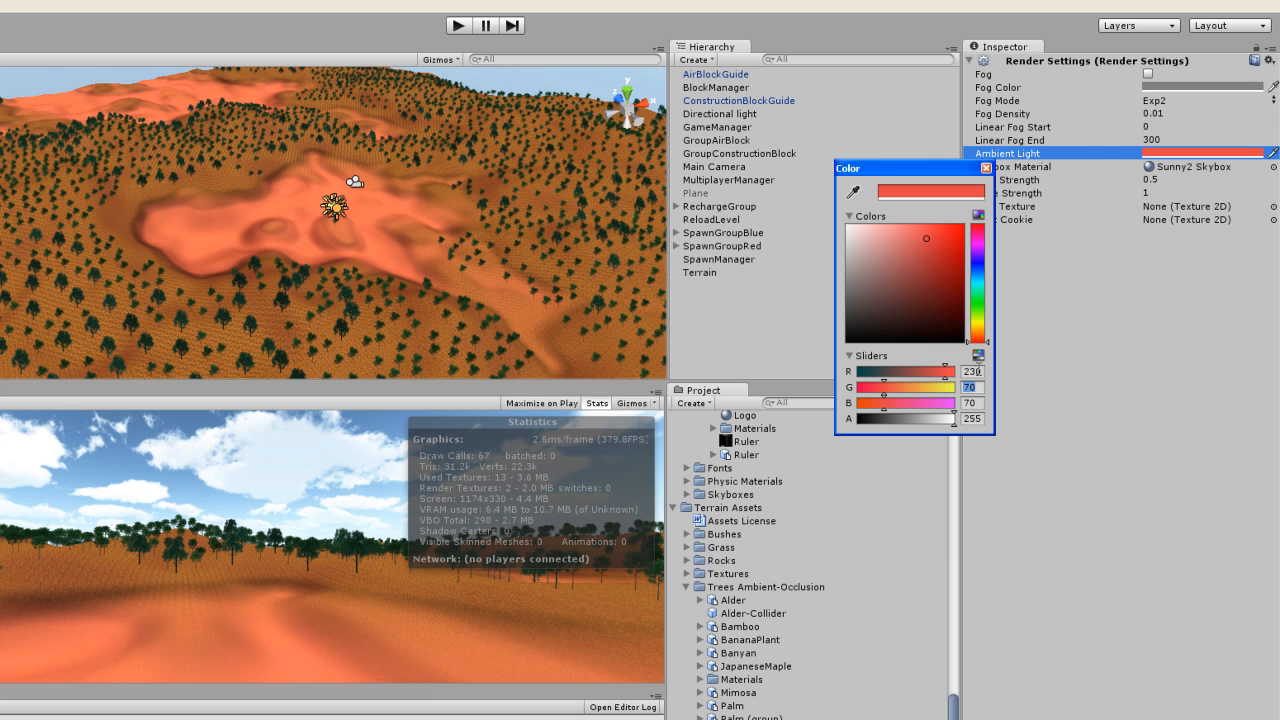
pyautogui.write('230')
pyautogui.press('Tab')
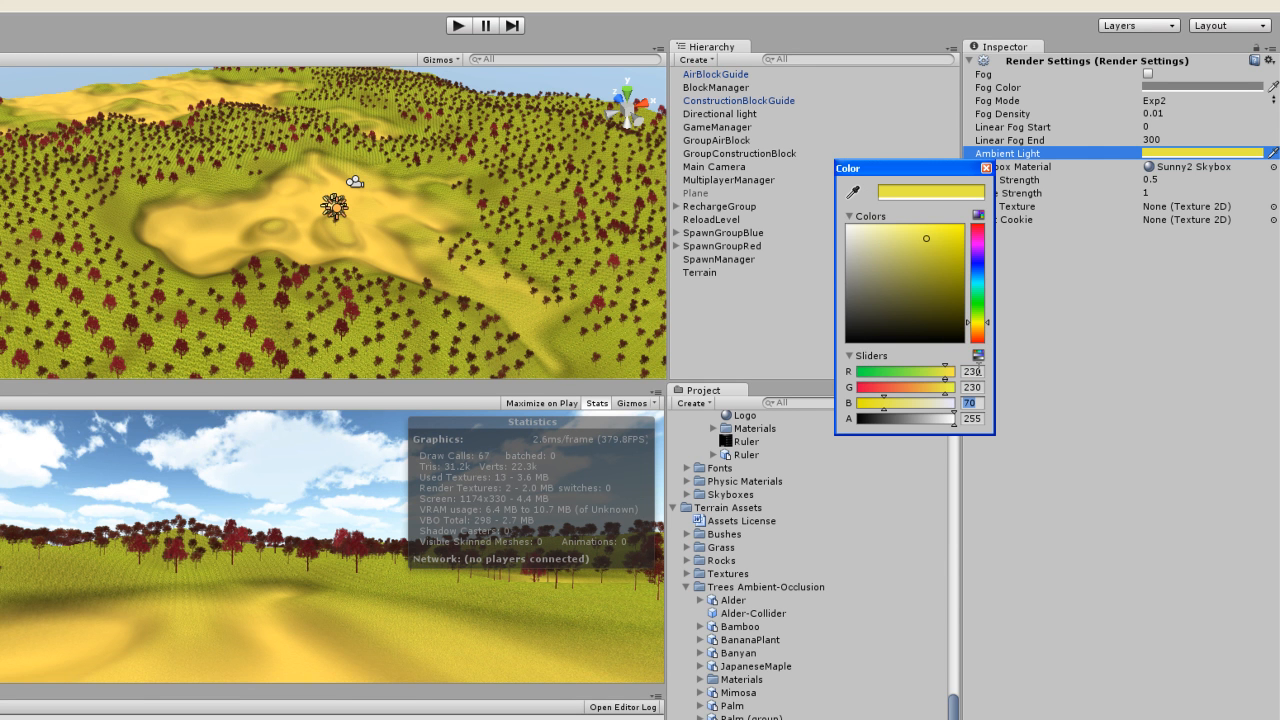
pyautogui.write('220')
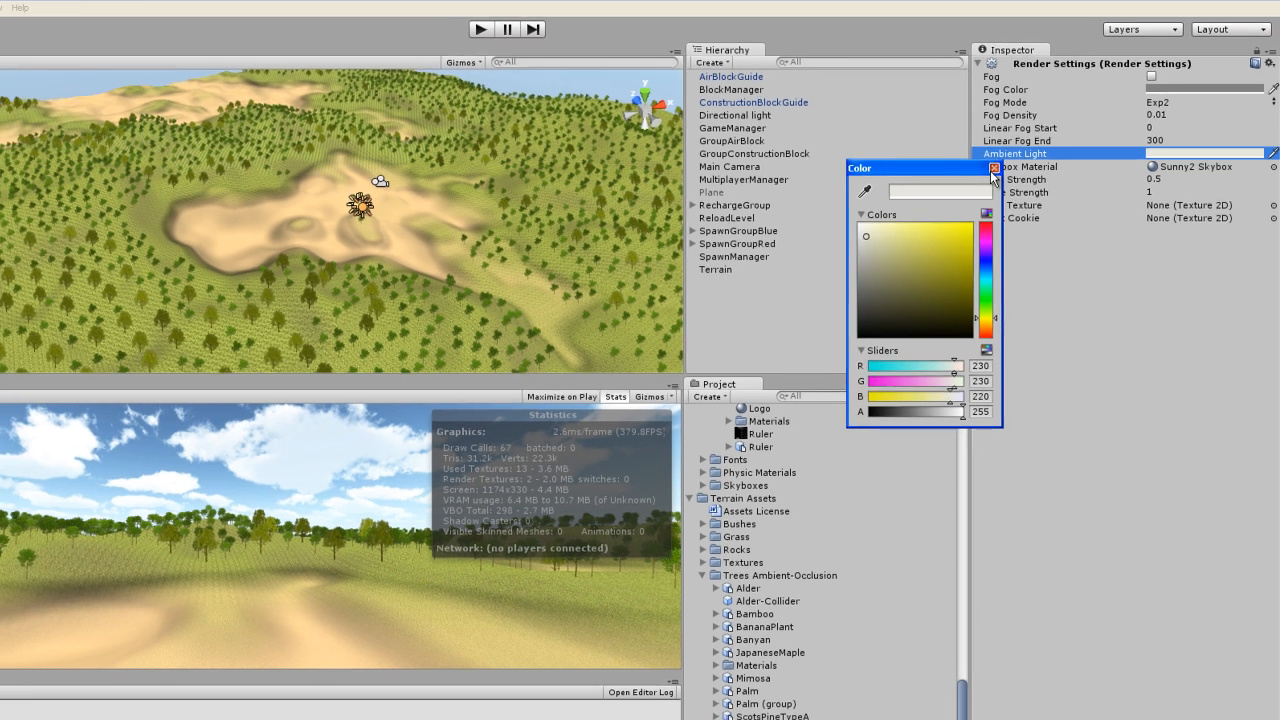
# Close the color picker and examine the brightened trees and sandy basin up close and from above.
pyautogui.click(986, 168)
pyautogui.moveTo(538, 234); pyautogui.dragTo(553, 268, button='right')
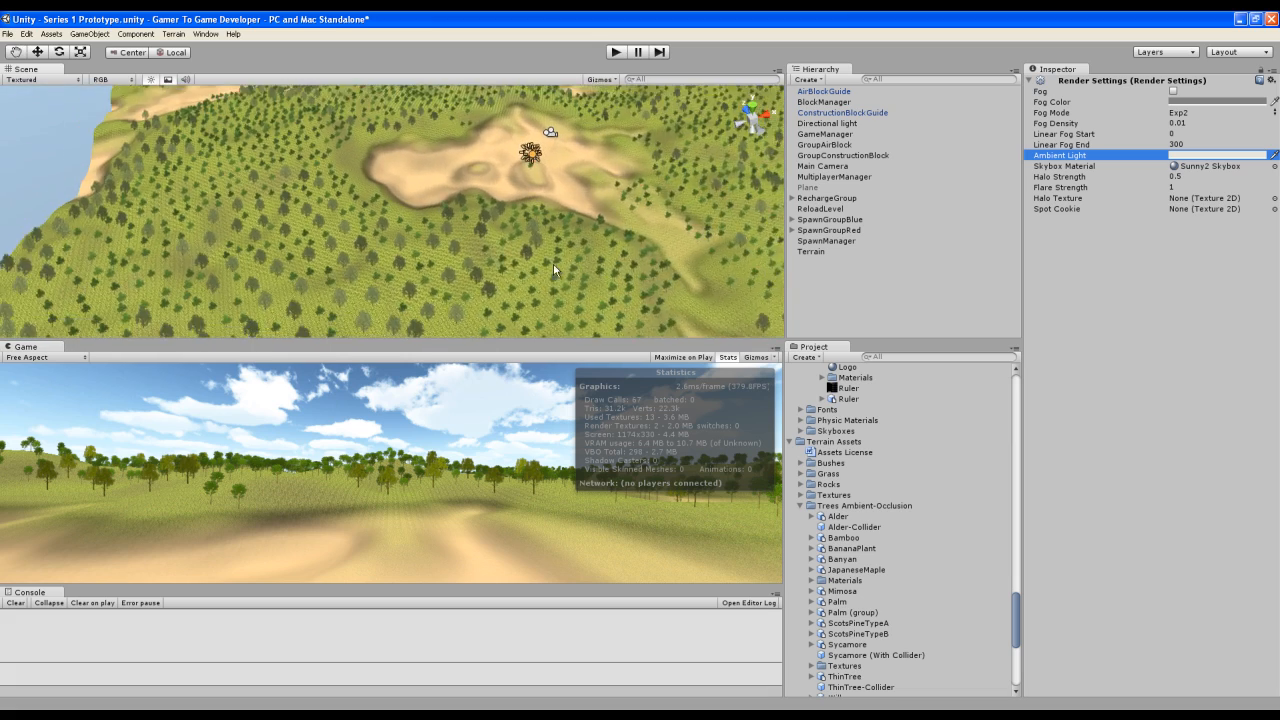
pyautogui.scroll(5, 566, 277)
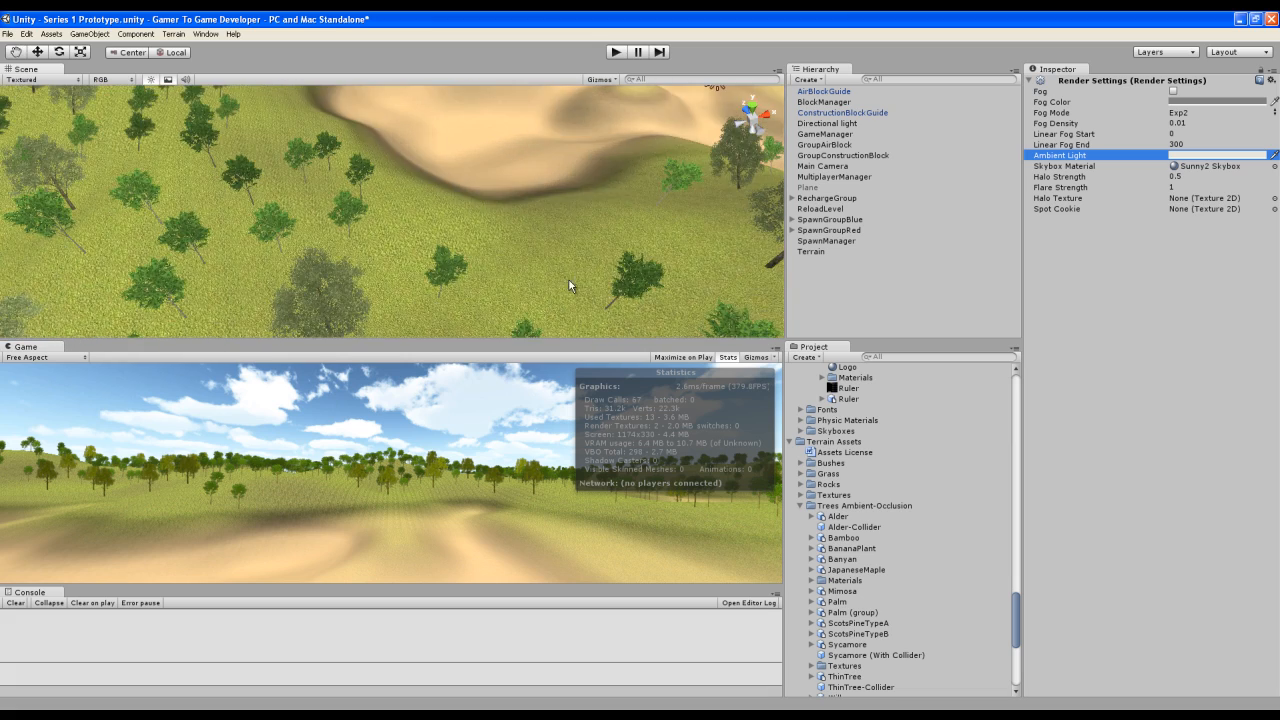
pyautogui.moveTo(498, 224); pyautogui.dragTo(657, 140, button='right')
pyautogui.moveTo(343, 258); pyautogui.dragTo(410, 248, button='right')
pyautogui.moveTo(410, 248); pyautogui.dragTo(534, 333)
pyautogui.moveTo(411, 221); pyautogui.dragTo(523, 268, button='right')
pyautogui.moveTo(468, 232)
pyautogui.mouseDown(button='right')
pyautogui.moveTo(408, 224)
pyautogui.moveTo(438, 225)
pyautogui.moveTo(398, 207)
pyautogui.moveTo(452, 225)
pyautogui.mouseUp(button='right')
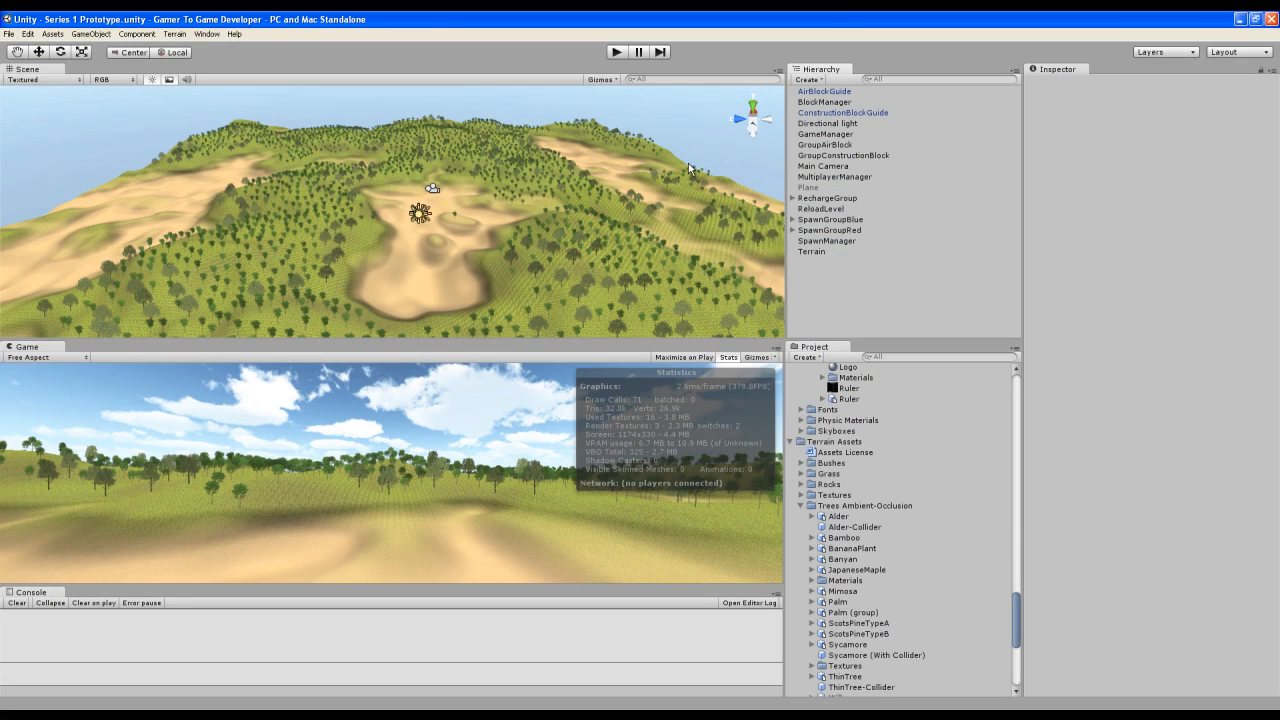
# Create an empty game object, reset its position to the origin and name it Wind.
pyautogui.click(91, 33)
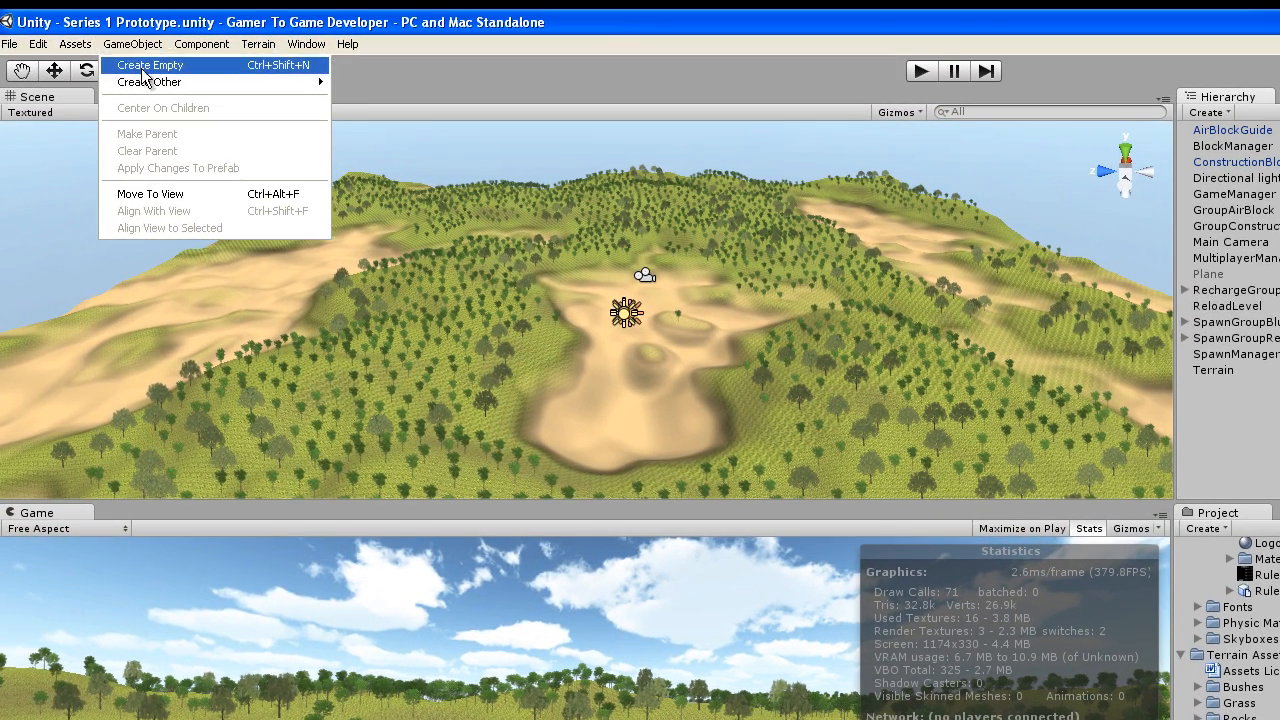
pyautogui.click(143, 72)
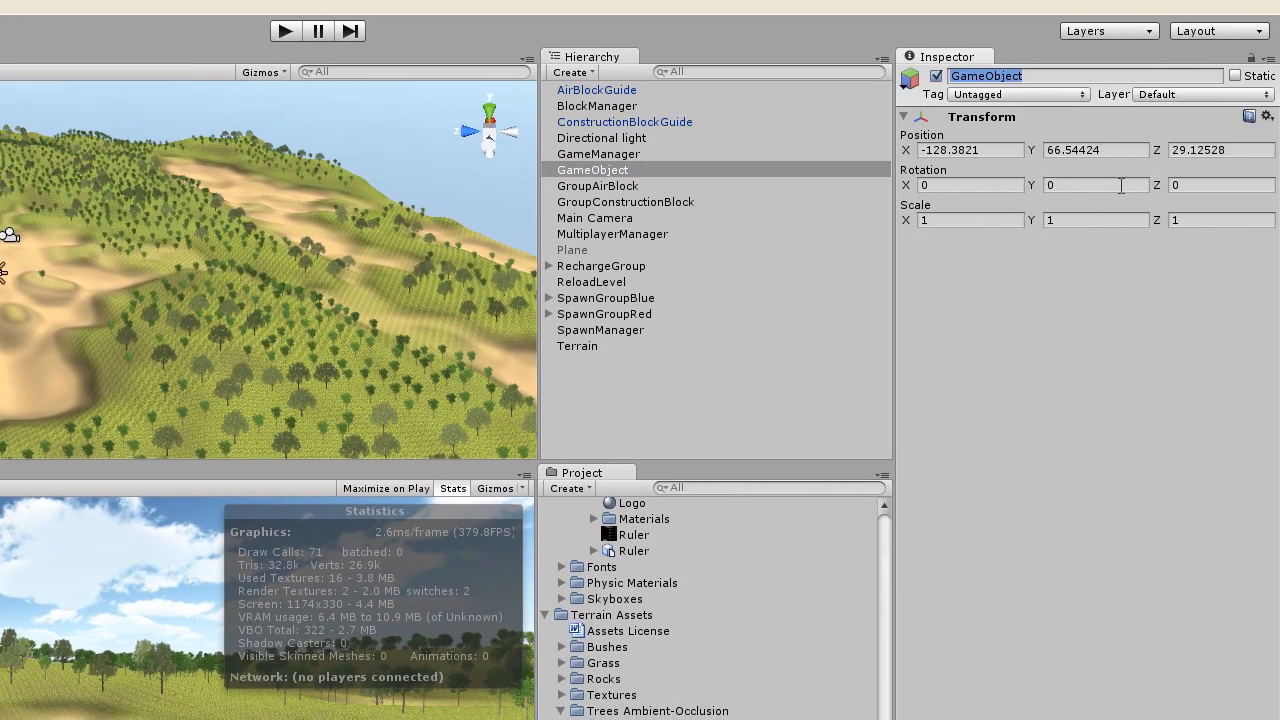
pyautogui.click(1266, 116)
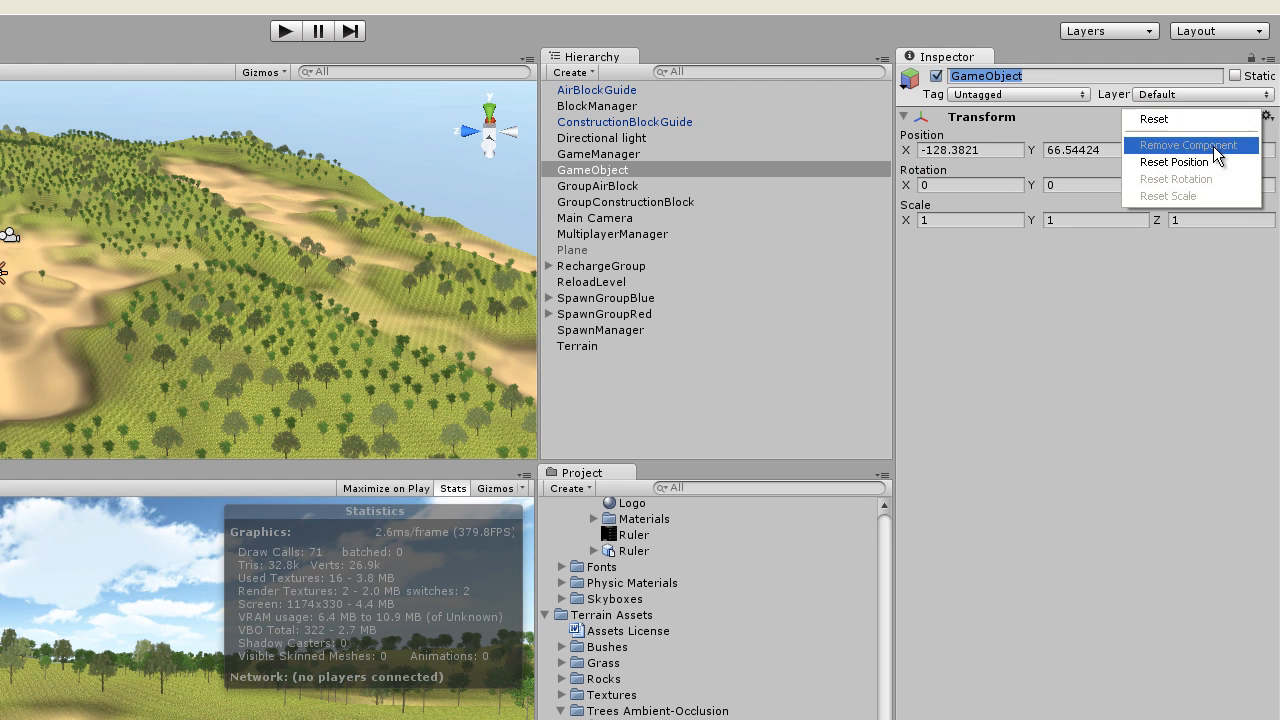
pyautogui.click(1206, 160)
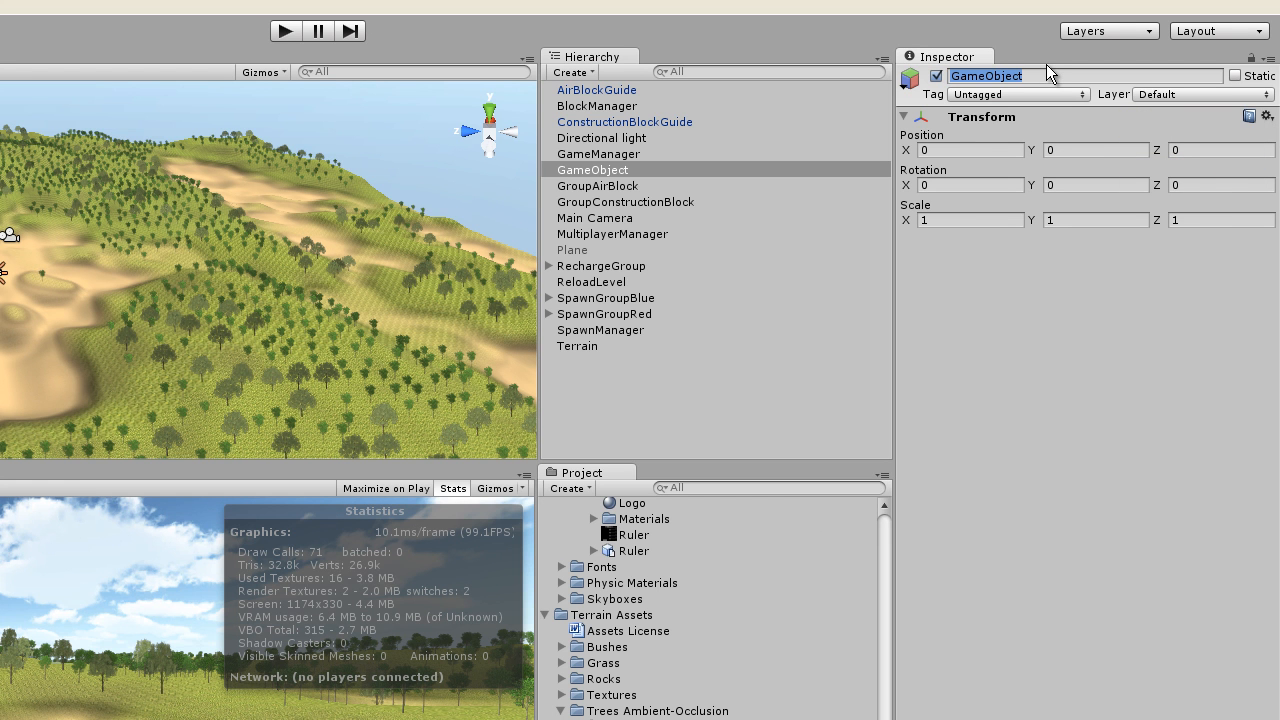
pyautogui.write('Wind')
pyautogui.press('Return')
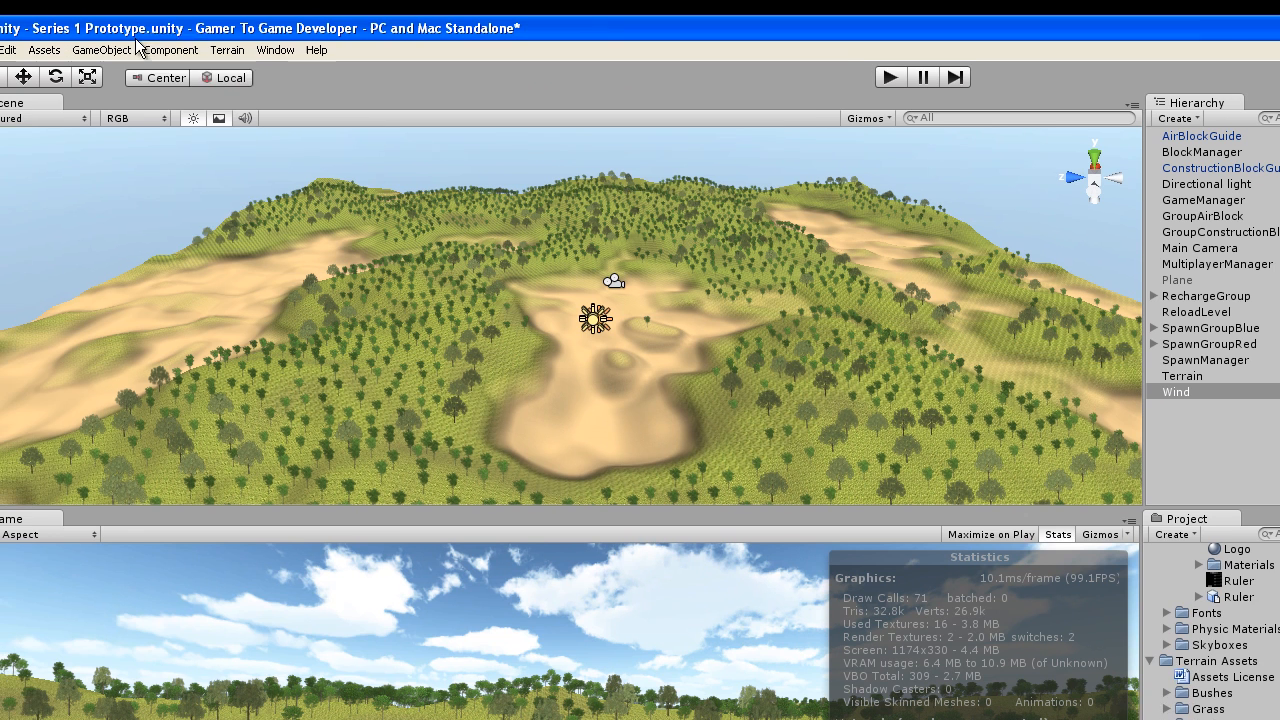
# Add a Wind Zone component to the Wind object.
pyautogui.click(166, 50)
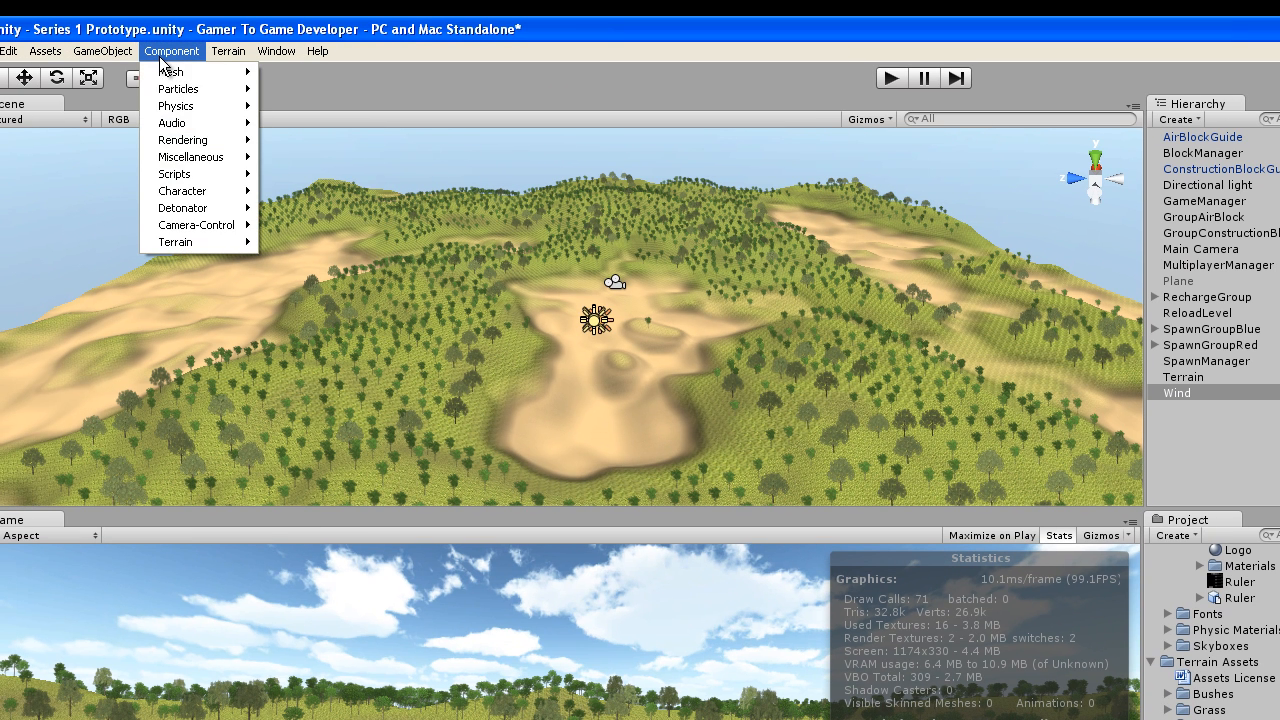
pyautogui.moveTo(245, 170)
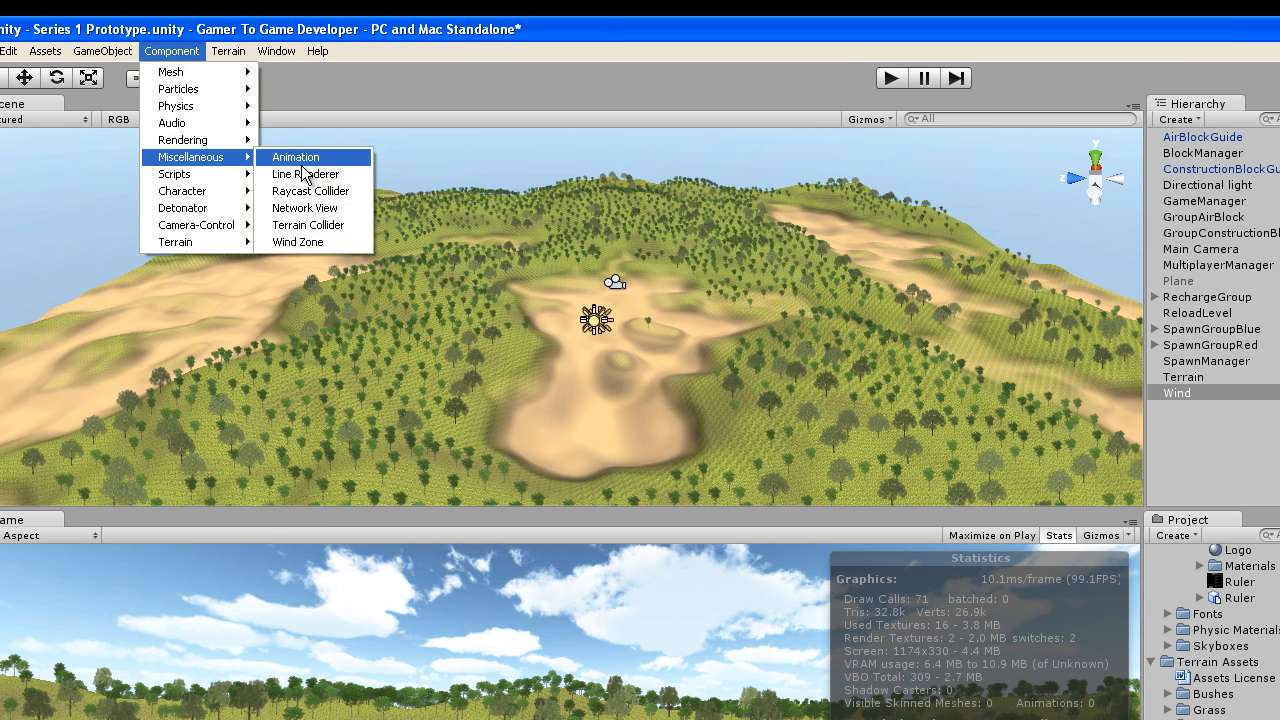
pyautogui.click(300, 244)
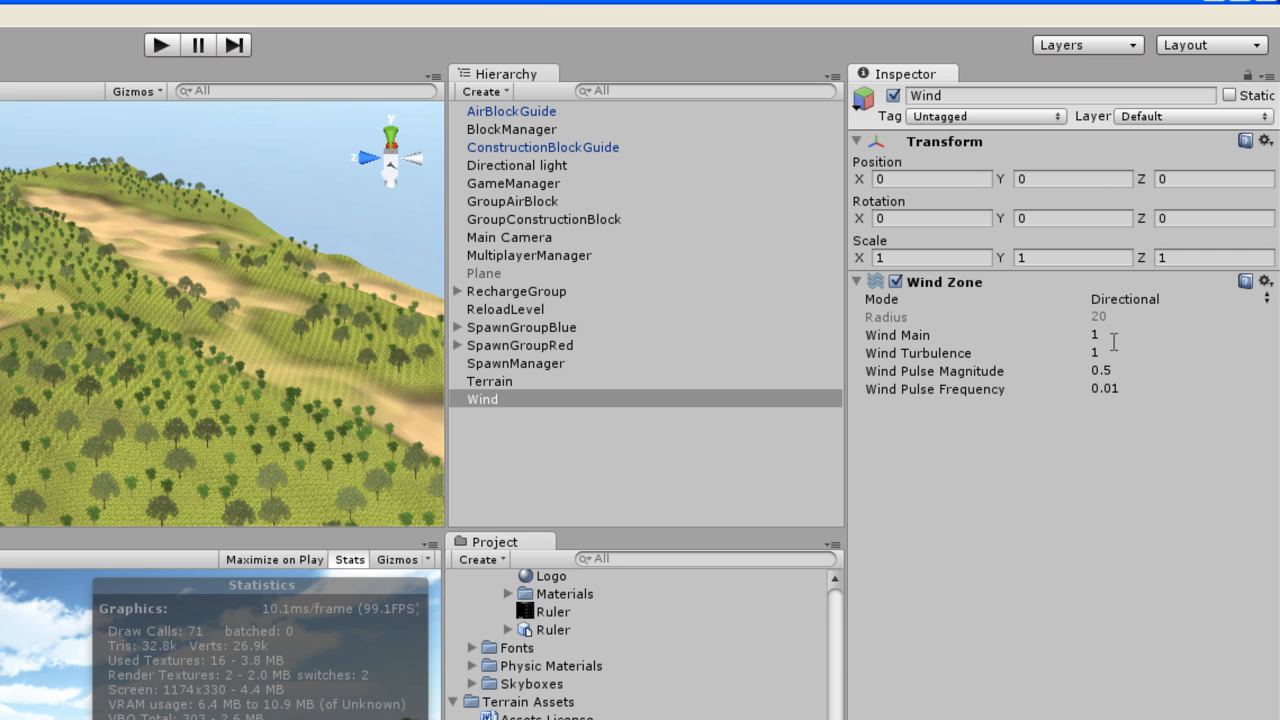
# Set the Wind Zone's Wind Main to 0.4, Turbulence to 0.2, Pulse Magnitude to 0.8 and Pulse Frequency to 1.
pyautogui.click(1112, 335)
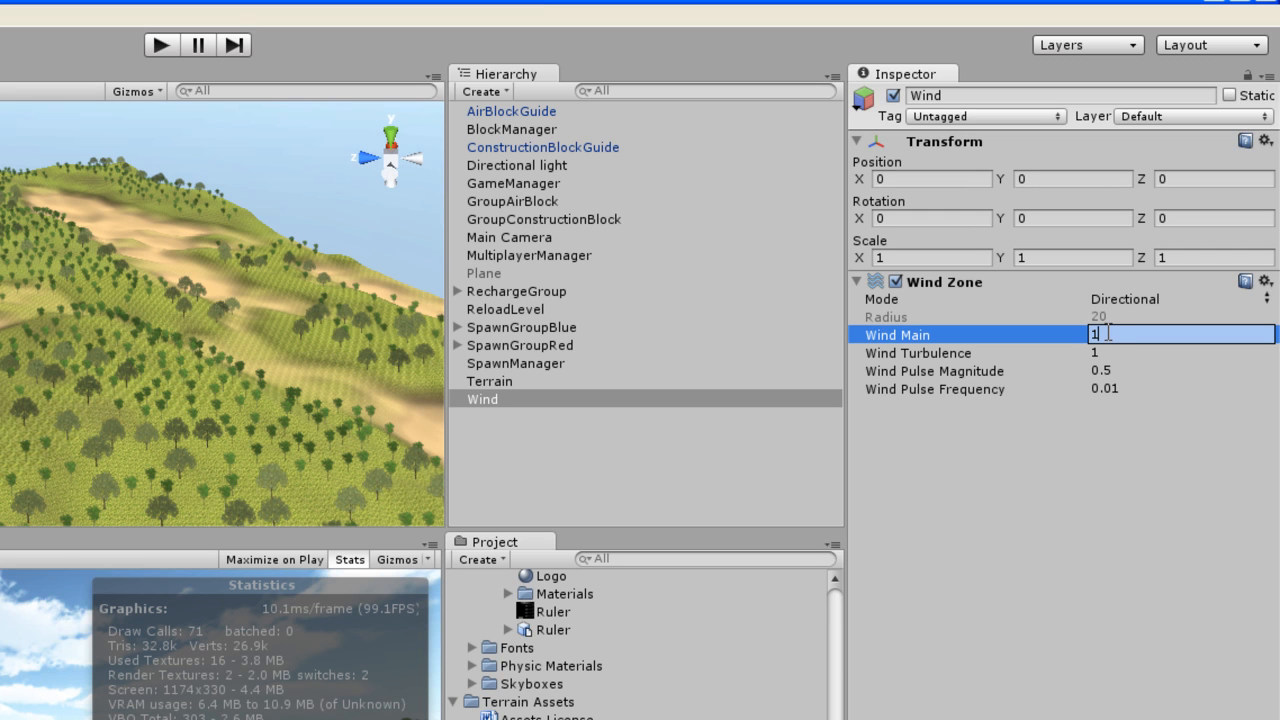
pyautogui.write('0.4')
pyautogui.press('Tab')
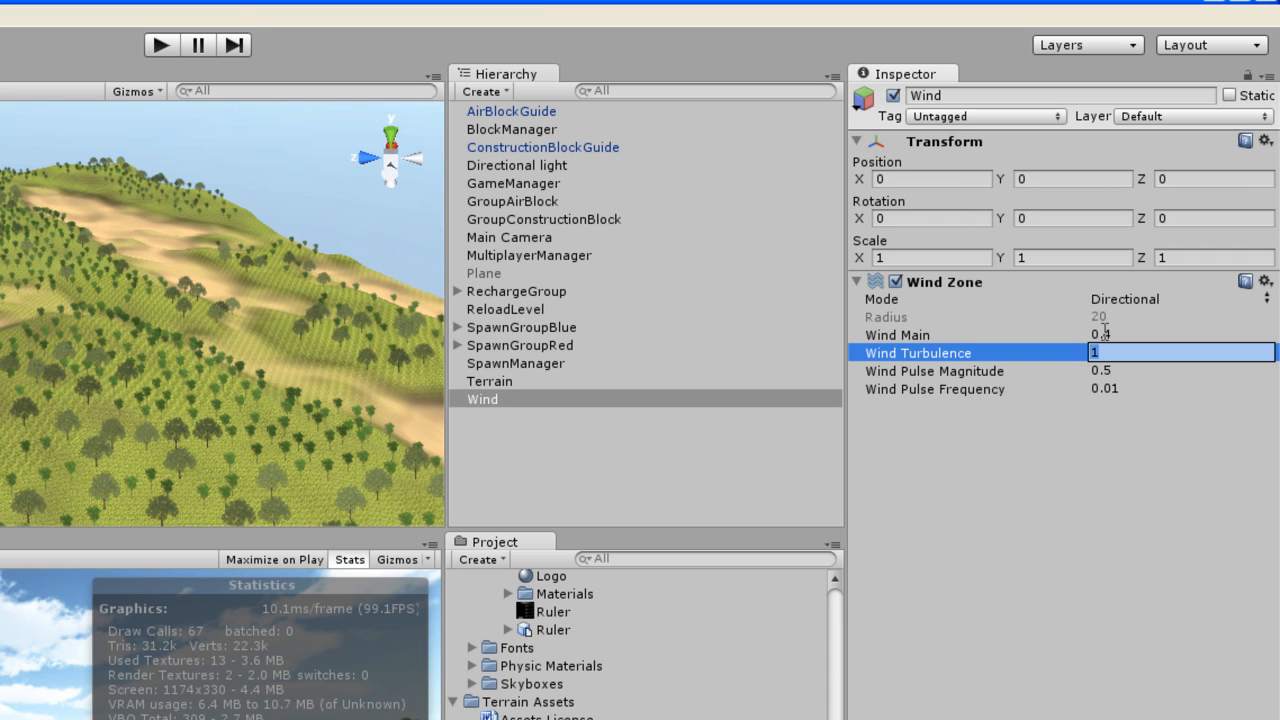
pyautogui.write('0.2')
pyautogui.press('Tab')
pyautogui.write('0.8')
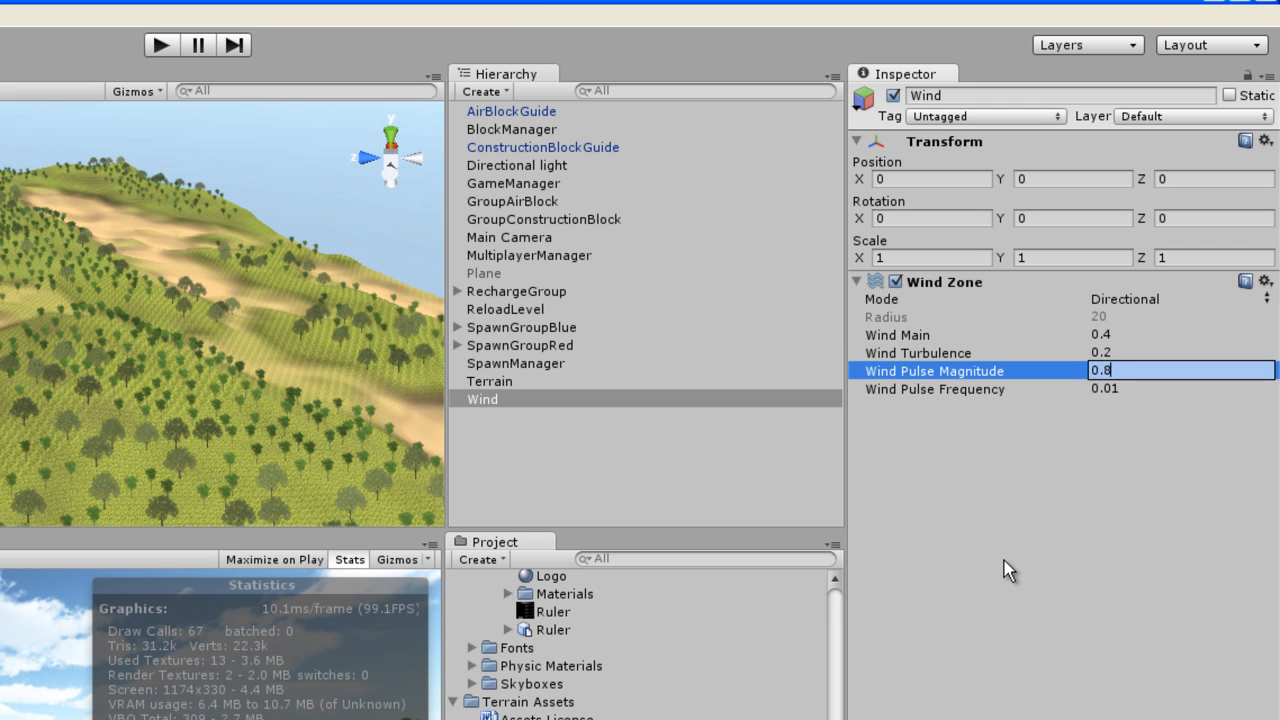
pyautogui.press('Tab')
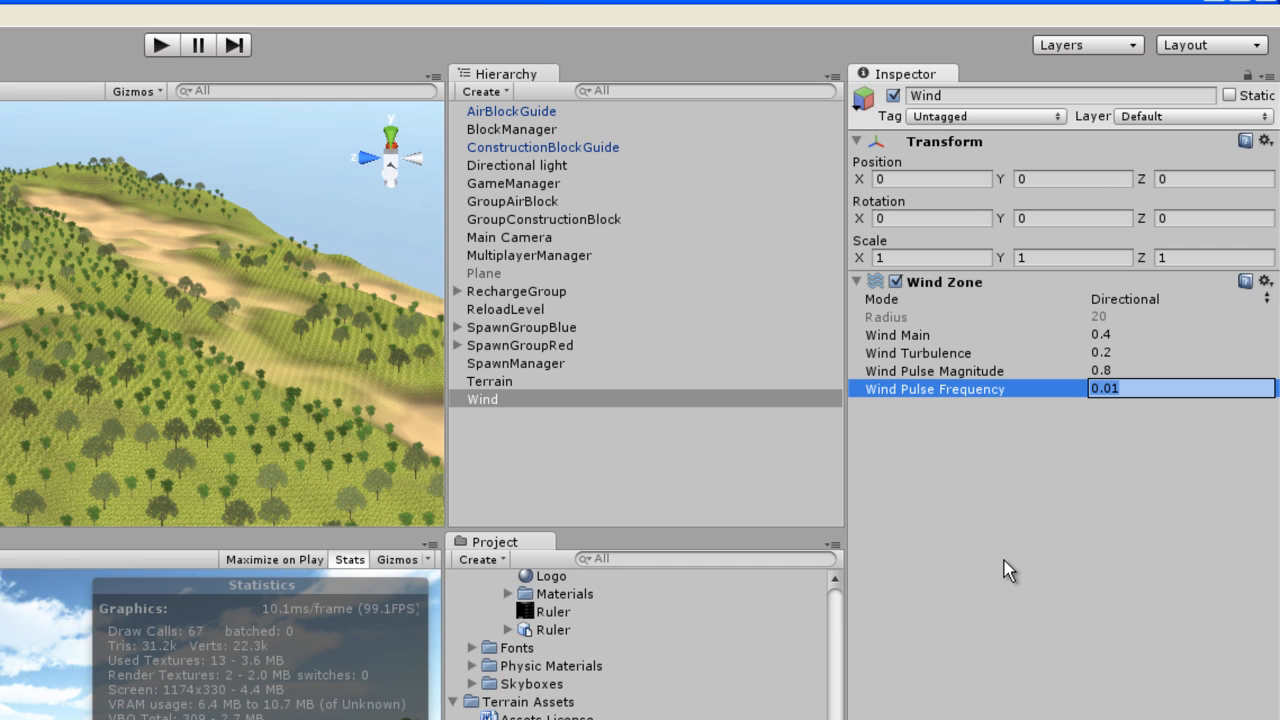
pyautogui.write('1')
pyautogui.press('Return')
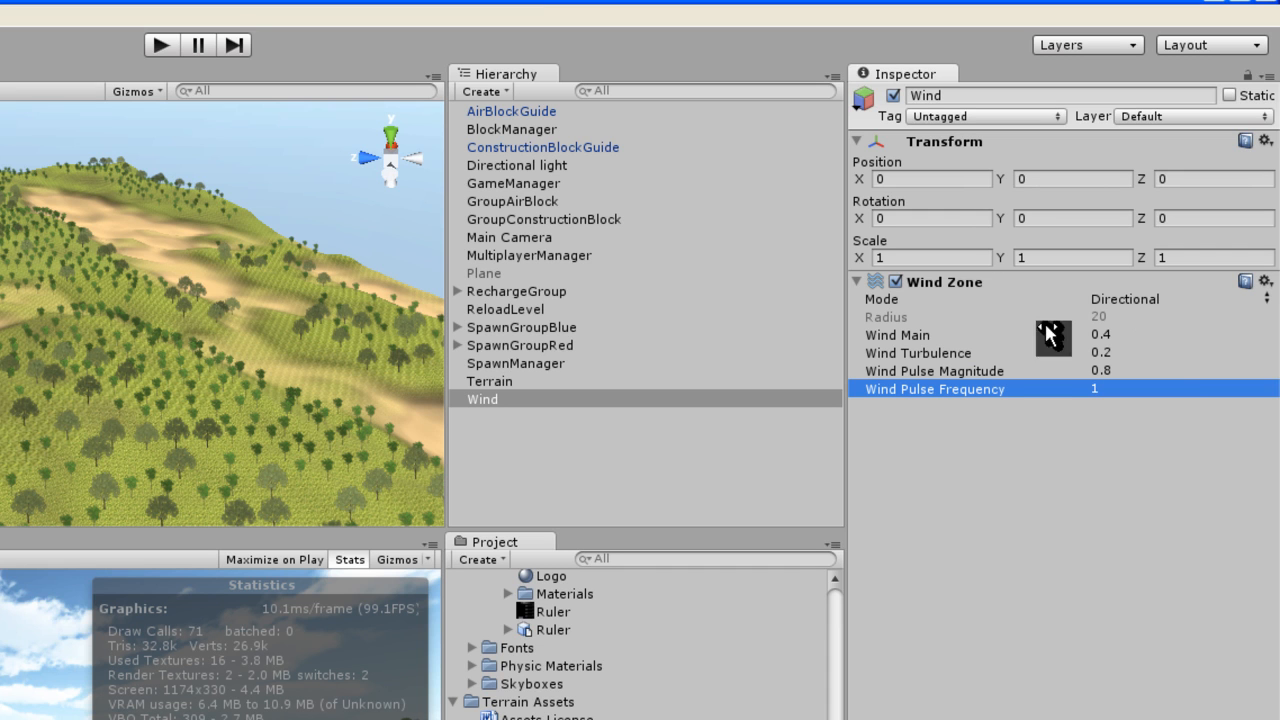
# Run the game briefly to preview the wind on the trees and stop it.
pyautogui.press('f')
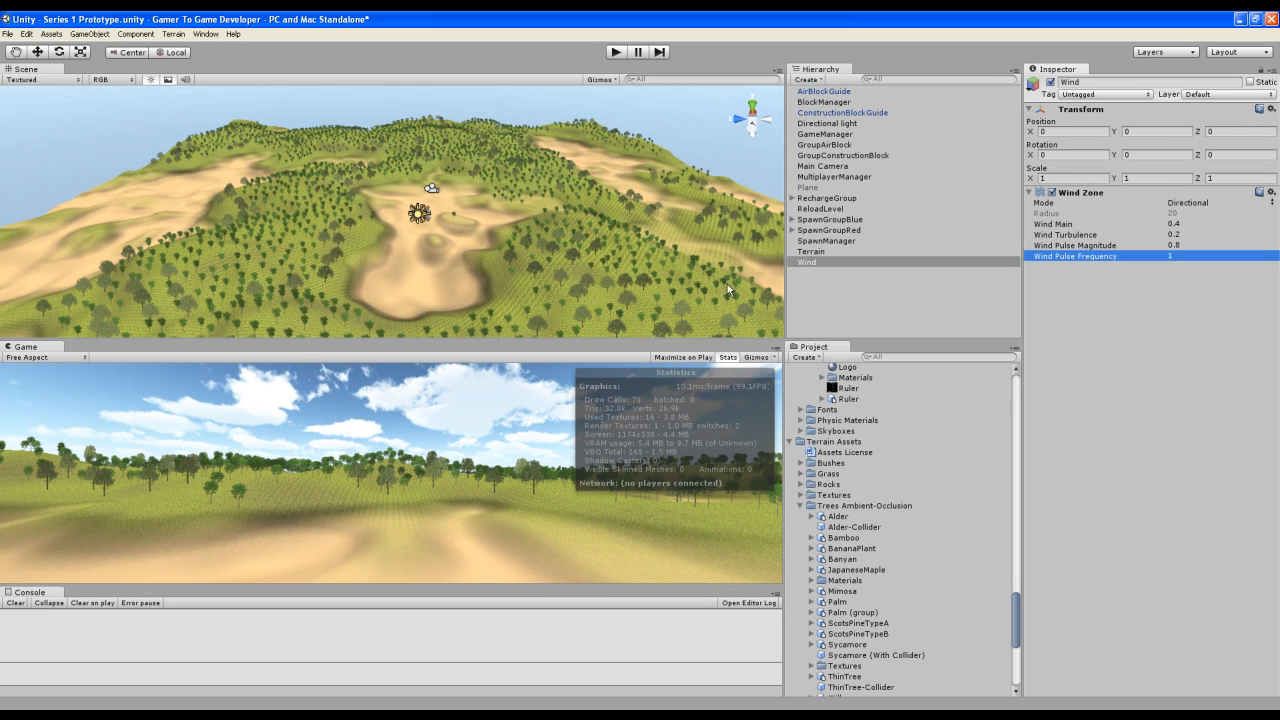
pyautogui.click(615, 52)
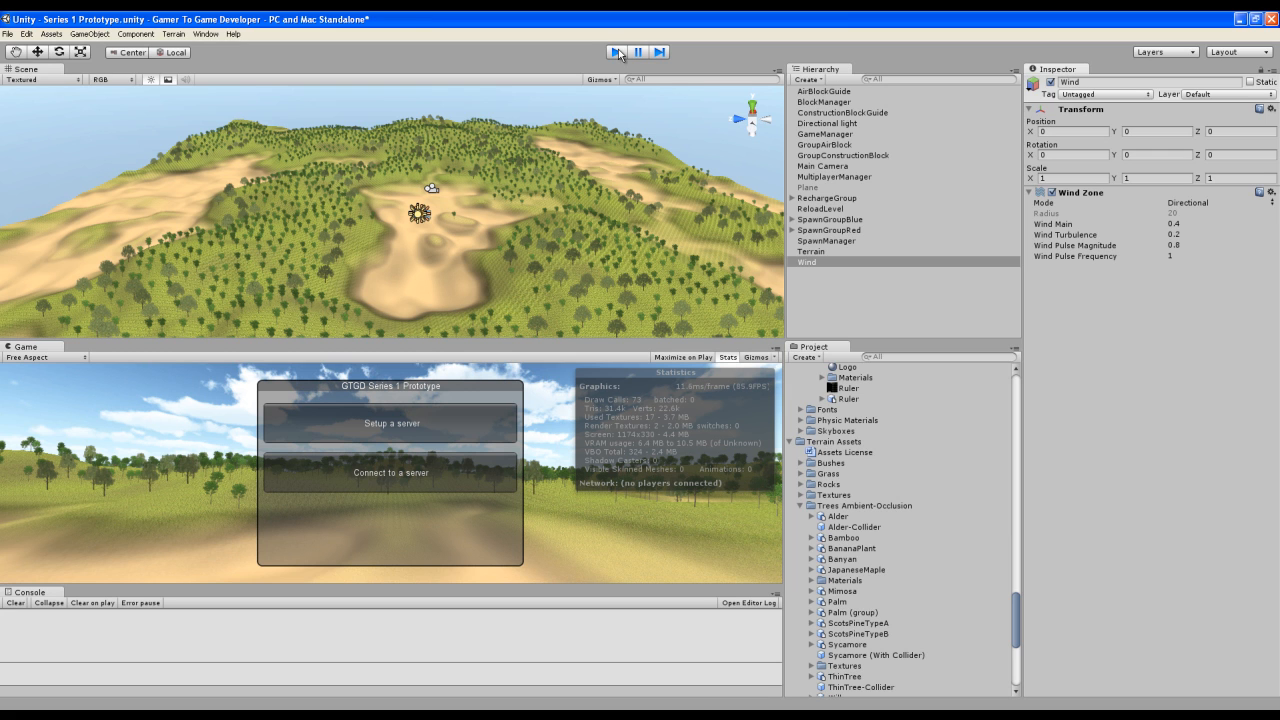
pyautogui.click(619, 53)
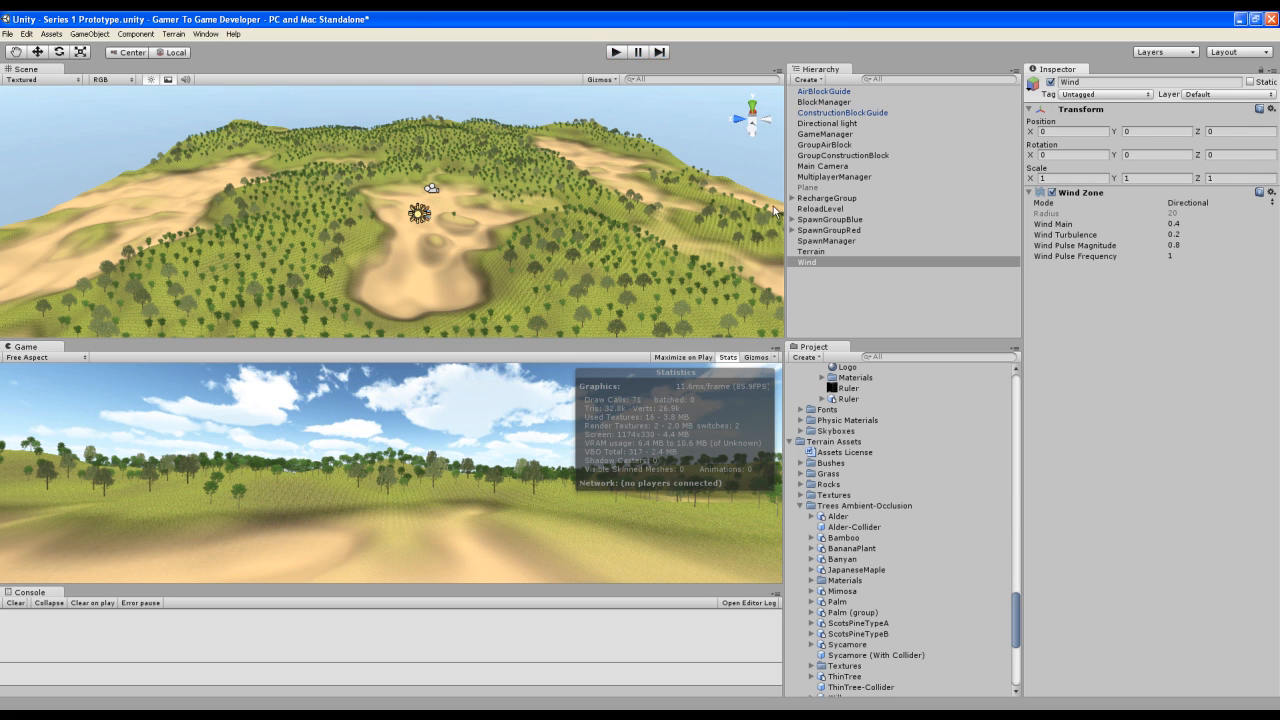
# Move the Main Camera back along Z, trying -50 and -100 and settling on -120, and deselect it.
pyautogui.click(823, 167)
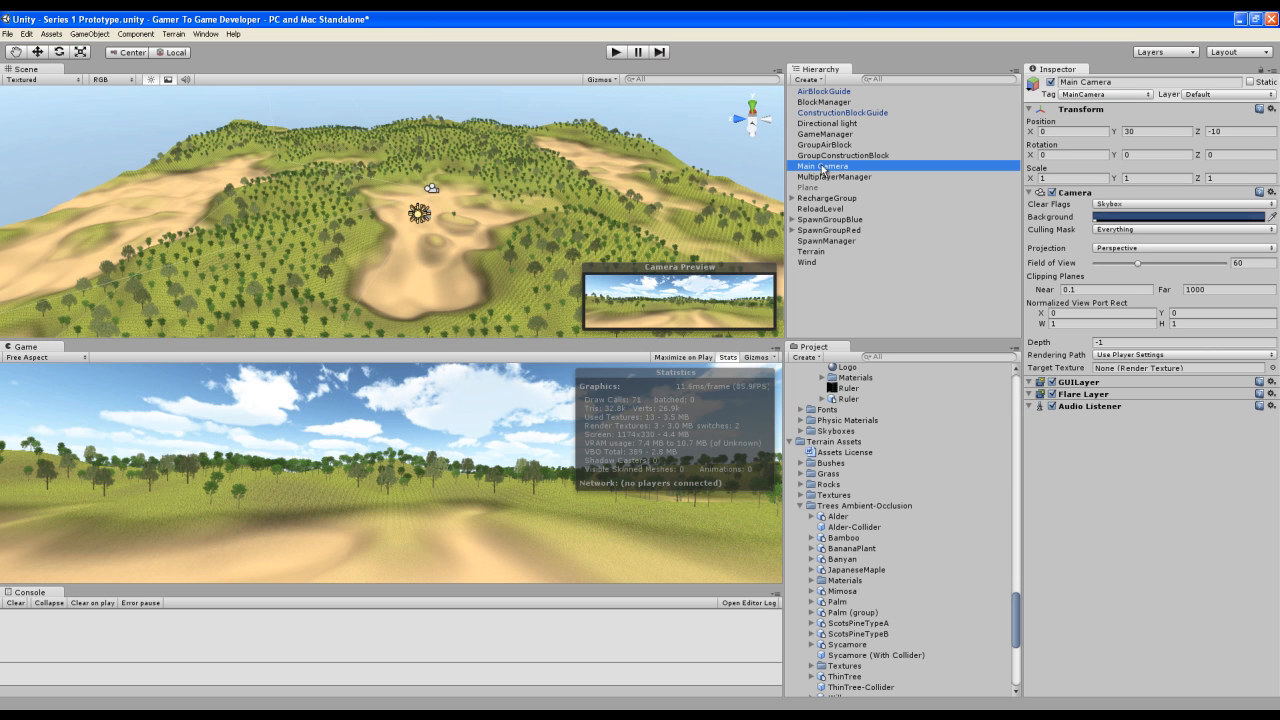
pyautogui.click(836, 187)
pyautogui.doubleClick(822, 167)
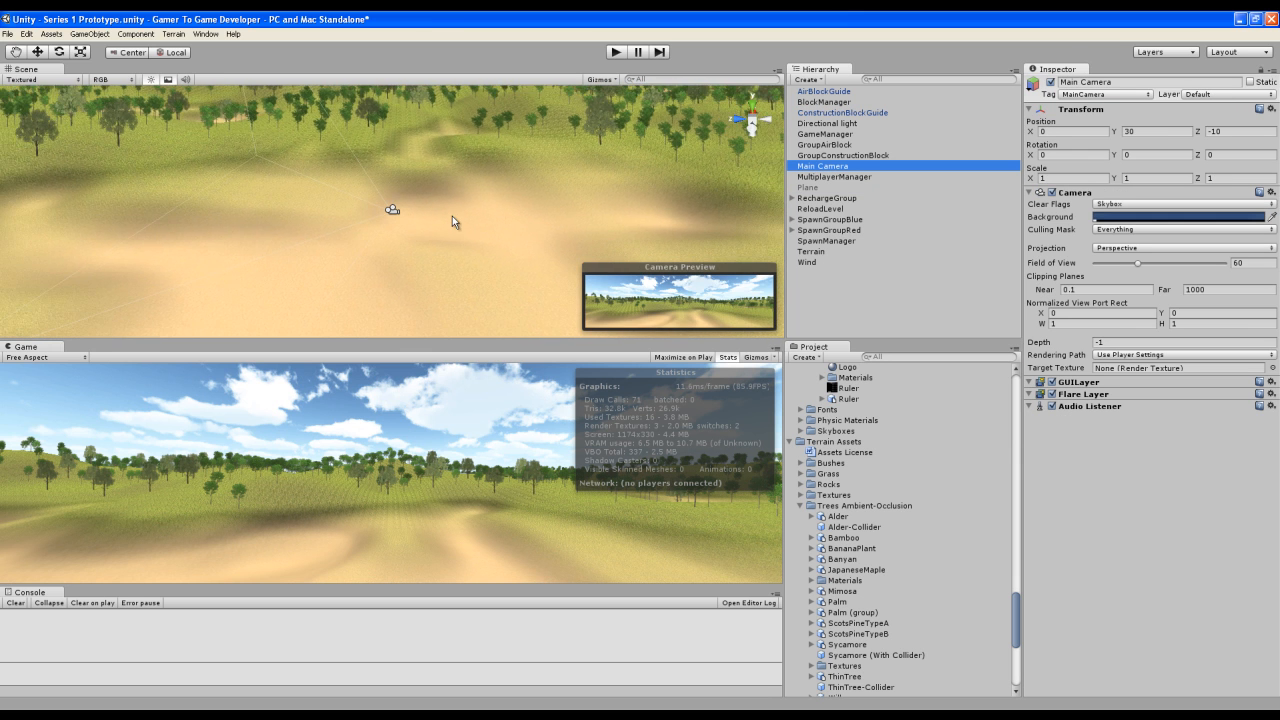
pyautogui.scroll(-3, 455, 219)
pyautogui.scroll(-2, 462, 216)
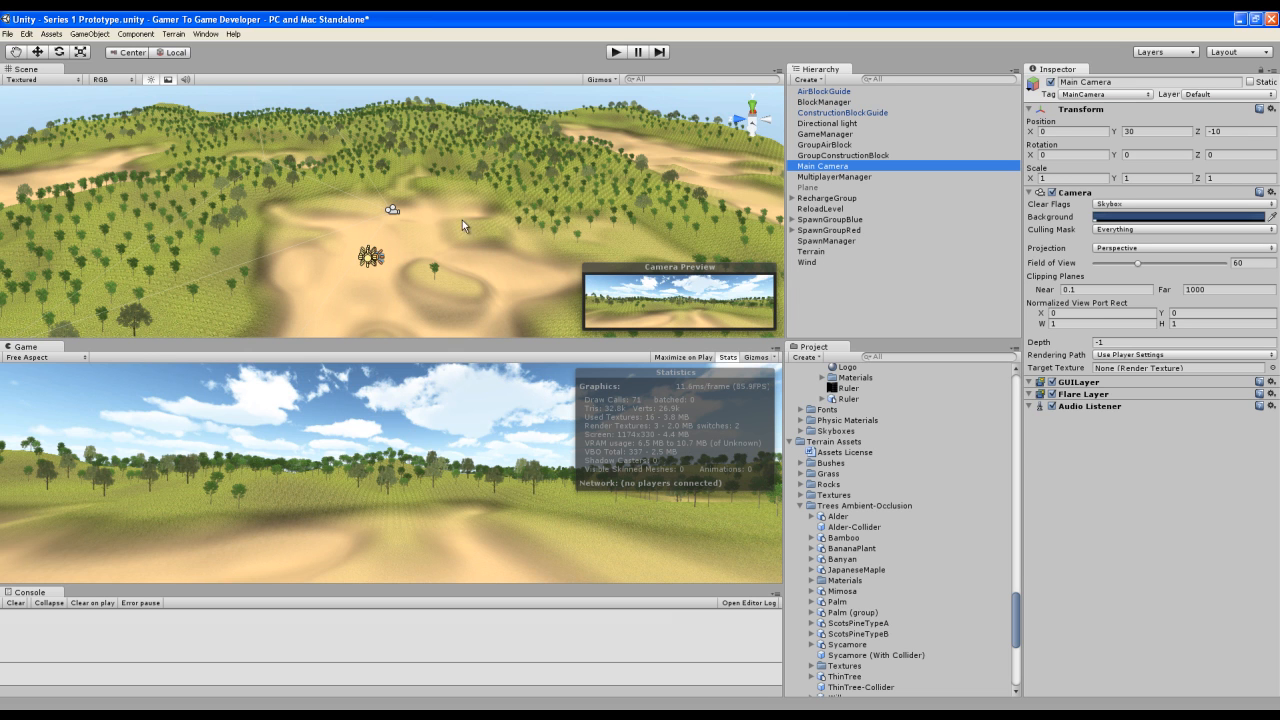
pyautogui.click(1238, 131)
pyautogui.write('-')
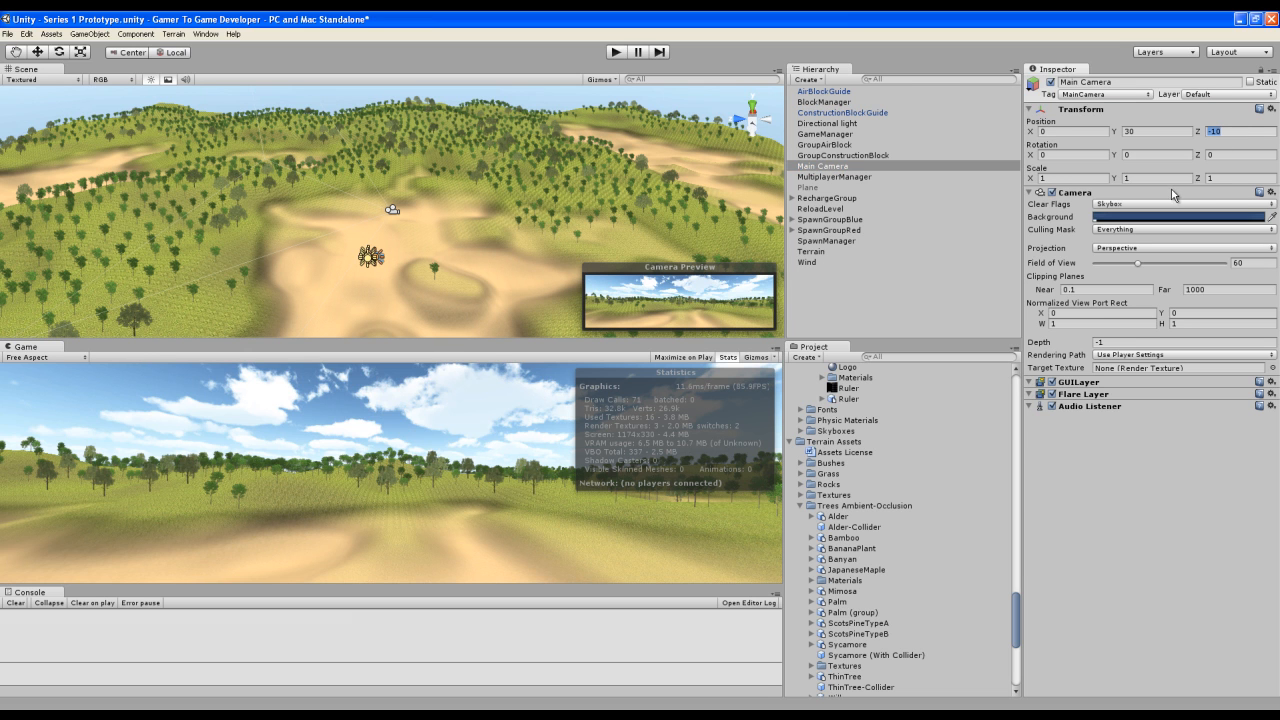
pyautogui.write('50')
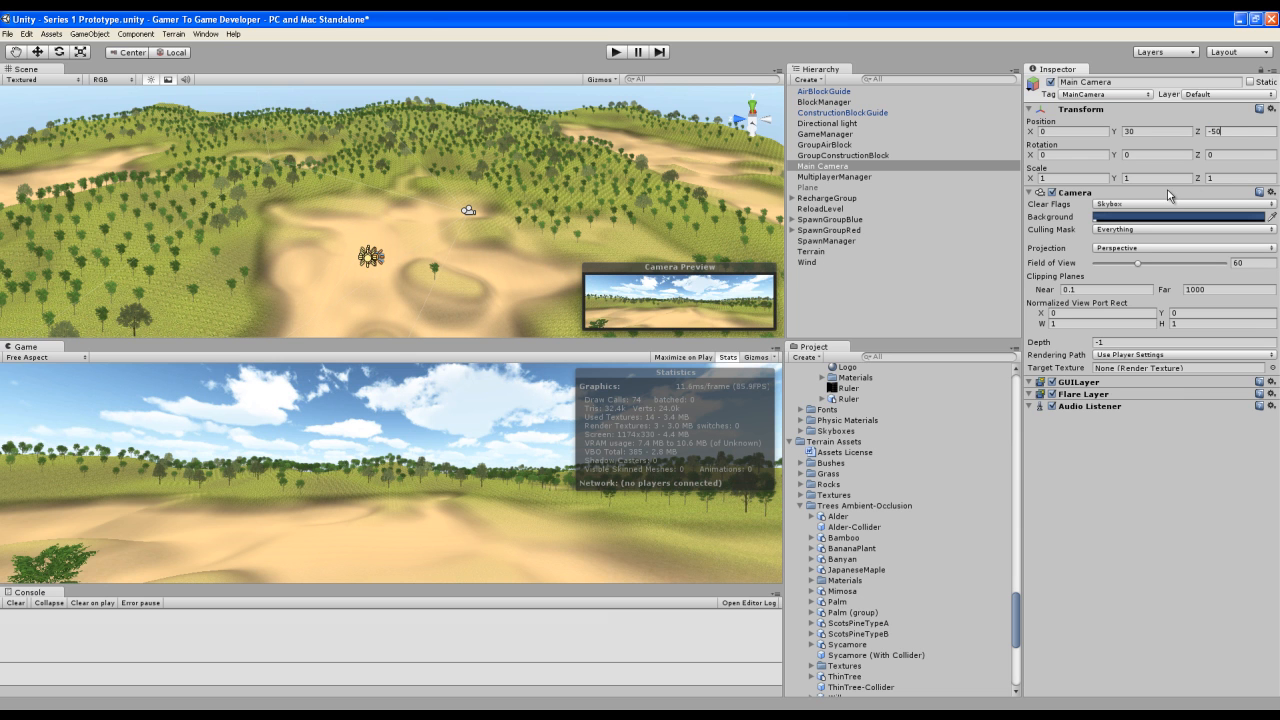
pyautogui.moveTo(1239, 130); pyautogui.dragTo(1149, 132)
pyautogui.write('-100')
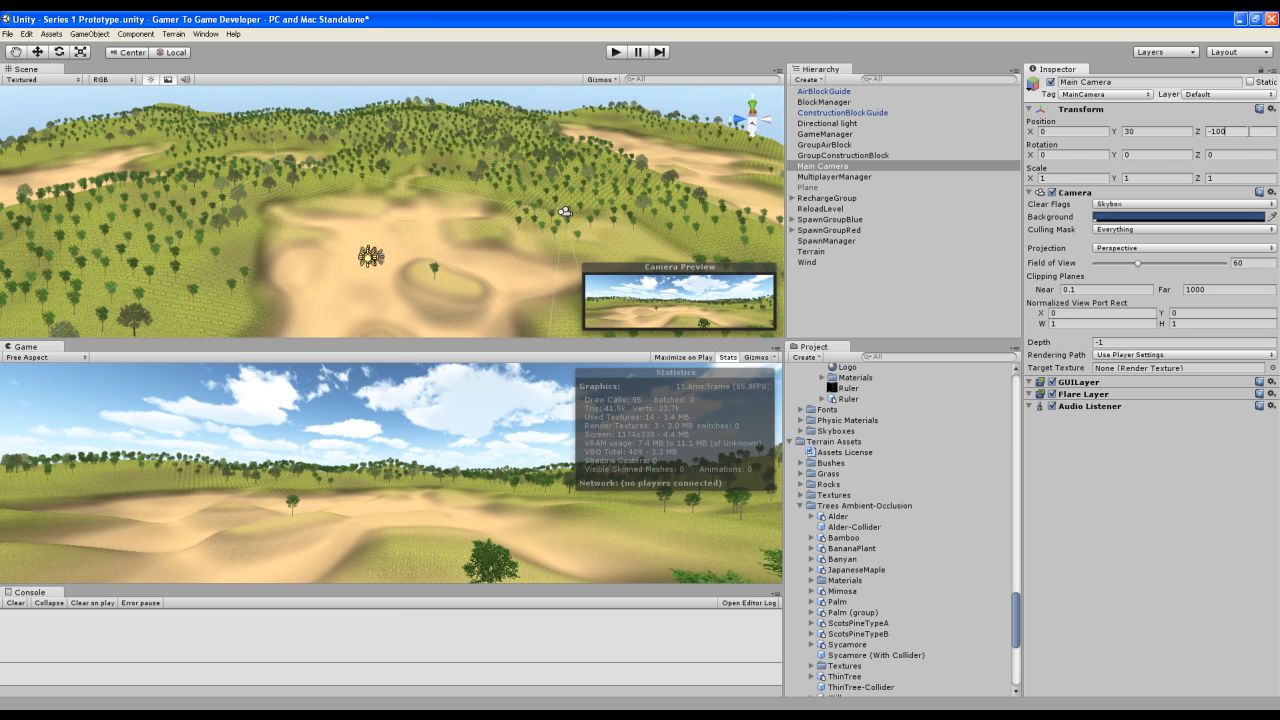
pyautogui.press('BackSpace')
pyautogui.press('BackSpace')
pyautogui.write('20')
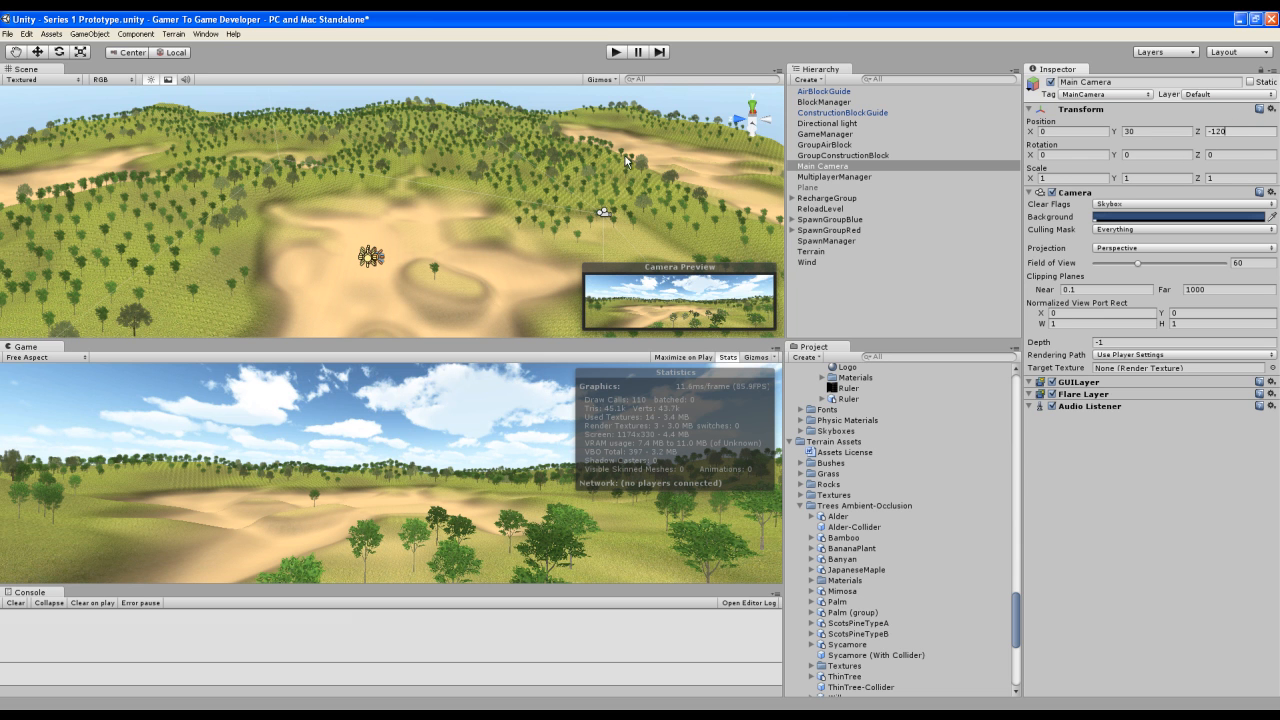
pyautogui.click(859, 292)
# Run the game with a taller Game view to watch the nearby trees sway, and stop it.
pyautogui.click(616, 52)
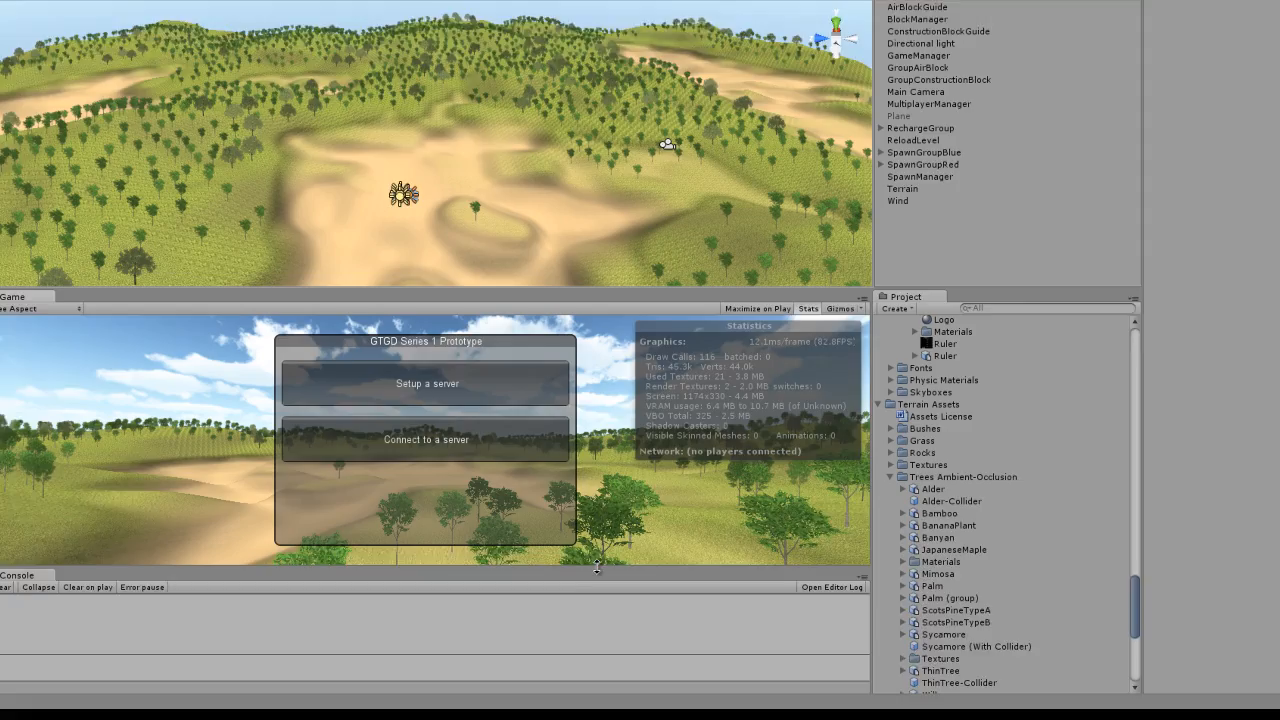
pyautogui.moveTo(541, 586); pyautogui.dragTo(539, 624)
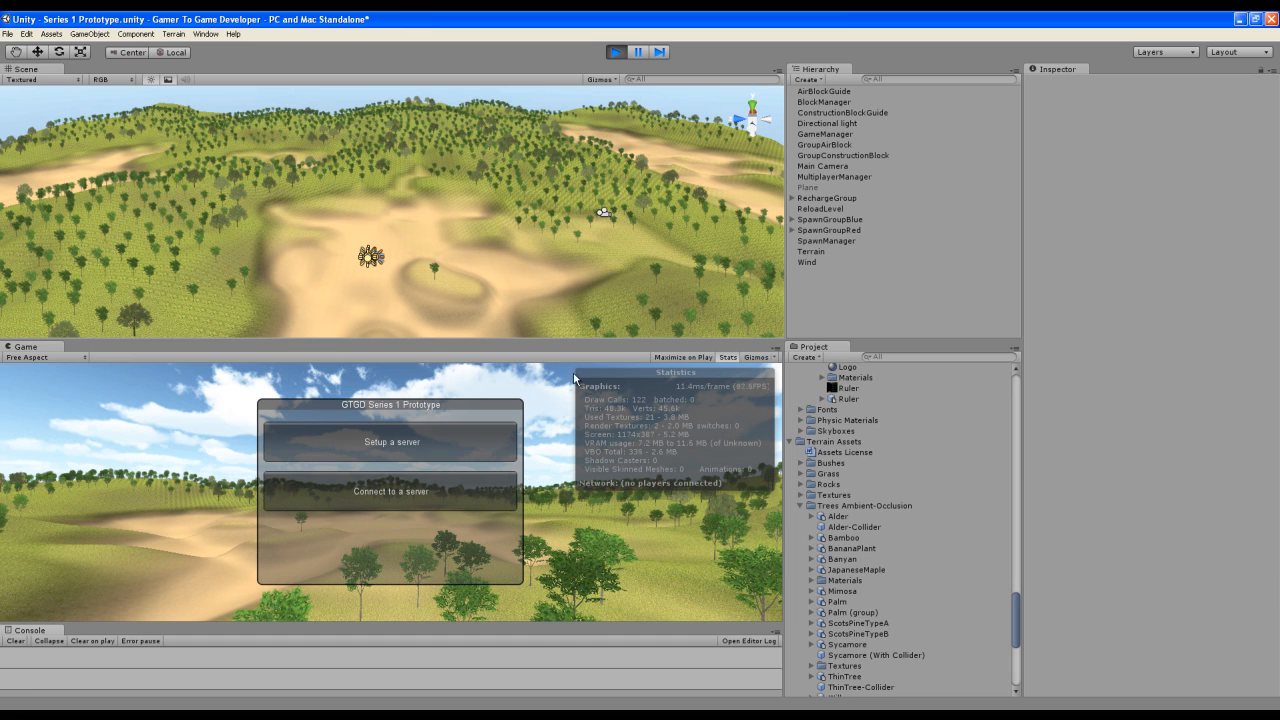
pyautogui.click(612, 53)
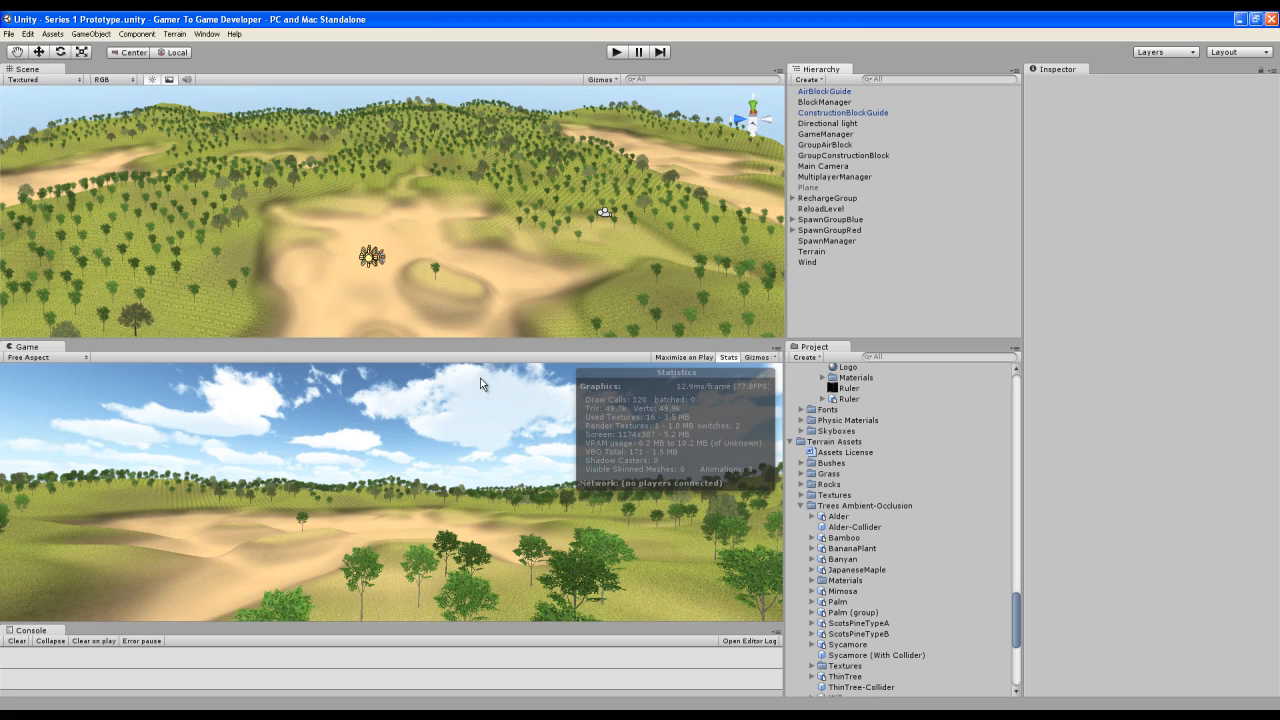
# Start a new grass texture in the Terrain's paint details and choose Grass as its detail texture.
pyautogui.click(812, 252)
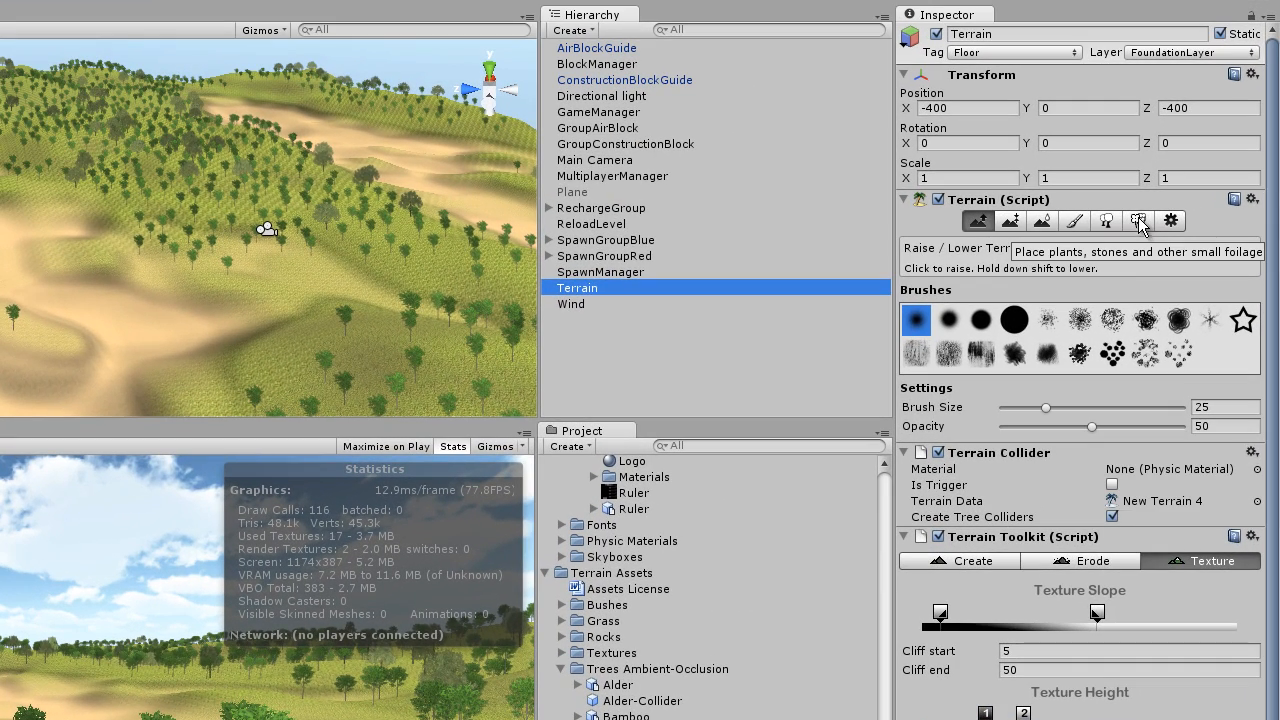
pyautogui.click(1139, 219)
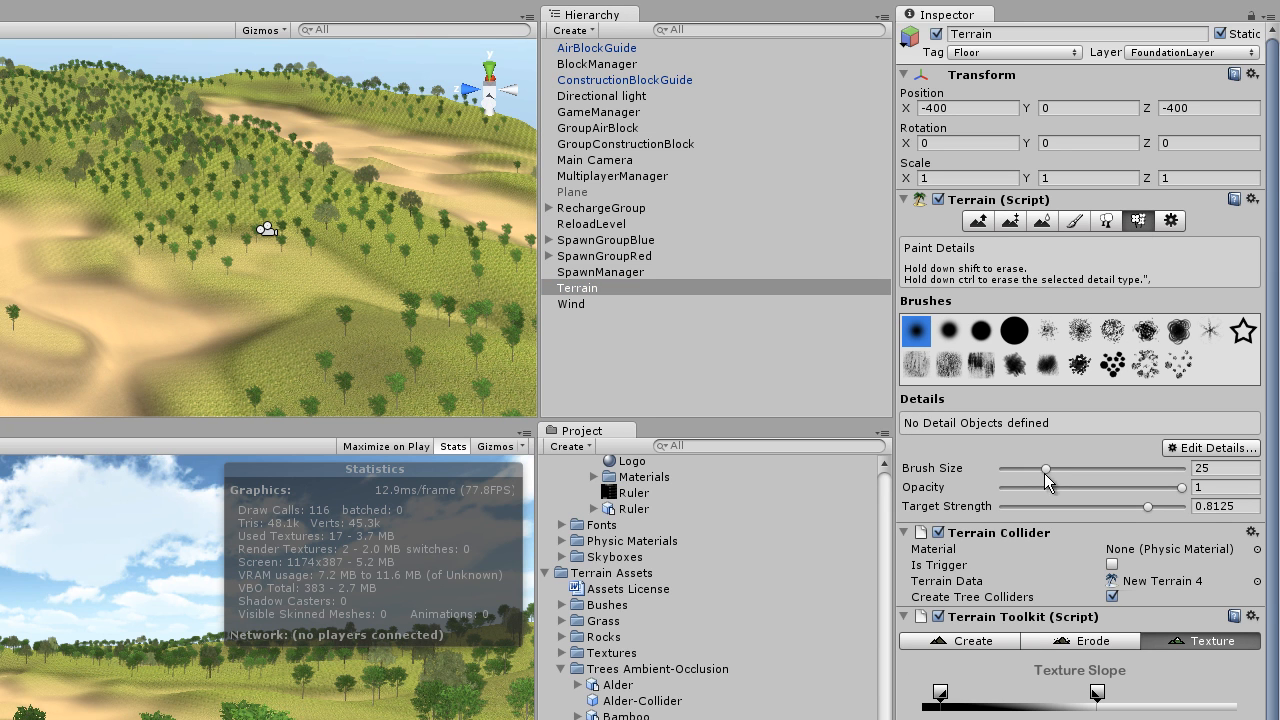
pyautogui.click(1206, 452)
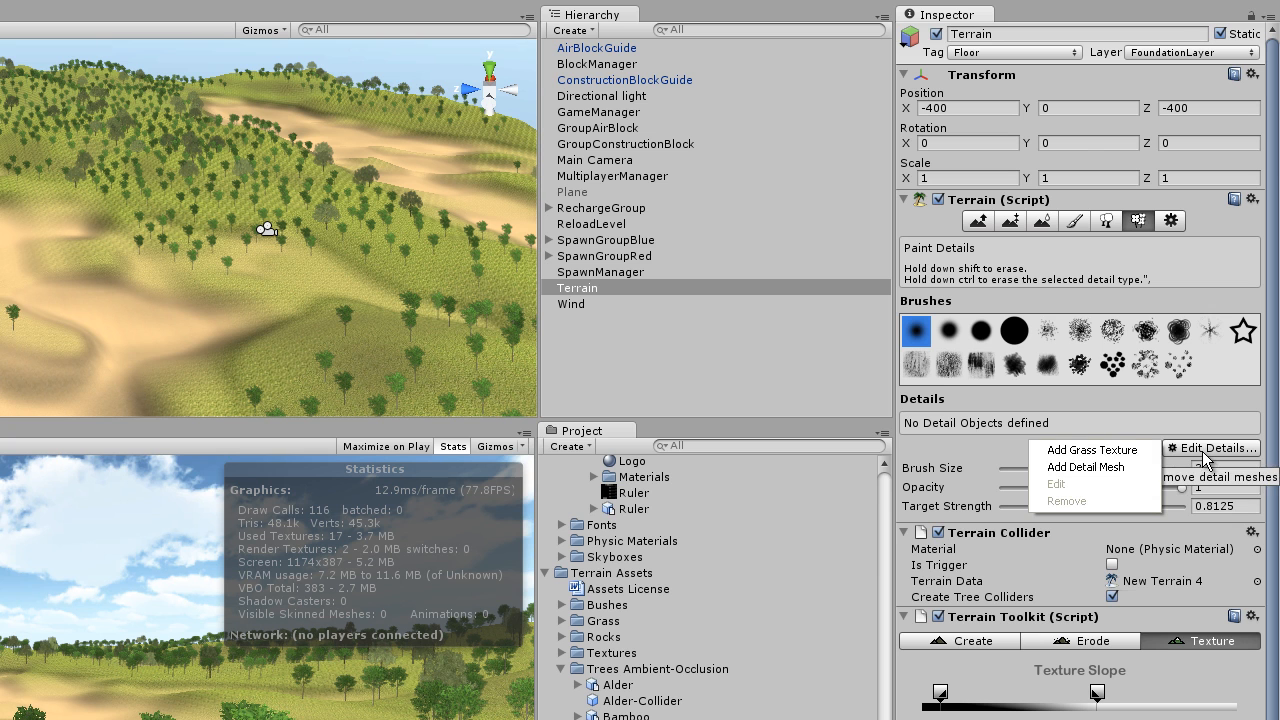
pyautogui.click(1071, 451)
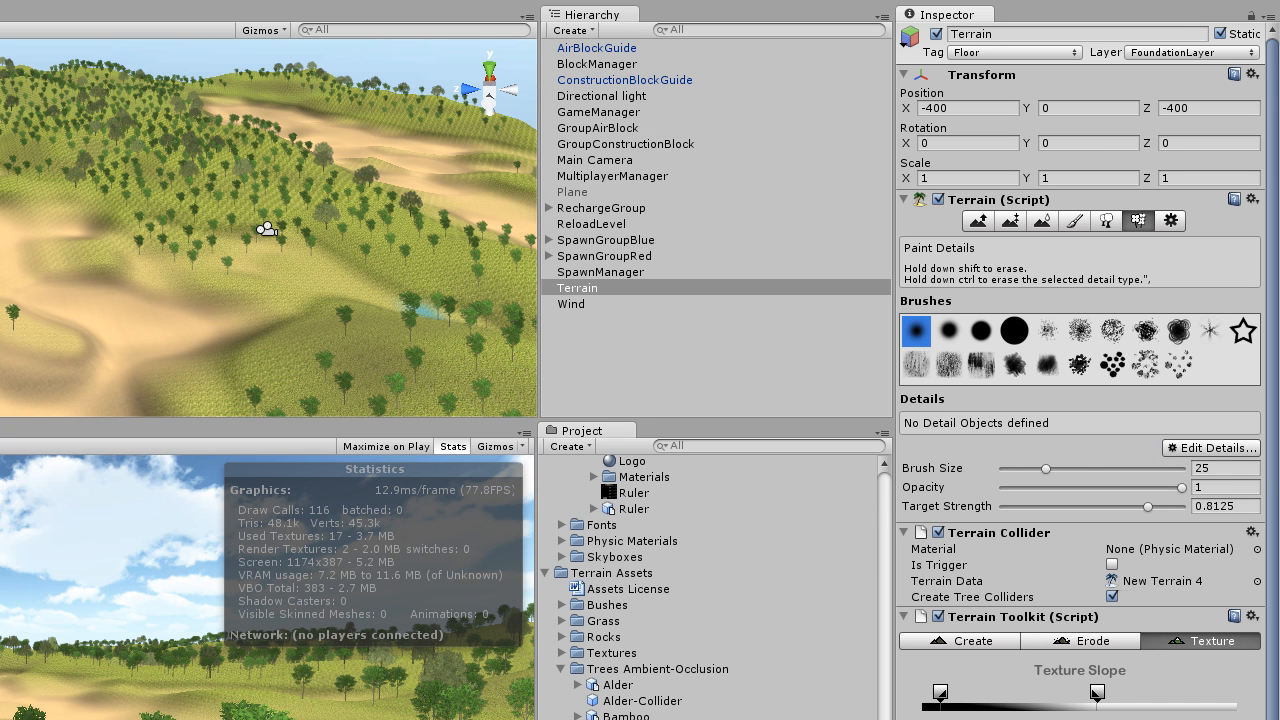
pyautogui.click(810, 352)
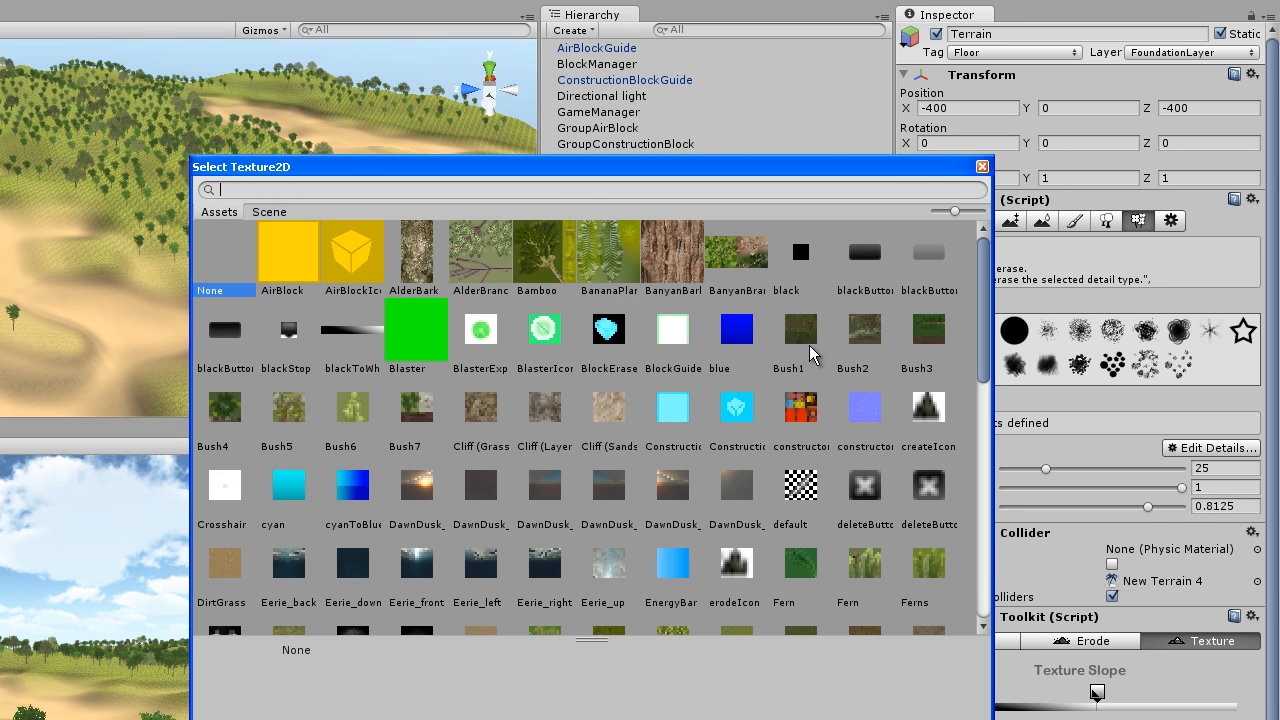
pyautogui.scroll(-3, 535, 313)
pyautogui.scroll(-1, 535, 313)
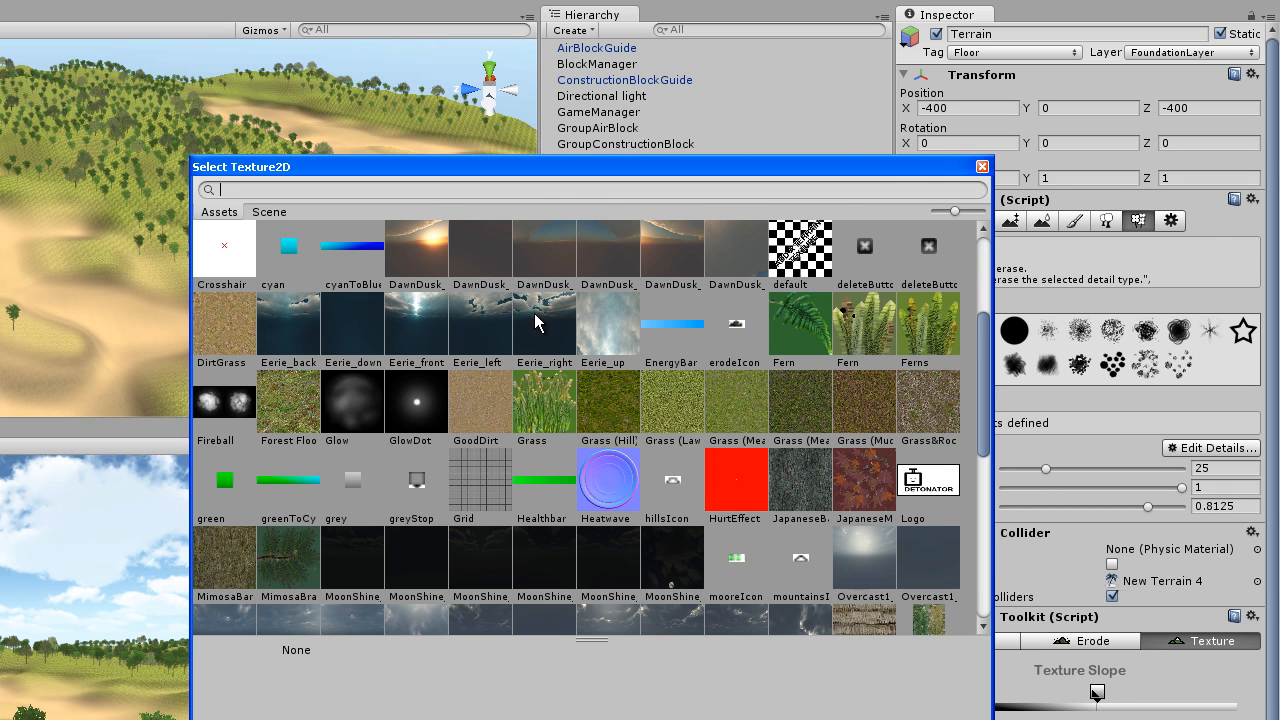
pyautogui.click(542, 397)
pyautogui.scroll(-3, 540, 390)
pyautogui.scroll(3, 535, 380)
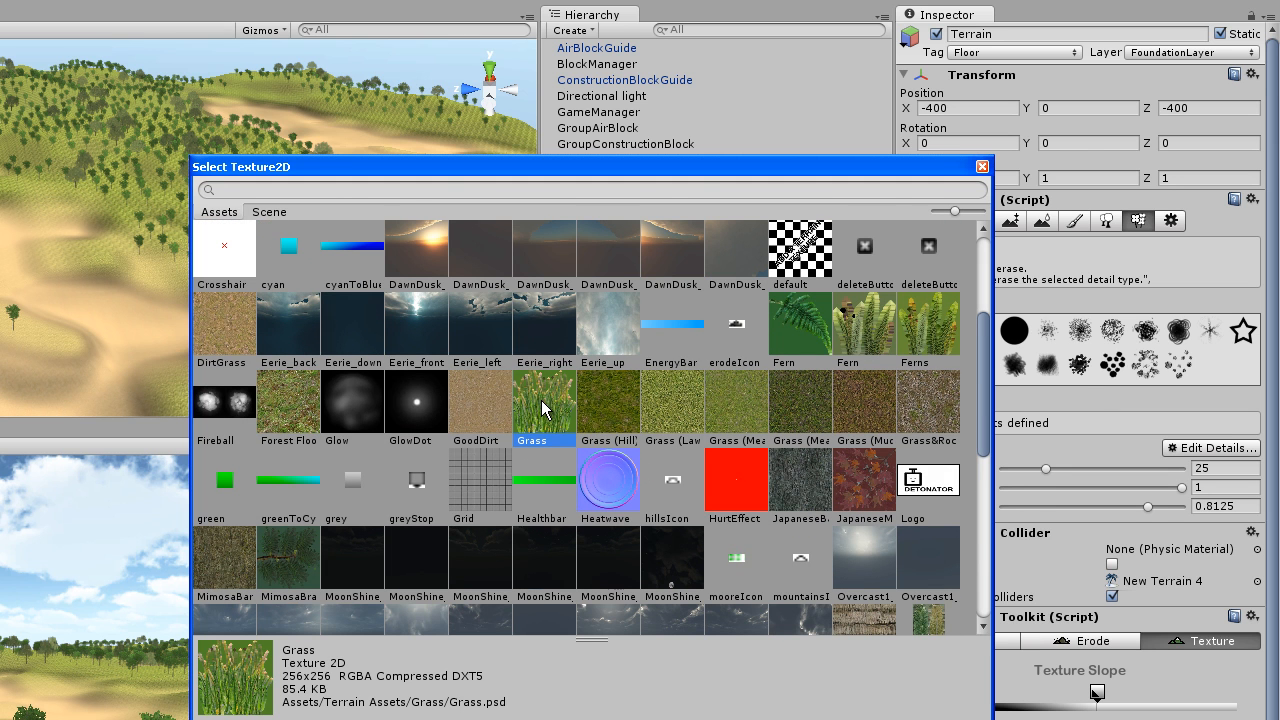
pyautogui.doubleClick(541, 400)
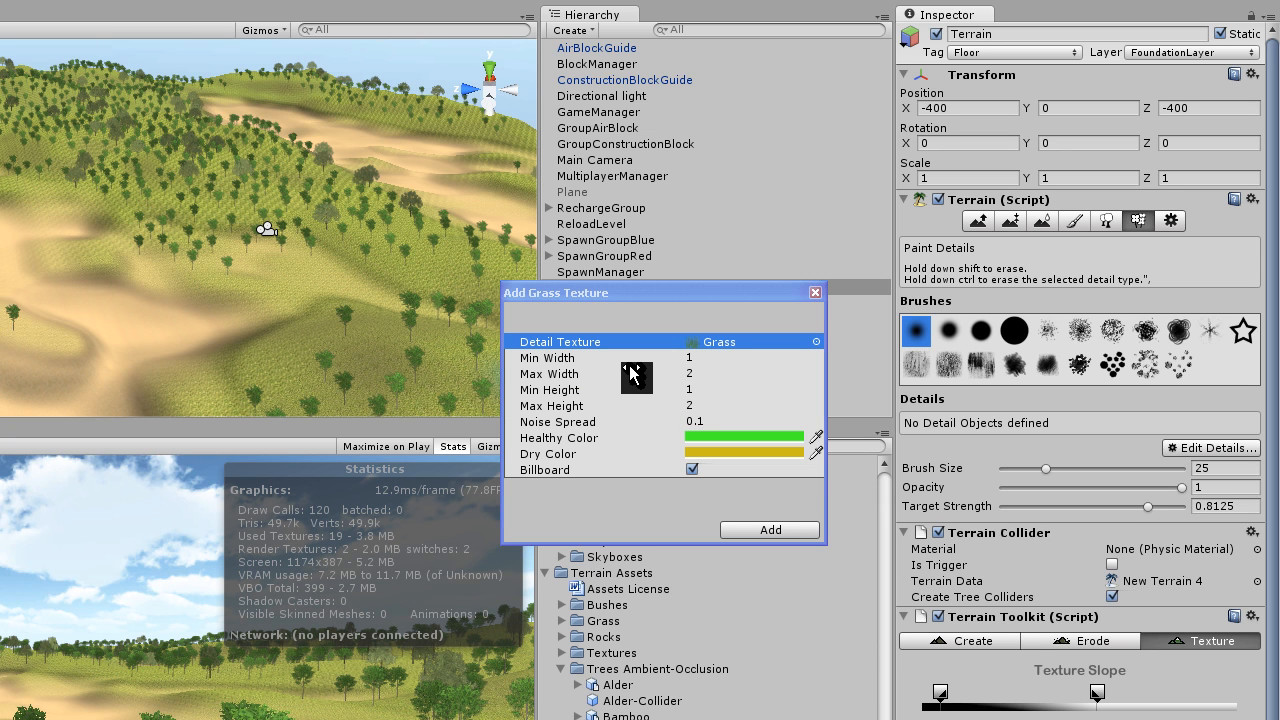
# Set the grass to Min Width 0.4, Max Width 0.5, Min Height 0.2, Max Height 0.6 and Noise Spread 0.3.
pyautogui.click(712, 358)
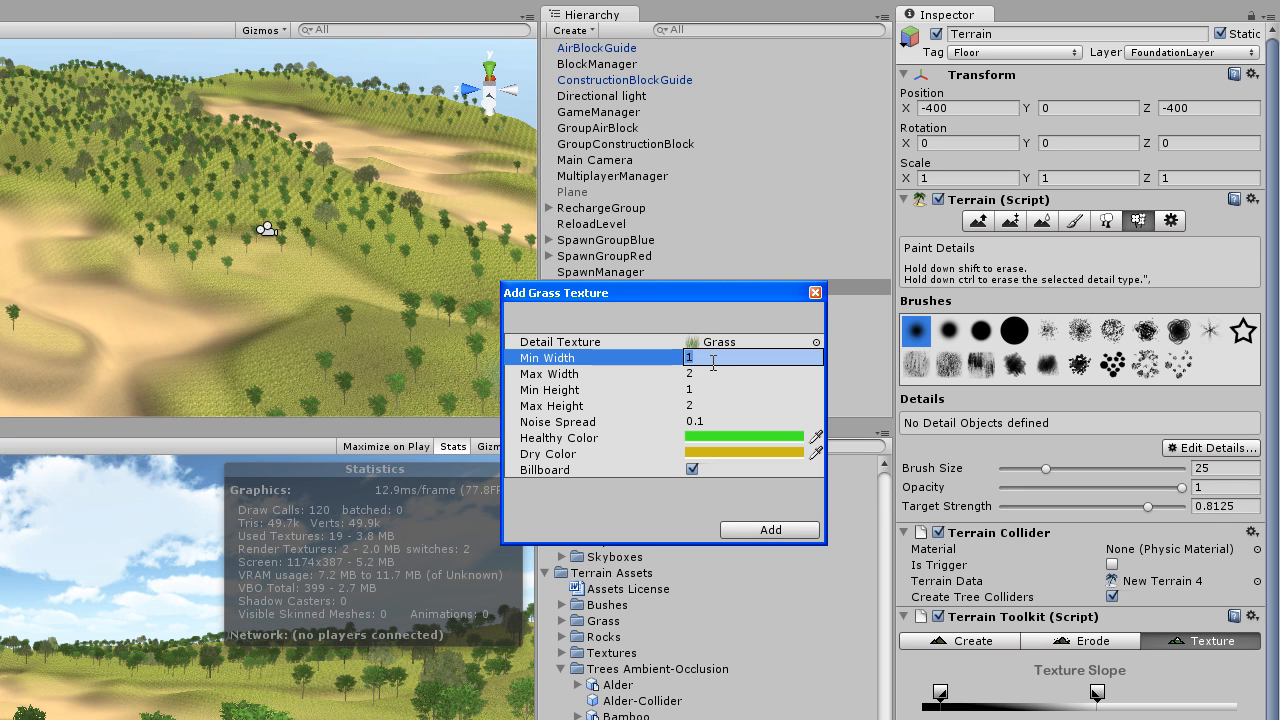
pyautogui.write('.4')
pyautogui.click(702, 372)
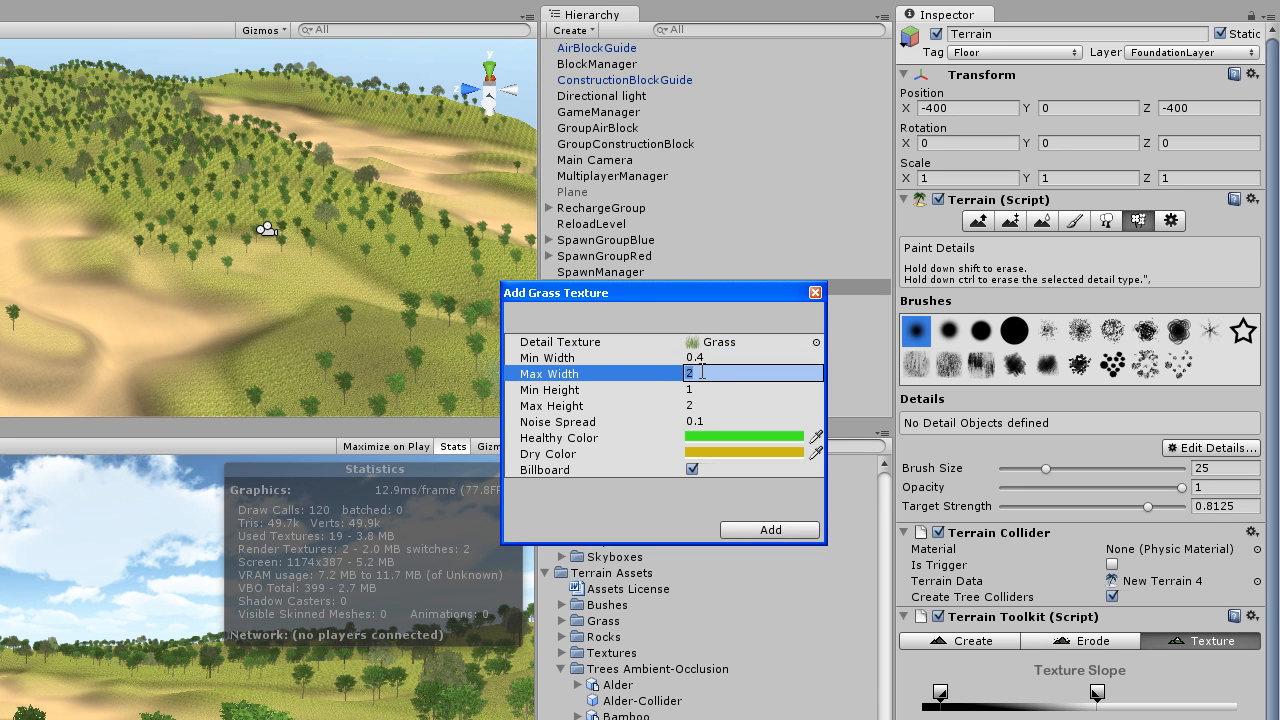
pyautogui.write('.5')
pyautogui.click(718, 384)
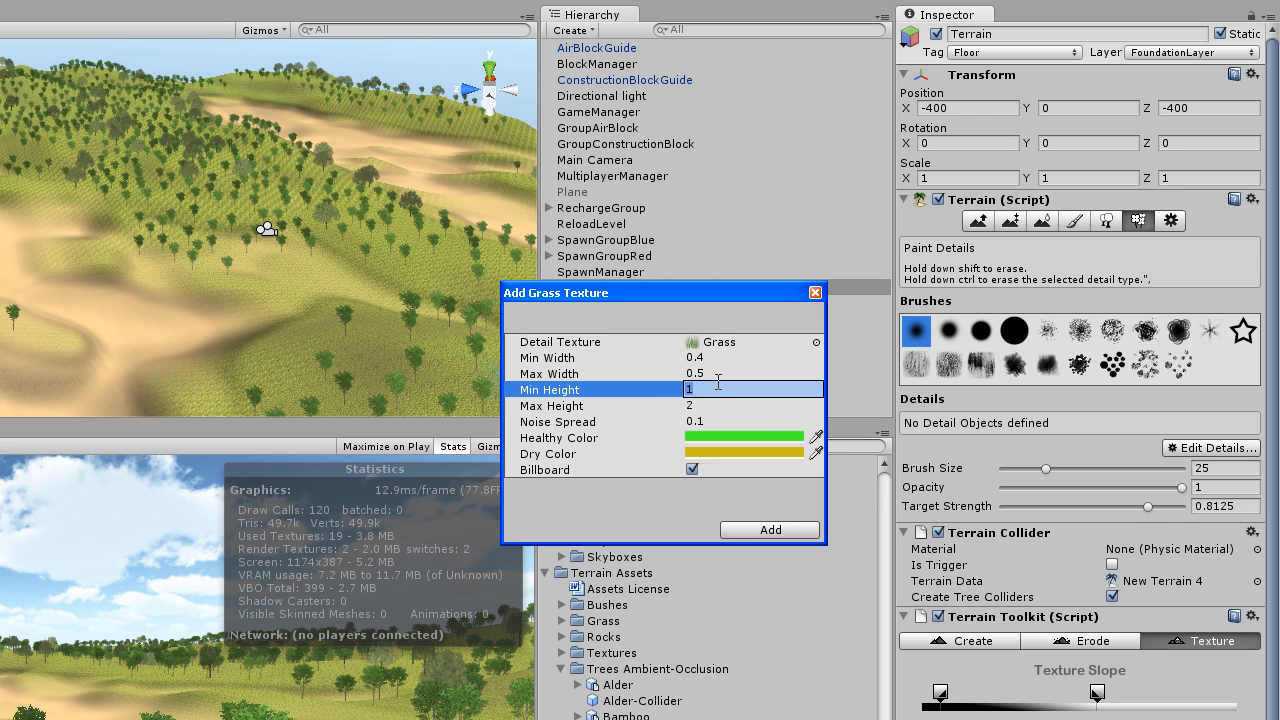
pyautogui.write('0.2')
pyautogui.click(696, 405)
pyautogui.write('0.6')
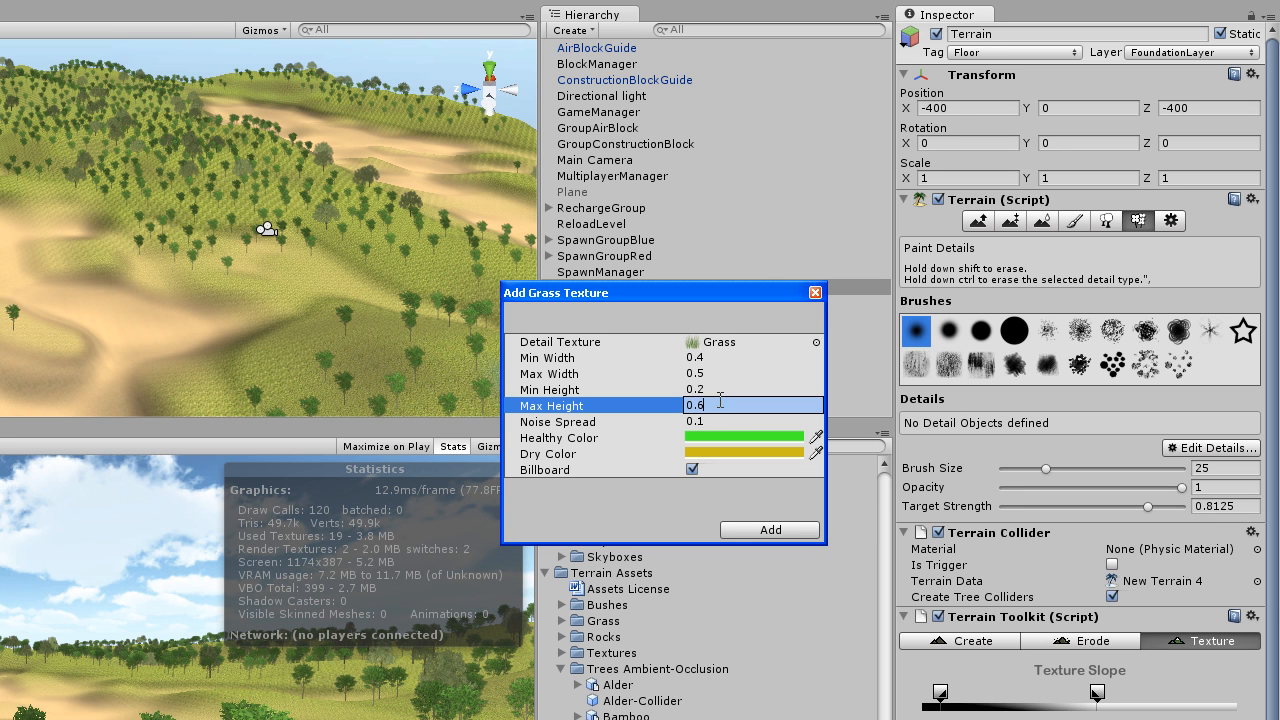
pyautogui.click(722, 421)
pyautogui.write('0.3')
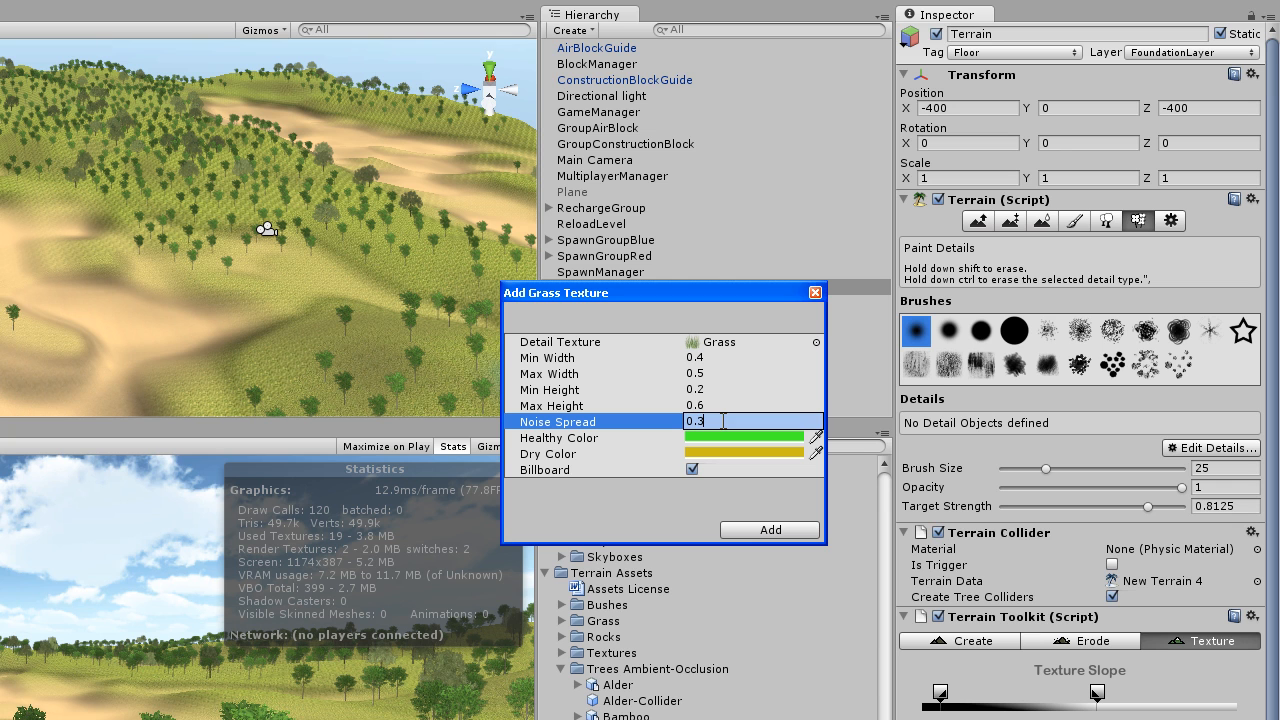
# Set the grass's Healthy Color to red 130, green 255 and blue 150.
pyautogui.click(789, 444)
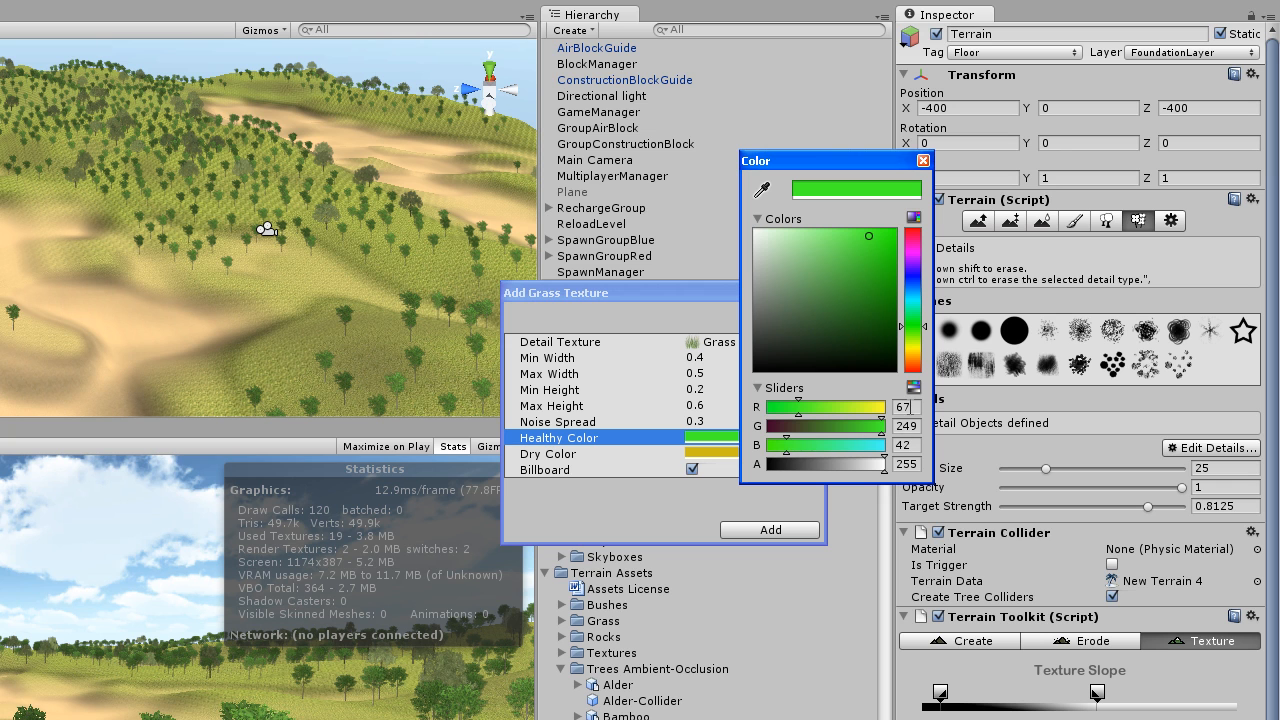
pyautogui.click(916, 406)
pyautogui.write('130')
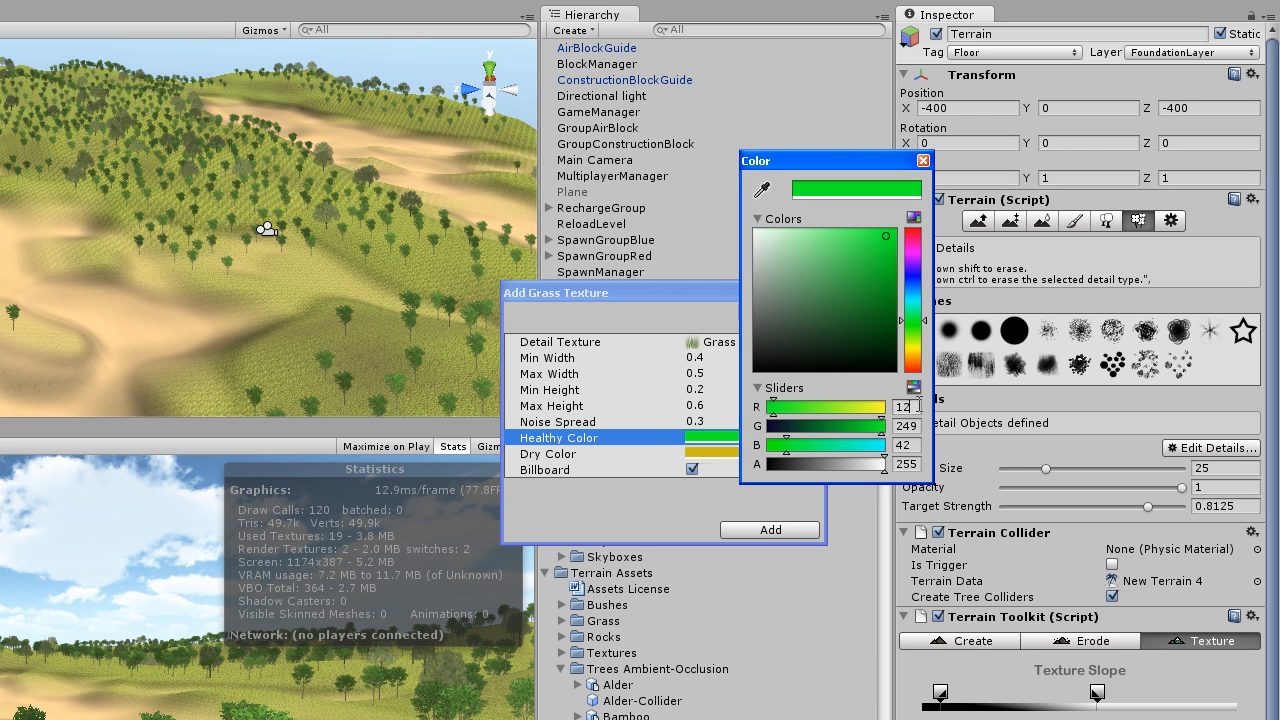
pyautogui.press('Tab')
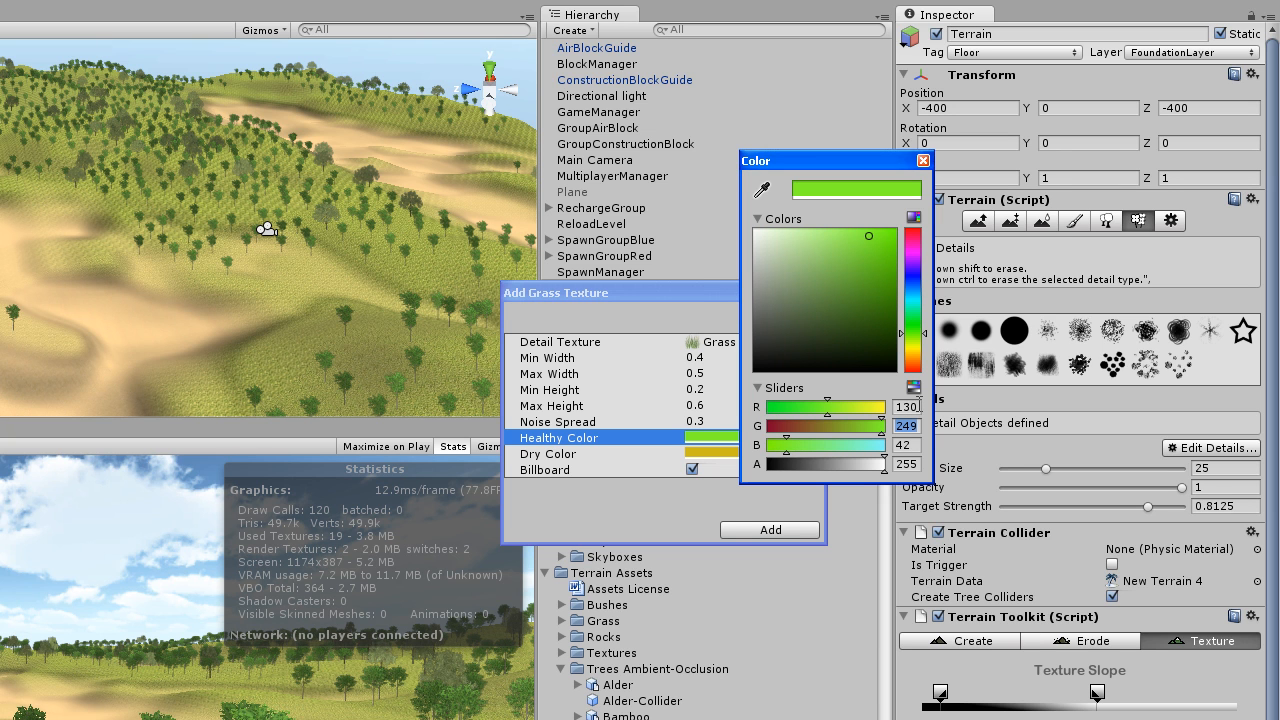
pyautogui.write('255')
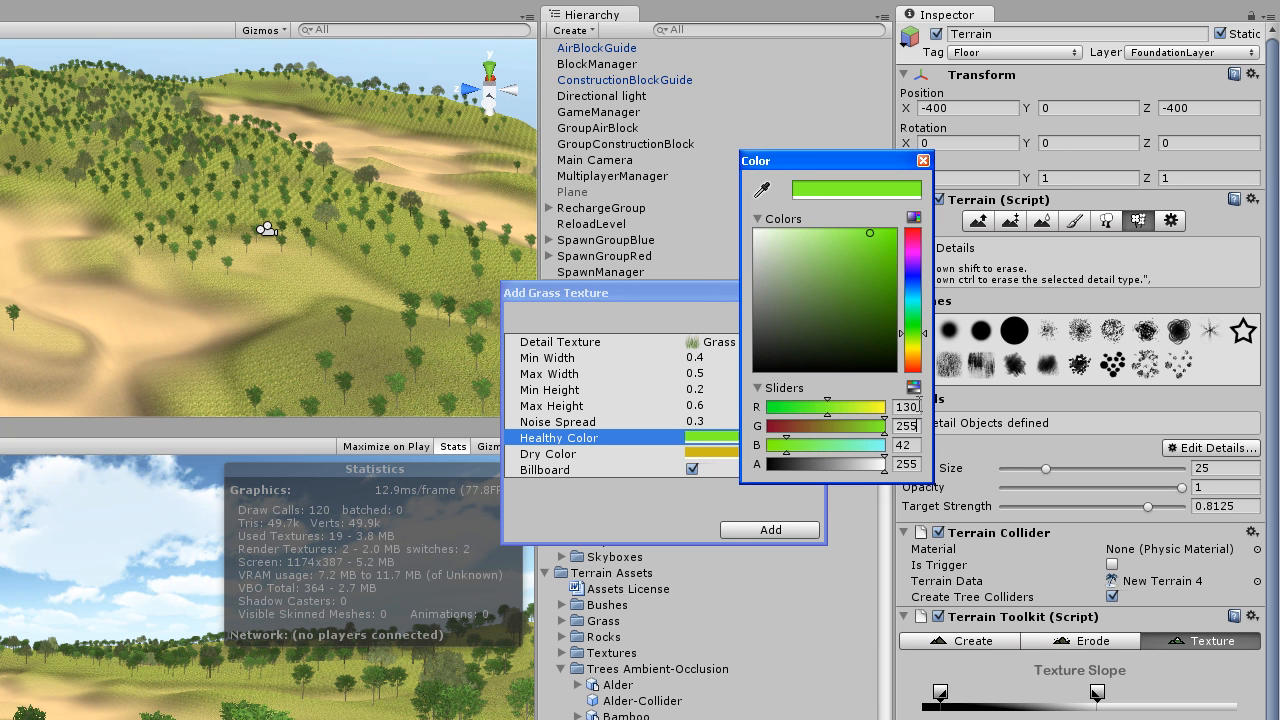
pyautogui.press('Tab')
pyautogui.write('150')
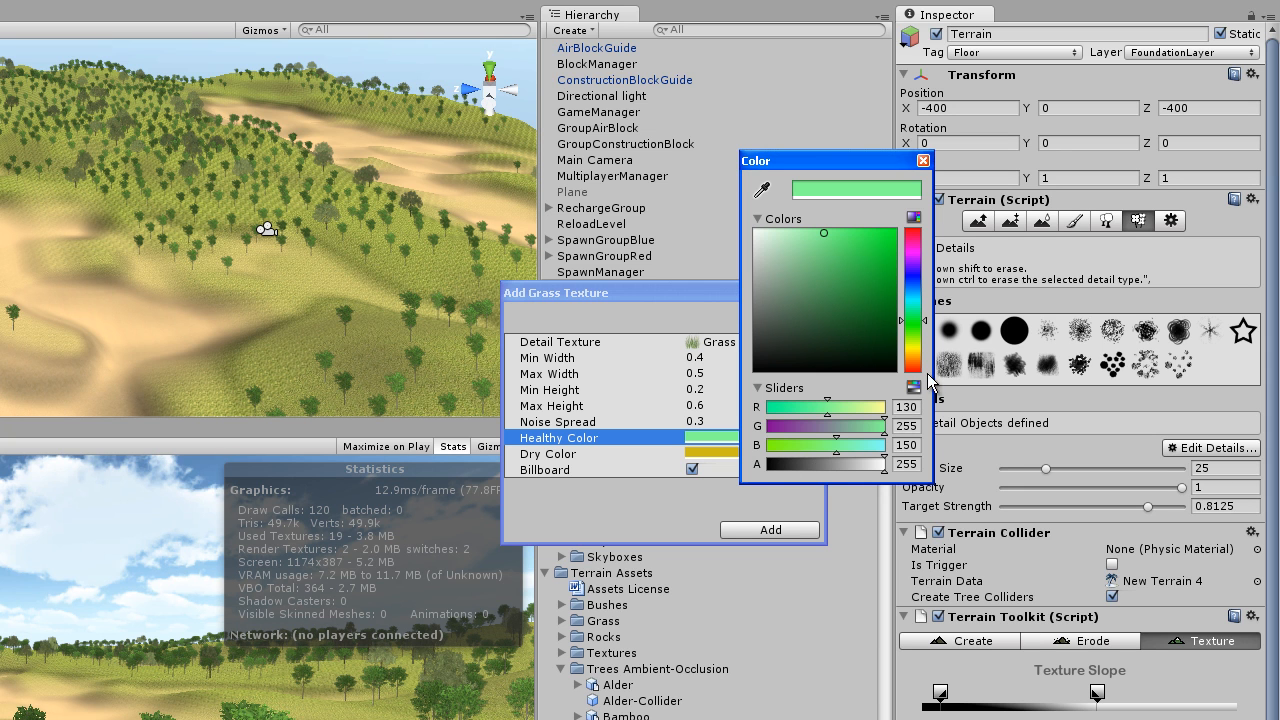
pyautogui.click(923, 161)
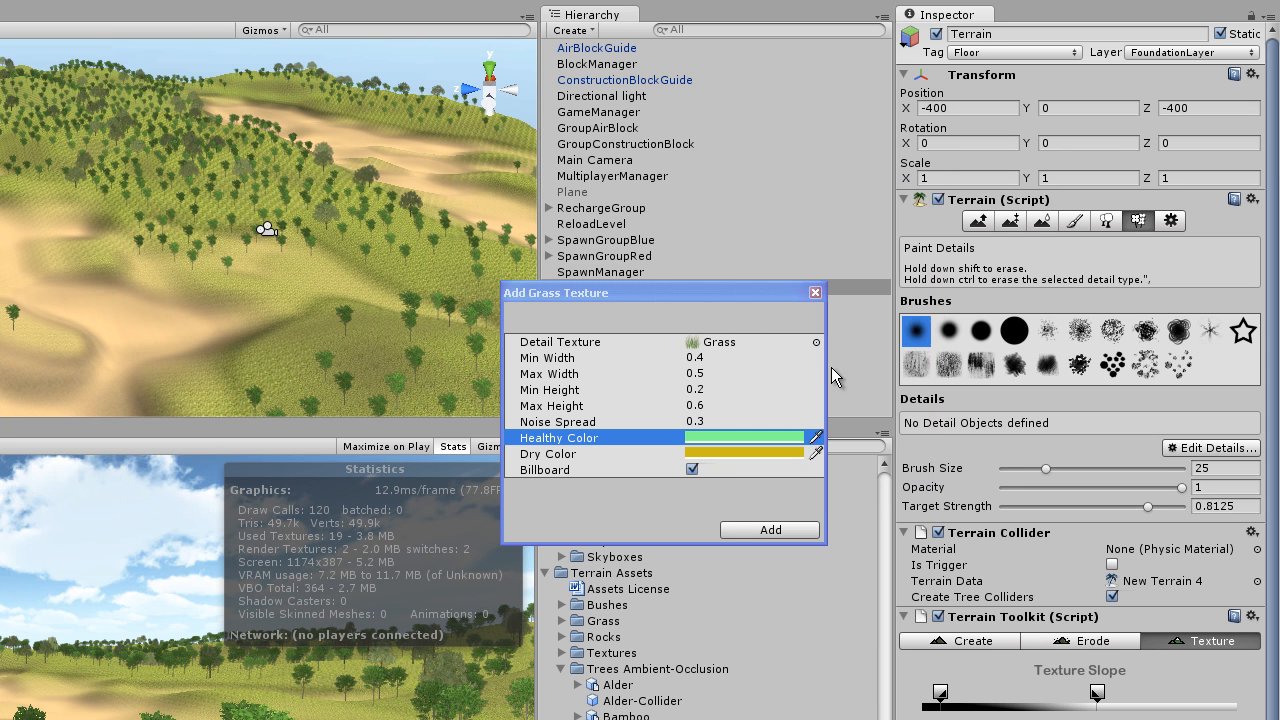
# Set the grass's Dry Color to white (255, 255, 255) and add the grass texture to the terrain.
pyautogui.click(750, 452)
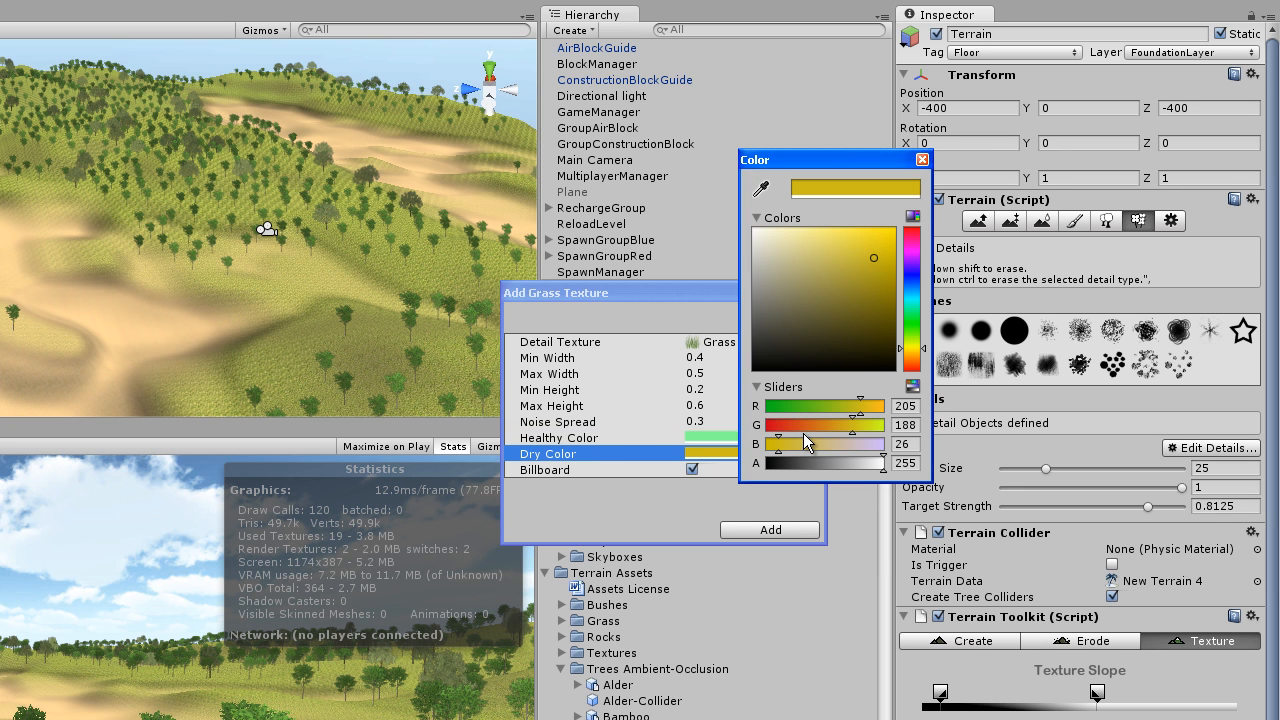
pyautogui.click(915, 407)
pyautogui.write('255')
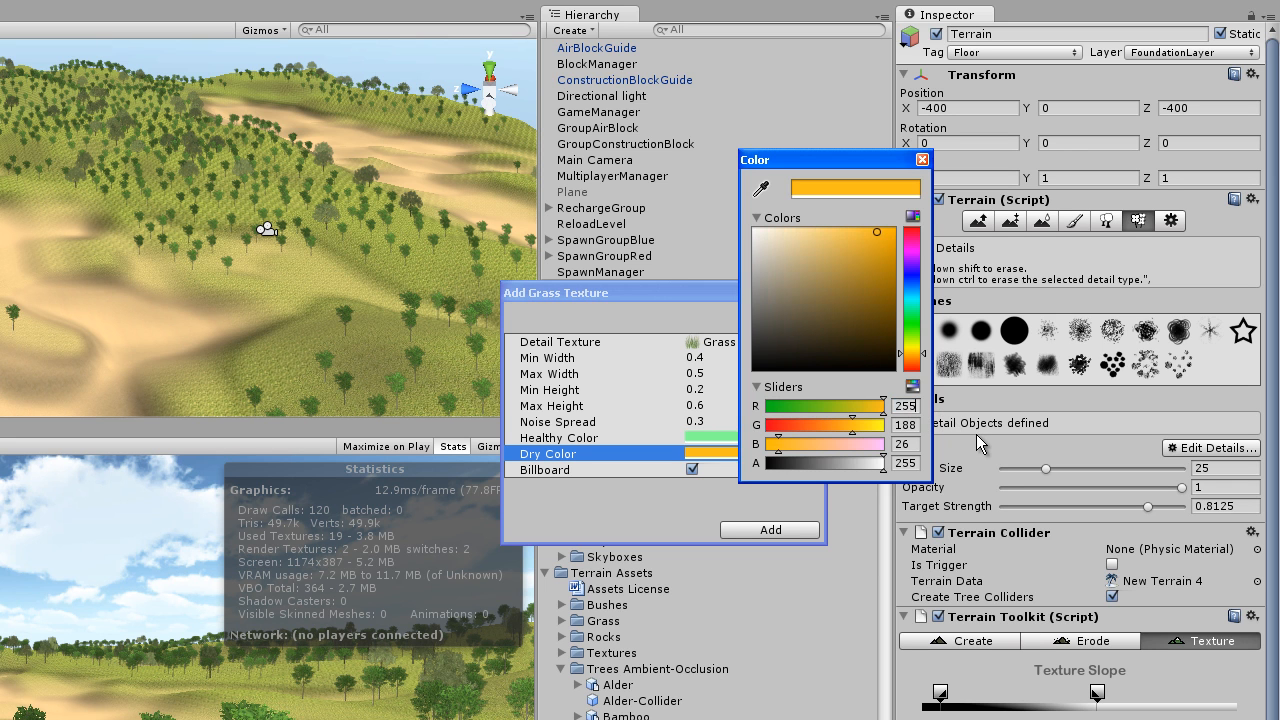
pyautogui.press('Tab')
pyautogui.write('255')
pyautogui.press('Tab')
pyautogui.write('255')
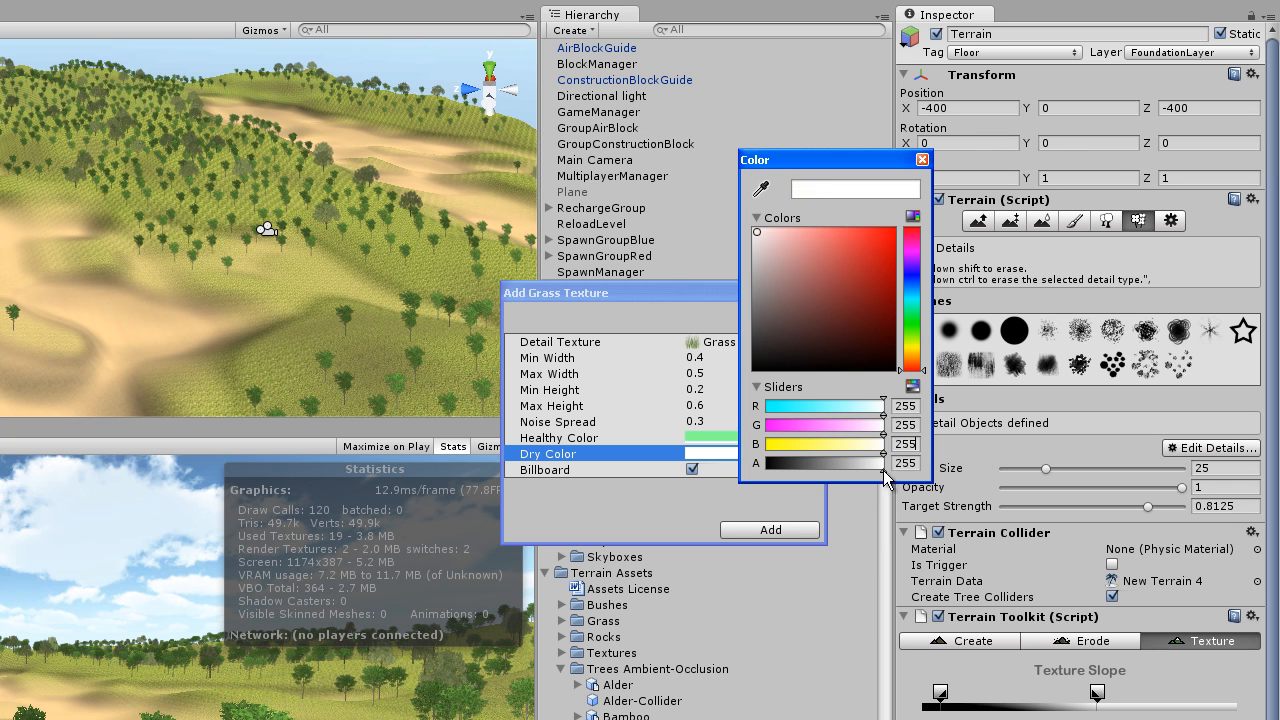
pyautogui.click(922, 160)
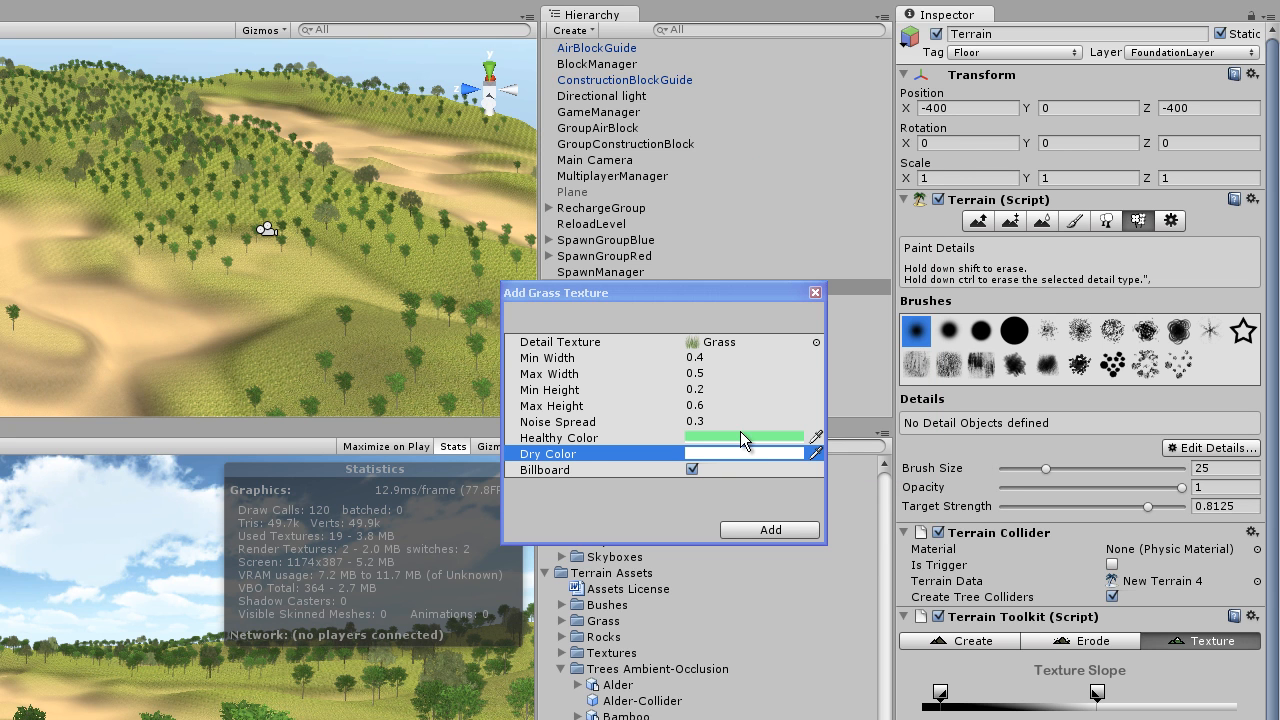
pyautogui.click(753, 527)
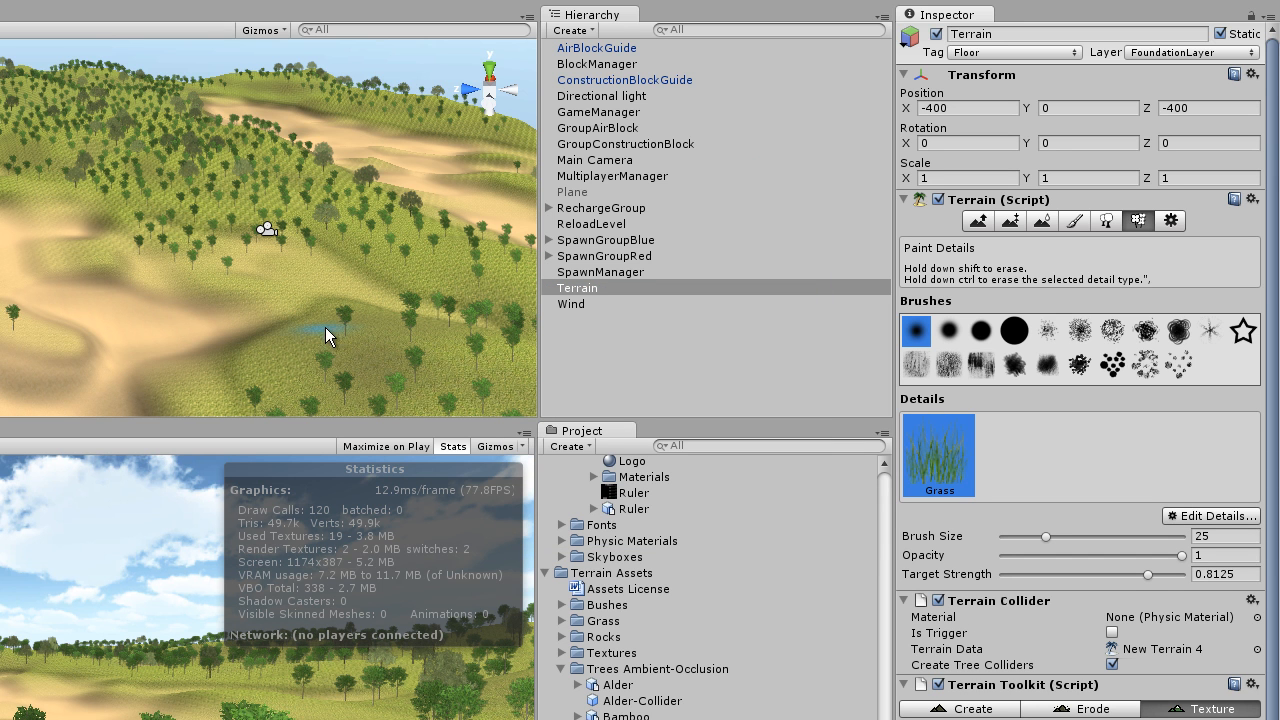
# Set the detail brush size to 71 and paint grass on the hillside among the trees.
pyautogui.moveTo(318, 323); pyautogui.dragTo(444, 371, button='right')
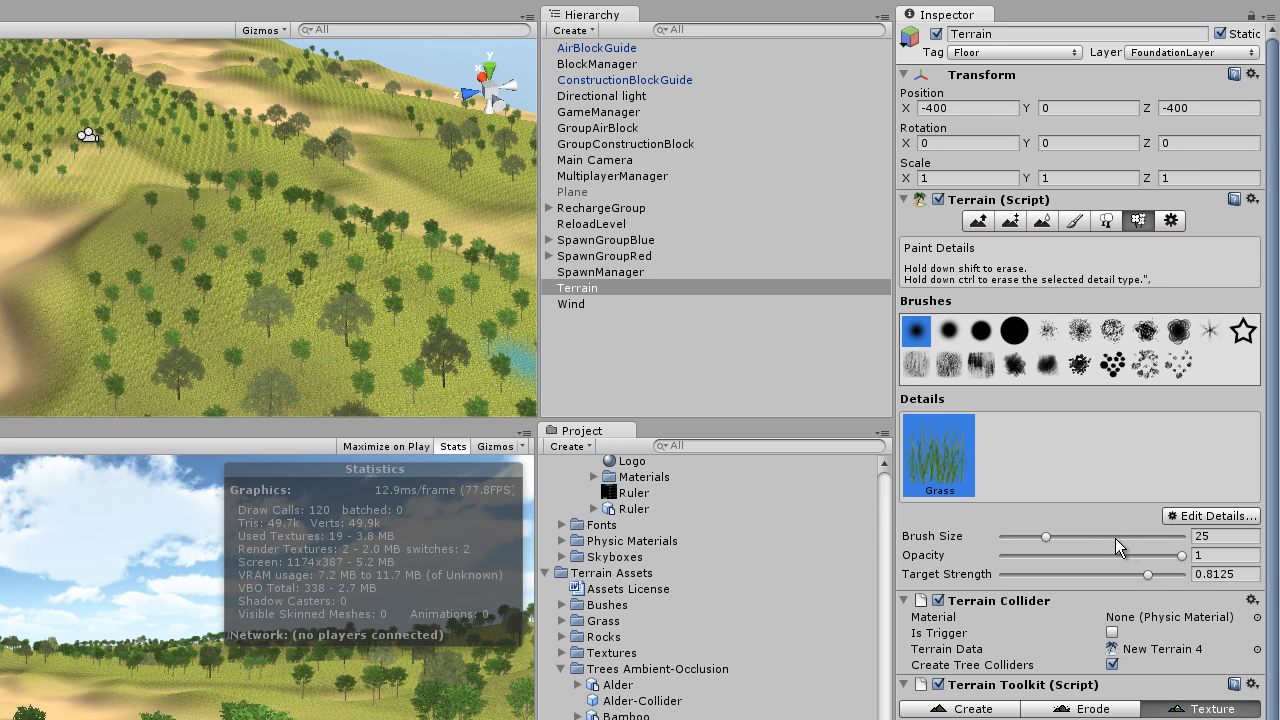
pyautogui.moveTo(1112, 539); pyautogui.dragTo(1131, 536)
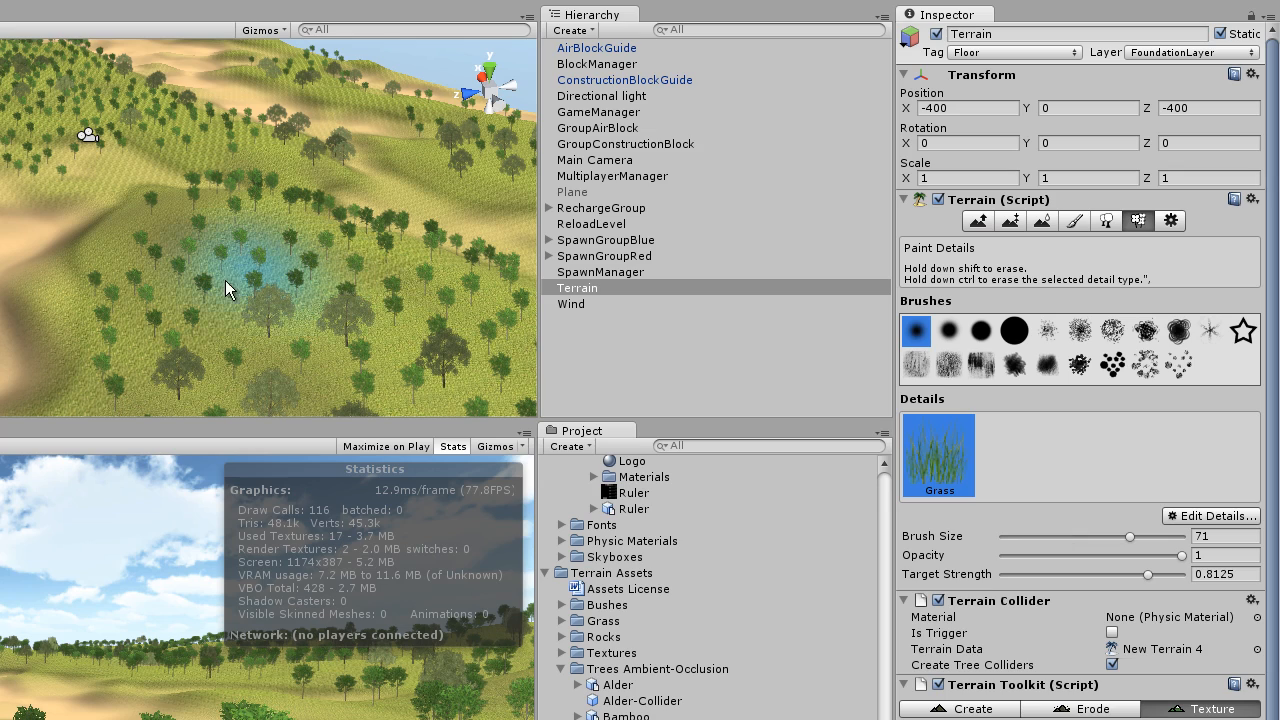
pyautogui.moveTo(316, 275); pyautogui.dragTo(0, 275, button='middle')
pyautogui.scroll(8, 0, 275)
pyautogui.keyDown('alt'); pyautogui.moveTo(0, 283); pyautogui.dragTo(0, 262); pyautogui.keyUp('alt')
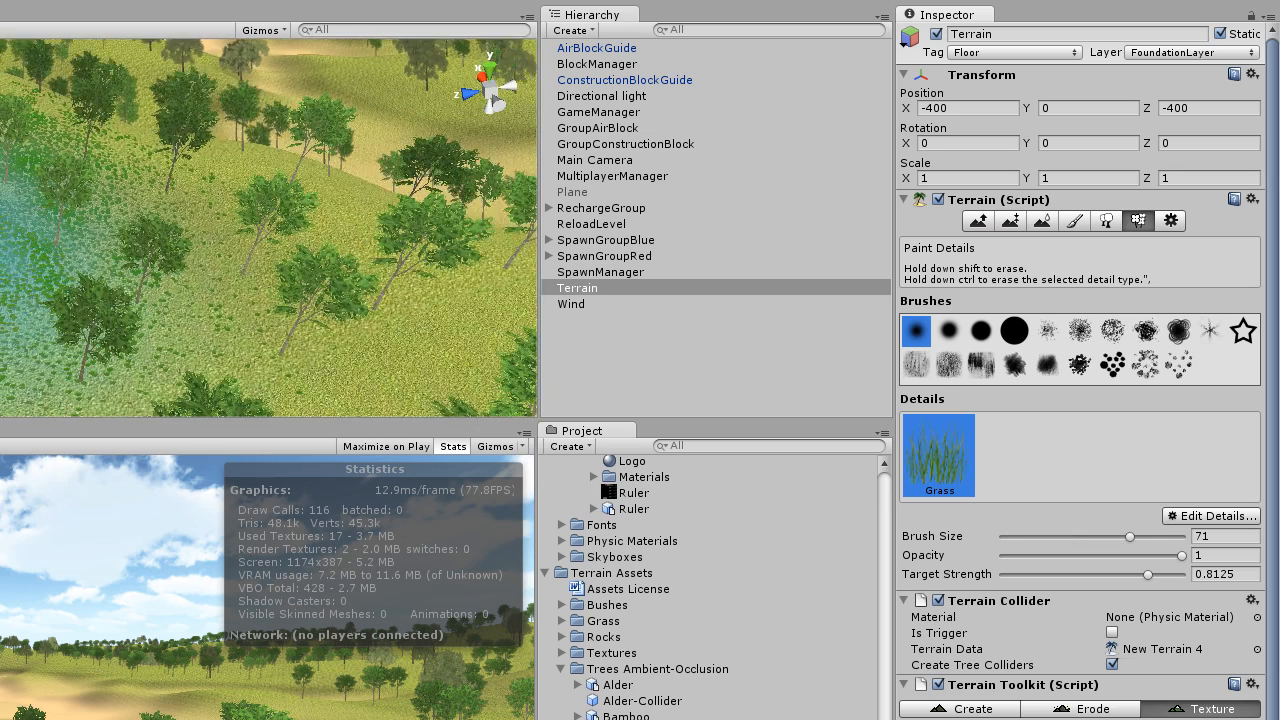
pyautogui.scroll(3, 0, 262)
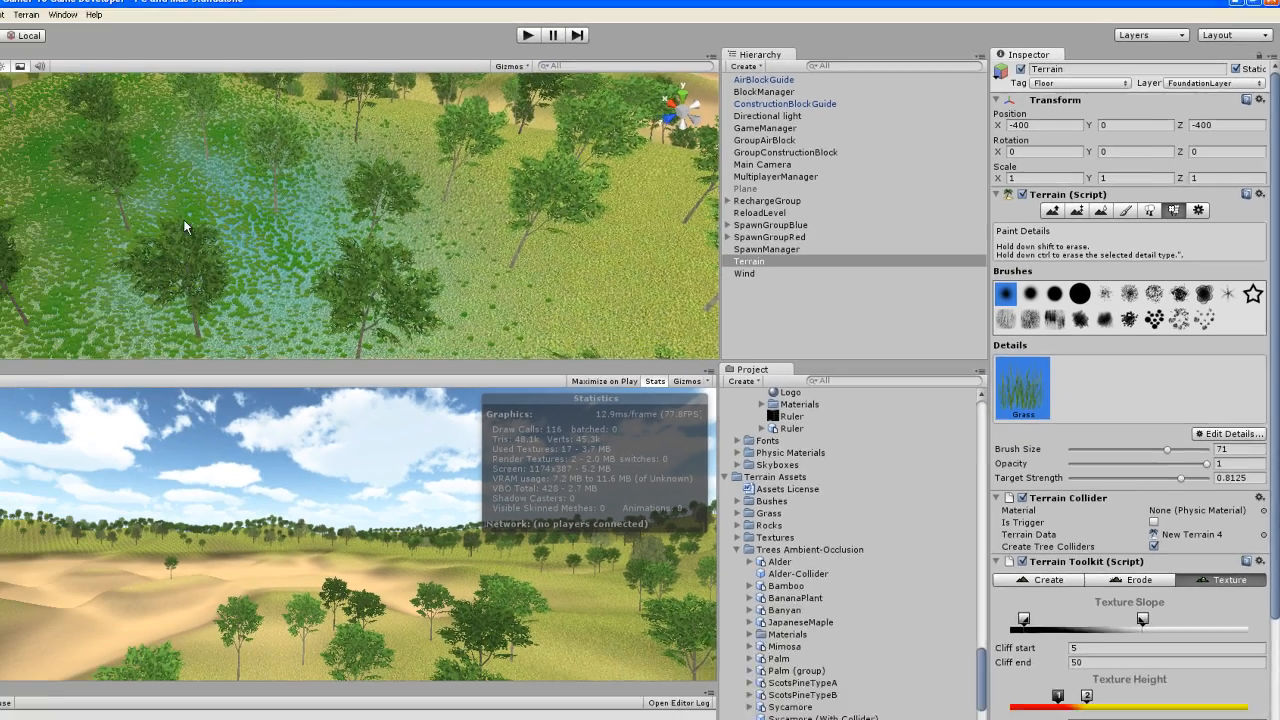
pyautogui.moveTo(184, 227); pyautogui.dragTo(543, 262, button='middle')
# Open the terrain settings and examine how the painted grass draws from near and far away.
pyautogui.click(1208, 206)
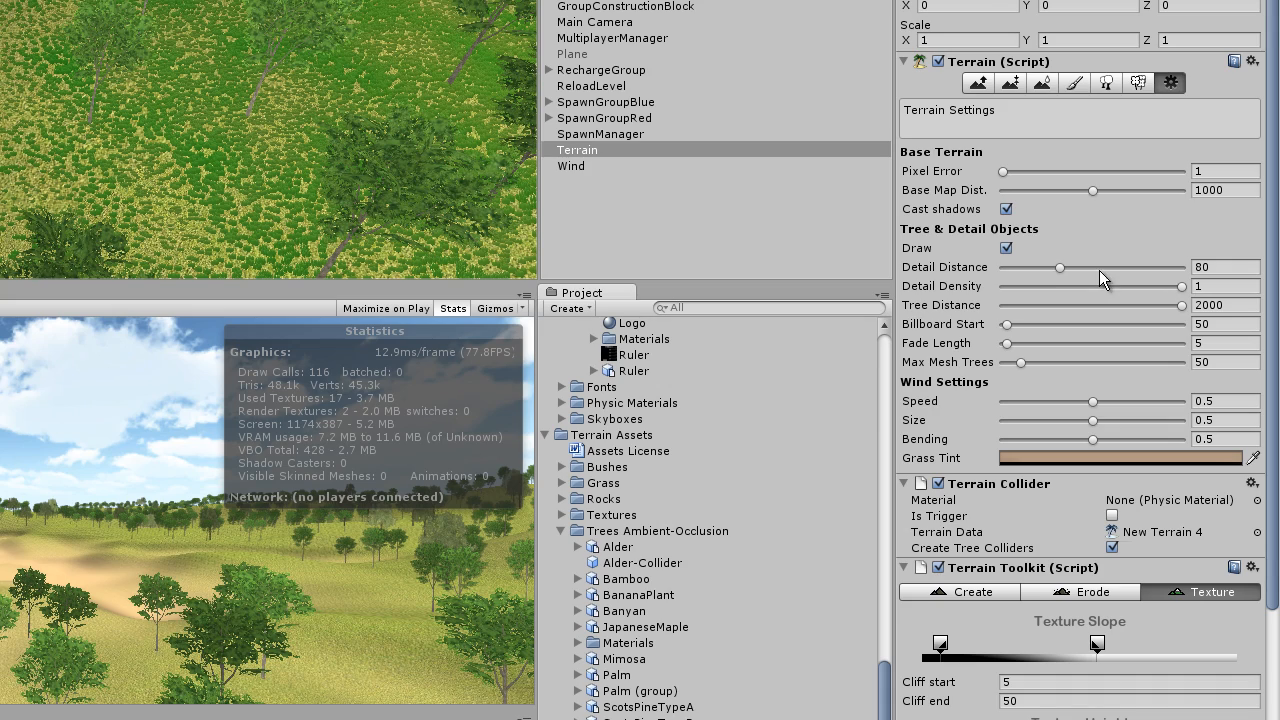
pyautogui.scroll(-6, 360, 137)
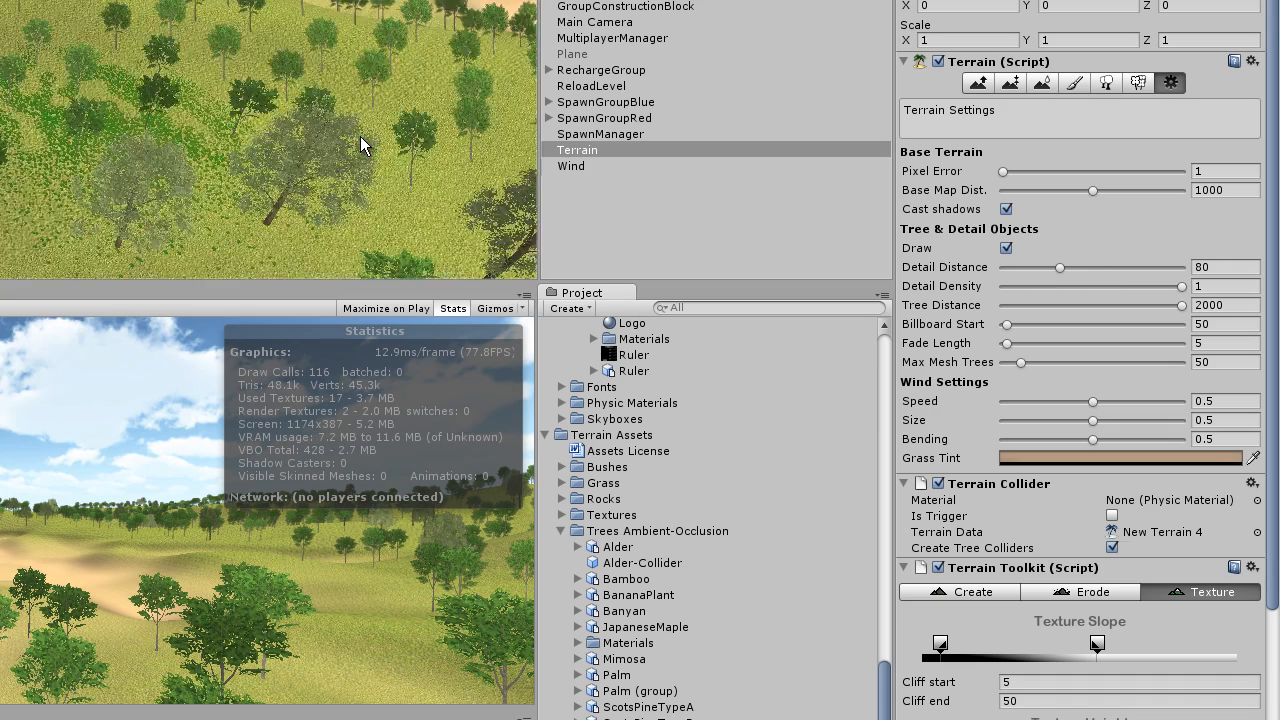
pyautogui.scroll(6, 360, 136)
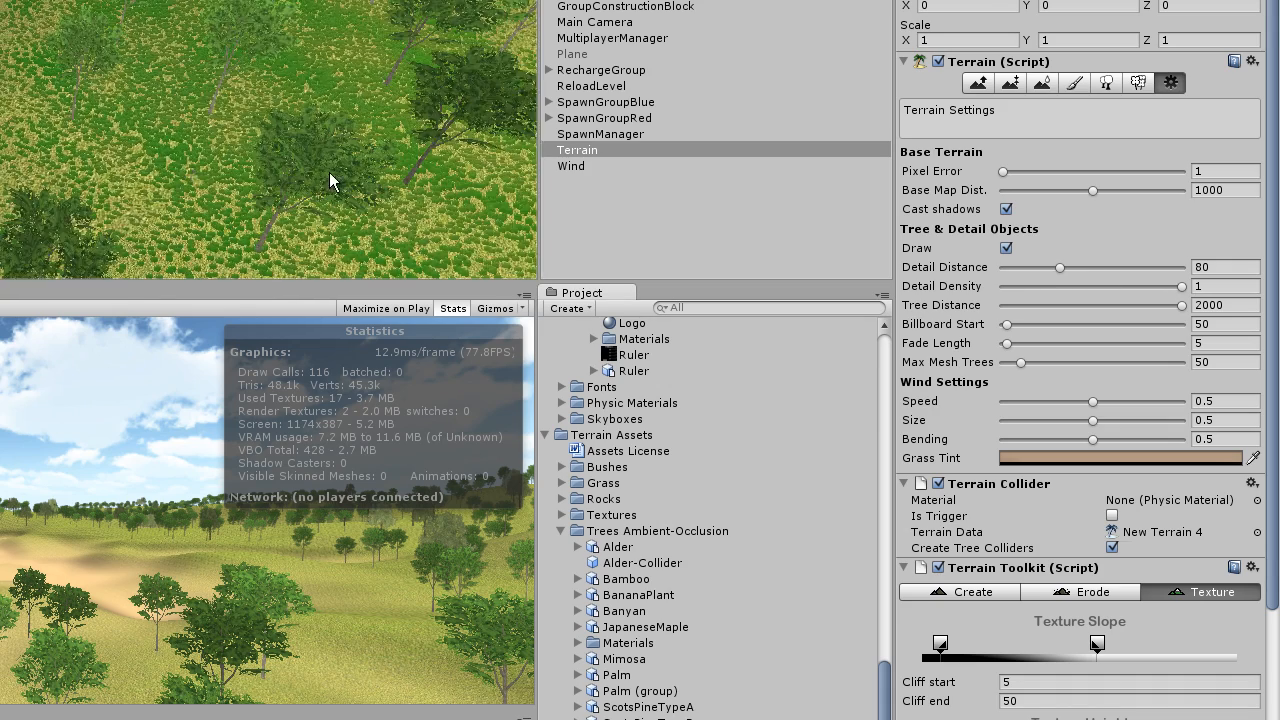
pyautogui.keyDown('alt'); pyautogui.moveTo(326, 173); pyautogui.dragTo(147, 218); pyautogui.keyUp('alt')
pyautogui.scroll(4, 143, 223)
pyautogui.scroll(-5, 151, 239)
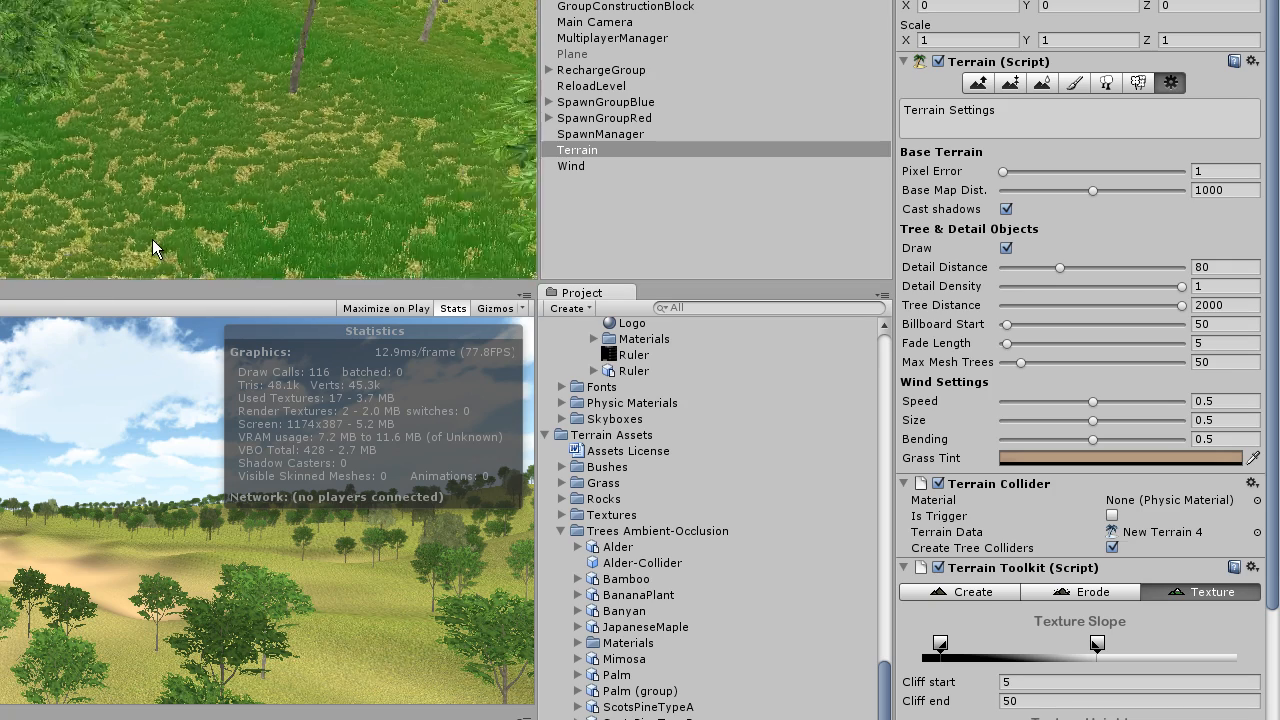
pyautogui.scroll(5, 153, 236)
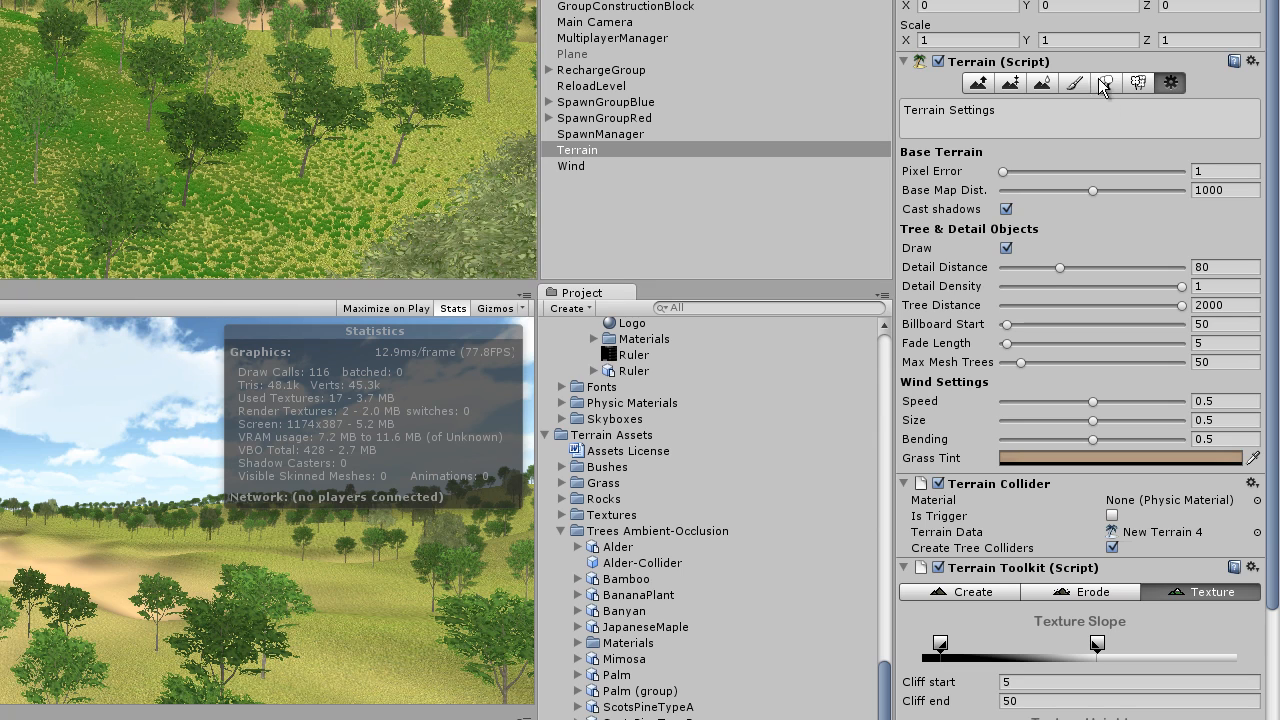
# Erase the painted grass from the slope edge beside the sand using the Paint Details brush.
pyautogui.click(1138, 82)
pyautogui.scroll(-4, 221, 189)
pyautogui.keyDown('alt'); pyautogui.moveTo(395, 162); pyautogui.dragTo(128, 259); pyautogui.keyUp('alt')
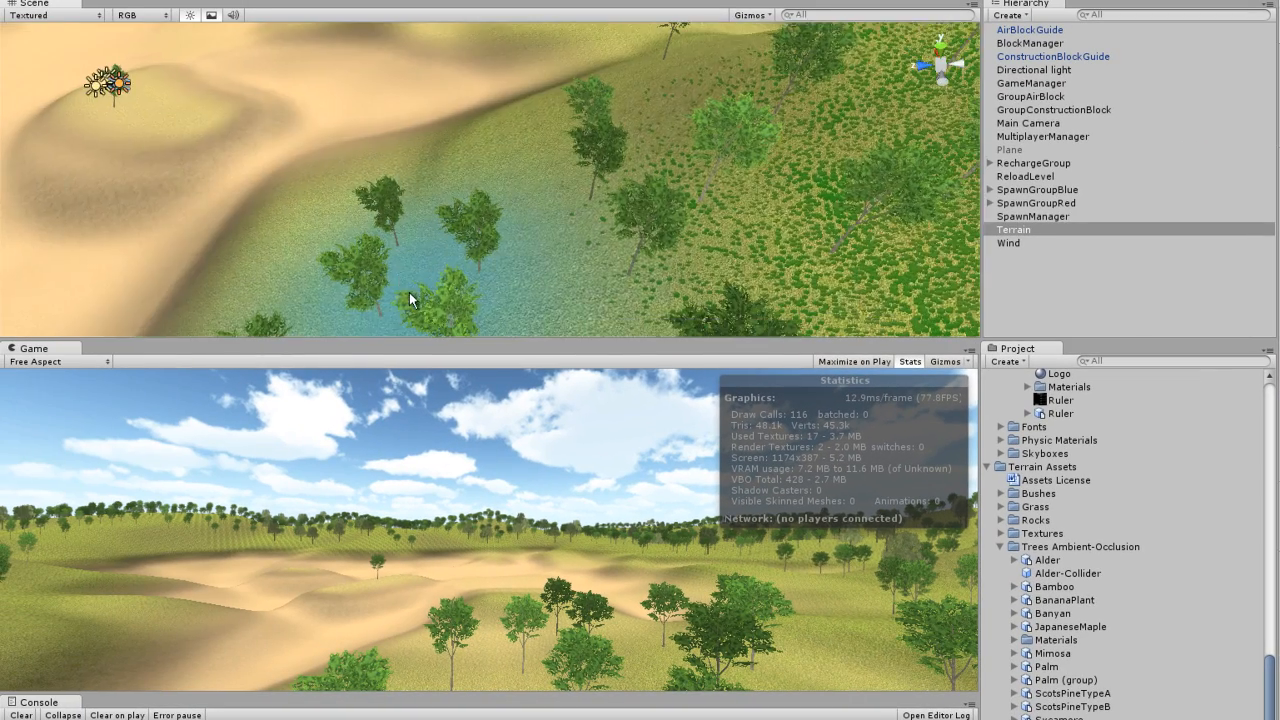
pyautogui.scroll(-4, 149, 231)
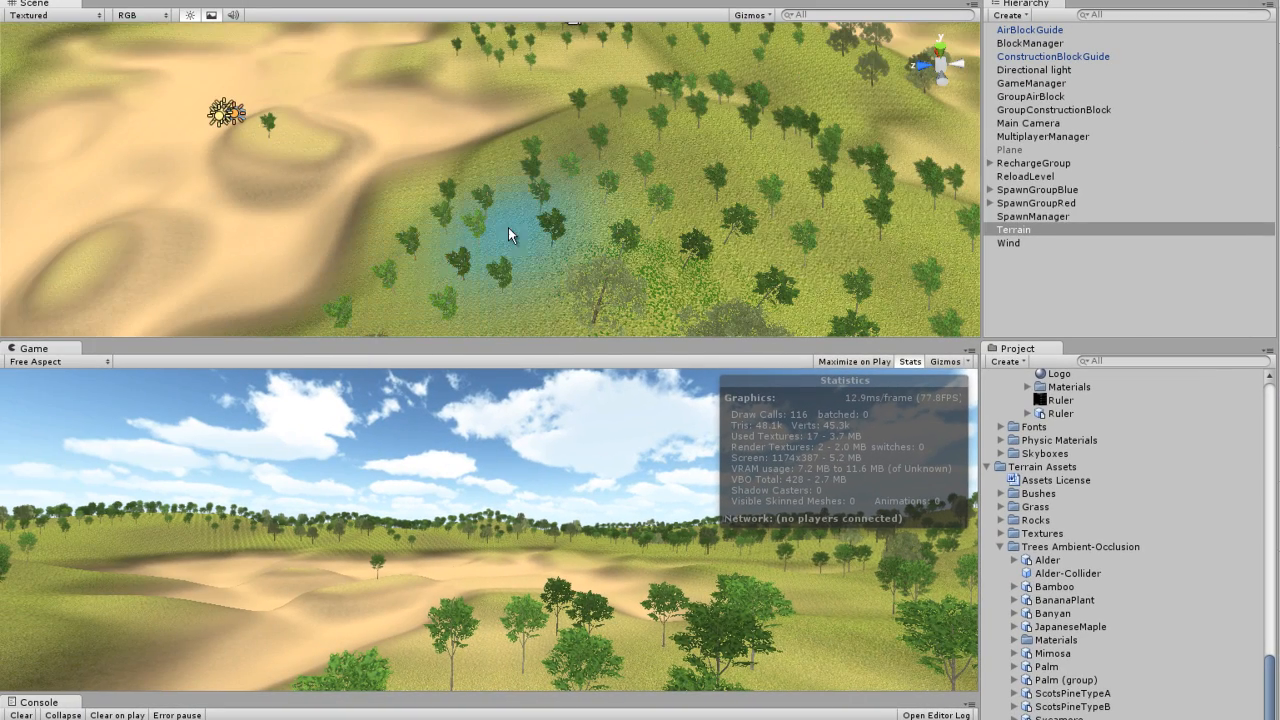
pyautogui.scroll(5, 504, 230)
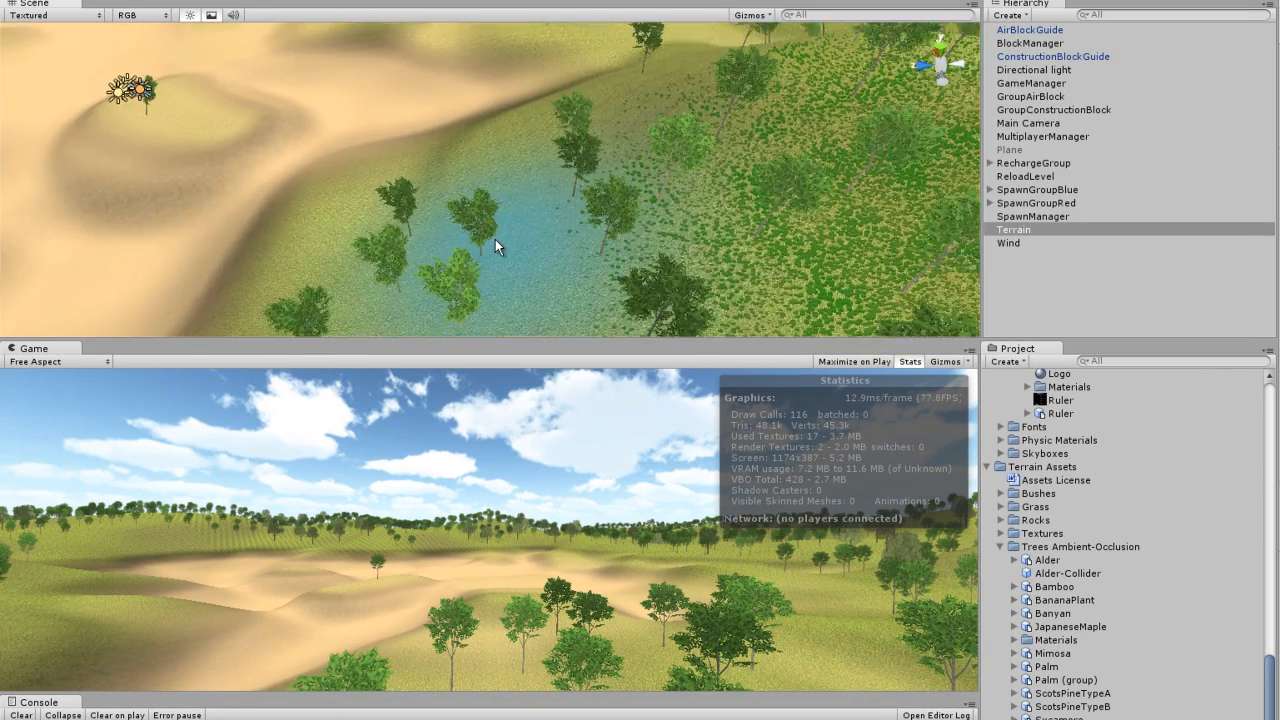
pyautogui.keyDown('alt'); pyautogui.moveTo(447, 203); pyautogui.dragTo(695, 216); pyautogui.keyUp('alt')
pyautogui.scroll(2, 695, 216)
pyautogui.moveTo(370, 204); pyautogui.dragTo(258, 220, button='middle')
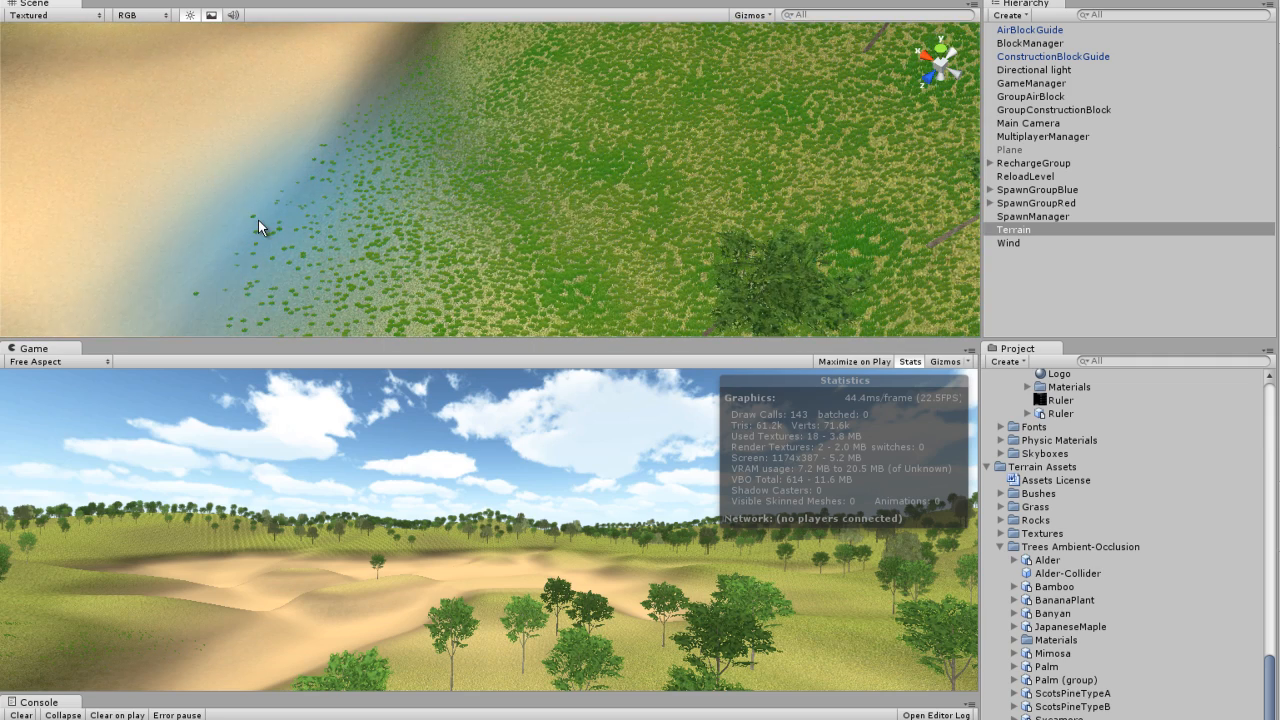
pyautogui.scroll(3, 262, 214)
pyautogui.scroll(-4, 264, 211)
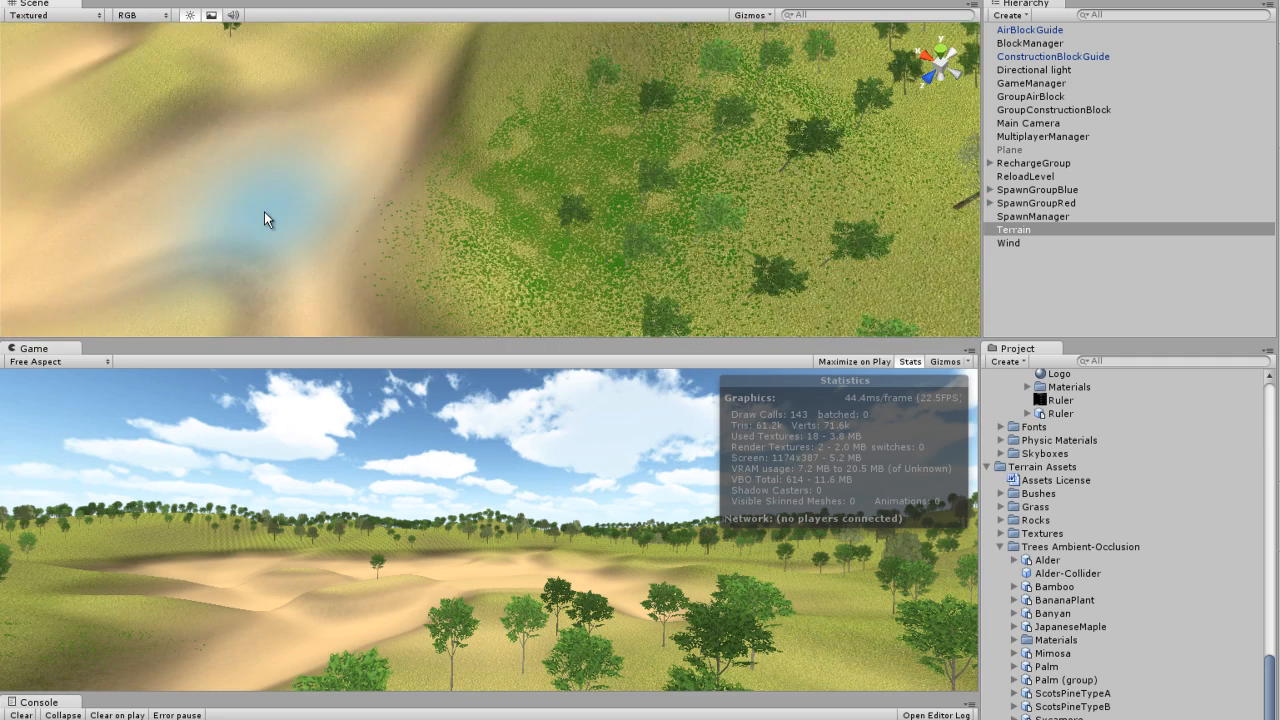
pyautogui.scroll(2, 274, 216)
pyautogui.scroll(4, 274, 216)
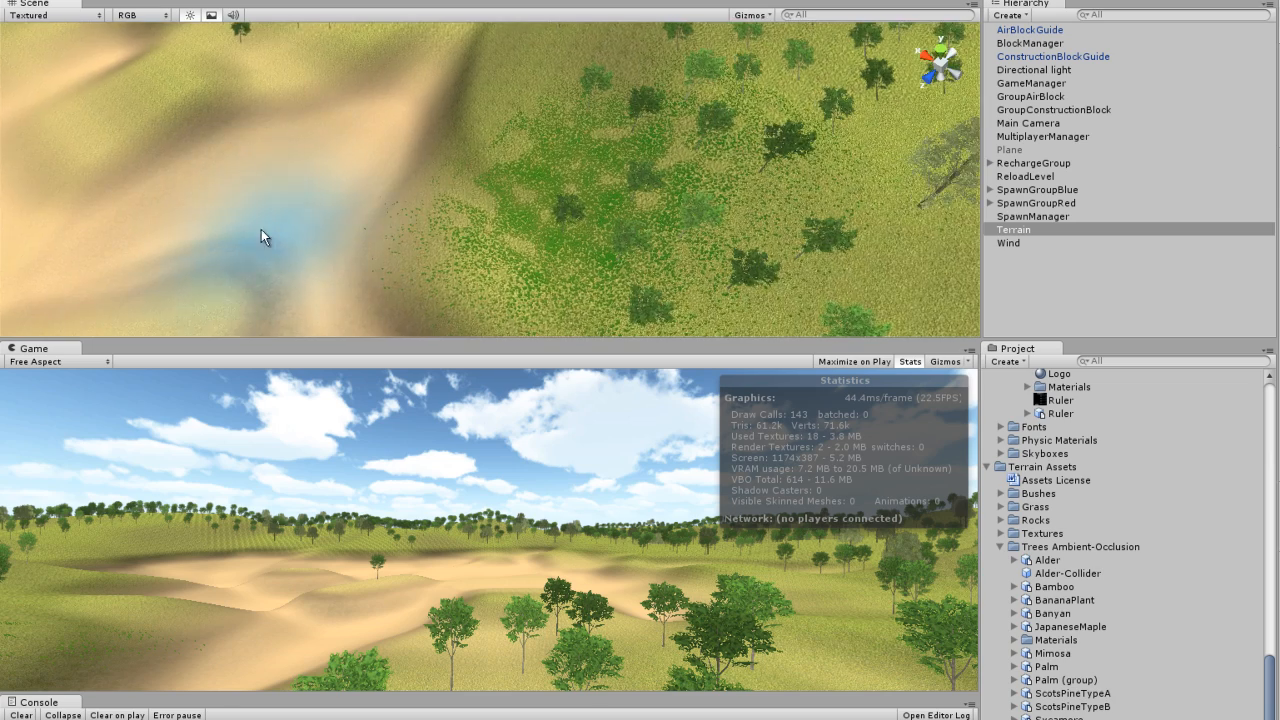
pyautogui.moveTo(259, 226)
pyautogui.mouseDown(button='middle')
pyautogui.moveTo(525, 89)
pyautogui.moveTo(518, 124)
pyautogui.mouseUp(button='middle')
pyautogui.keyDown('shift'); pyautogui.moveTo(468, 140); pyautogui.dragTo(485, 193); pyautogui.keyUp('shift')
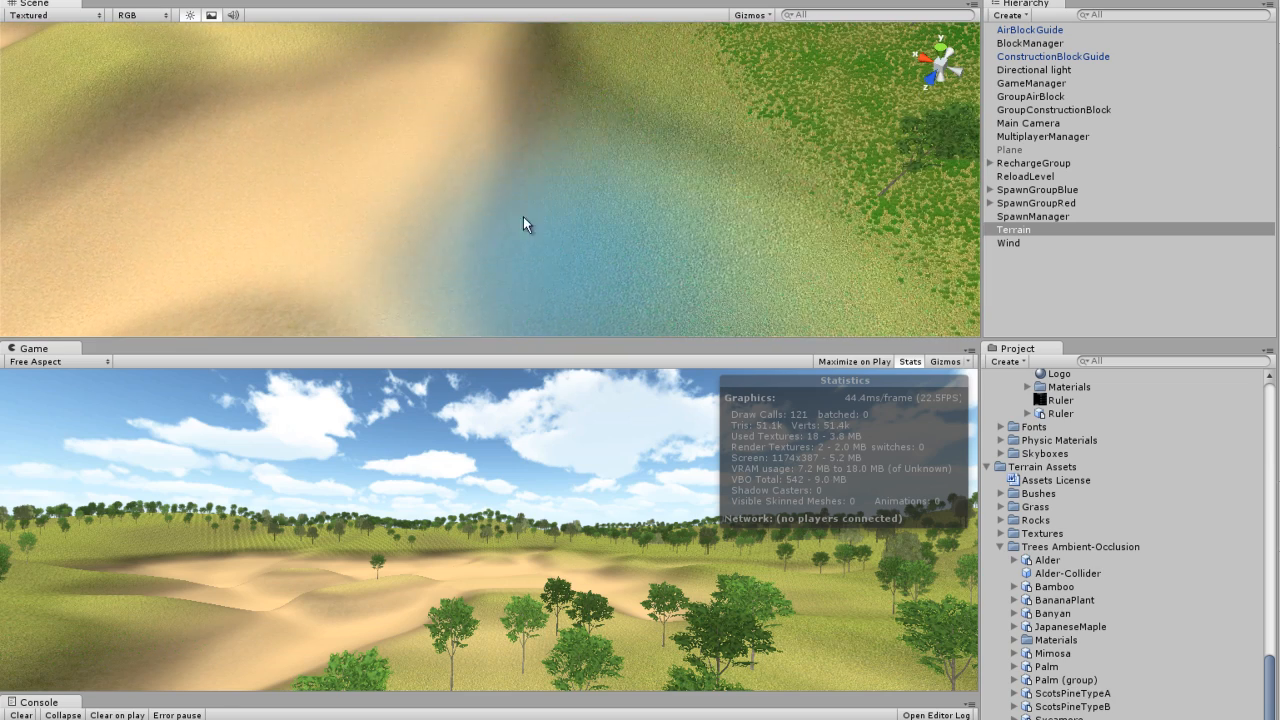
pyautogui.scroll(-5, 516, 200)
pyautogui.scroll(4, 616, 227)
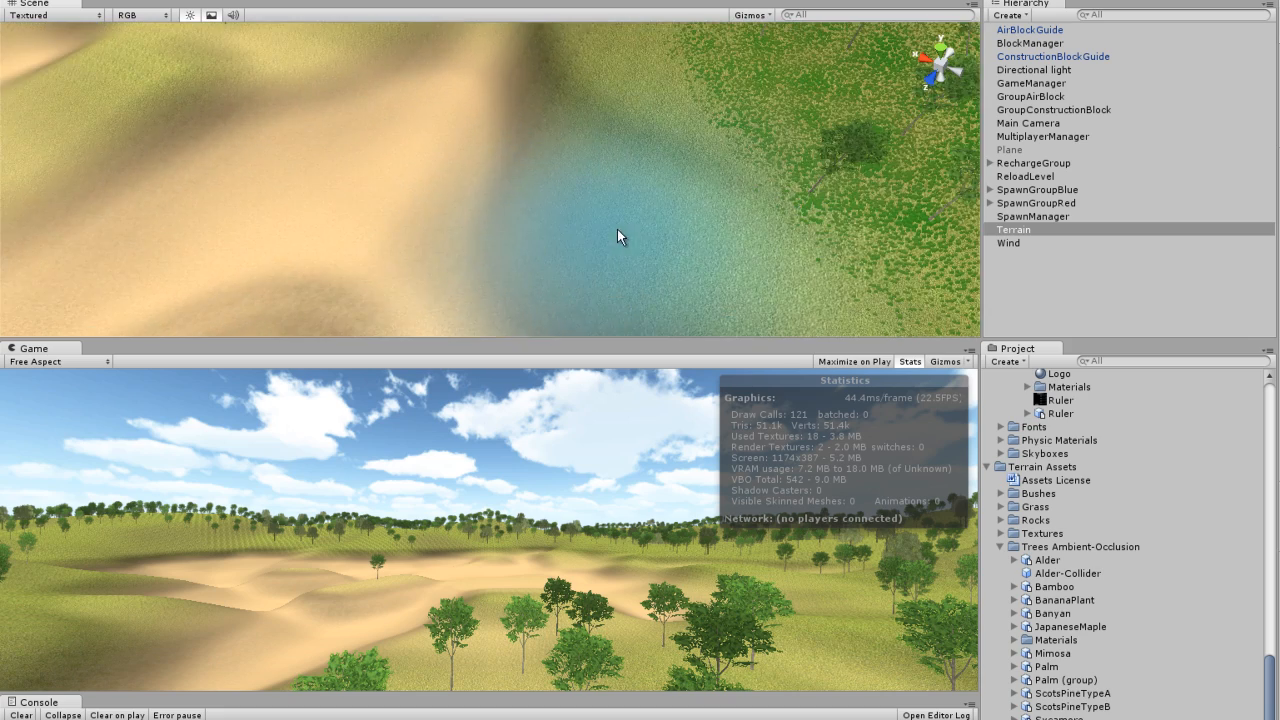
# Set the terrain's Detail Distance to 250 in the terrain settings.
pyautogui.moveTo(800, 200); pyautogui.dragTo(472, 155, button='middle')
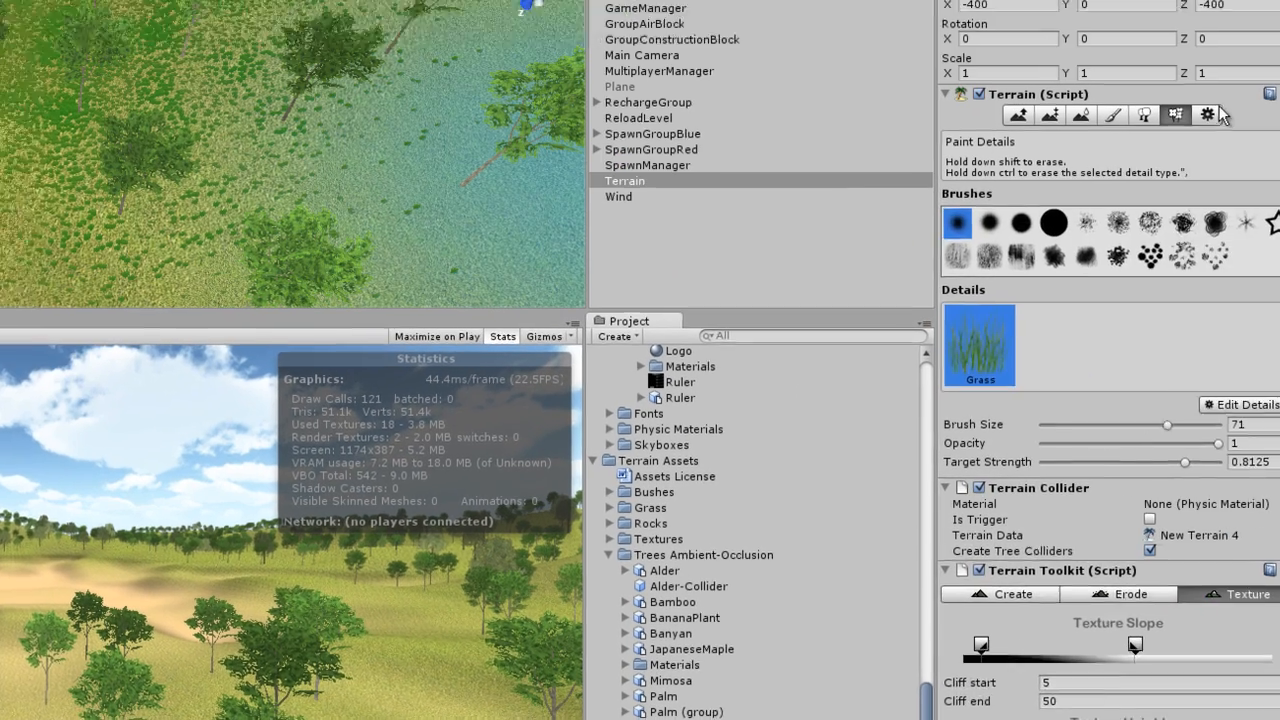
pyautogui.click(1170, 107)
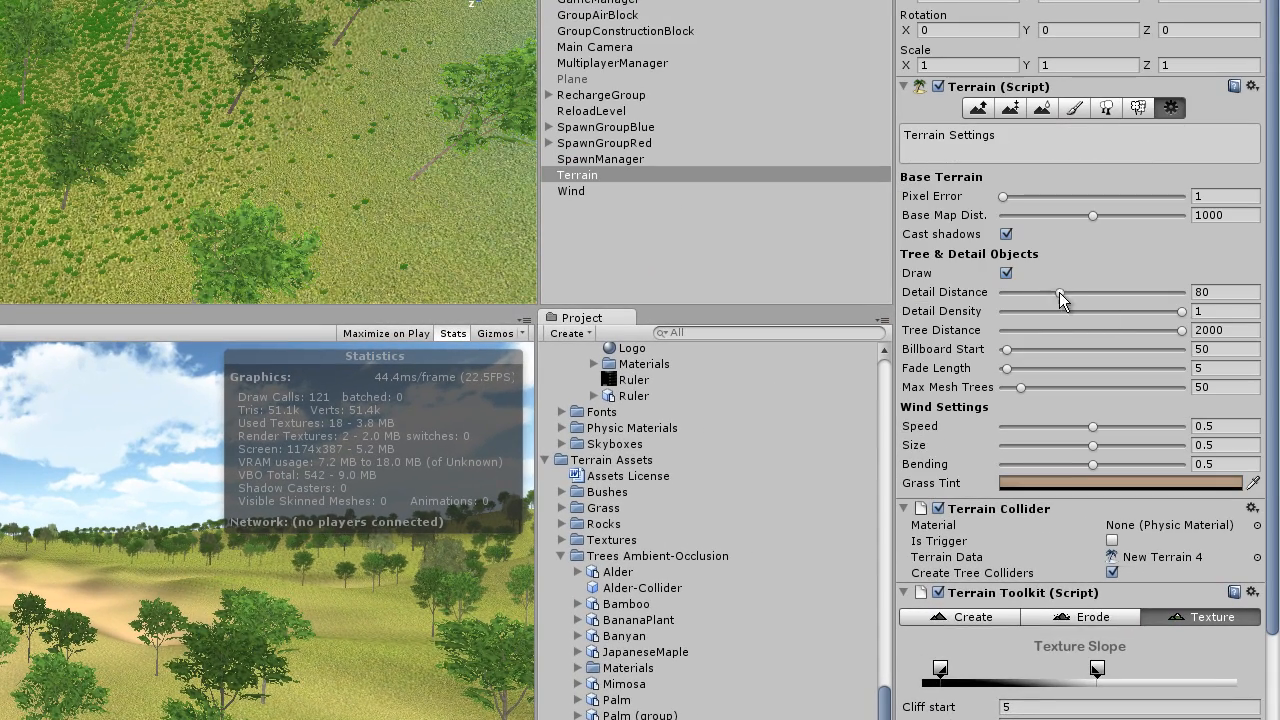
pyautogui.moveTo(1150, 297); pyautogui.dragTo(1190, 294)
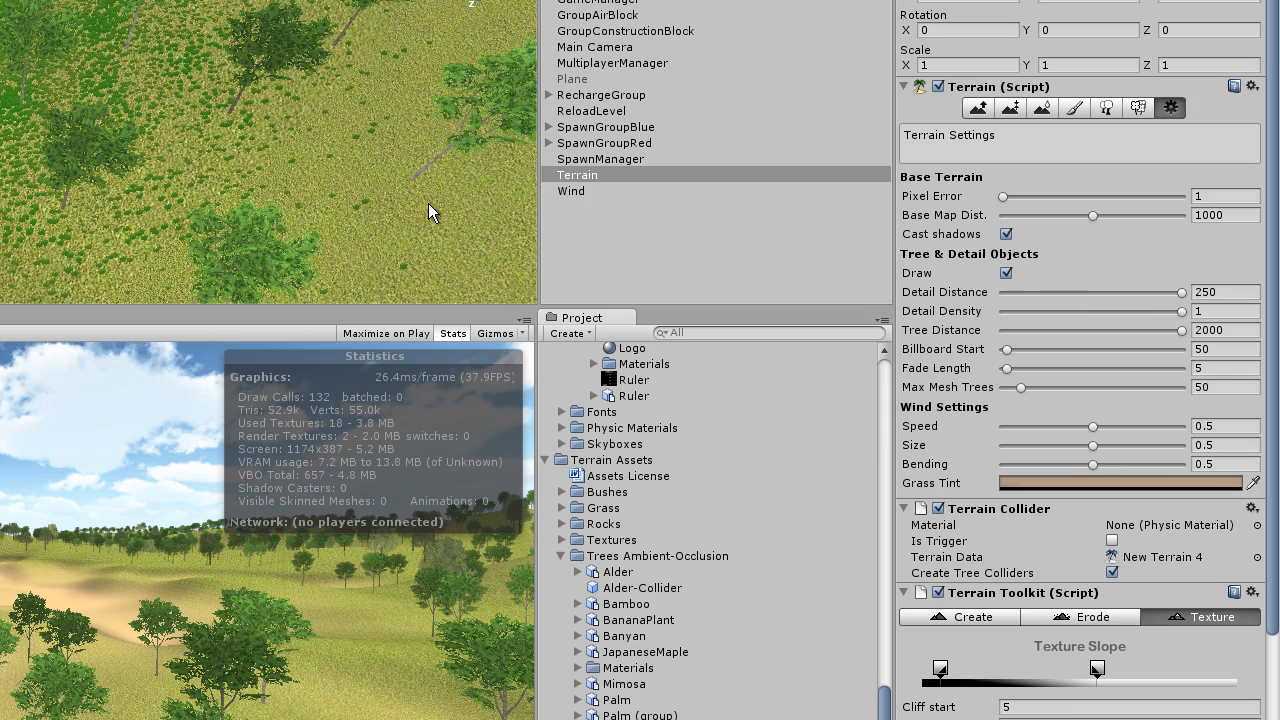
# Frame the whole terrain and examine how the painted grass draws from far away and close up.
pyautogui.doubleClick(580, 175)
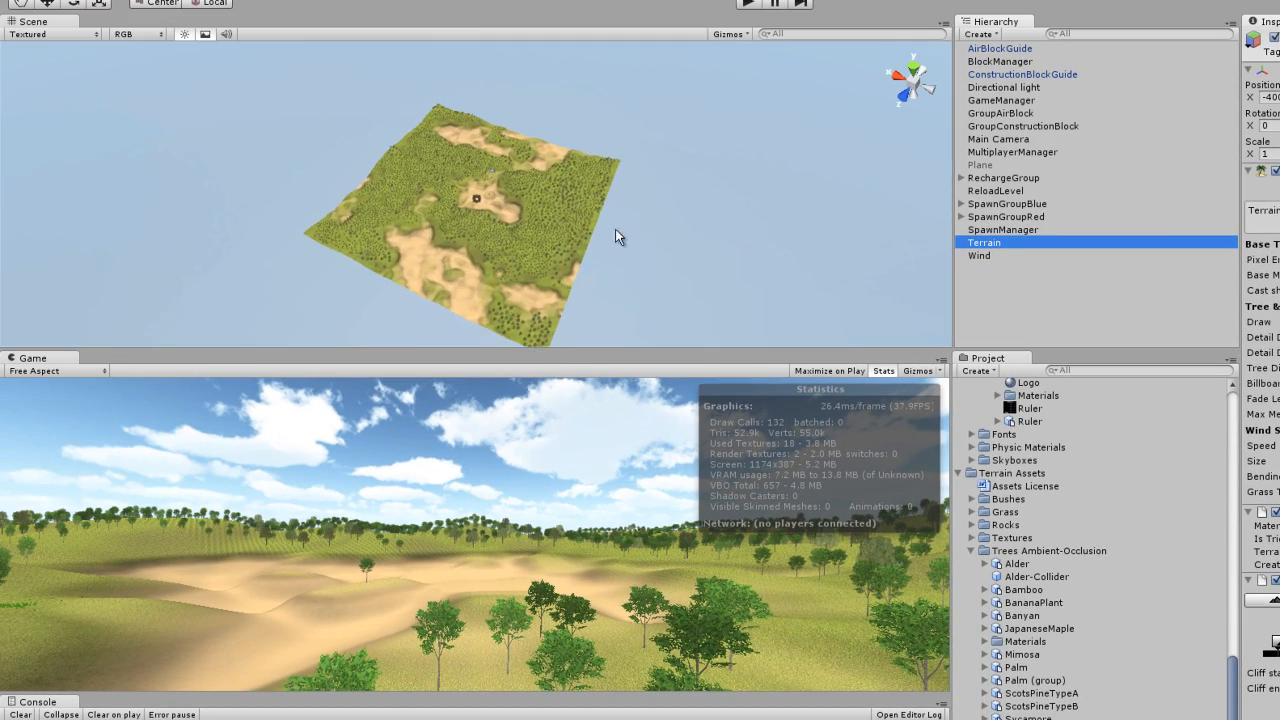
pyautogui.scroll(10, 628, 233)
pyautogui.moveTo(603, 165); pyautogui.dragTo(350, 282, button='middle')
pyautogui.scroll(4, 614, 202)
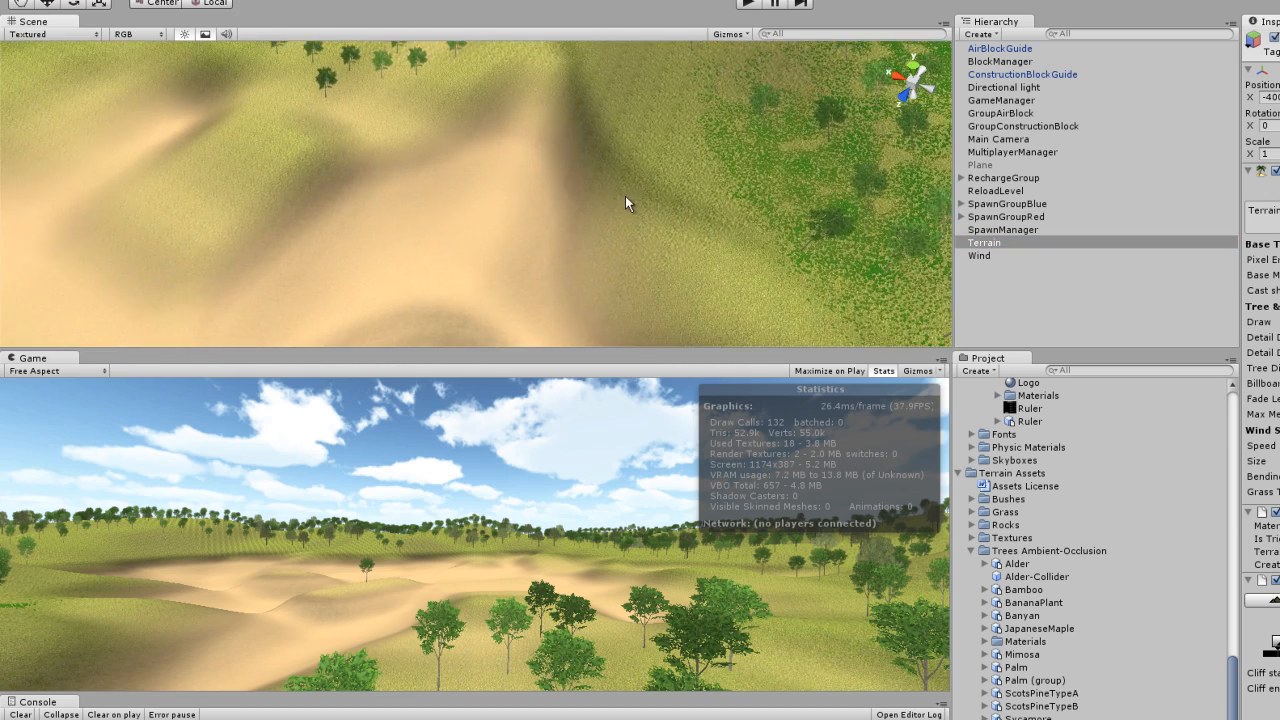
pyautogui.moveTo(802, 157); pyautogui.dragTo(371, 226, button='middle')
pyautogui.scroll(-3, 645, 219)
pyautogui.scroll(-5, 643, 220)
pyautogui.scroll(10, 630, 222)
pyautogui.scroll(2, 715, 230)
pyautogui.scroll(5, 714, 219)
pyautogui.keyDown('alt'); pyautogui.moveTo(712, 222); pyautogui.dragTo(735, 163); pyautogui.keyUp('alt')
pyautogui.moveTo(735, 163); pyautogui.dragTo(579, 212, button='middle')
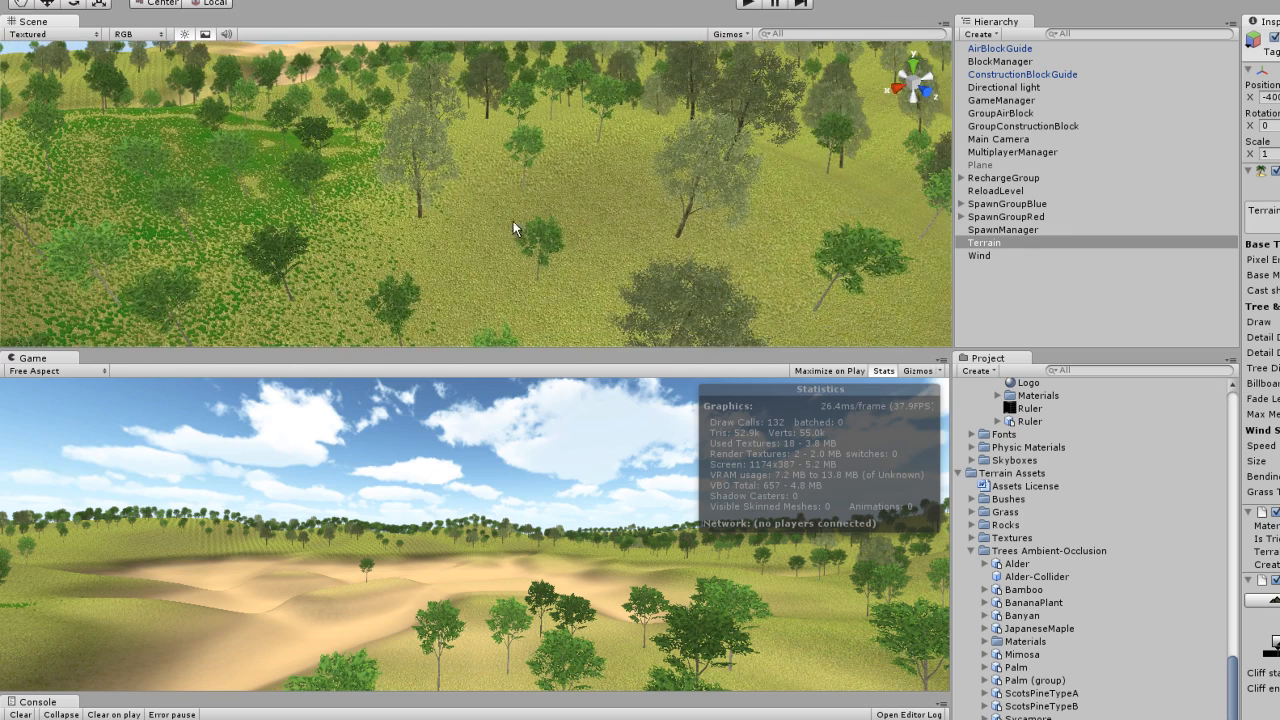
pyautogui.moveTo(328, 247); pyautogui.dragTo(588, 36, button='middle')
pyautogui.scroll(-5, 804, 184)
pyautogui.moveTo(804, 184); pyautogui.dragTo(487, 221, button='middle')
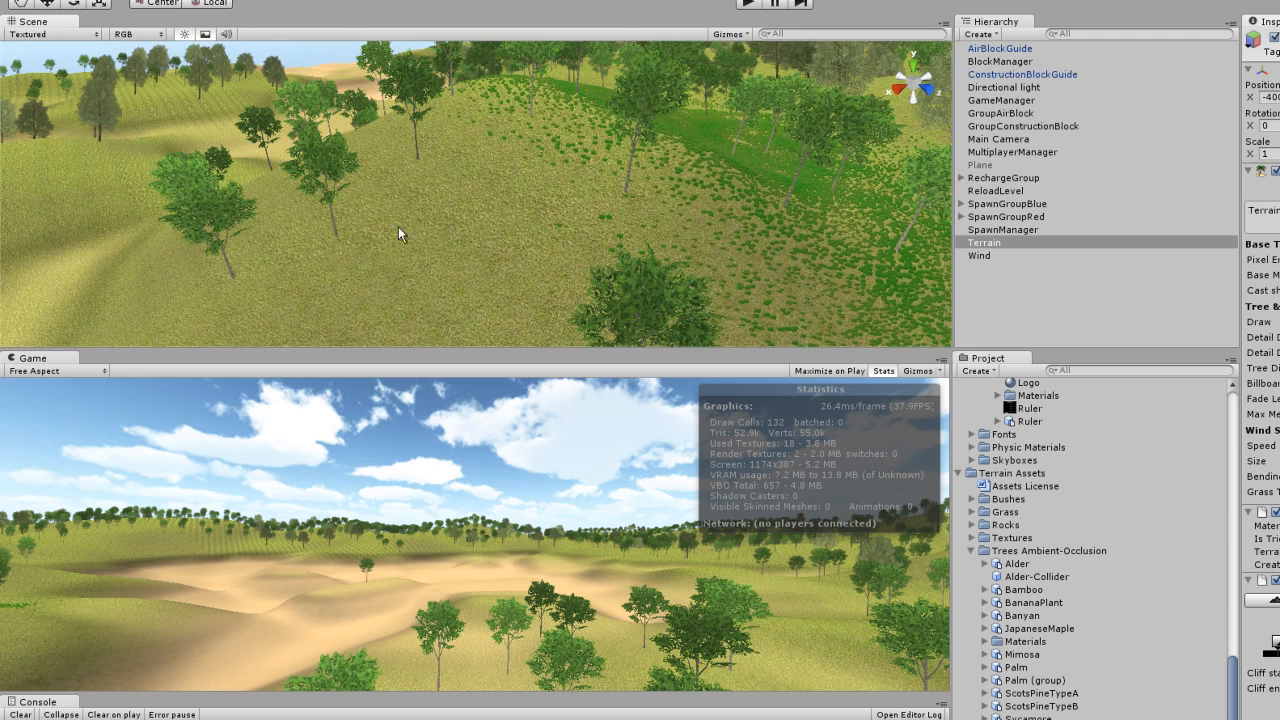
# Paint grass over the bare hilltop beside the existing grass patch.
pyautogui.click(1279, 187)
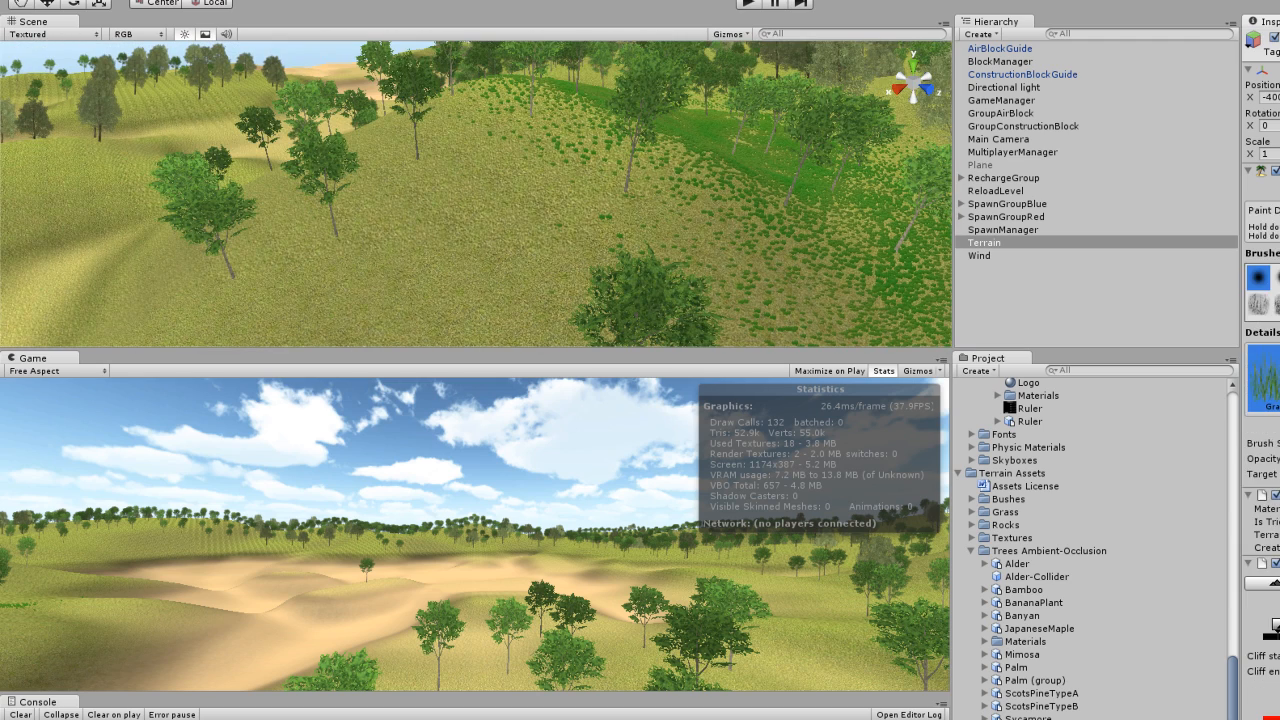
pyautogui.moveTo(399, 284)
pyautogui.mouseDown()
pyautogui.moveTo(509, 256)
pyautogui.moveTo(451, 202)
pyautogui.mouseUp()
pyautogui.moveTo(451, 202); pyautogui.dragTo(413, 258, button='right')
pyautogui.moveTo(413, 258); pyautogui.dragTo(556, 161)
pyautogui.scroll(-10, 564, 162)
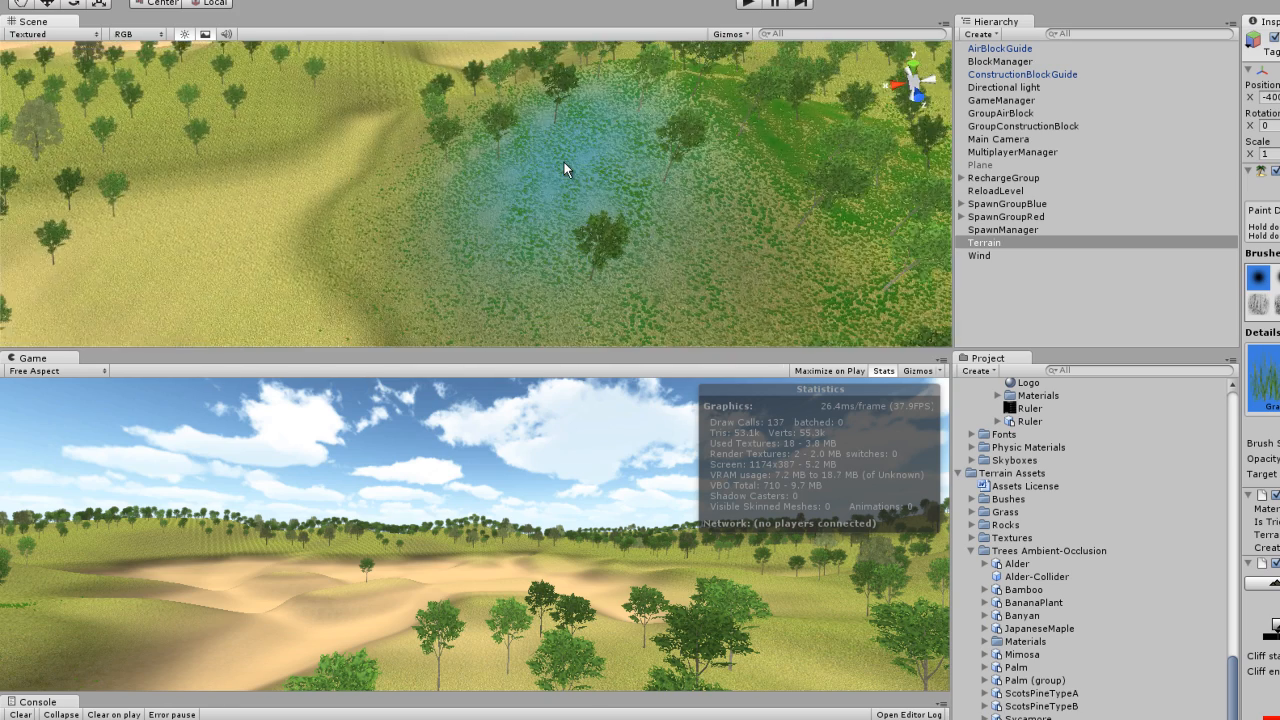
pyautogui.scroll(-3, 564, 162)
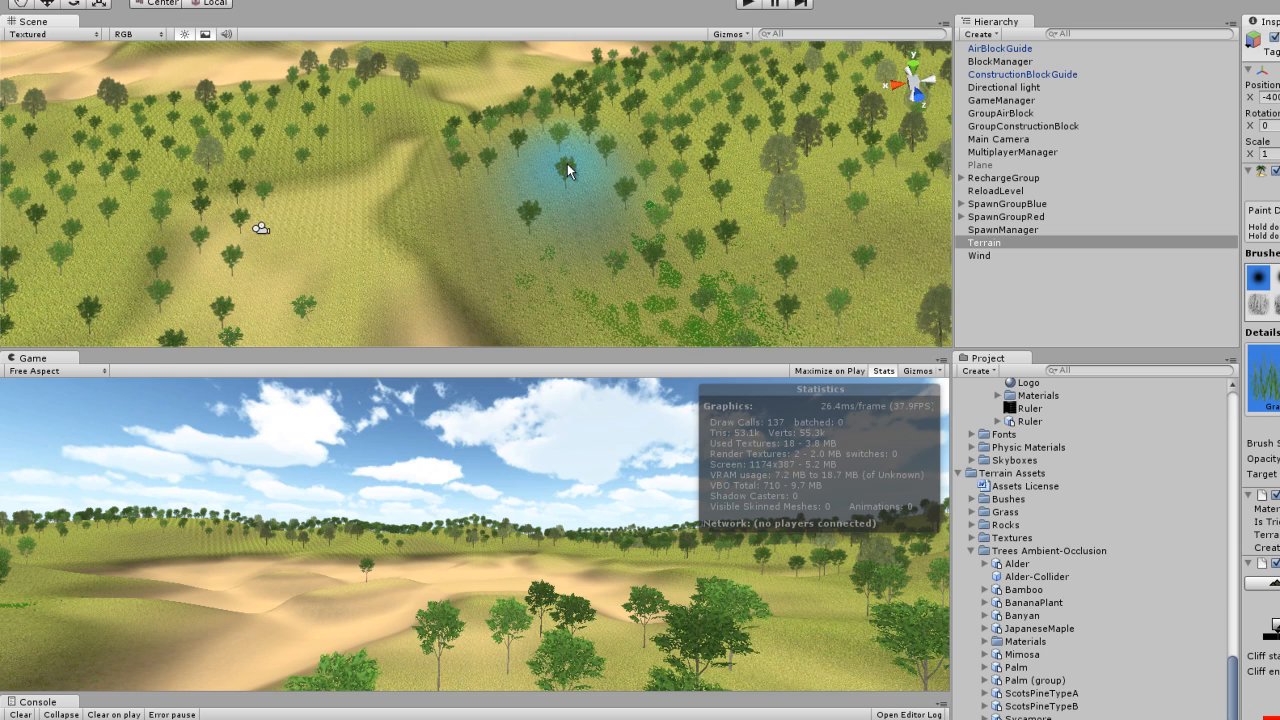
# Extend the painted grass across the surrounding wooded hills on the other sides of the sand.
pyautogui.moveTo(699, 188); pyautogui.dragTo(558, 141, button='right')
pyautogui.scroll(8, 521, 135)
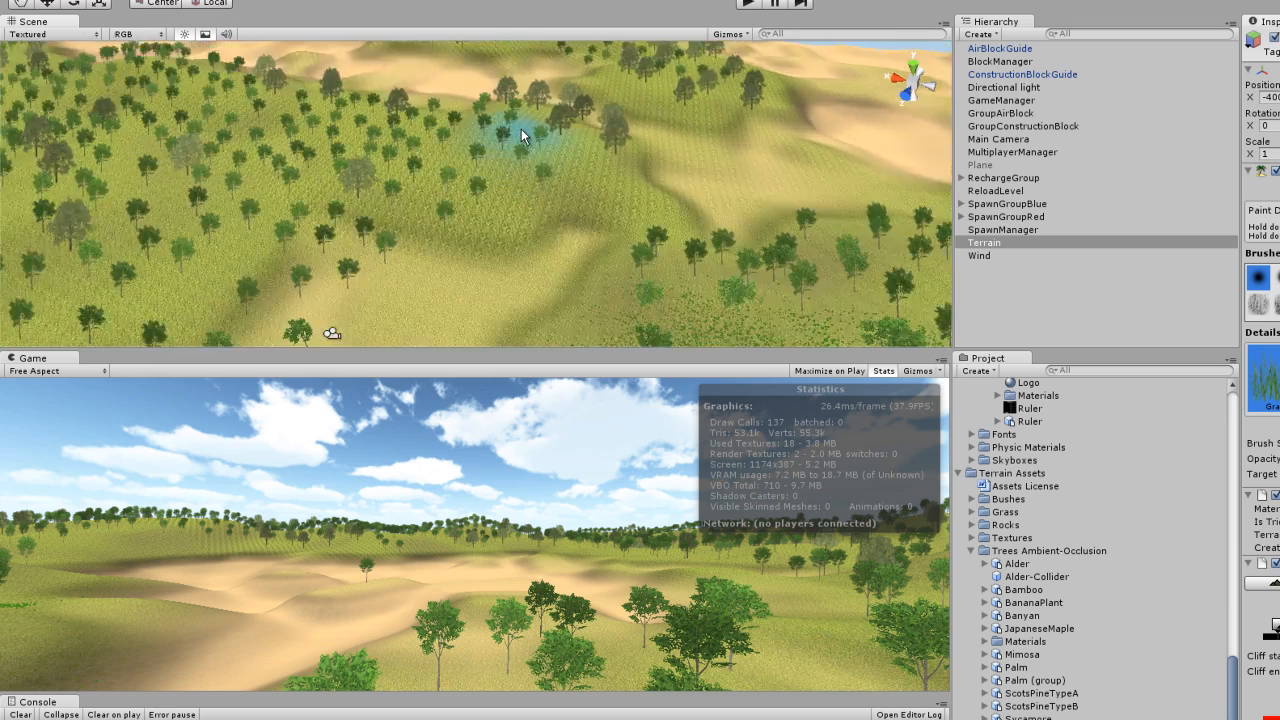
pyautogui.moveTo(429, 221)
pyautogui.mouseDown()
pyautogui.moveTo(240, 147)
pyautogui.moveTo(188, 173)
pyautogui.mouseUp()
pyautogui.moveTo(348, 132); pyautogui.dragTo(244, 128, button='right')
pyautogui.moveTo(244, 128)
pyautogui.mouseDown()
pyautogui.moveTo(243, 147)
pyautogui.moveTo(387, 131)
pyautogui.mouseUp()
pyautogui.moveTo(650, 128); pyautogui.dragTo(342, 109, button='right')
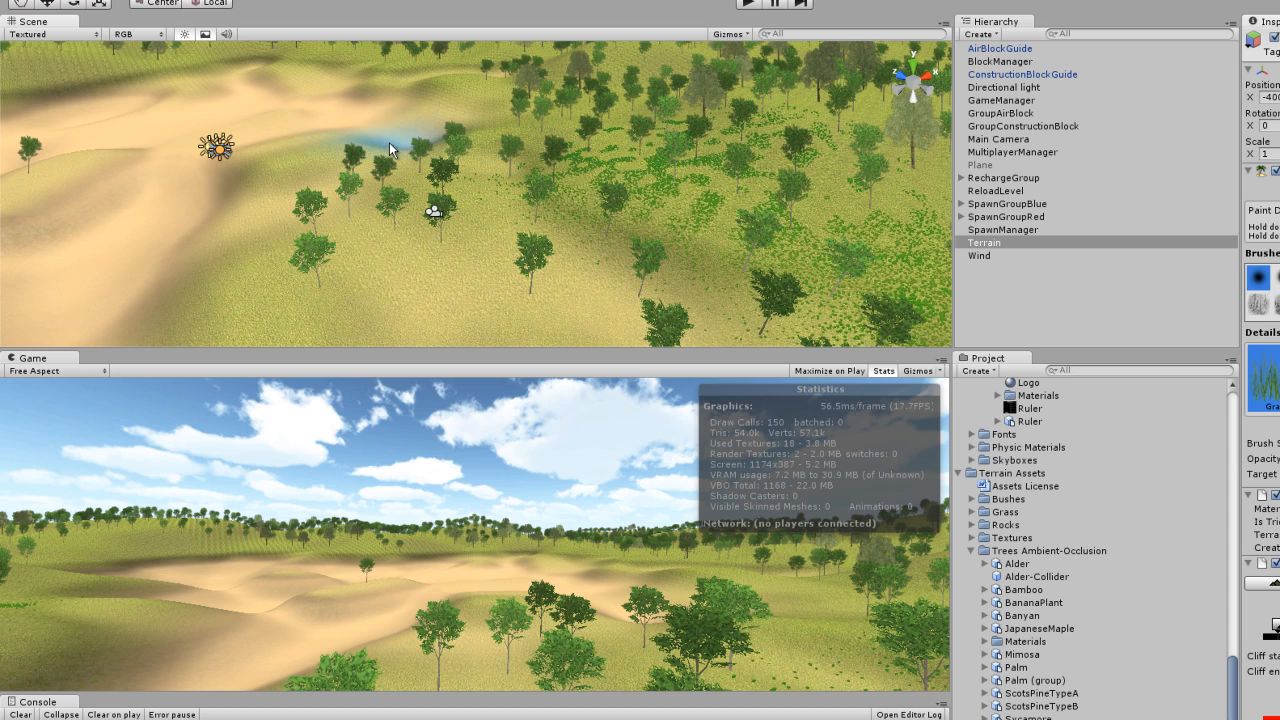
pyautogui.moveTo(390, 145); pyautogui.dragTo(137, 265, button='right')
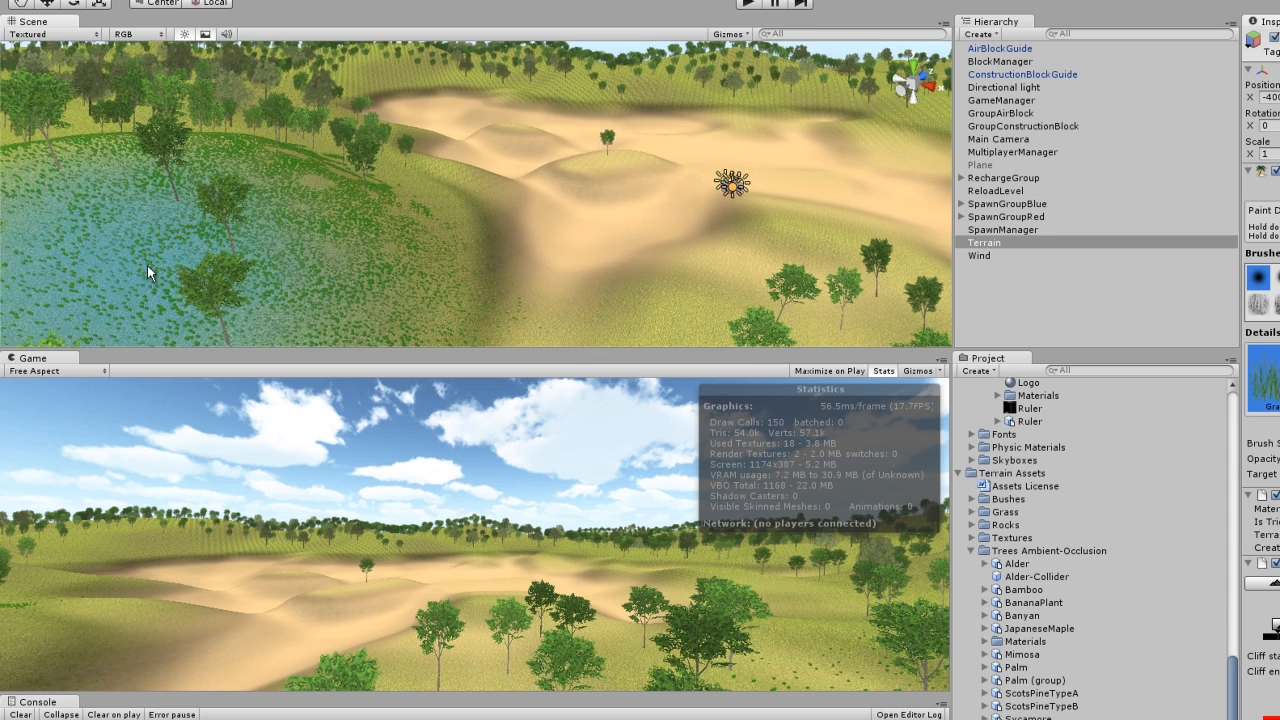
pyautogui.moveTo(314, 226); pyautogui.dragTo(279, 150, button='right')
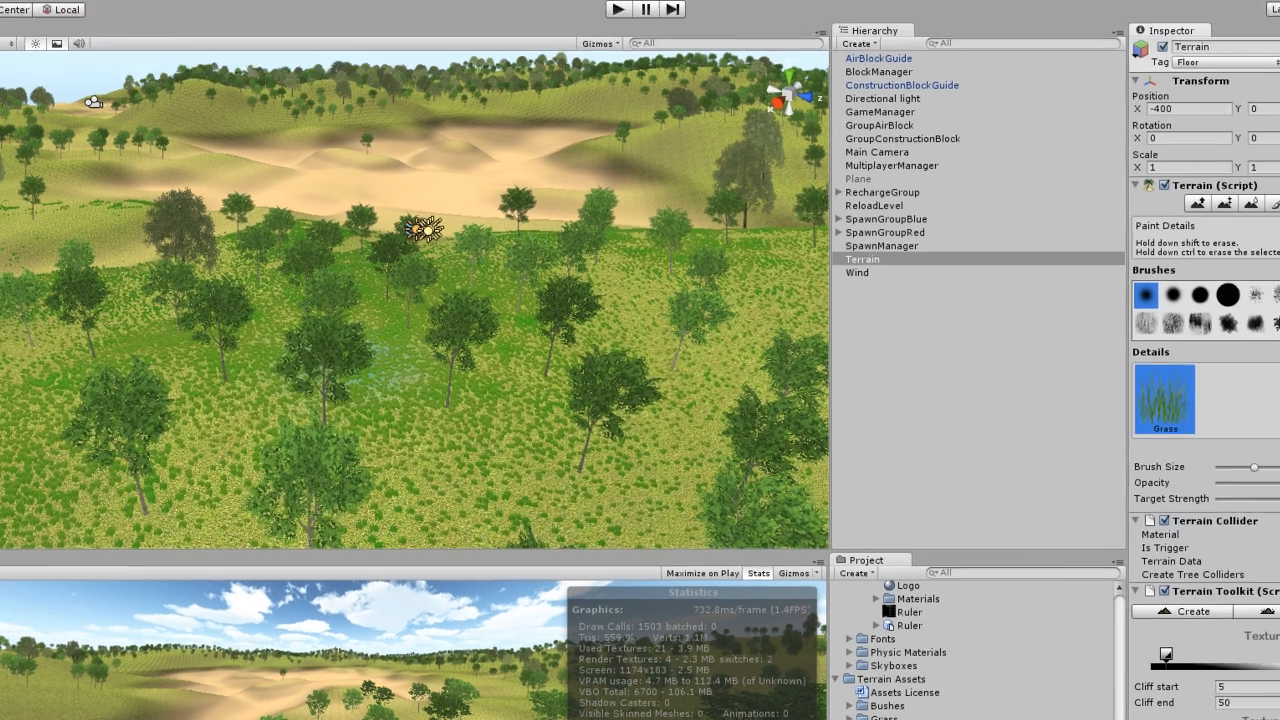
# Set the terrain's wind Speed to 0.3, Size to 0.4 and Bending to 0.3, and view the Grass Tint color.
pyautogui.click(1187, 226)
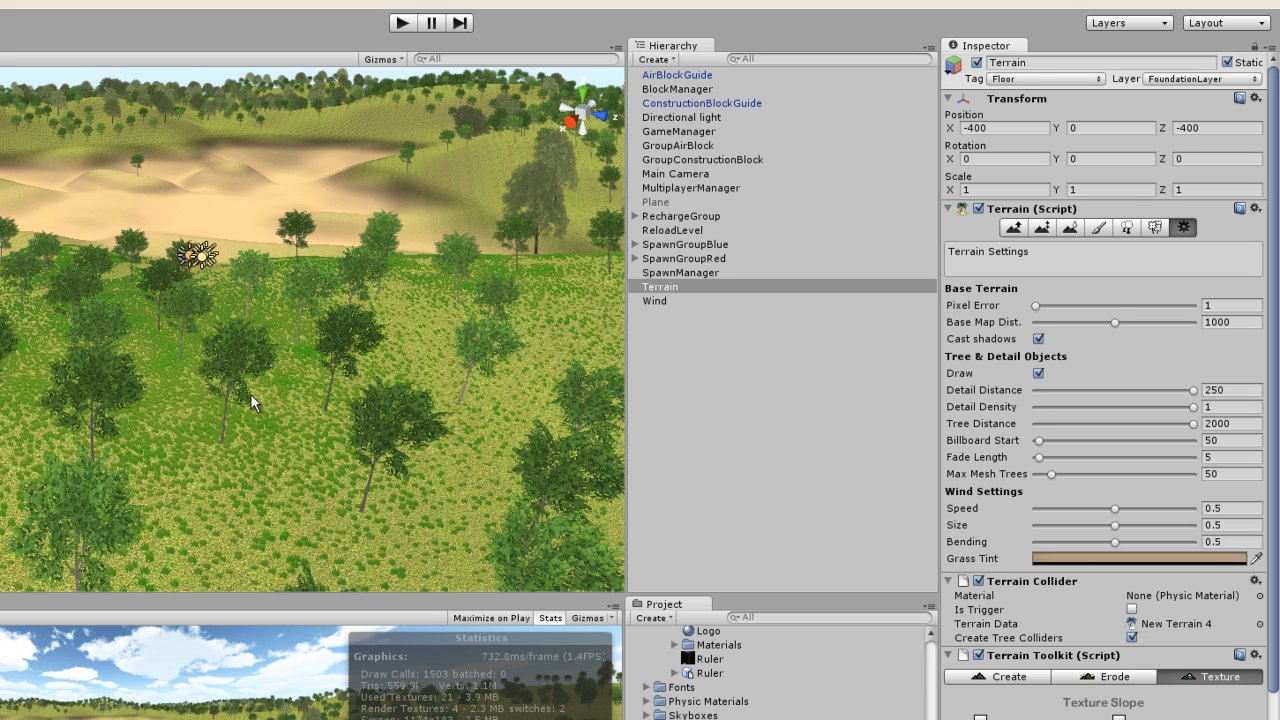
pyautogui.click(1230, 510)
pyautogui.write('0.3')
pyautogui.press('Return')
pyautogui.click(1243, 526)
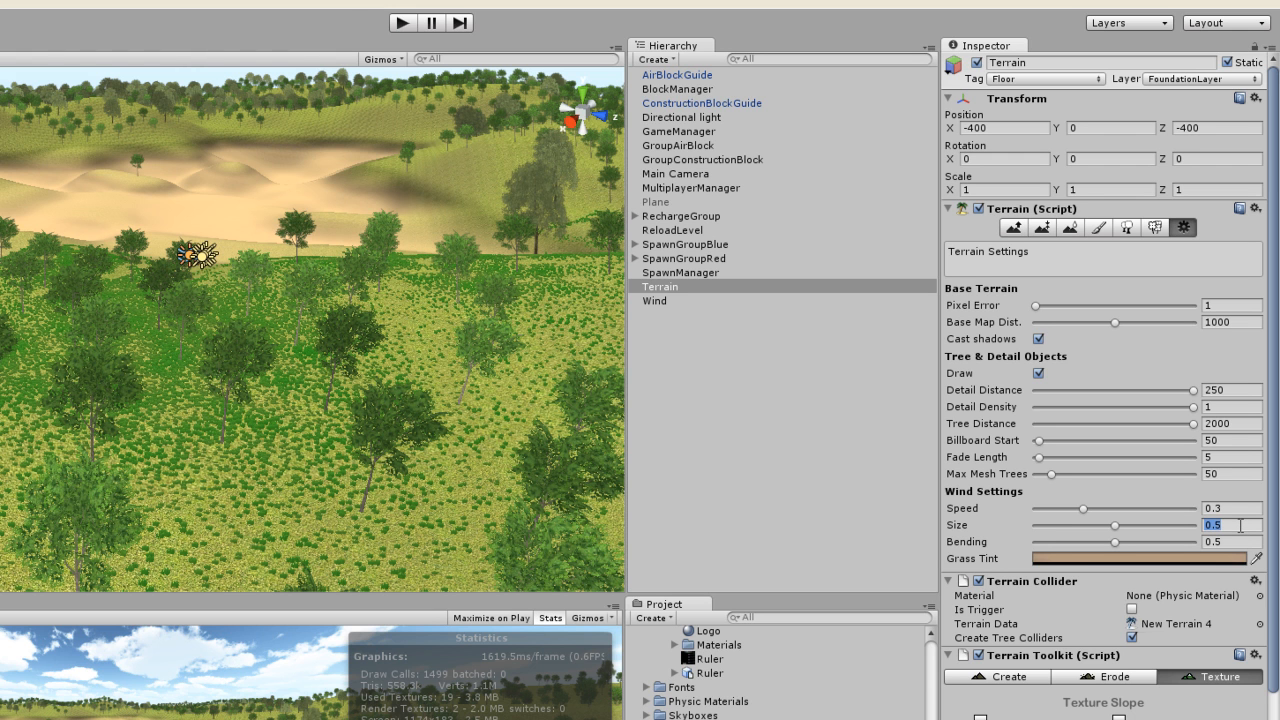
pyautogui.write('.4')
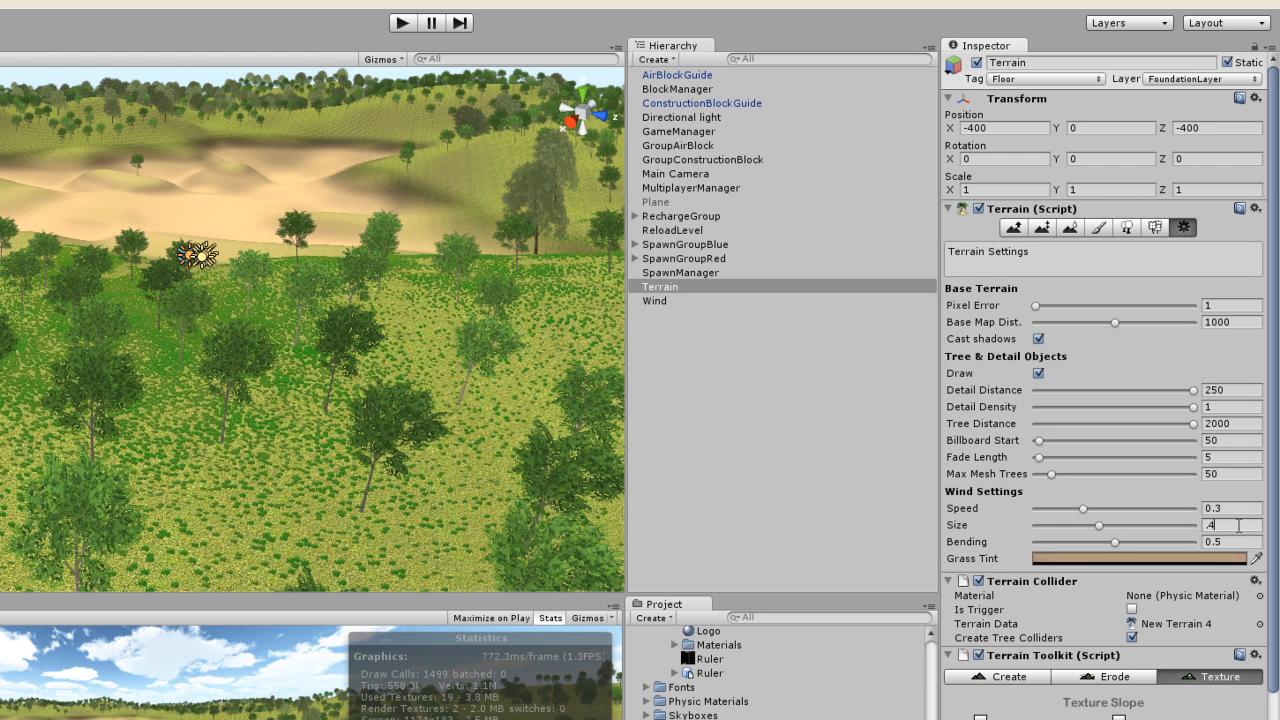
pyautogui.click(1231, 539)
pyautogui.write('.3')
pyautogui.press('Return')
pyautogui.click(1088, 558)
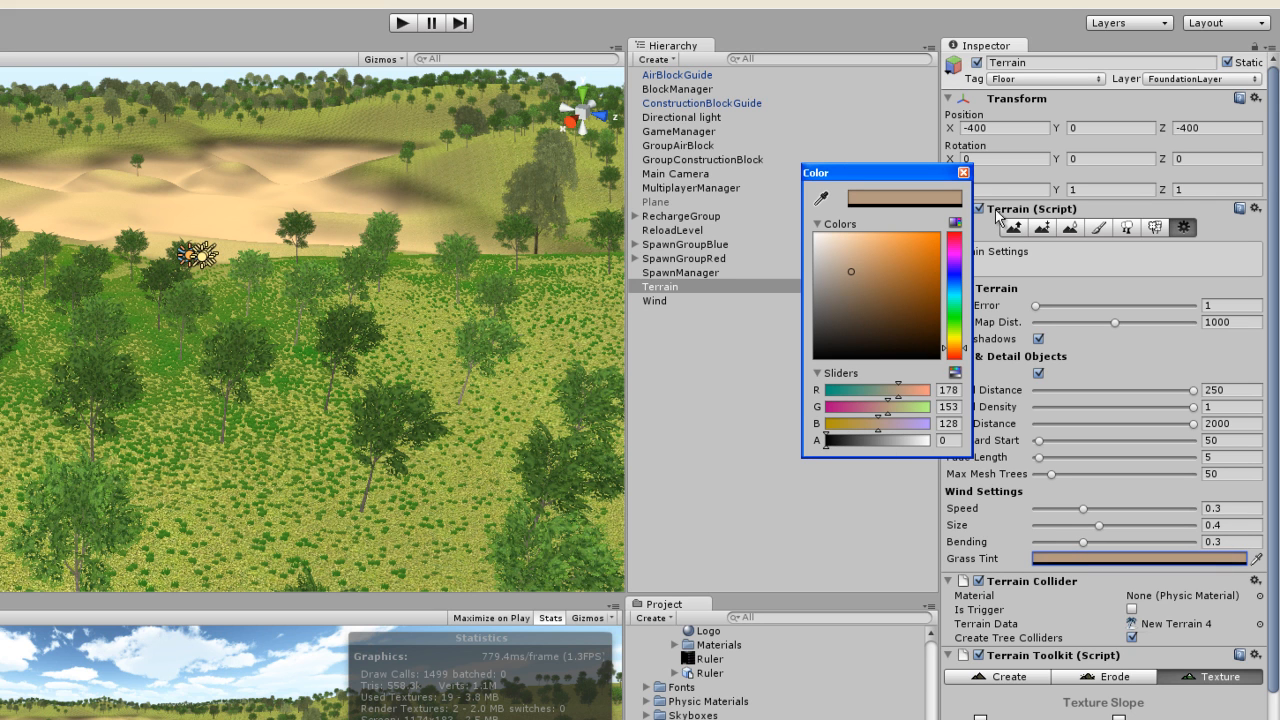
pyautogui.click(962, 174)
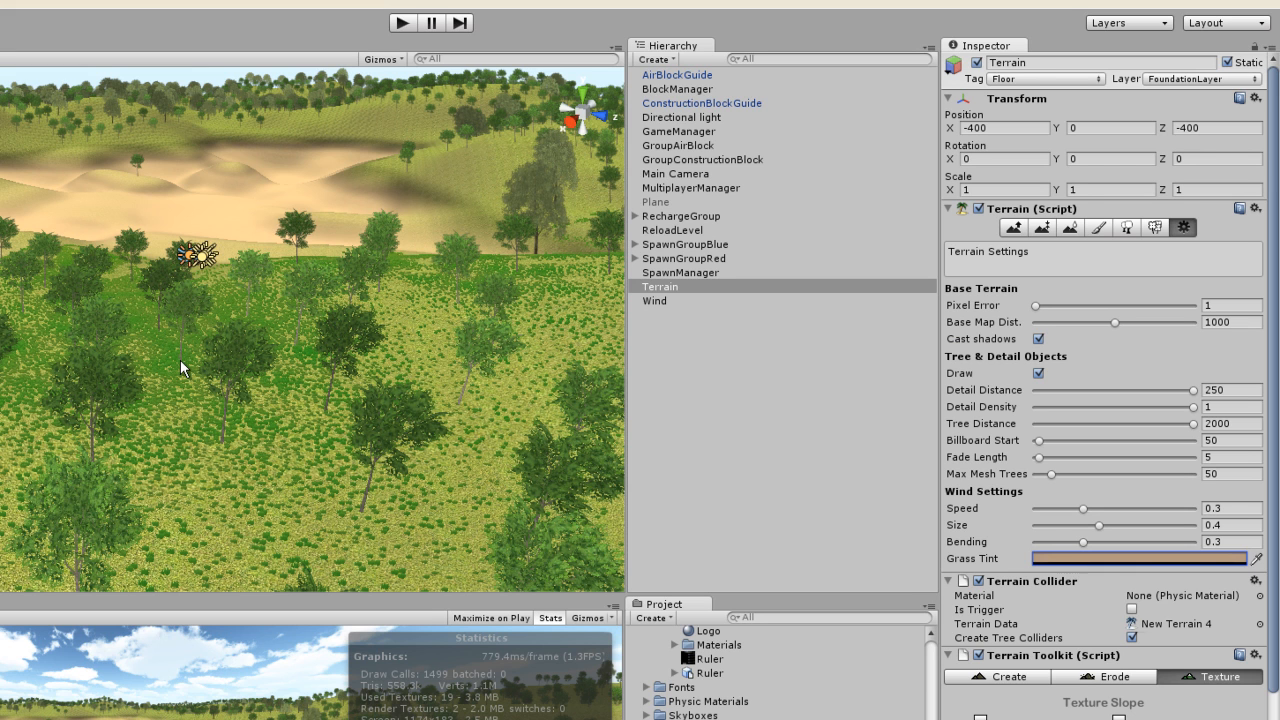
# Set the terrain's Detail Distance to 70 and Tree Distance to 360.
pyautogui.click(1241, 391)
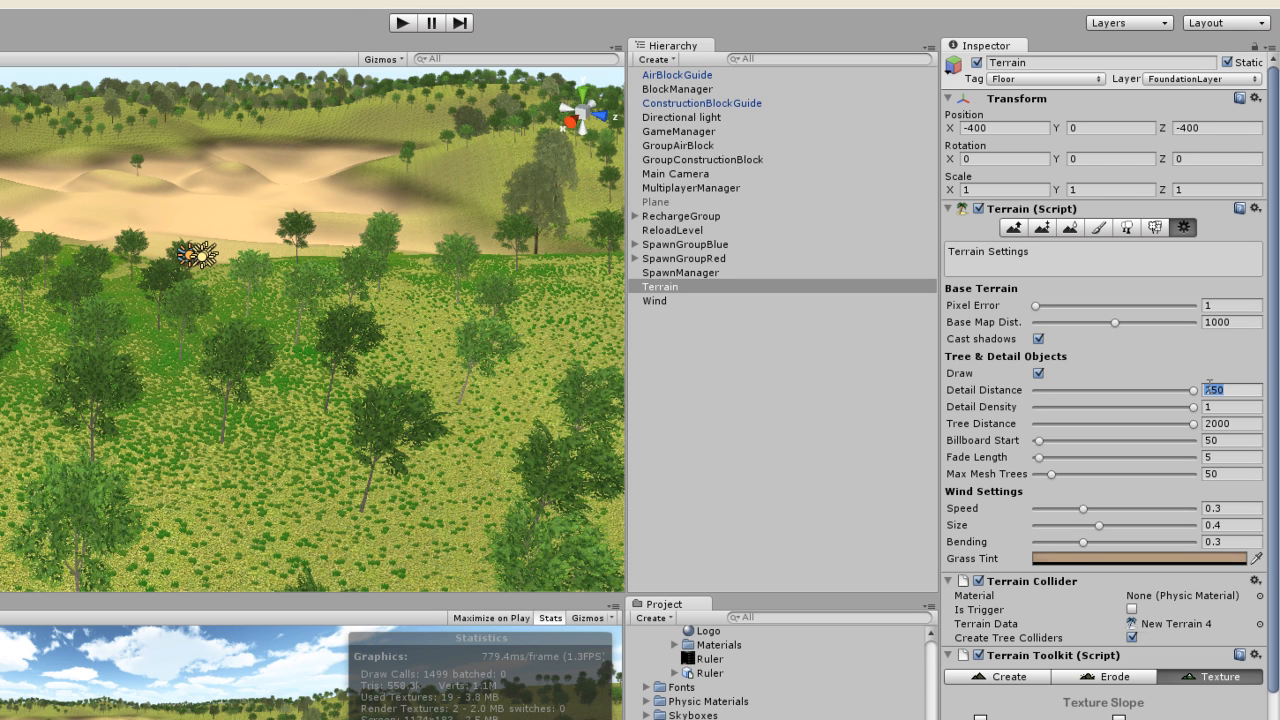
pyautogui.write('70')
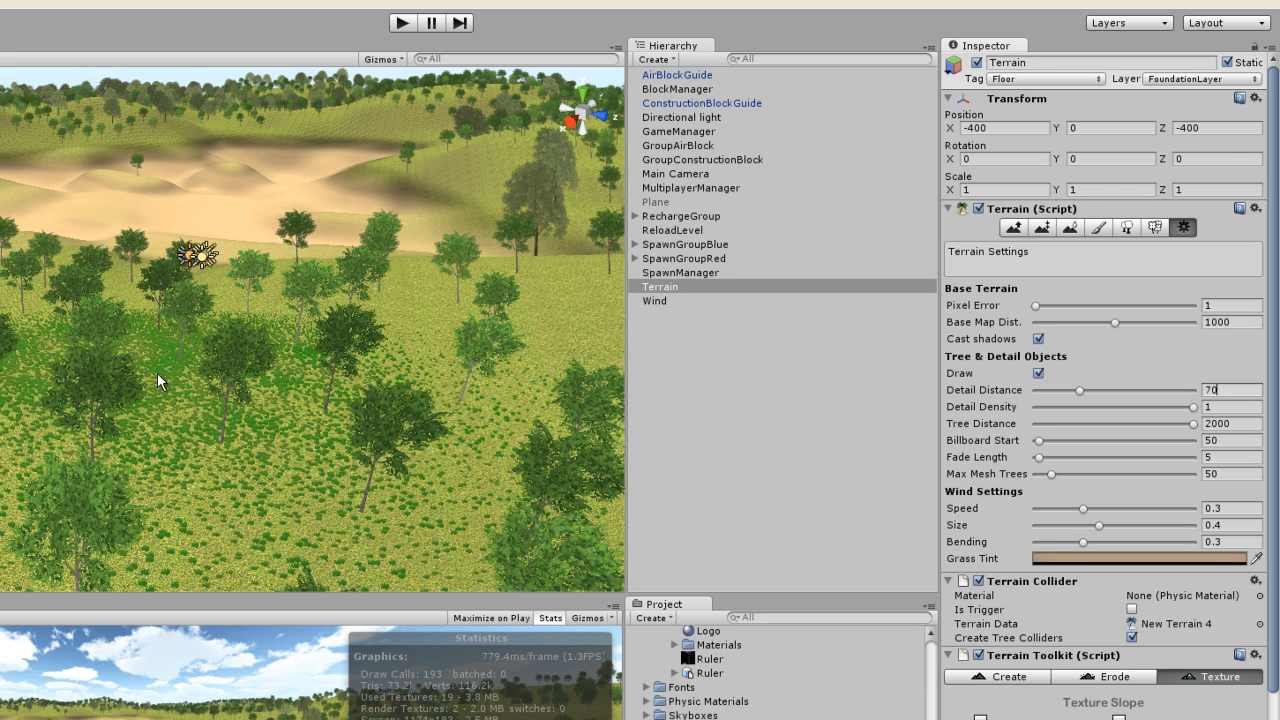
pyautogui.press('Return')
pyautogui.click(1242, 423)
pyautogui.write('360')
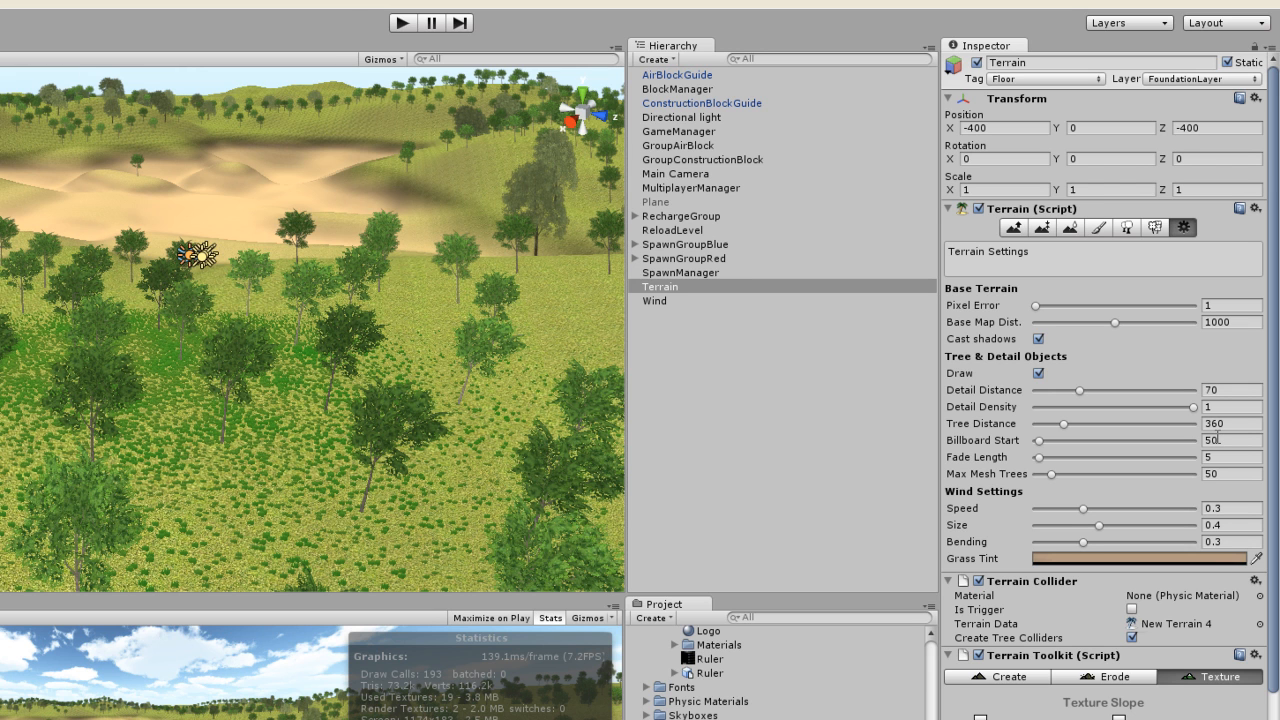
# Set the RechargeGroup object's Y position to 20.
pyautogui.click(655, 202)
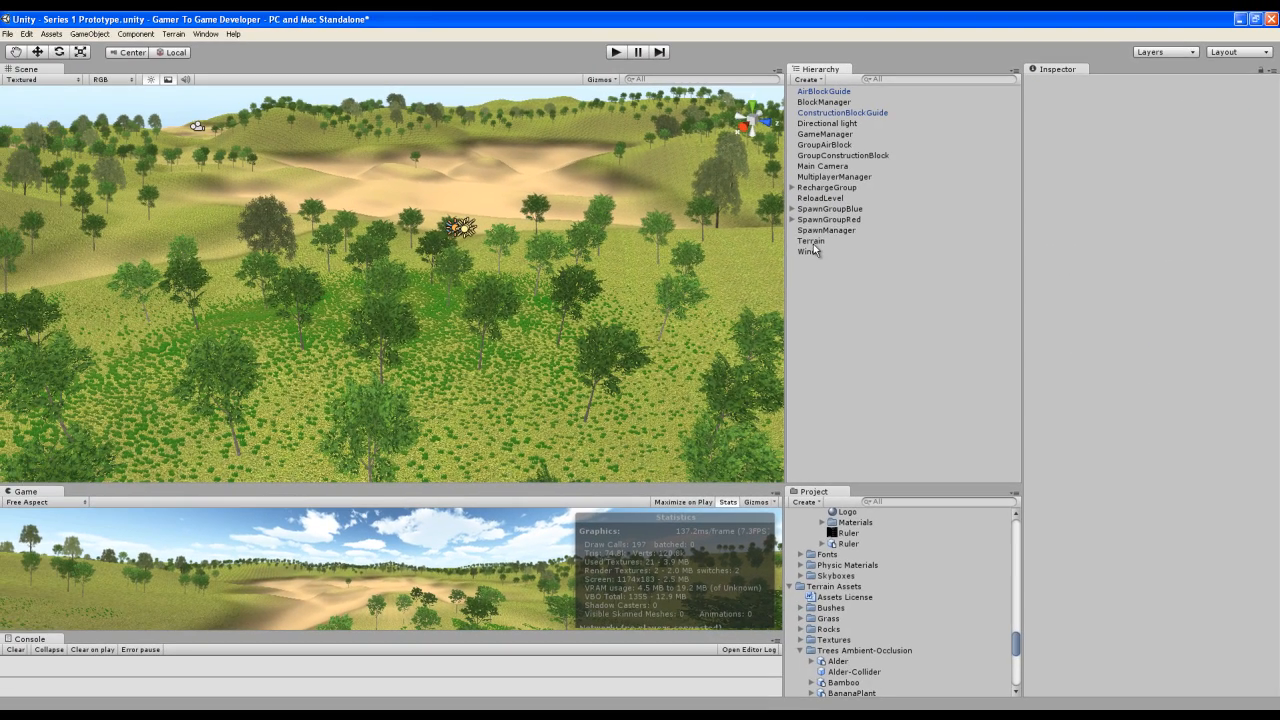
pyautogui.click(663, 288)
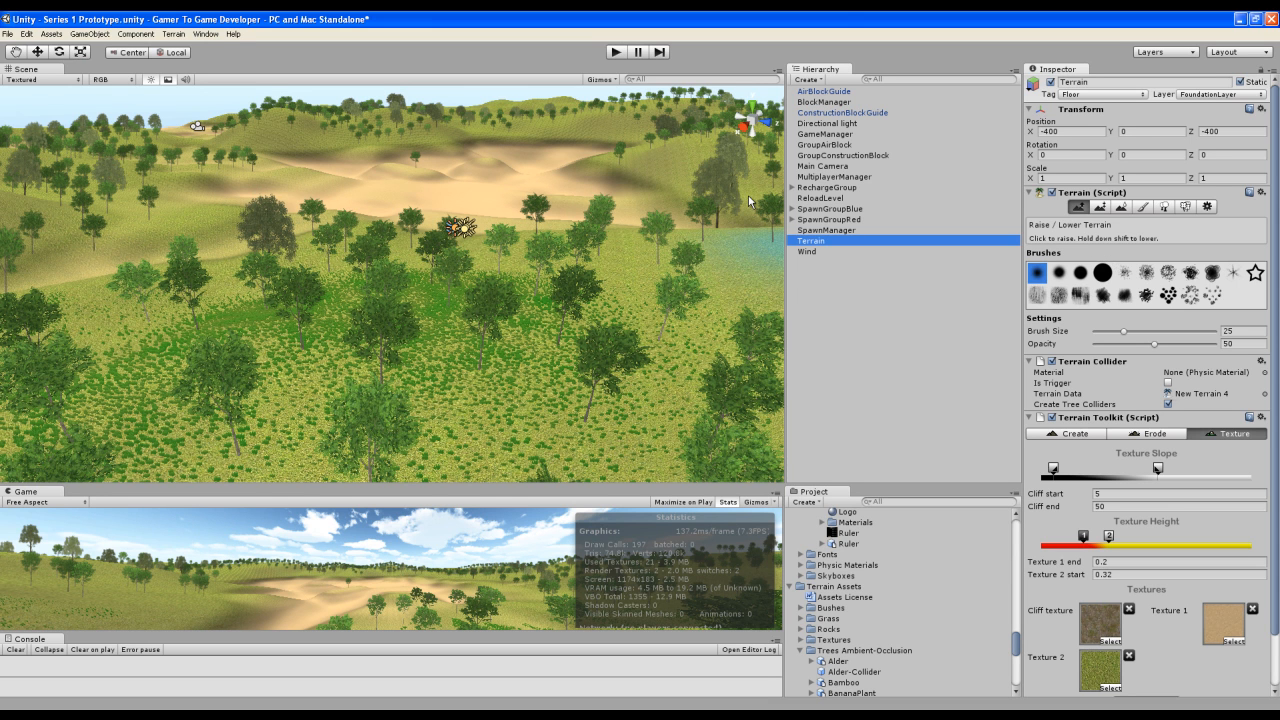
pyautogui.click(831, 189)
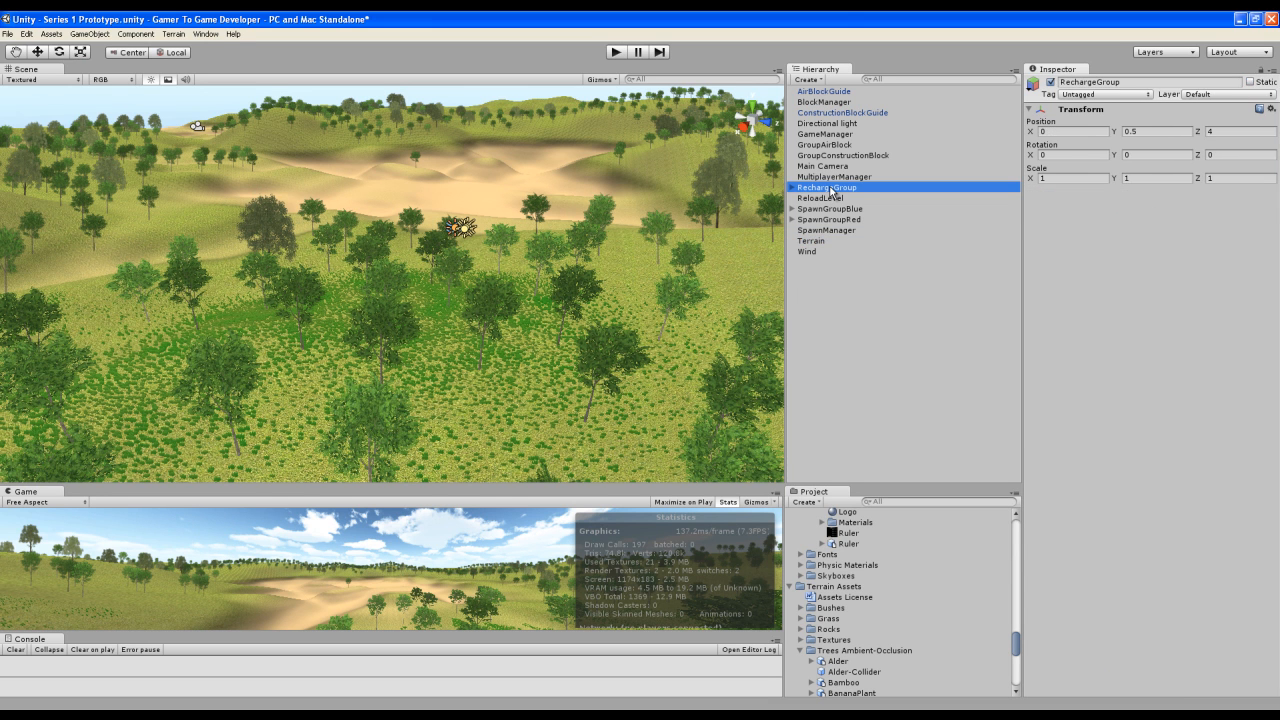
pyautogui.click(1160, 131)
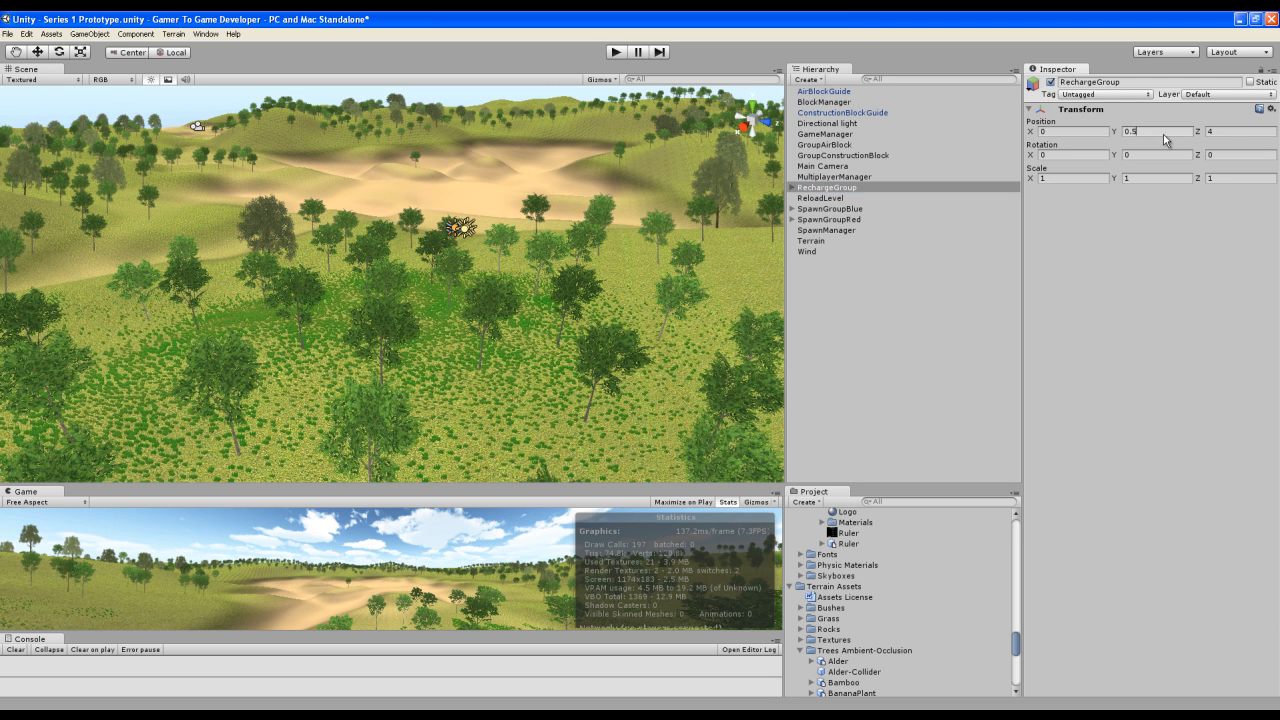
pyautogui.write('20')
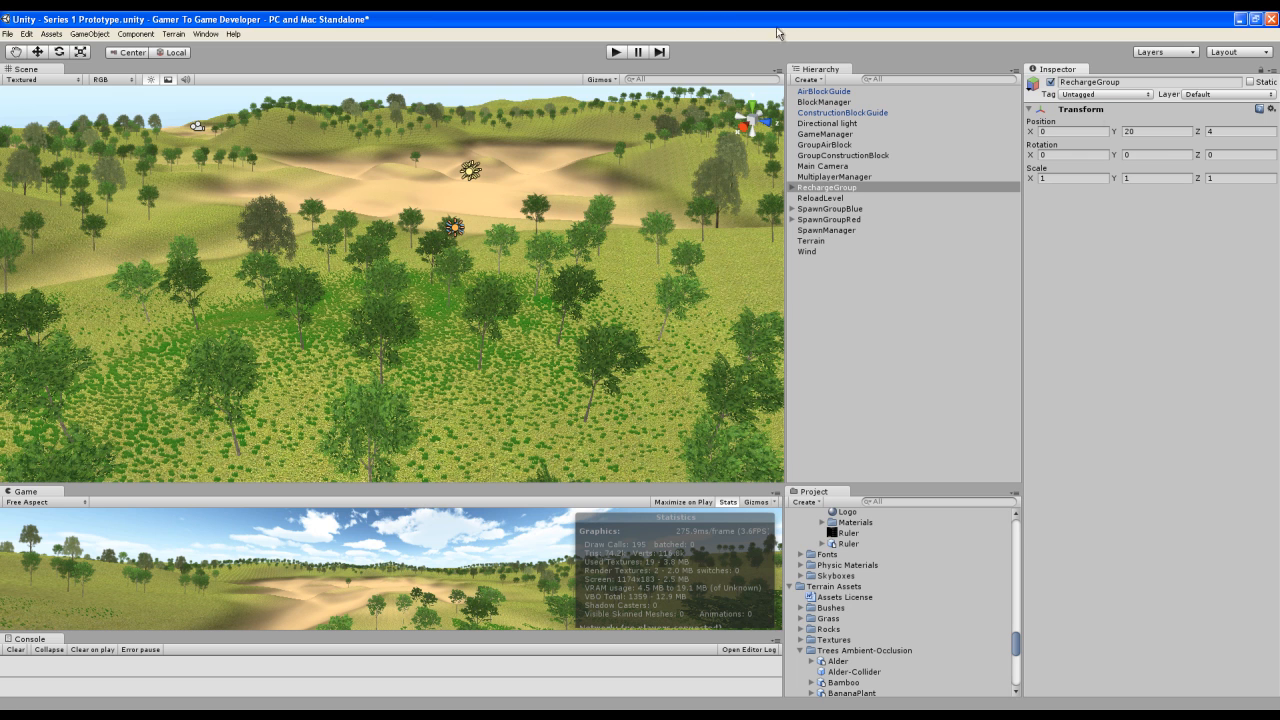
# Move RechargeGroup across the sand toward the mound with the single tree, to about X -36.5 and Z -10.
pyautogui.doubleClick(822, 189)
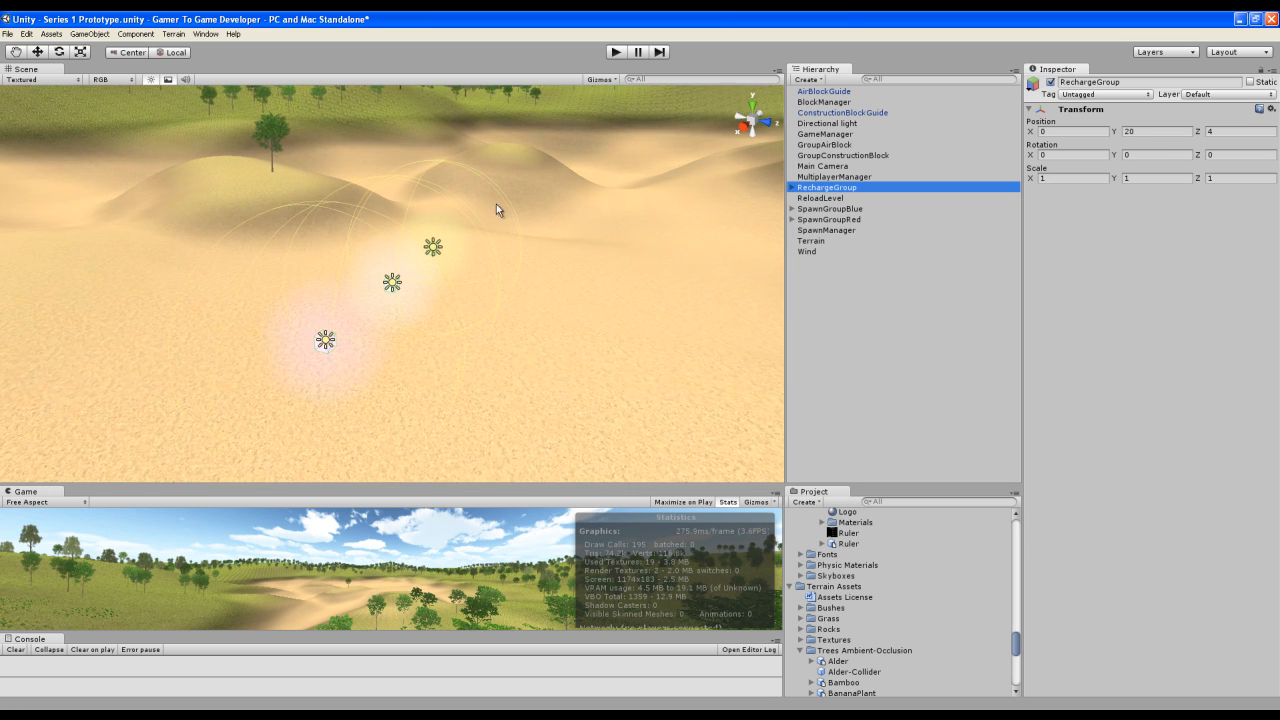
pyautogui.scroll(-5, 467, 220)
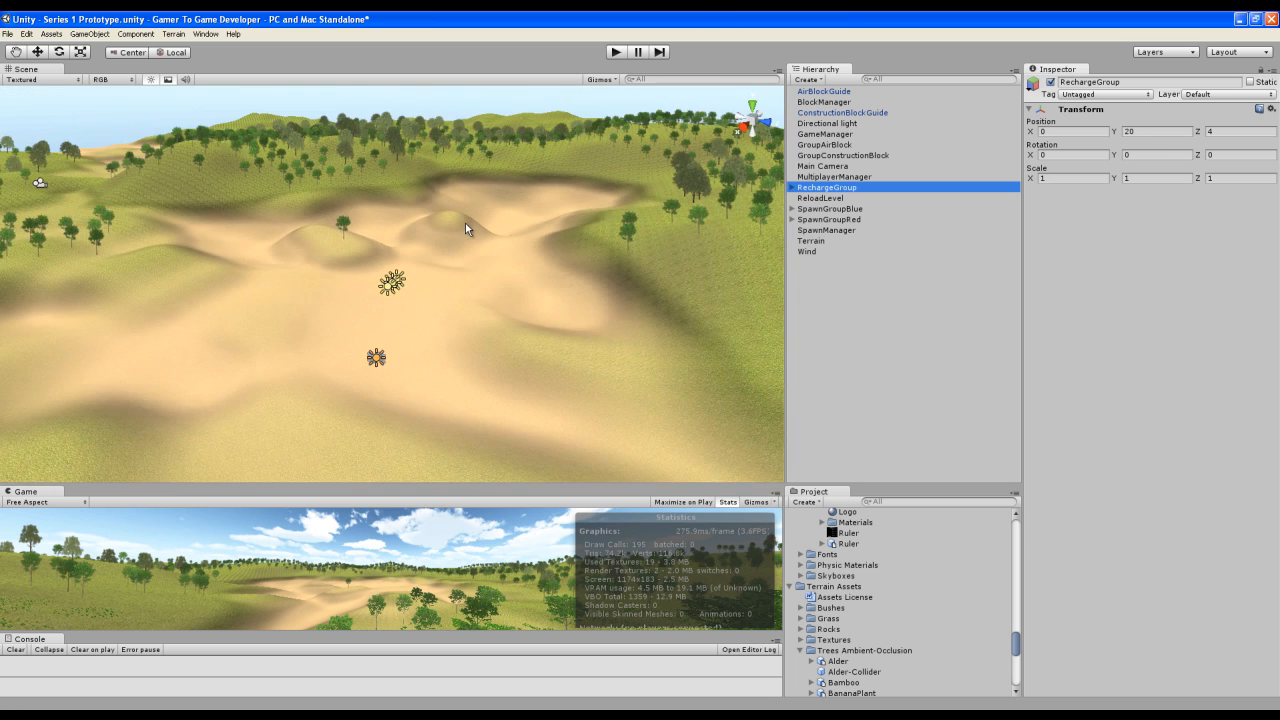
pyautogui.scroll(5, 403, 287)
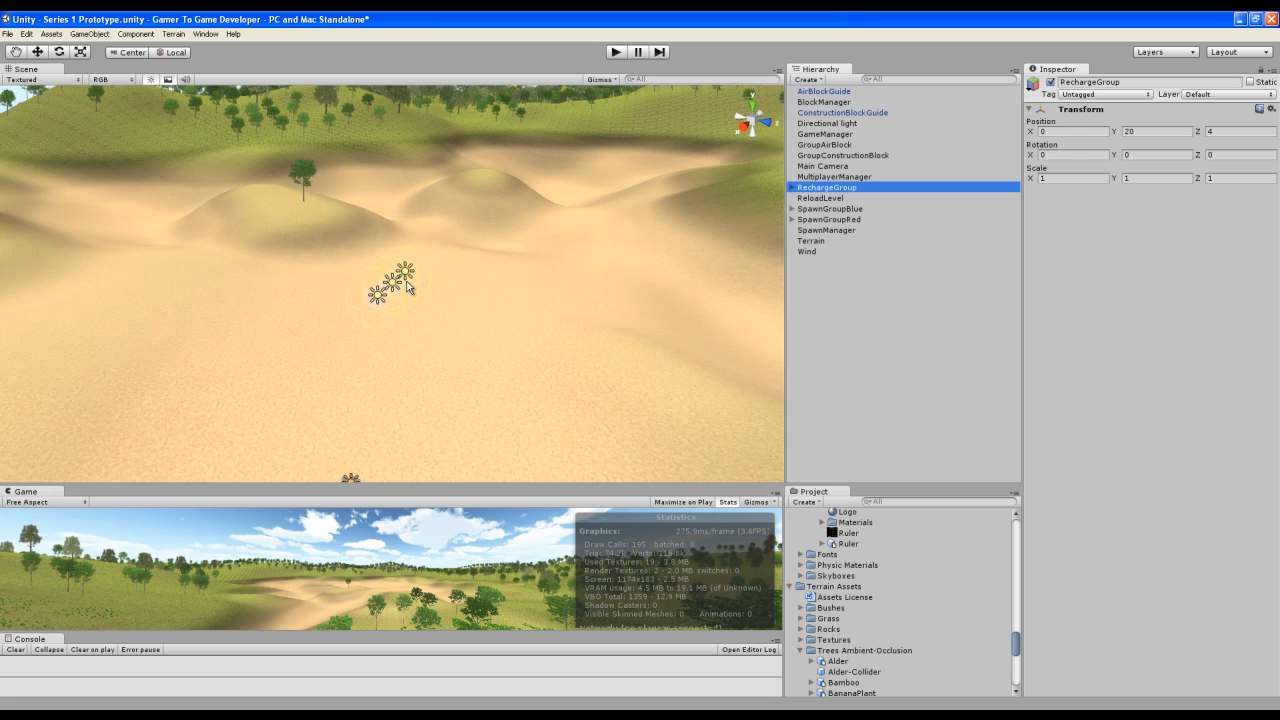
pyautogui.click(822, 193)
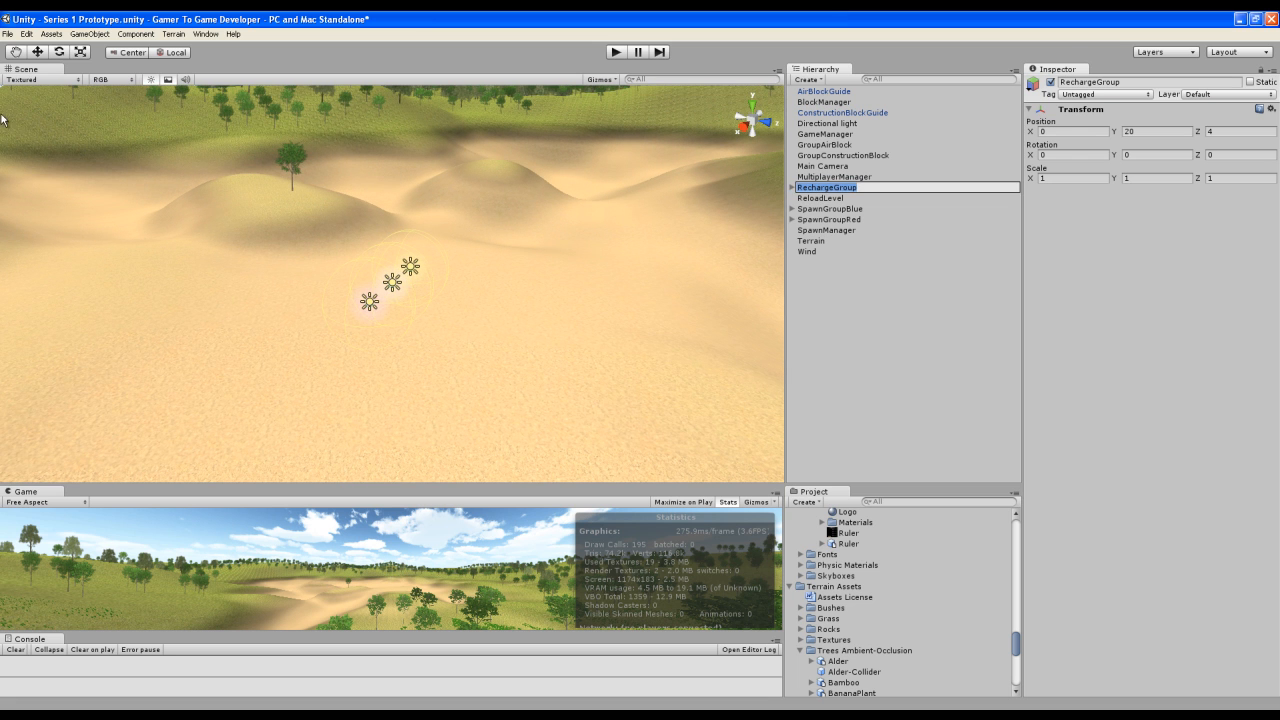
pyautogui.click(818, 343)
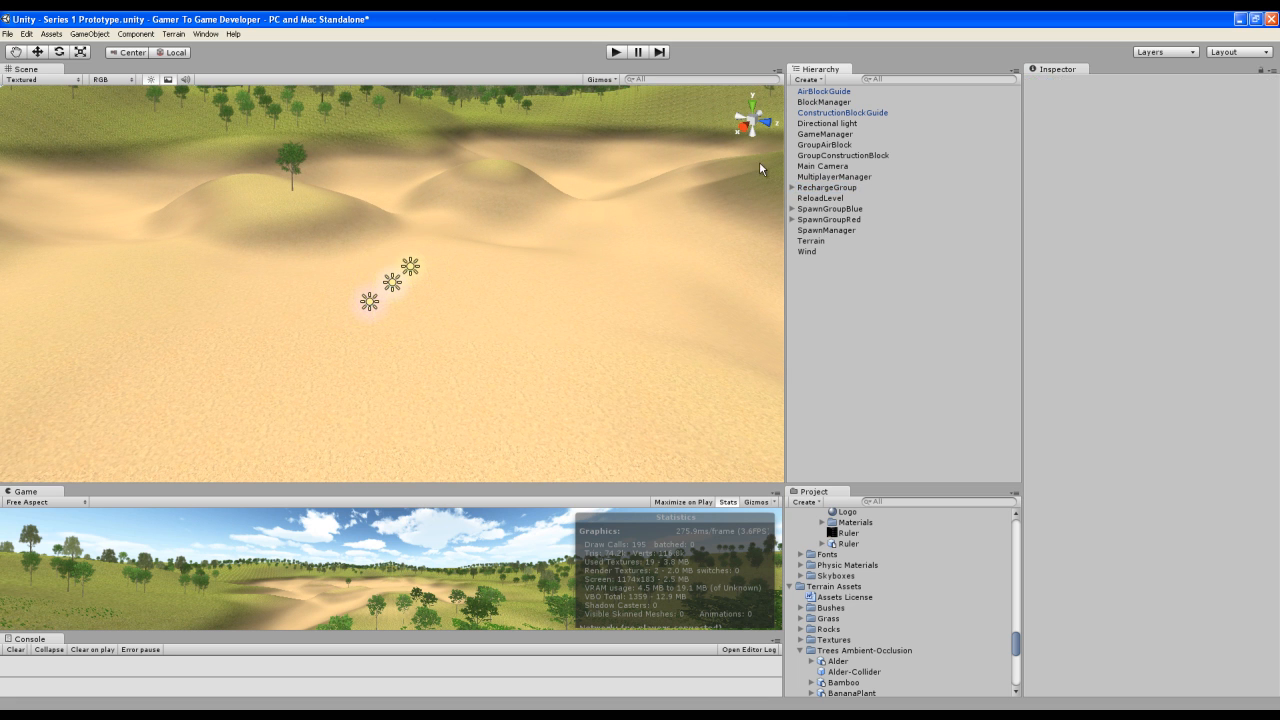
pyautogui.click(812, 189)
pyautogui.click(37, 52)
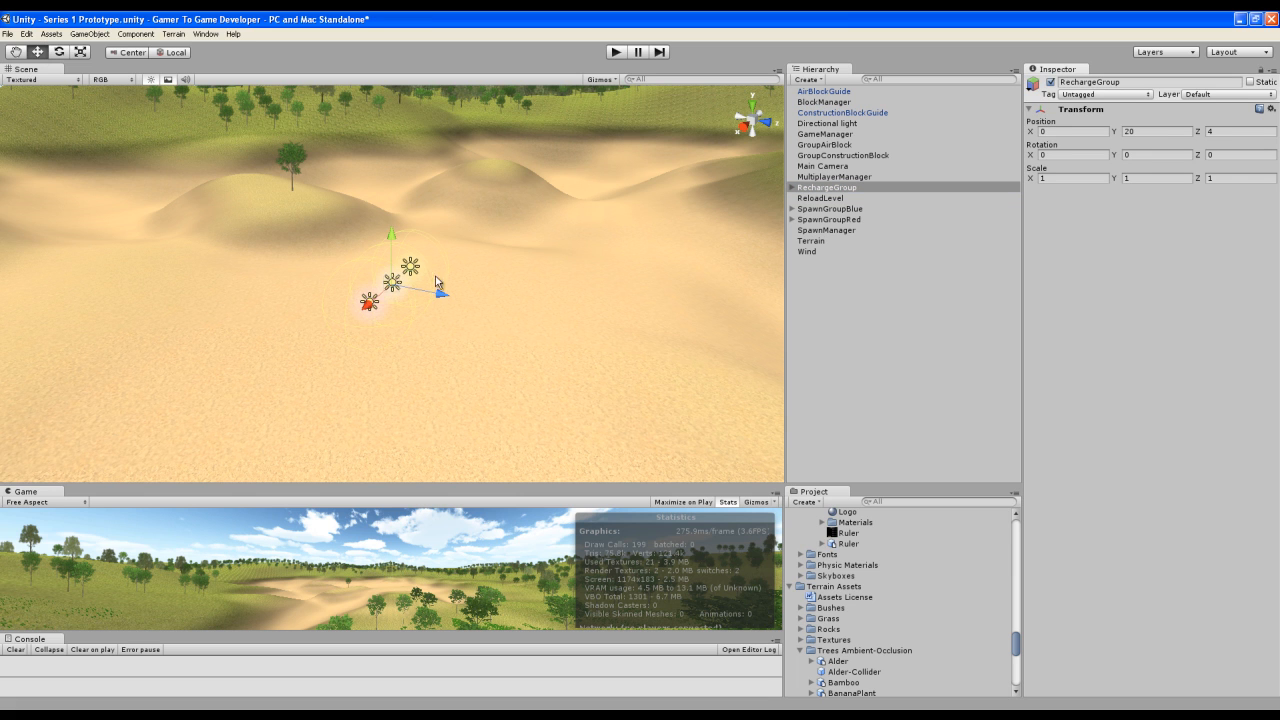
pyautogui.moveTo(443, 295); pyautogui.dragTo(396, 168)
# Place RechargeGroup over the mound beside its tree at about Z -29.8 and lower it to about Y 15.7.
pyautogui.moveTo(281, 243); pyautogui.dragTo(335, 420, button='middle')
pyautogui.moveTo(371, 257); pyautogui.dragTo(400, 482, button='middle')
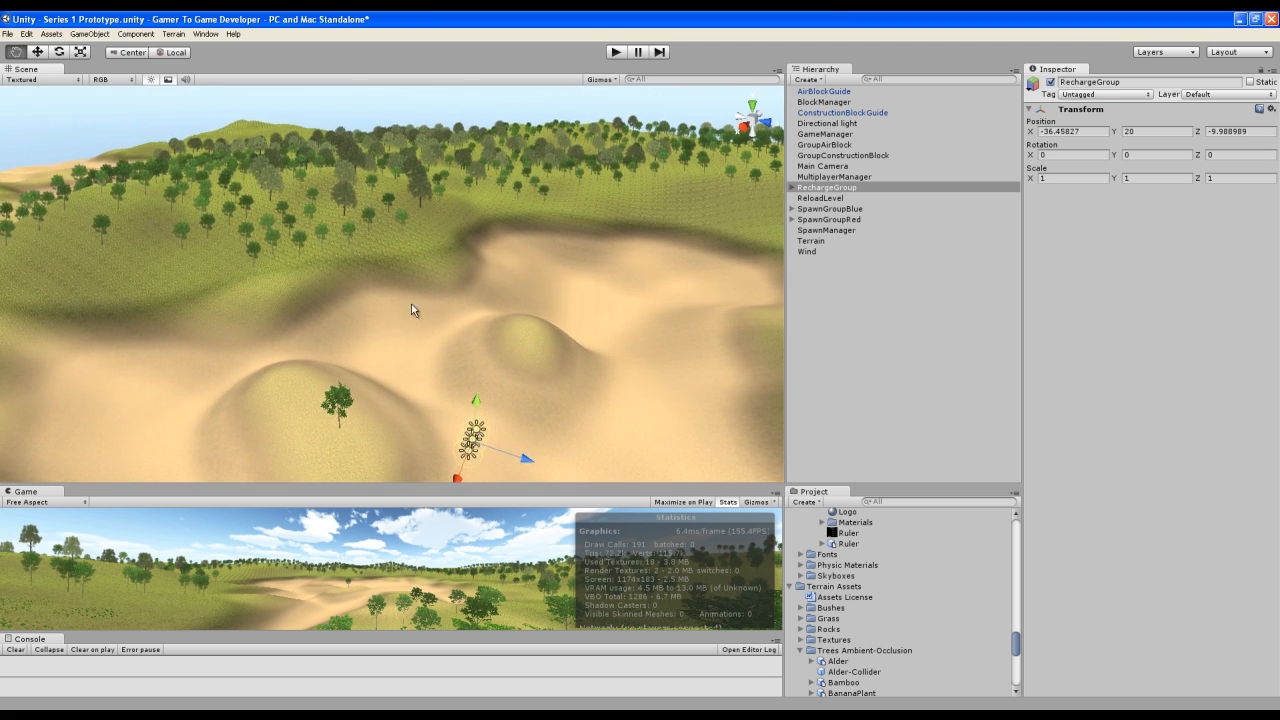
pyautogui.moveTo(413, 213); pyautogui.dragTo(428, 380, button='middle')
pyautogui.moveTo(451, 266); pyautogui.dragTo(460, 450, button='right')
pyautogui.moveTo(467, 225); pyautogui.dragTo(474, 468, button='middle')
pyautogui.moveTo(474, 468); pyautogui.dragTo(561, 294, button='right')
pyautogui.moveTo(544, 282); pyautogui.dragTo(403, 238)
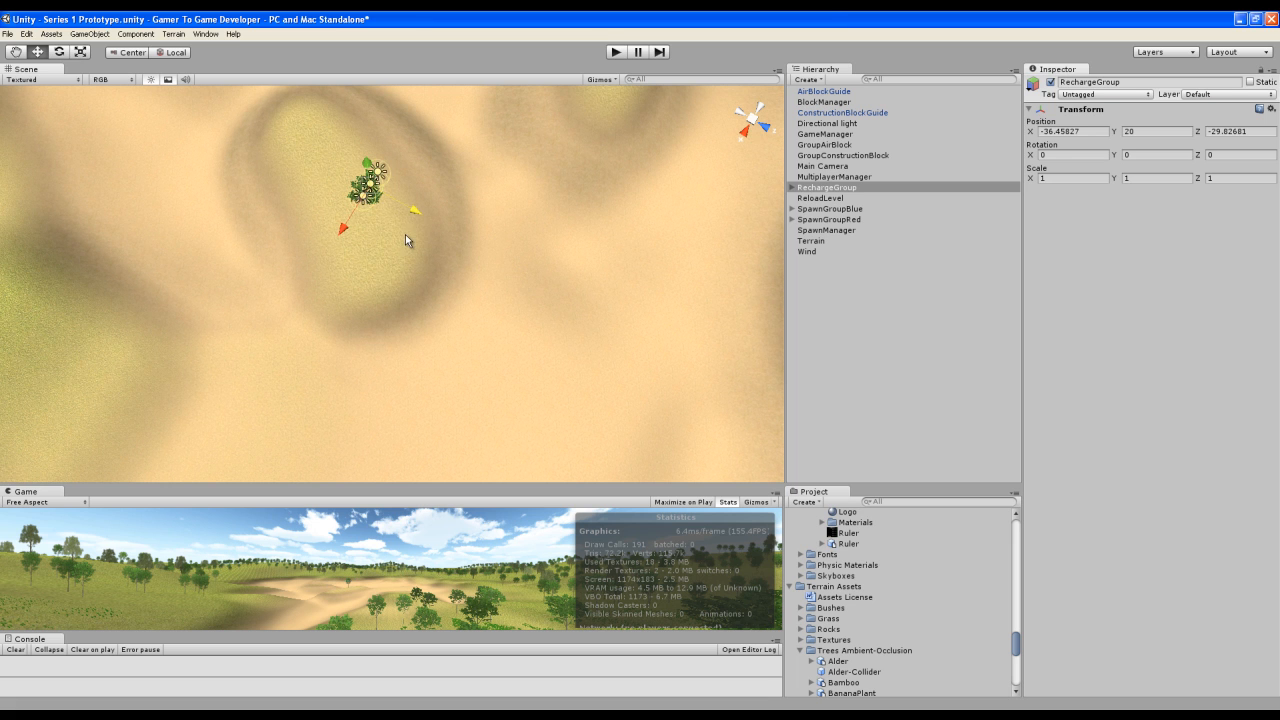
pyautogui.moveTo(370, 178)
pyautogui.mouseDown()
pyautogui.moveTo(380, 205)
pyautogui.moveTo(371, 195)
pyautogui.mouseUp()
pyautogui.moveTo(404, 330); pyautogui.dragTo(358, 283, button='right')
pyautogui.moveTo(361, 268); pyautogui.dragTo(362, 260)
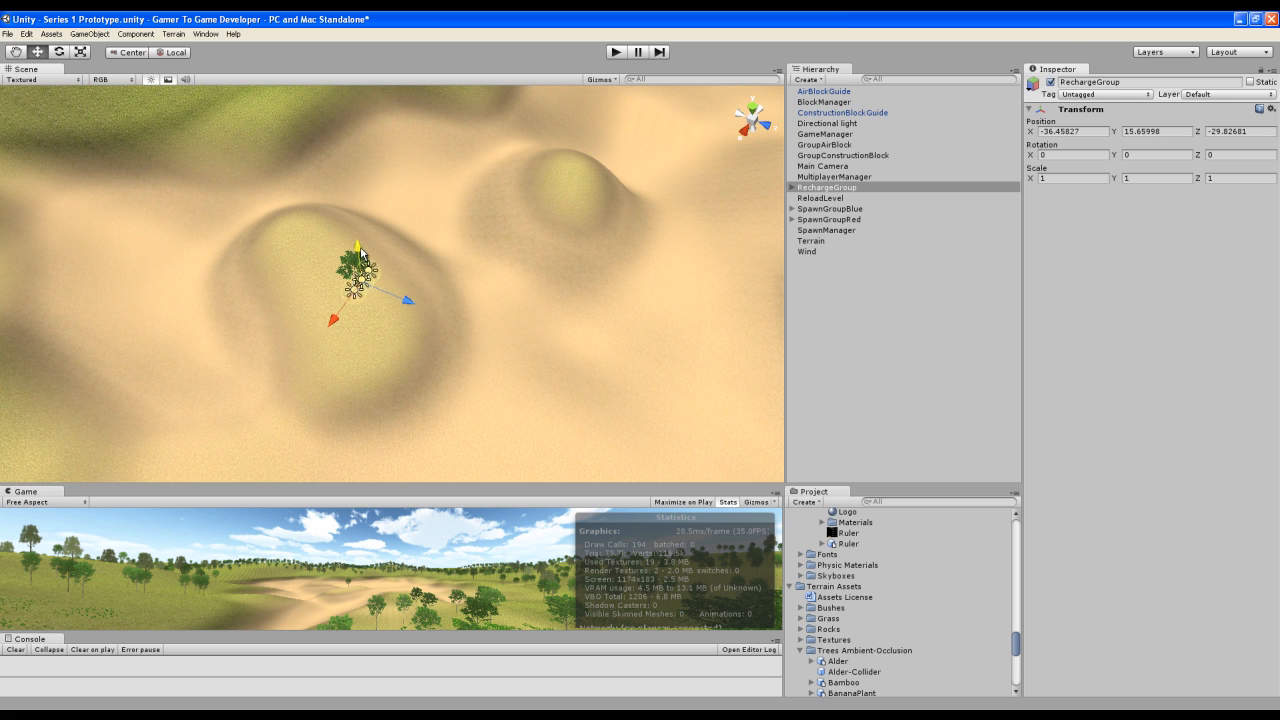
# Settle RechargeGroup close to the mound's surface near the tree, at about X -31.8, Y 15 and Z -30.
pyautogui.moveTo(390, 355); pyautogui.dragTo(423, 131, button='right')
pyautogui.moveTo(433, 370); pyautogui.dragTo(517, 420, button='right')
pyautogui.moveTo(213, 183); pyautogui.dragTo(603, 308, button='right')
pyautogui.press('w')
pyautogui.moveTo(492, 318); pyautogui.dragTo(640, 440)
pyautogui.moveTo(326, 384); pyautogui.dragTo(363, 369, button='right')
pyautogui.press('f')
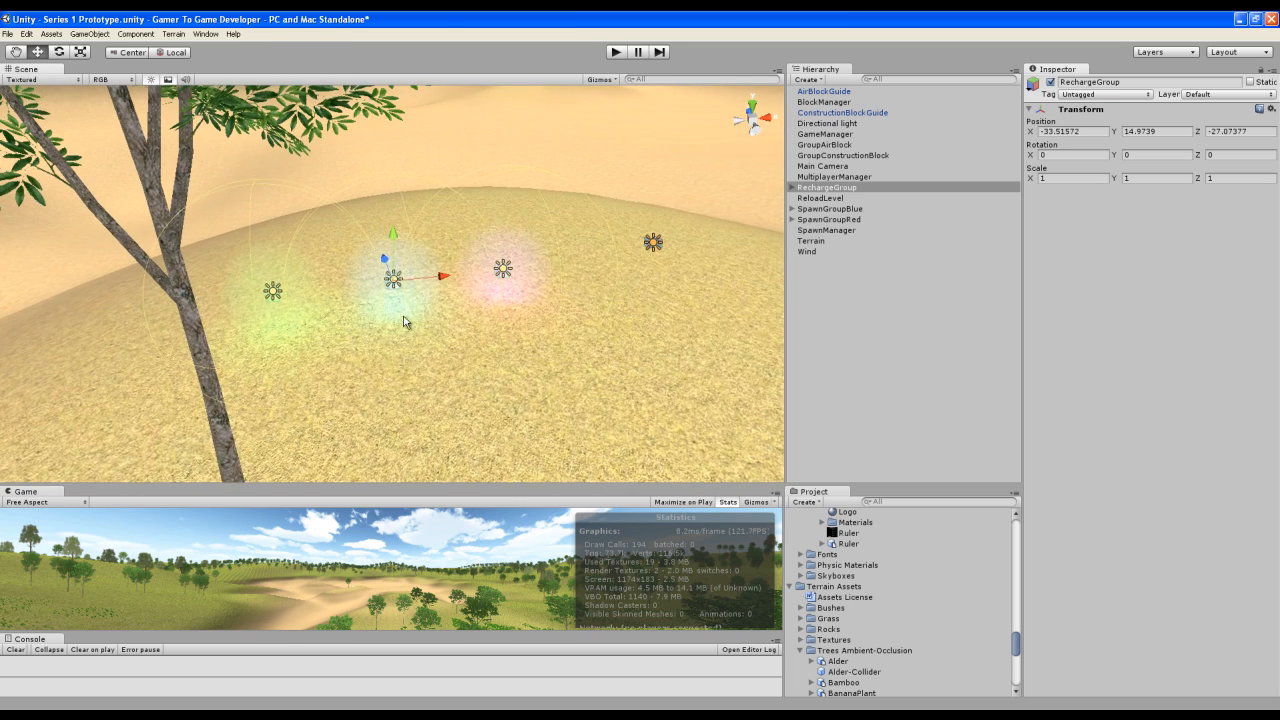
pyautogui.moveTo(440, 284); pyautogui.dragTo(573, 311)
# Examine the recharge lights from several sides and distances to check how they sit on the mound.
pyautogui.scroll(-12, 560, 306)
pyautogui.moveTo(479, 330); pyautogui.dragTo(410, 43, button='middle')
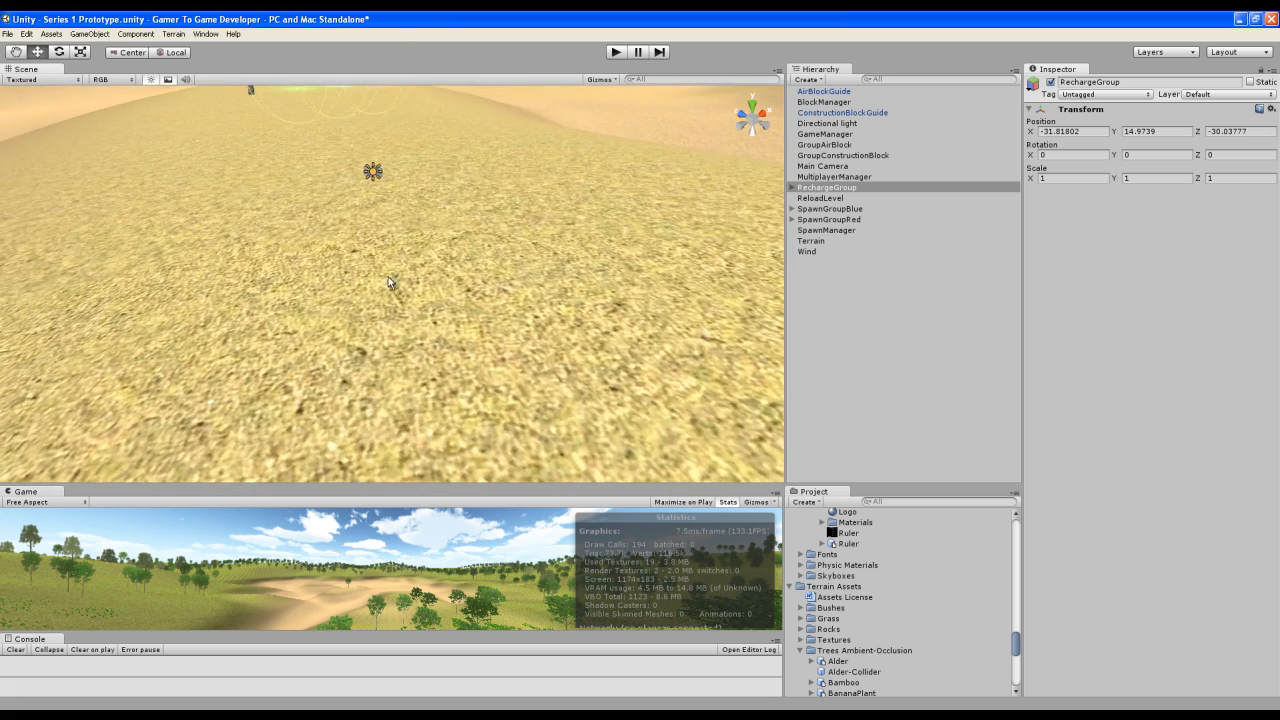
pyautogui.moveTo(392, 336); pyautogui.dragTo(364, 266, button='right')
pyautogui.moveTo(334, 314); pyautogui.dragTo(538, 274, button='middle')
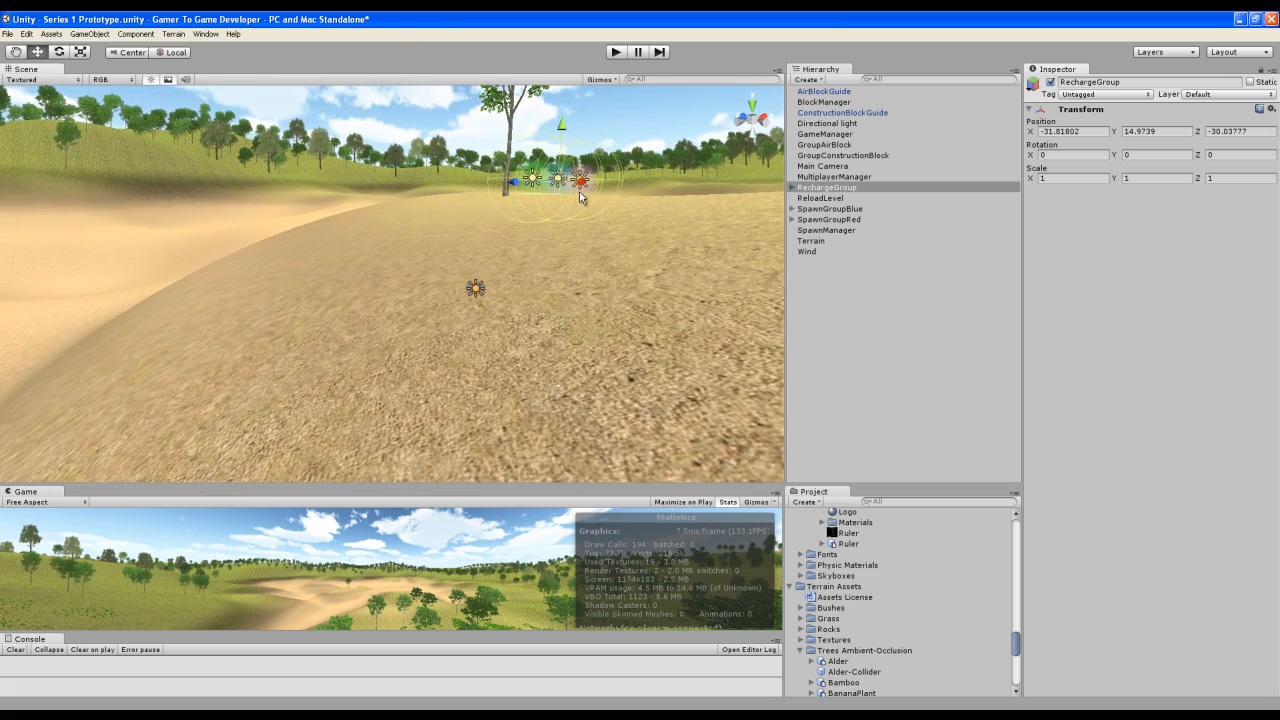
pyautogui.moveTo(614, 204); pyautogui.dragTo(549, 227, button='middle')
pyautogui.moveTo(631, 212); pyautogui.dragTo(363, 303, button='middle')
pyautogui.moveTo(500, 217)
pyautogui.mouseDown(button='middle')
pyautogui.moveTo(440, 328)
pyautogui.moveTo(538, 324)
pyautogui.mouseUp(button='middle')
pyautogui.moveTo(372, 302); pyautogui.dragTo(472, 296, button='right')
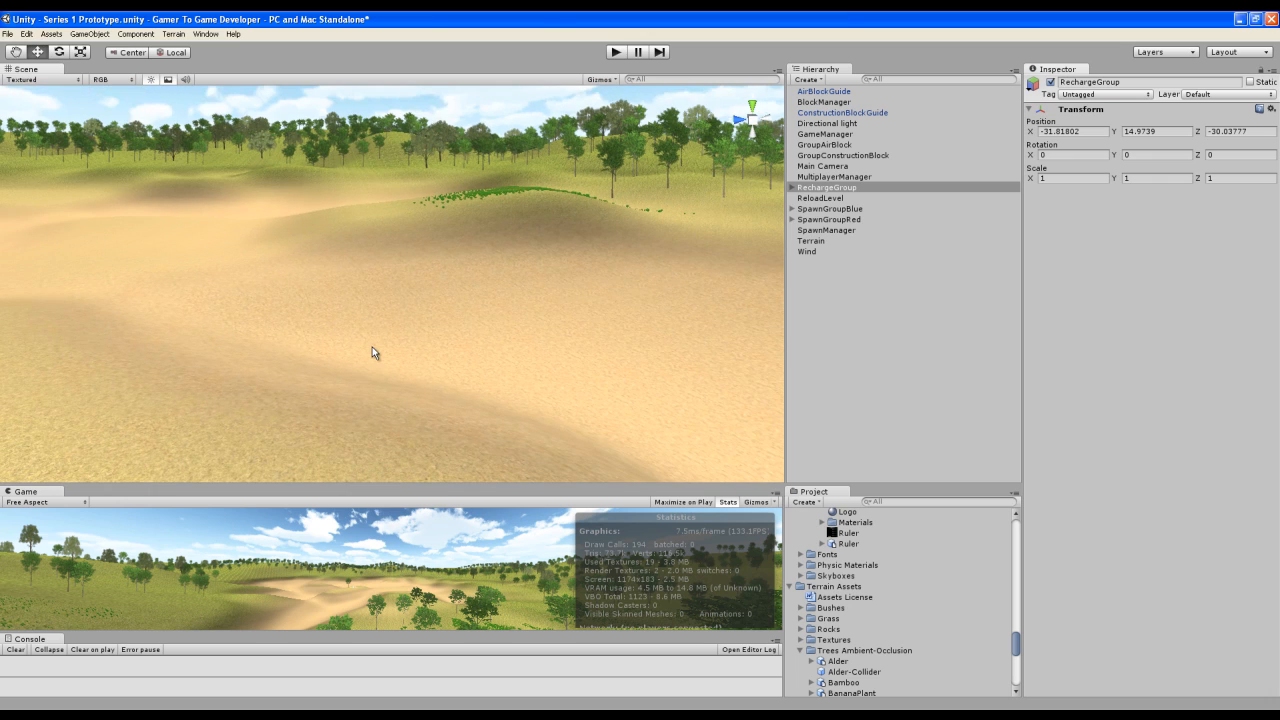
pyautogui.moveTo(372, 347); pyautogui.dragTo(586, 367, button='right')
pyautogui.press('a')
pyautogui.scroll(-10, 598, 349)
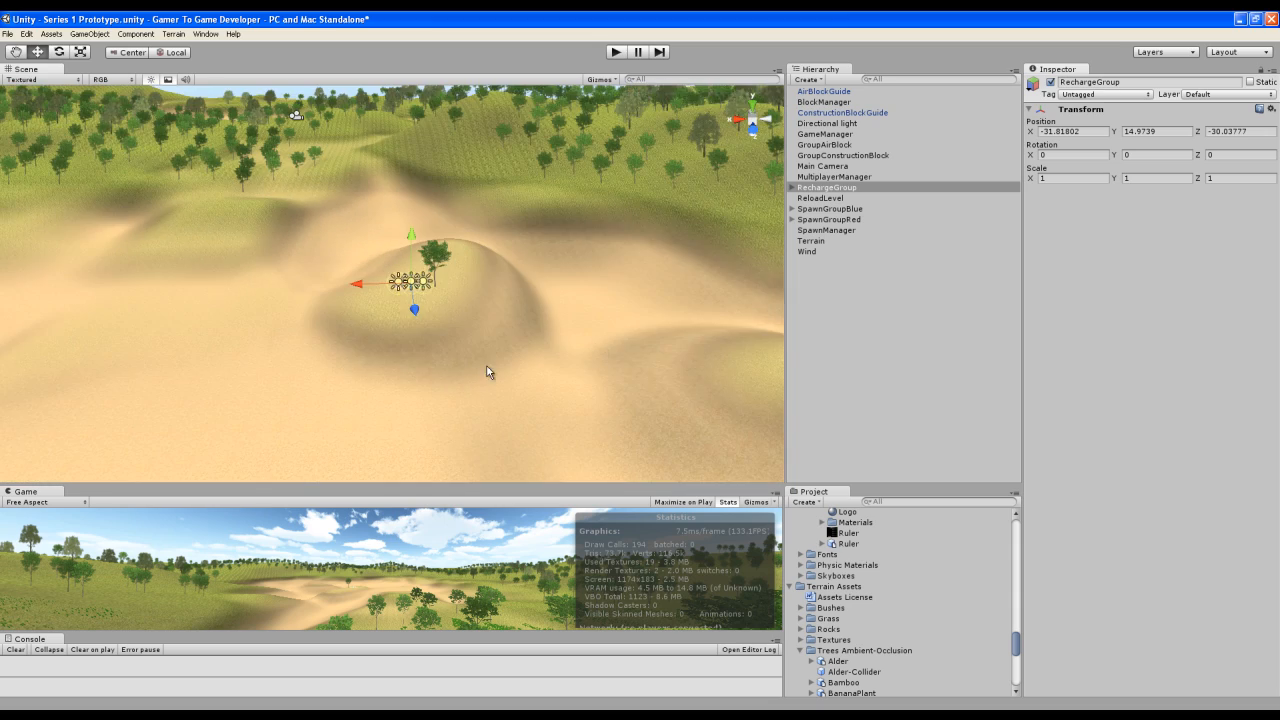
pyautogui.scroll(-10, 428, 362)
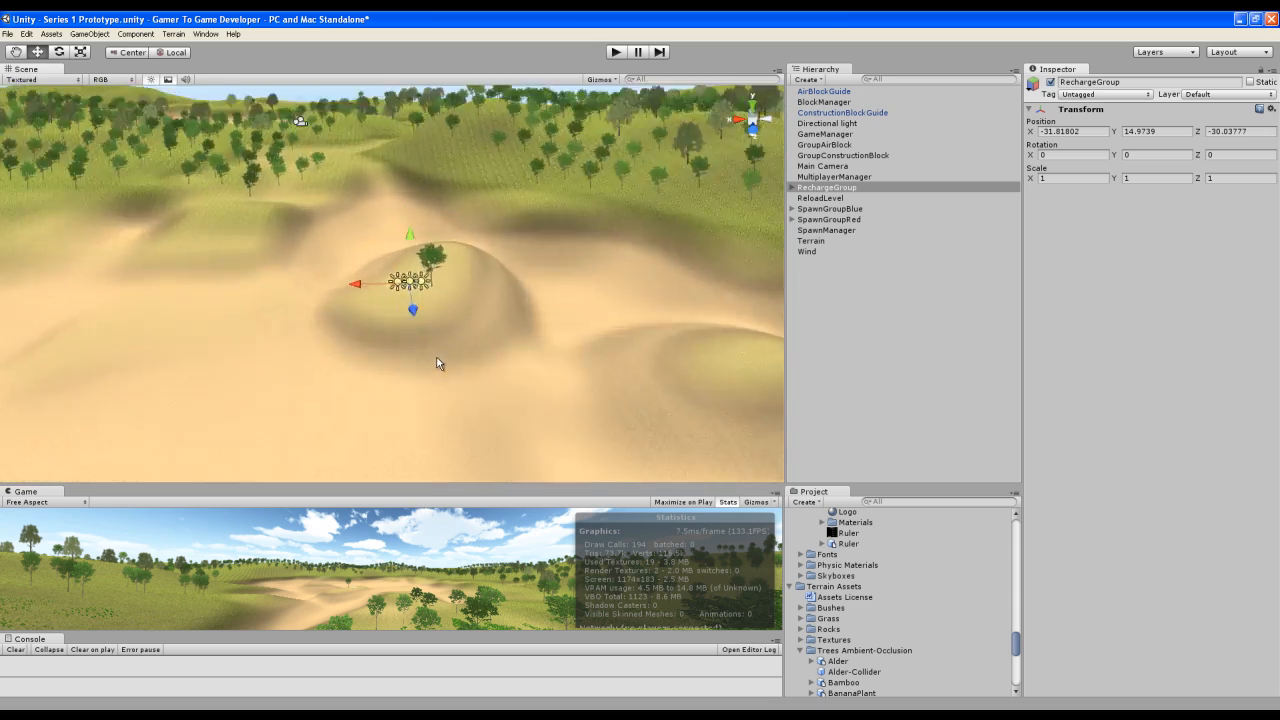
pyautogui.scroll(10, 422, 291)
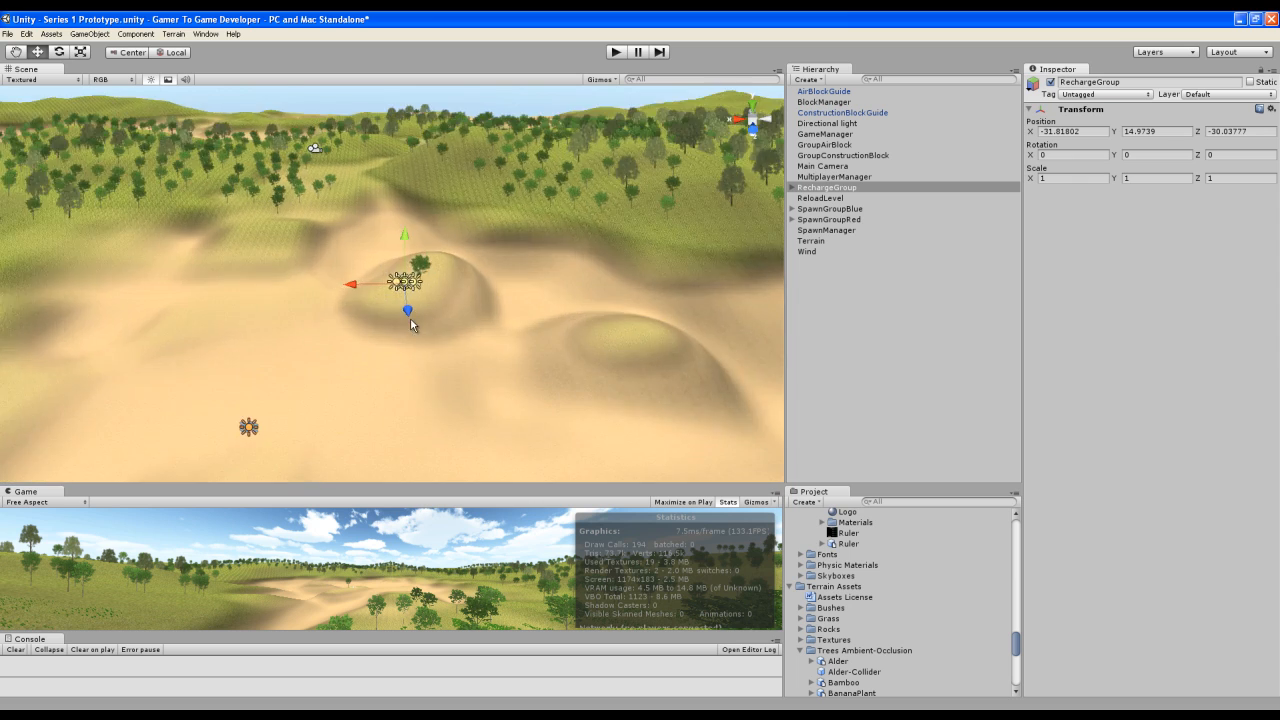
pyautogui.scroll(4, 421, 342)
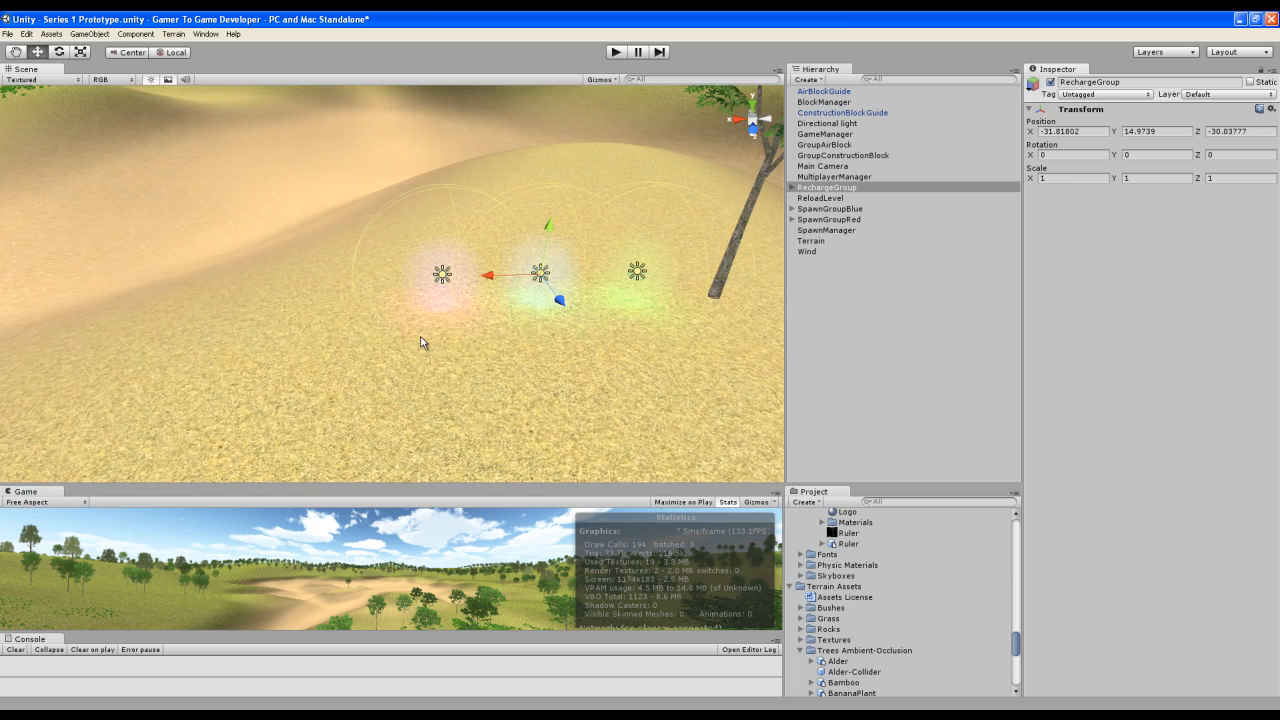
pyautogui.scroll(2, 428, 362)
pyautogui.moveTo(428, 362); pyautogui.dragTo(470, 286, button='middle')
pyautogui.press('f')
pyautogui.moveTo(260, 294); pyautogui.dragTo(293, 291, button='right')
pyautogui.moveTo(243, 289); pyautogui.dragTo(315, 358, button='middle')
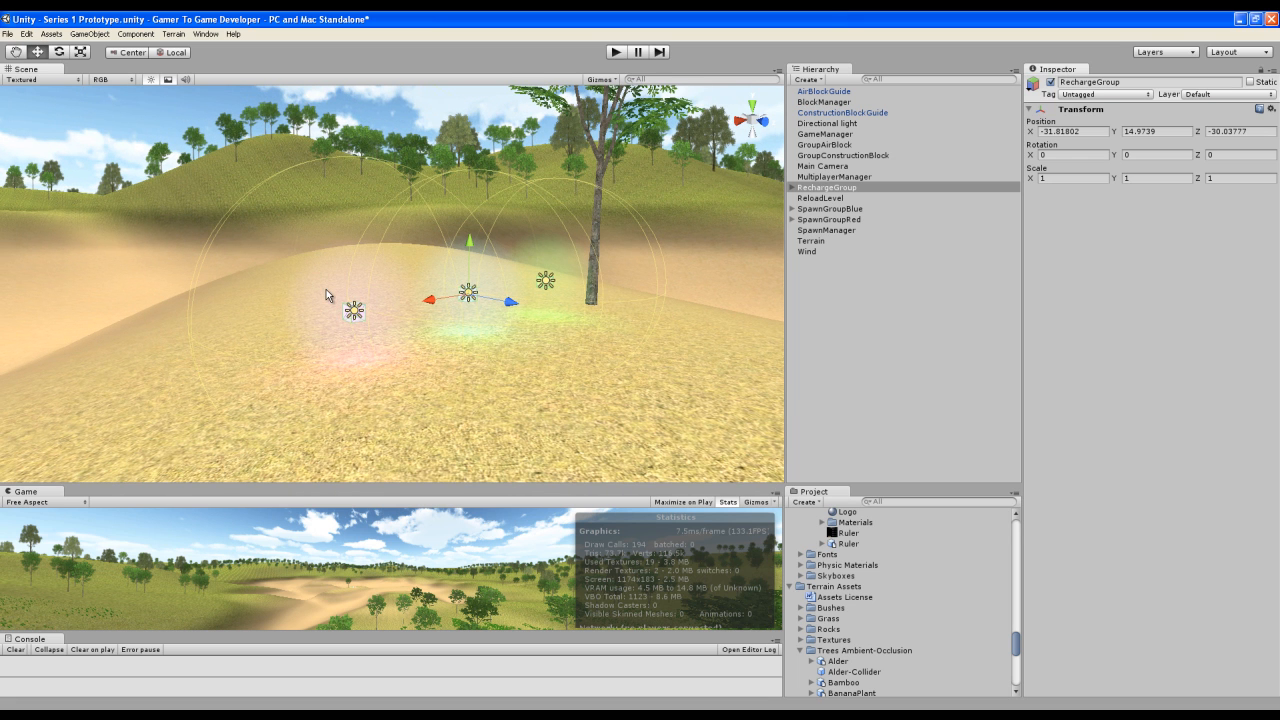
pyautogui.scroll(1, 326, 289)
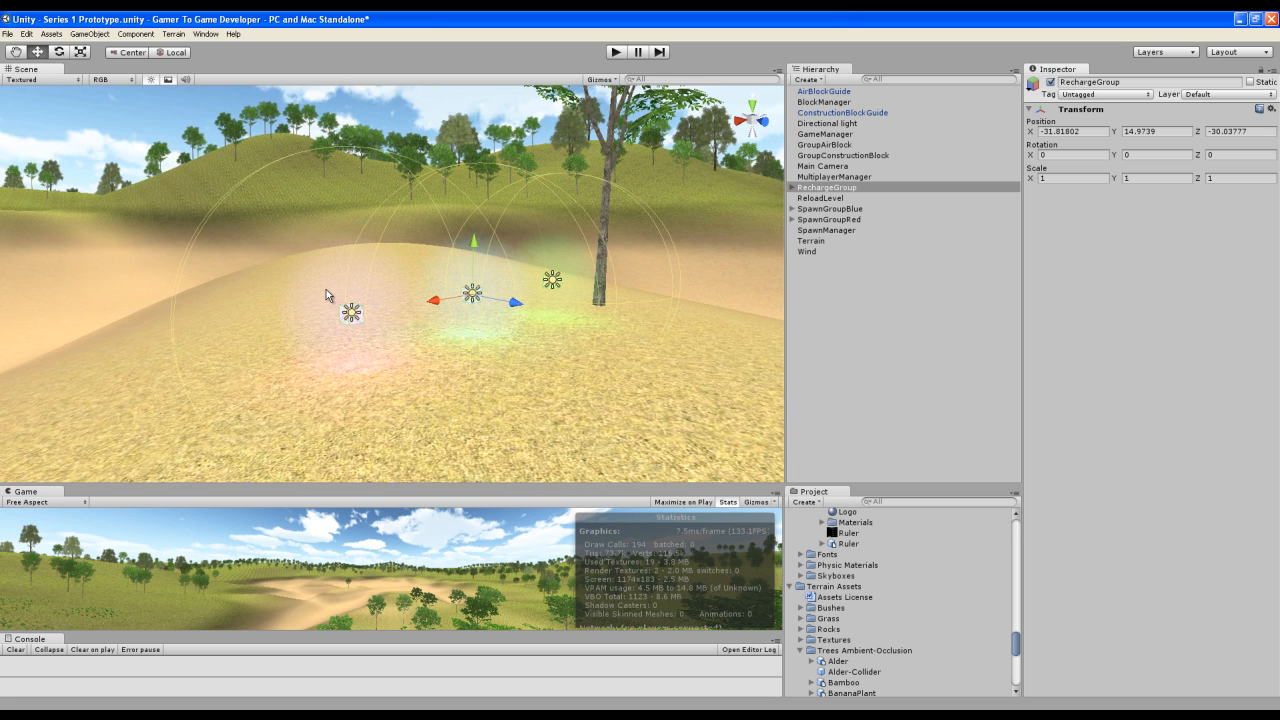
# Set RechargeGroup's position to X -31, Y 14.9 and Z -30.
pyautogui.click(1179, 131)
pyautogui.write('14.9')
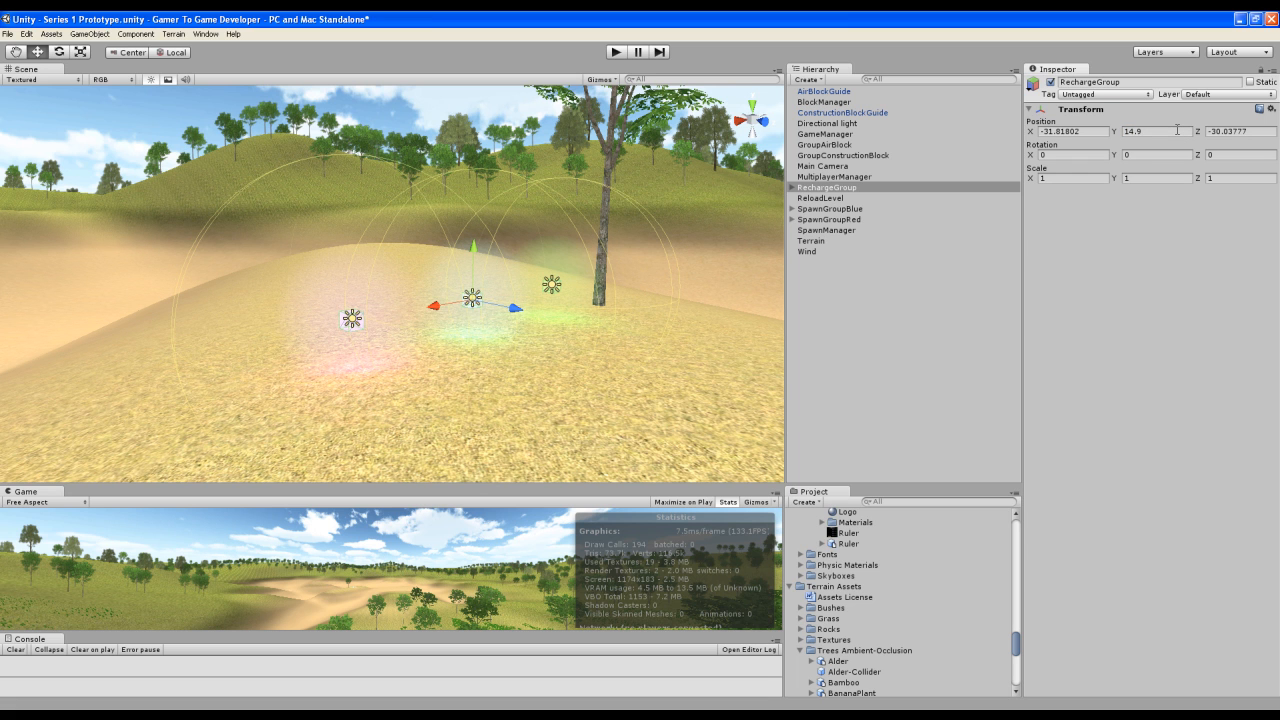
pyautogui.click(1271, 127)
pyautogui.write('-30')
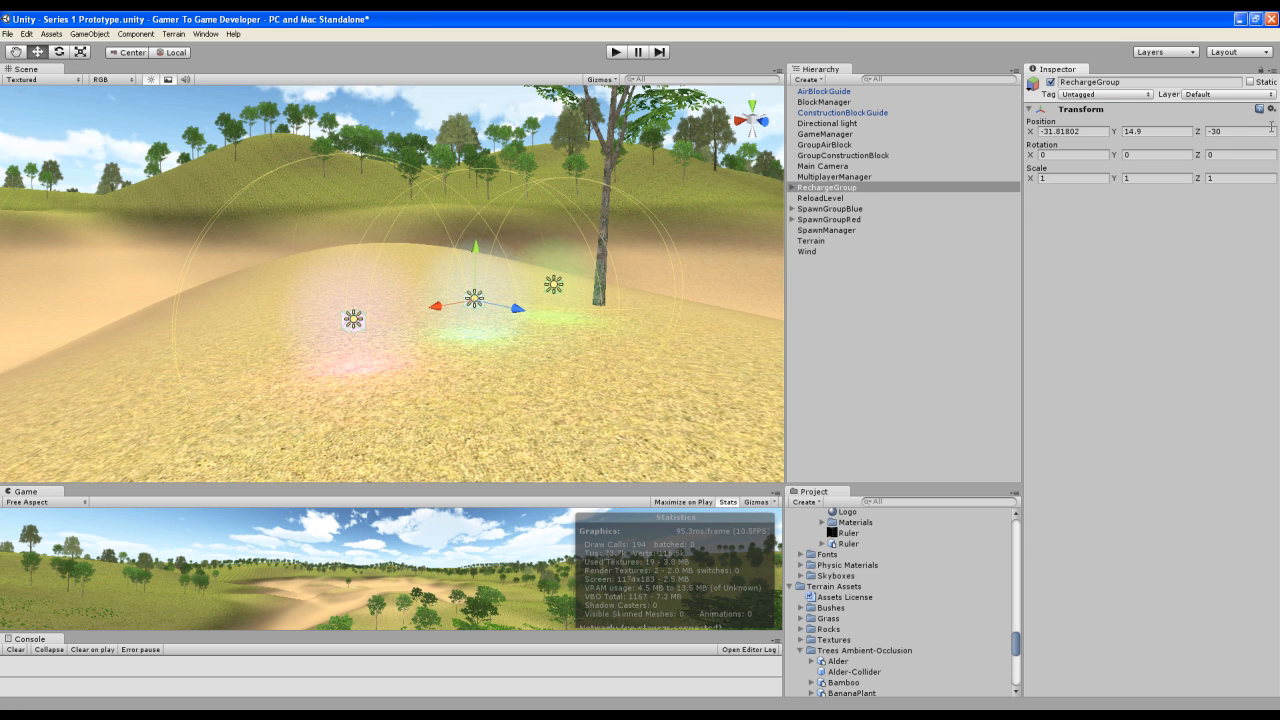
pyautogui.click(1080, 133)
pyautogui.write('-31')
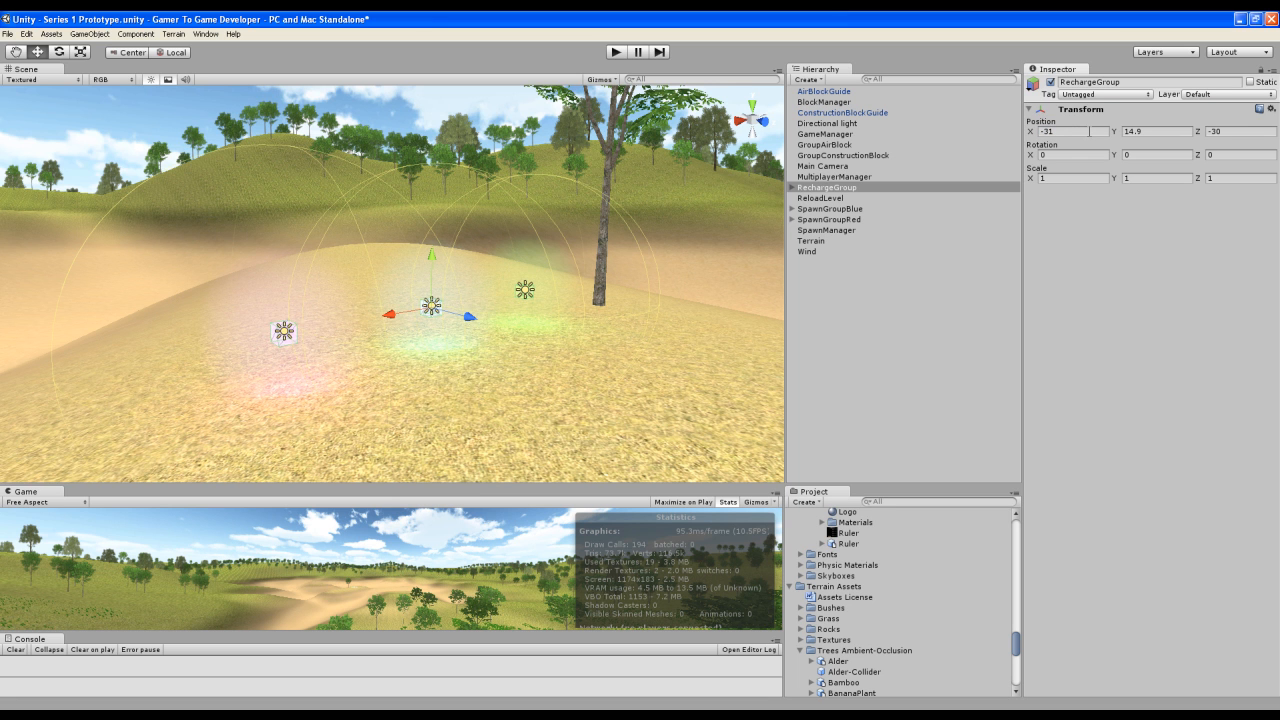
# Check the recharge lights on the mound from farther back and enlarge the Game view by shrinking the Scene view.
pyautogui.moveTo(629, 394); pyautogui.dragTo(595, 366, button='right')
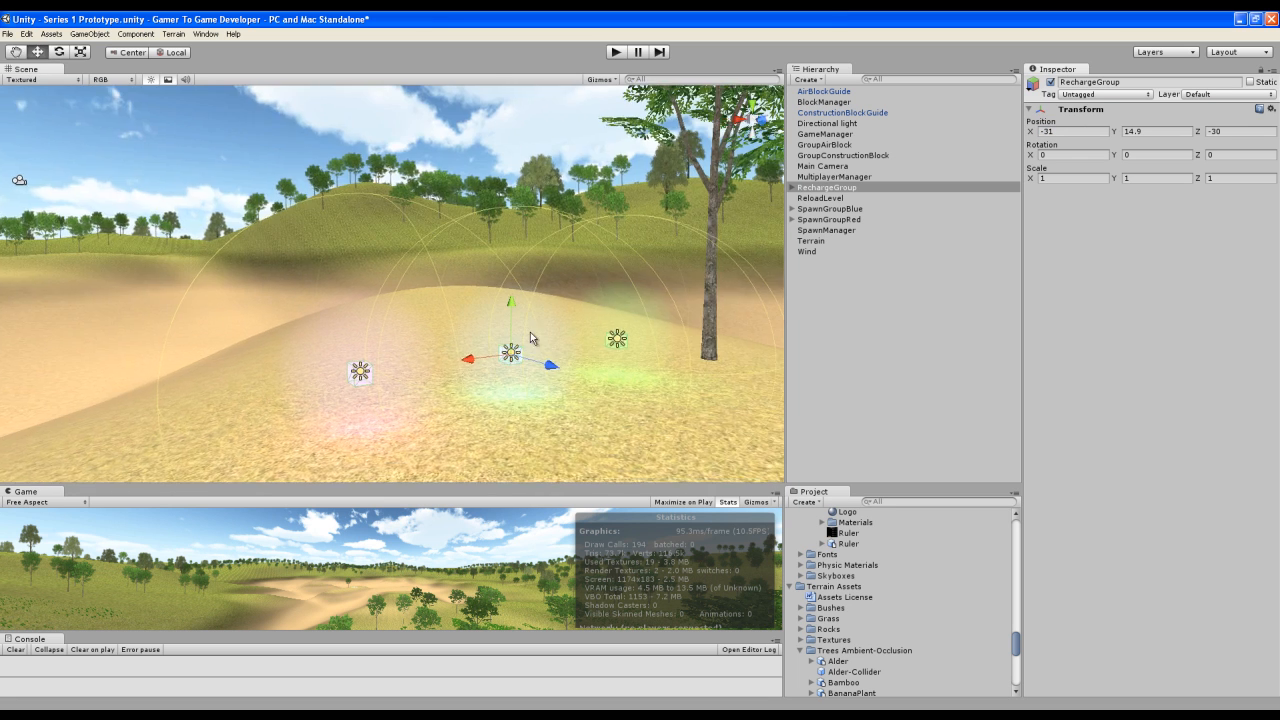
pyautogui.scroll(-10, 480, 294)
pyautogui.moveTo(302, 241); pyautogui.dragTo(377, 394, button='middle')
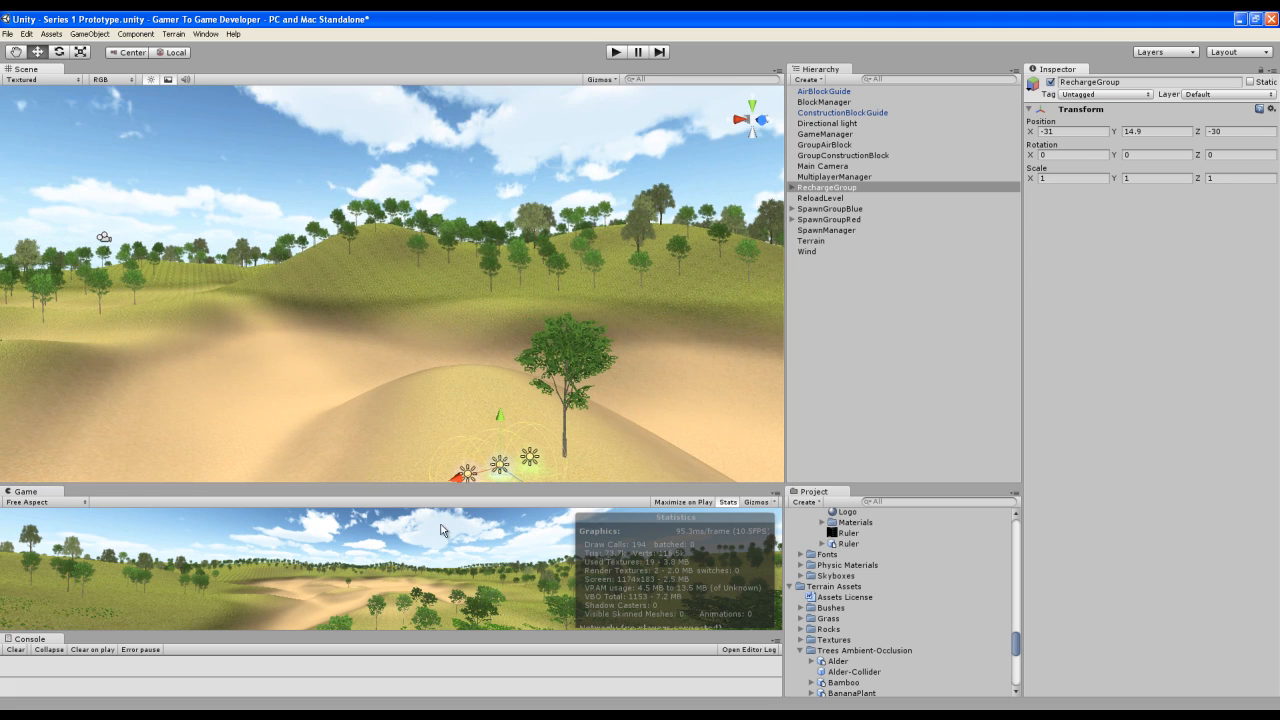
pyautogui.moveTo(446, 486); pyautogui.dragTo(445, 263)
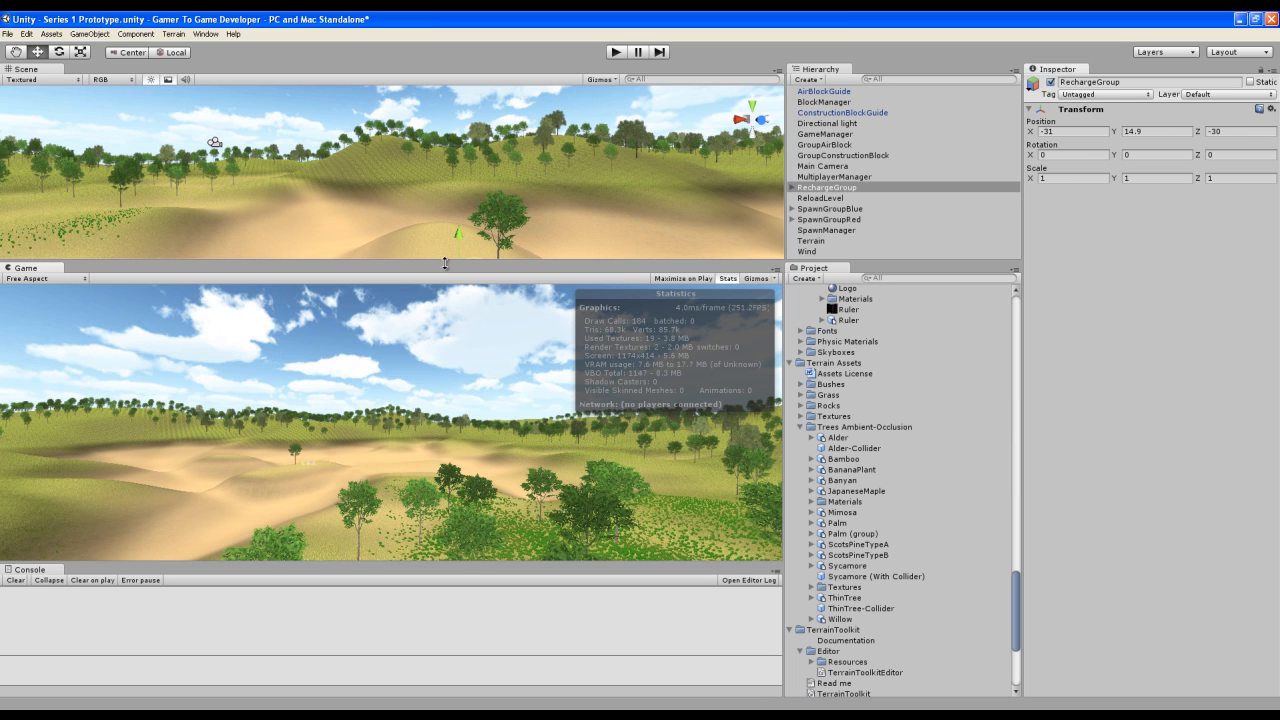
# Build and run the prototype, then start a server in the built game with the offered name and port.
pyautogui.click(7, 34)
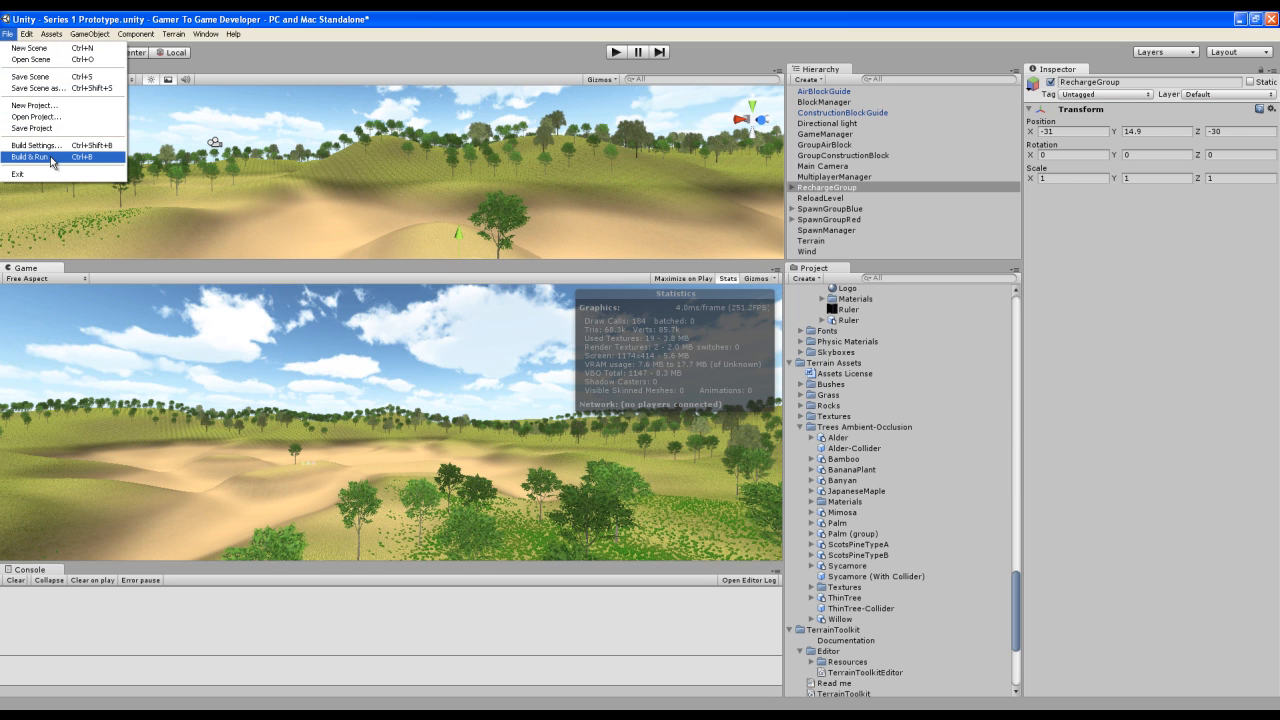
pyautogui.press('Return')
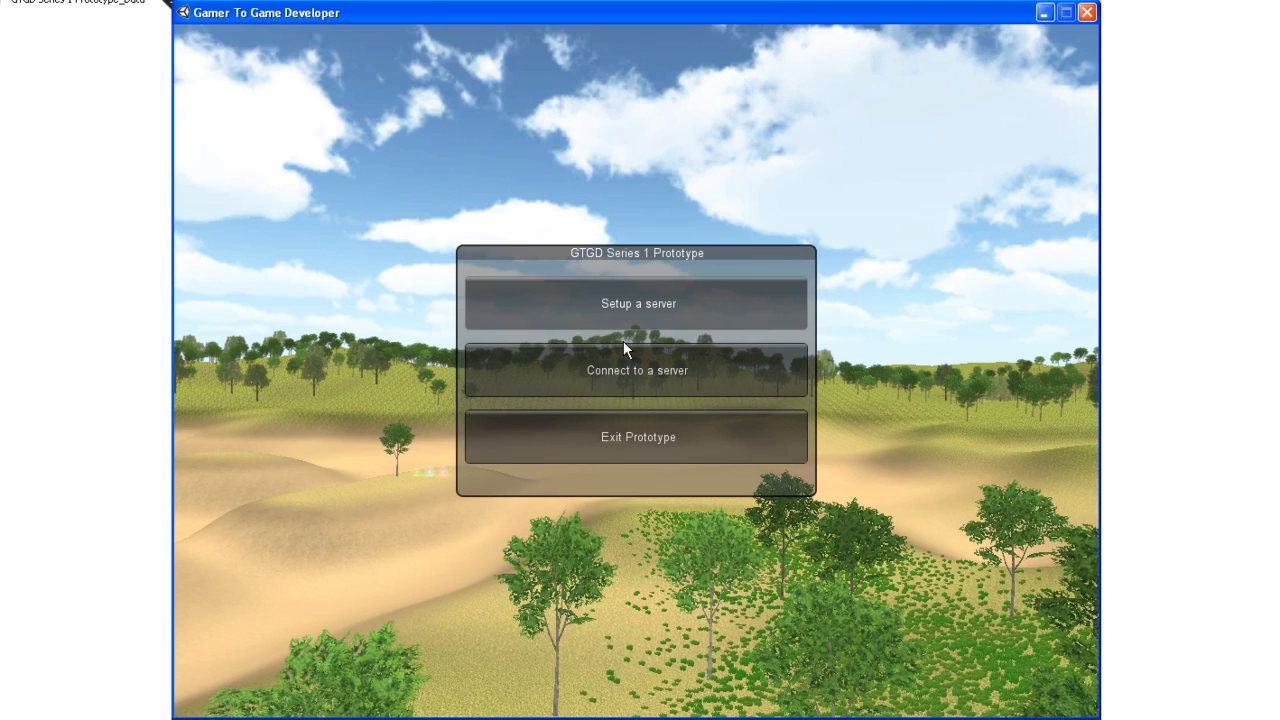
pyautogui.click(604, 294)
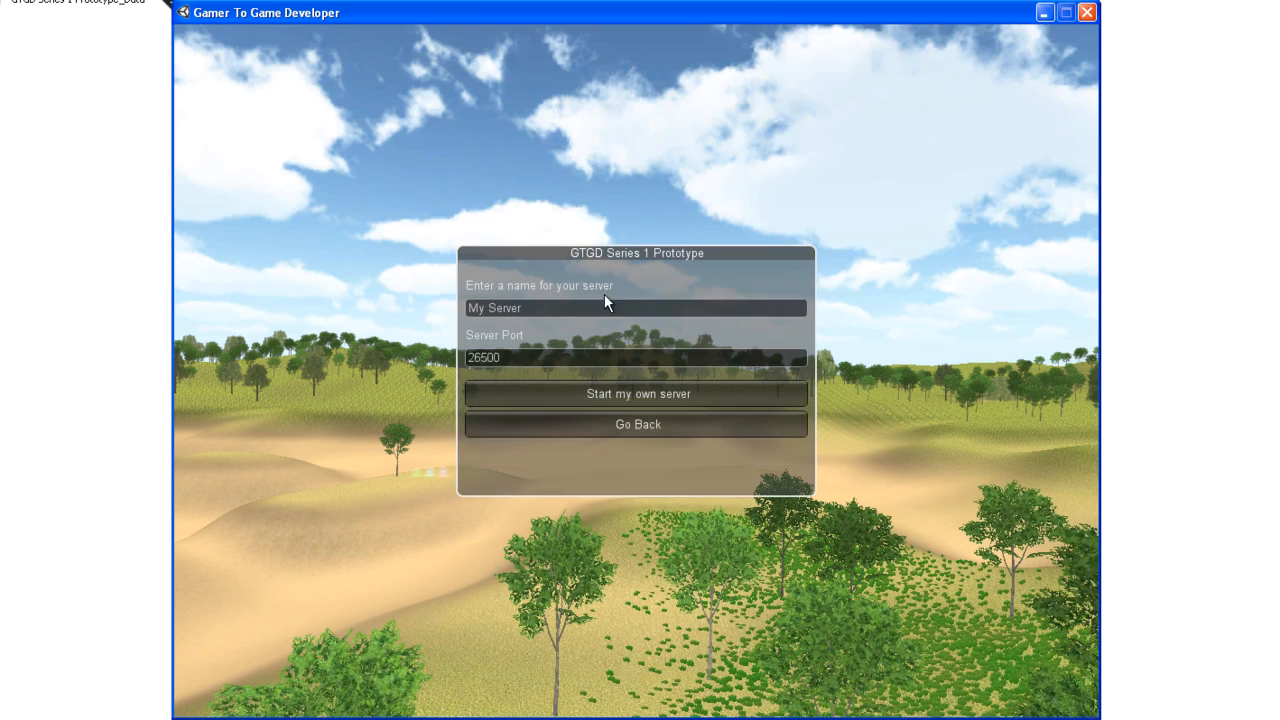
pyautogui.click(604, 395)
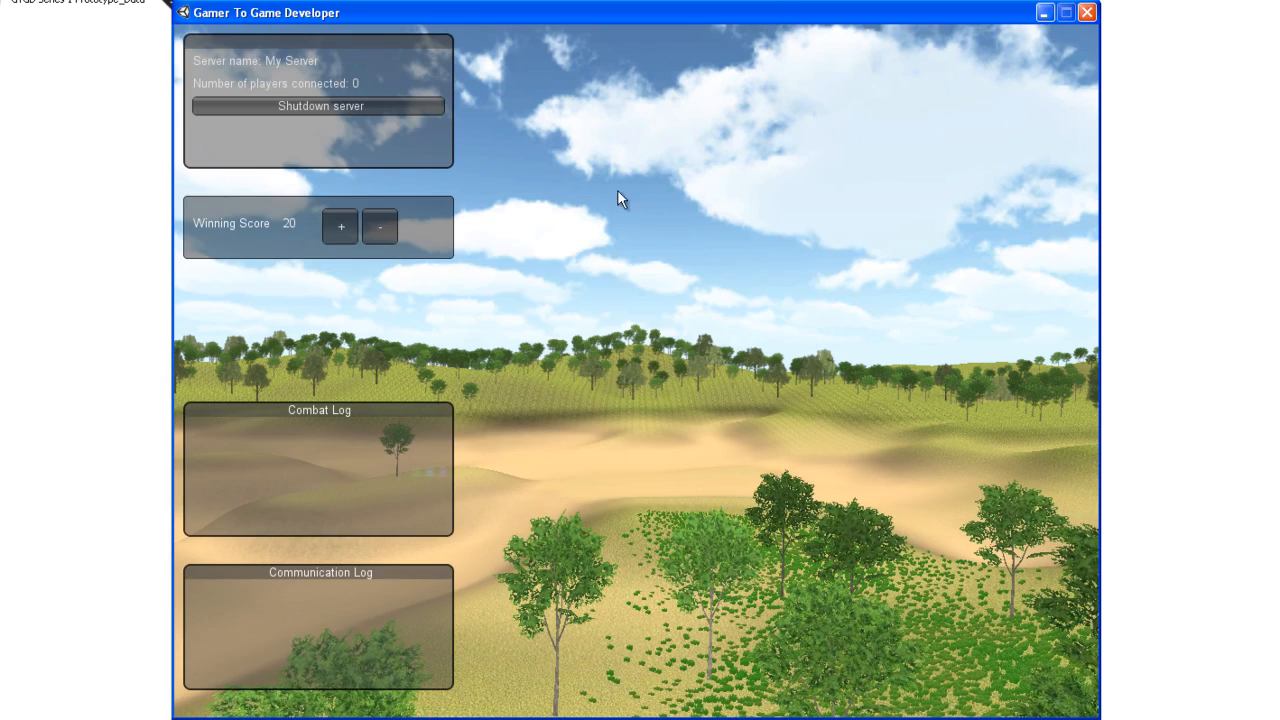
# Connect to the game as a player and join the Blue Team.
pyautogui.click(320, 105)
pyautogui.click(598, 370)
pyautogui.click(607, 438)
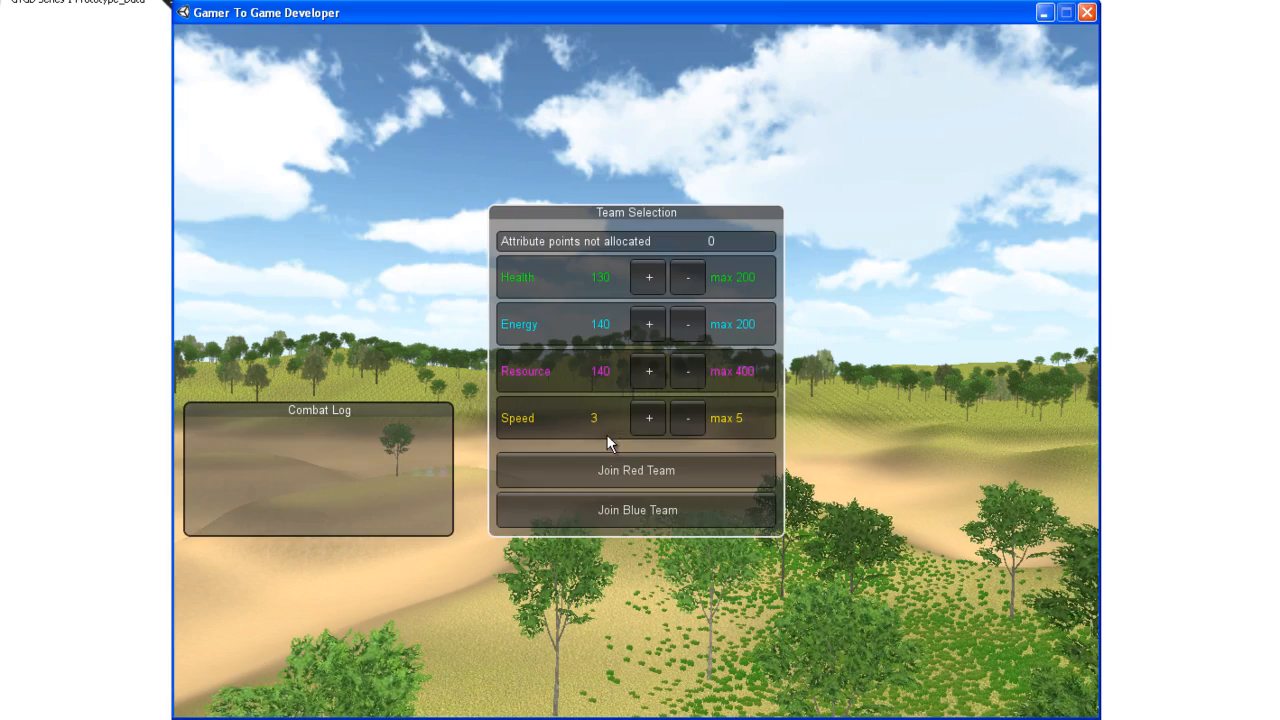
pyautogui.click(592, 508)
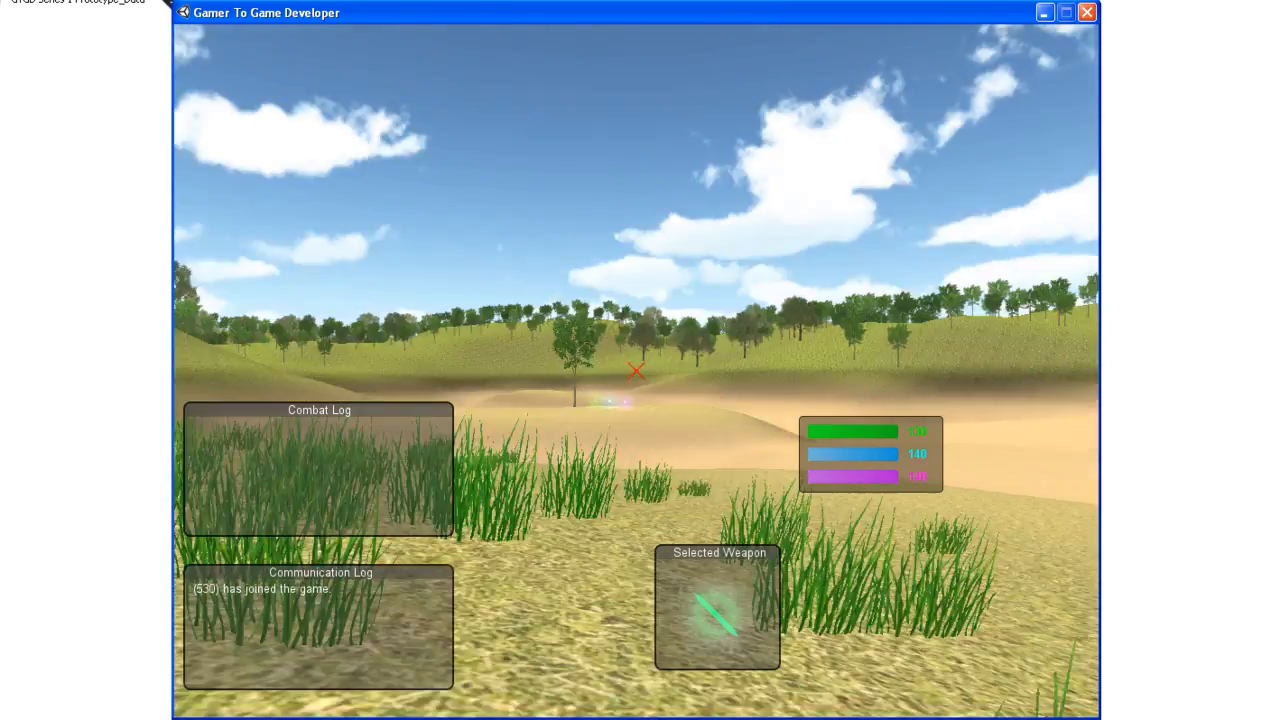
# Walk through the grass near the sand and place a construction block there.
pyautogui.press('w')
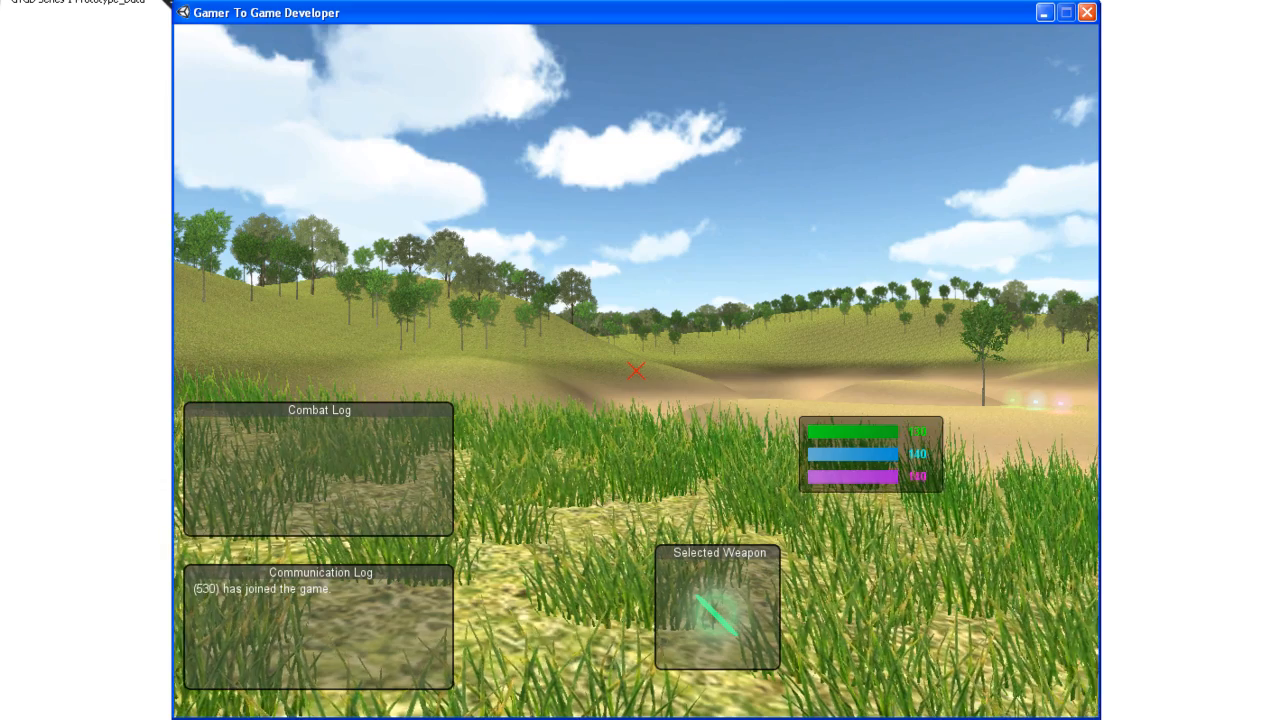
pyautogui.press('w')
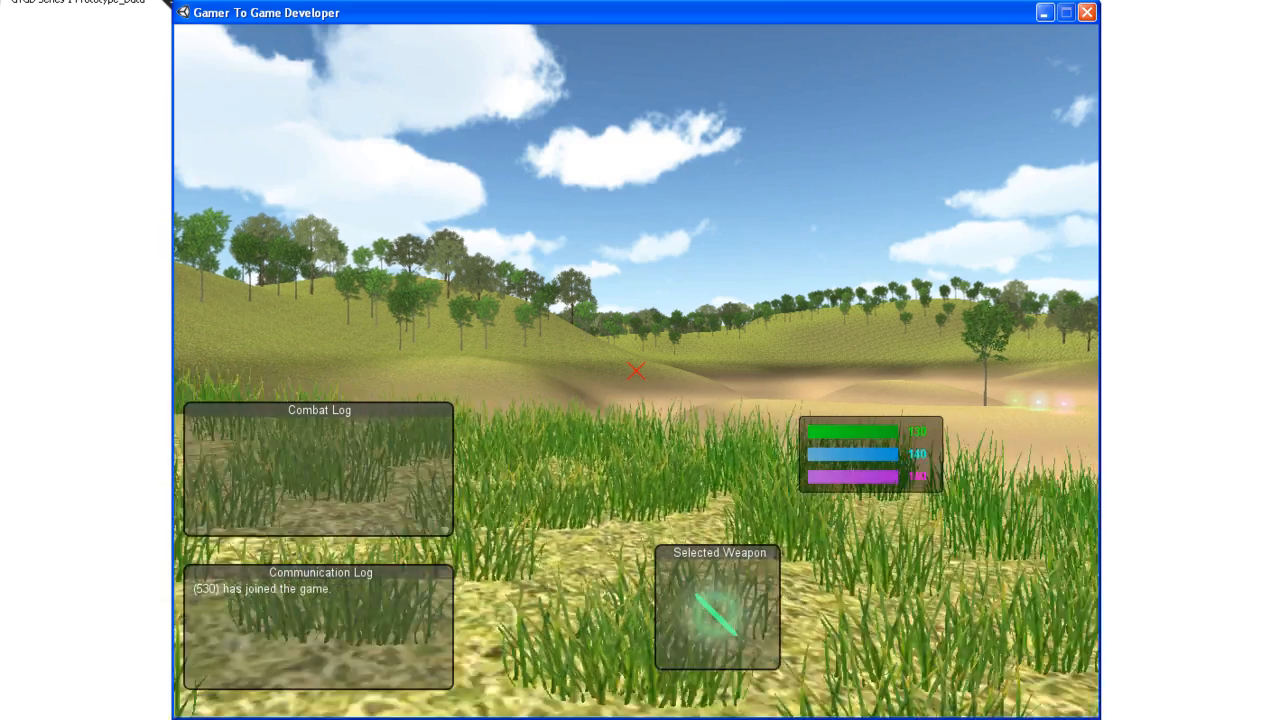
pyautogui.press('b')
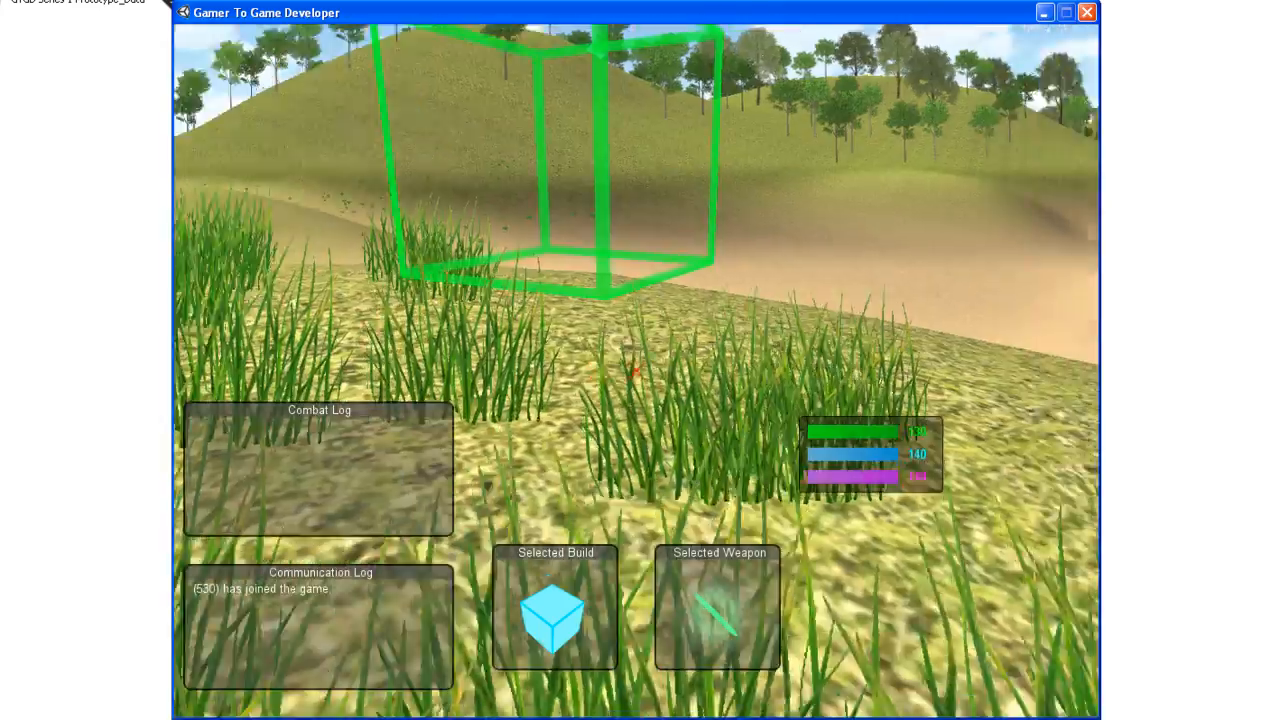
pyautogui.click(633, 371)
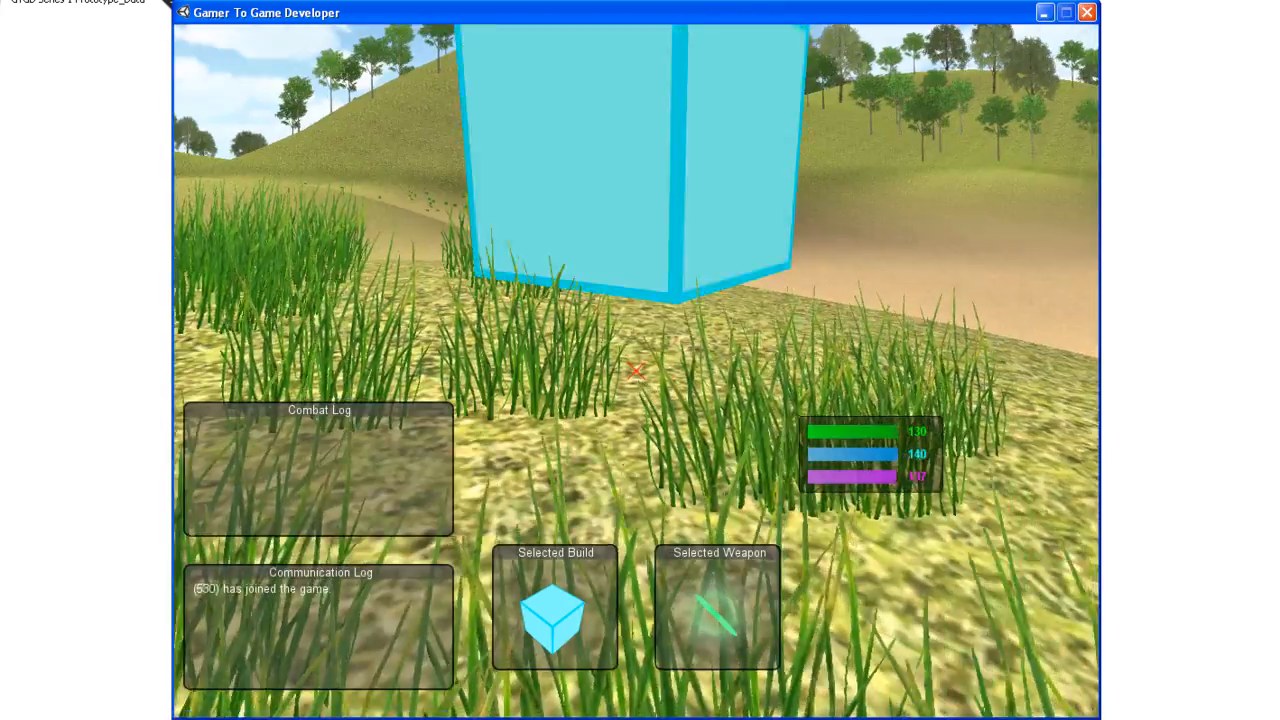
# Move around the first block in the grass and add more construction blocks there, some side by side with existing ones.
pyautogui.press('w')
pyautogui.press('a')
pyautogui.press('s')
pyautogui.press('s')
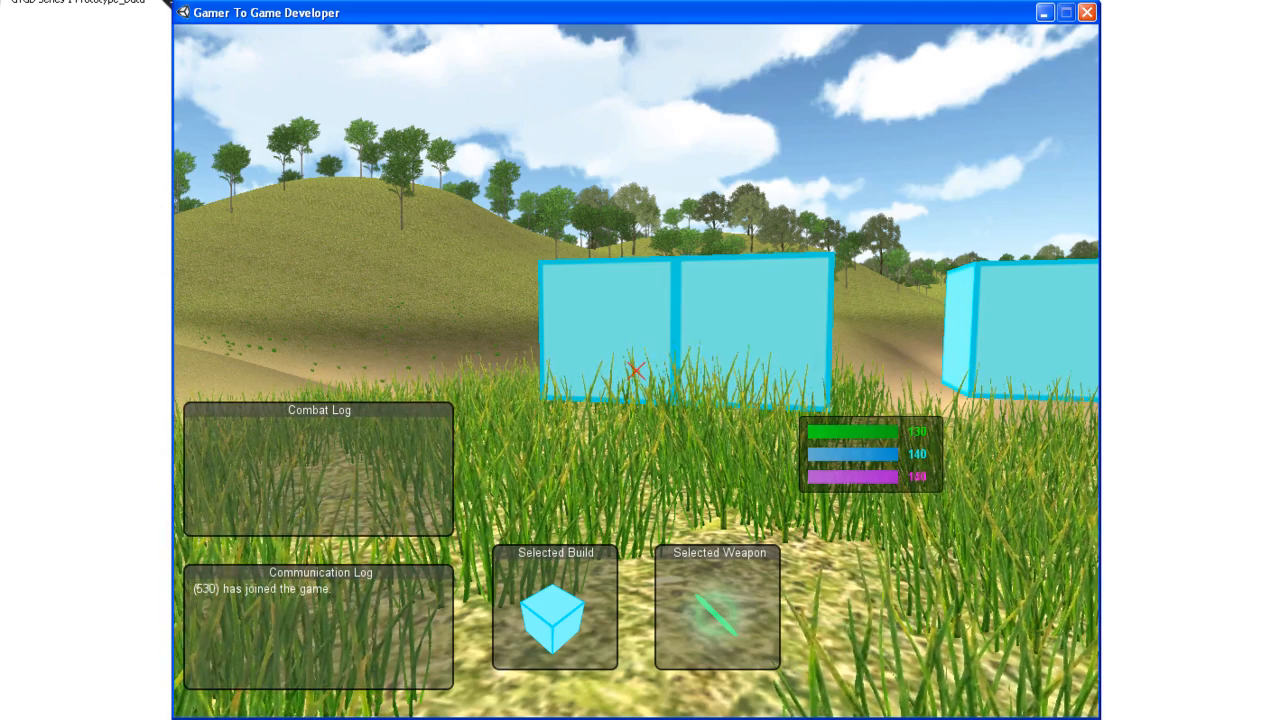
pyautogui.press('a')
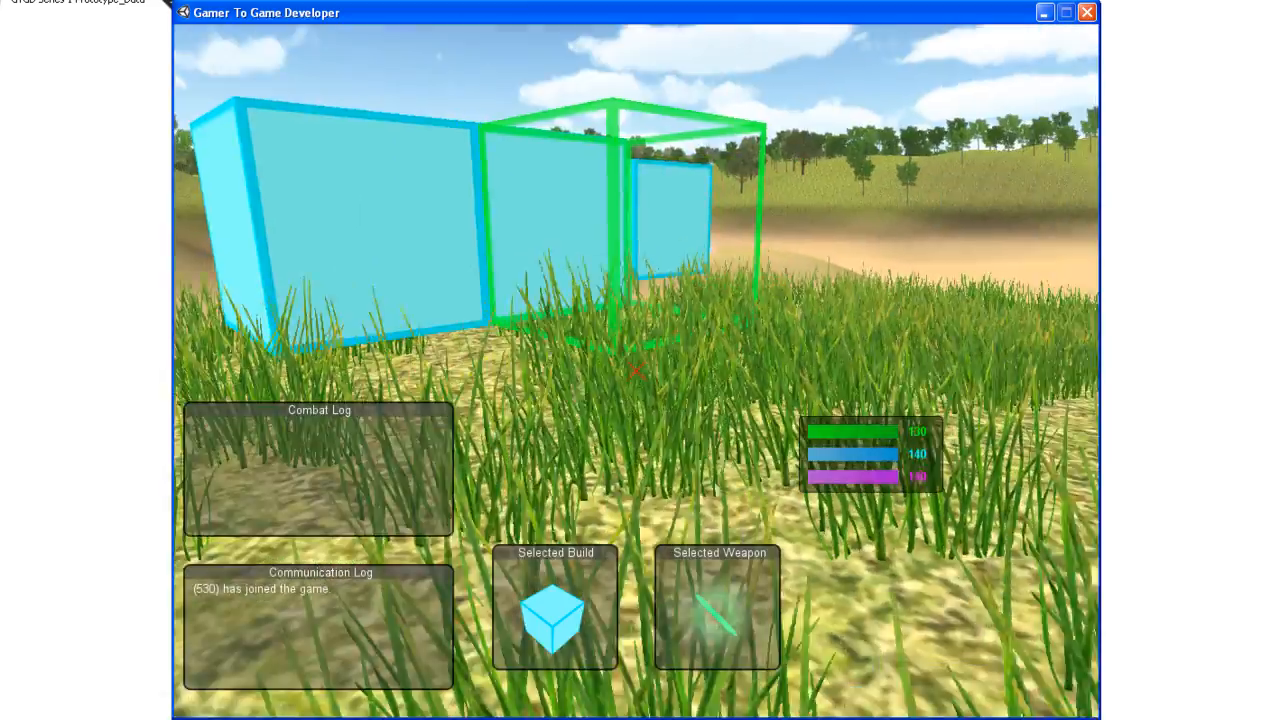
pyautogui.click(637, 371)
pyautogui.press('d')
pyautogui.click(637, 371)
pyautogui.press('w')
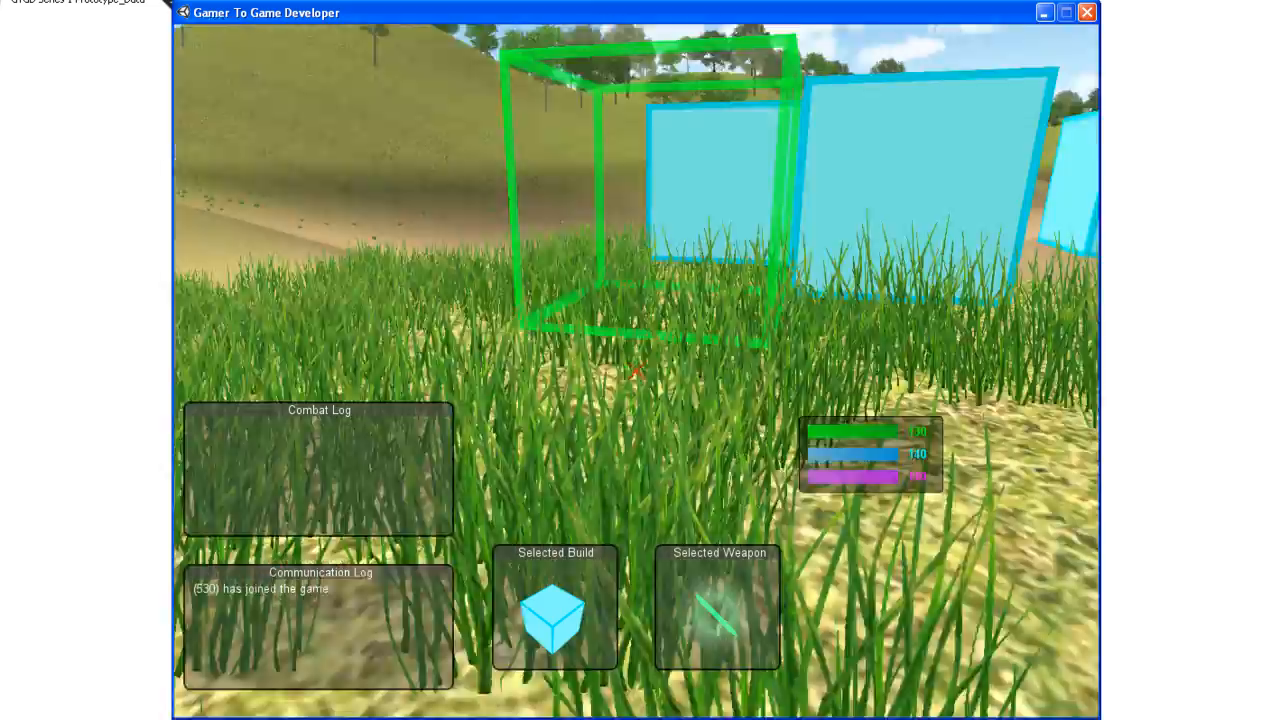
pyautogui.press('w')
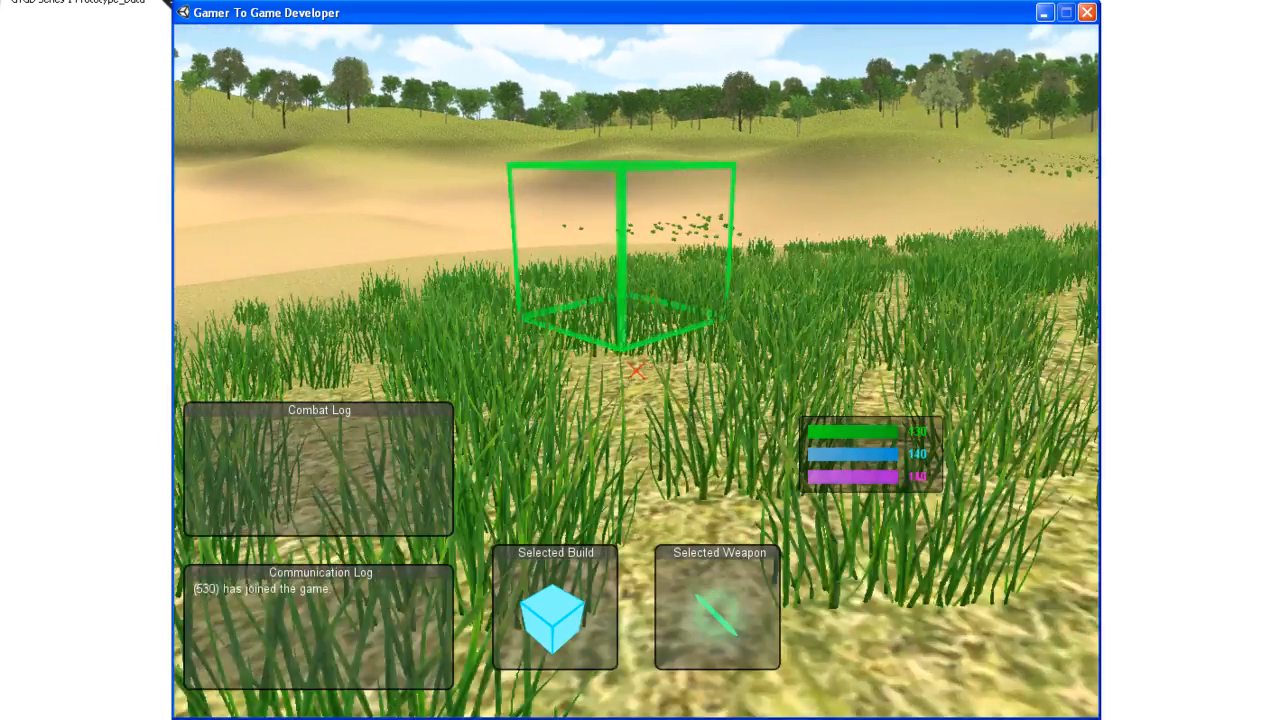
pyautogui.click(637, 371)
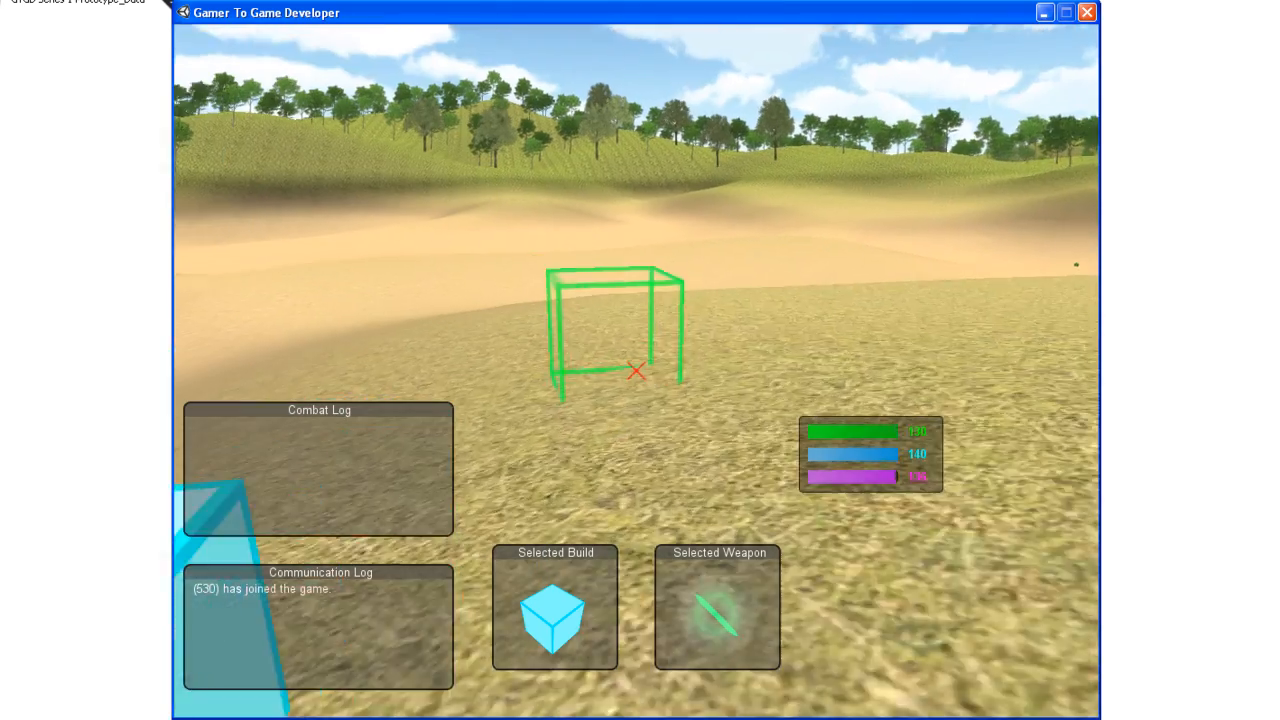
# Place several construction blocks in a row on the bare ground facing the recharge lights.
pyautogui.click(636, 371)
pyautogui.click(636, 371)
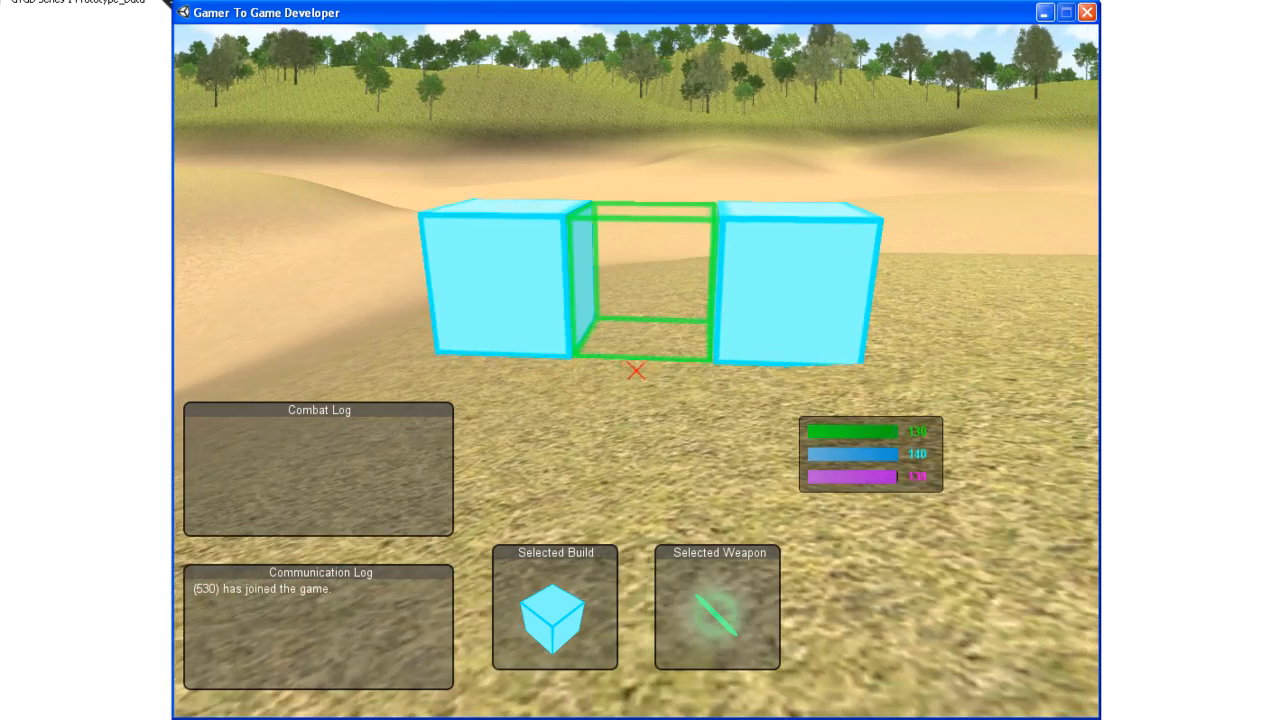
pyautogui.click(636, 371)
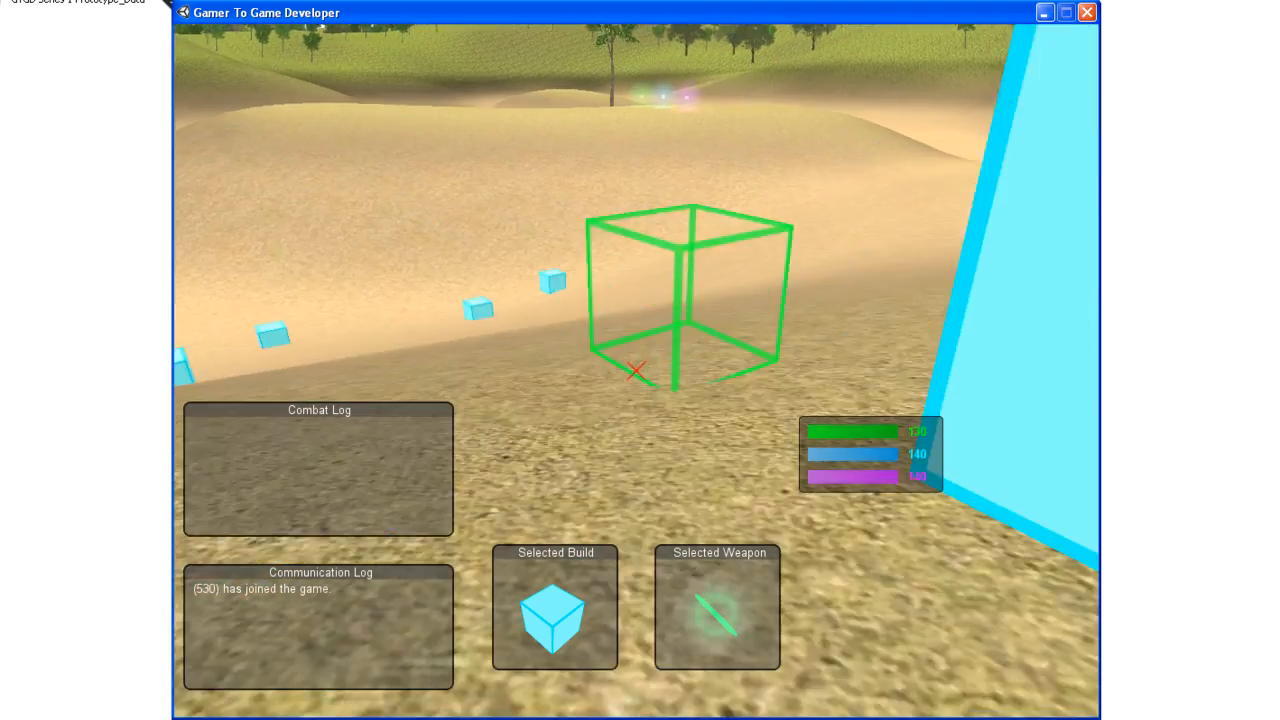
pyautogui.click(636, 371)
pyautogui.press('w')
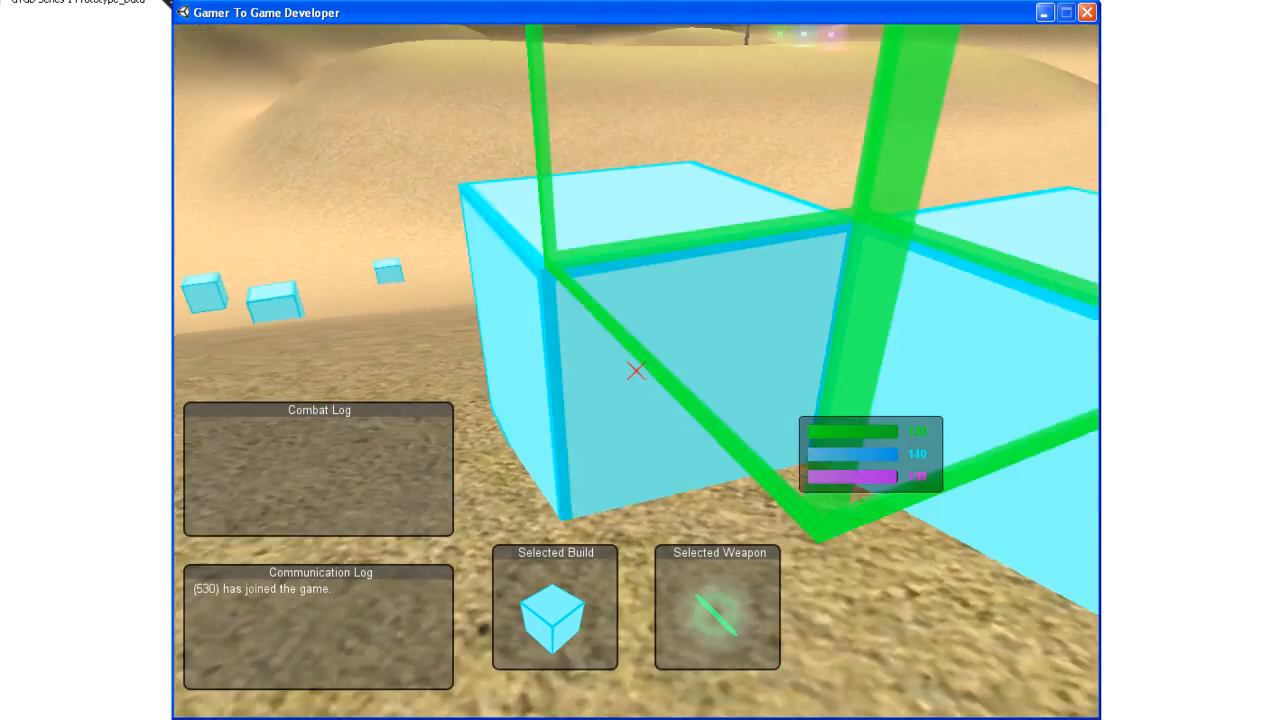
# Run to the green, blue and pink recharge lights beside the lone tree and pass through them.
pyautogui.press('w')
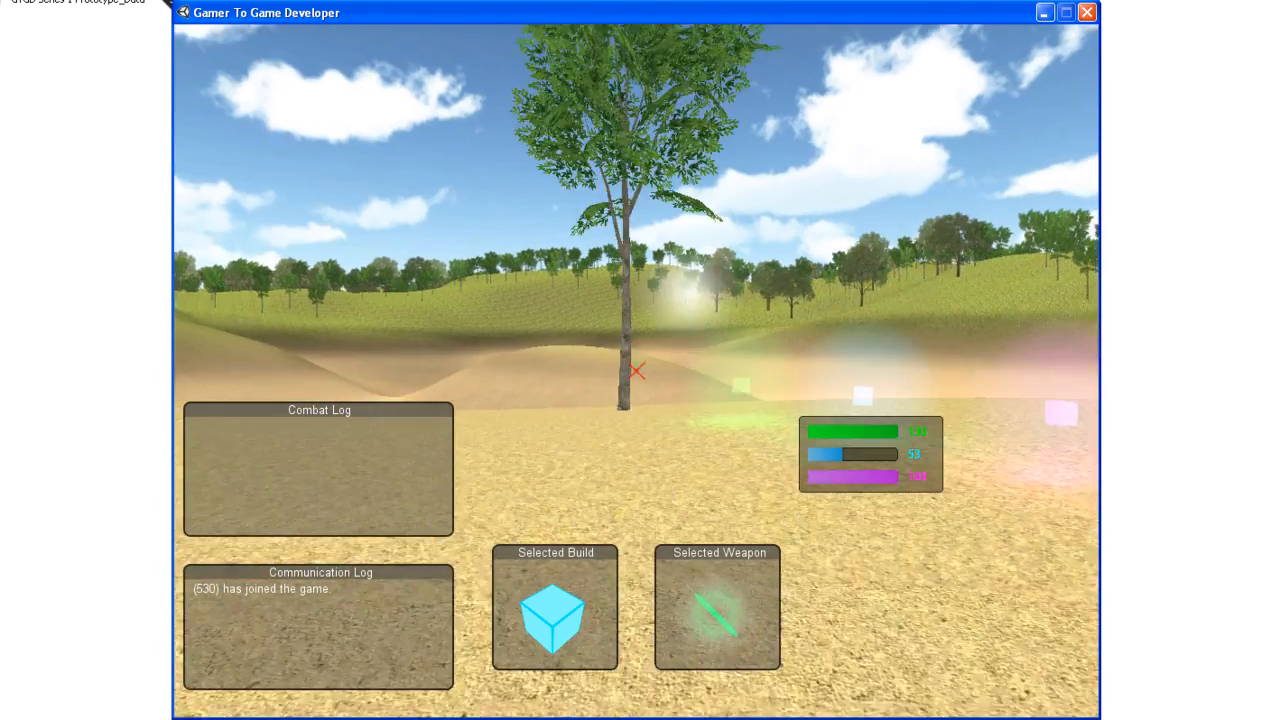
pyautogui.press('w')
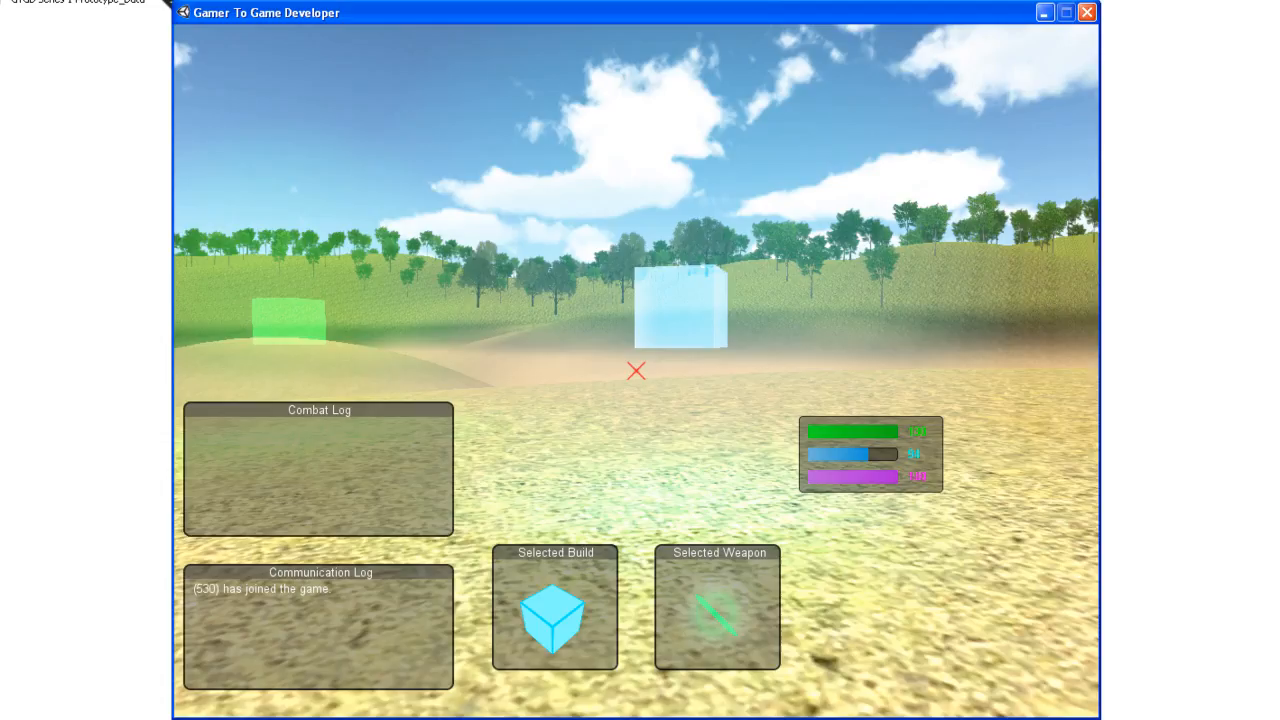
pyautogui.press('w')
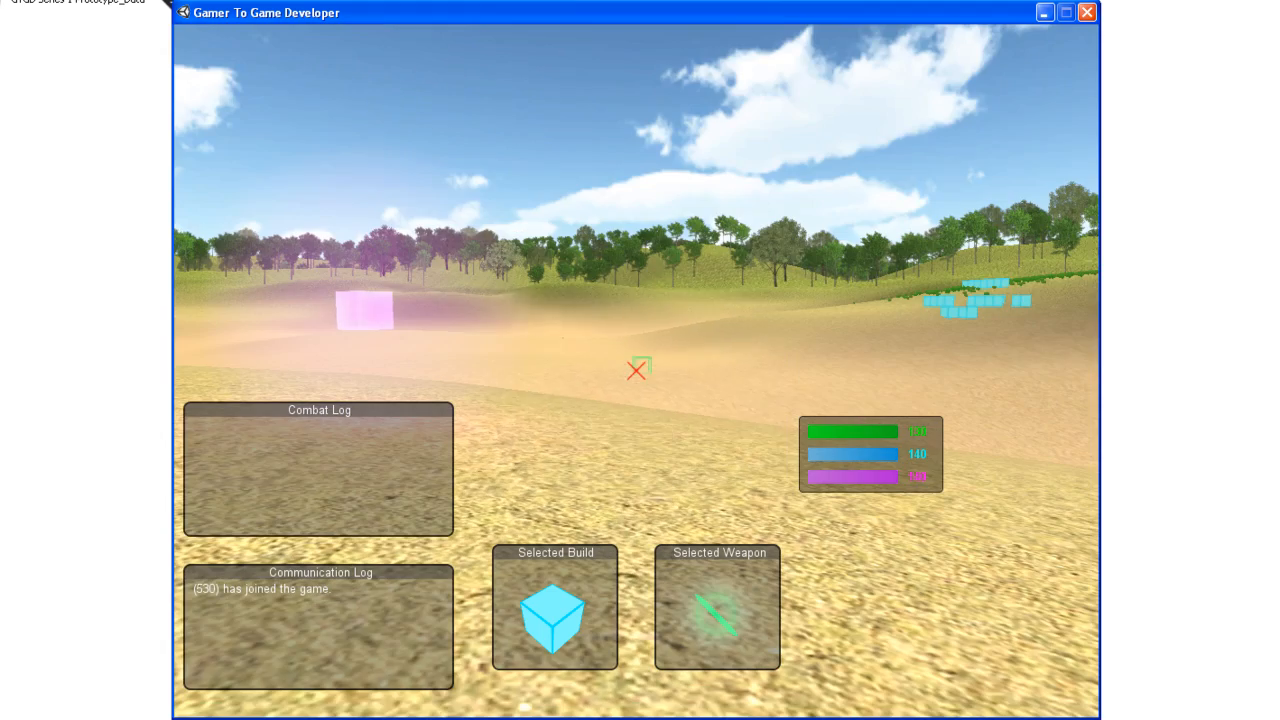
# Leave build mode and cross the sand up onto the mound with the lone tree, jumping along the slope.
pyautogui.press('Escape')
pyautogui.click(625, 369)
pyautogui.click(620, 380)
pyautogui.click(620, 432)
pyautogui.click(604, 470)
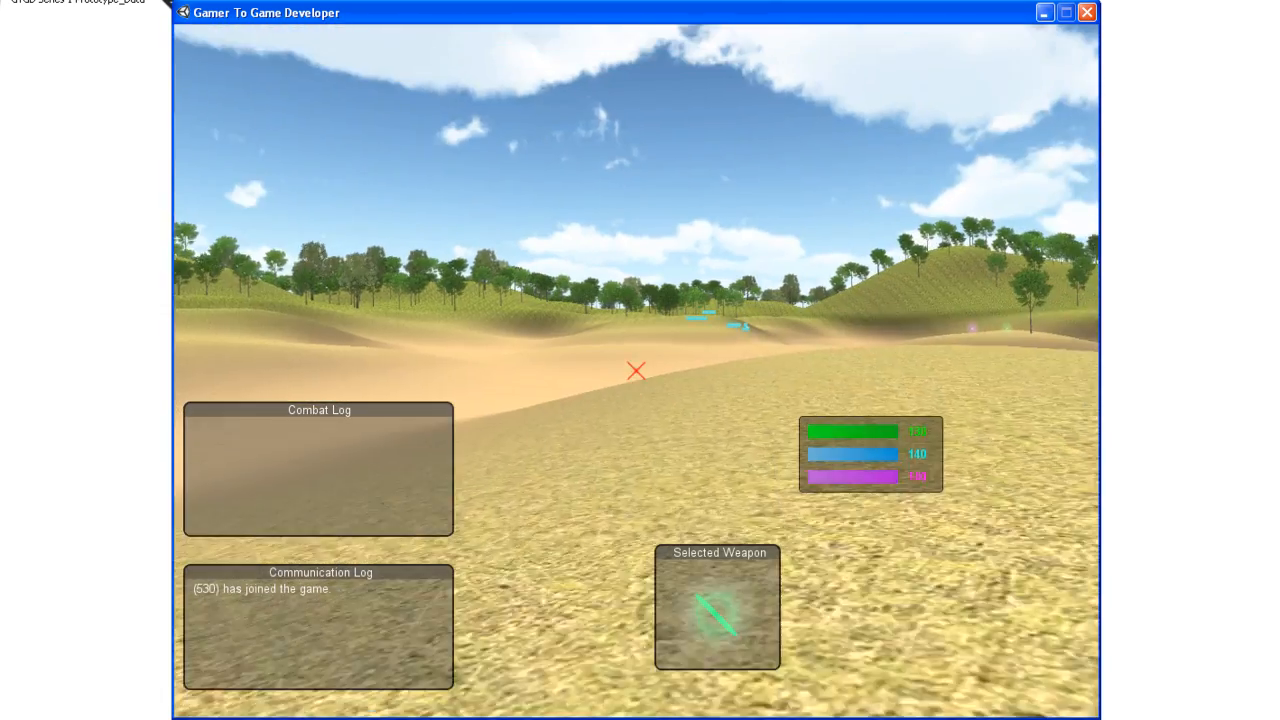
pyautogui.press('w')
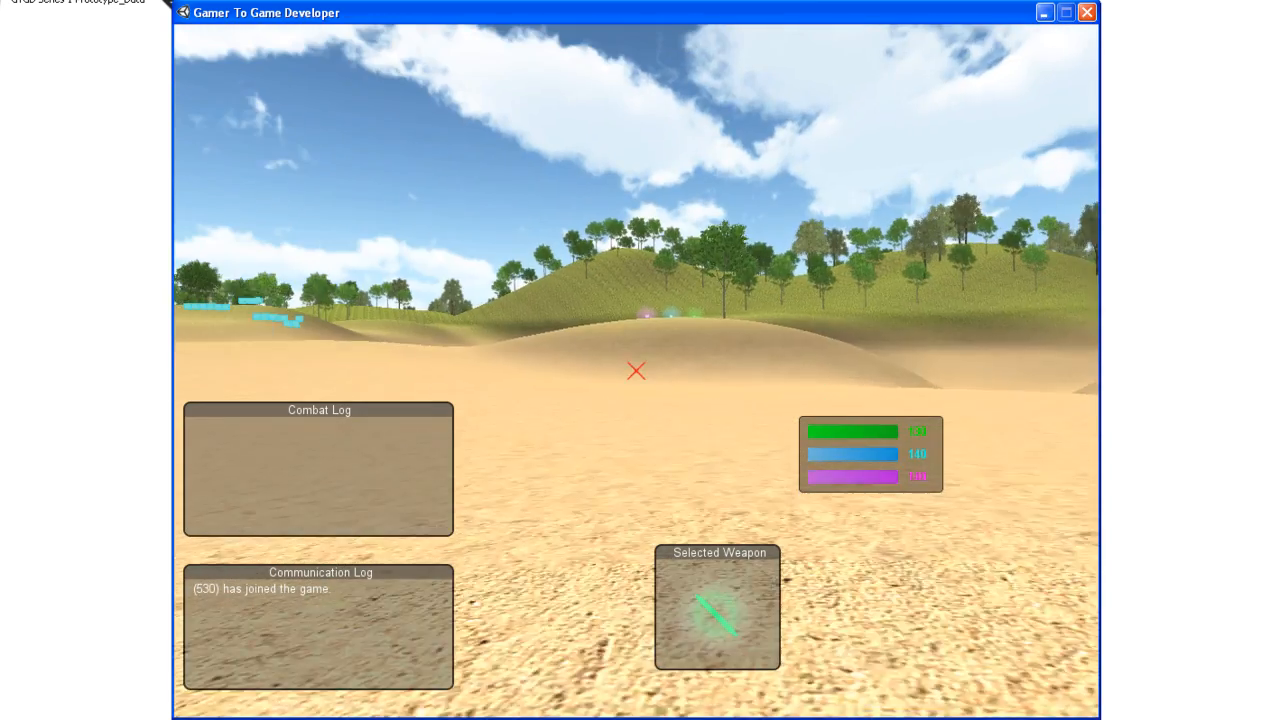
pyautogui.press('w')
pyautogui.press('space')
pyautogui.press('w')
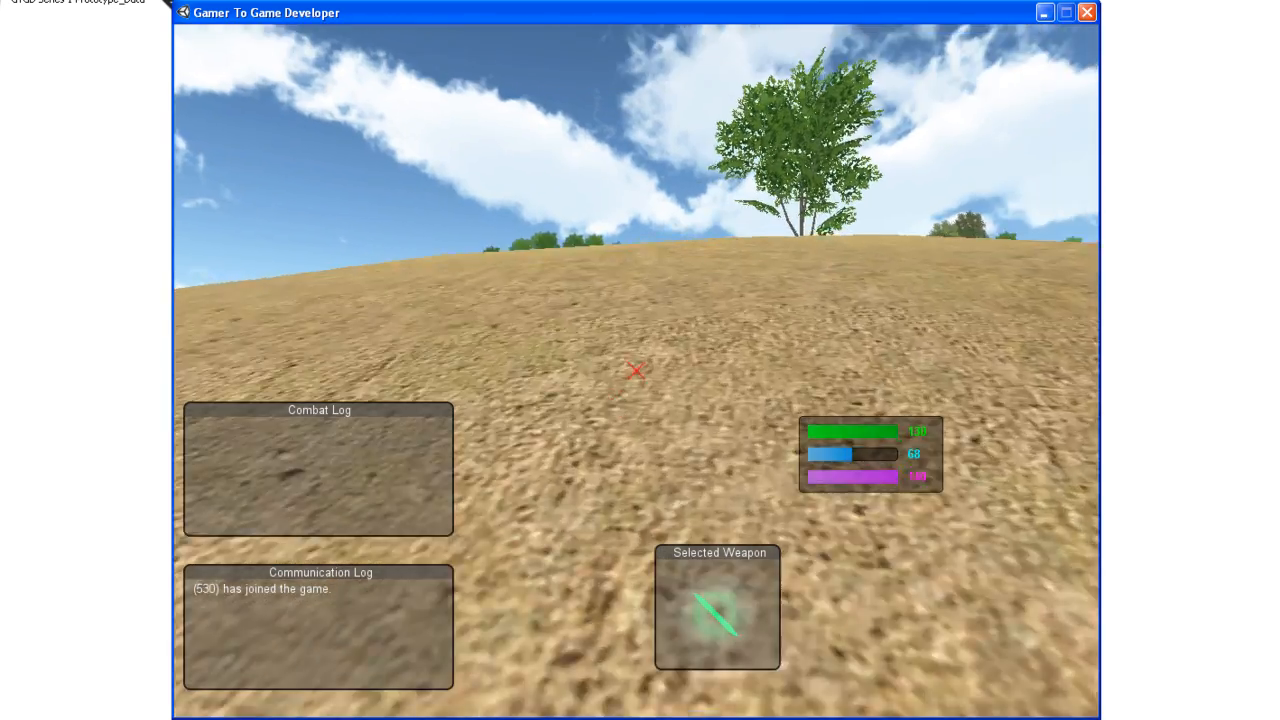
pyautogui.press('space')
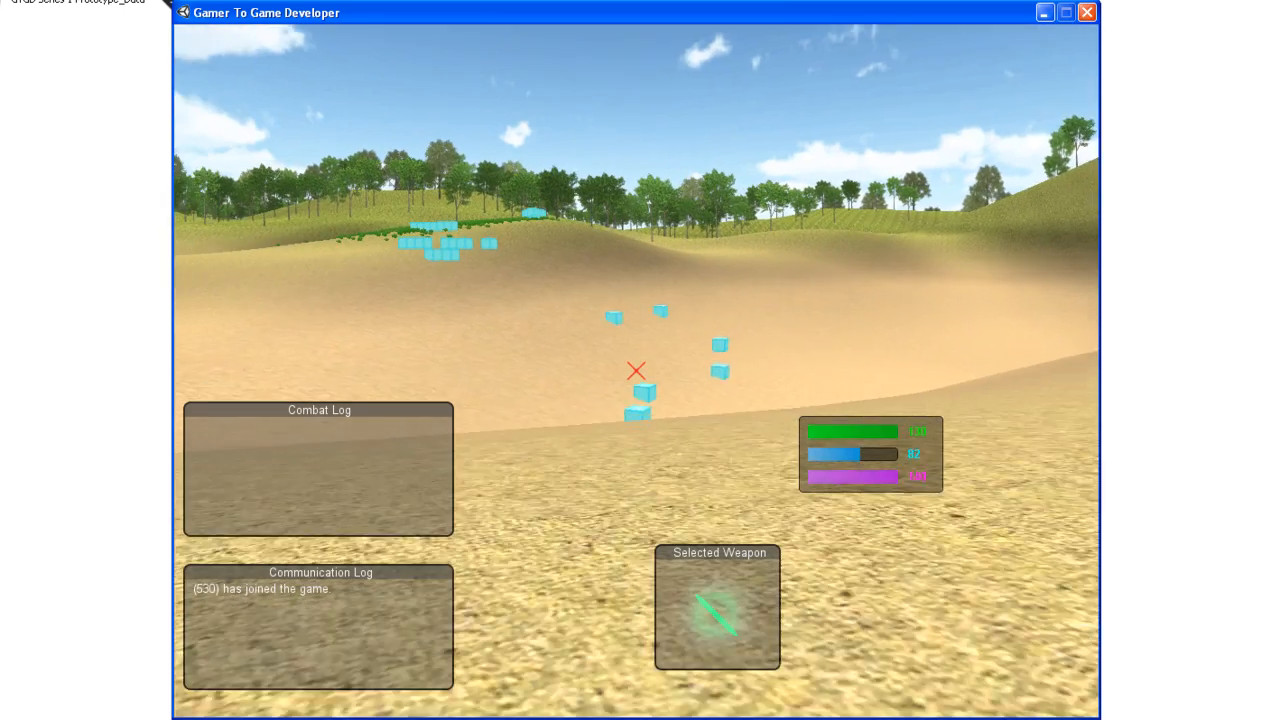
# Approach the scattered blocks in the sand, equip the rocket and the cyan cube weapon, and fire at the nearest blocks.
pyautogui.press('w')
pyautogui.click(636, 371)
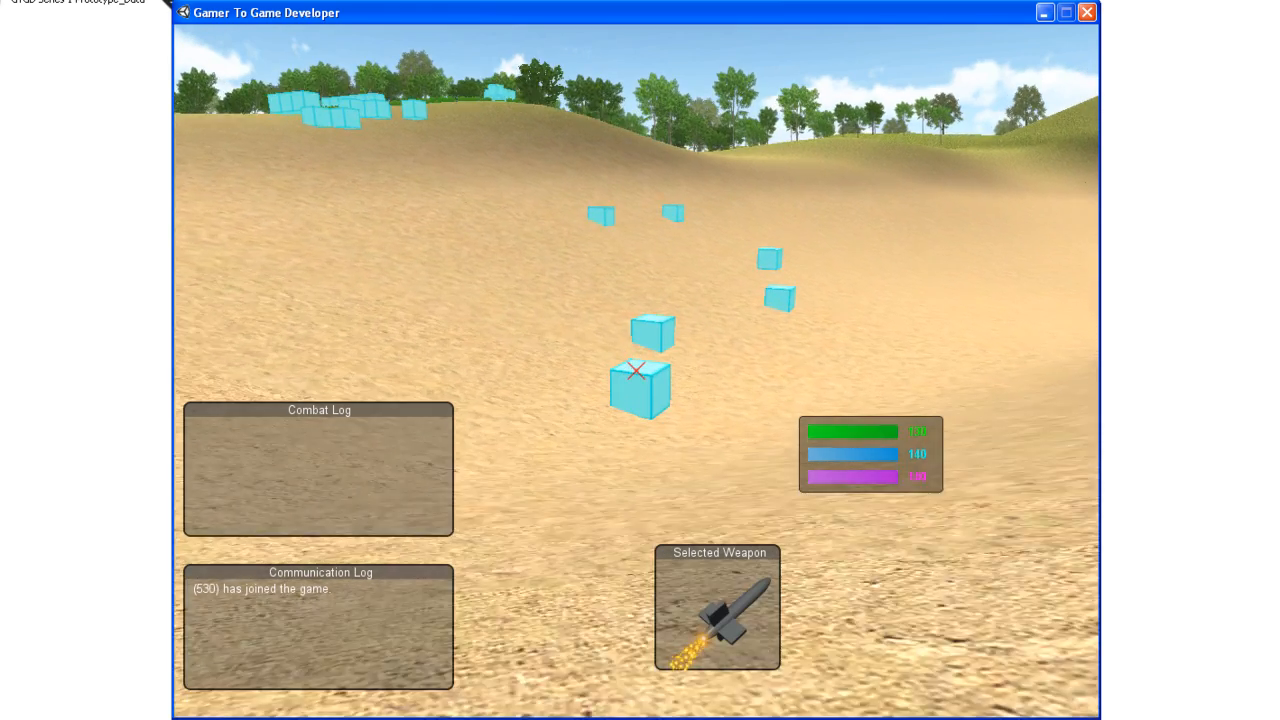
pyautogui.press('w')
pyautogui.press('2')
pyautogui.click(636, 371)
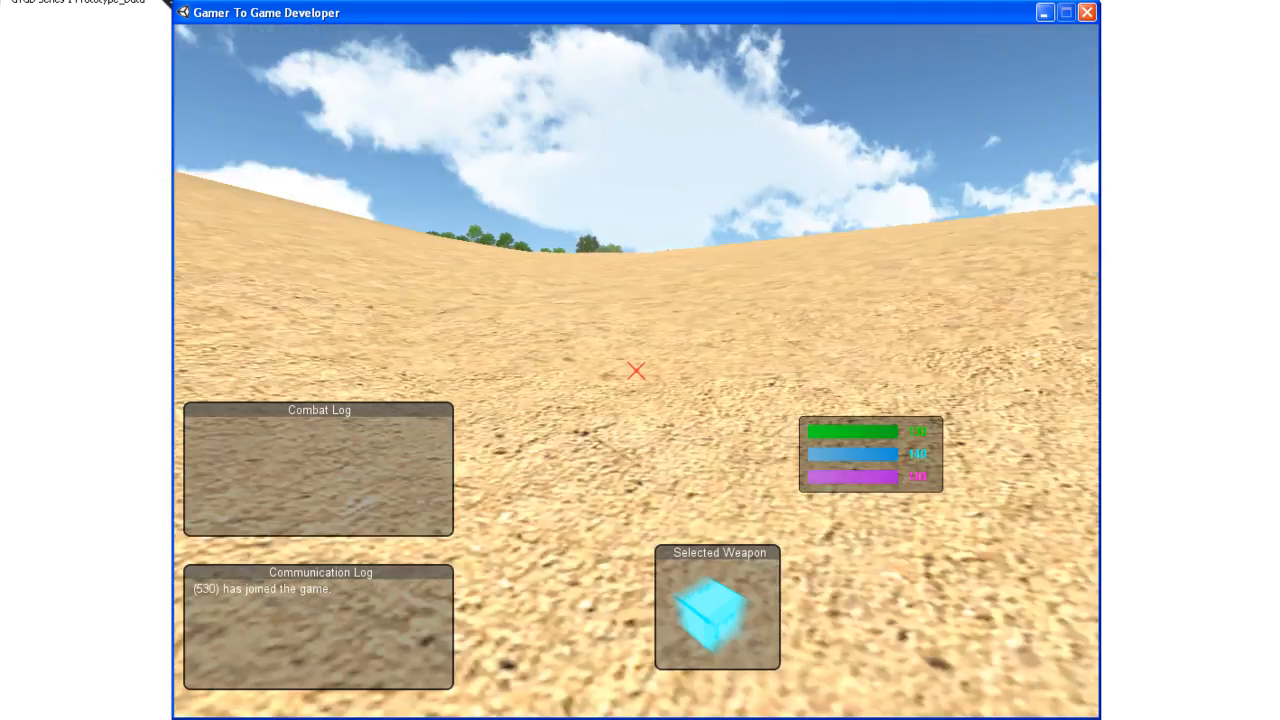
# Leap across the sand to the recharge lights on the mound and on to the grassy area near the trees.
pyautogui.press('space')
pyautogui.press('space')
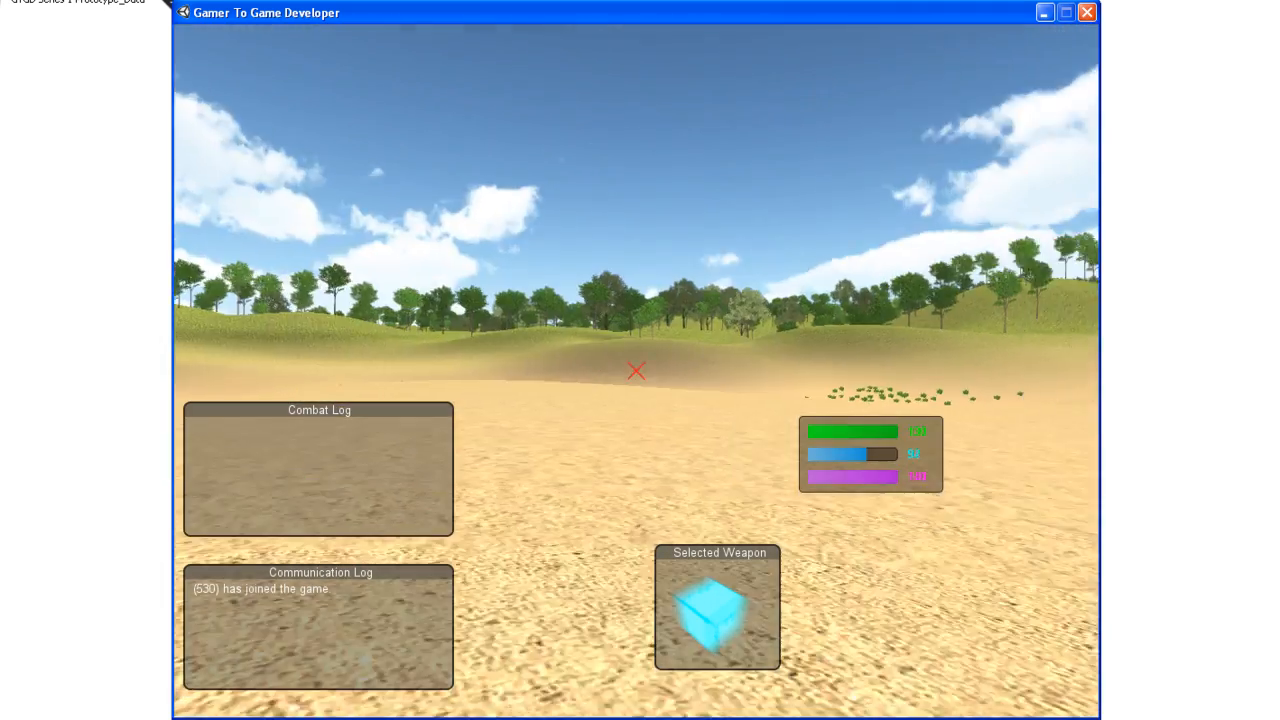
pyautogui.press('space')
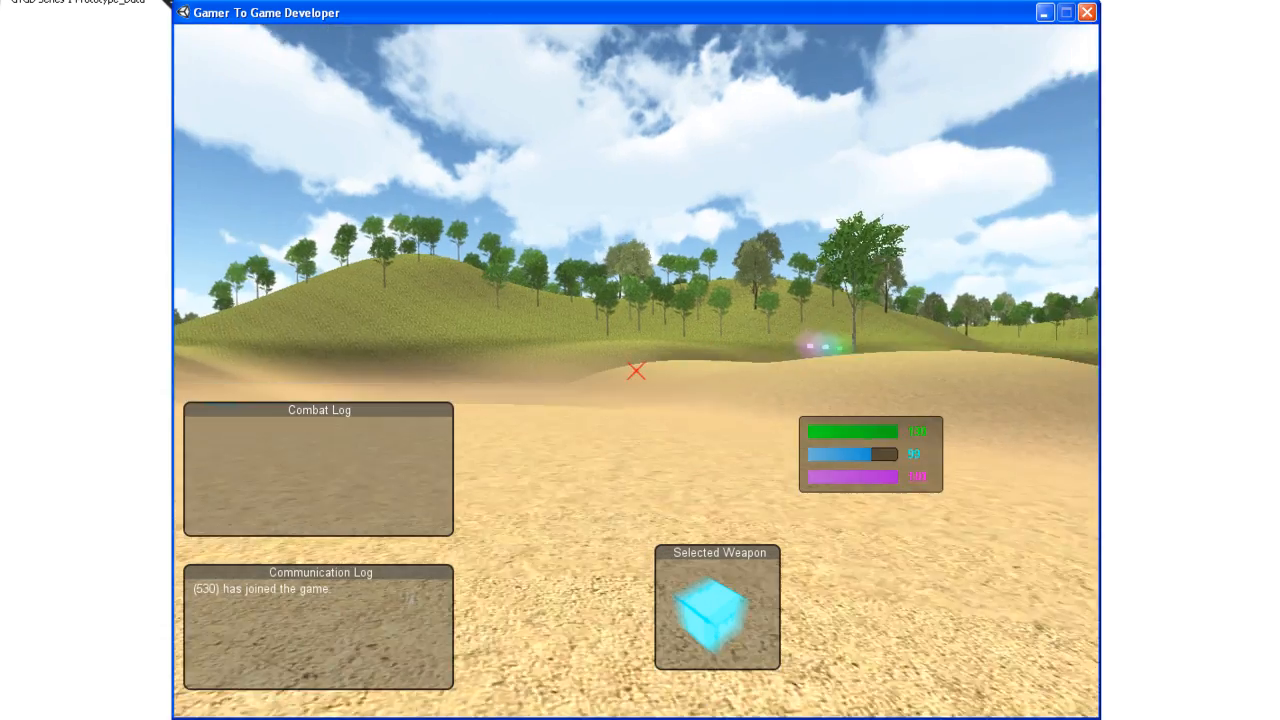
pyautogui.press('space')
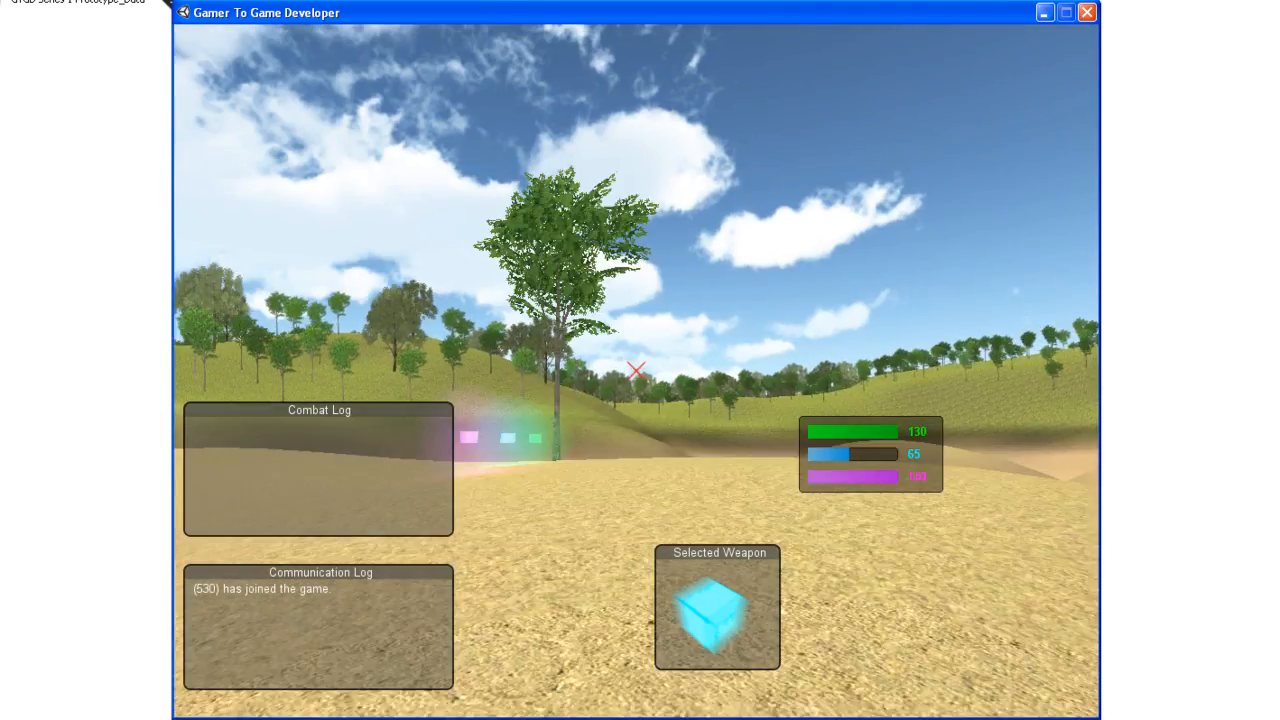
pyautogui.press('space')
pyautogui.press('w')
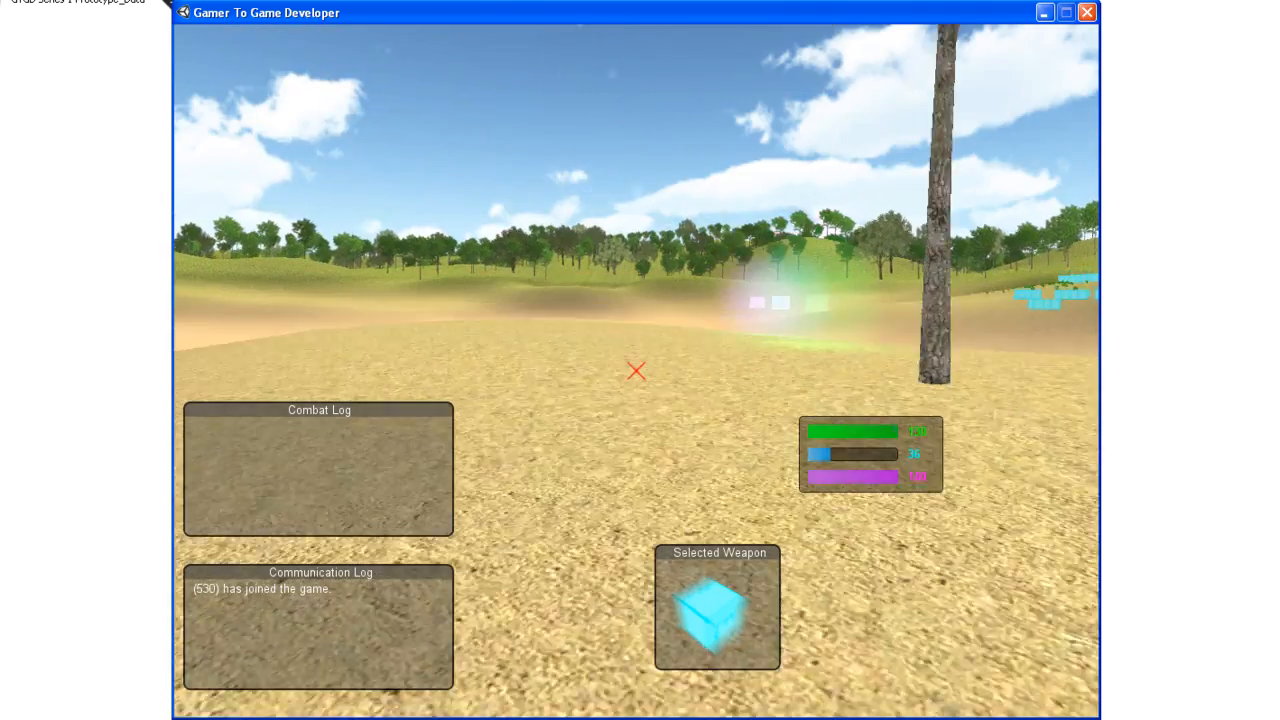
pyautogui.press('w')
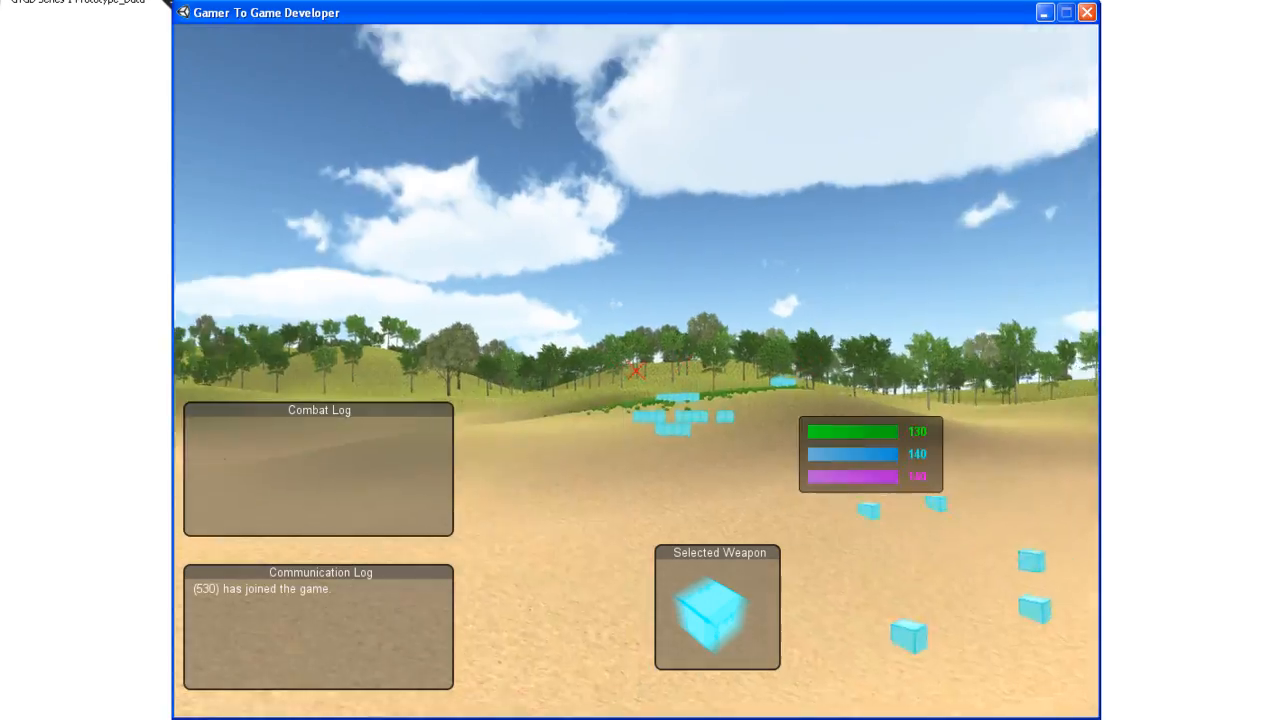
pyautogui.click(636, 370)
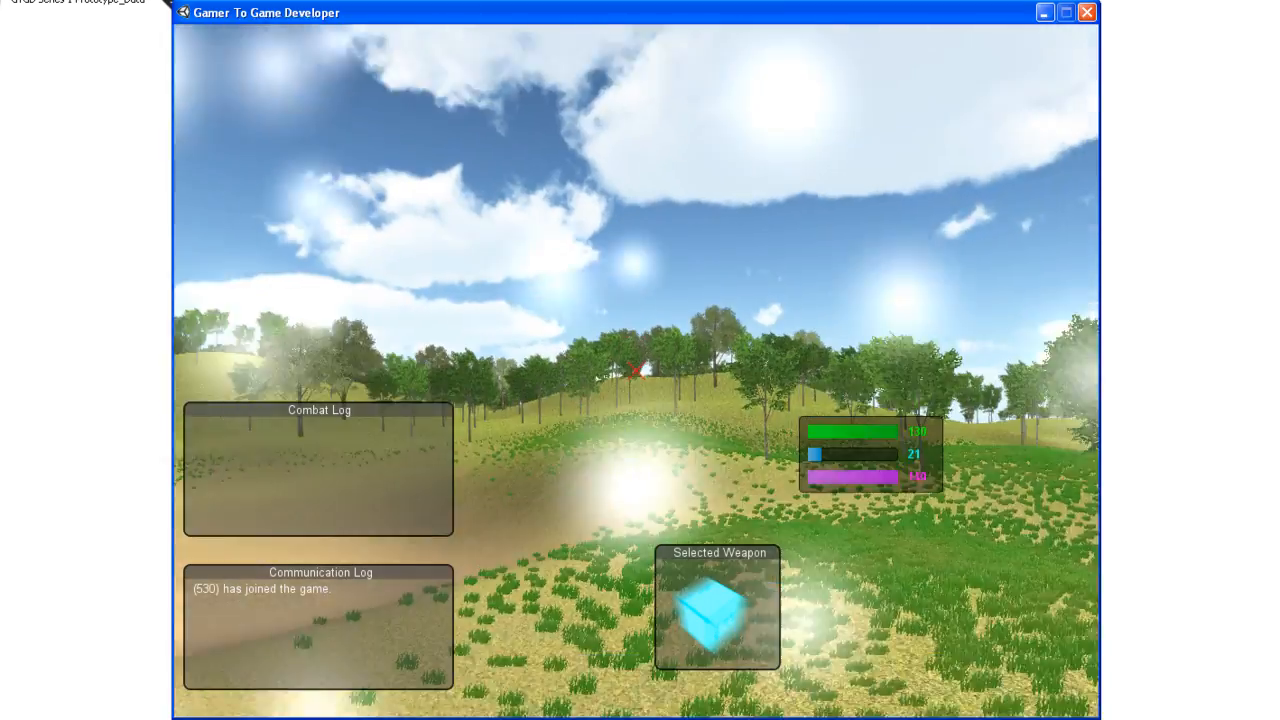